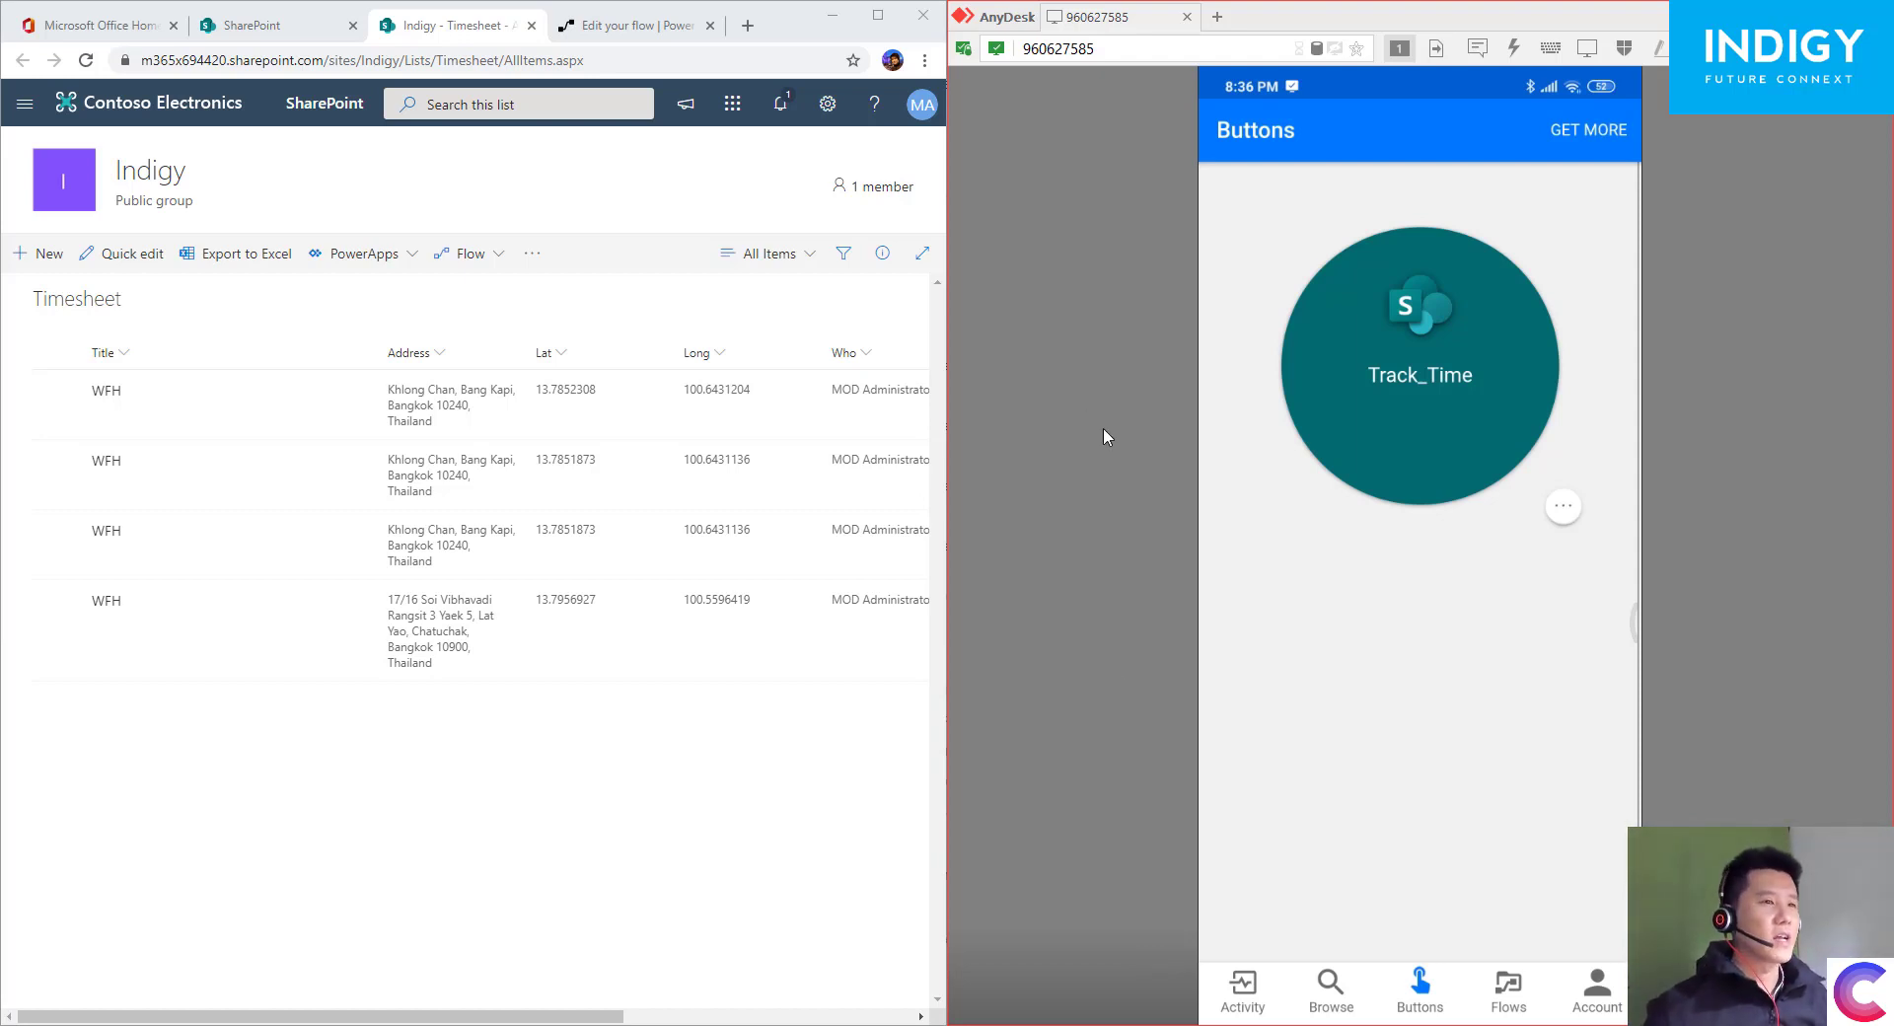
- Run the Track_Time button flow on the connected phone, and enlarge the browser window showing the Timesheet list
{"action": "left_click", "coordinate": [1378, 481]}
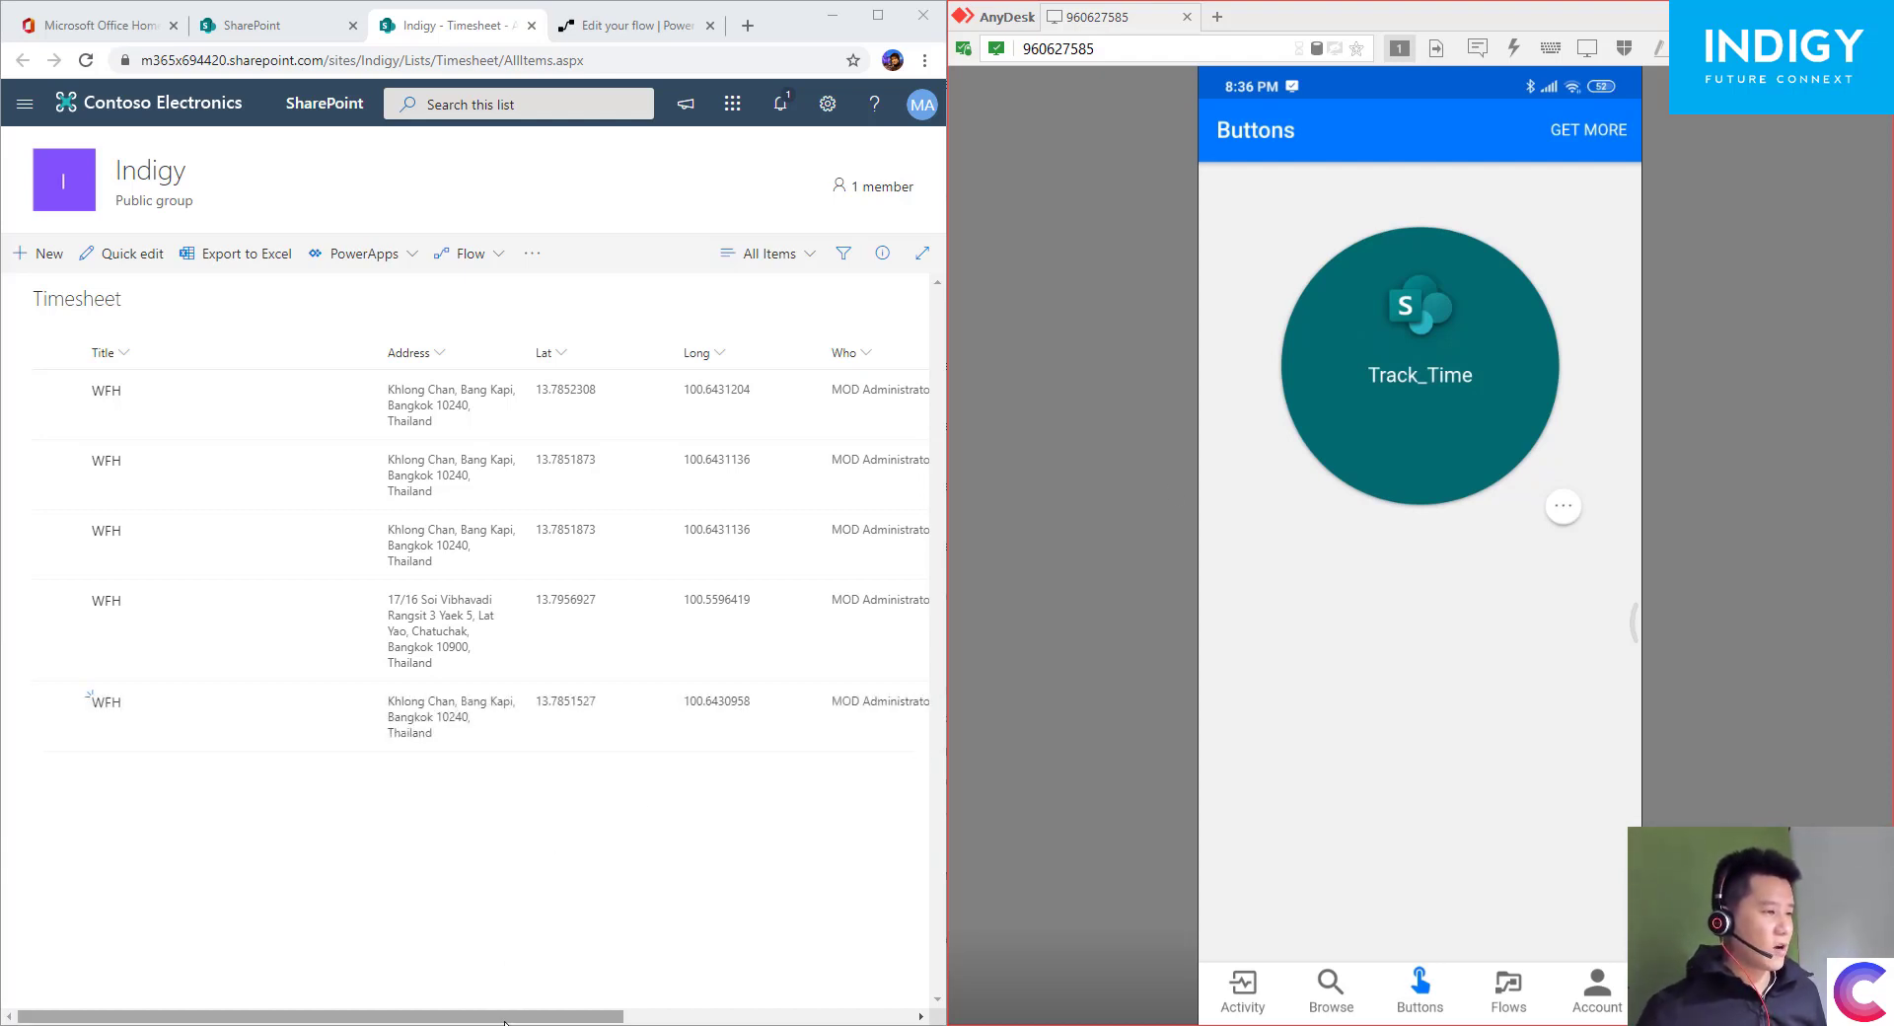
{"action": "mouse_move", "coordinate": [508, 1016]}
{"action": "left_mouse_down"}
{"action": "mouse_move", "coordinate": [690, 1016]}
{"action": "mouse_move", "coordinate": [508, 1016]}
{"action": "left_mouse_up"}
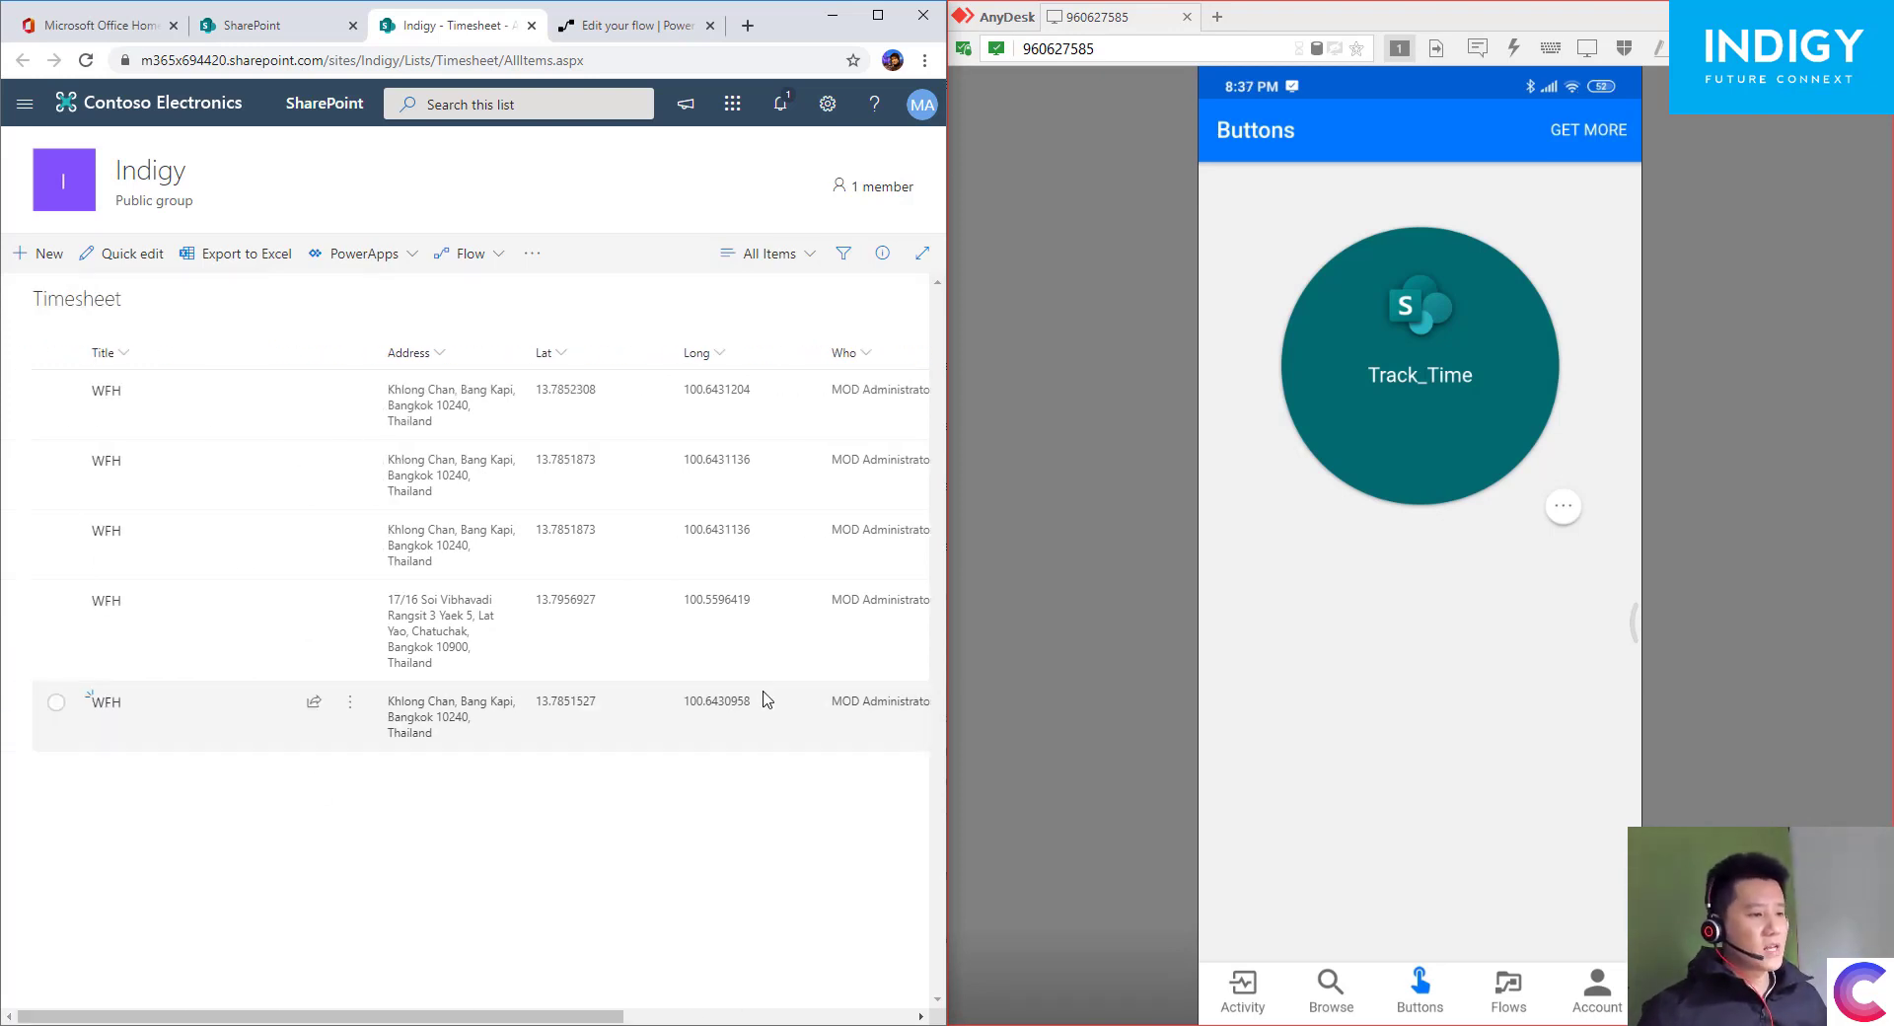
{"action": "left_click", "coordinate": [877, 15]}
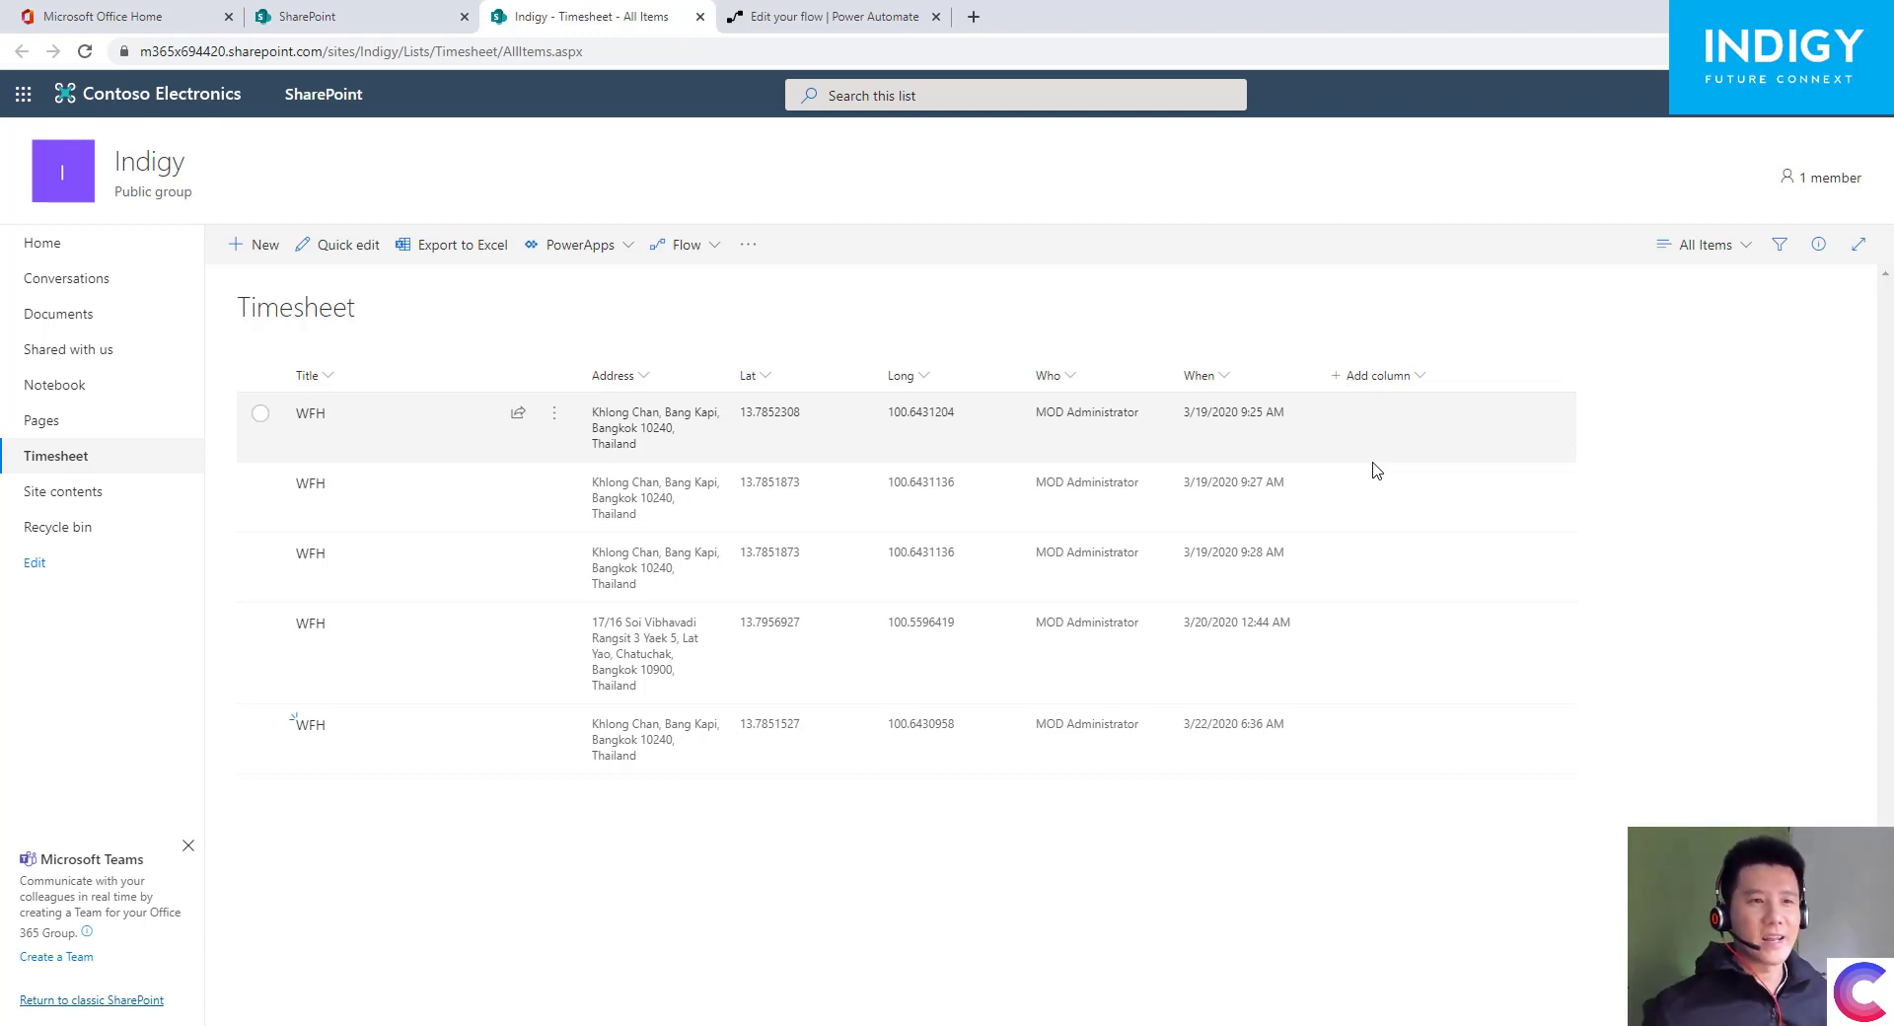
- Start a new Choice column in the Timesheet list and name it "Health Status Today"
{"action": "left_click", "coordinate": [1389, 379]}
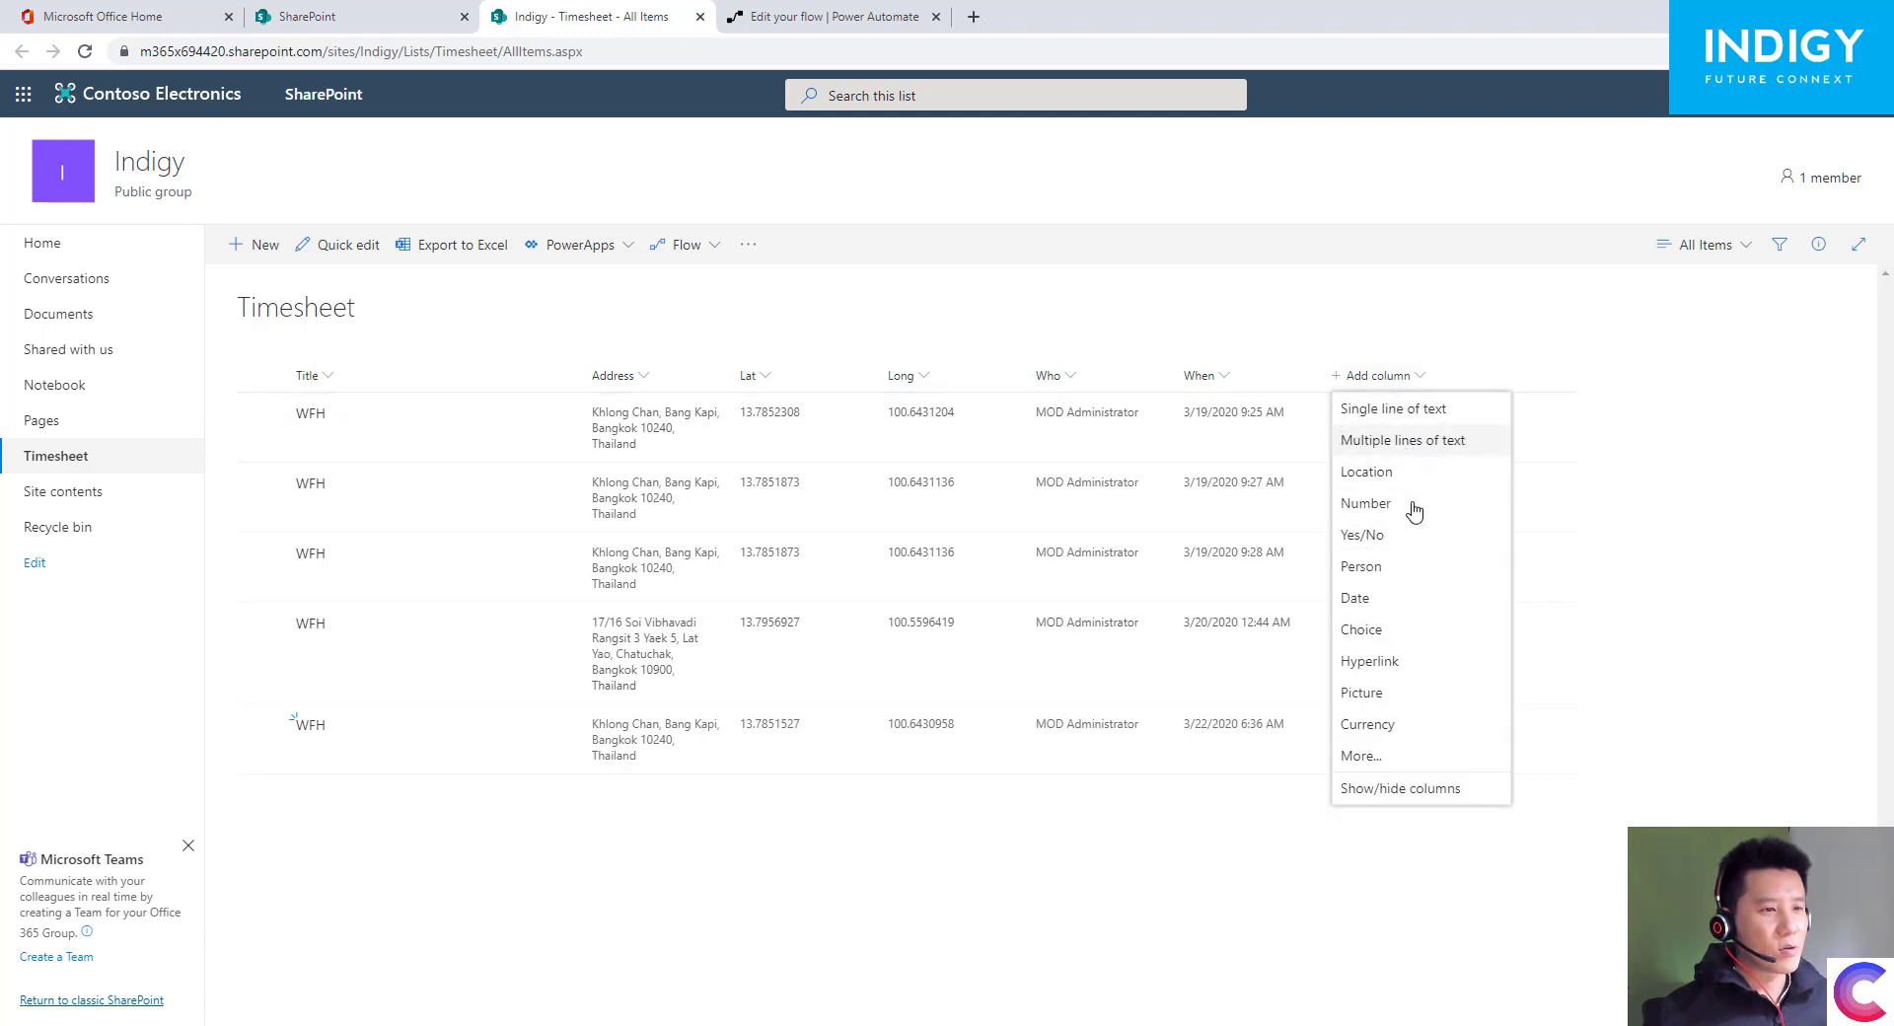
{"action": "left_click", "coordinate": [1393, 629]}
{"action": "type", "text": "H"}
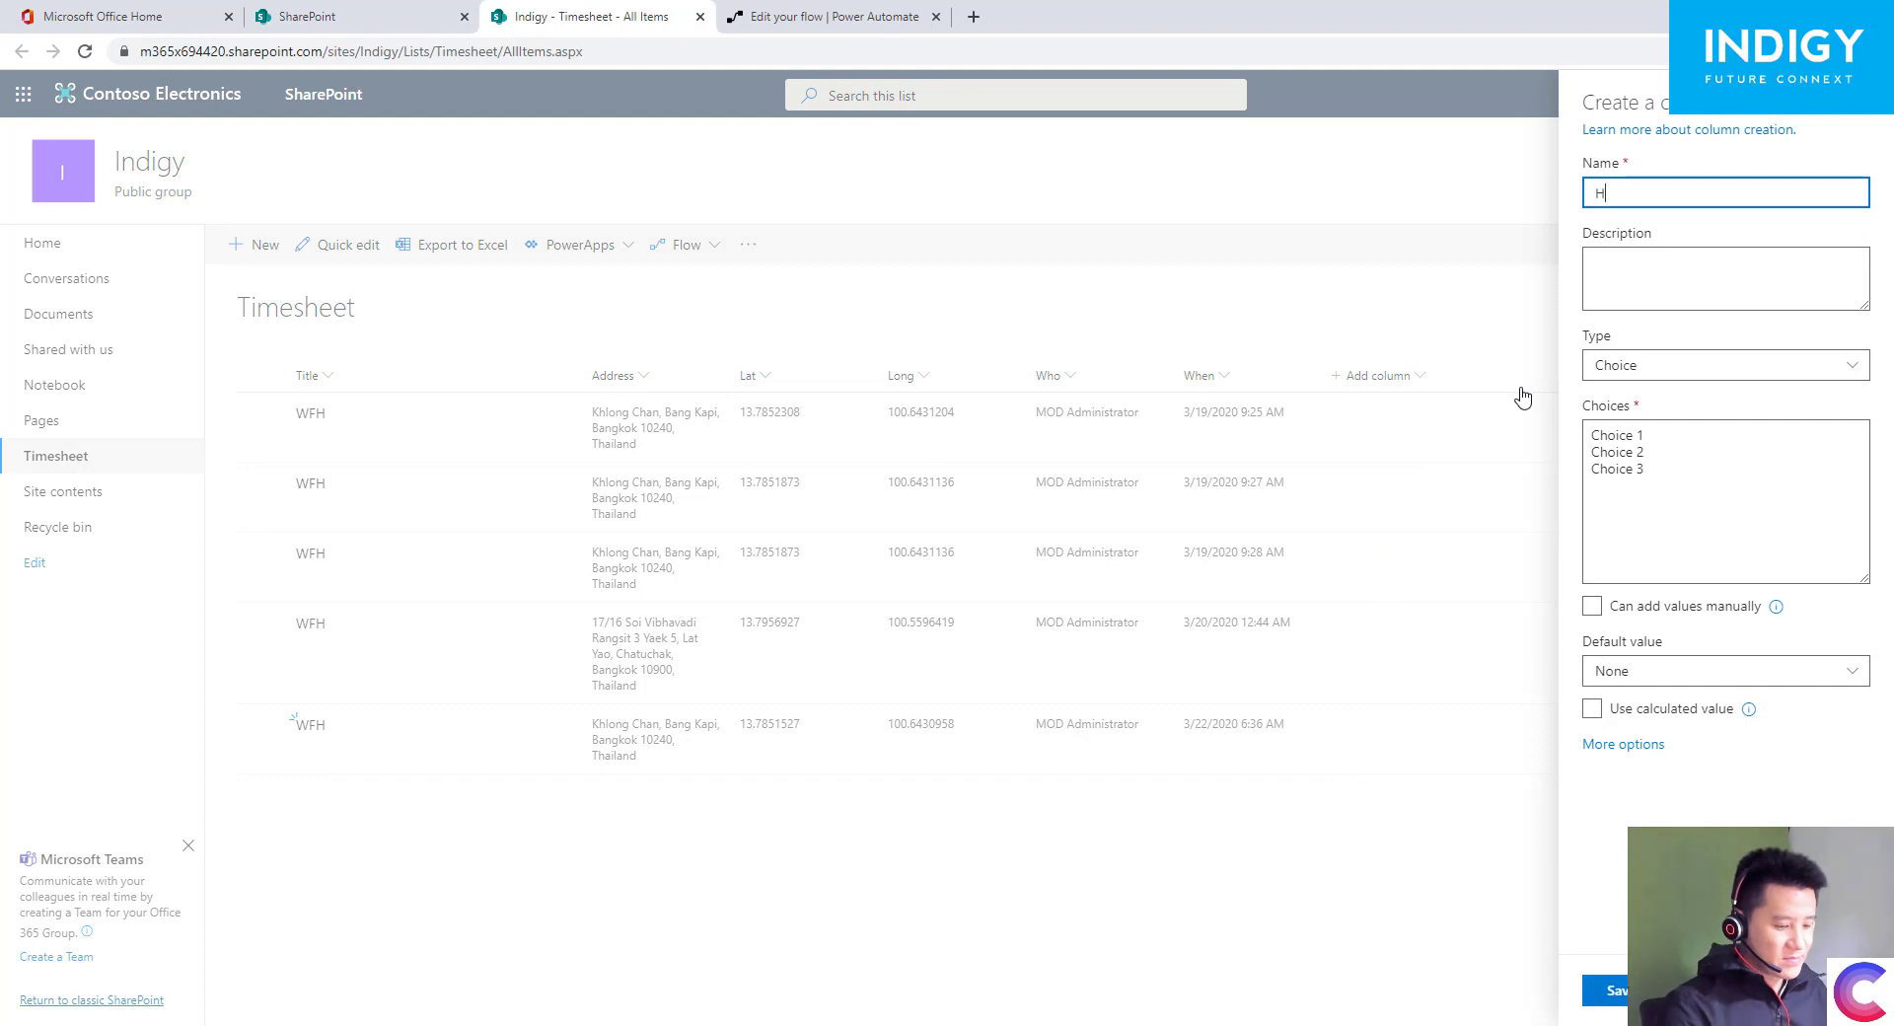
{"action": "type", "text": "ealth "}
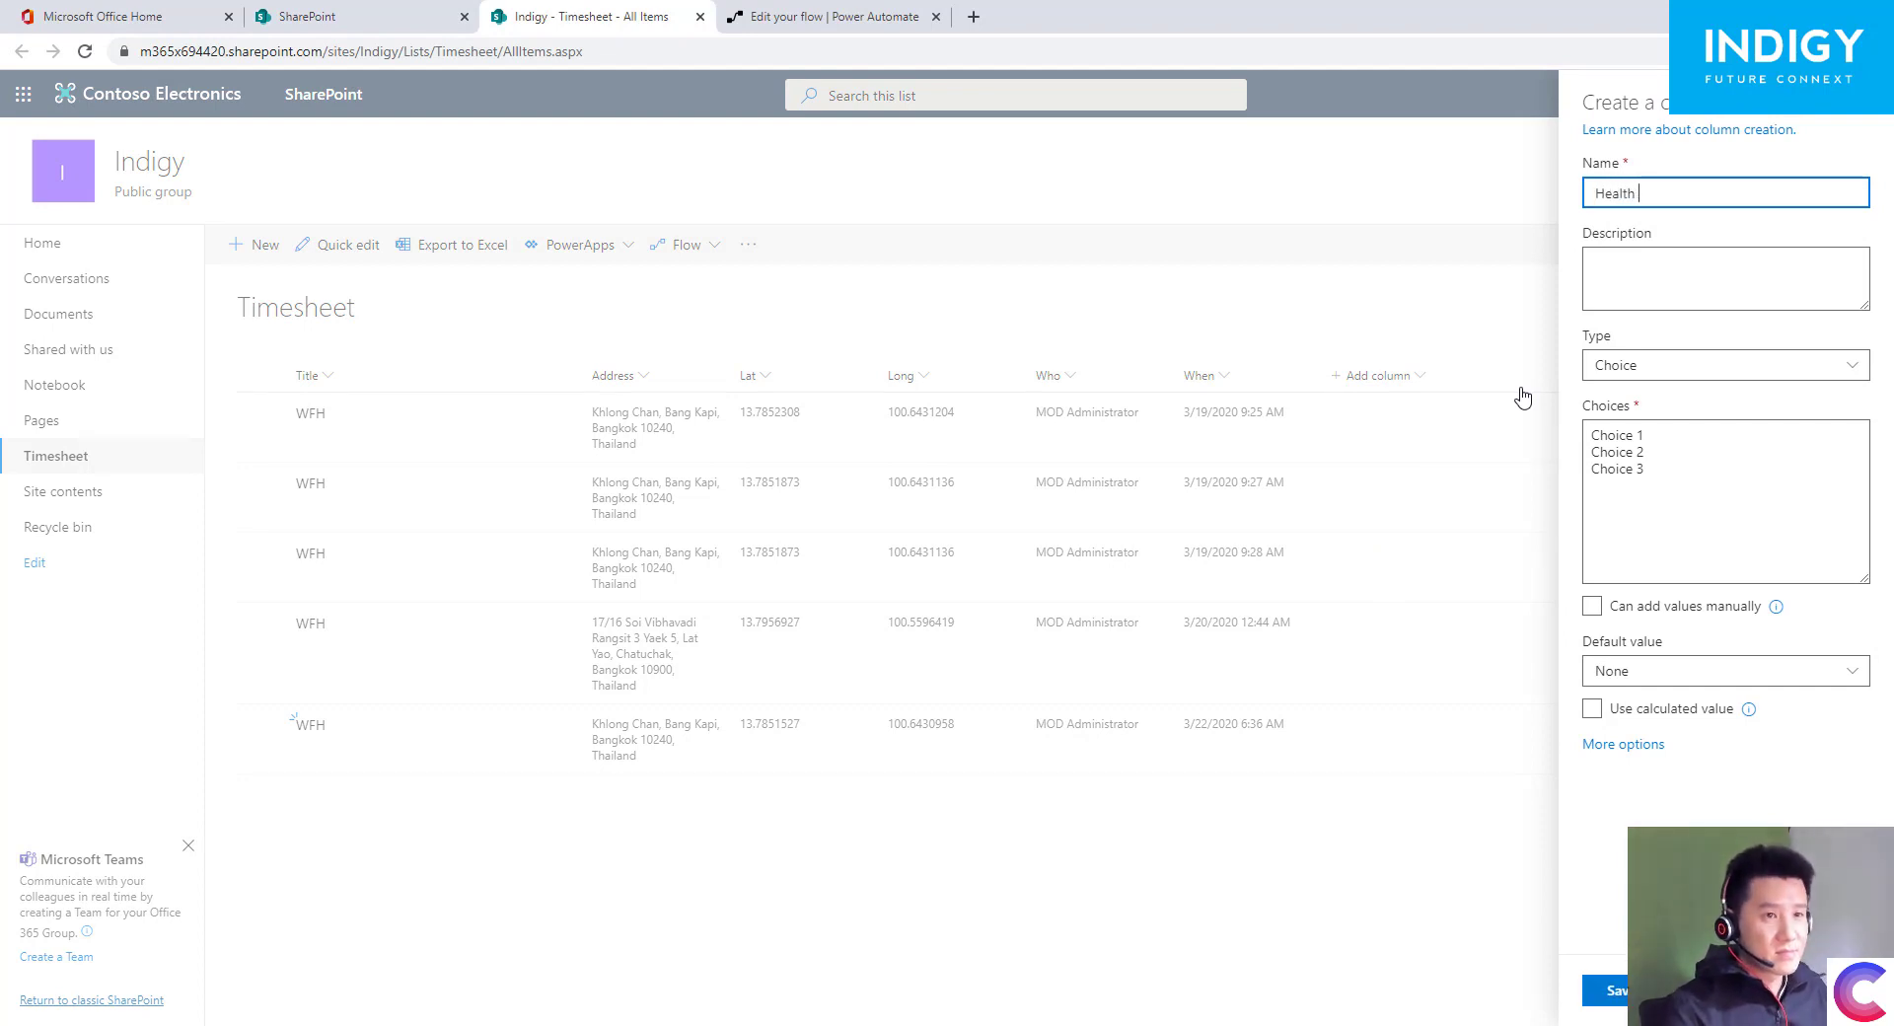
{"action": "type", "text": "Status Today"}
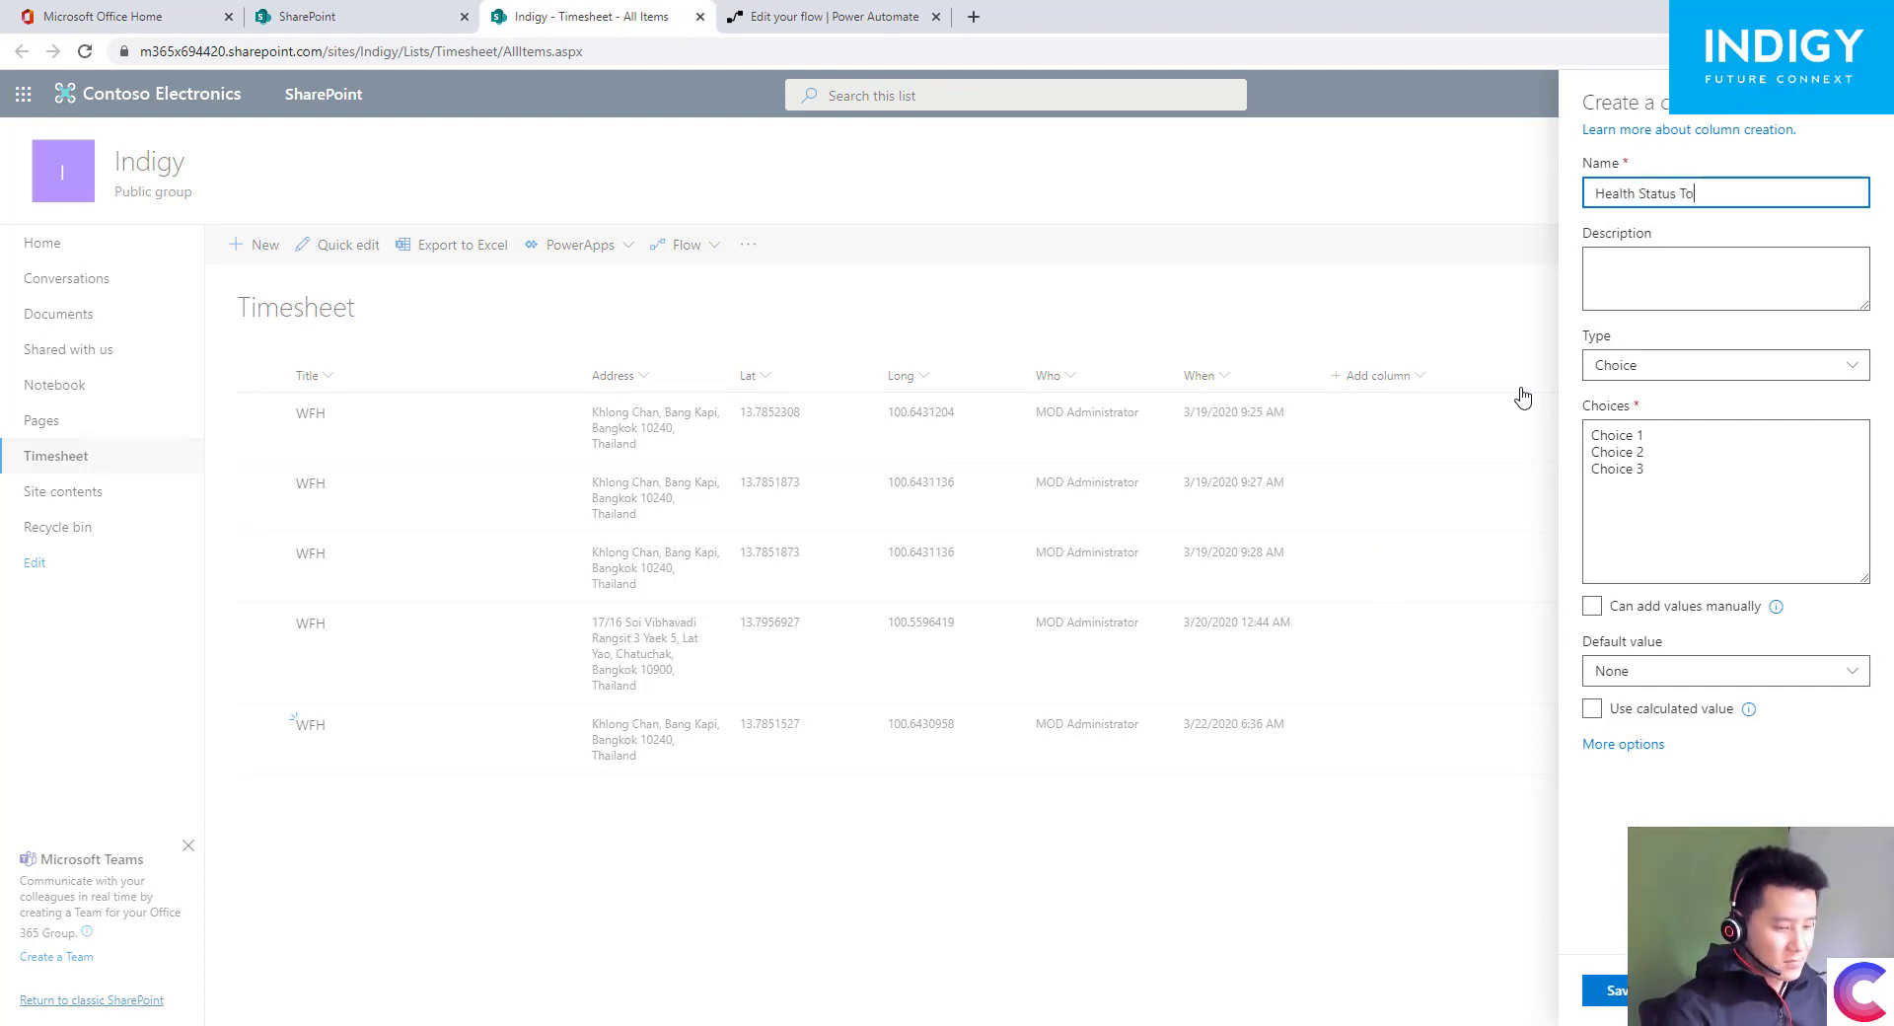
- Replace the column's default choices with Fine, Mild Fever, High Fever and Detected, one per line
{"action": "left_click", "coordinate": [1656, 502]}
{"action": "key", "text": "ctrl+a"}
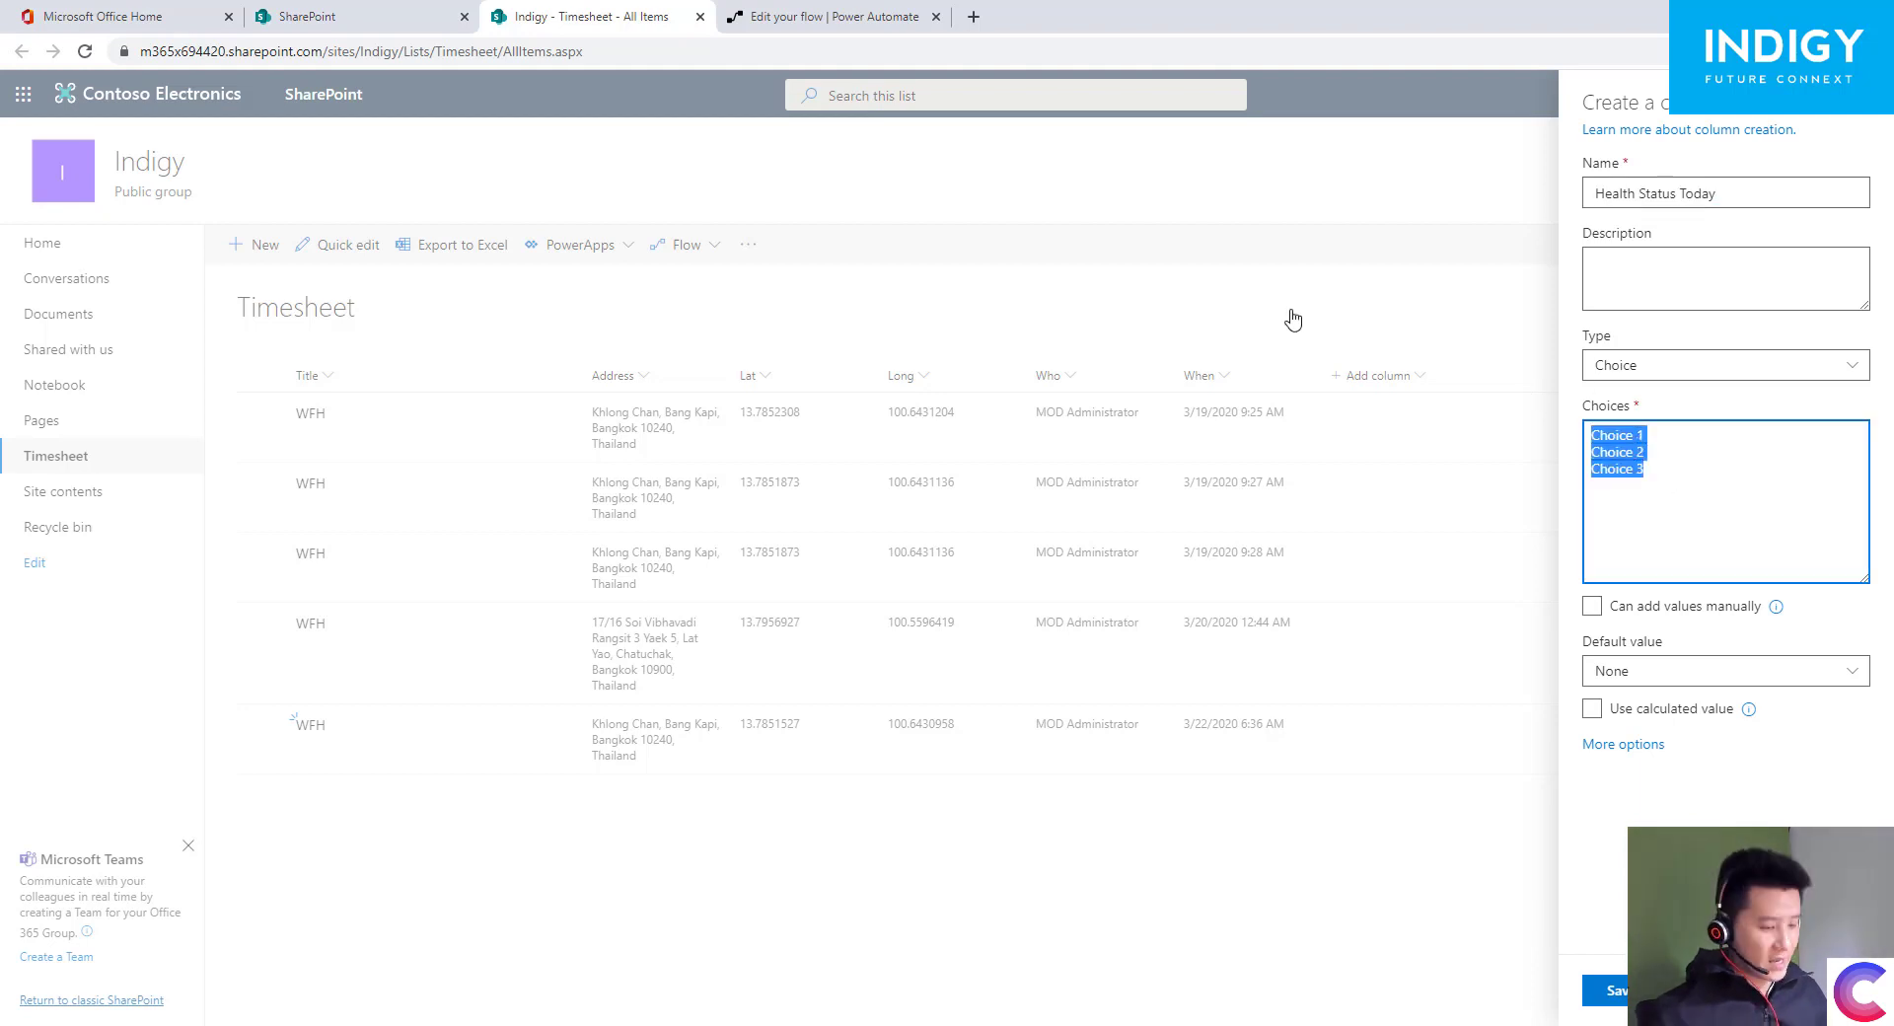
{"action": "type", "text": "Fine "}
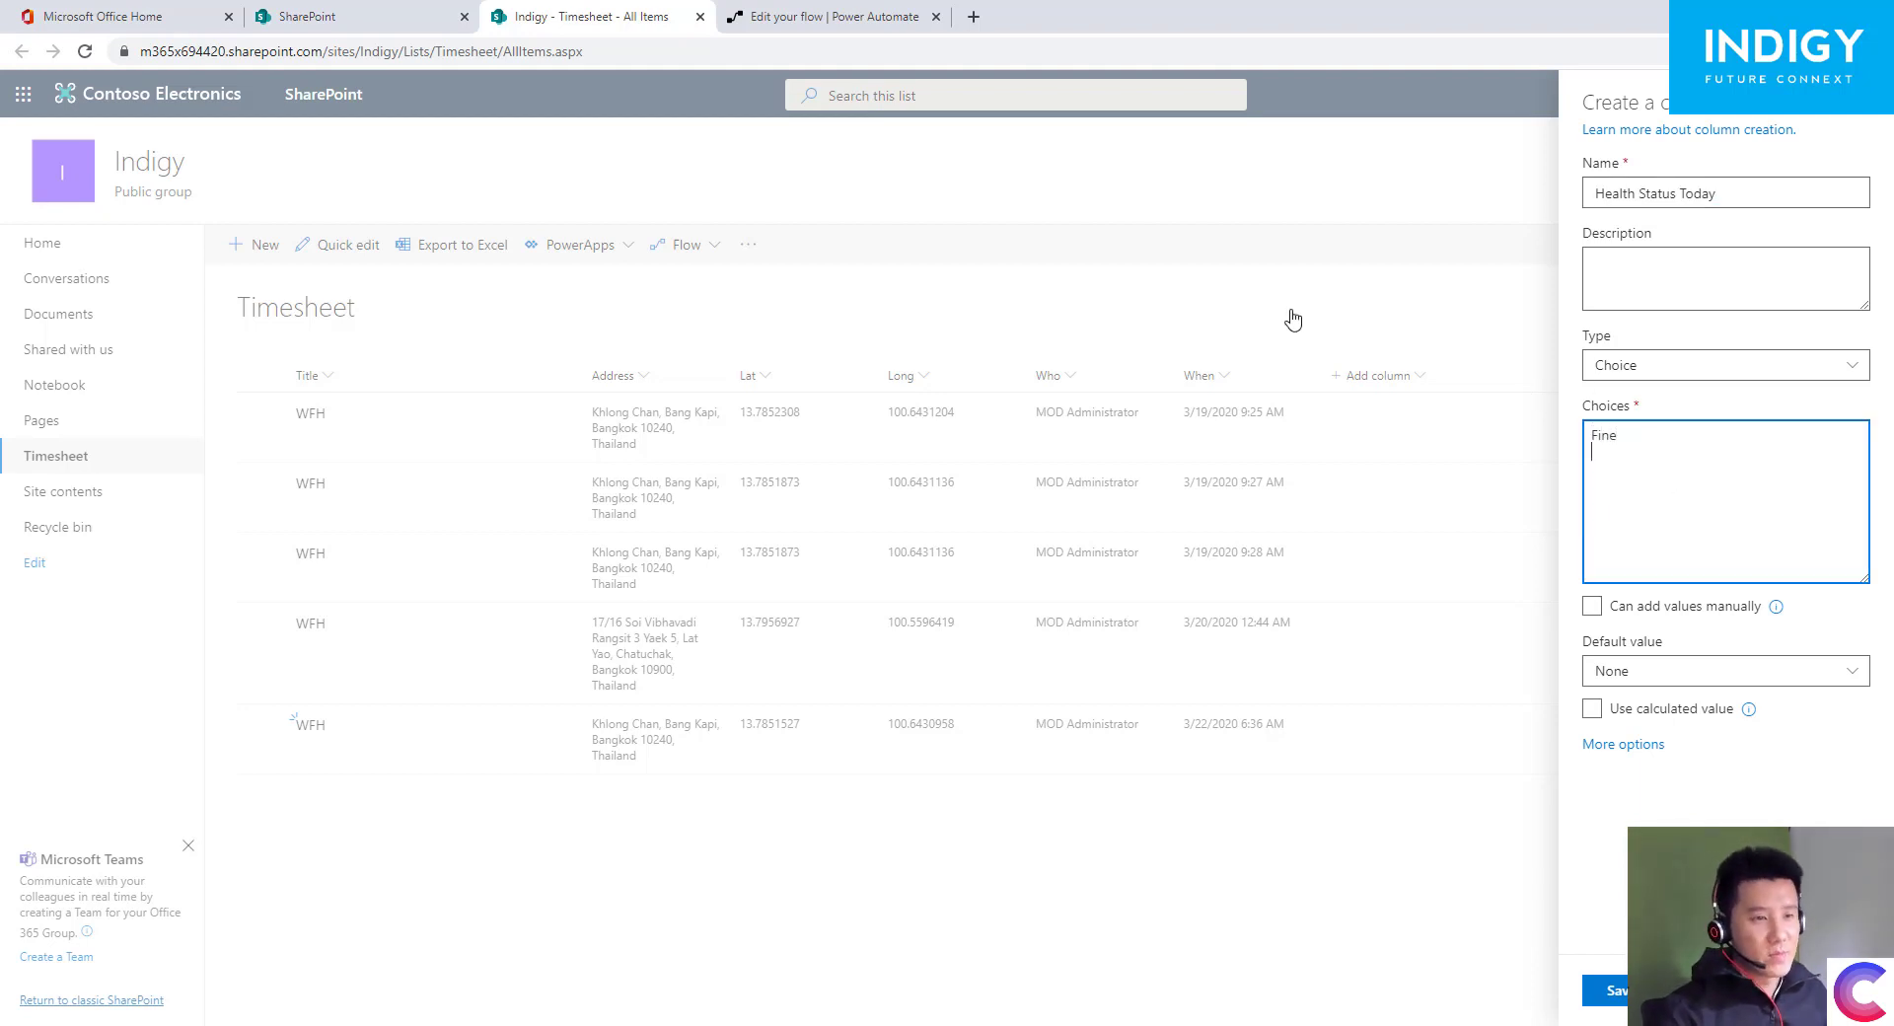
{"action": "type", "text": "M"}
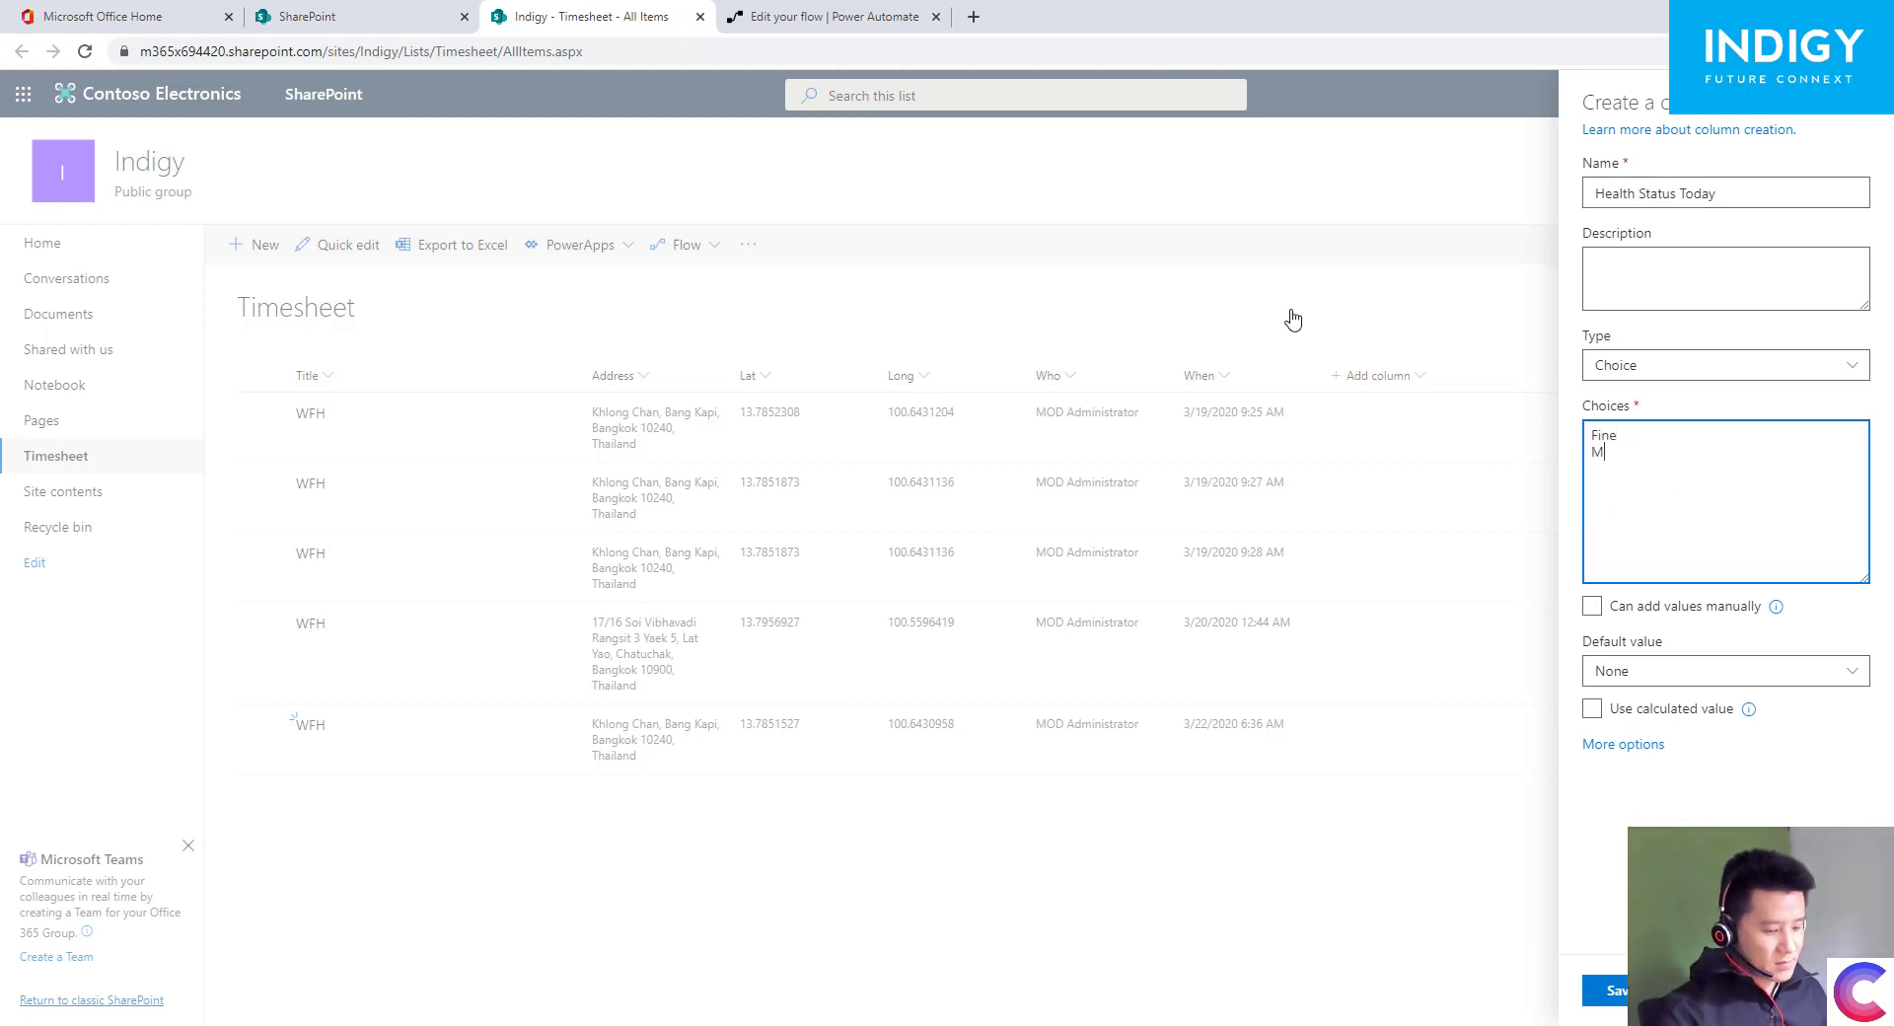
{"action": "type", "text": "ild Fever"}
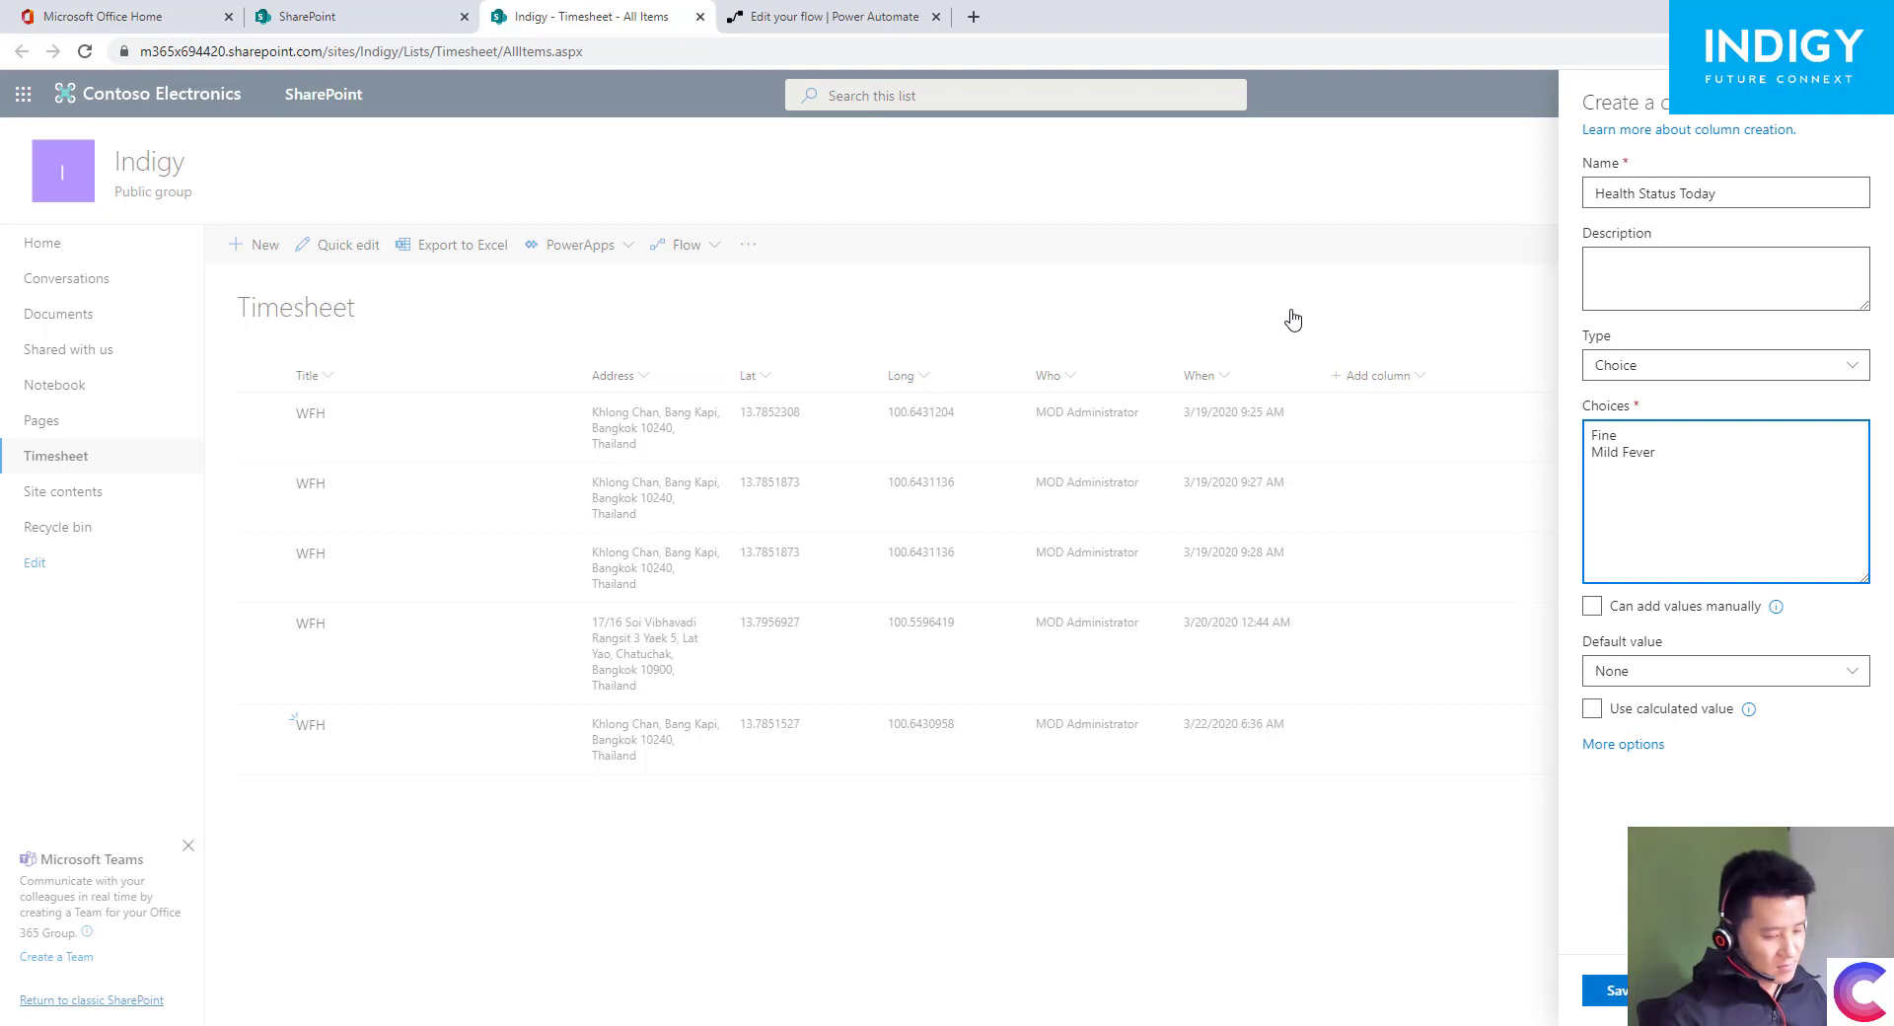
{"action": "type", "text": "Hi"}
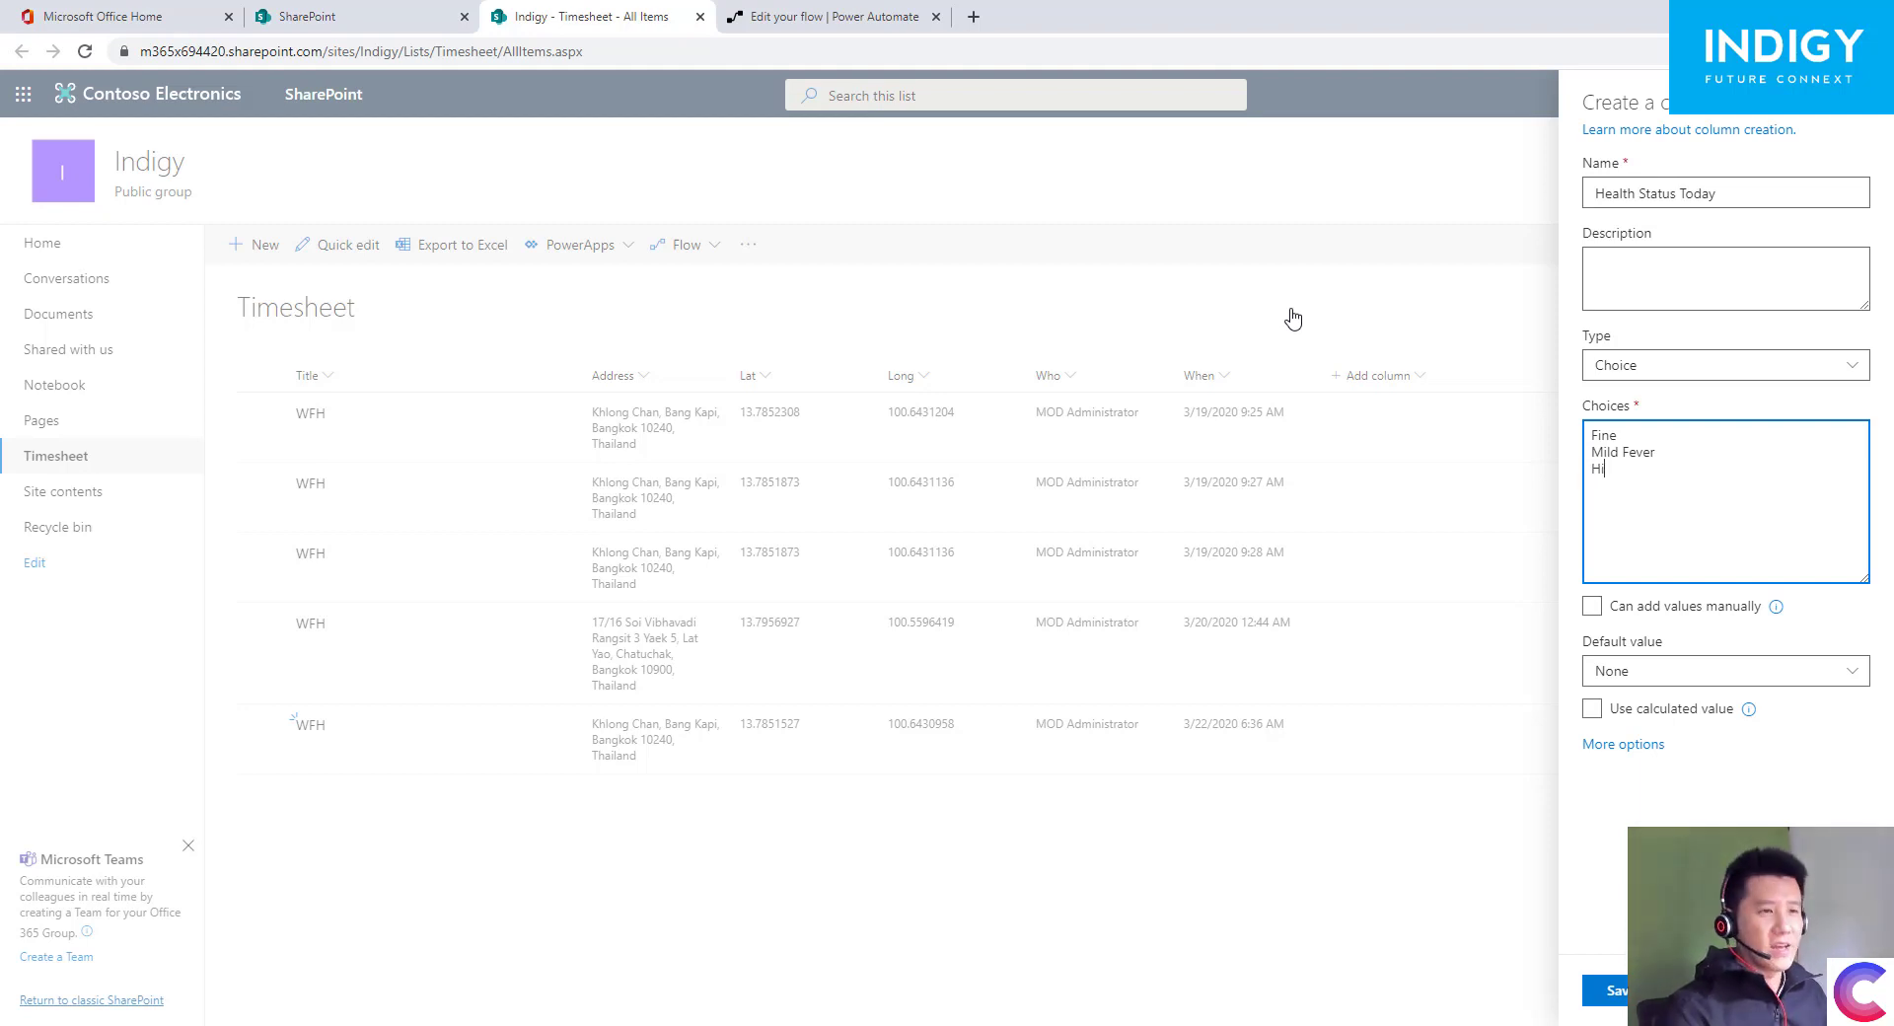
{"action": "type", "text": "gh Fever"}
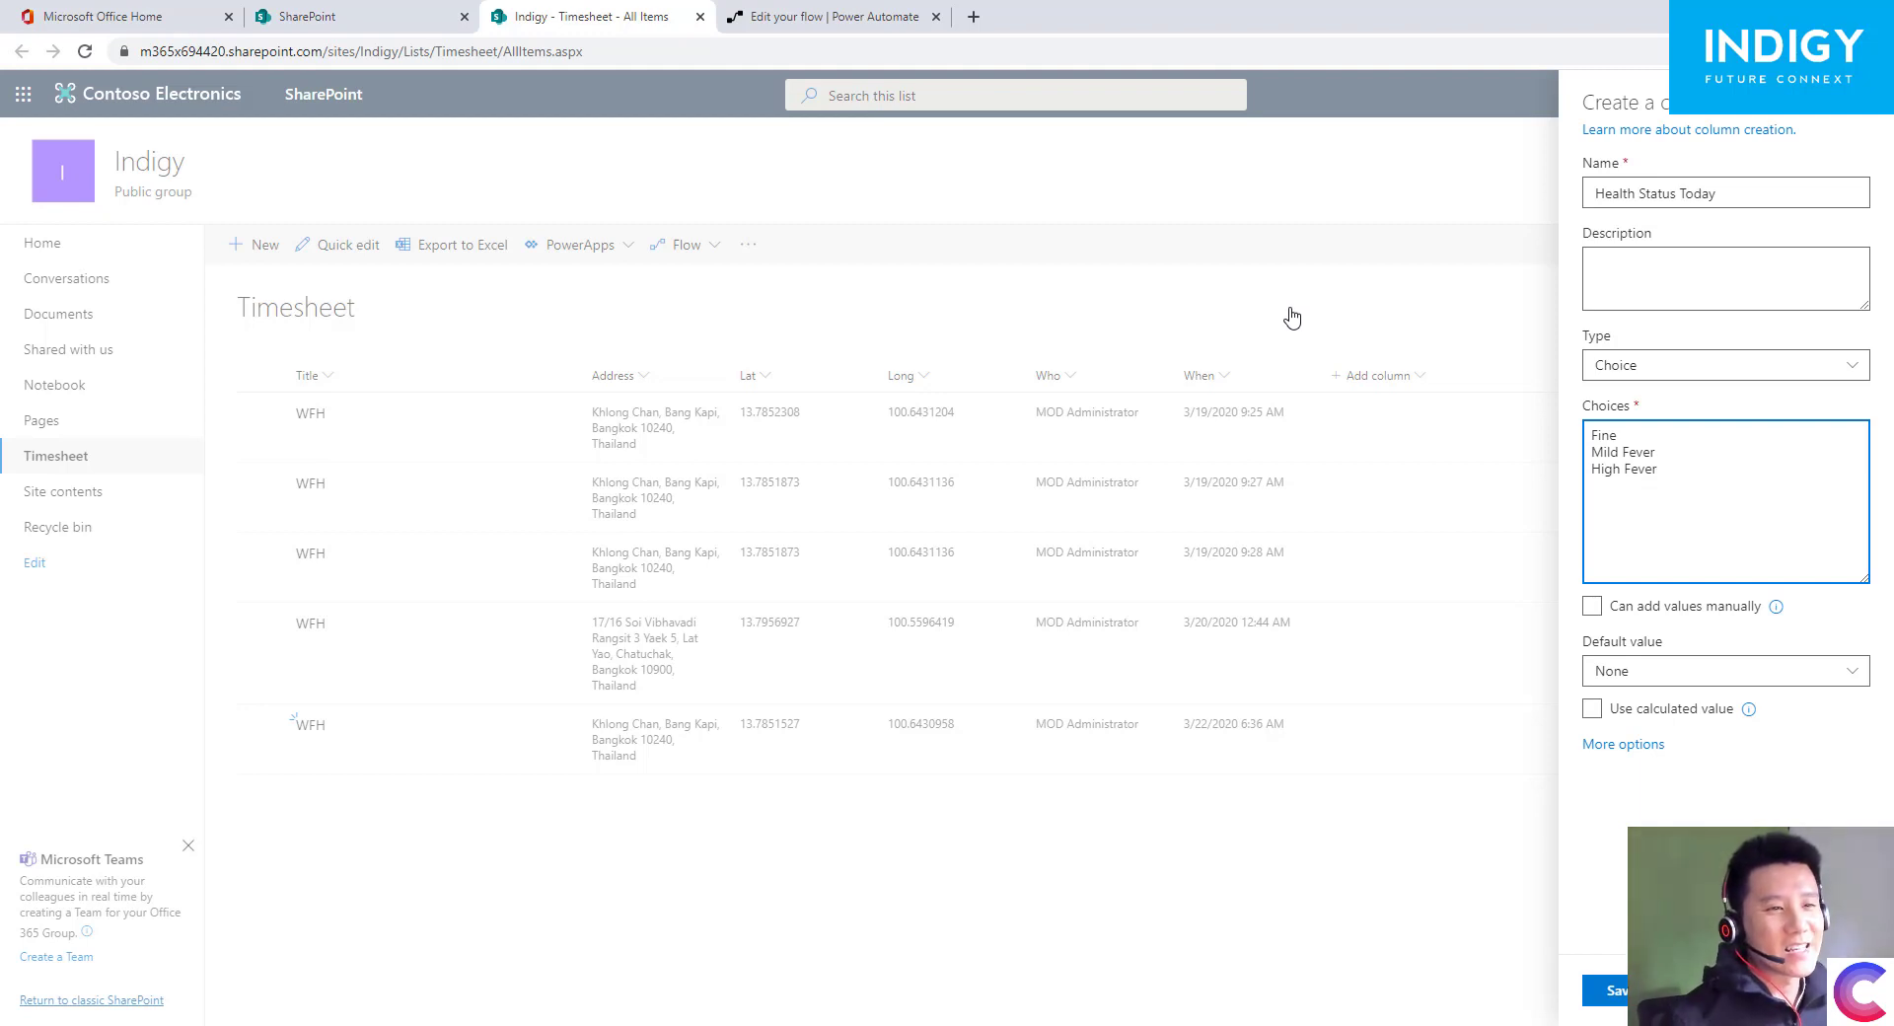
{"action": "key", "text": "Left"}
{"action": "key", "text": "Left"}
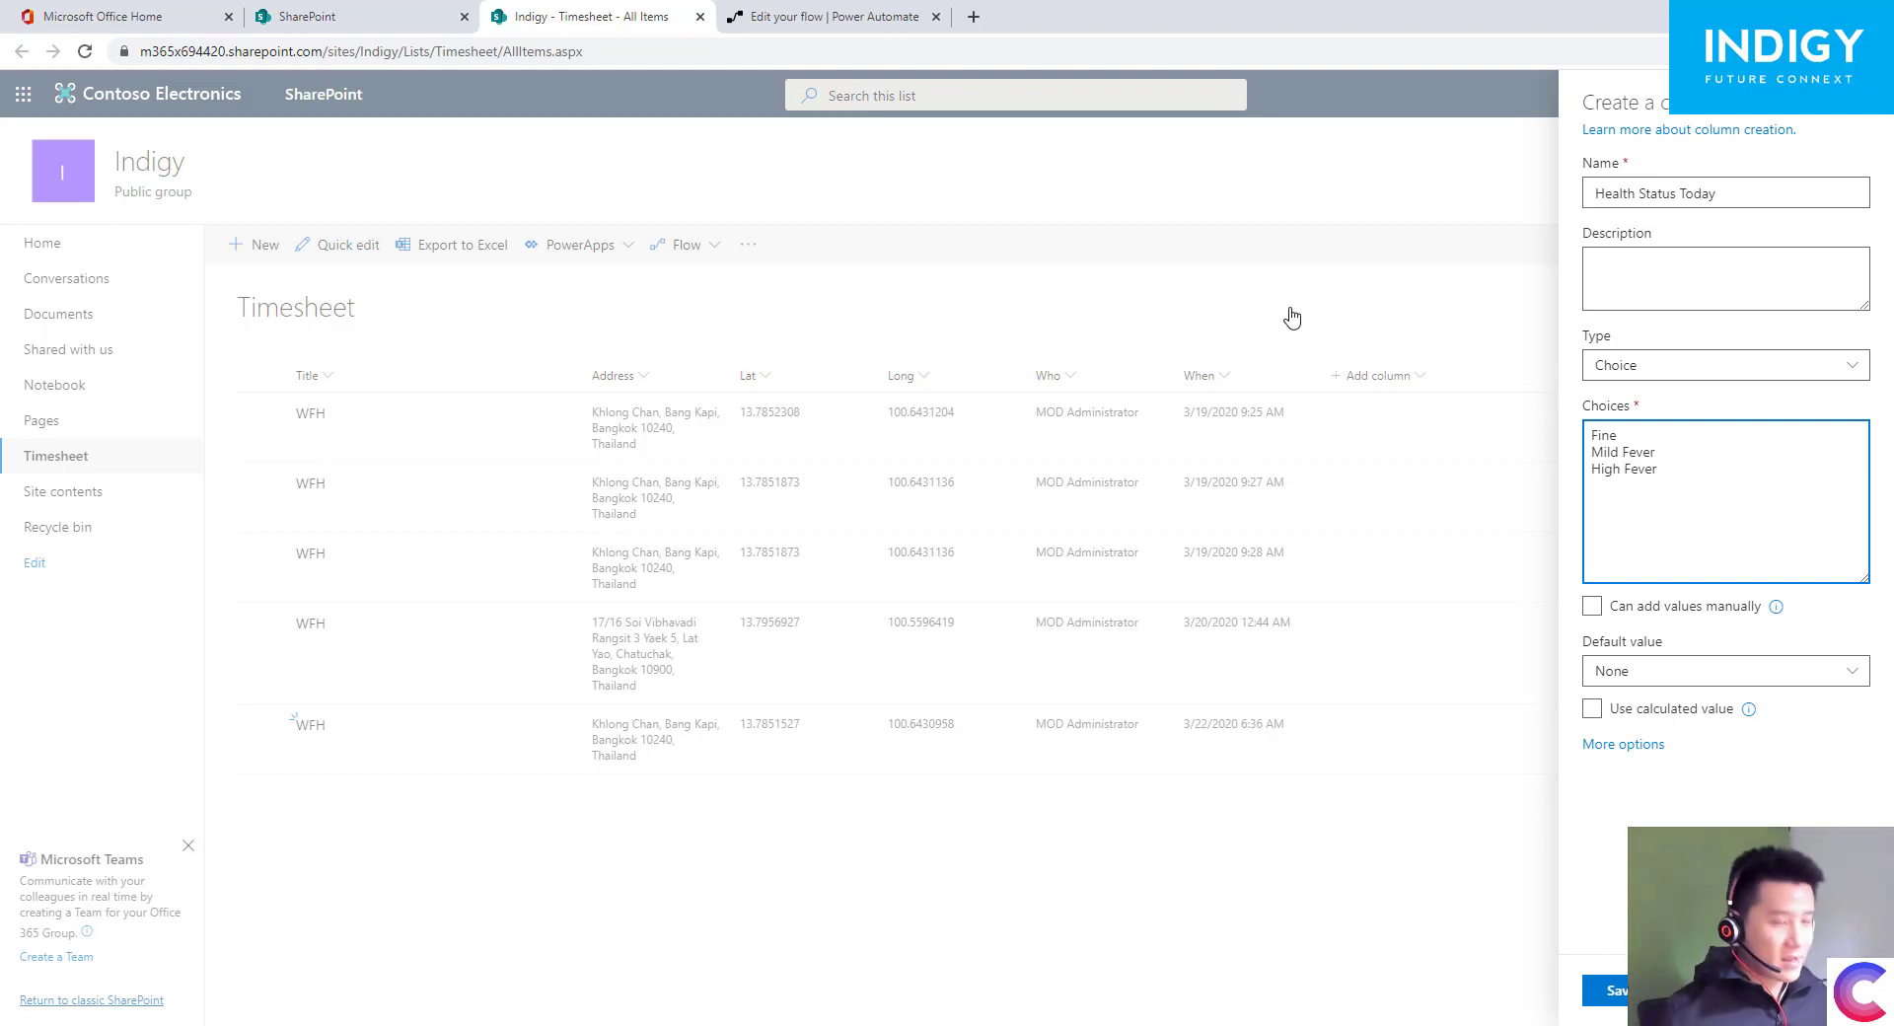
{"action": "type", "text": "D"}
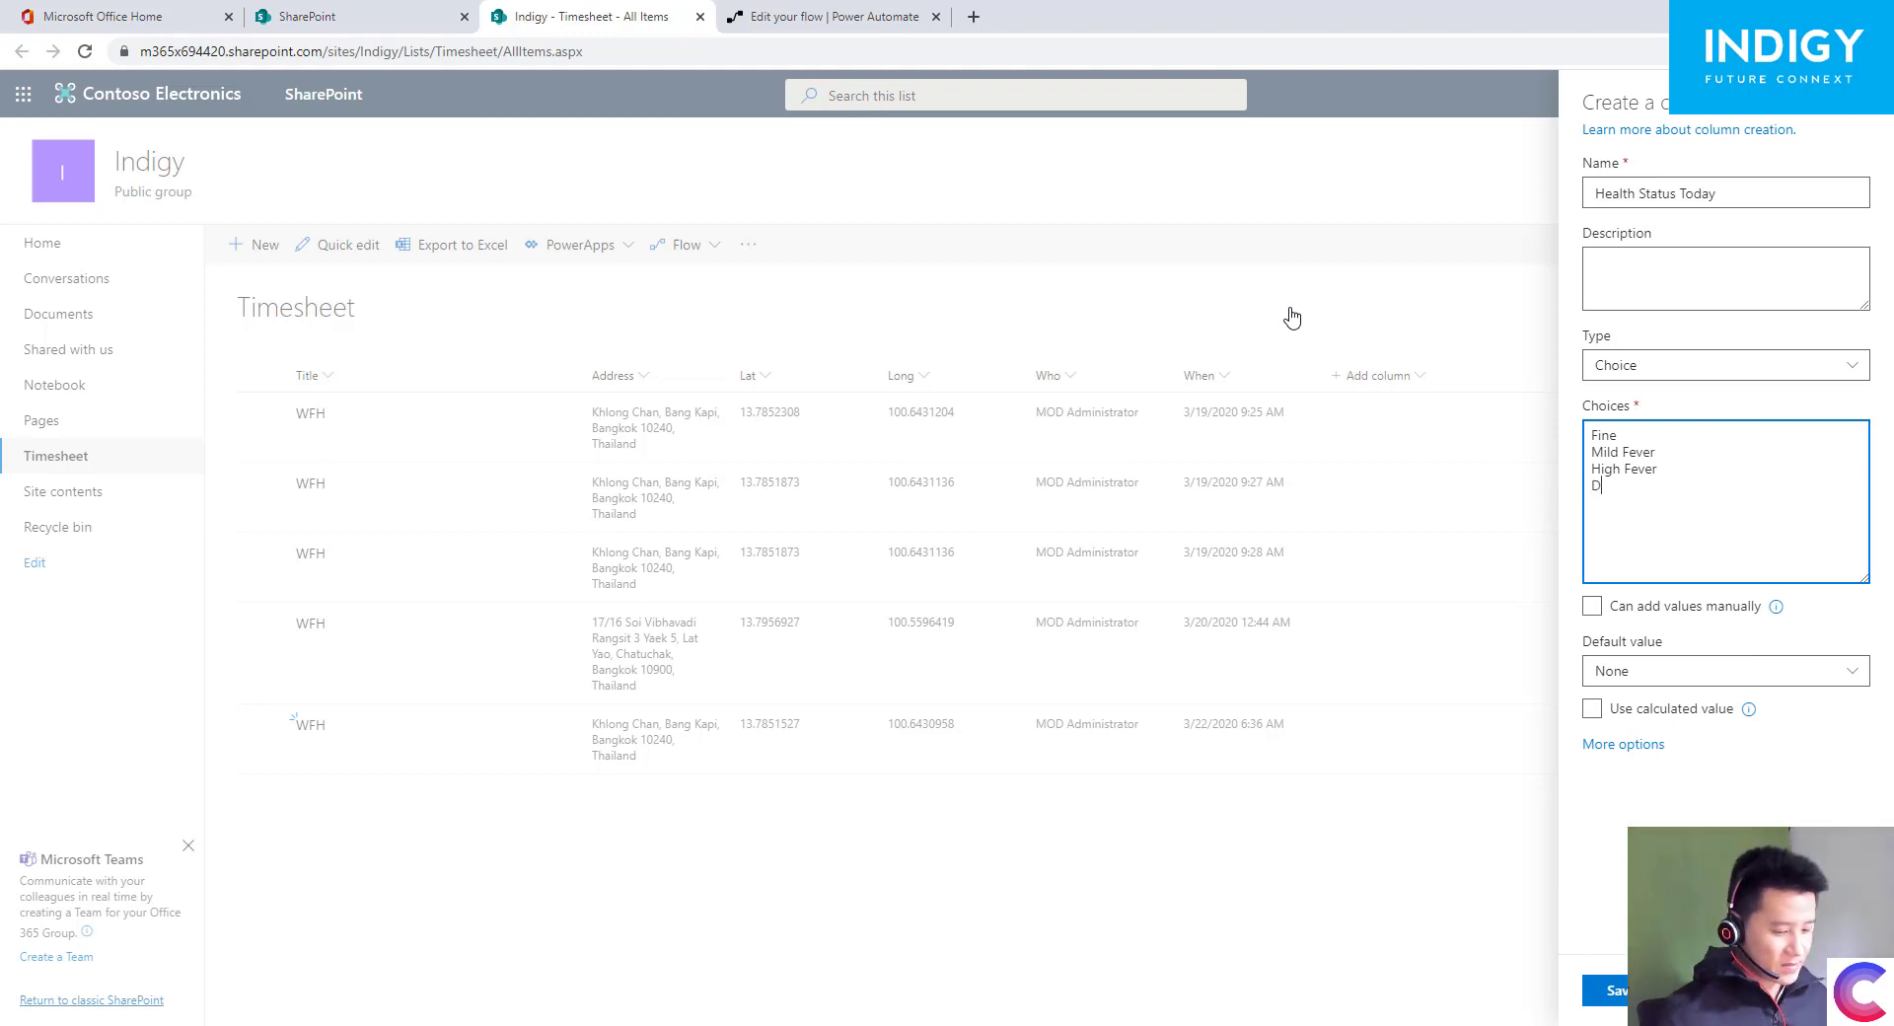
{"action": "type", "text": "etected"}
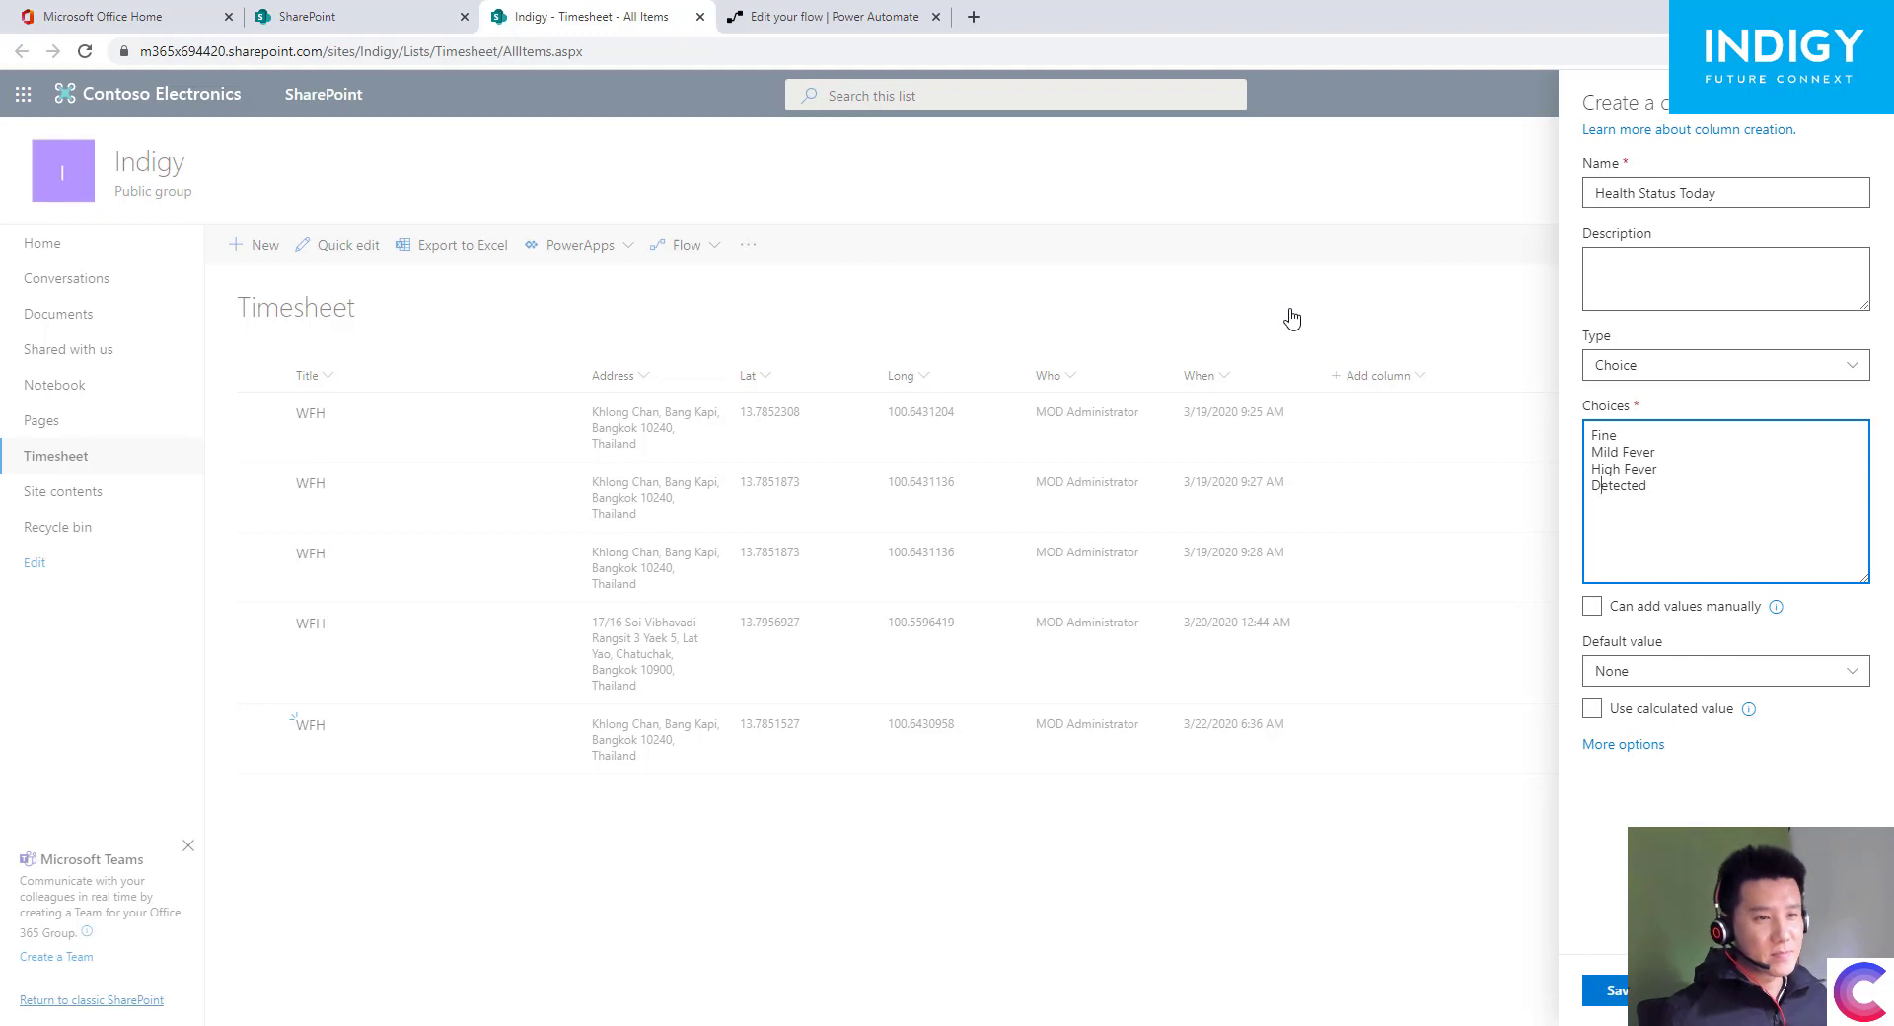
{"action": "key", "text": "Up"}
{"action": "key", "text": "Right"}
{"action": "key", "text": "Right"}
{"action": "key", "text": "Right"}
{"action": "key", "text": "Right"}
{"action": "key", "text": "Right"}
{"action": "key", "text": "Right"}
{"action": "type", "text": "Covid-"}
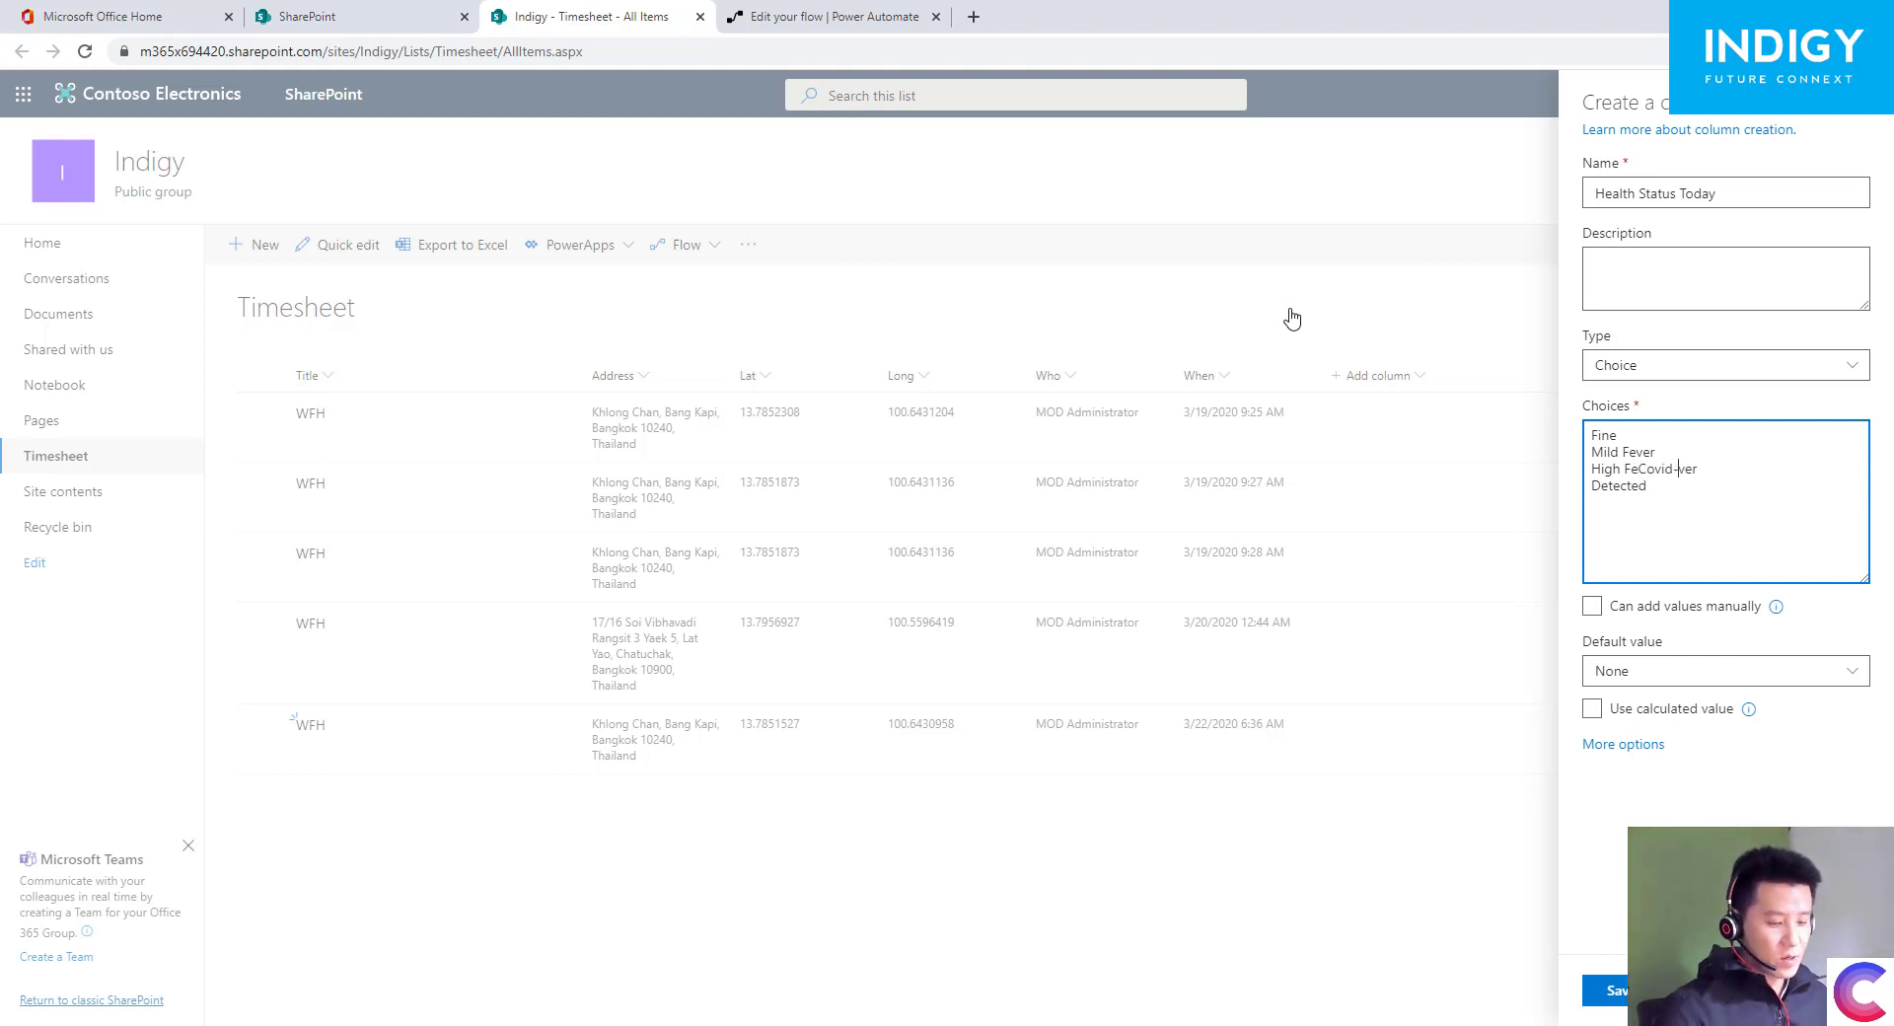
{"action": "type", "text": "19"}
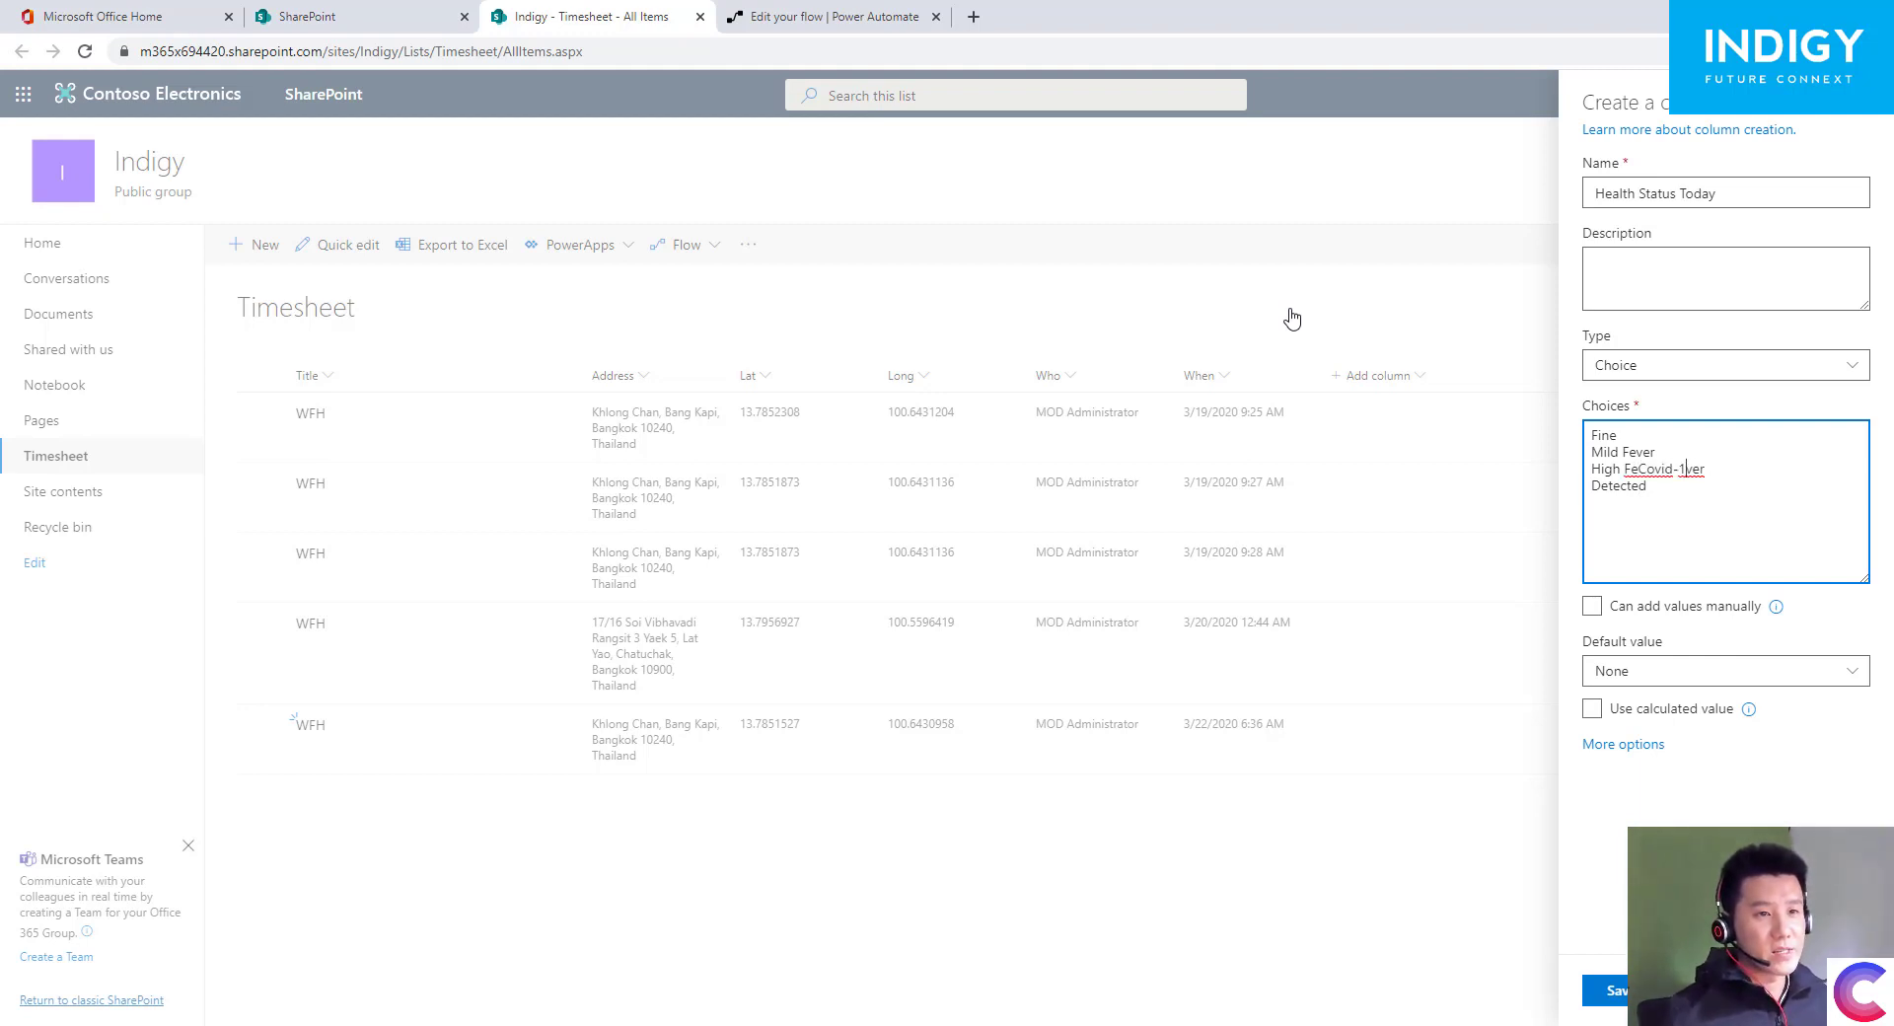
{"action": "key", "text": "BackSpace"}
{"action": "key", "text": "BackSpace"}
{"action": "key", "text": "BackSpace"}
{"action": "key", "text": "BackSpace"}
{"action": "key", "text": "BackSpace"}
{"action": "key", "text": "BackSpace"}
{"action": "key", "text": "BackSpace"}
{"action": "key", "text": "BackSpace"}
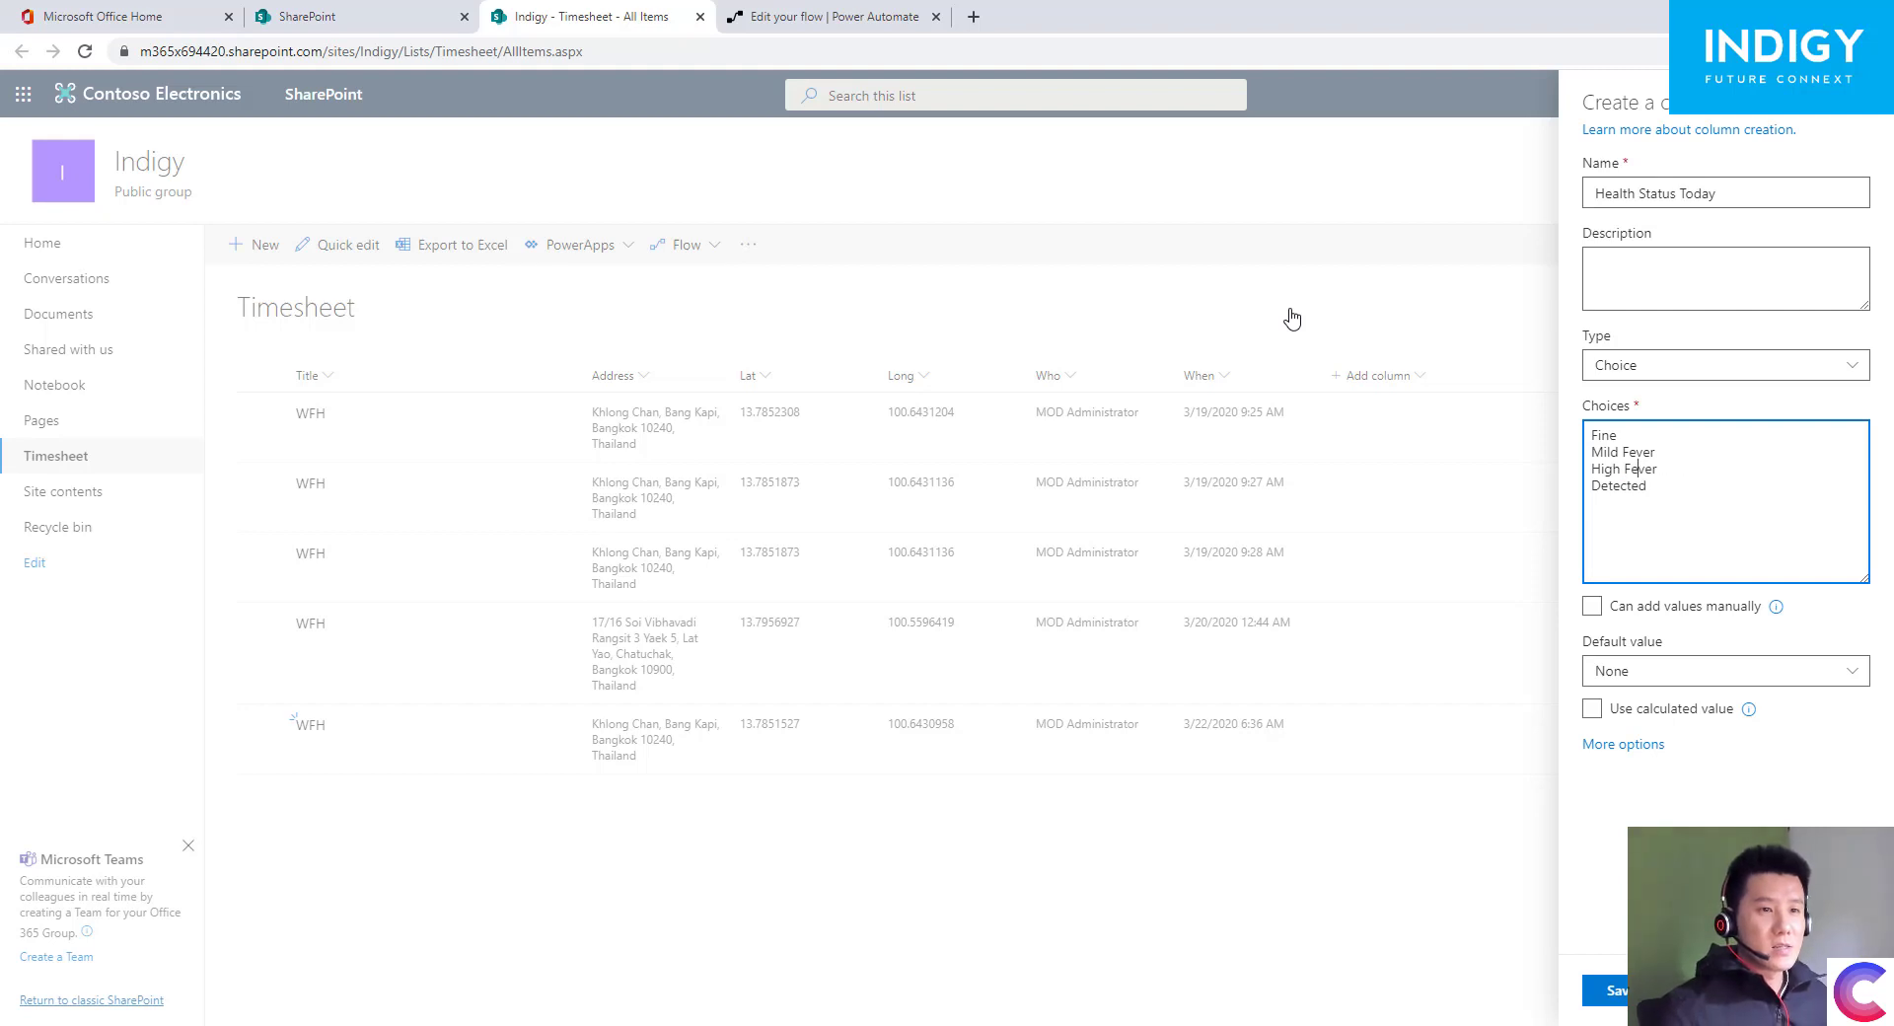
- Extend the last choice of the column so that it reads "Vocid-19 Detected"
{"action": "key", "text": "Down"}
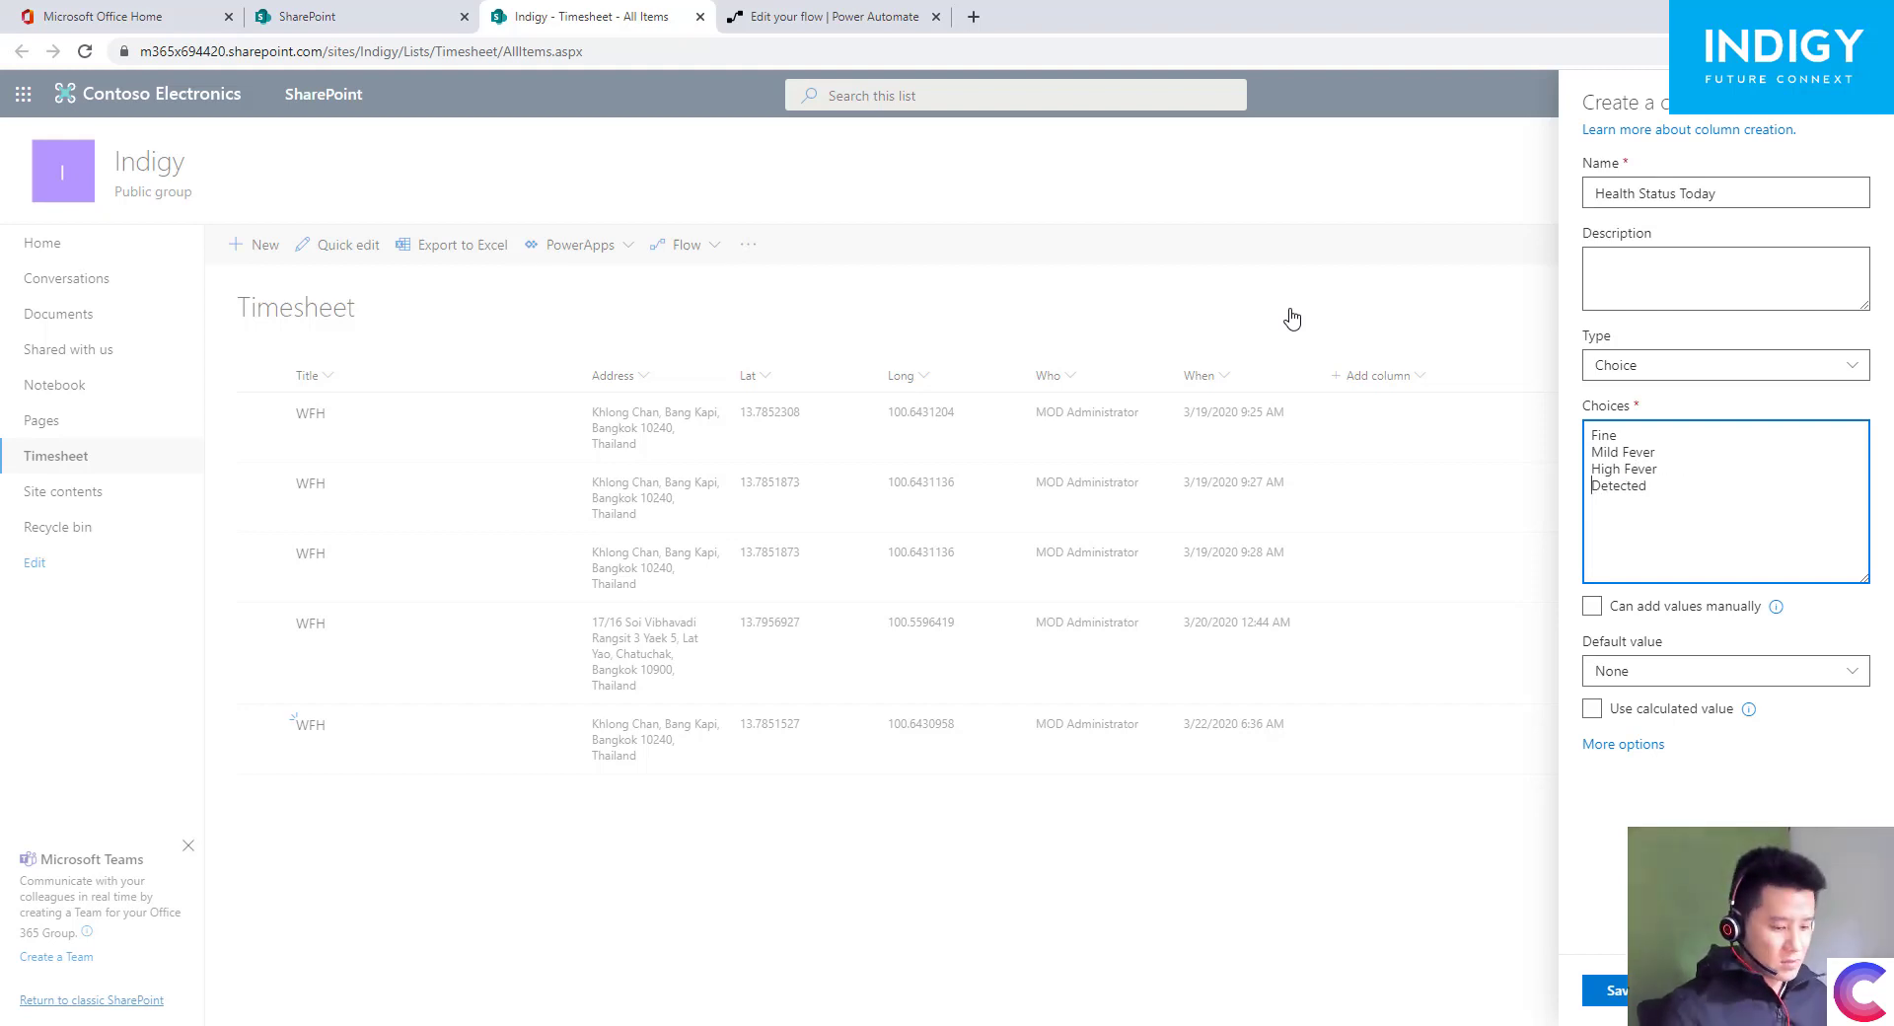
{"action": "type", "text": "Vocid019"}
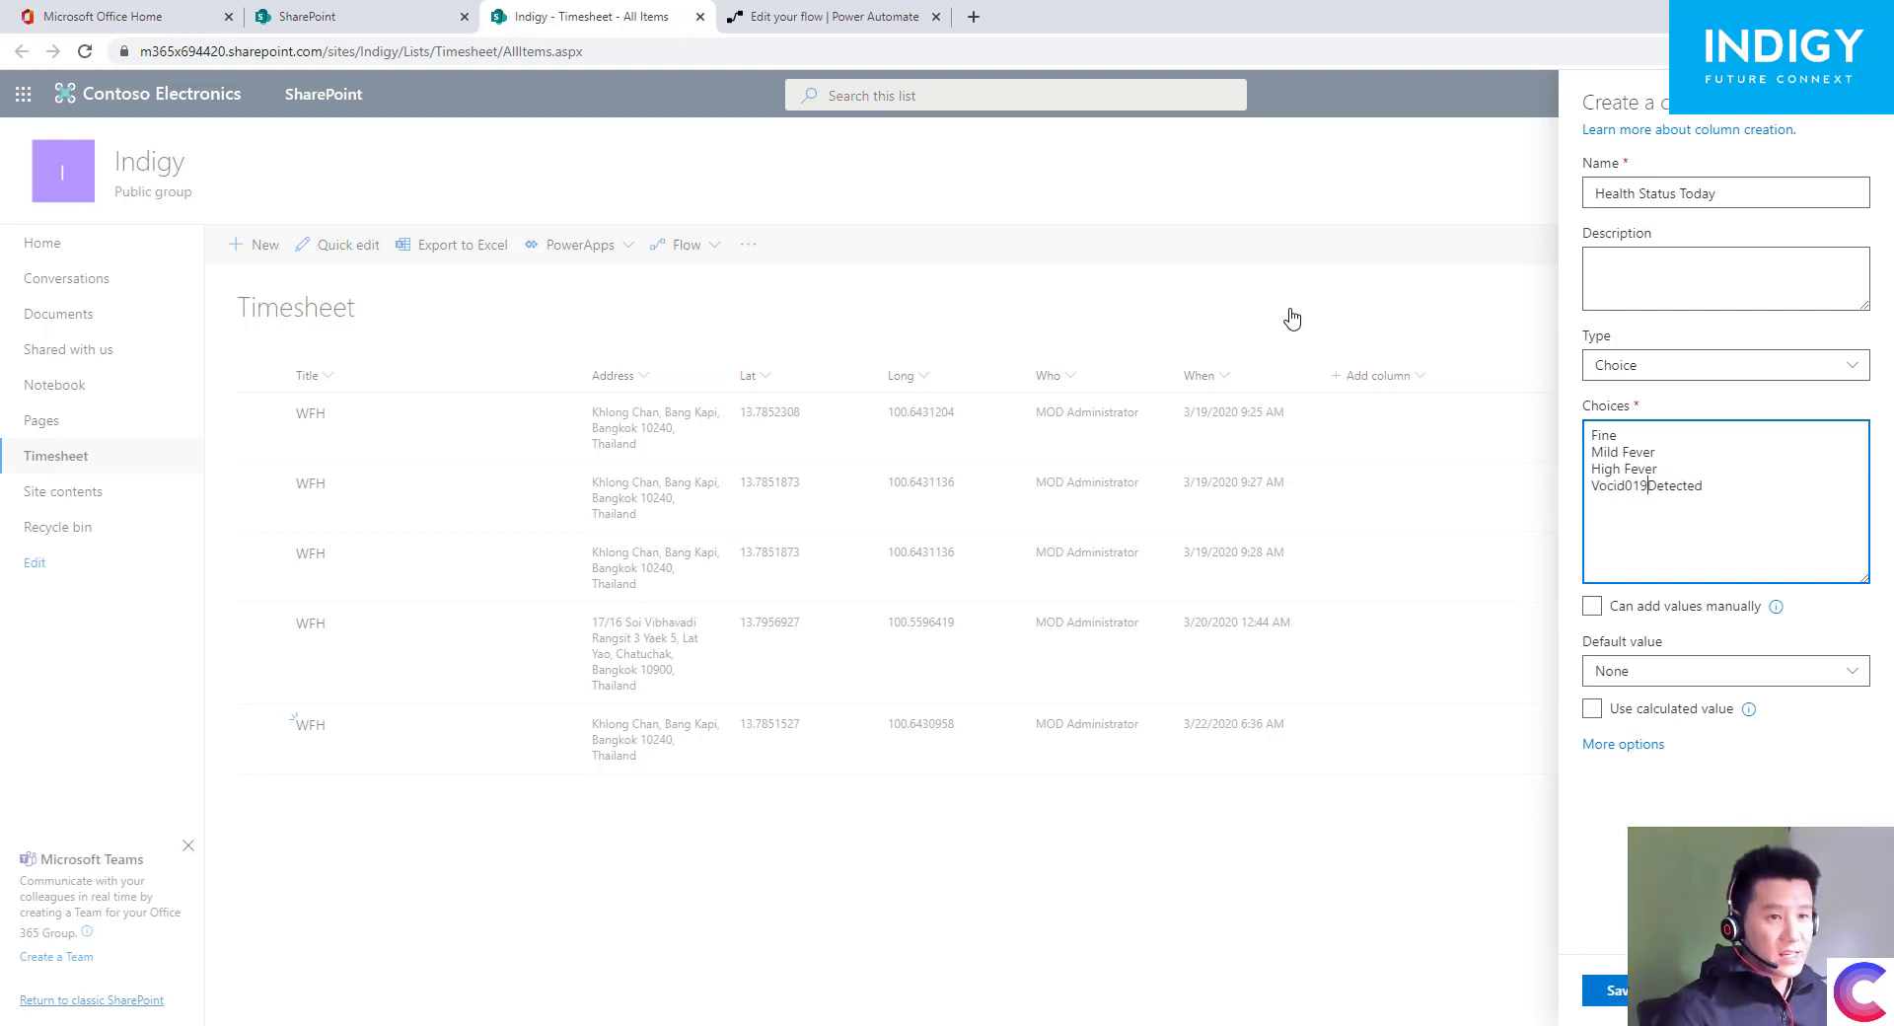
{"action": "key", "text": "BackSpace"}
{"action": "type", "text": "-19"}
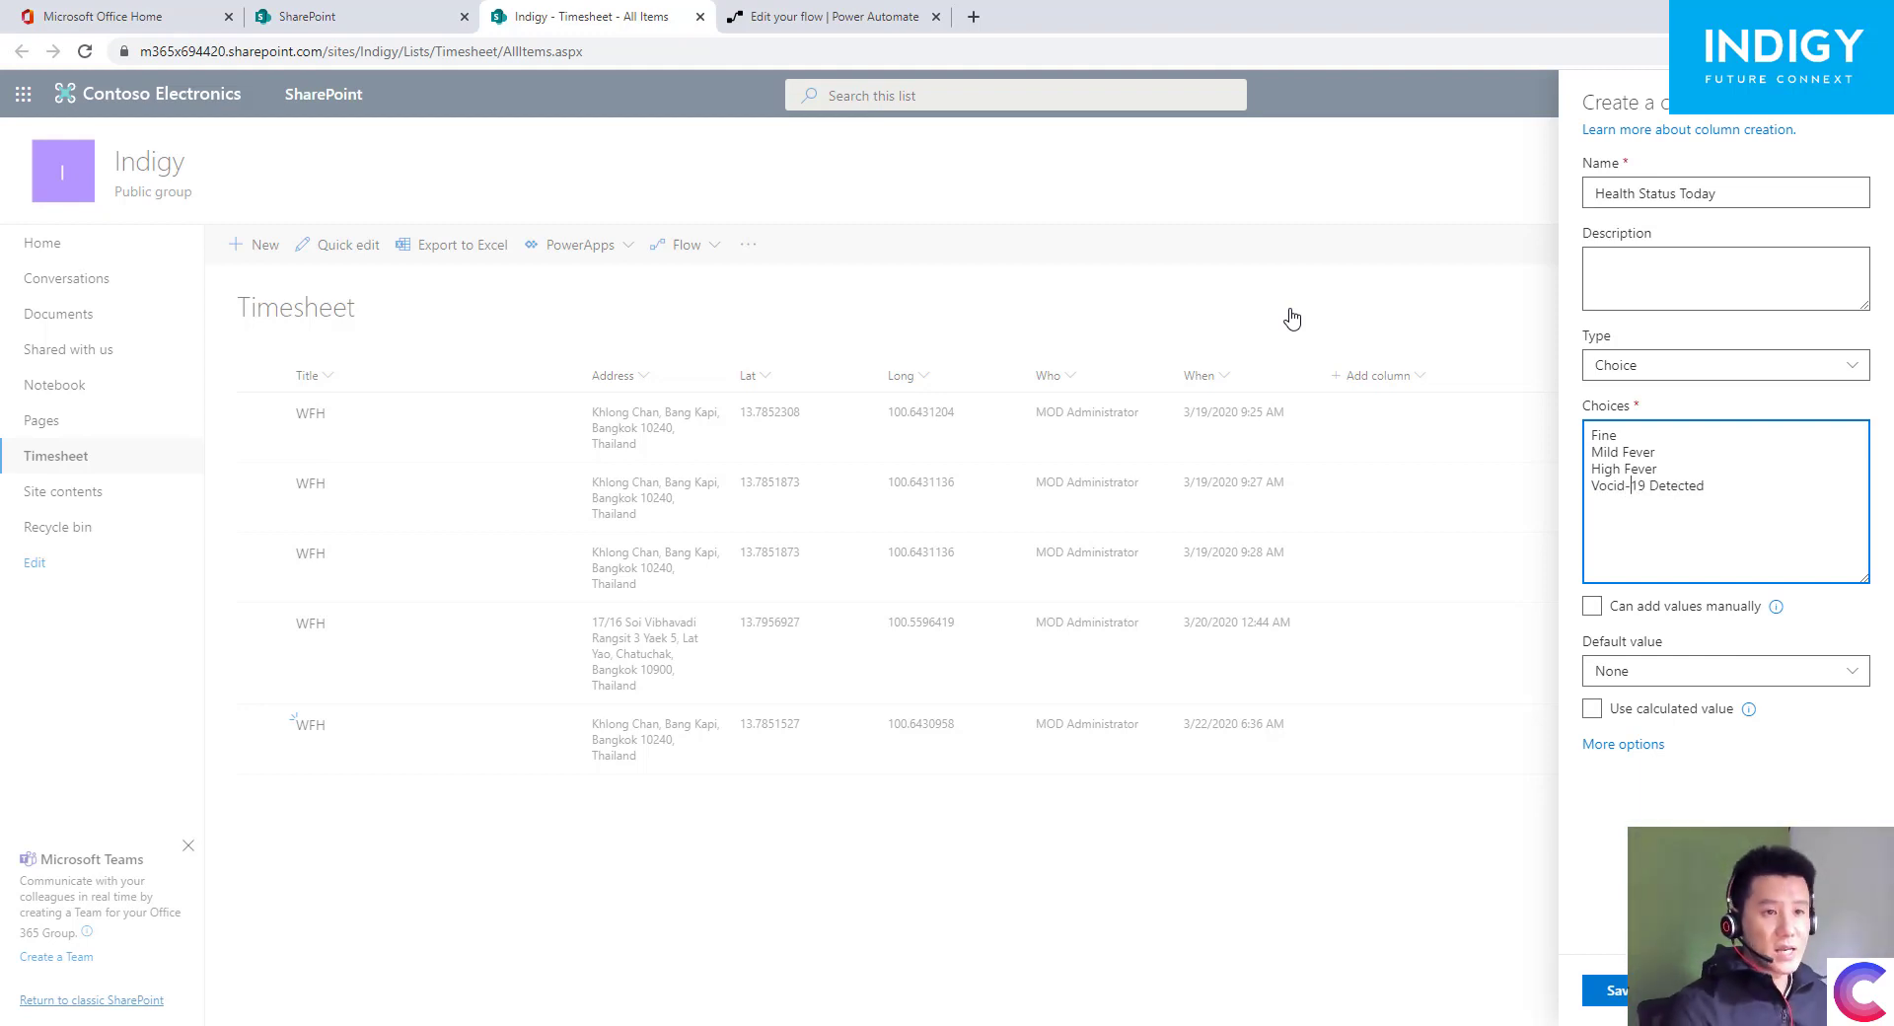
{"action": "key", "text": "Right"}
{"action": "key", "text": "Right"}
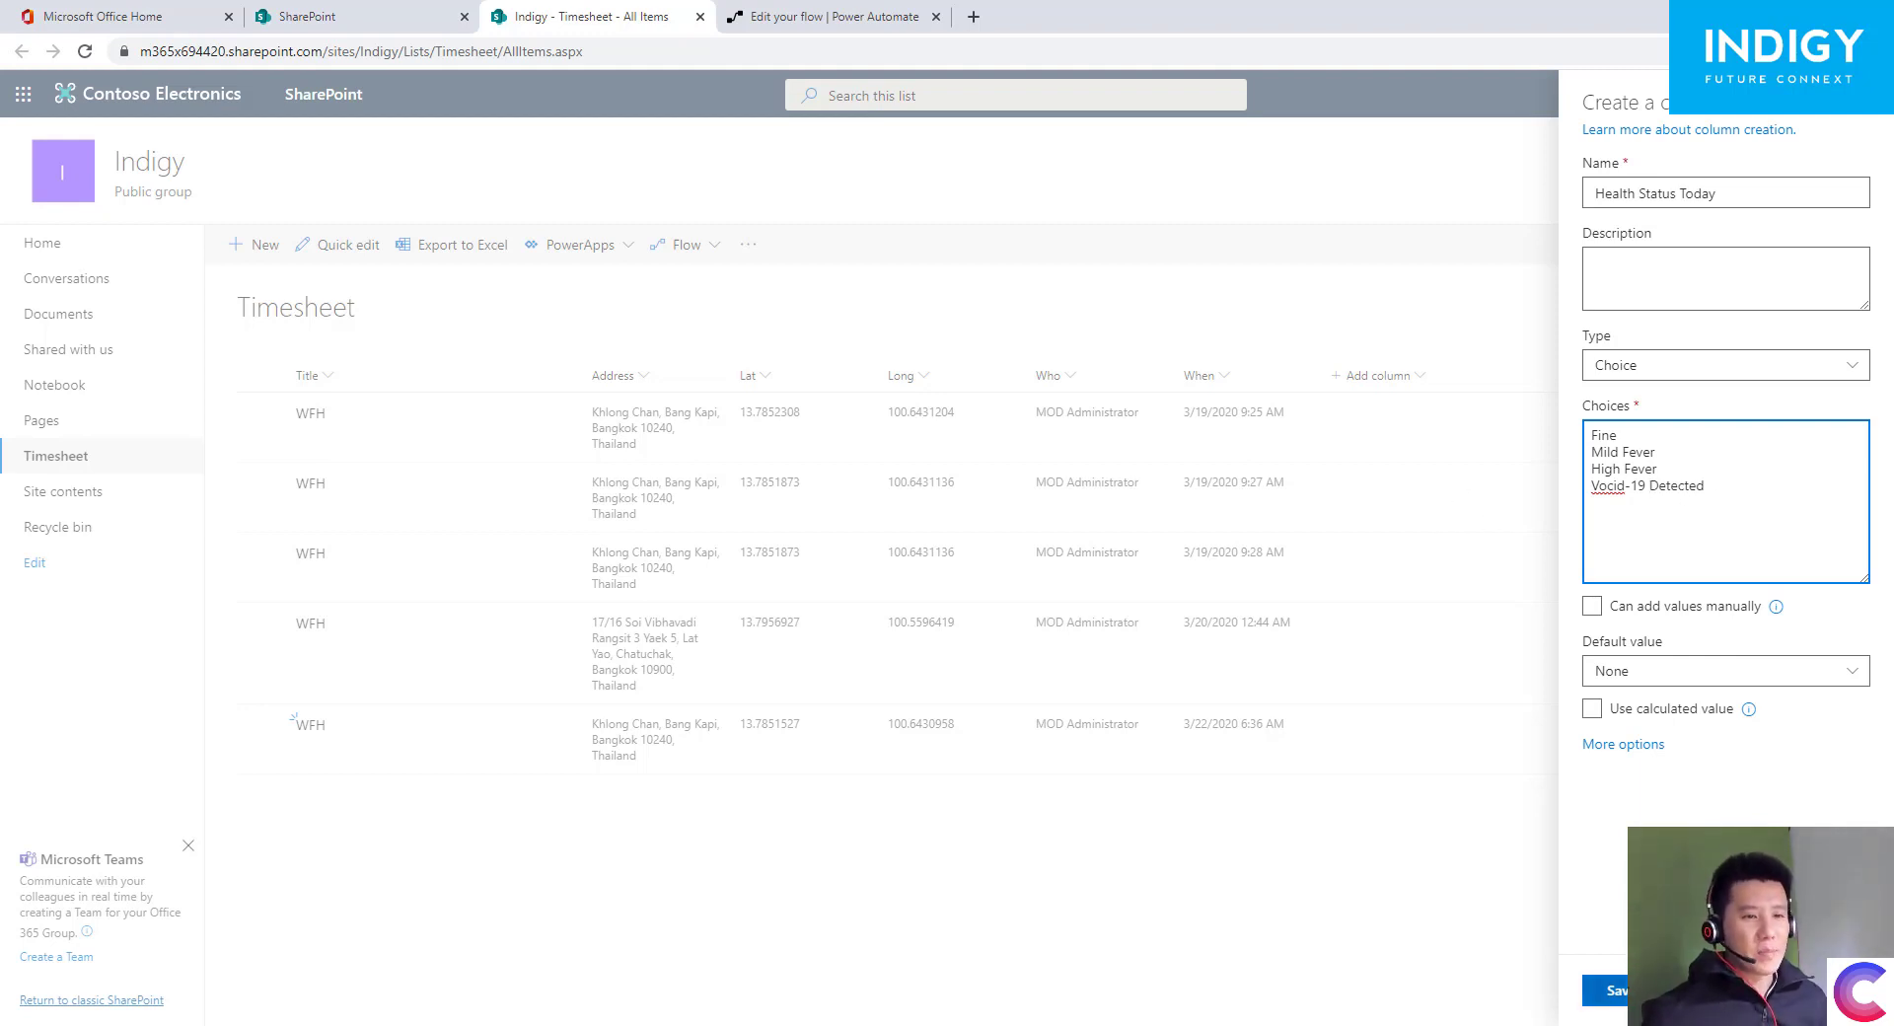
{"action": "left_click", "coordinate": [1647, 485]}
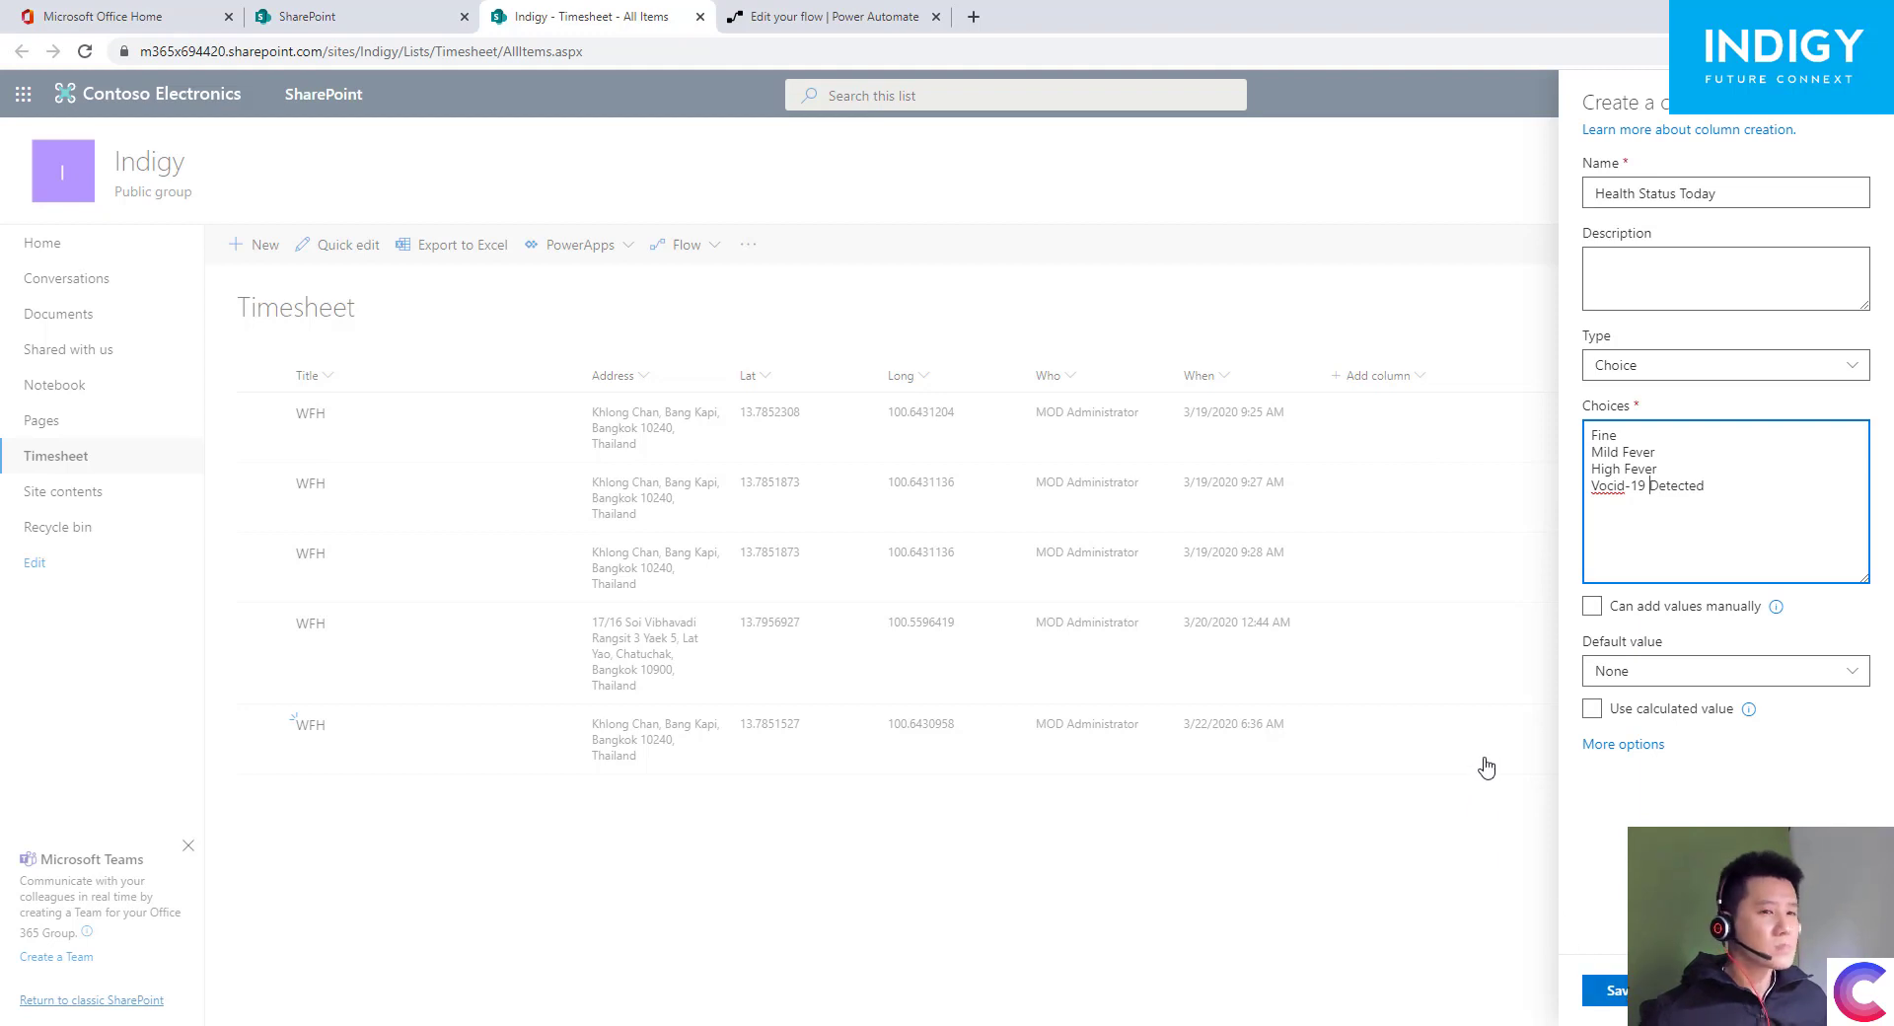
{"action": "left_click", "coordinate": [1595, 715]}
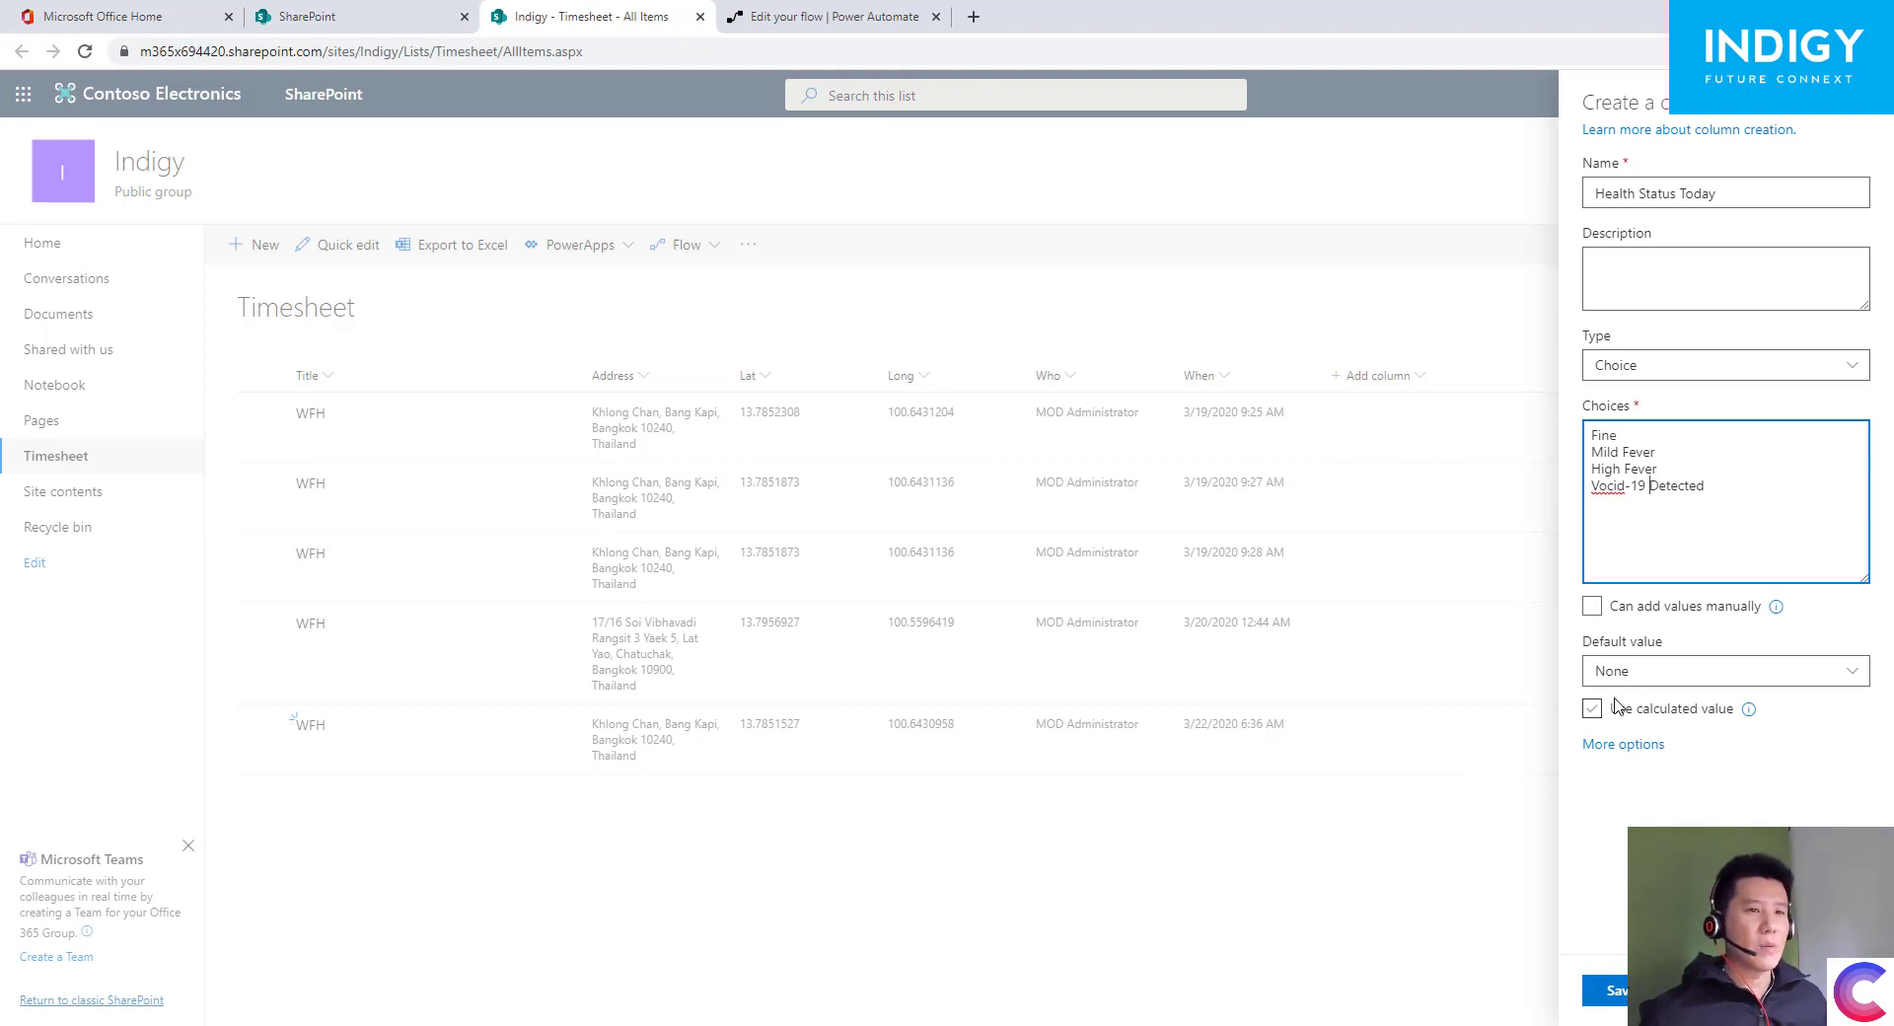
- Copy the full list of choices and save the Health Status Today column
{"action": "left_click_drag", "start_coordinate": [1713, 486], "coordinate": [1460, 405]}
{"action": "key", "text": "ctrl+c"}
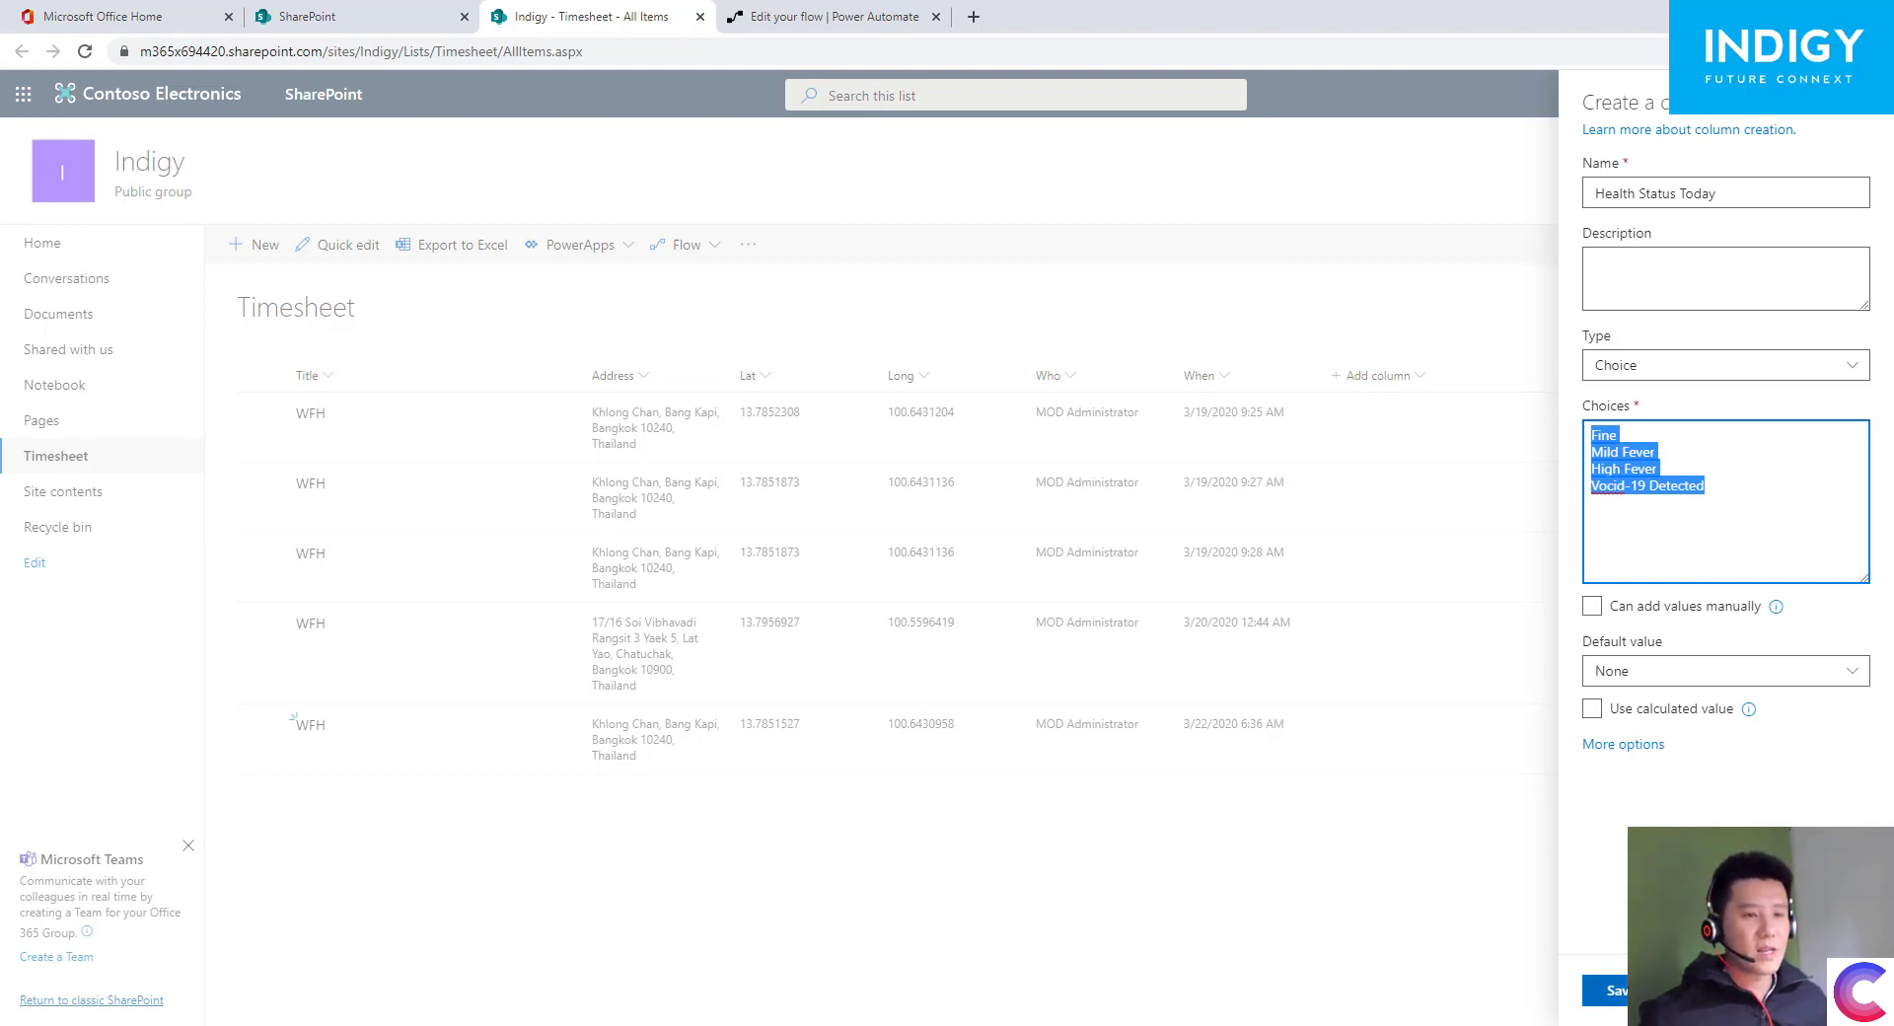
{"action": "left_click", "coordinate": [1606, 991]}
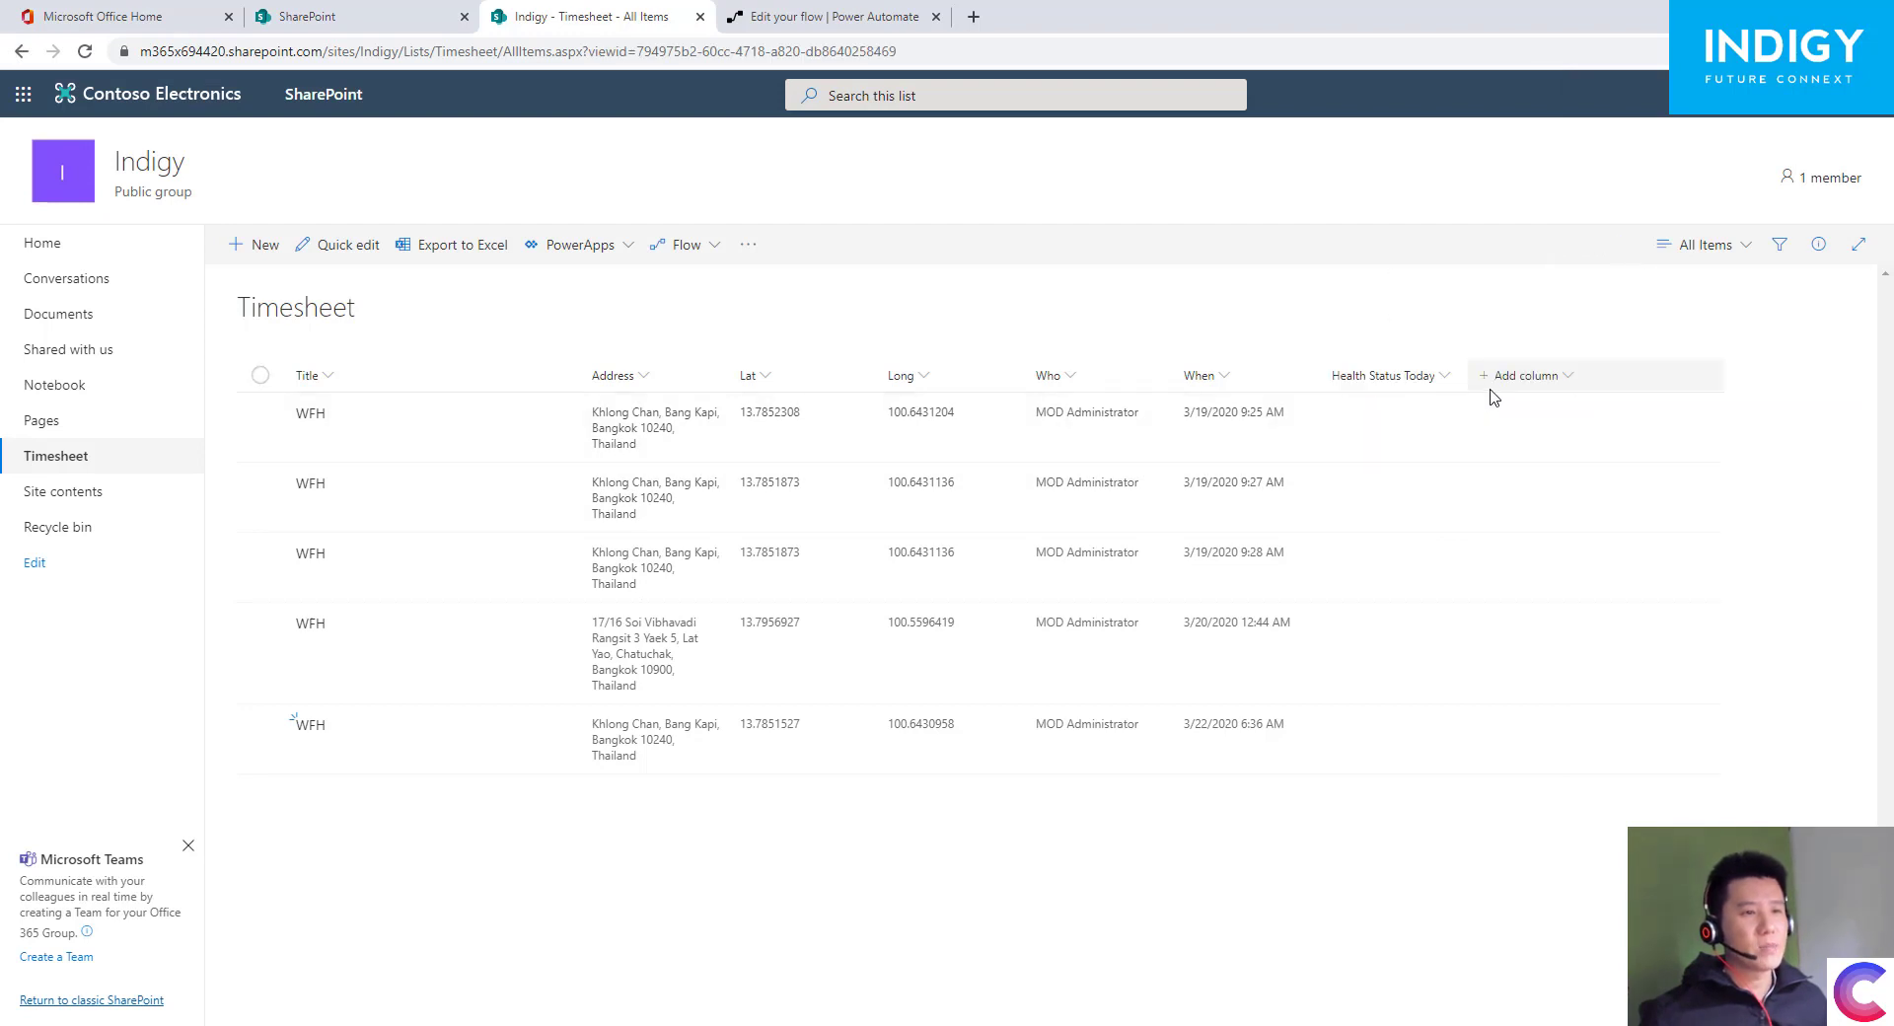
- Add a single line of text column named "Today Note" to the Timesheet list and save it
{"action": "left_click", "coordinate": [1515, 376]}
{"action": "left_click", "coordinate": [1509, 405]}
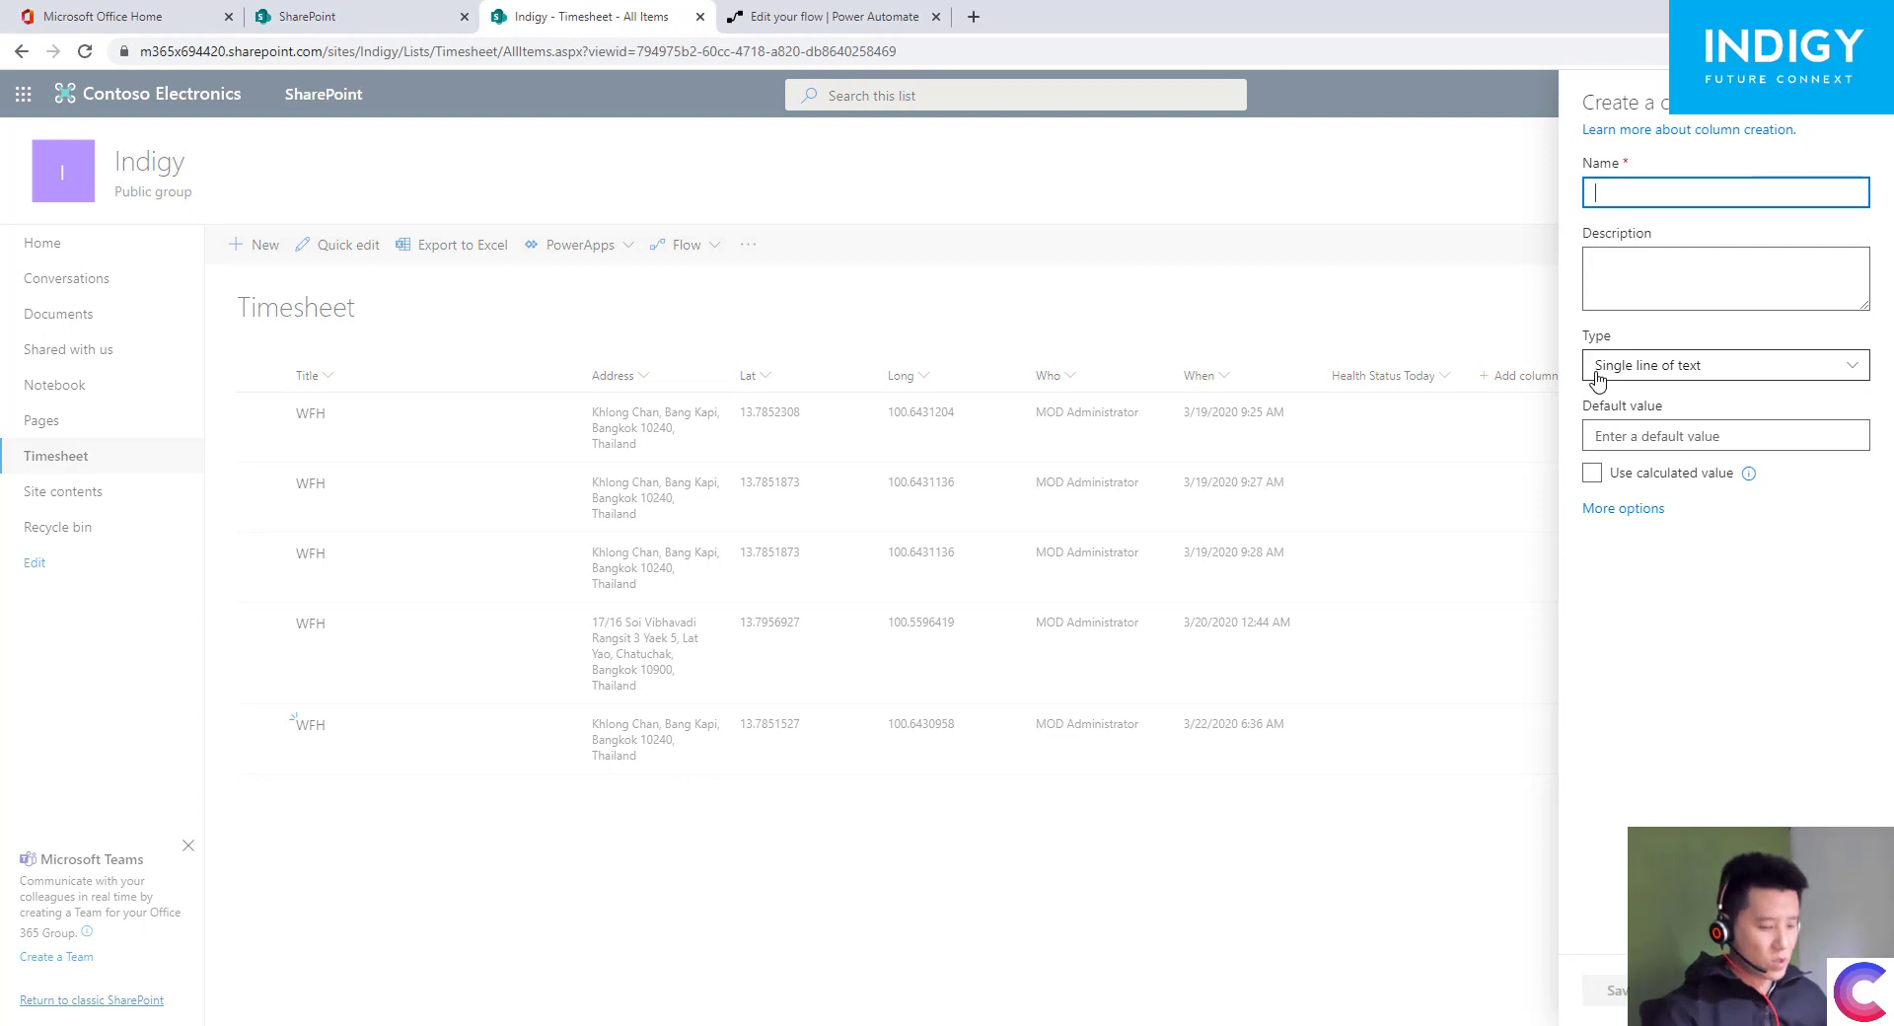
{"action": "type", "text": "T"}
{"action": "key", "text": "BackSpace"}
{"action": "type", "text": "Today Note"}
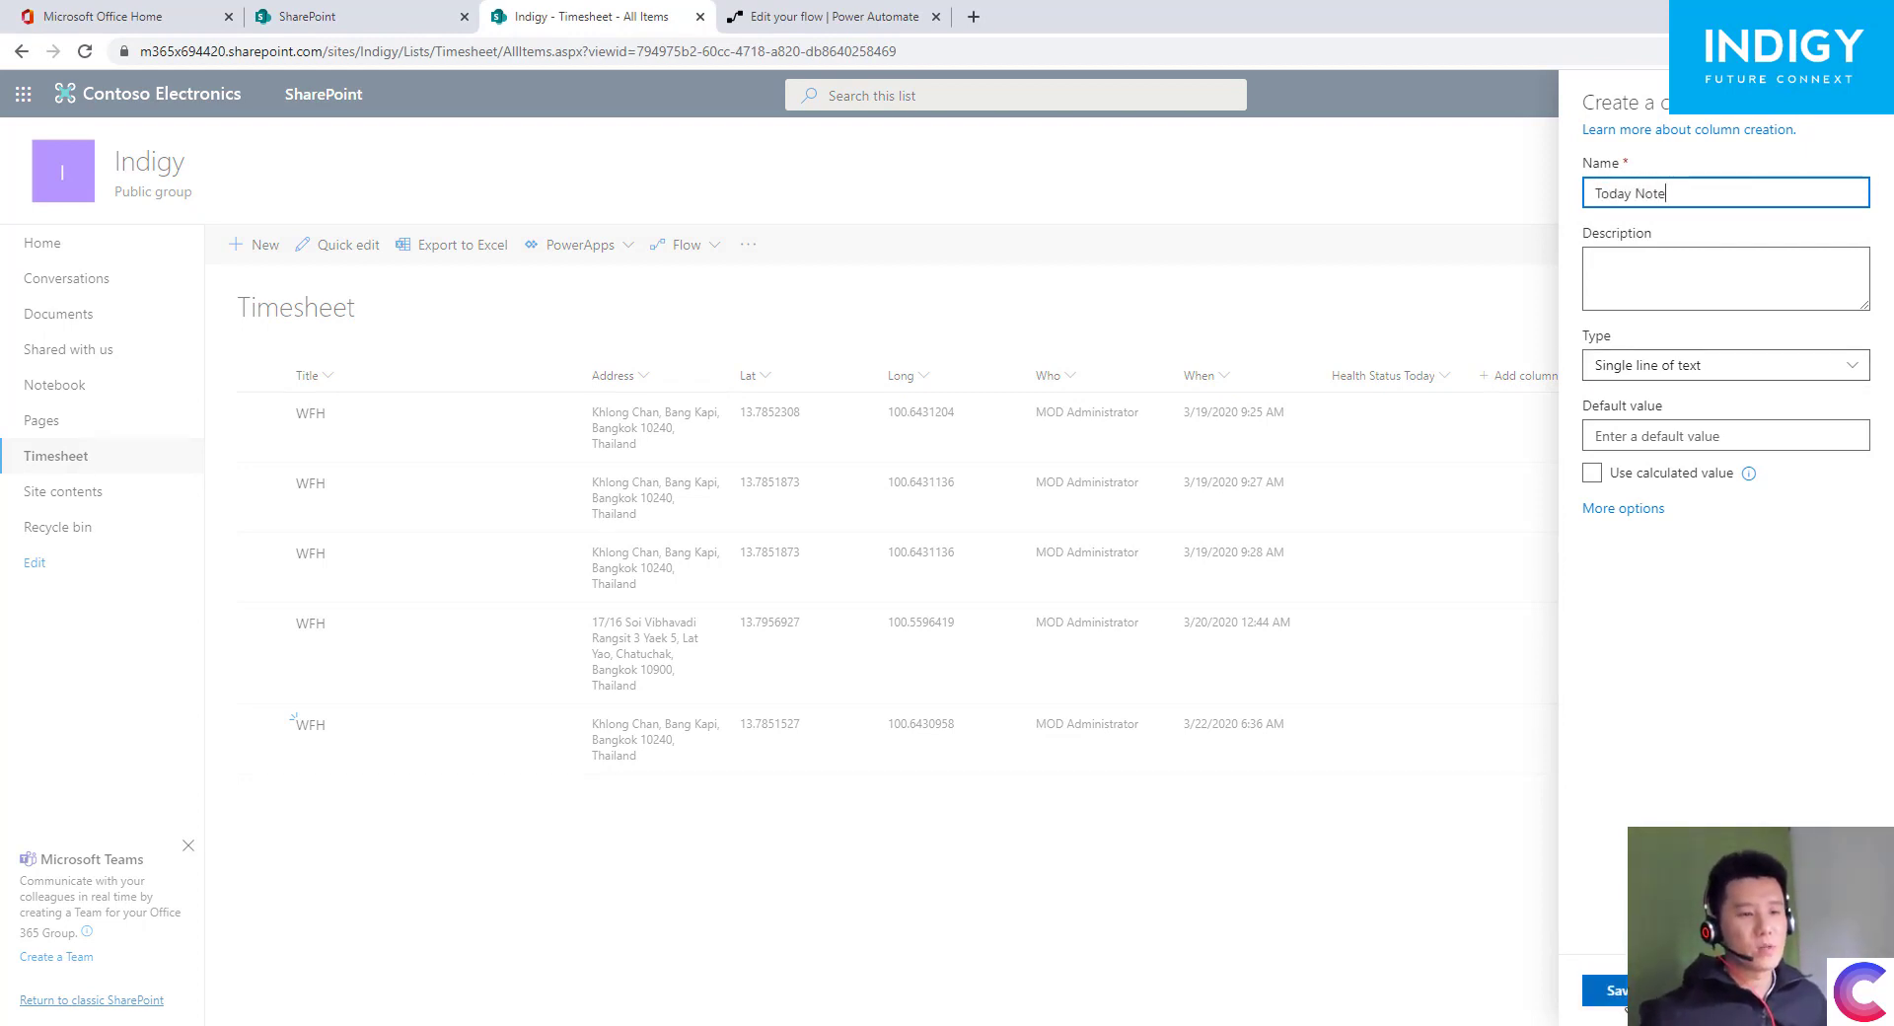
{"action": "left_click", "coordinate": [1610, 990]}
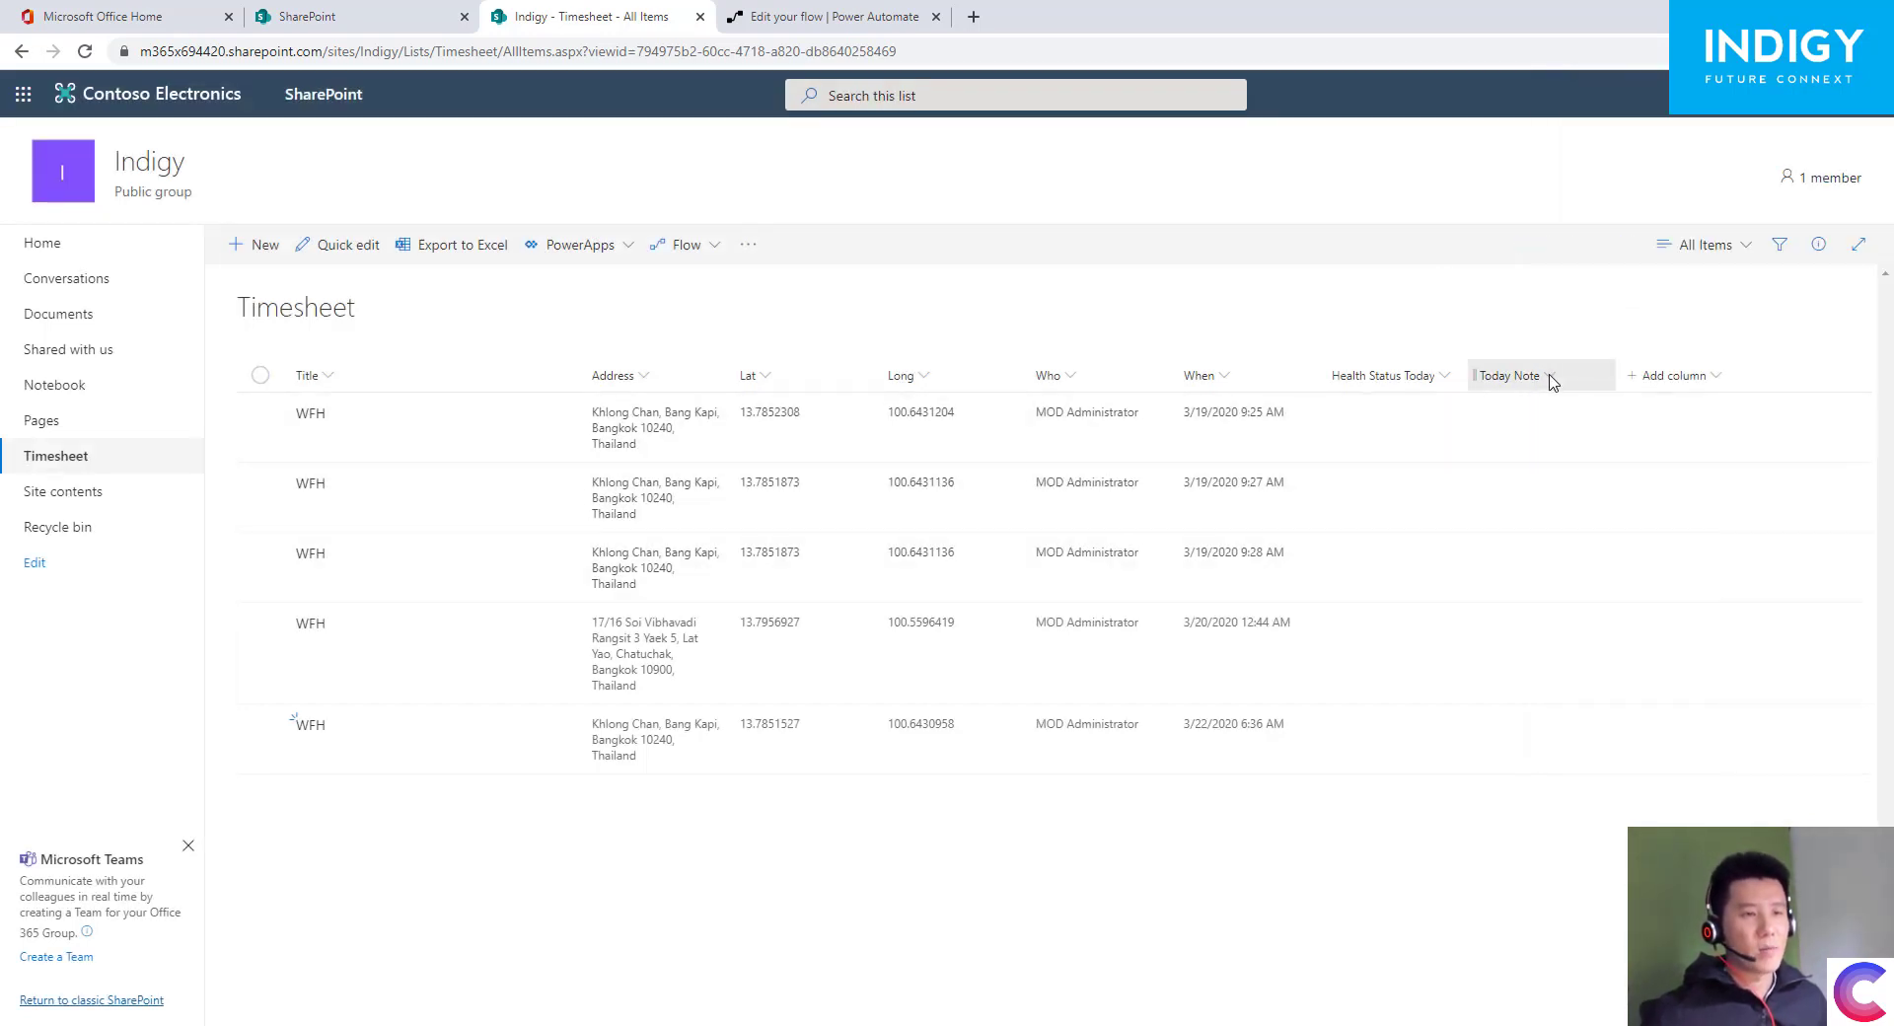
- Review the available types in the Today Note column's settings and close them without saving
{"action": "left_click", "coordinate": [1545, 378]}
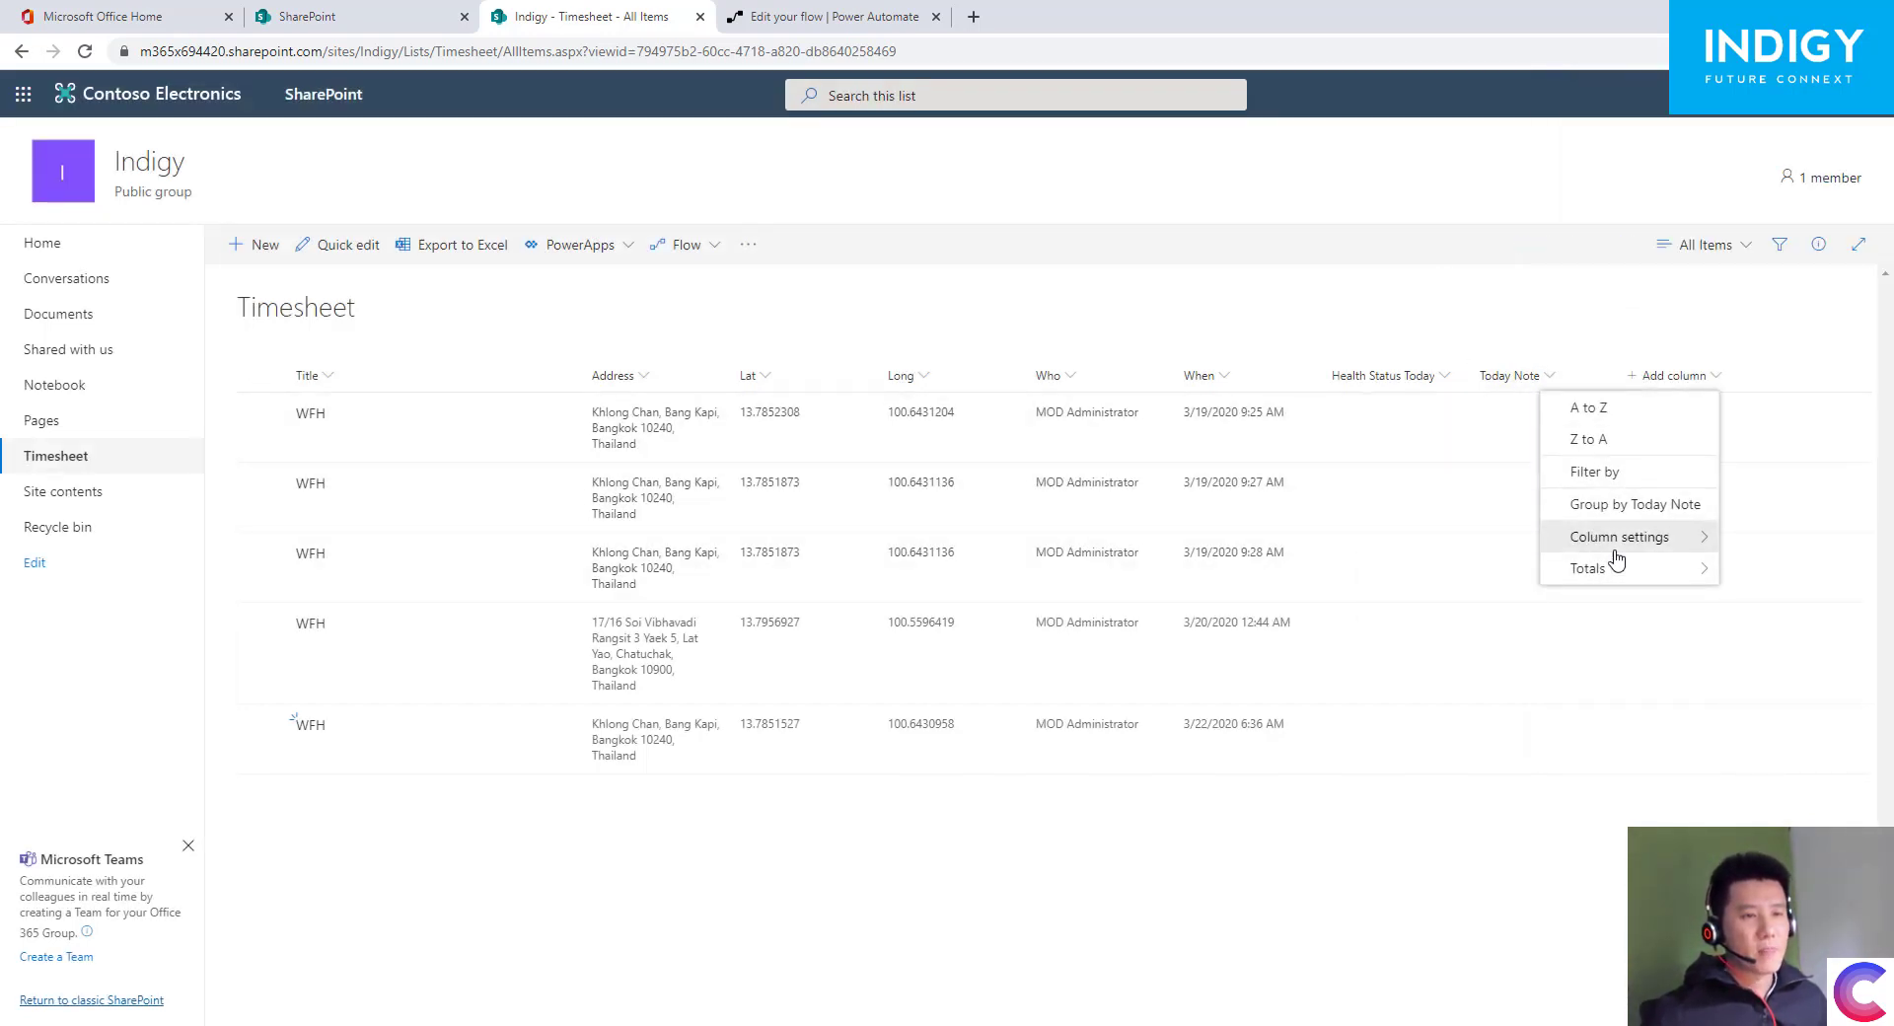
{"action": "mouse_move", "coordinate": [1608, 541]}
{"action": "left_click", "coordinate": [1342, 919]}
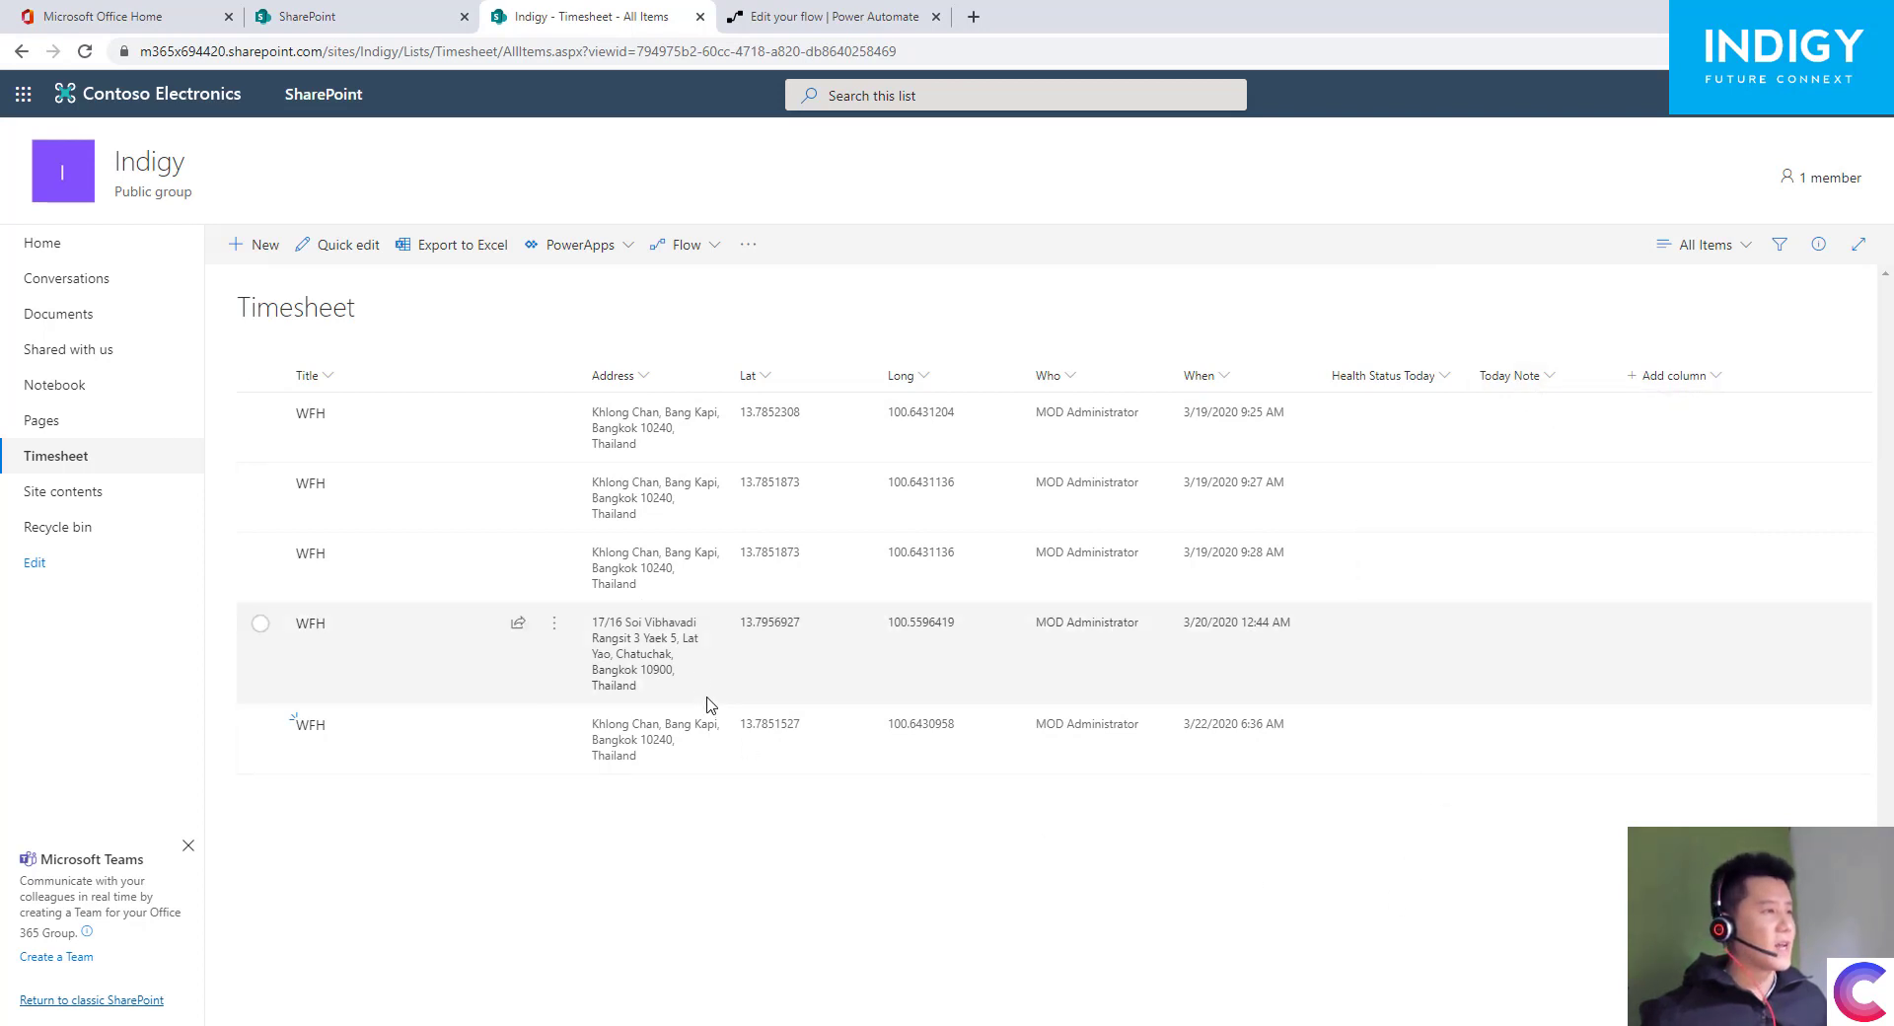
{"action": "left_click", "coordinate": [1555, 381]}
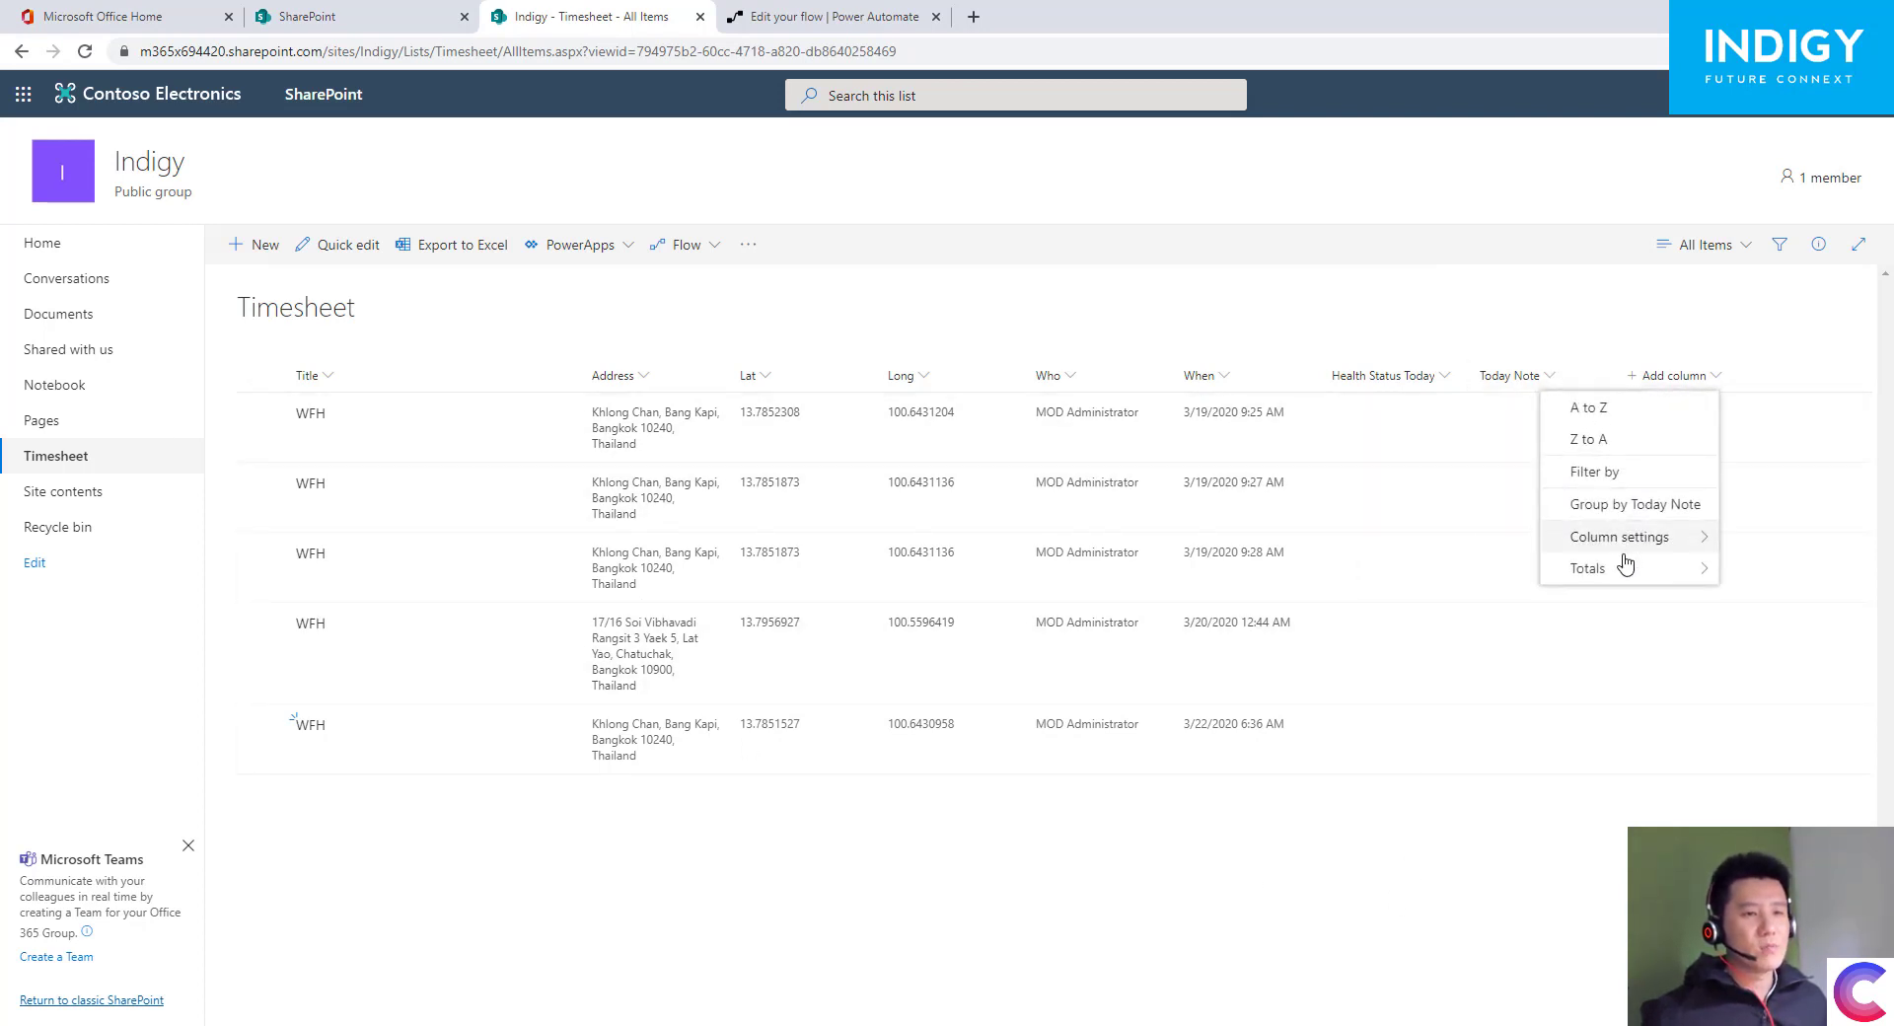
{"action": "mouse_move", "coordinate": [1614, 545]}
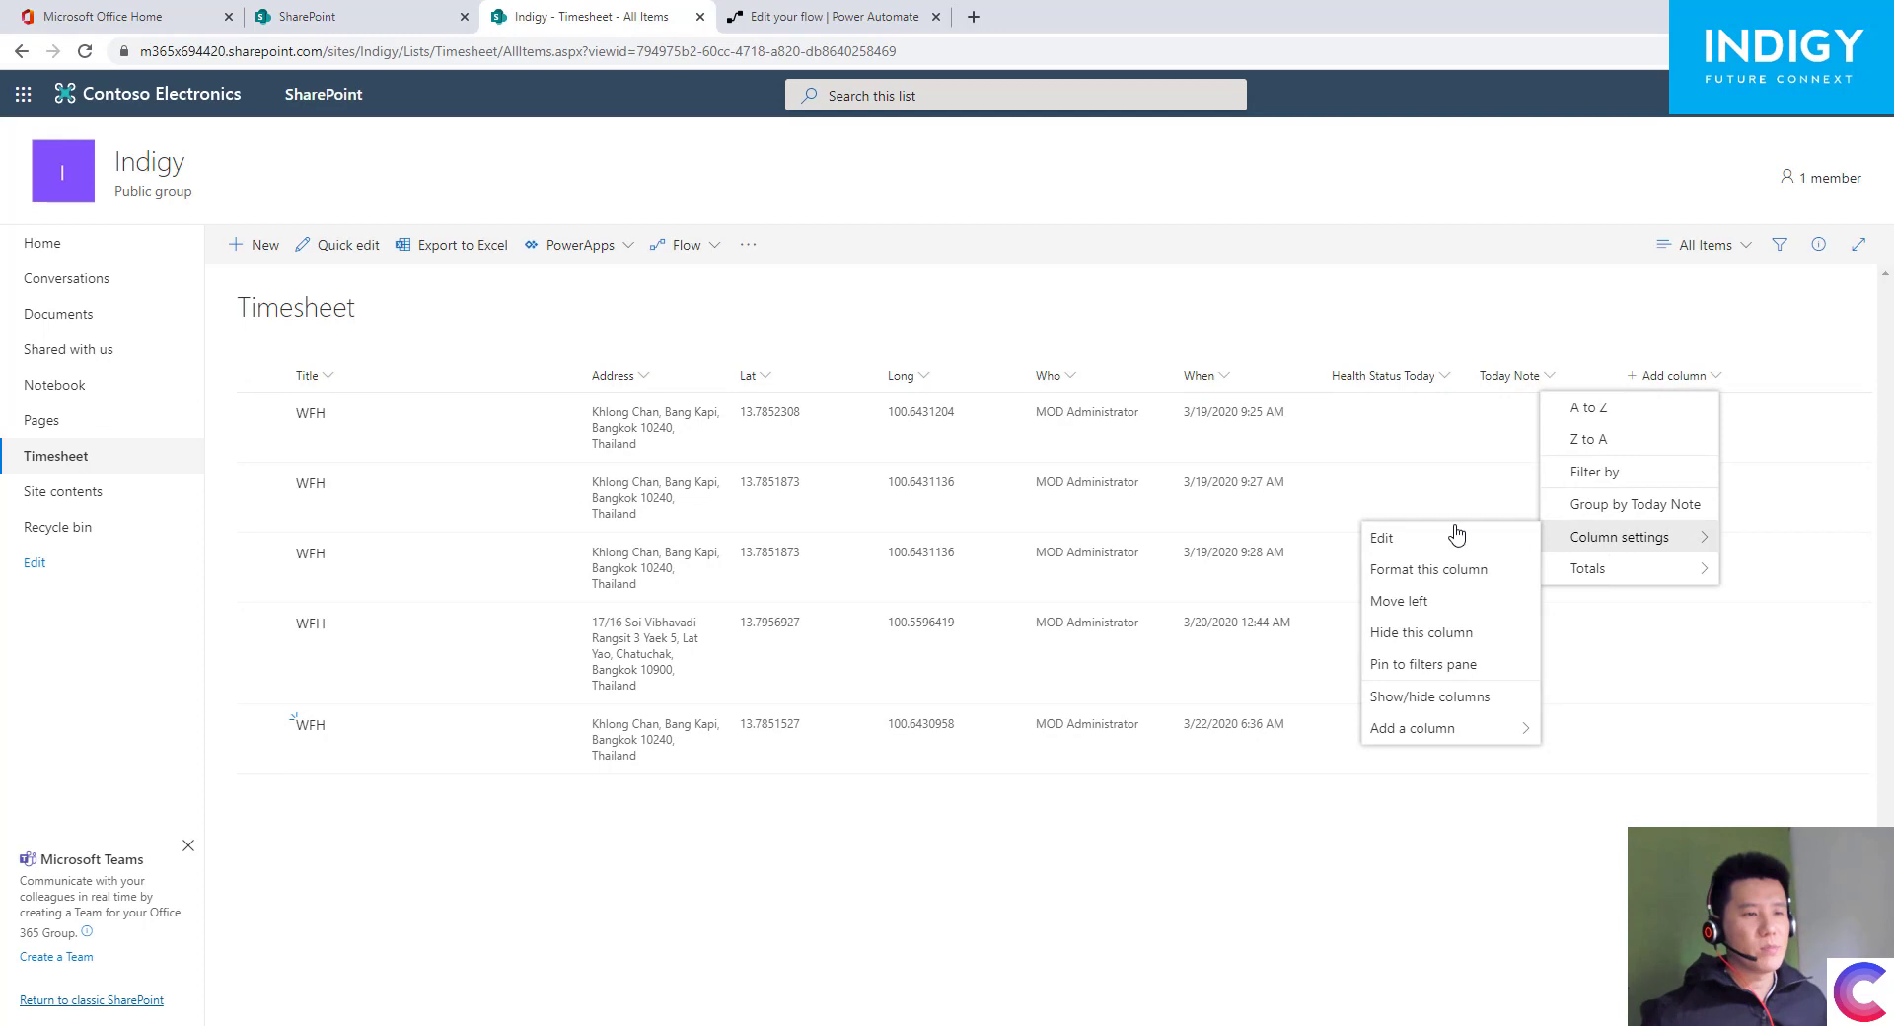
{"action": "left_click", "coordinate": [1396, 538]}
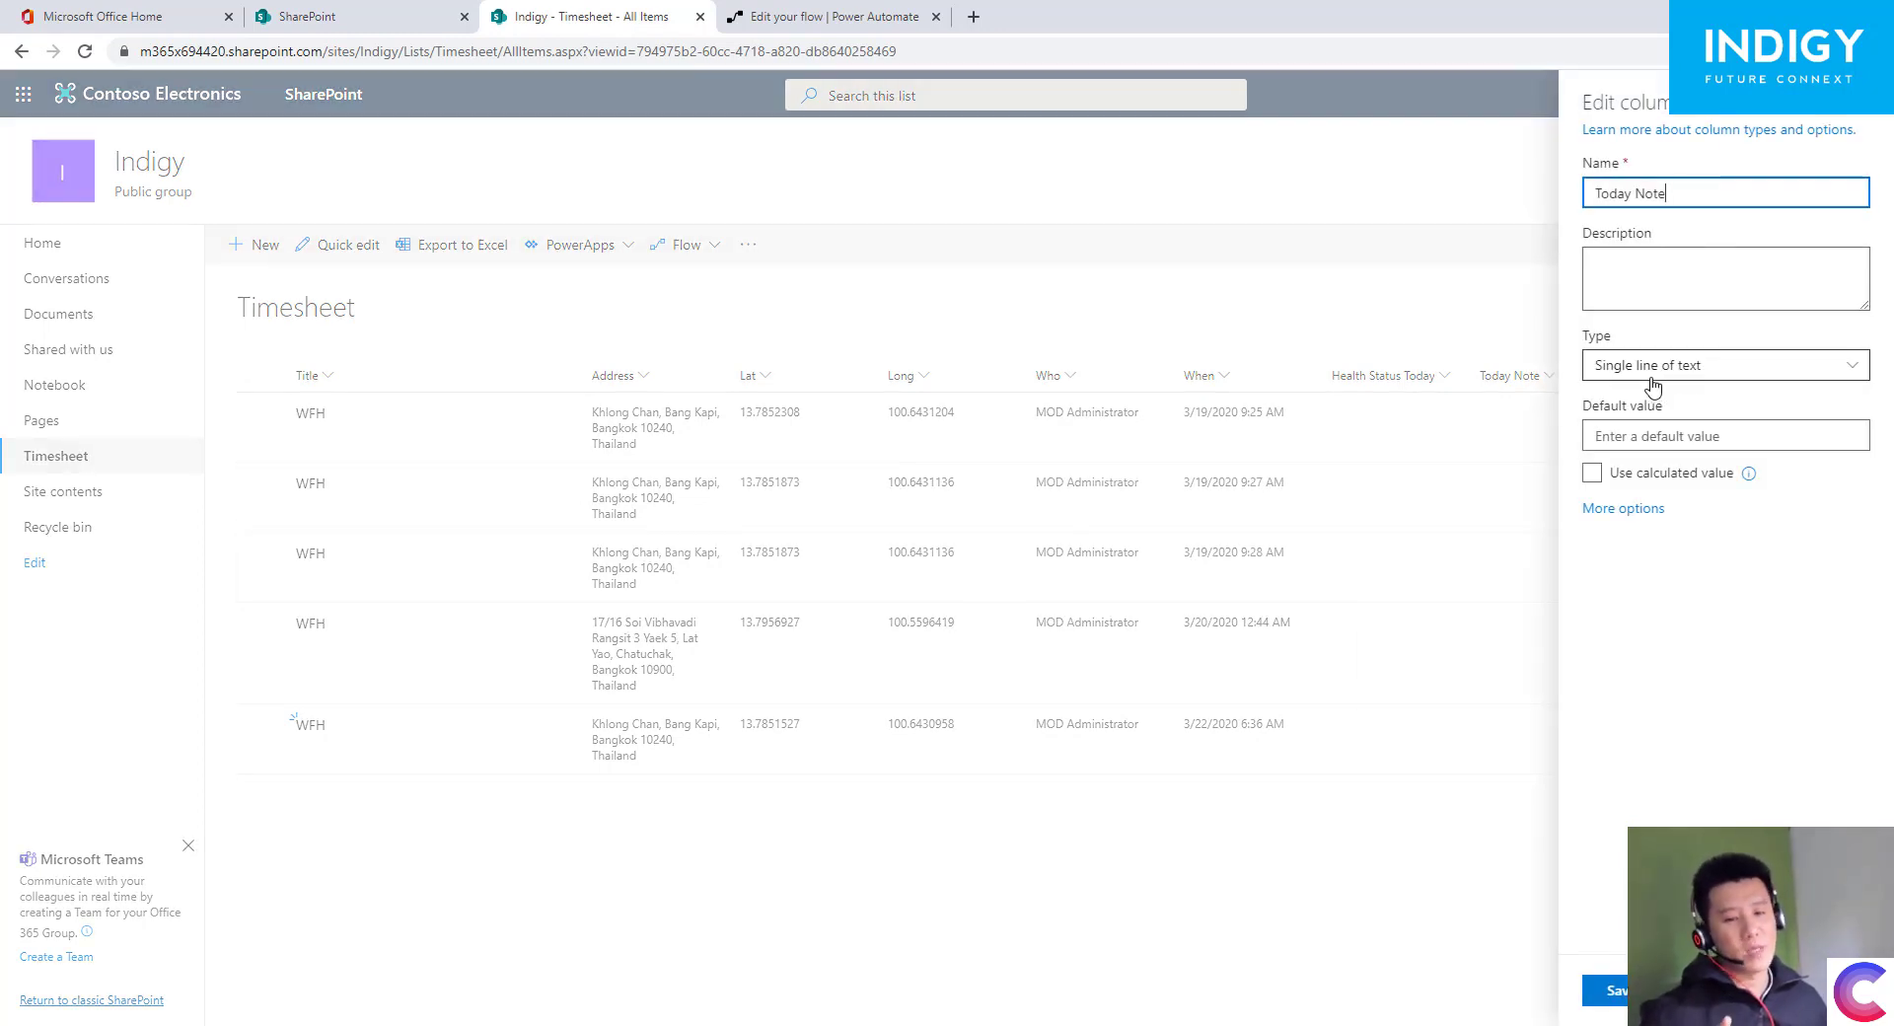
{"action": "left_click", "coordinate": [1653, 375]}
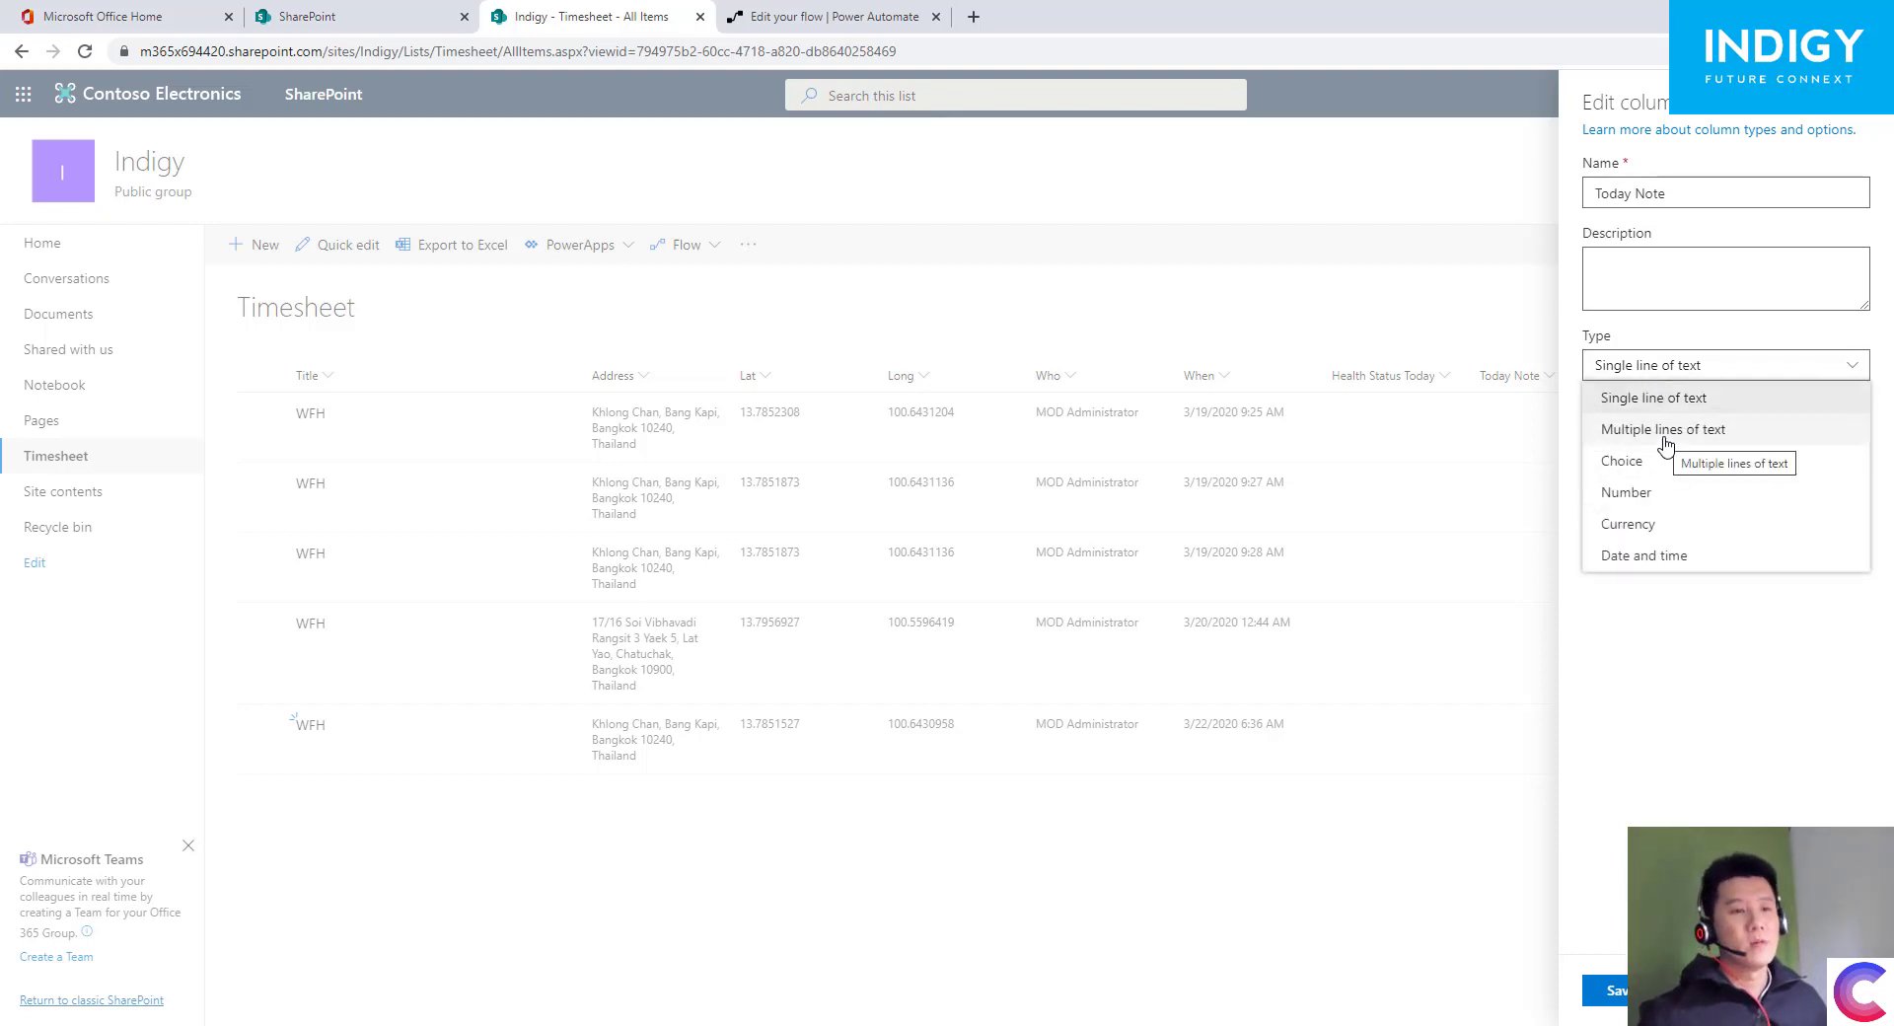
{"action": "left_click", "coordinate": [1399, 908]}
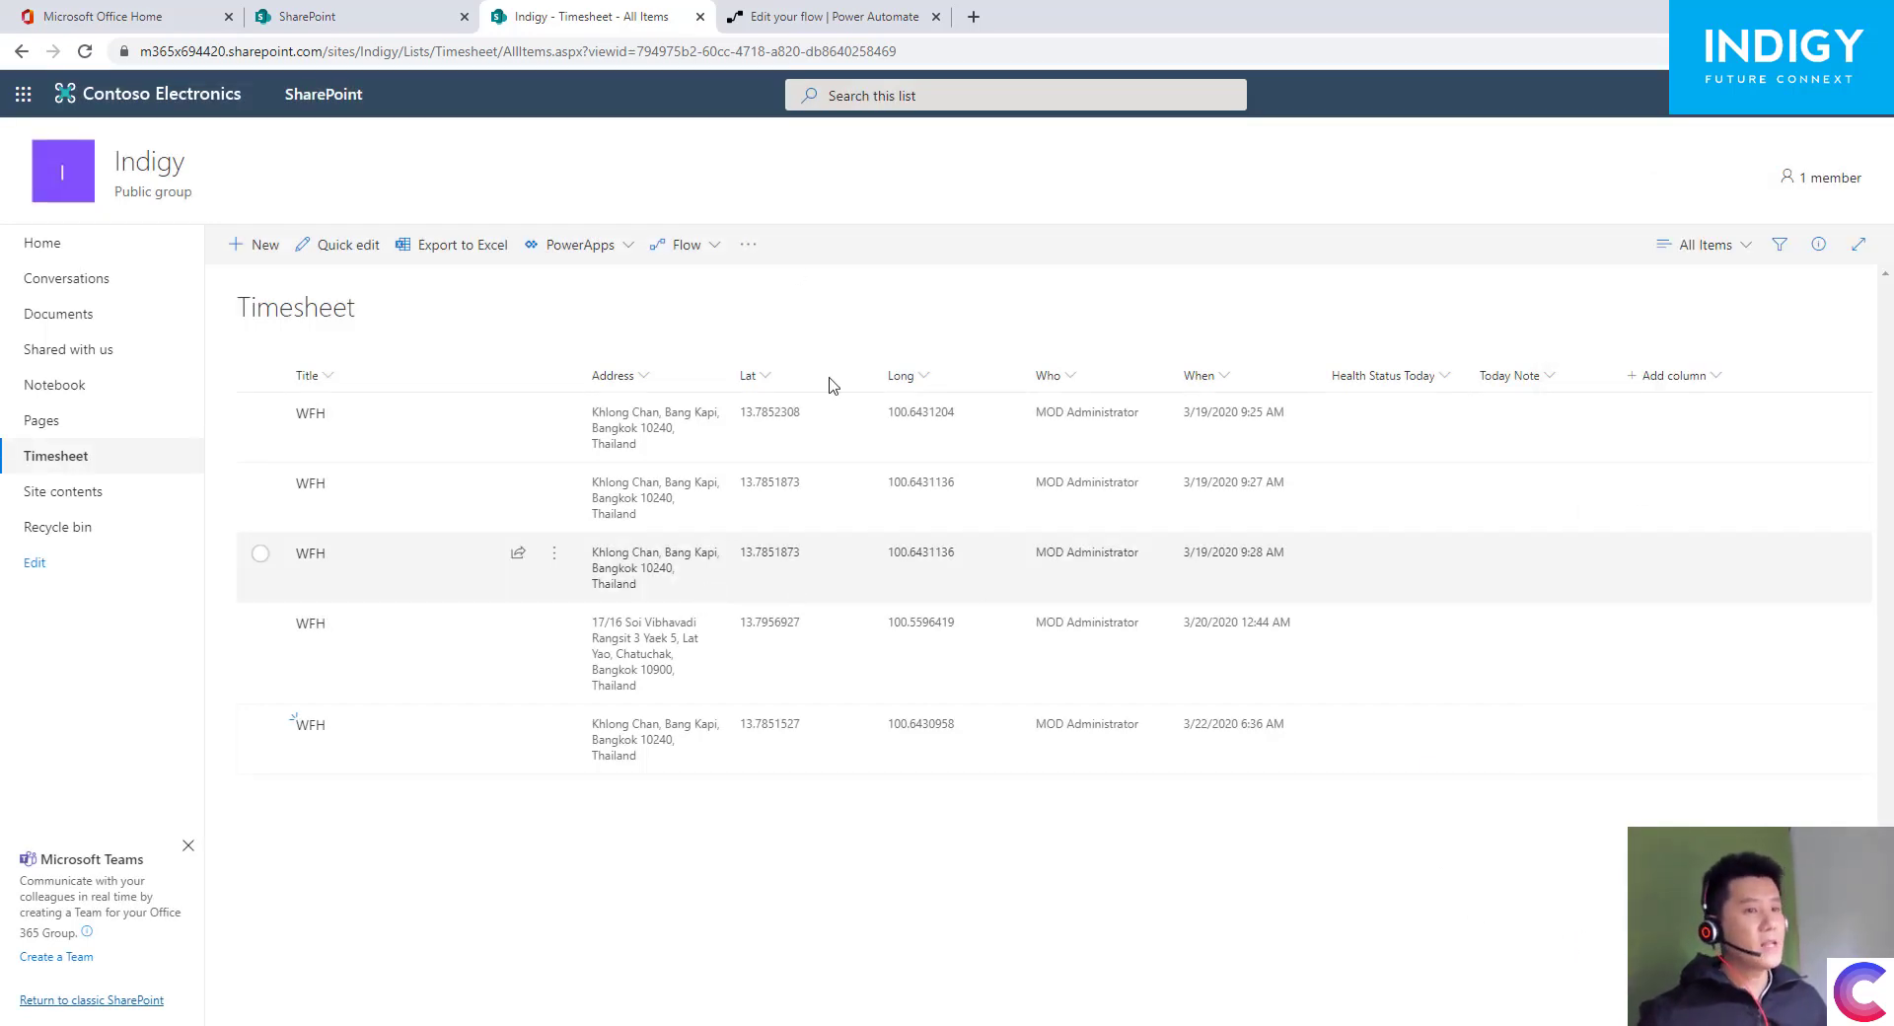
- Switch to the Track_Time flow in Power Automate and add a text input to its manual trigger
{"action": "left_click", "coordinate": [772, 7]}
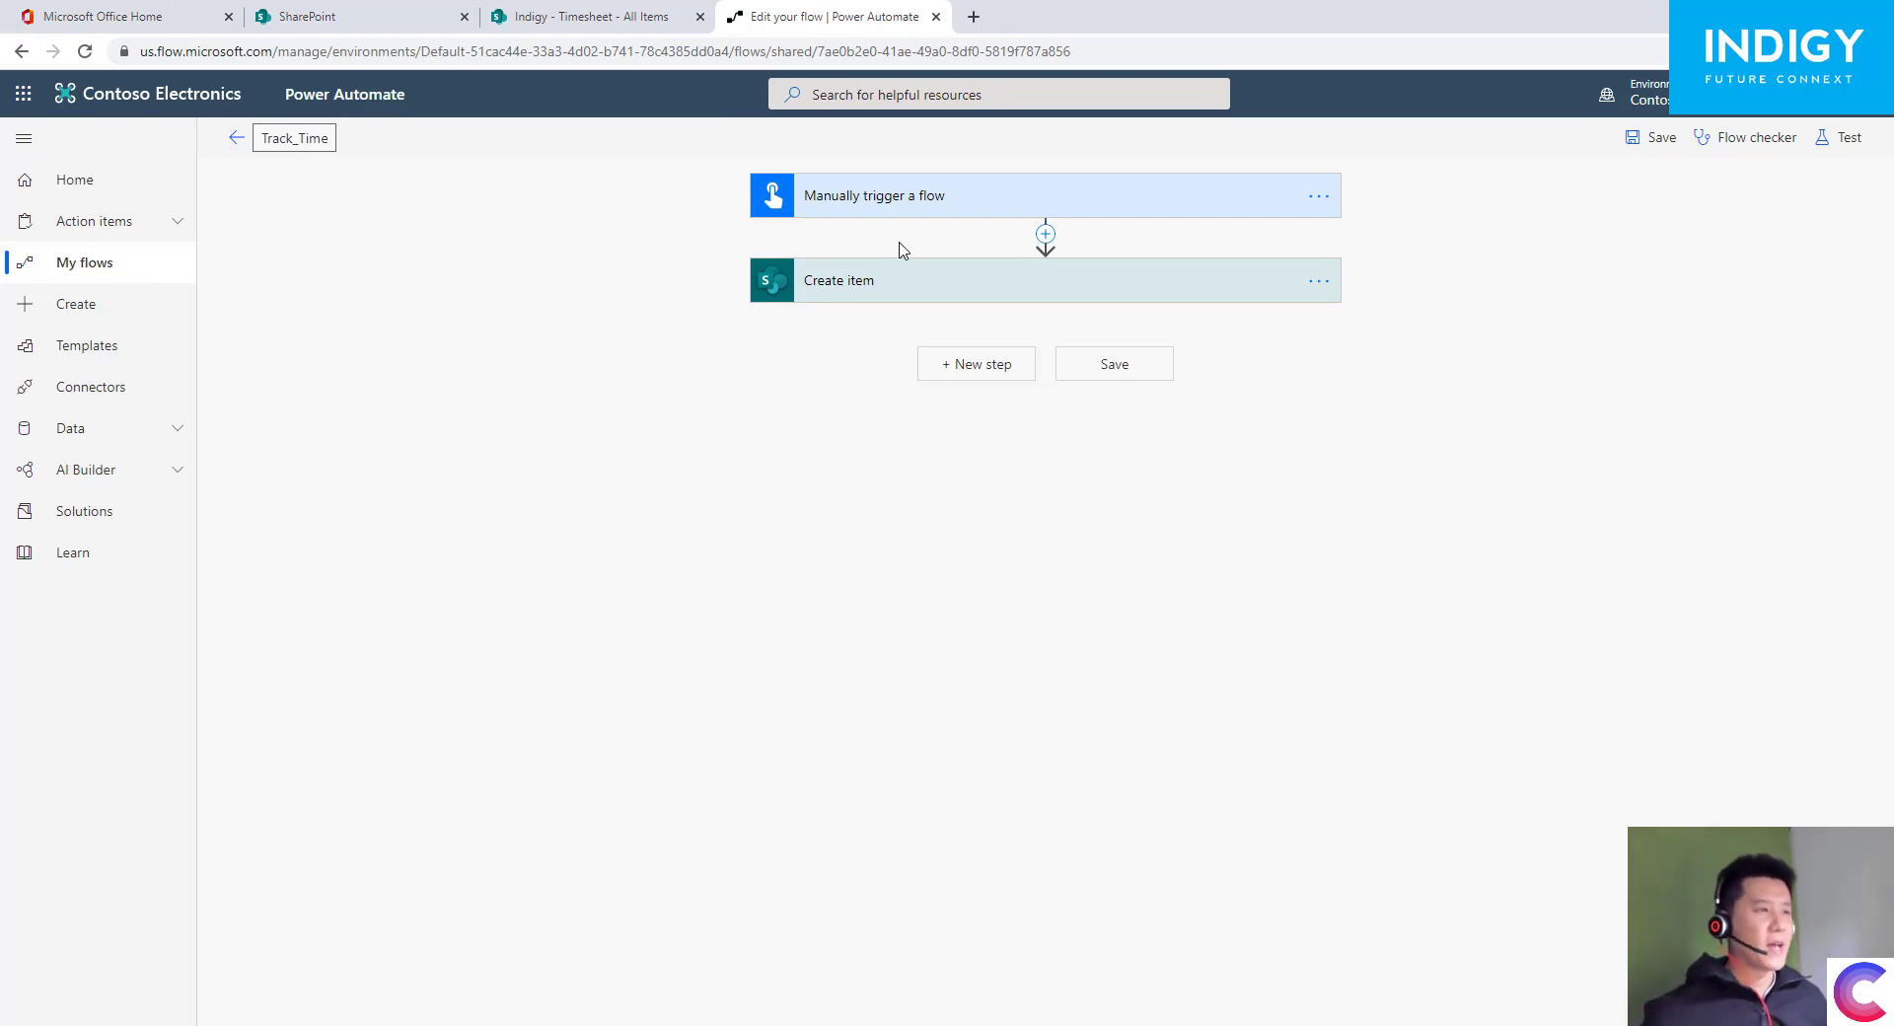
{"action": "left_click", "coordinate": [924, 206]}
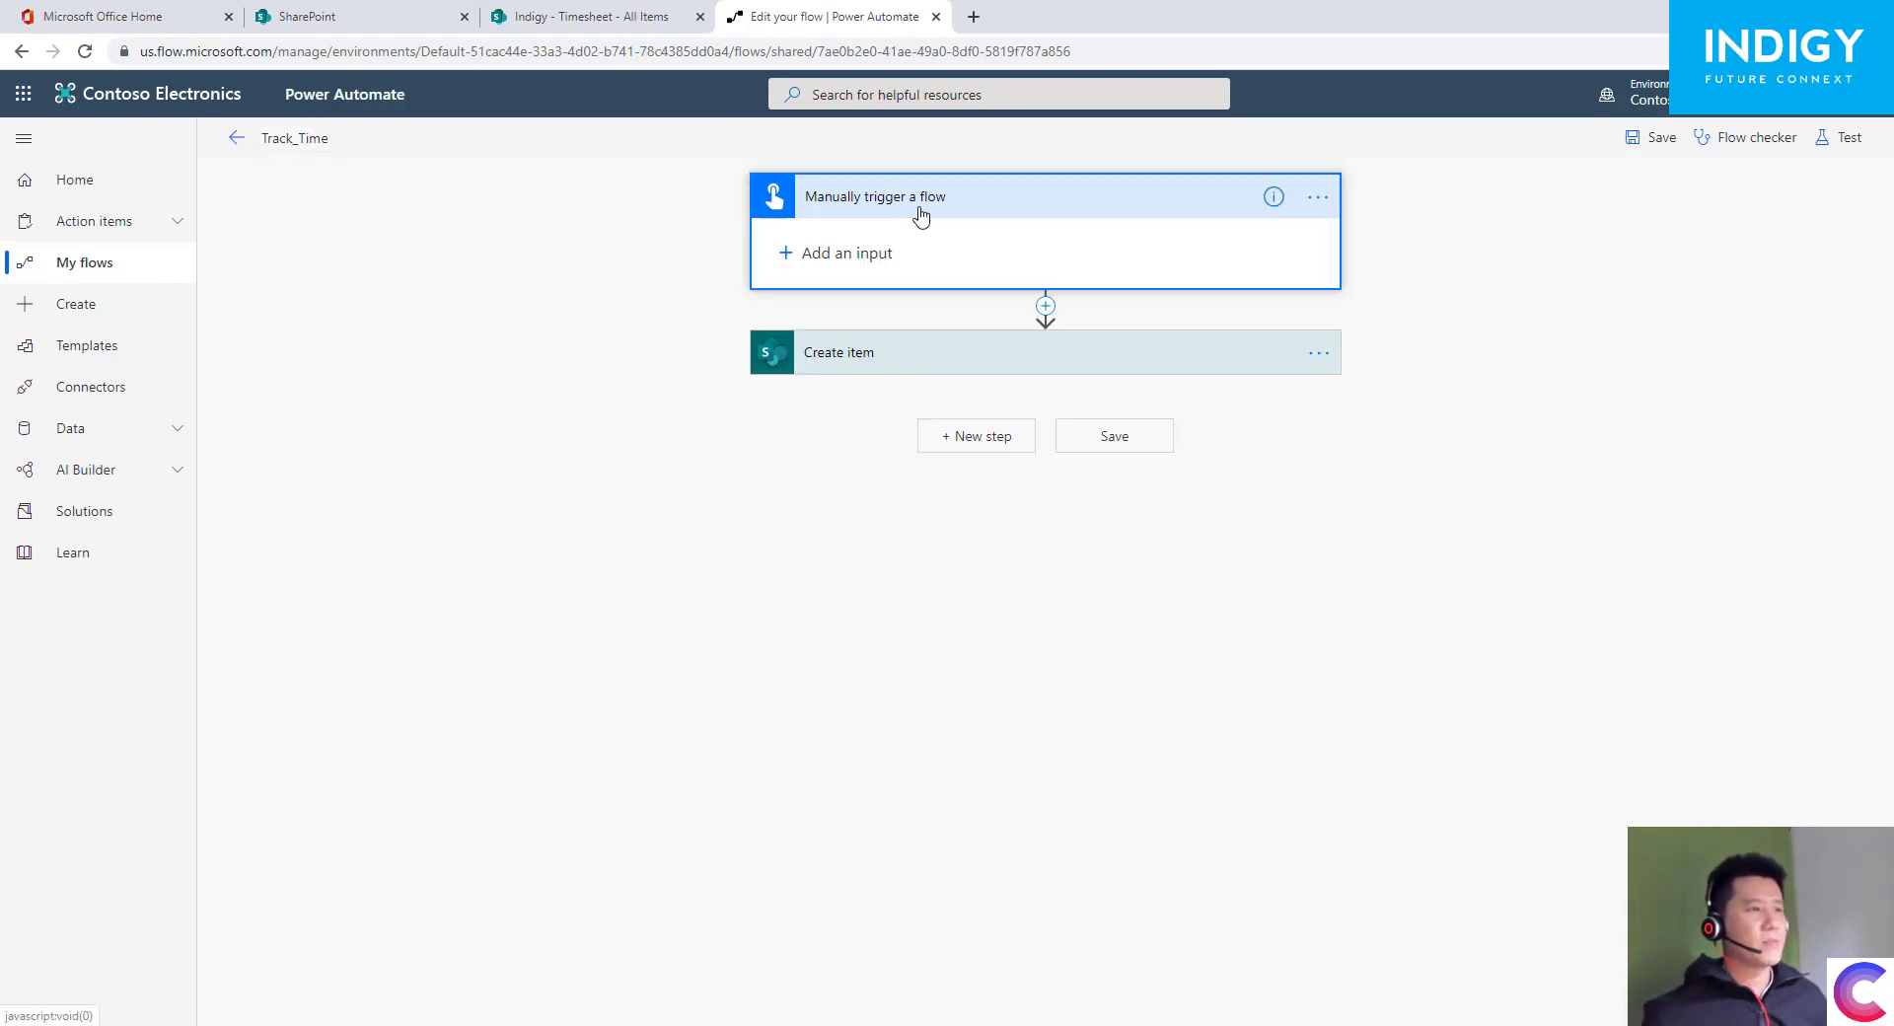
{"action": "left_click", "coordinate": [844, 259]}
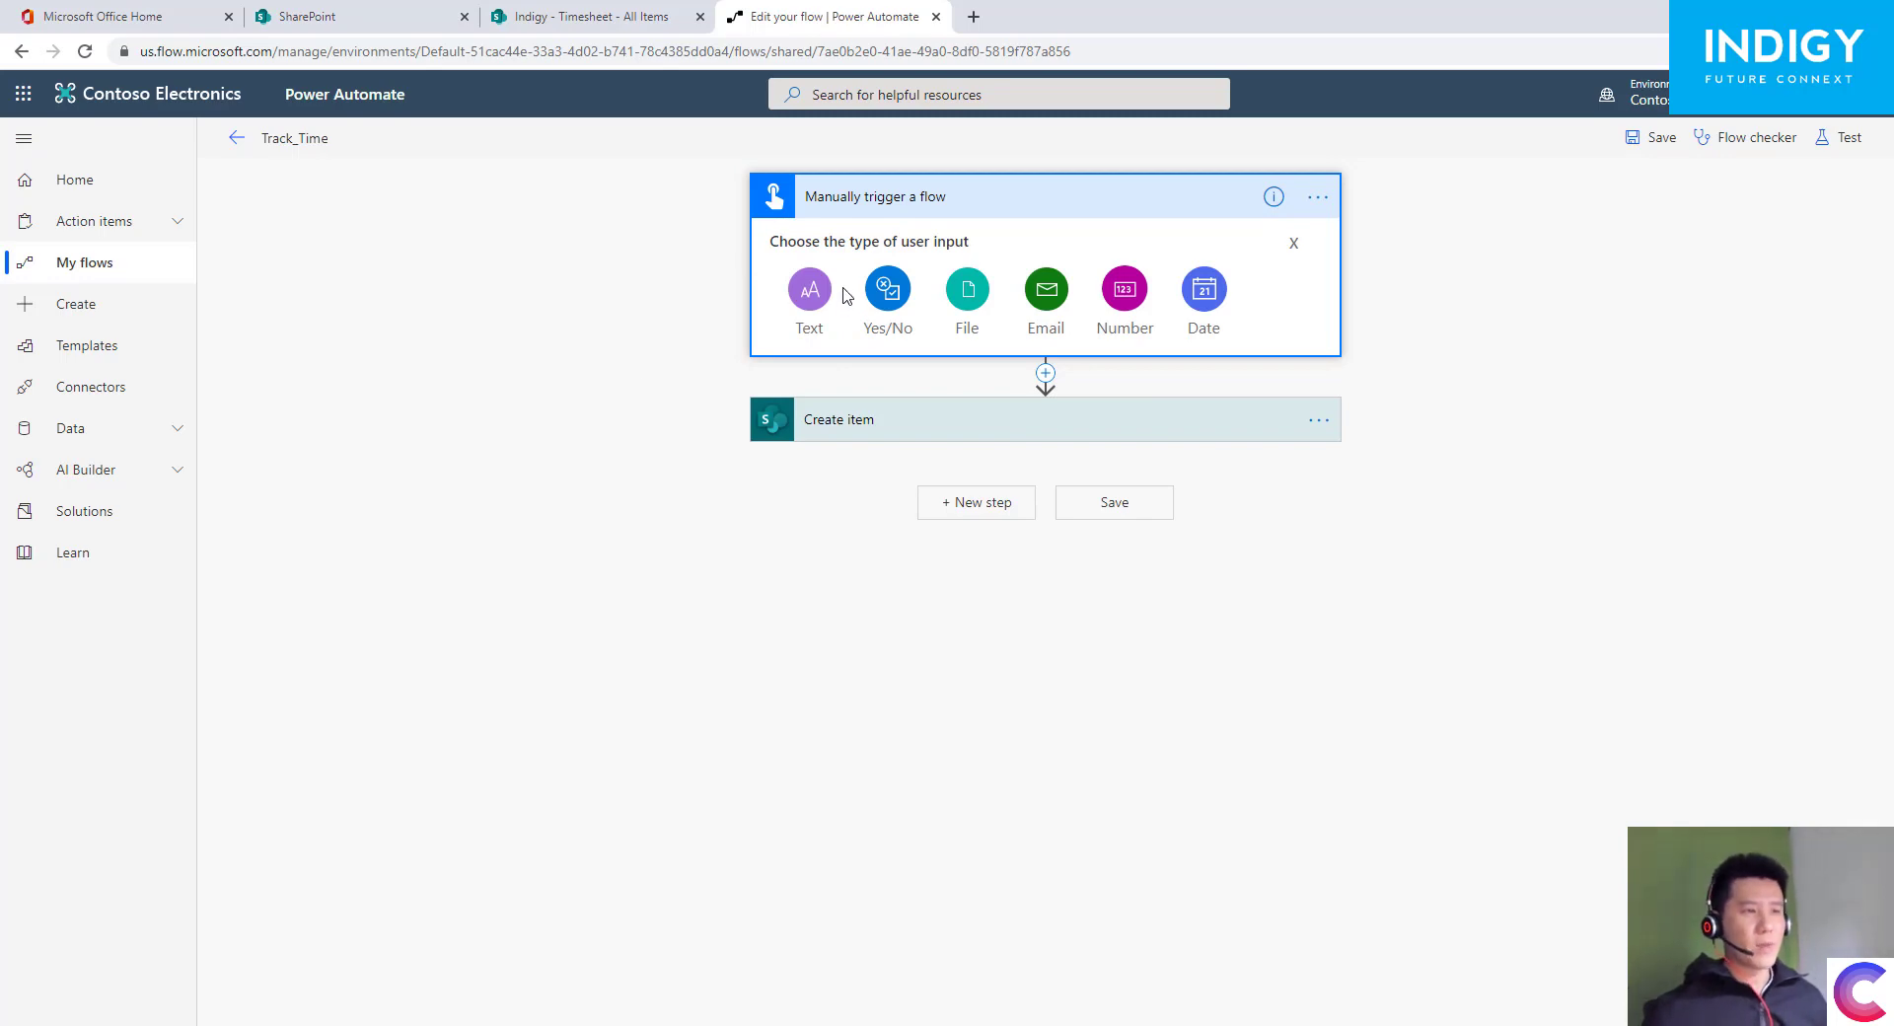
{"action": "left_click", "coordinate": [614, 13]}
{"action": "left_click", "coordinate": [848, 13]}
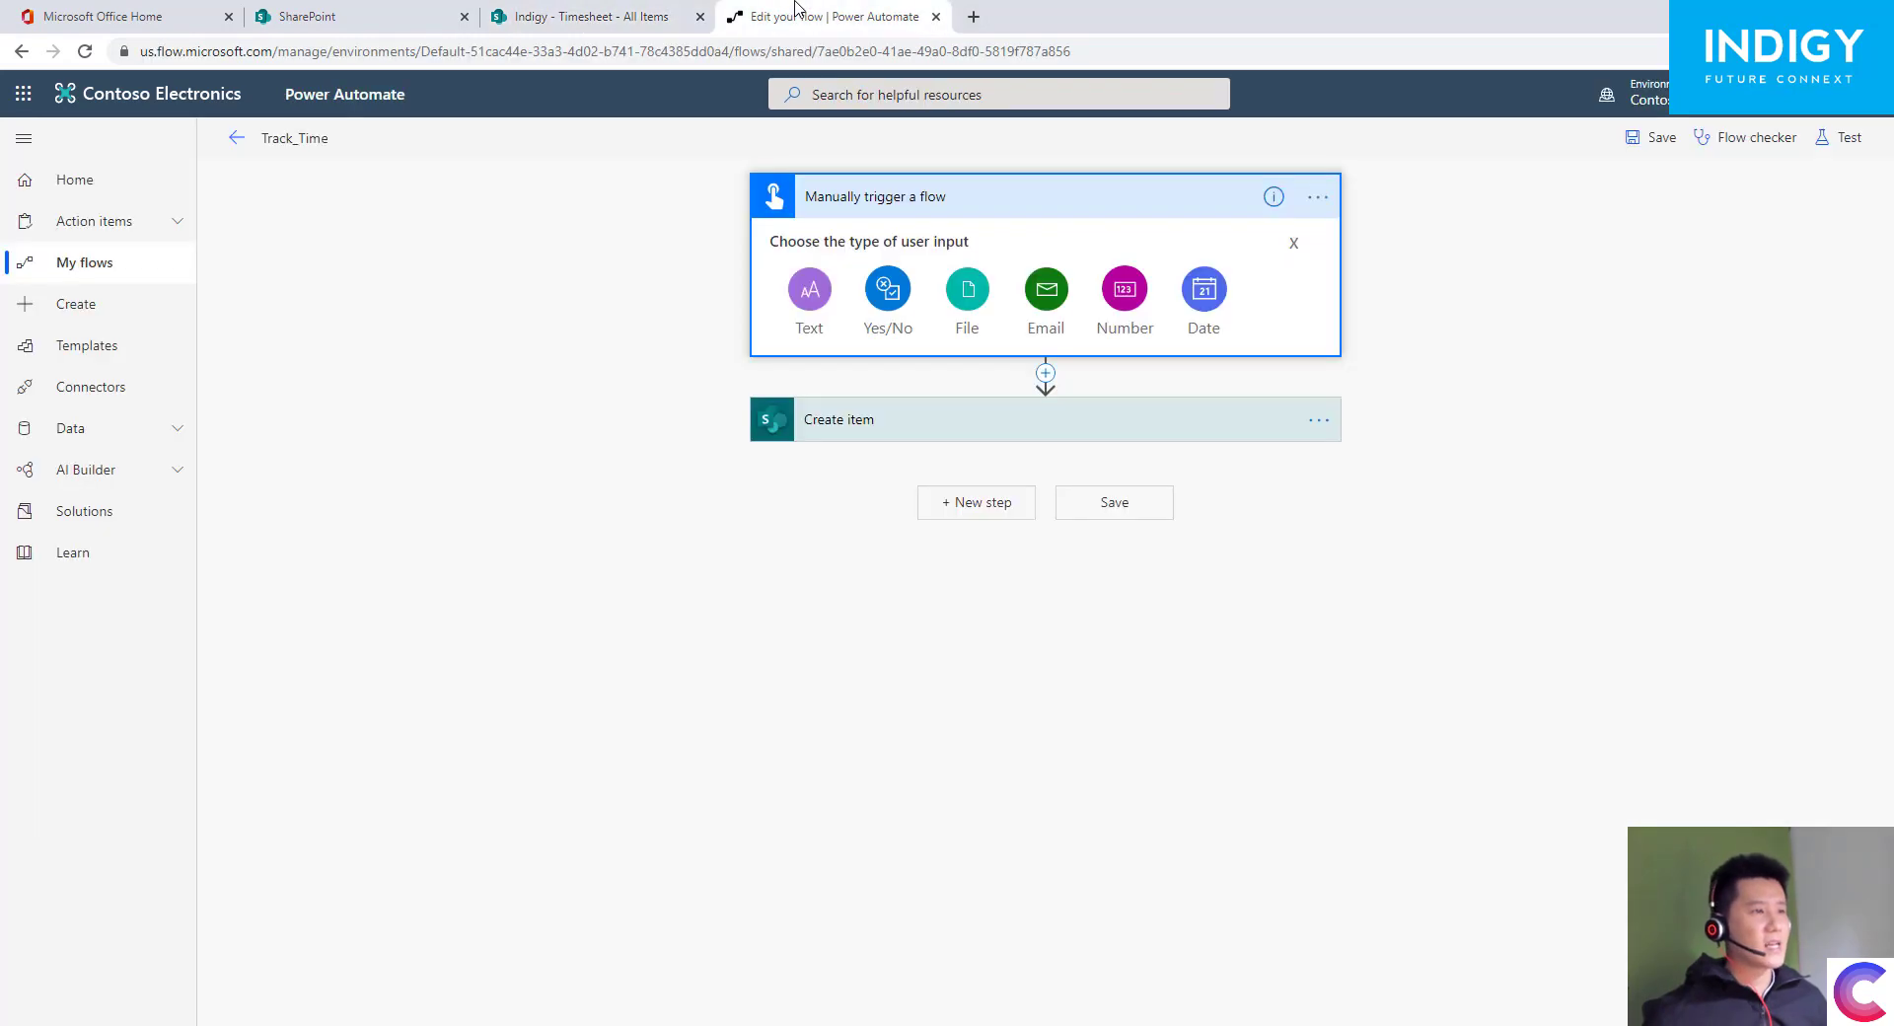
{"action": "left_click", "coordinate": [810, 309]}
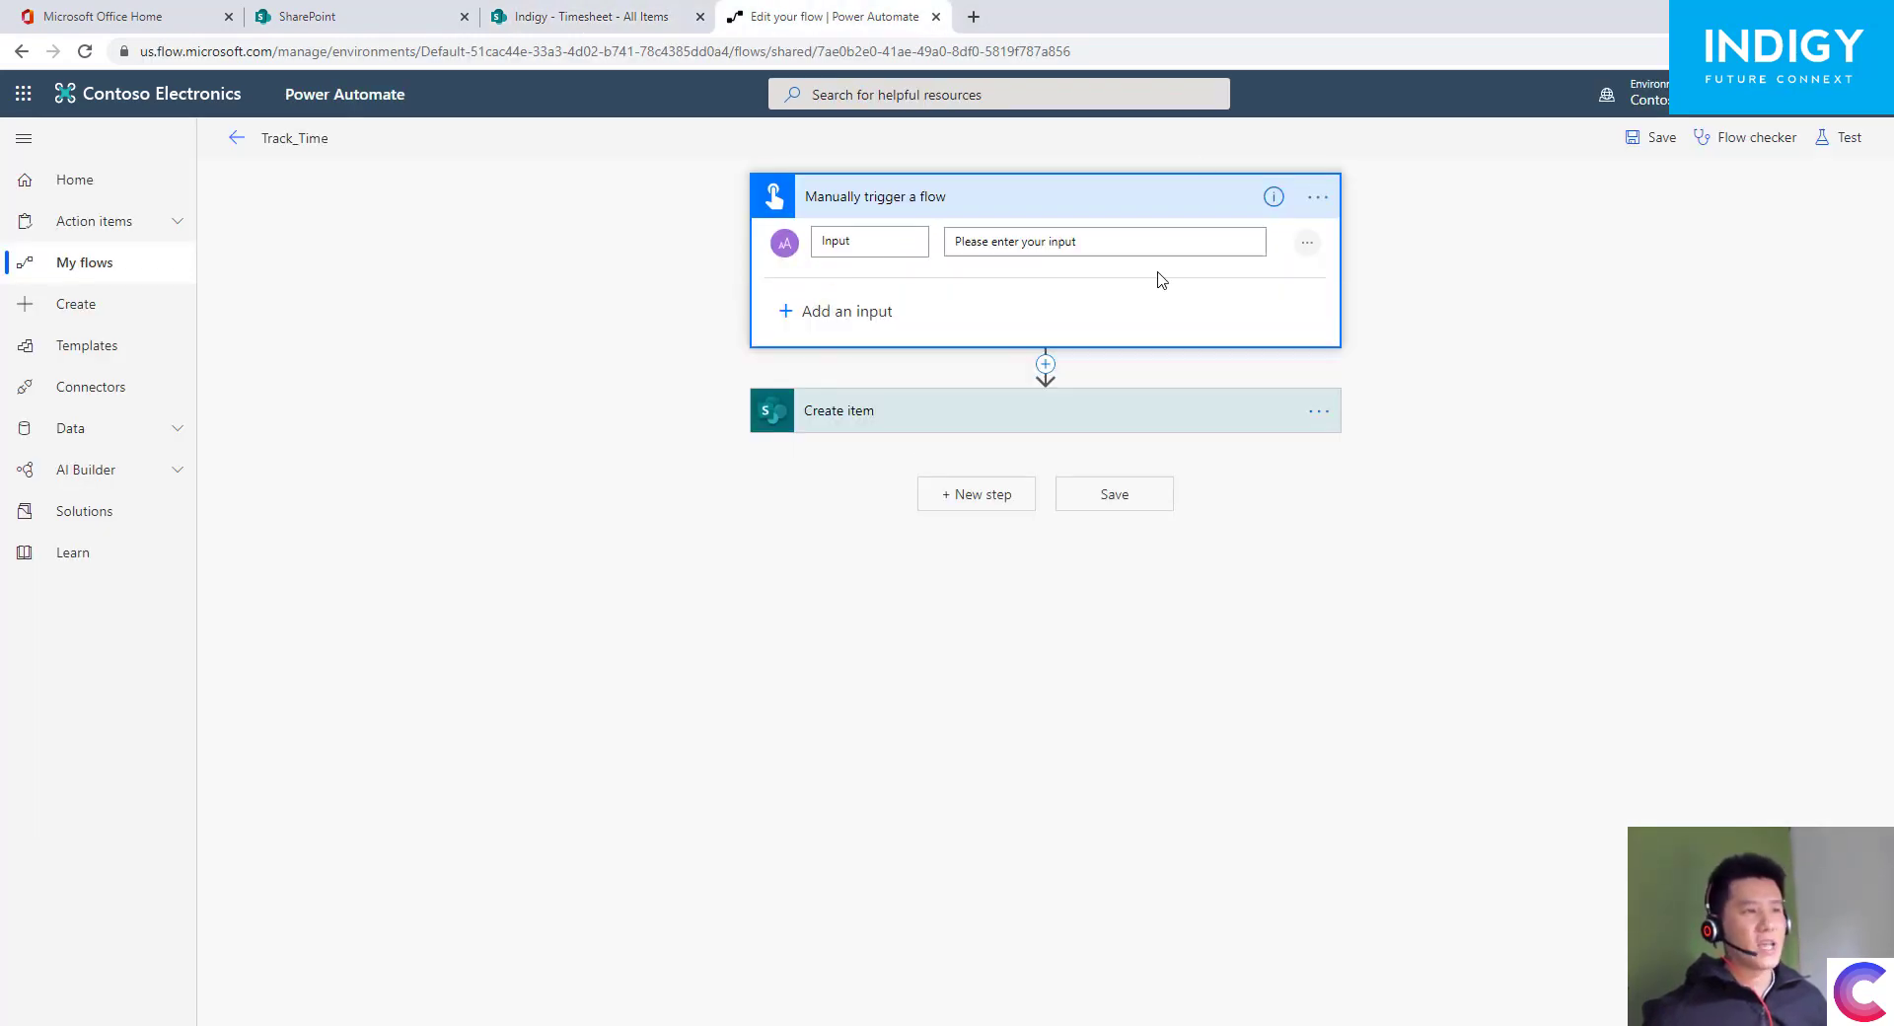
- Clear the default description of the trigger's new text input
{"action": "key", "text": "ctrl+shift+Left"}
{"action": "key", "text": "ctrl+shift+Left"}
{"action": "key", "text": "ctrl+shift+Left"}
{"action": "key", "text": "ctrl+shift+Left"}
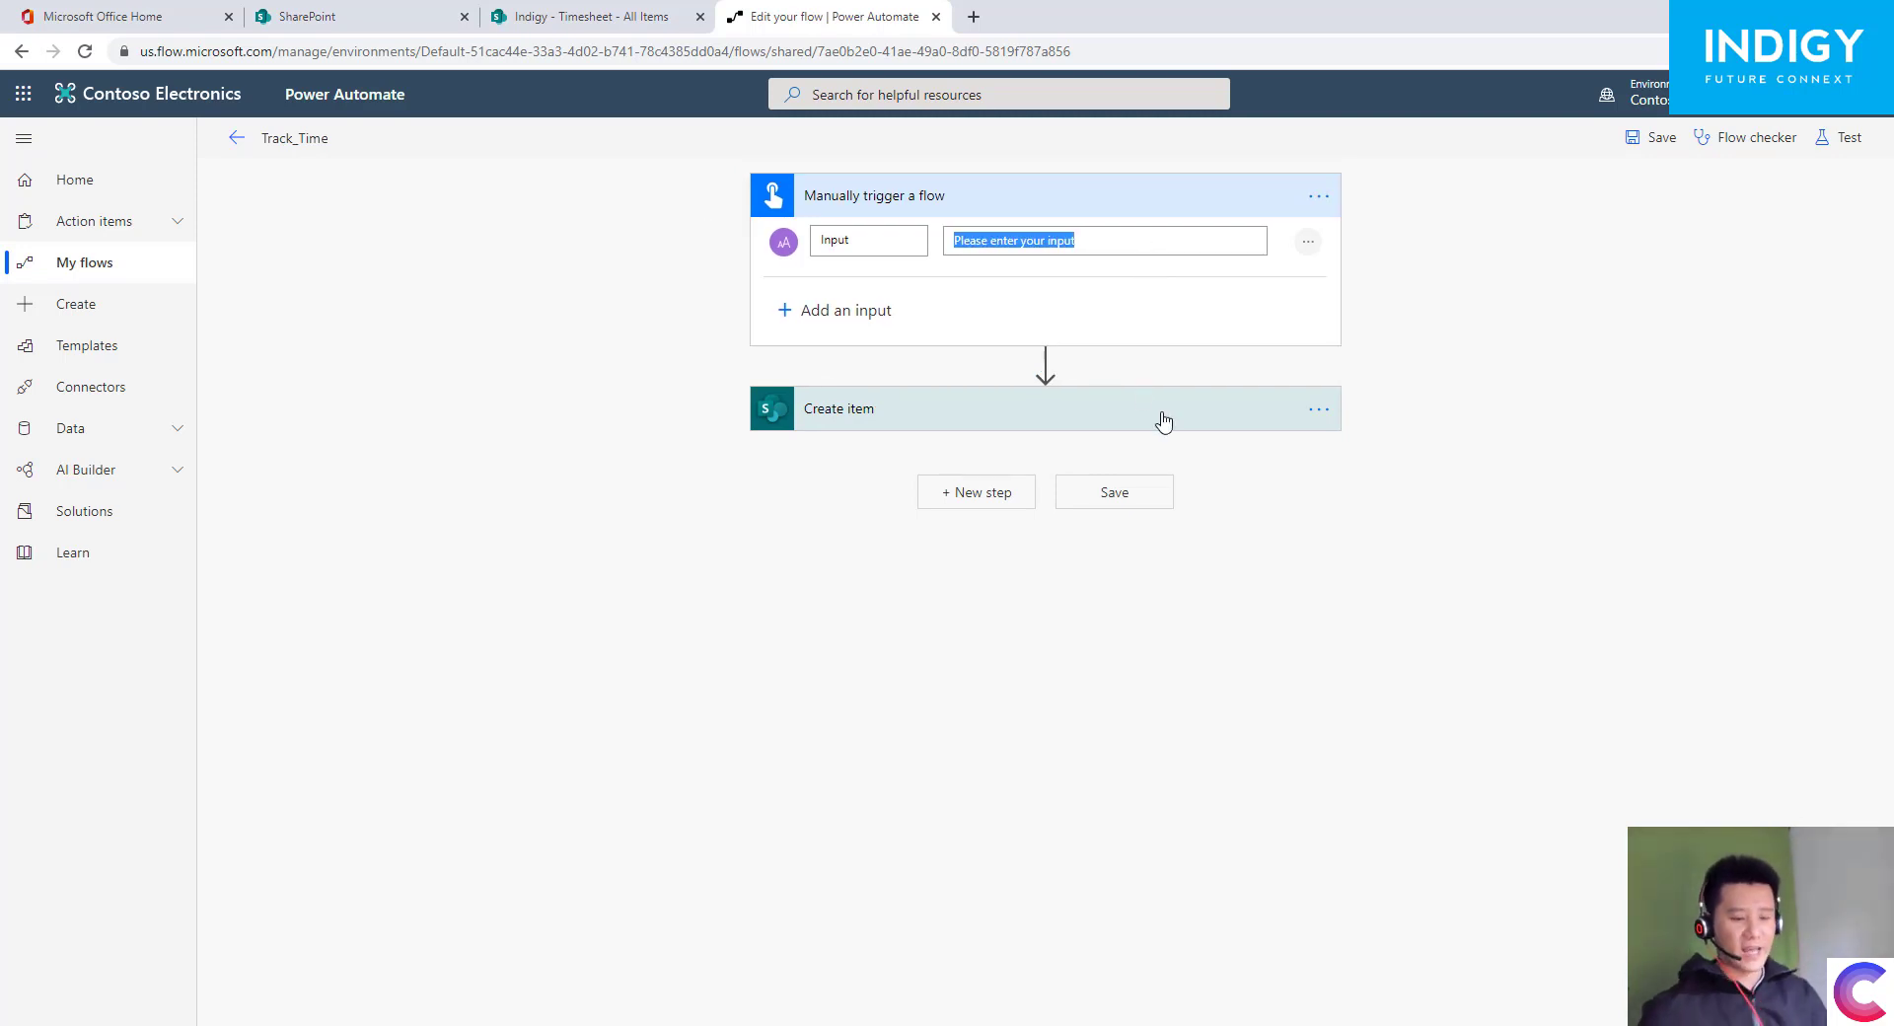
{"action": "key", "text": "BackSpace"}
{"action": "type", "text": "for"}
{"action": "key", "text": "BackSpace"}
{"action": "key", "text": "BackSpace"}
{"action": "key", "text": "BackSpace"}
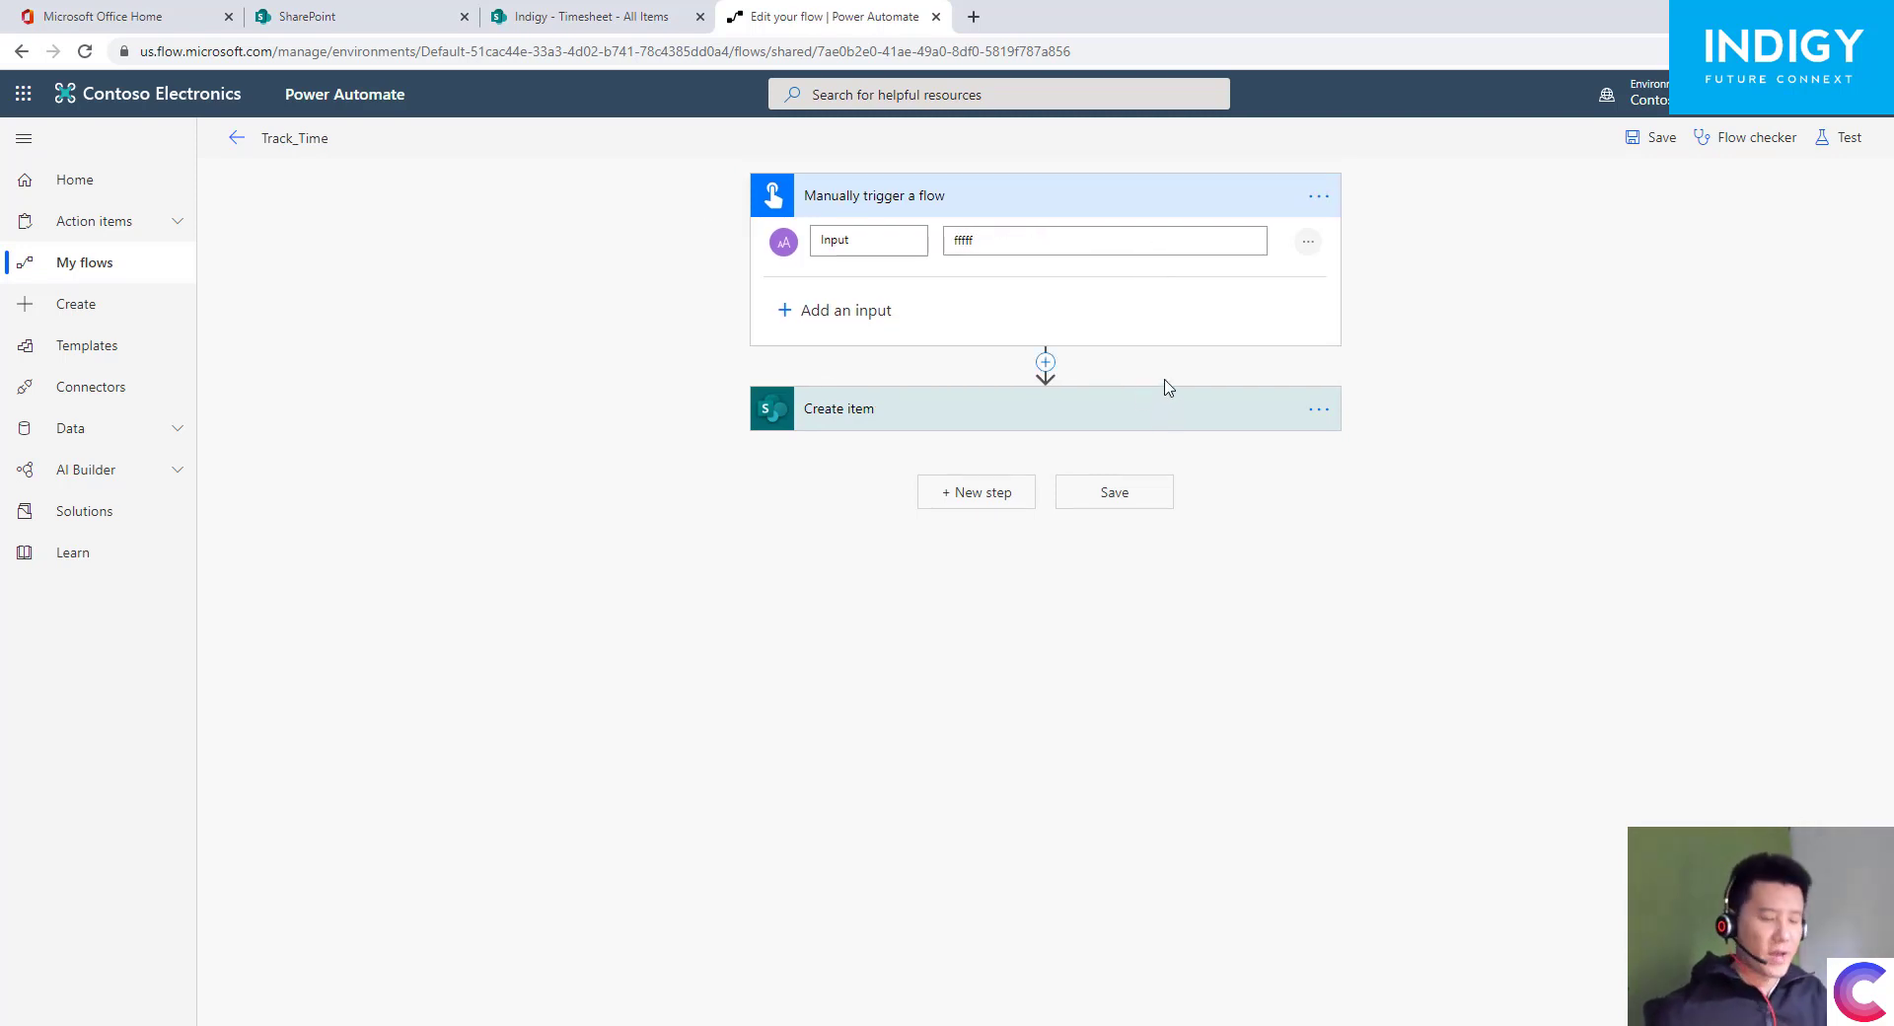
- Add a drop-down list of options to the text input and paste the copied health choices over the first option
{"action": "left_click", "coordinate": [1309, 243]}
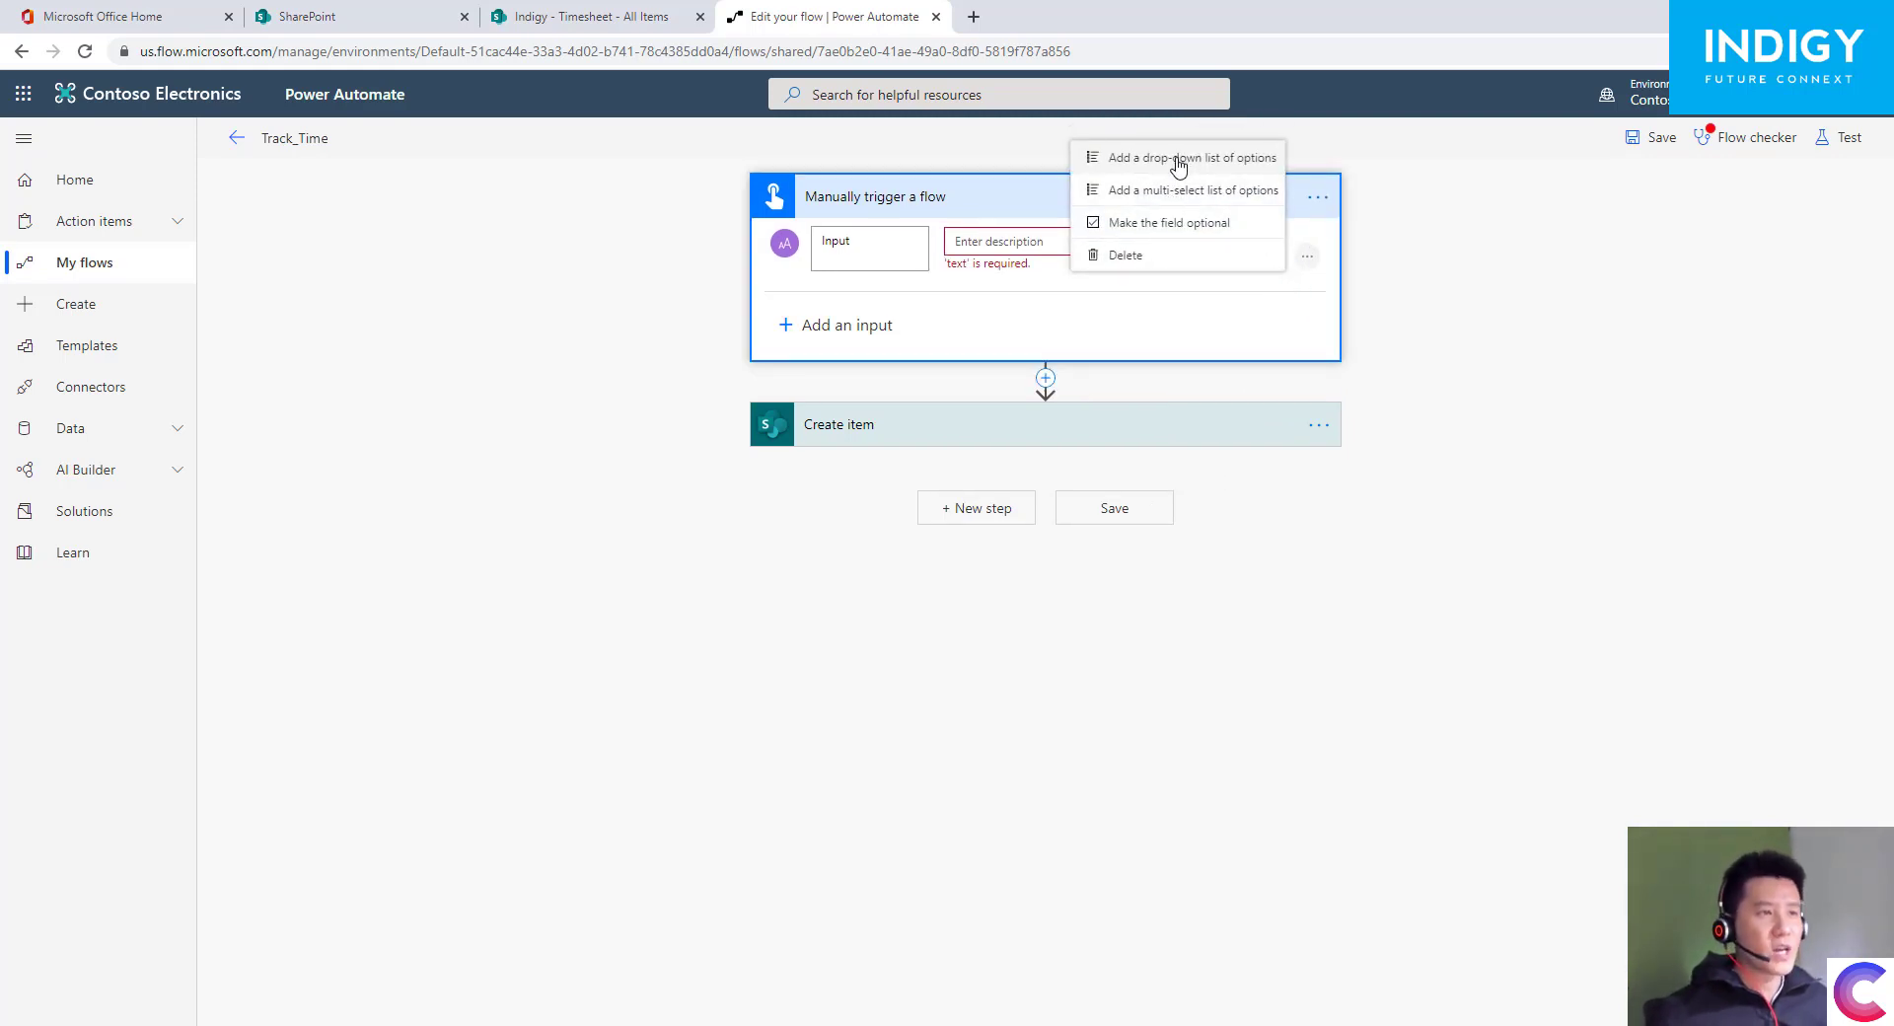
{"action": "left_click", "coordinate": [1178, 162]}
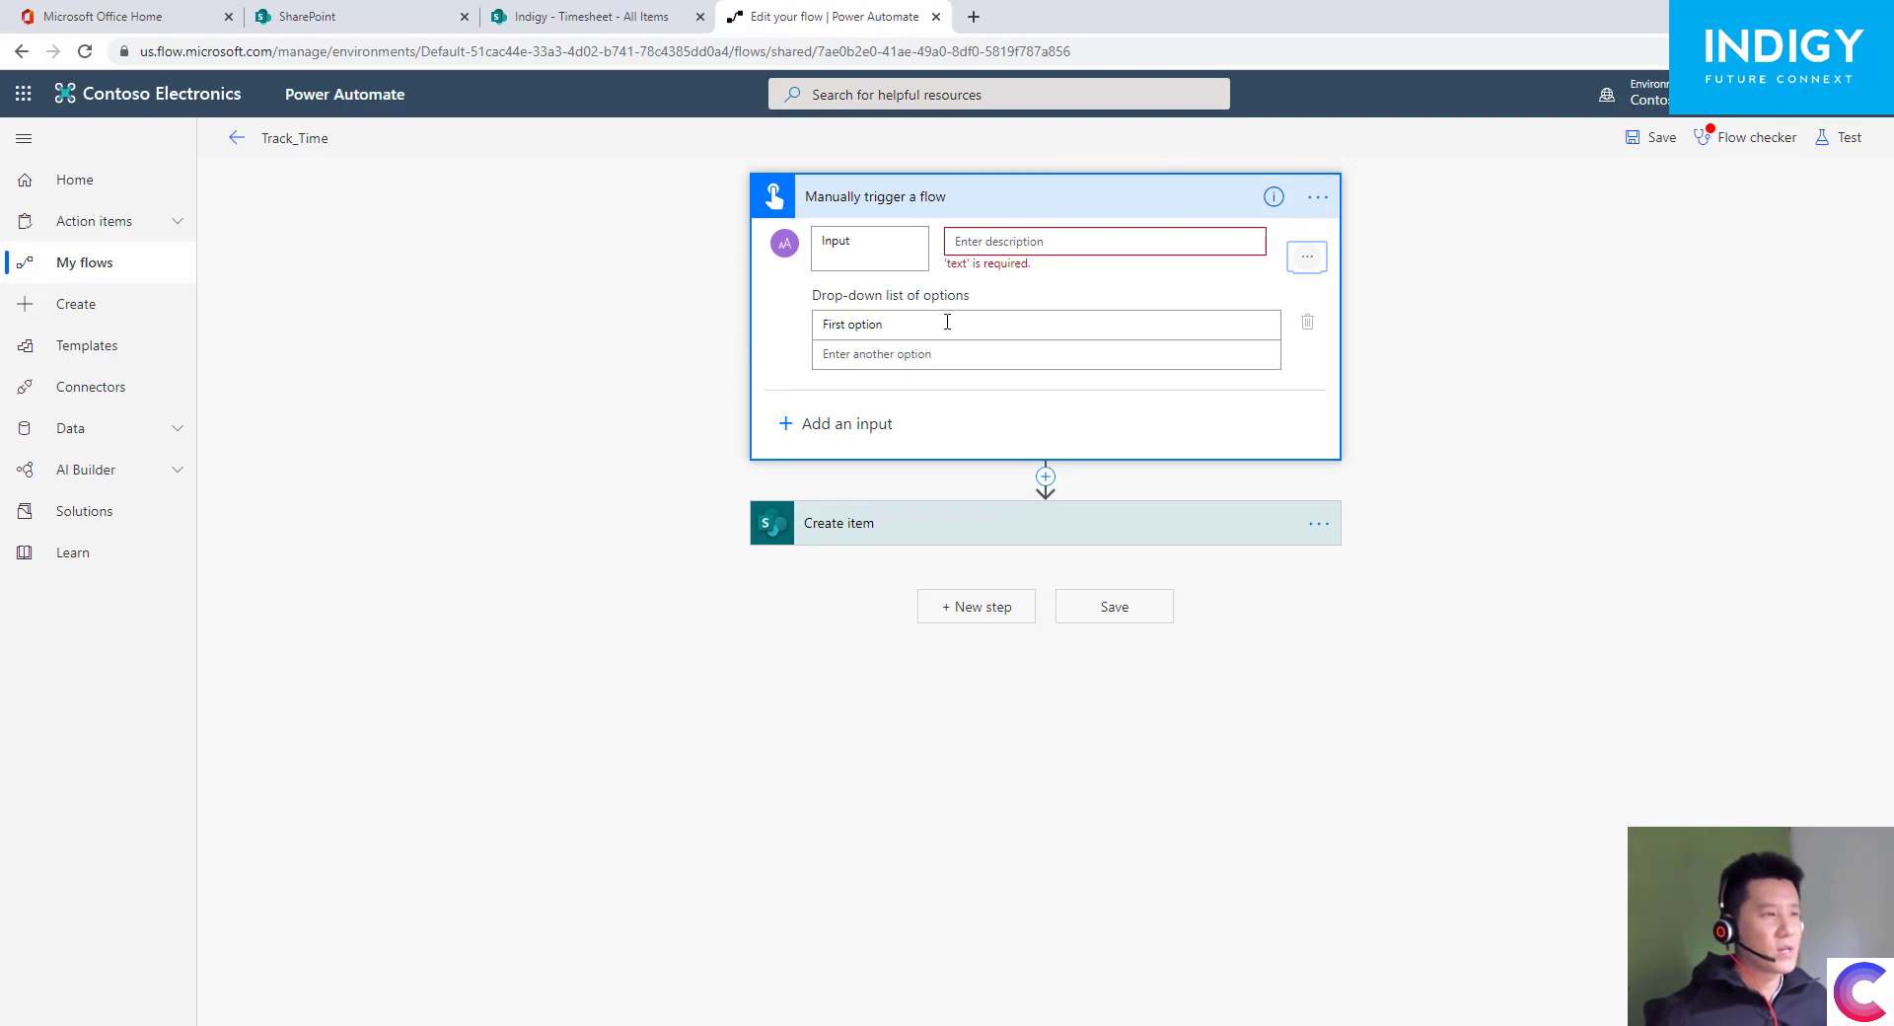
{"action": "left_click_drag", "start_coordinate": [947, 322], "coordinate": [830, 342]}
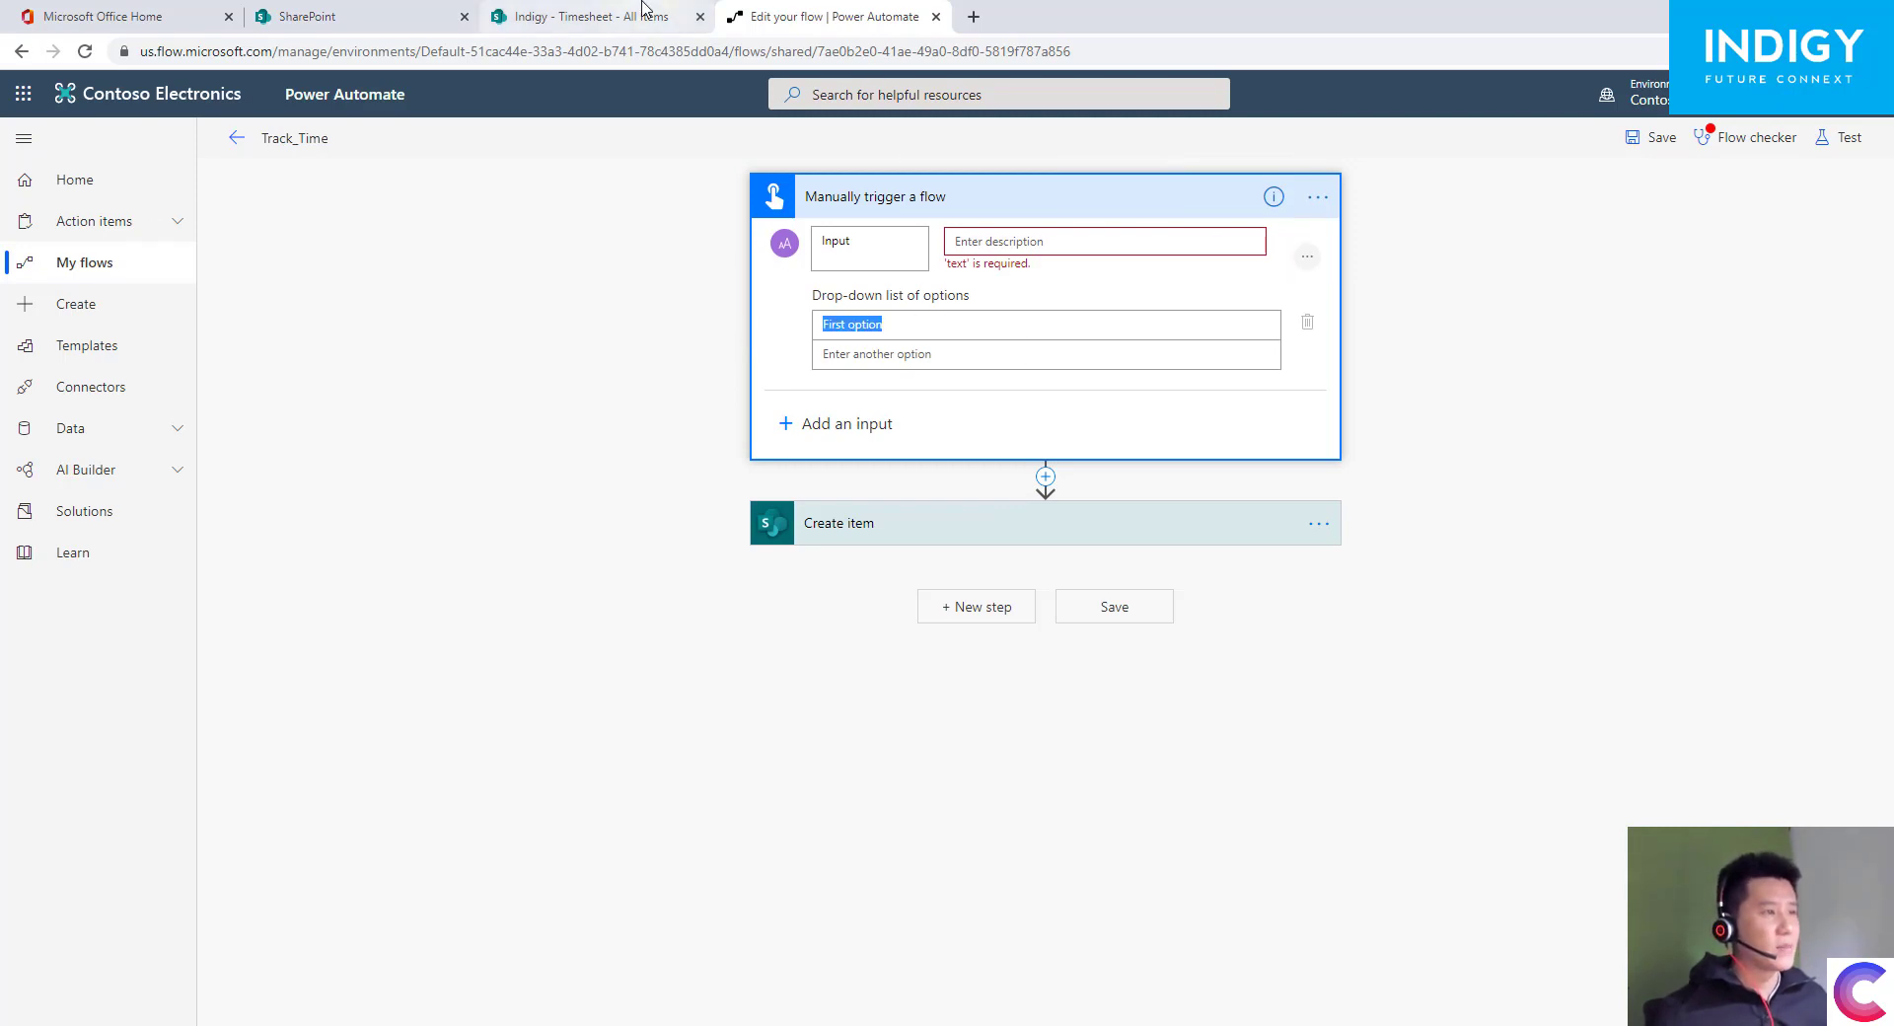
{"action": "key", "text": "ctrl+v"}
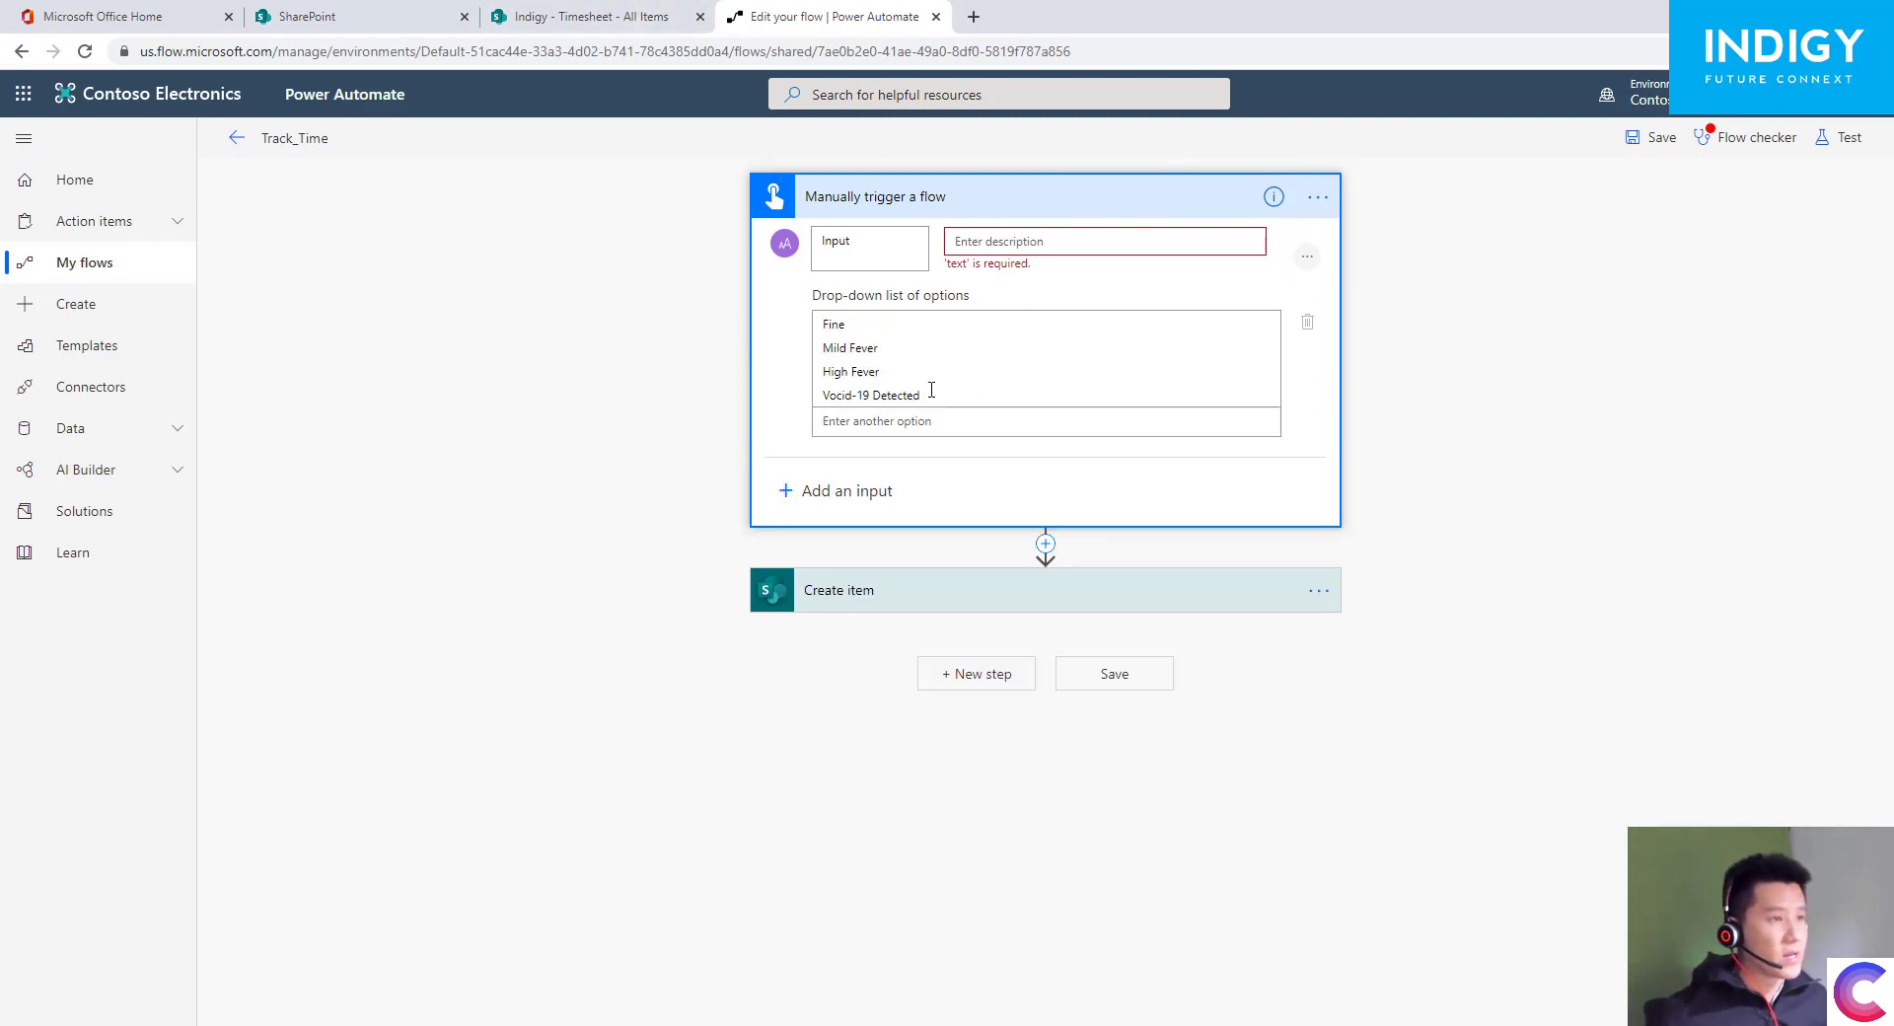
- Keep only Fine in the first drop-down option and move the remaining choices into a second option
{"action": "left_click_drag", "start_coordinate": [931, 390], "coordinate": [807, 353]}
{"action": "key", "text": "ctrl+c"}
{"action": "key", "text": "BackSpace"}
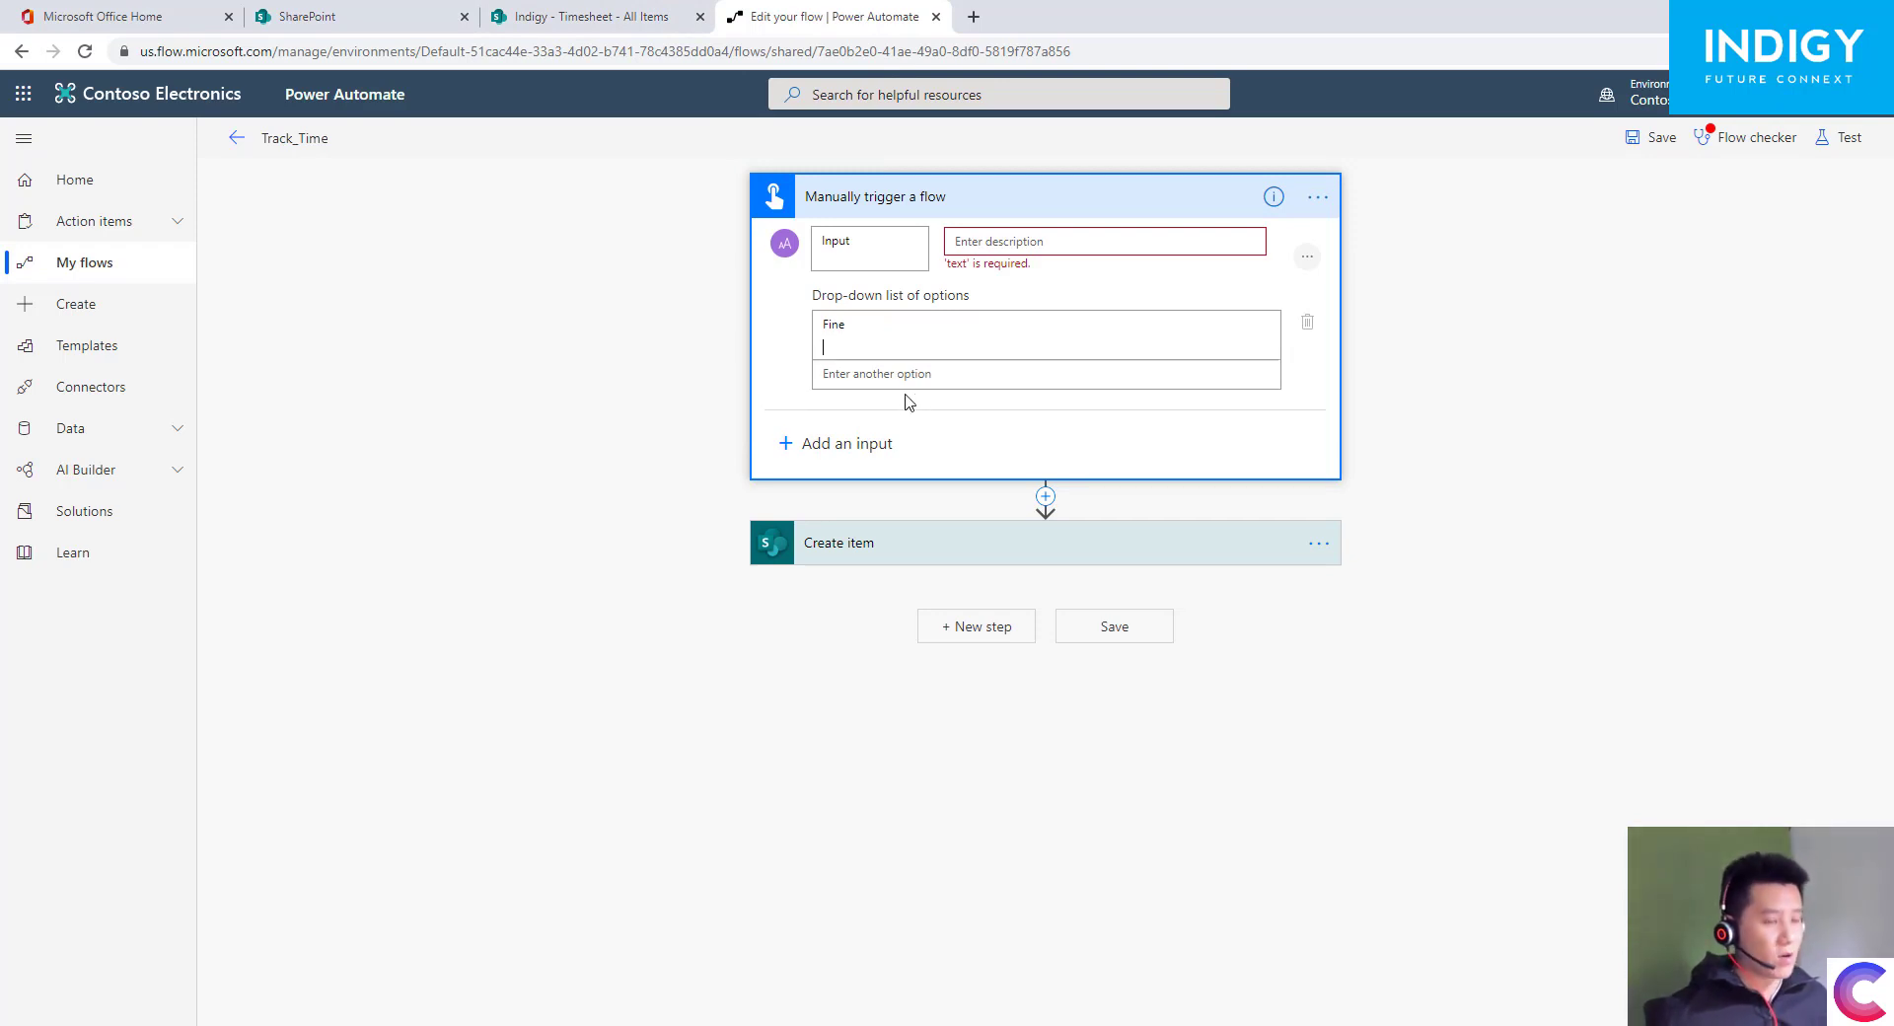
{"action": "key", "text": "BackSpace"}
{"action": "left_click", "coordinate": [889, 359]}
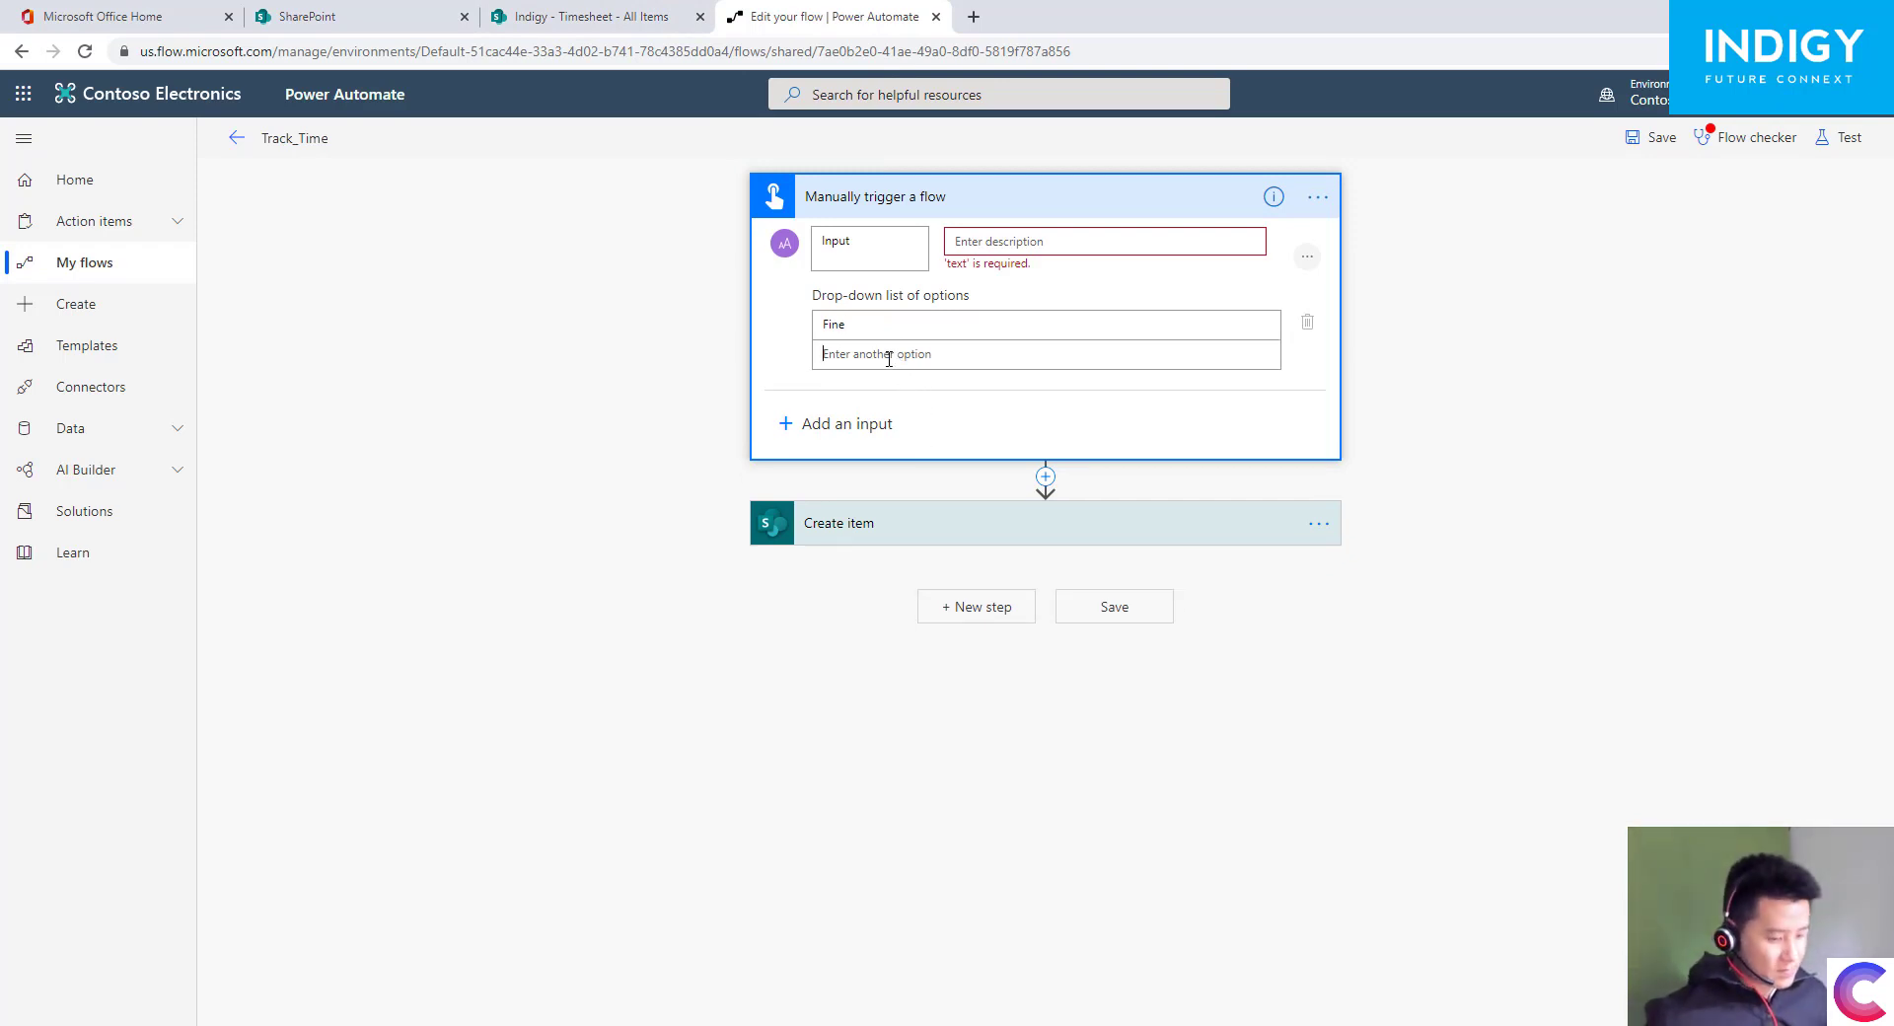
{"action": "key", "text": "ctrl+v"}
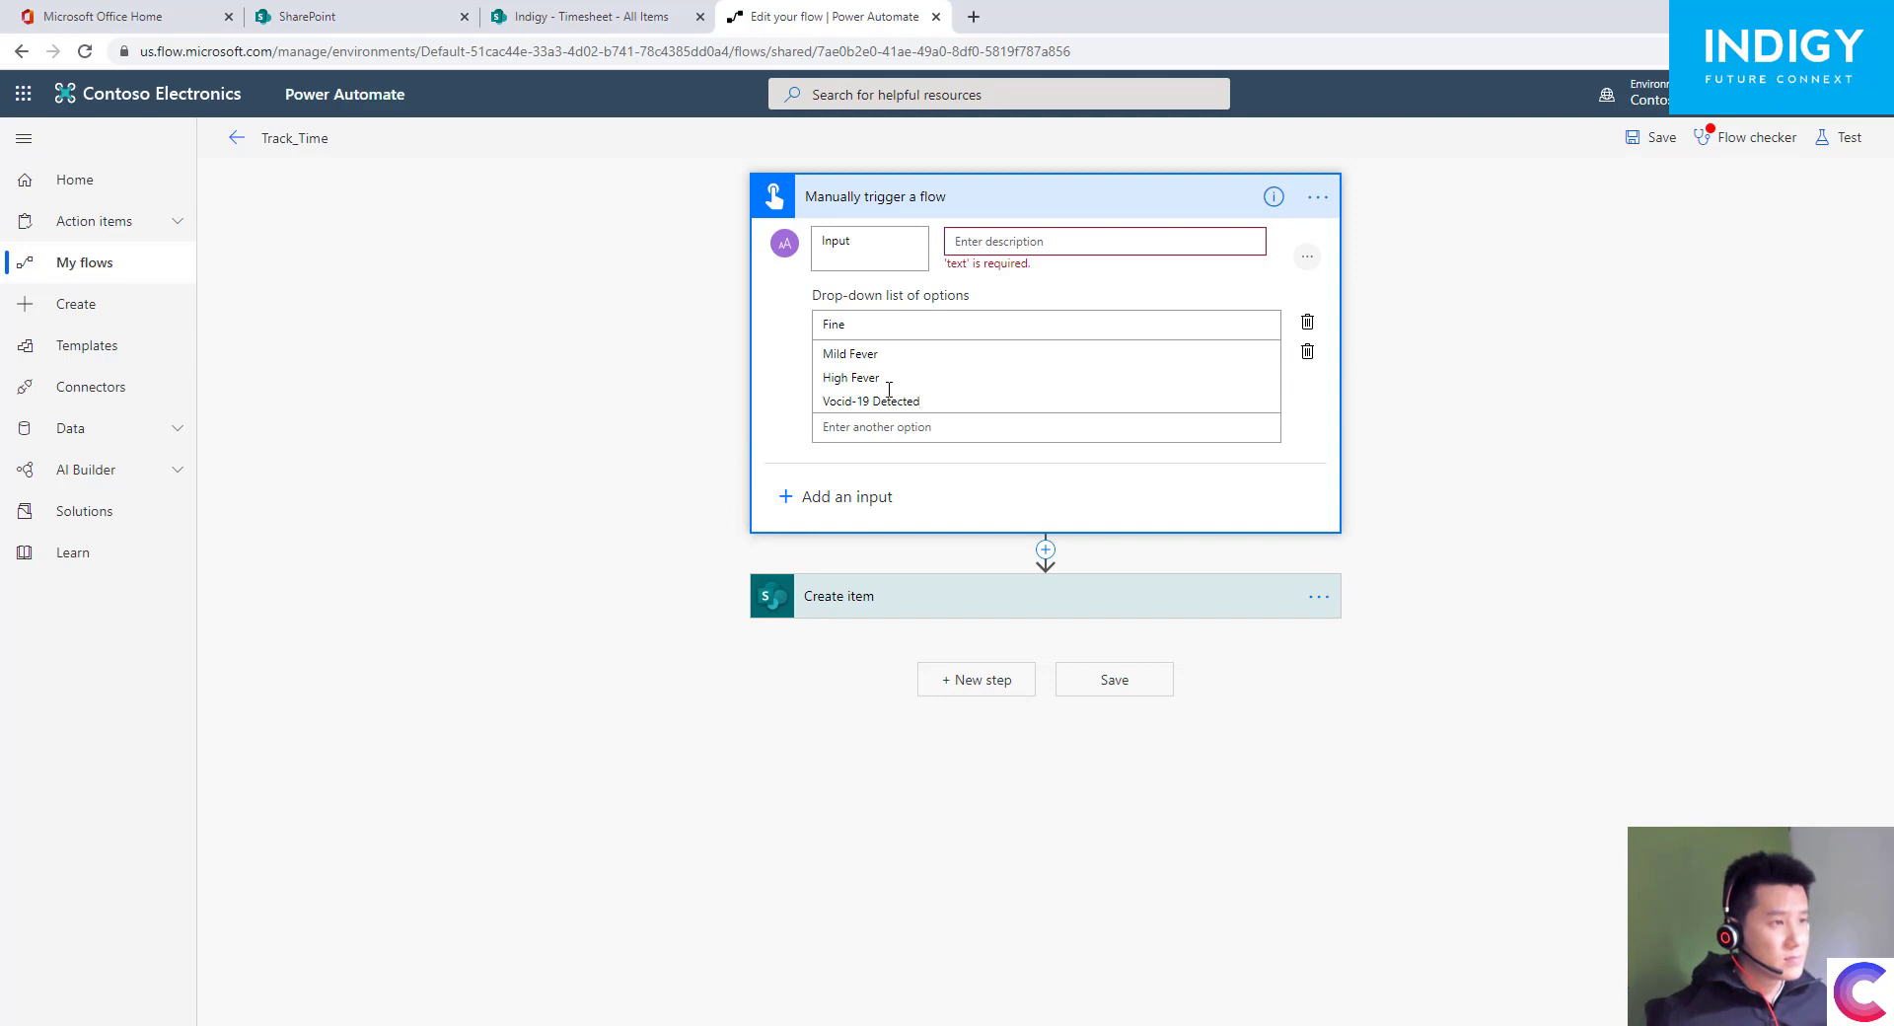
- Keep only Mild Fever in the second option and move High Fever and Vocid-19 Detected into a third option
{"action": "left_click_drag", "start_coordinate": [920, 402], "coordinate": [807, 388]}
{"action": "key", "text": "ctrl+c"}
{"action": "key", "text": "BackSpace"}
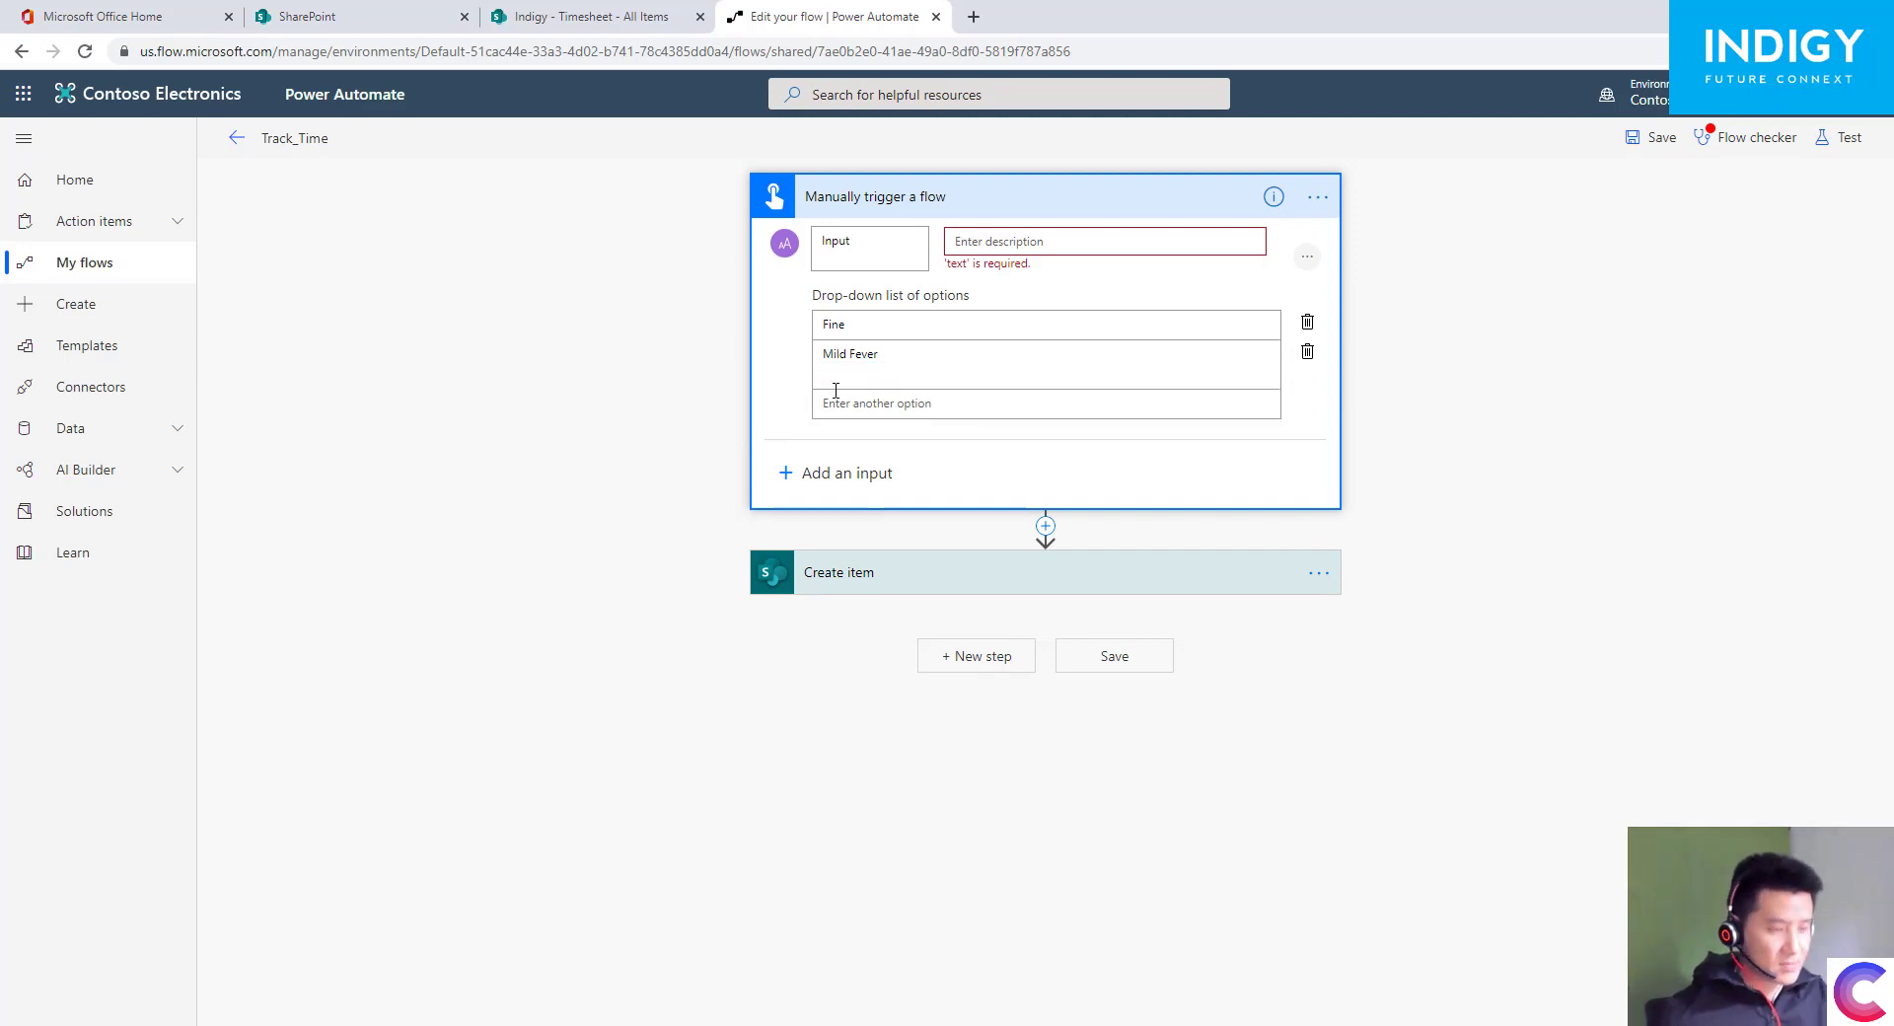
{"action": "key", "text": "BackSpace"}
{"action": "key", "text": "Return"}
{"action": "key", "text": "ctrl+v"}
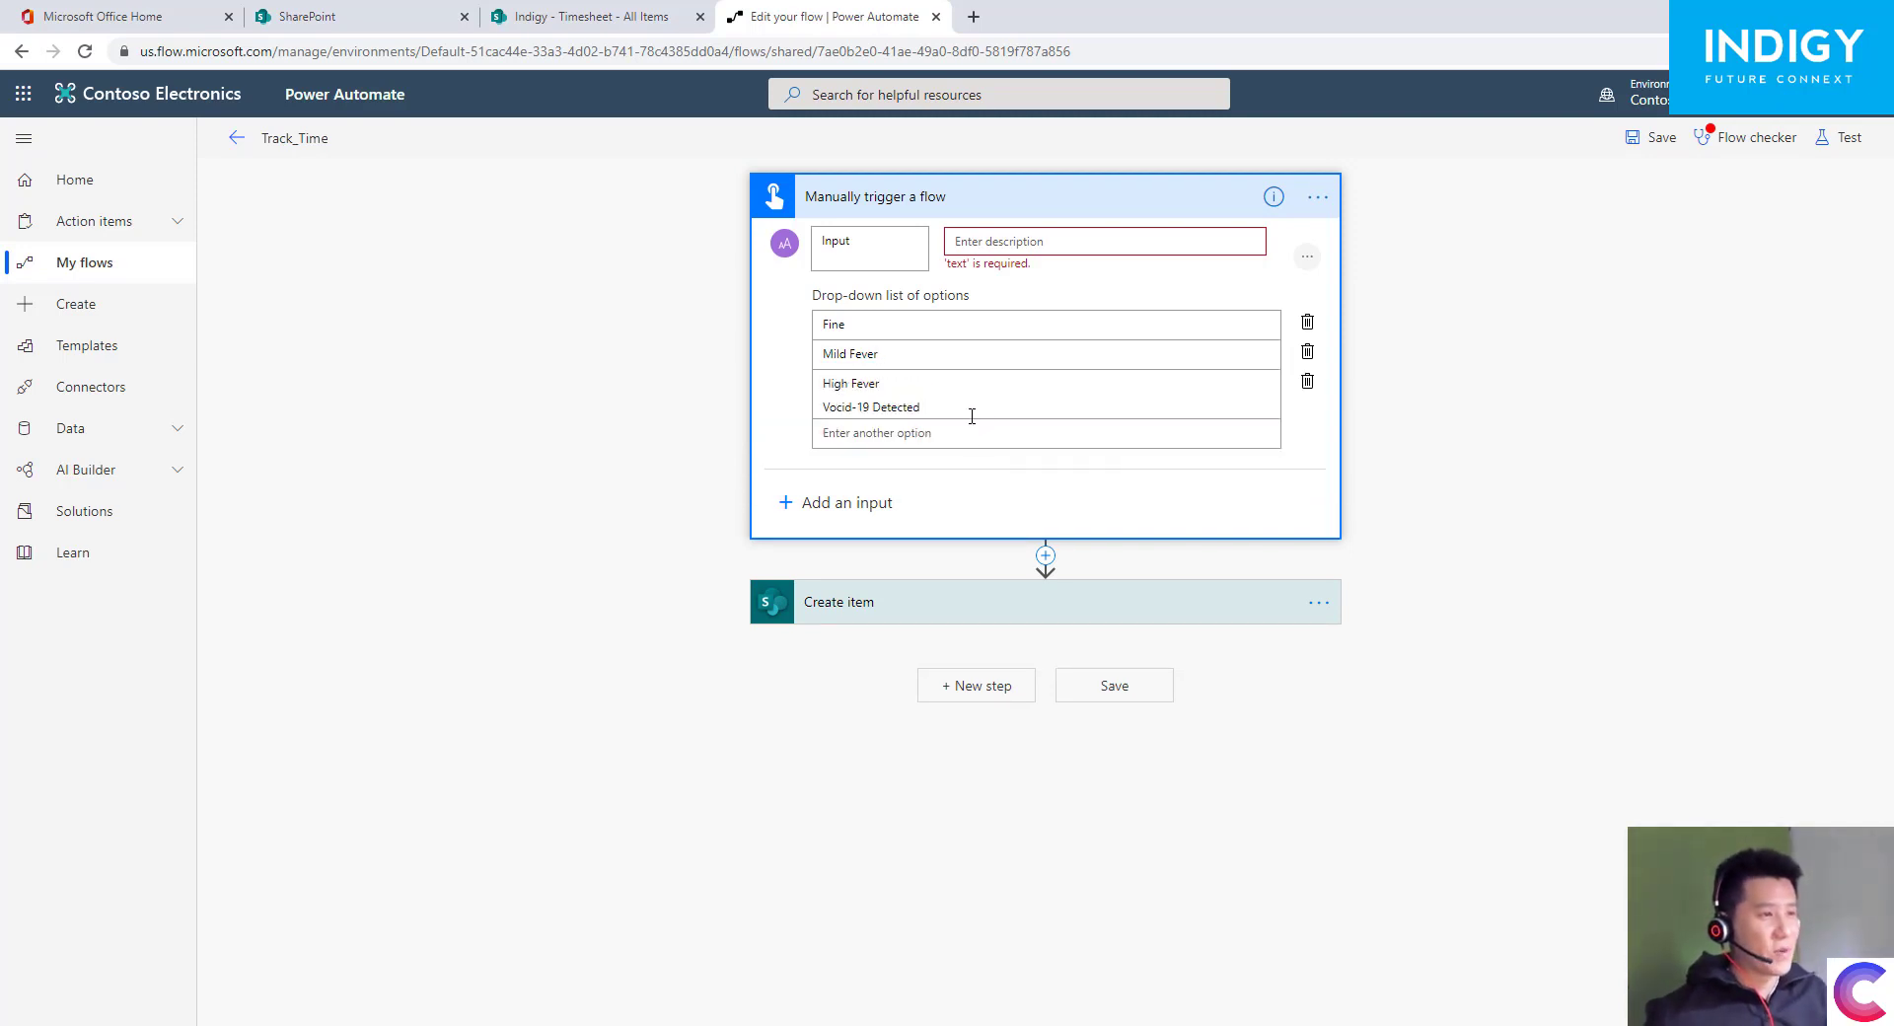
- Split Vocid-19 Detected off from High Fever into its own fourth drop-down option
{"action": "left_click_drag", "start_coordinate": [972, 416], "coordinate": [835, 419]}
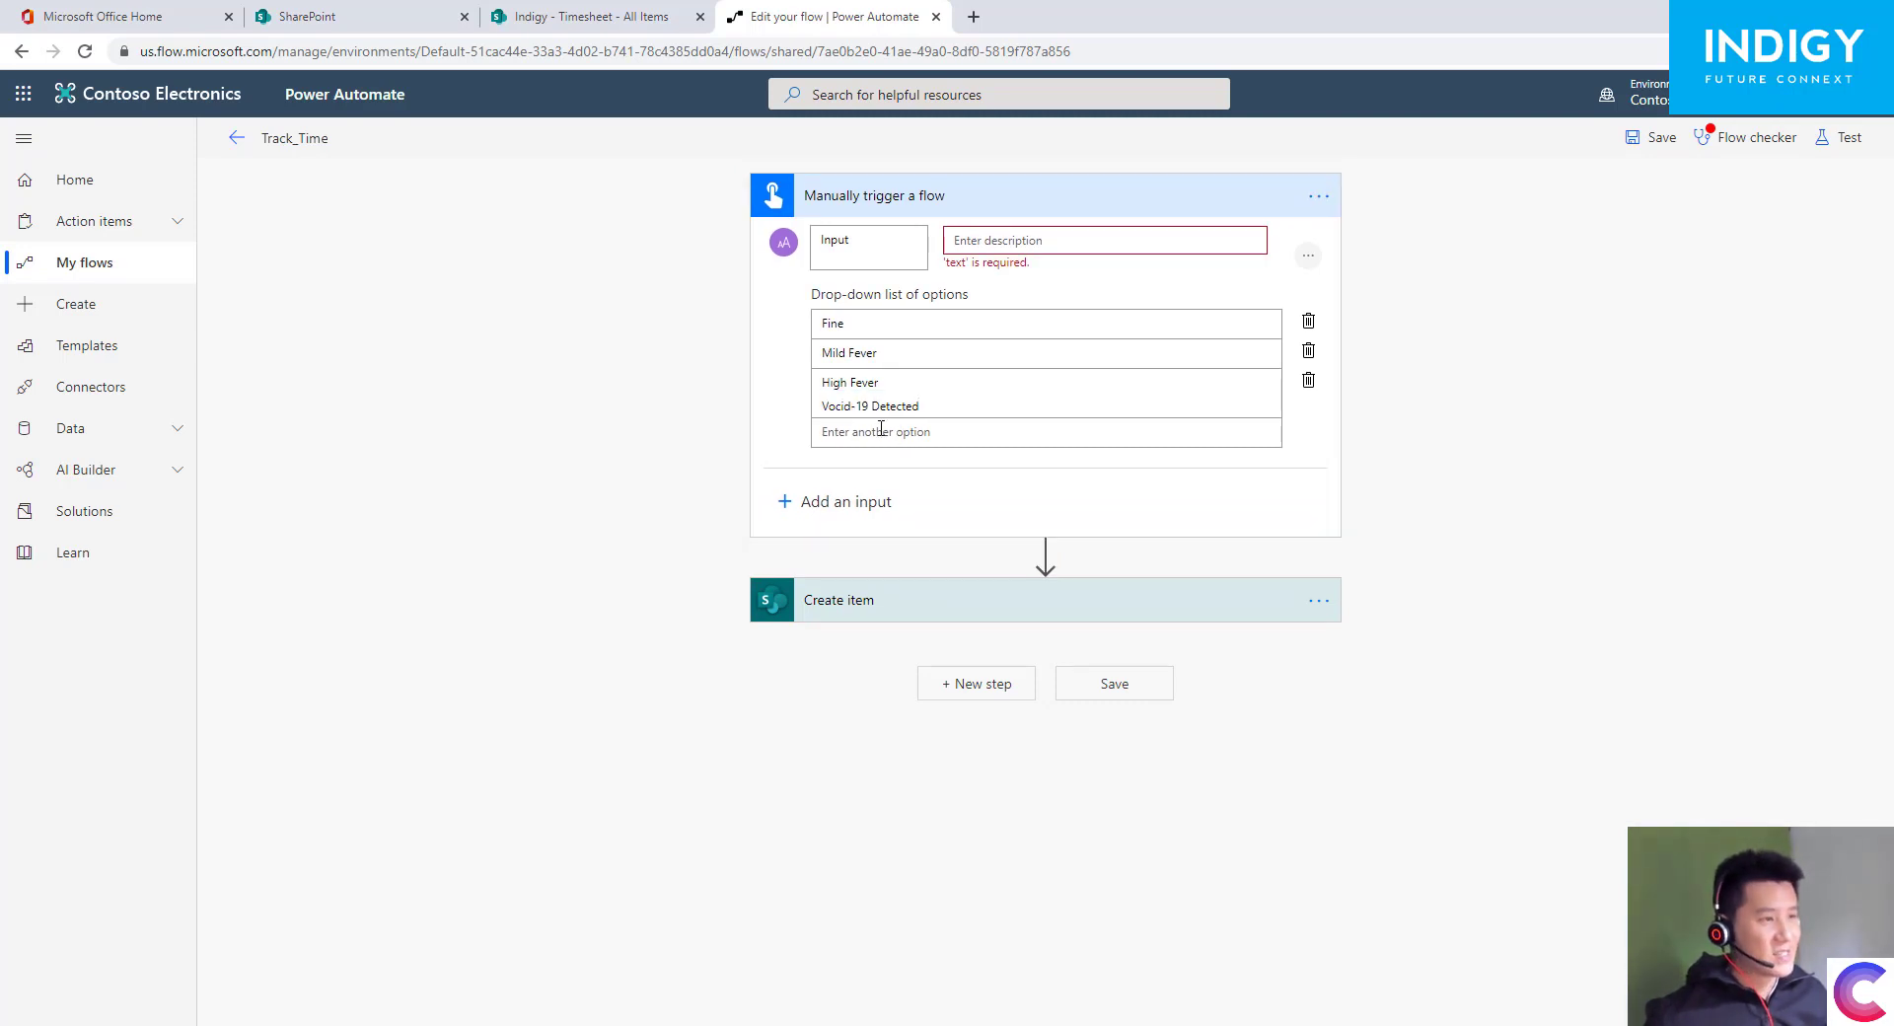
{"action": "left_click_drag", "start_coordinate": [970, 421], "coordinate": [723, 396]}
{"action": "key", "text": "ctrl+c"}
{"action": "key", "text": "BackSpace"}
{"action": "key", "text": "BackSpace"}
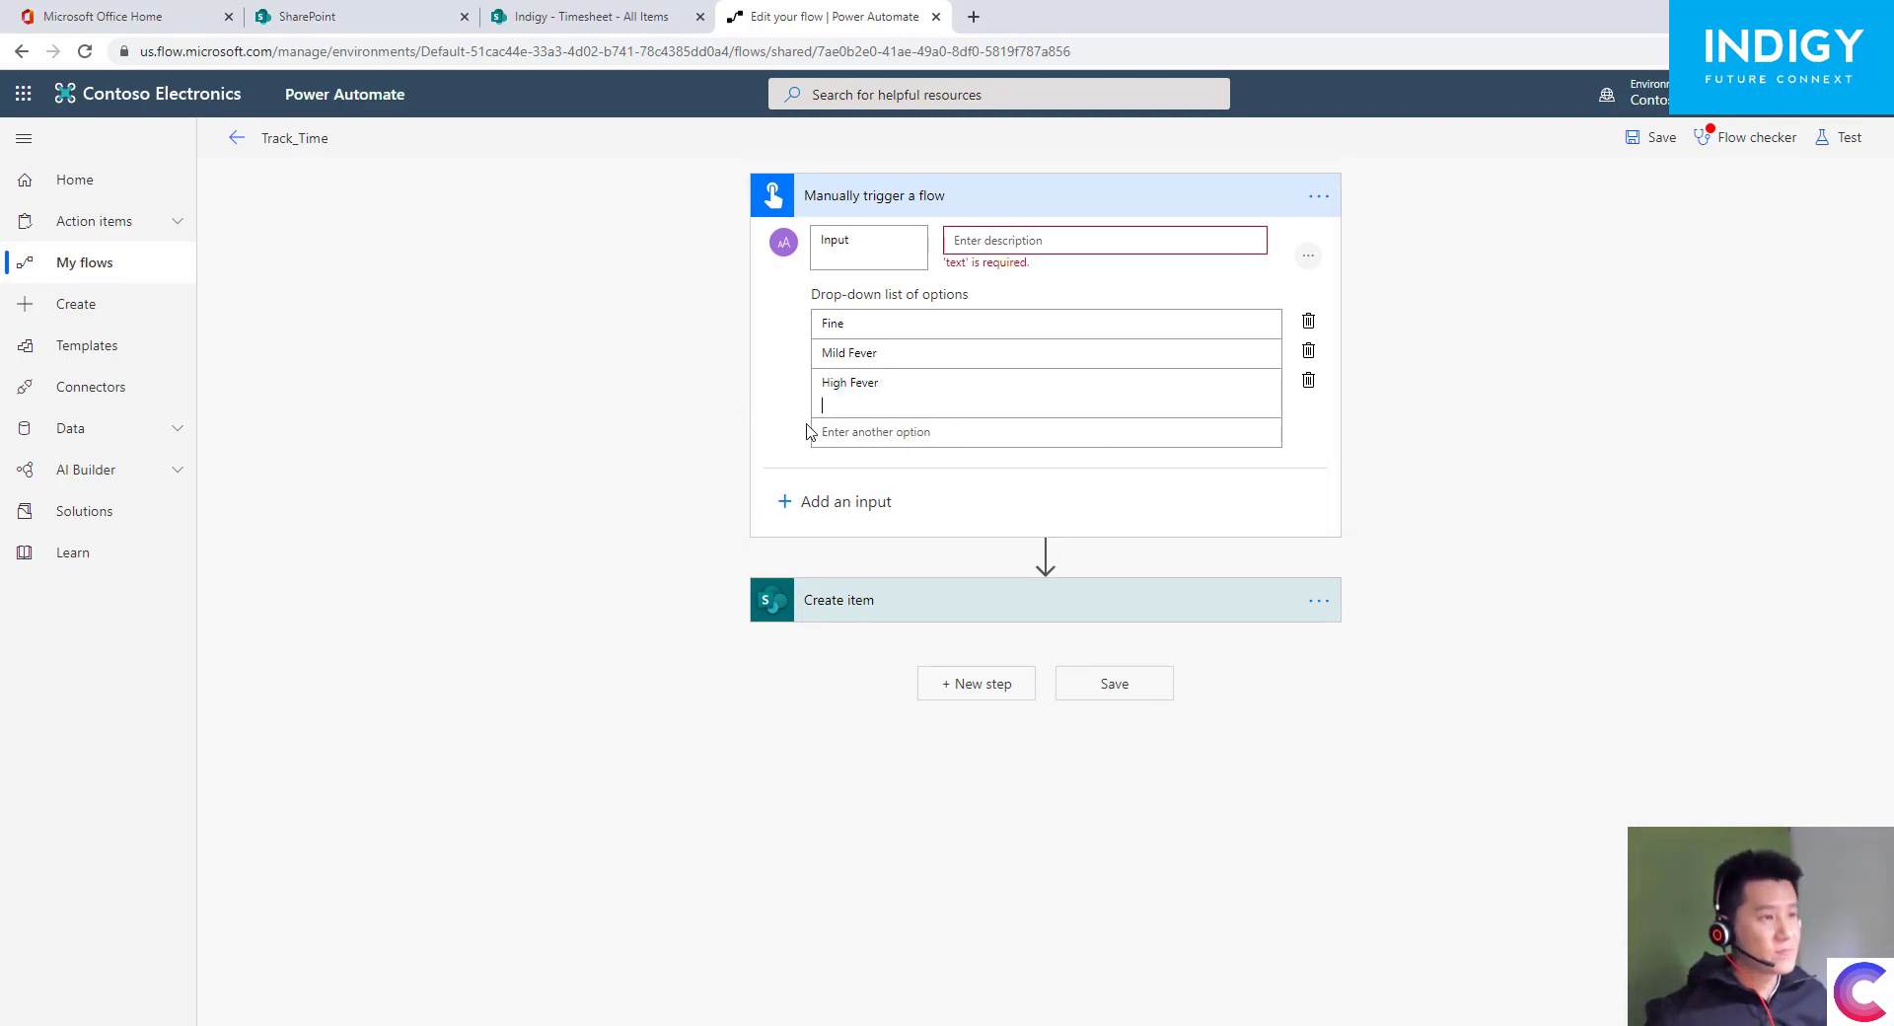
{"action": "key", "text": "ctrl+v"}
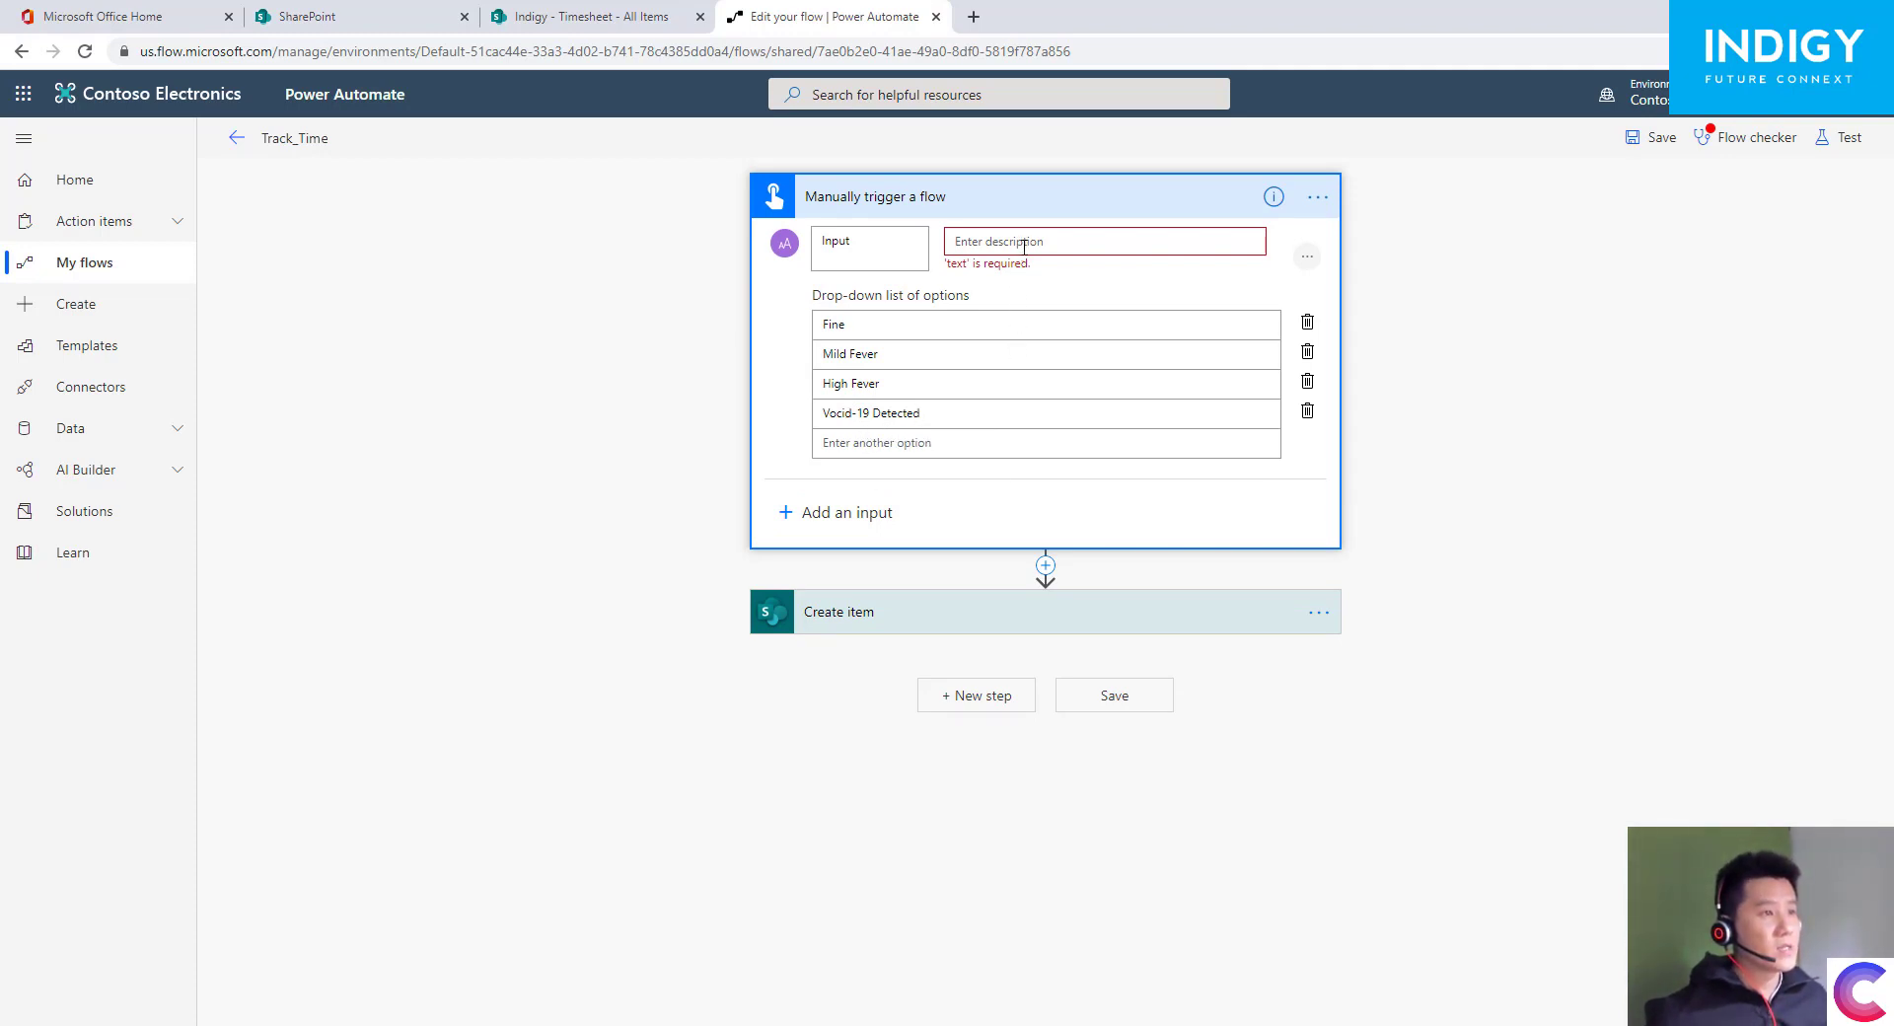
- Set the drop-down input's description to "Please select your health status today"
{"action": "type", "text": "Please"}
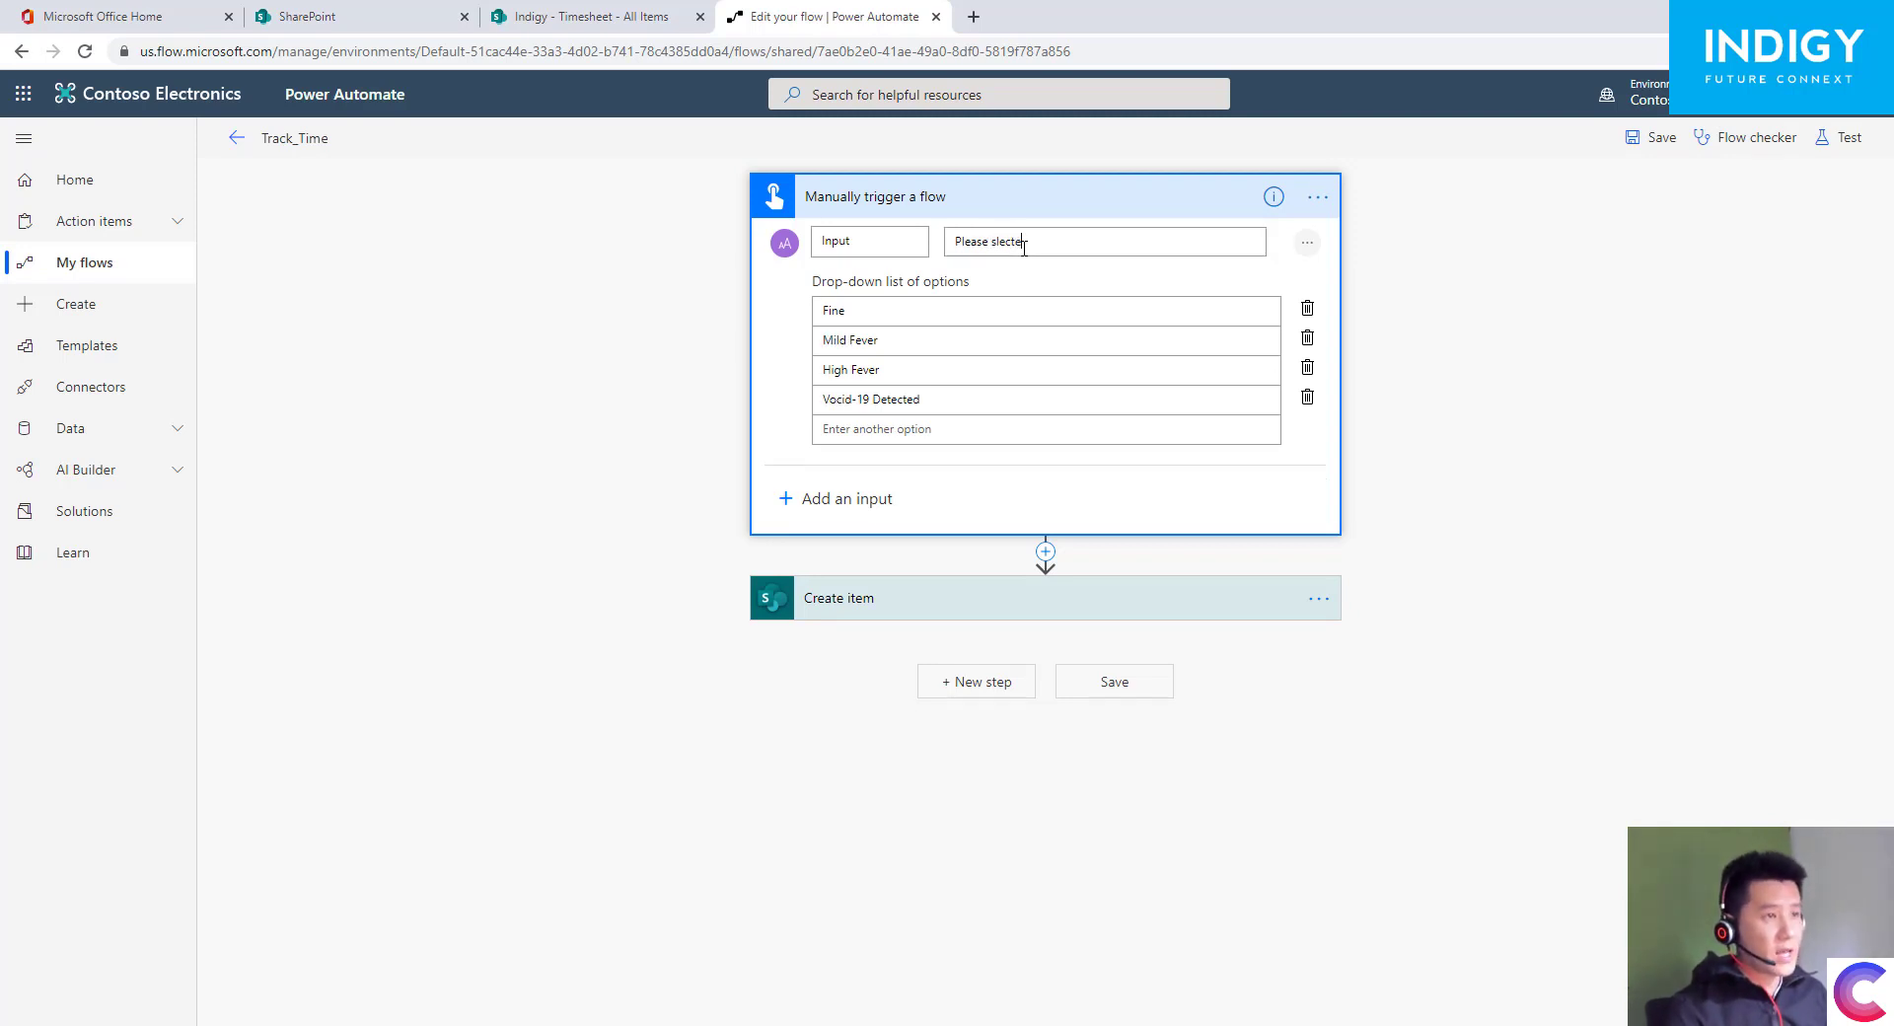
{"action": "type", "text": "slecte"}
{"action": "key", "text": "BackSpace"}
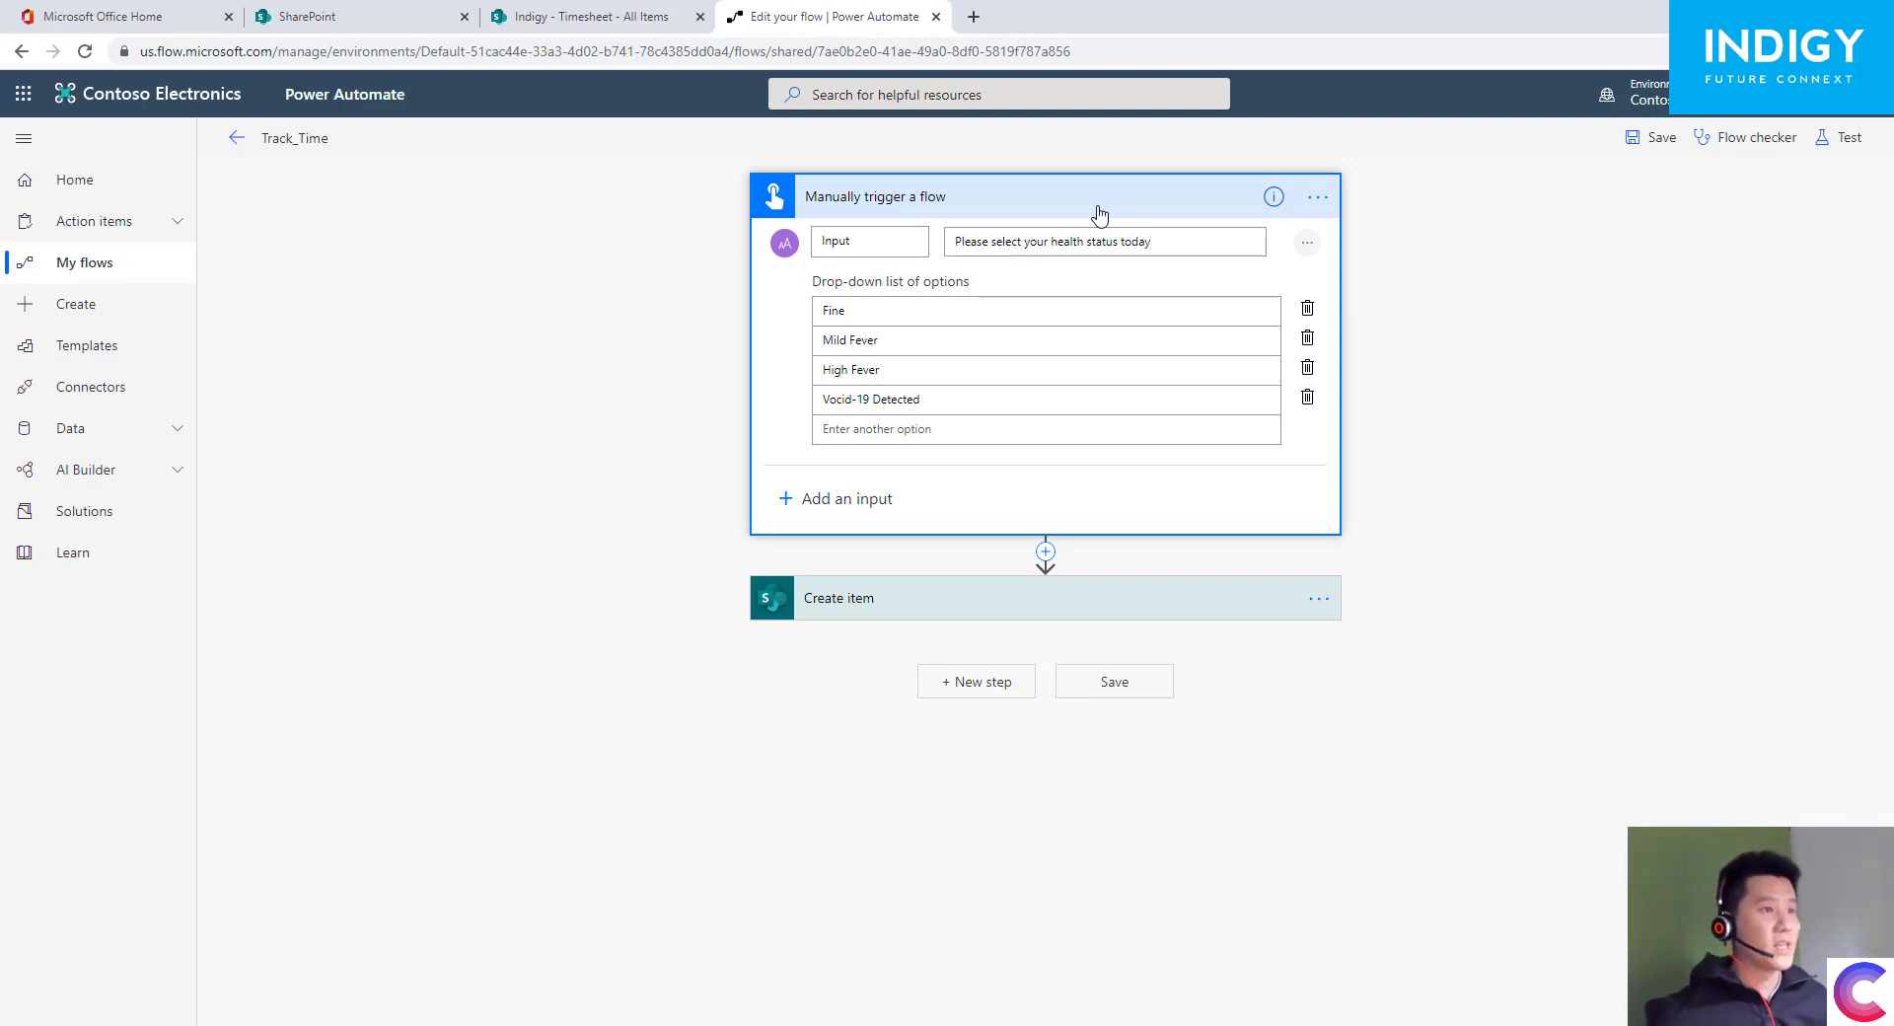
- Add a second text input to the manual trigger and name it "Note"
{"action": "left_click", "coordinate": [1306, 246]}
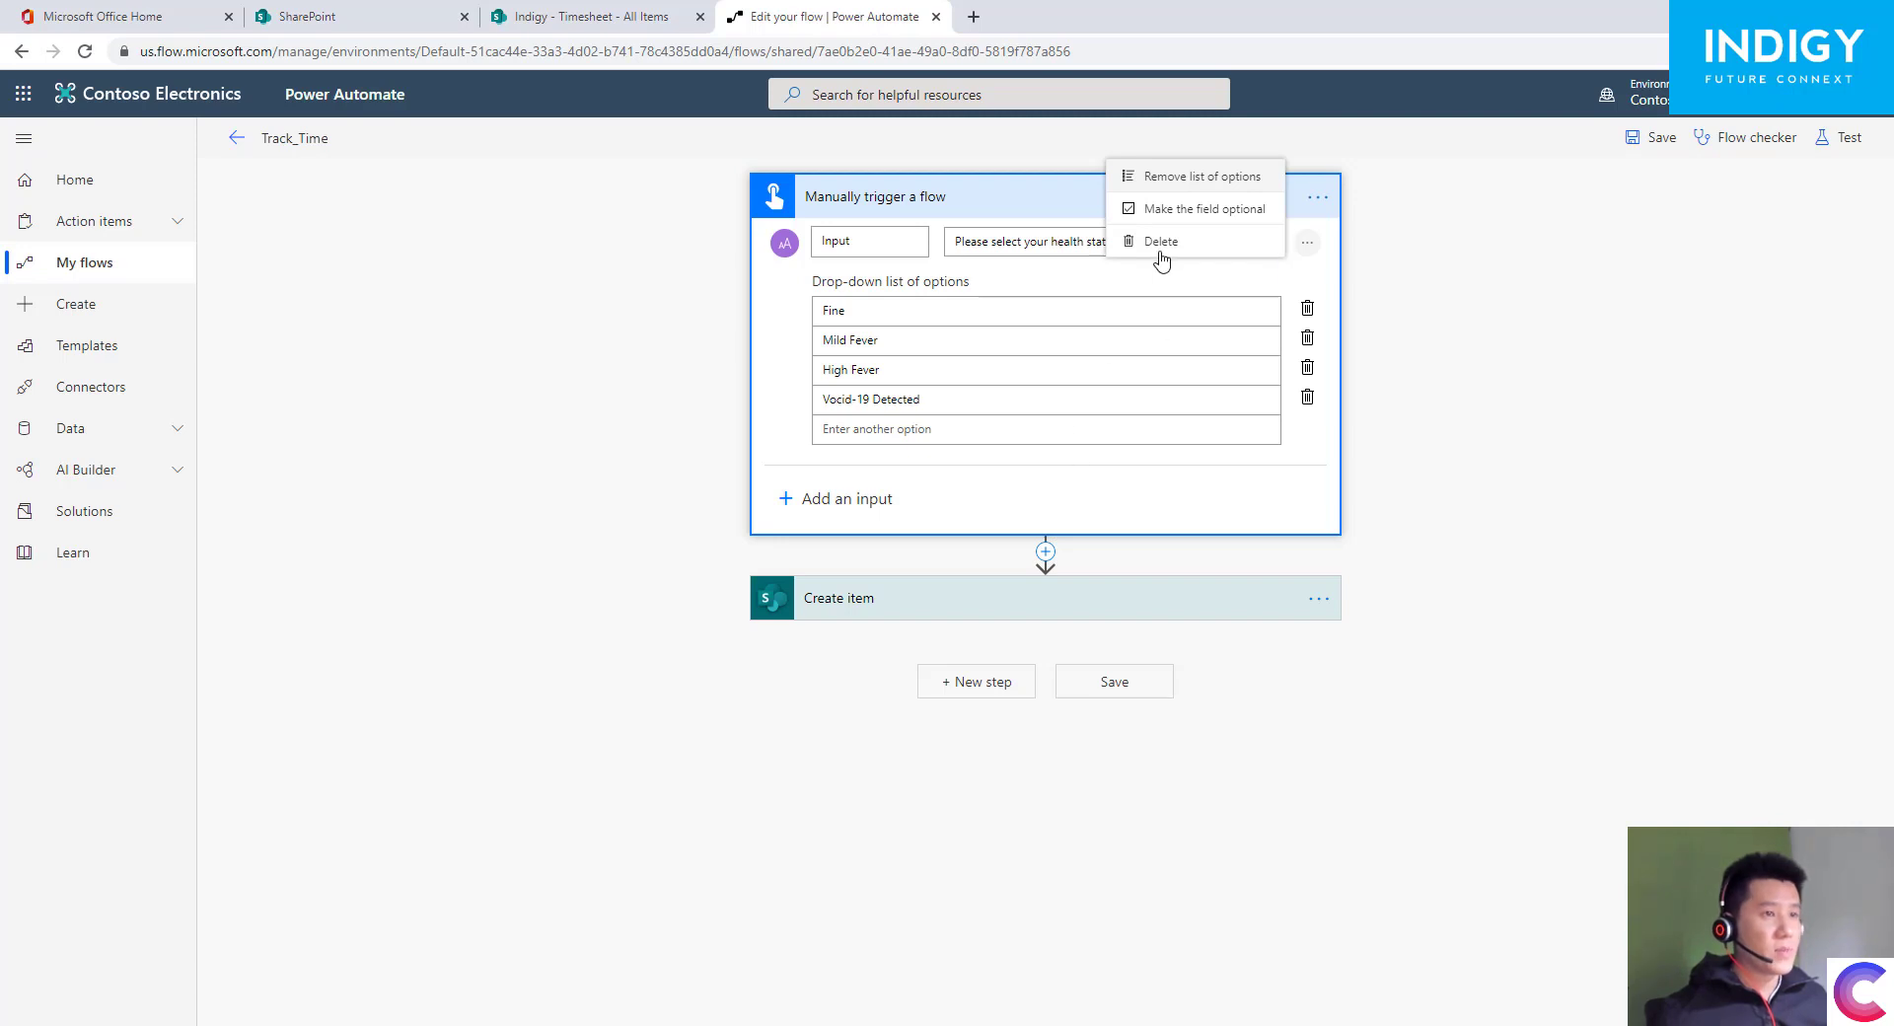
{"action": "left_click", "coordinate": [1196, 518]}
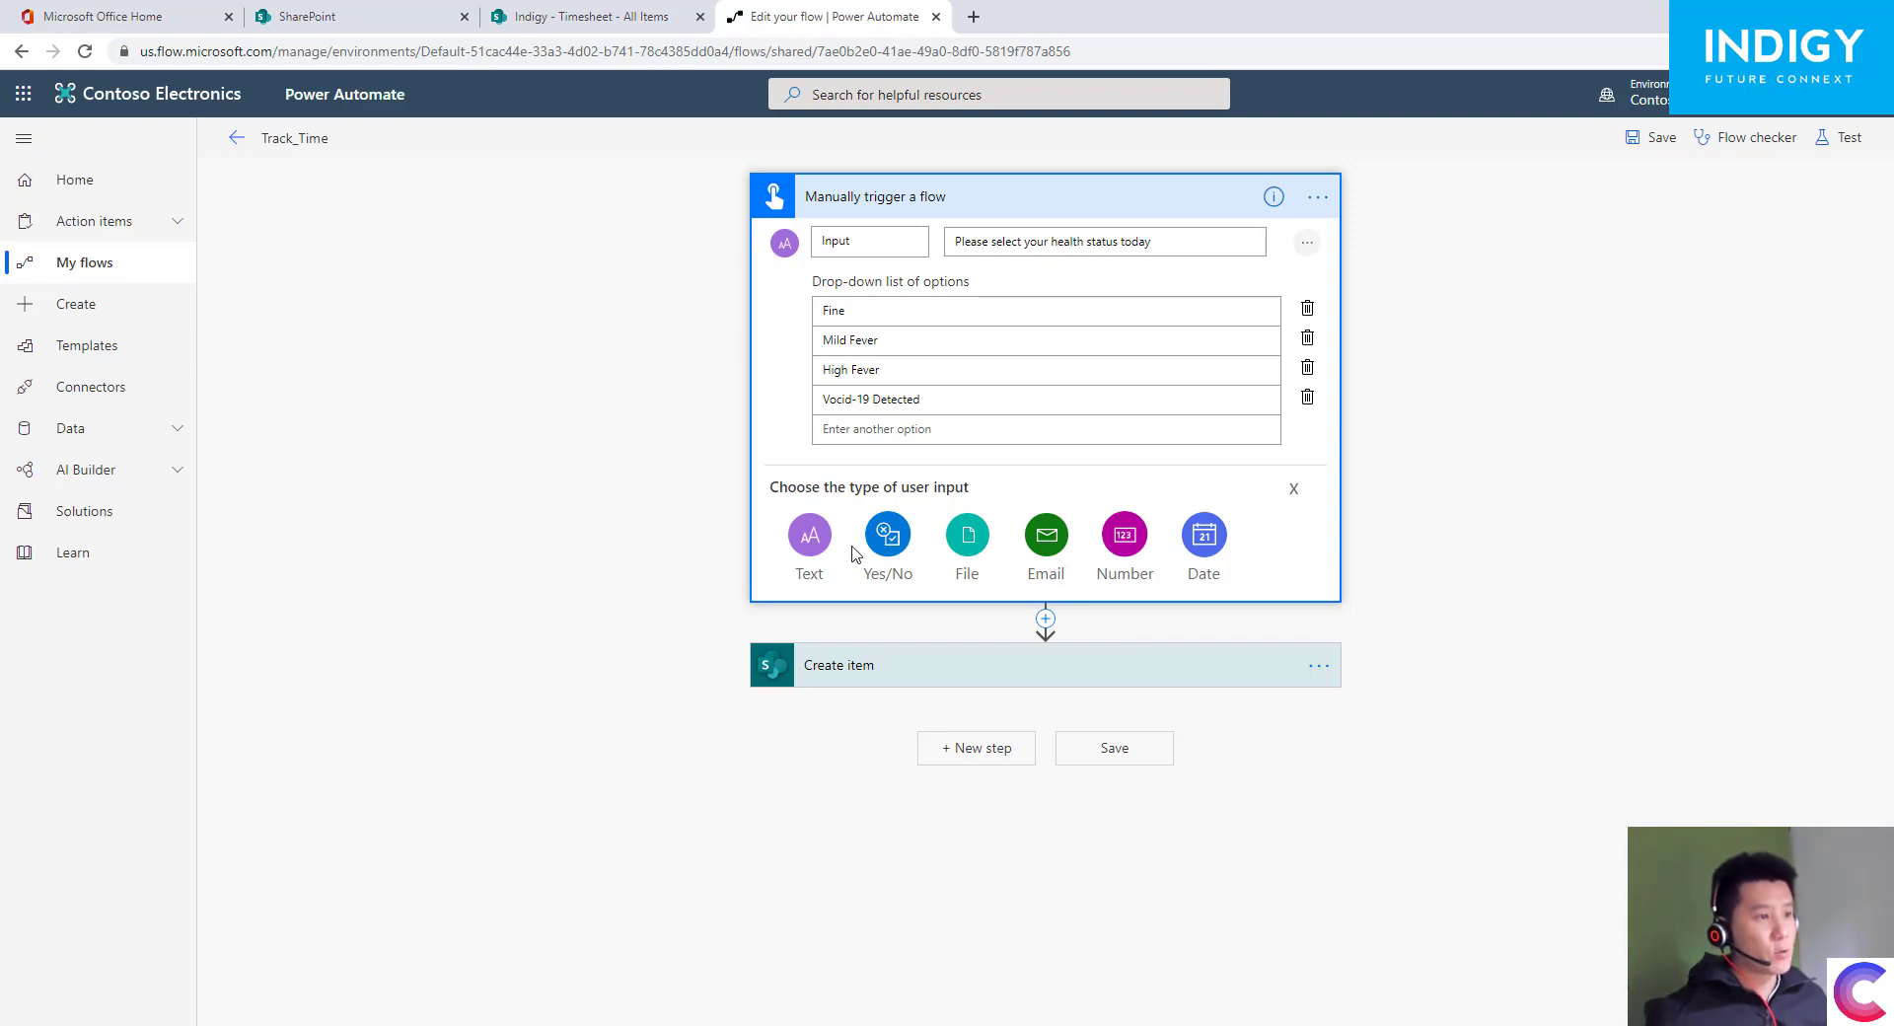
{"action": "left_click", "coordinate": [822, 541]}
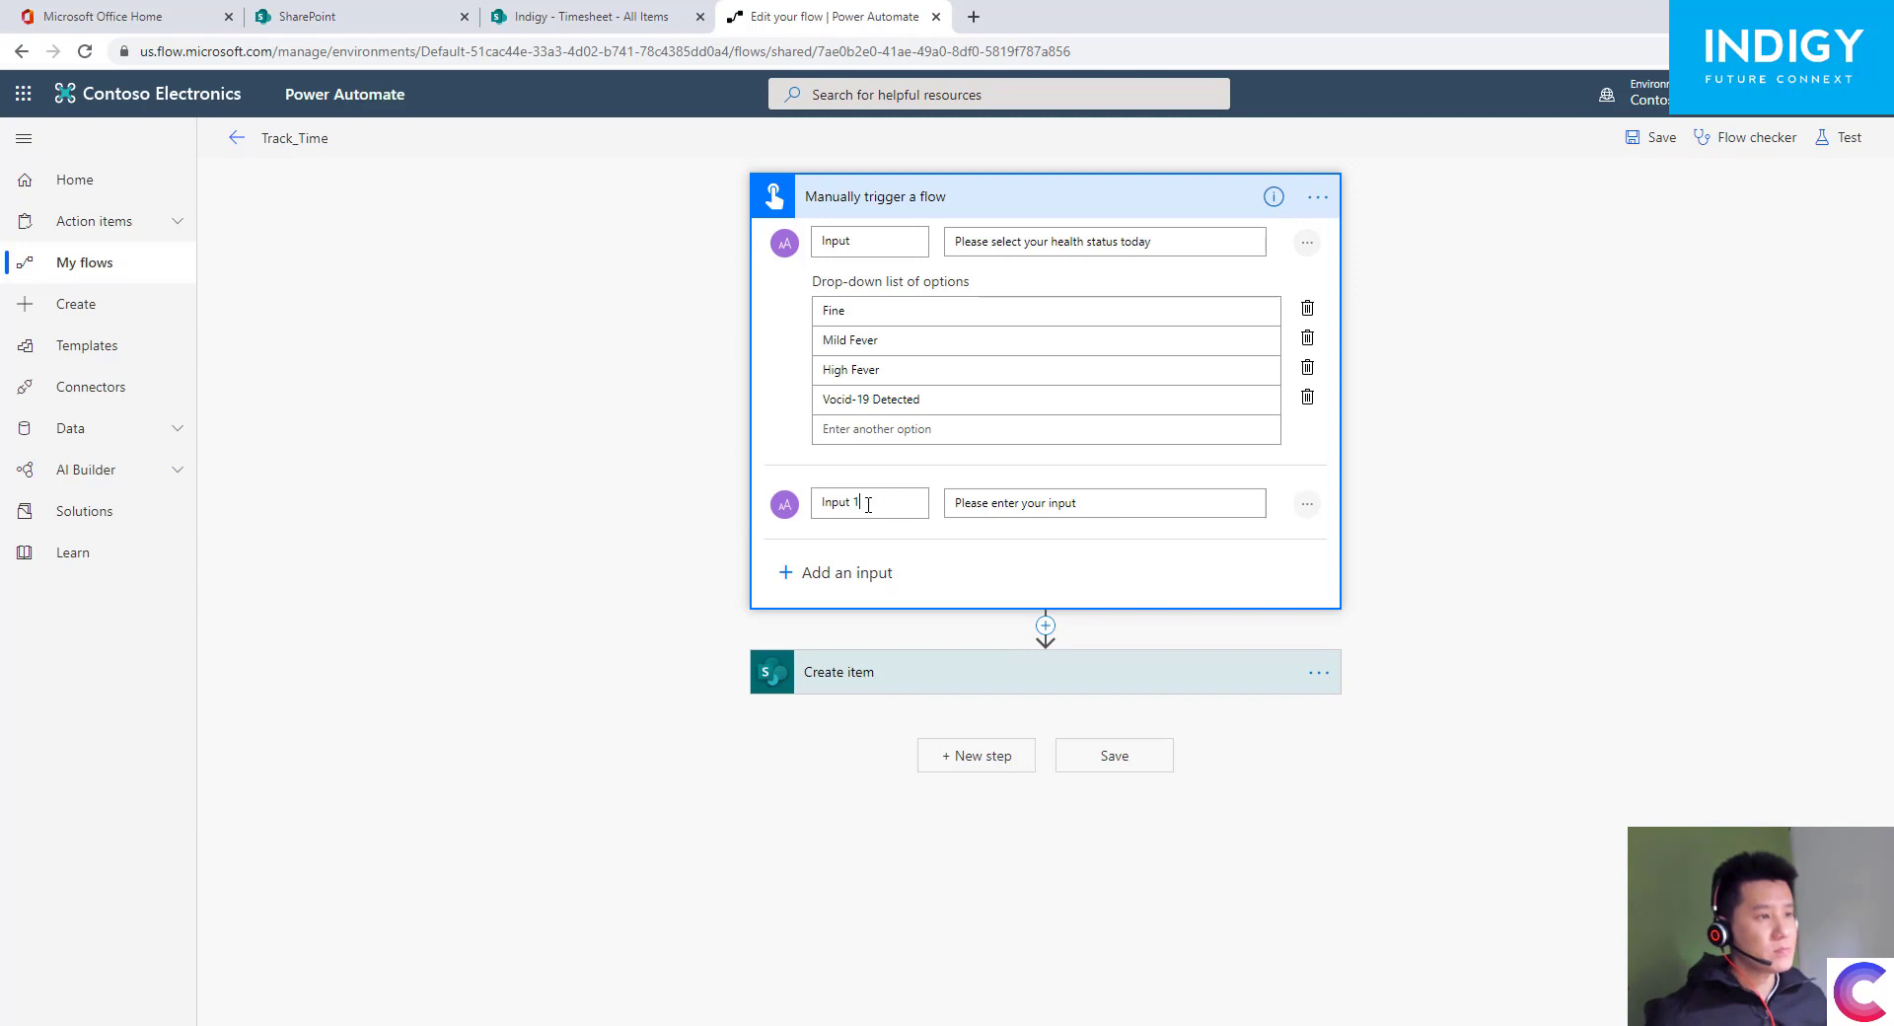
{"action": "left_click_drag", "start_coordinate": [868, 504], "coordinate": [768, 518]}
{"action": "type", "text": "Note"}
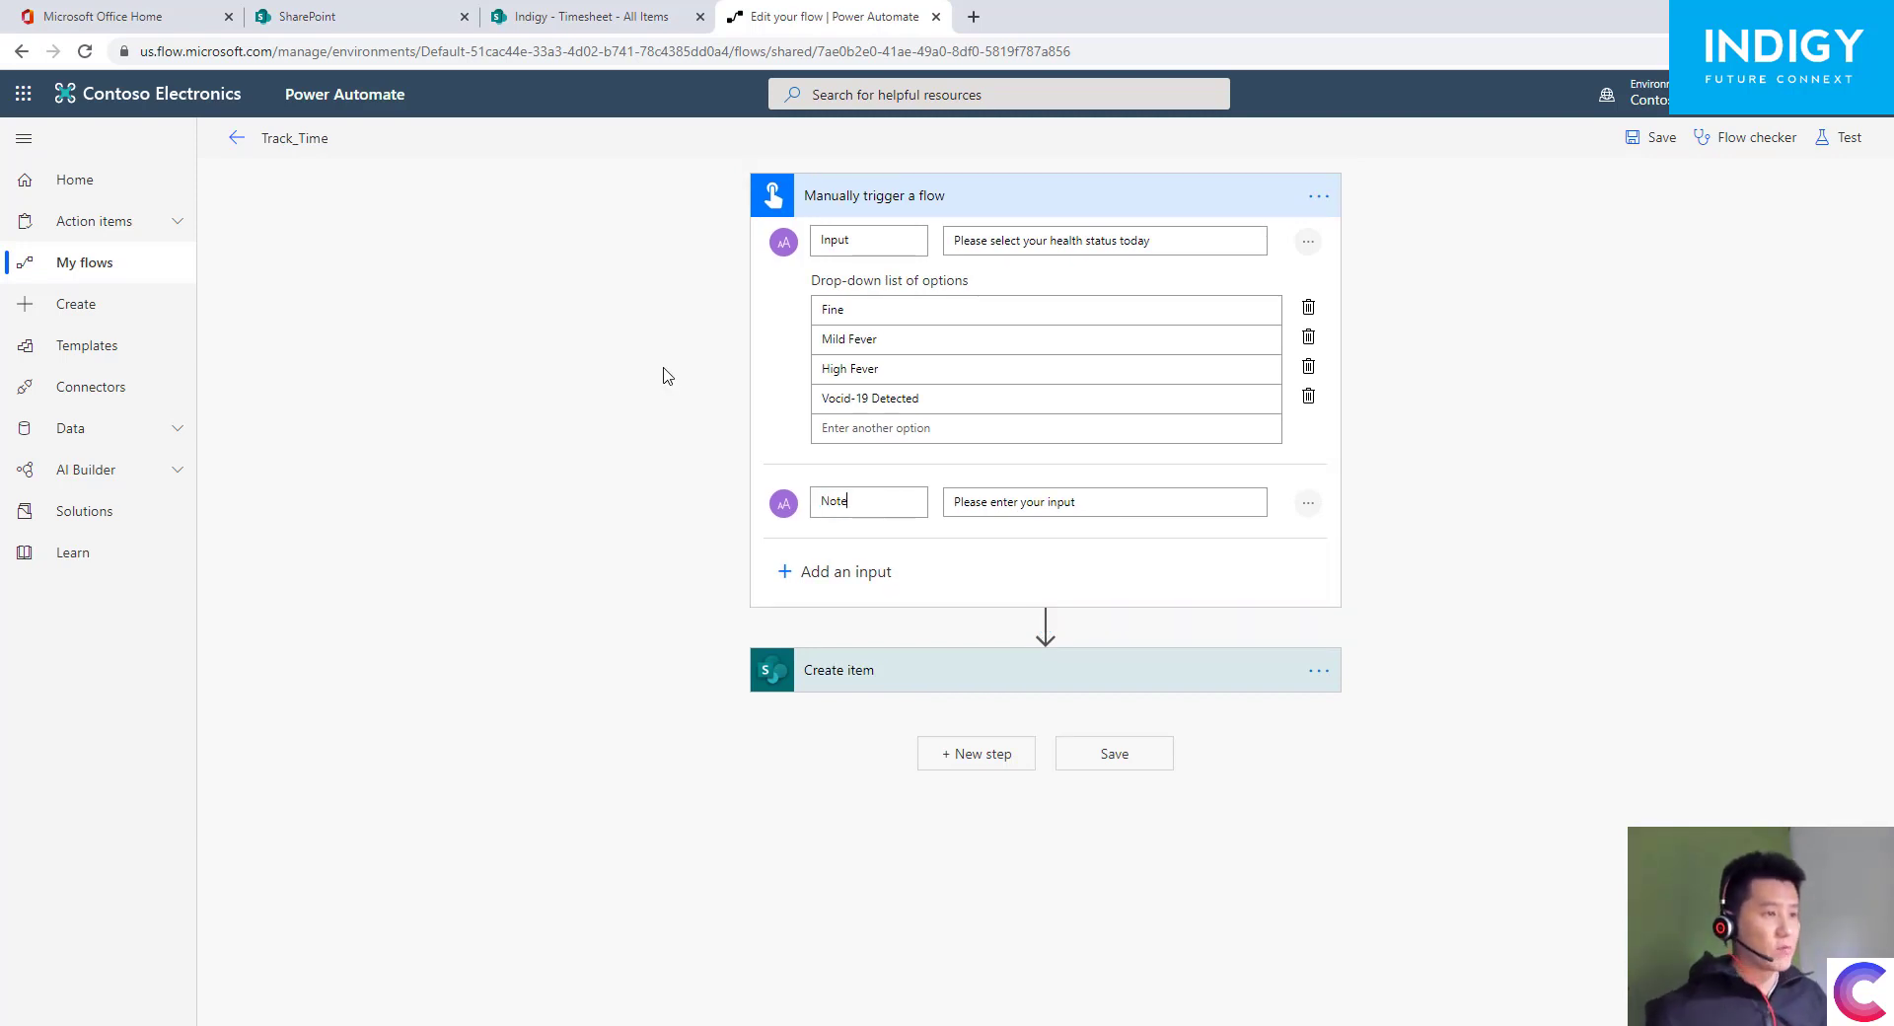
{"action": "left_click", "coordinate": [1307, 503]}
{"action": "left_click", "coordinate": [1269, 588]}
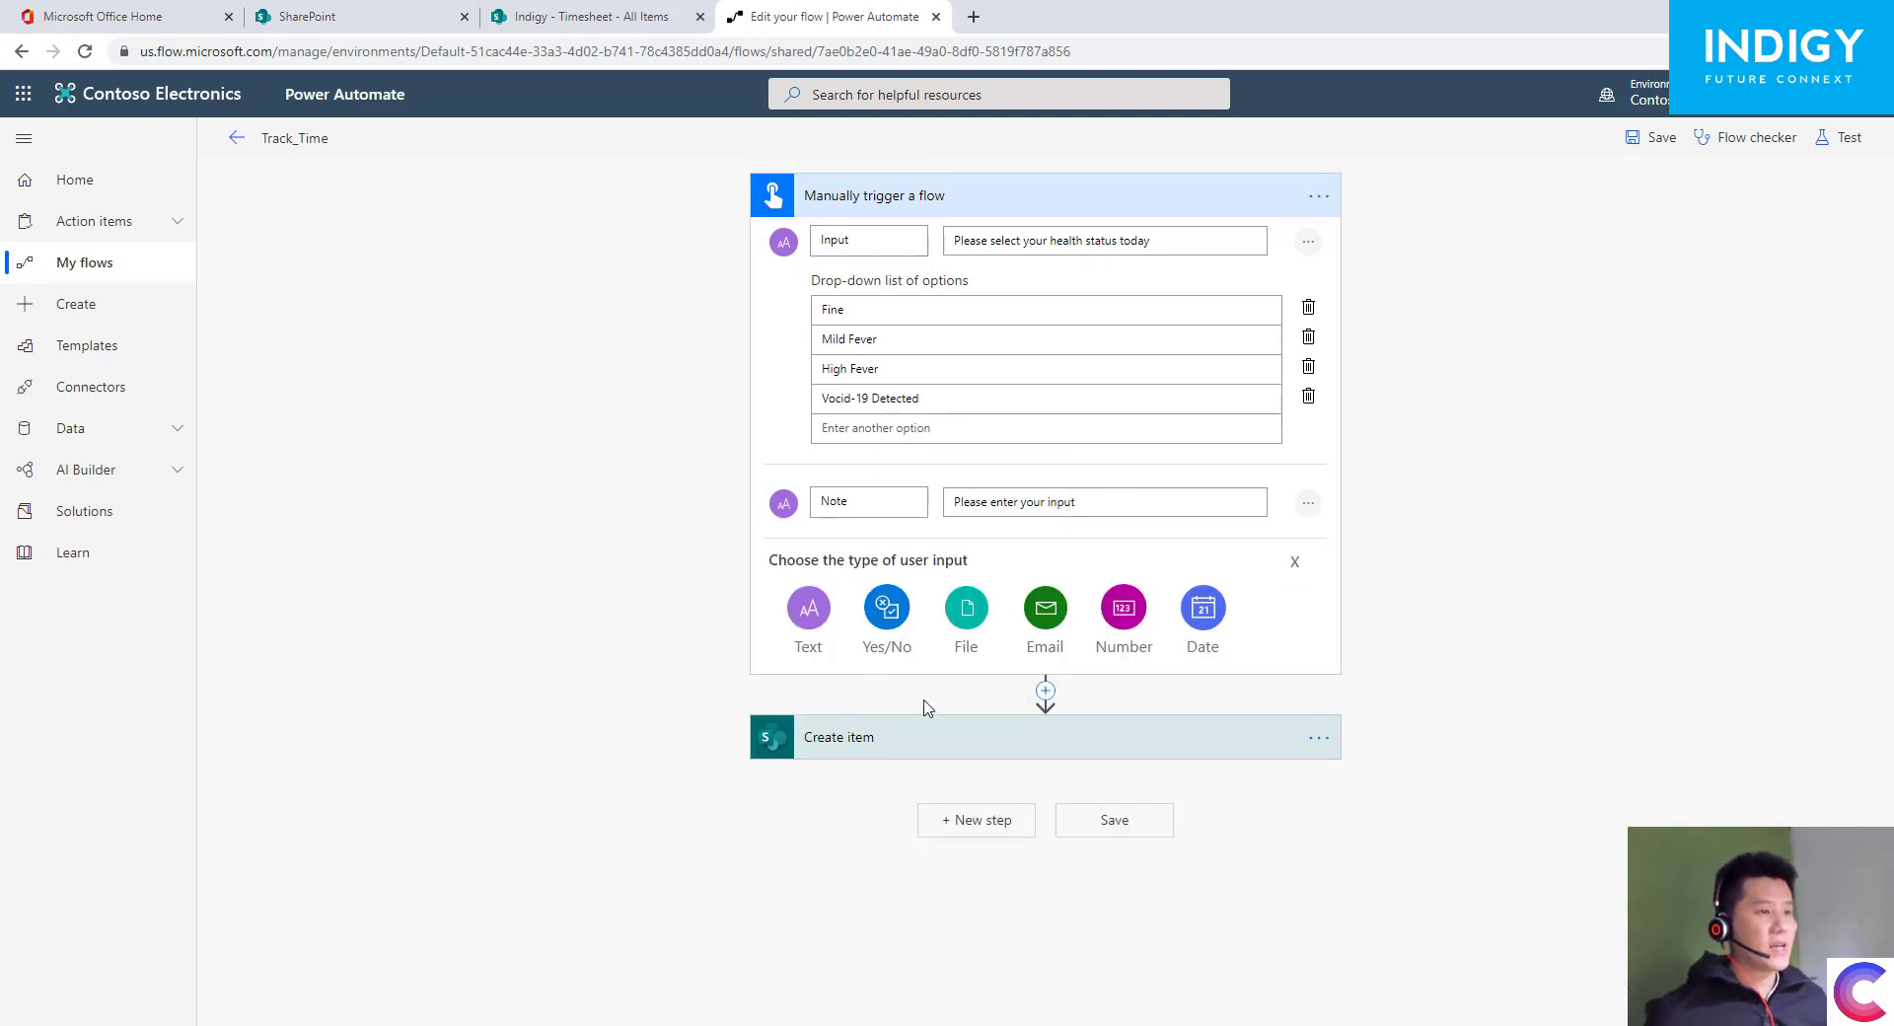
- Compare the fields of the Create item action, including its advanced options, with the columns of the SharePoint Timesheet list
{"action": "left_click", "coordinate": [898, 757]}
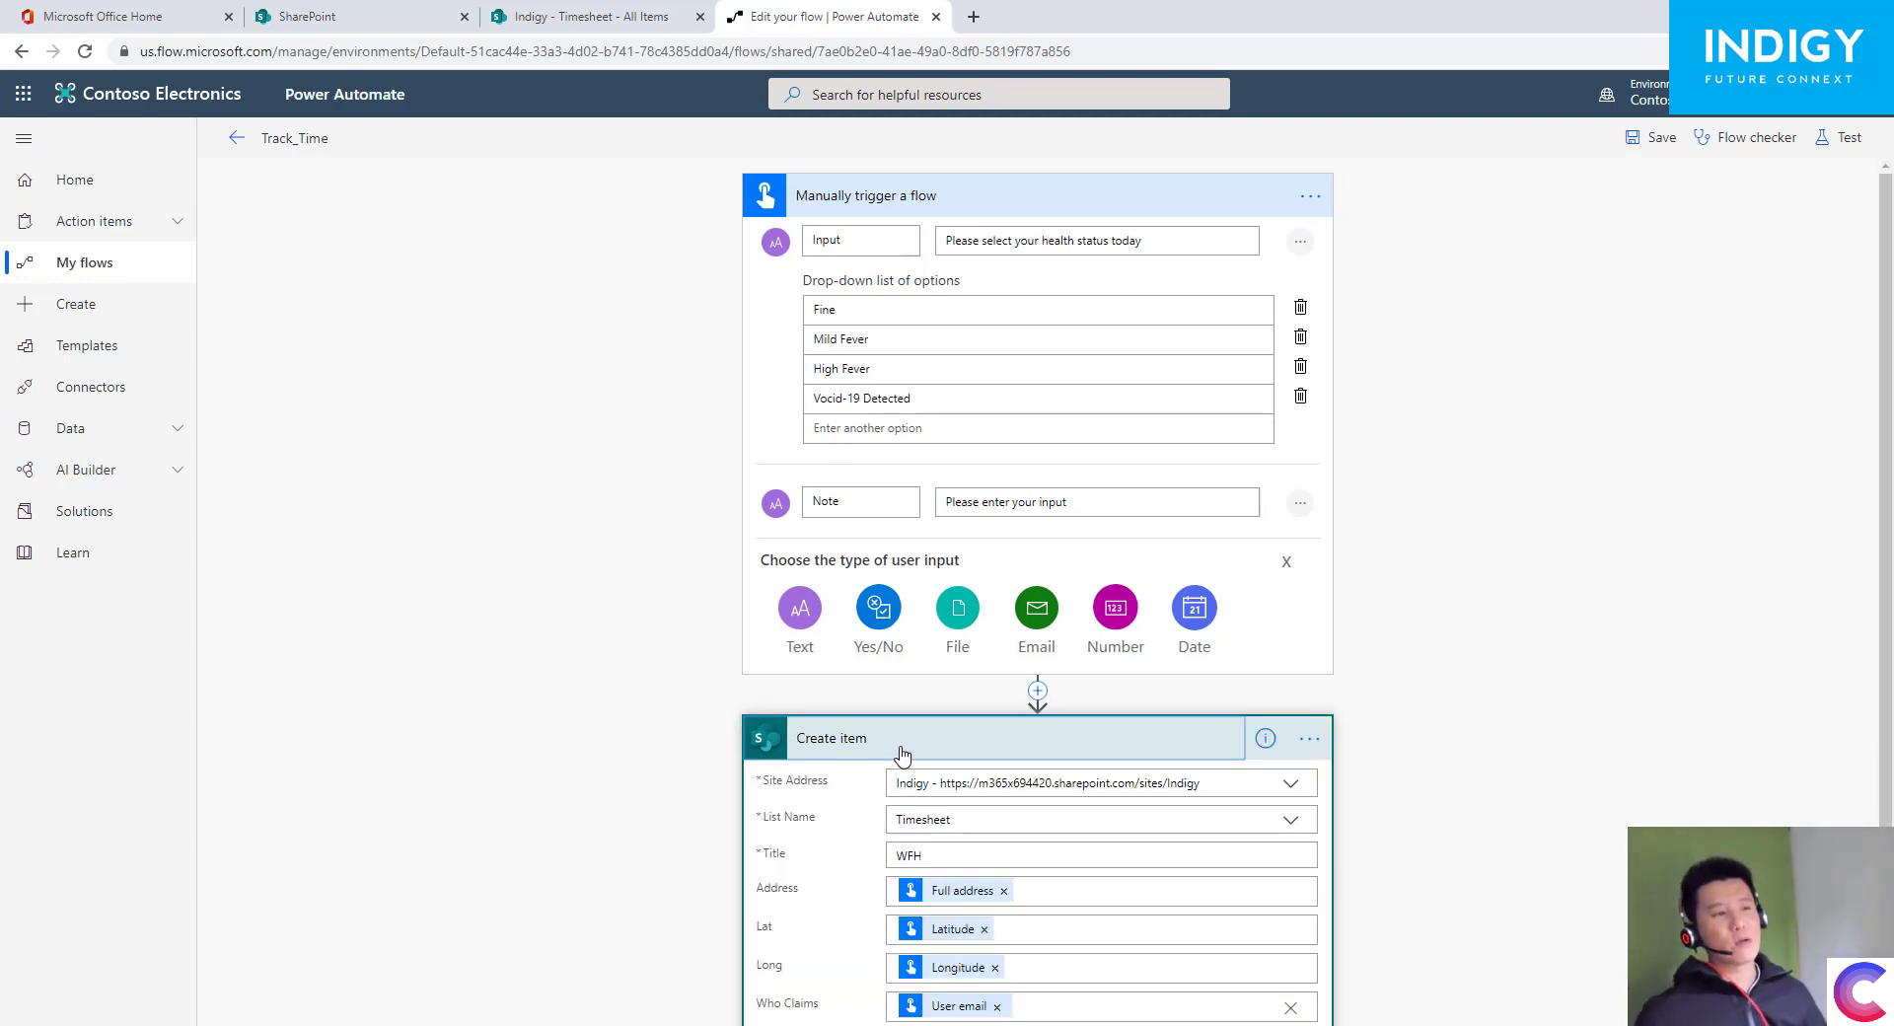
{"action": "scroll", "coordinate": [915, 713], "scroll_direction": "down", "scroll_amount": 2}
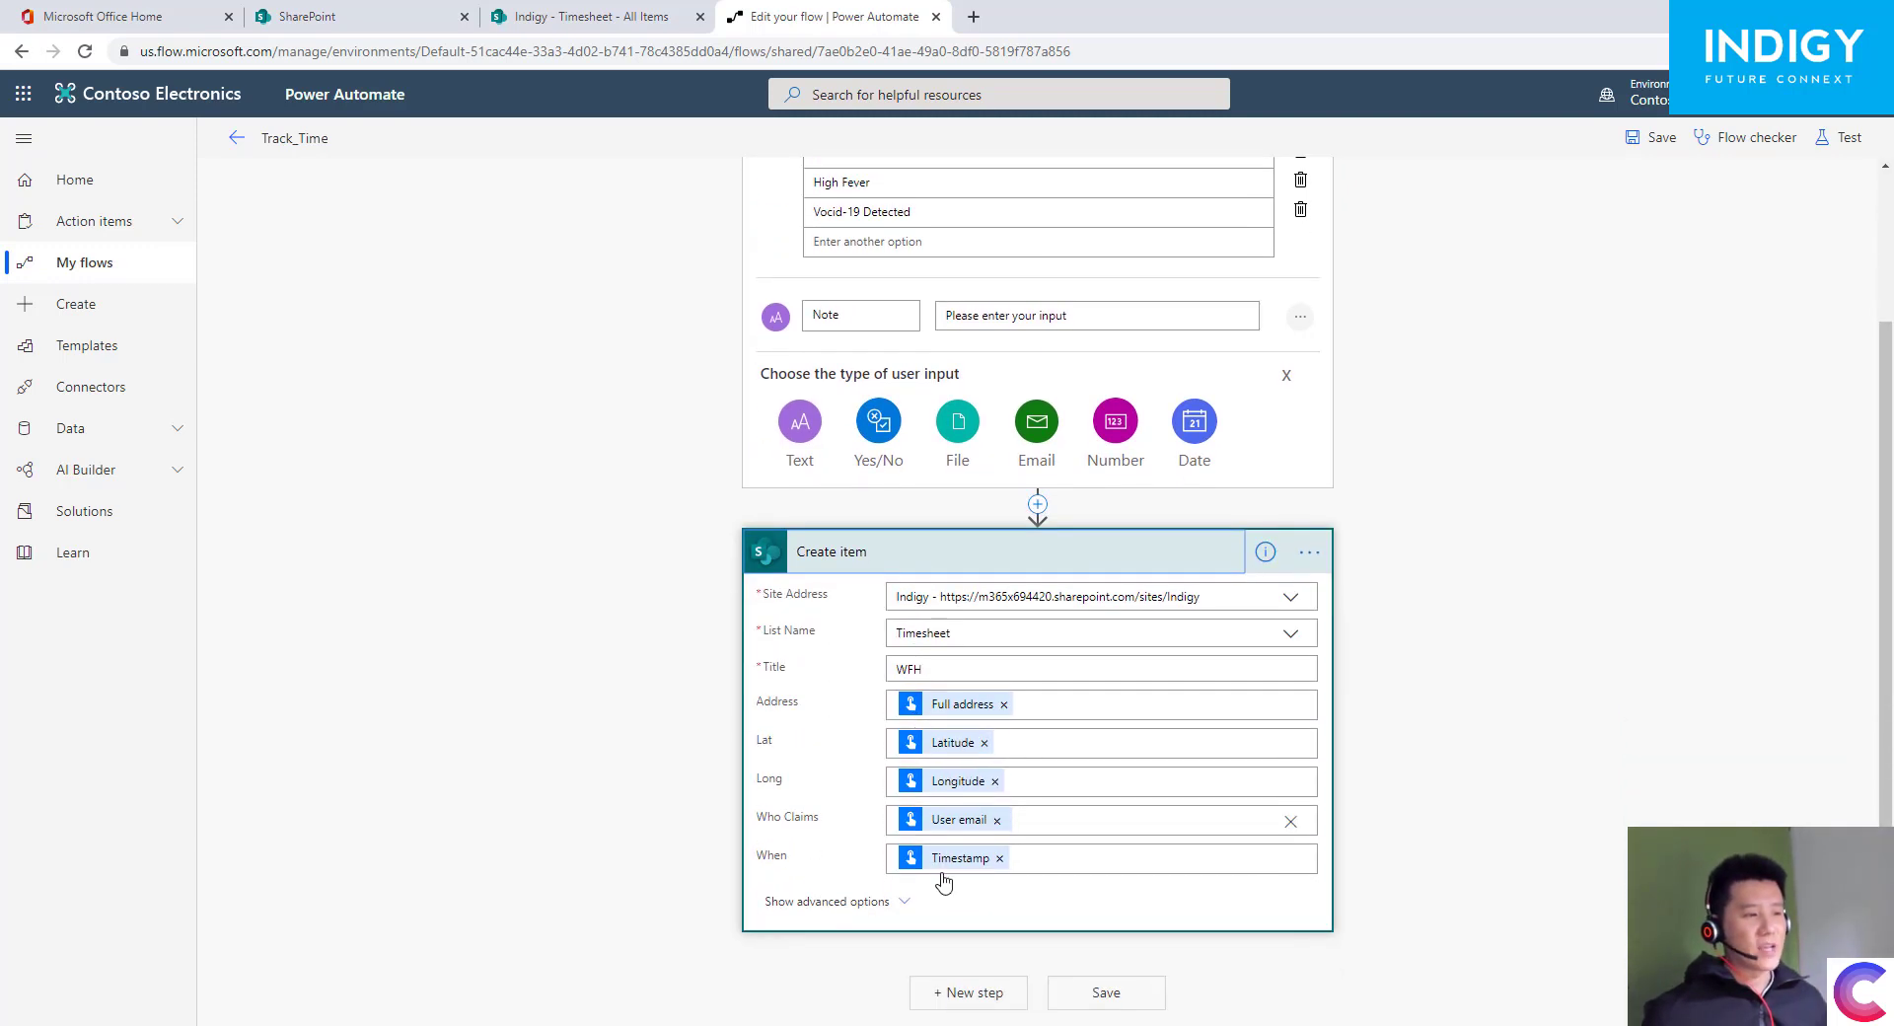
{"action": "left_click", "coordinate": [860, 901]}
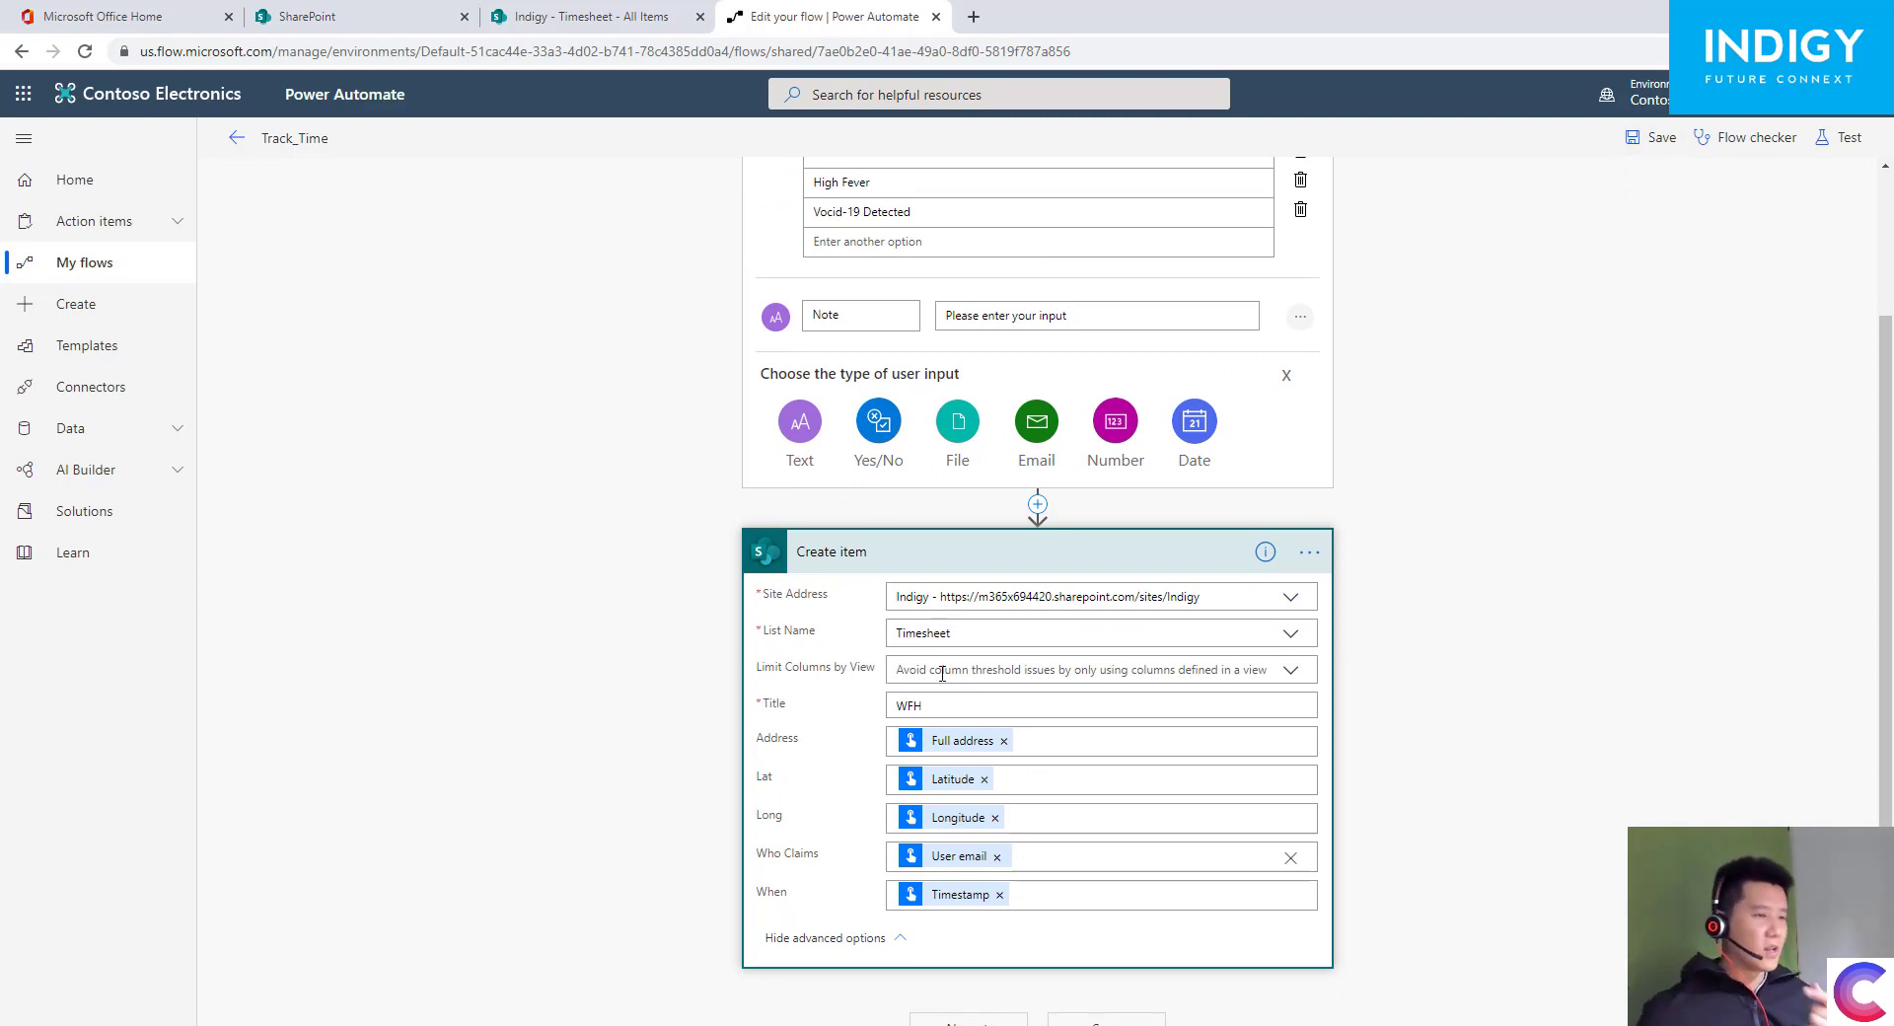
{"action": "left_click", "coordinate": [592, 15]}
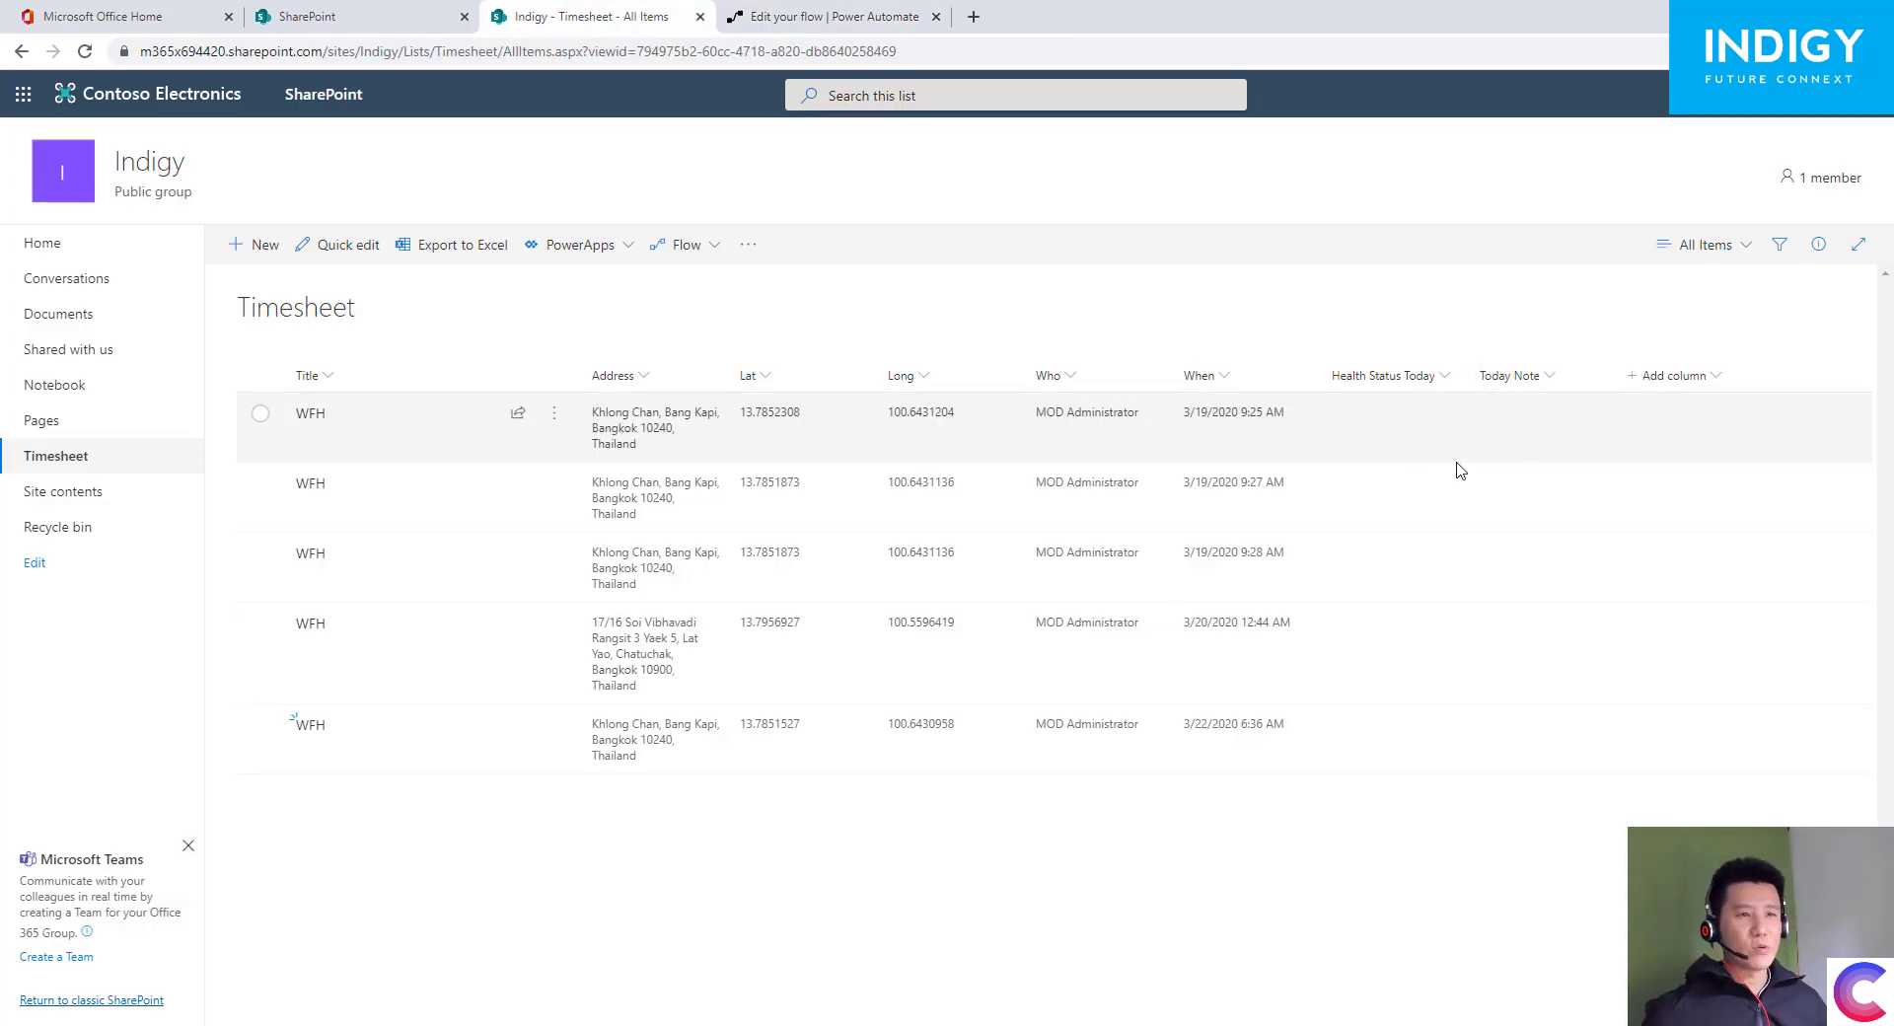
{"action": "left_click", "coordinate": [837, 12]}
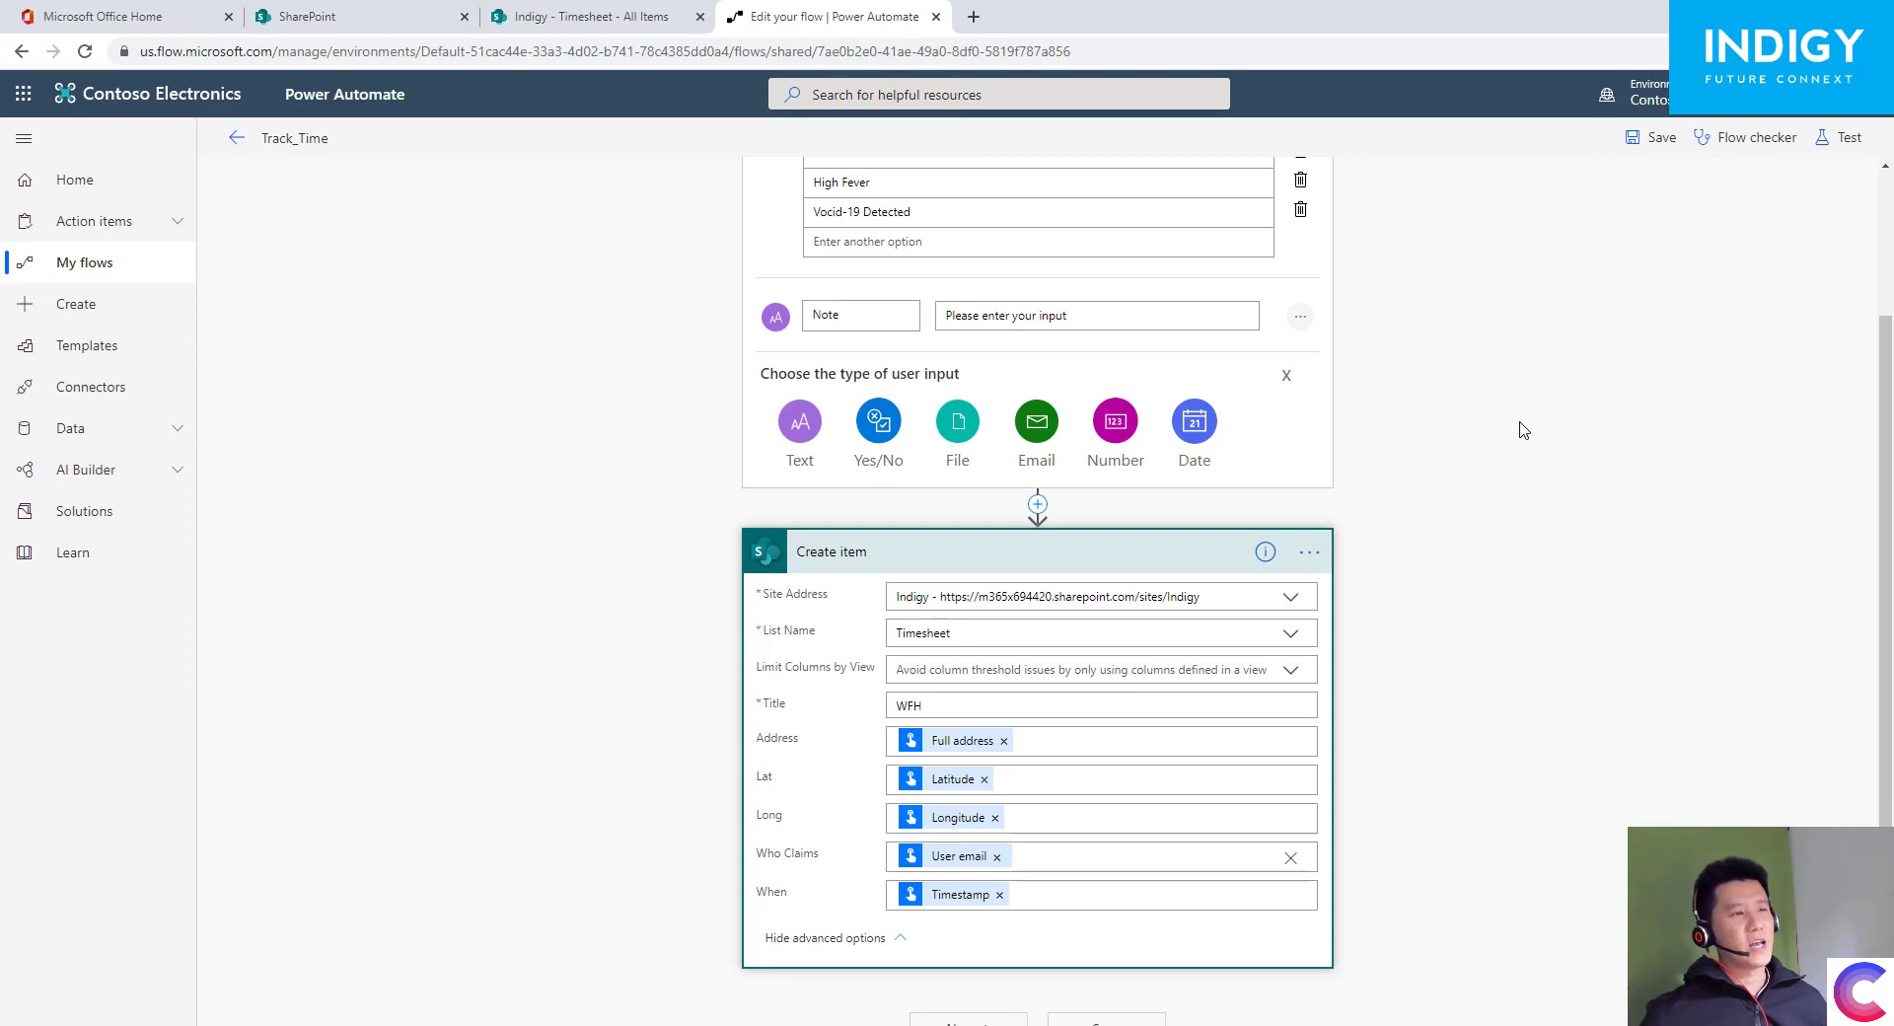
{"action": "scroll", "coordinate": [1488, 546], "scroll_direction": "up", "scroll_amount": 2}
{"action": "scroll", "coordinate": [1471, 622], "scroll_direction": "down", "scroll_amount": 3}
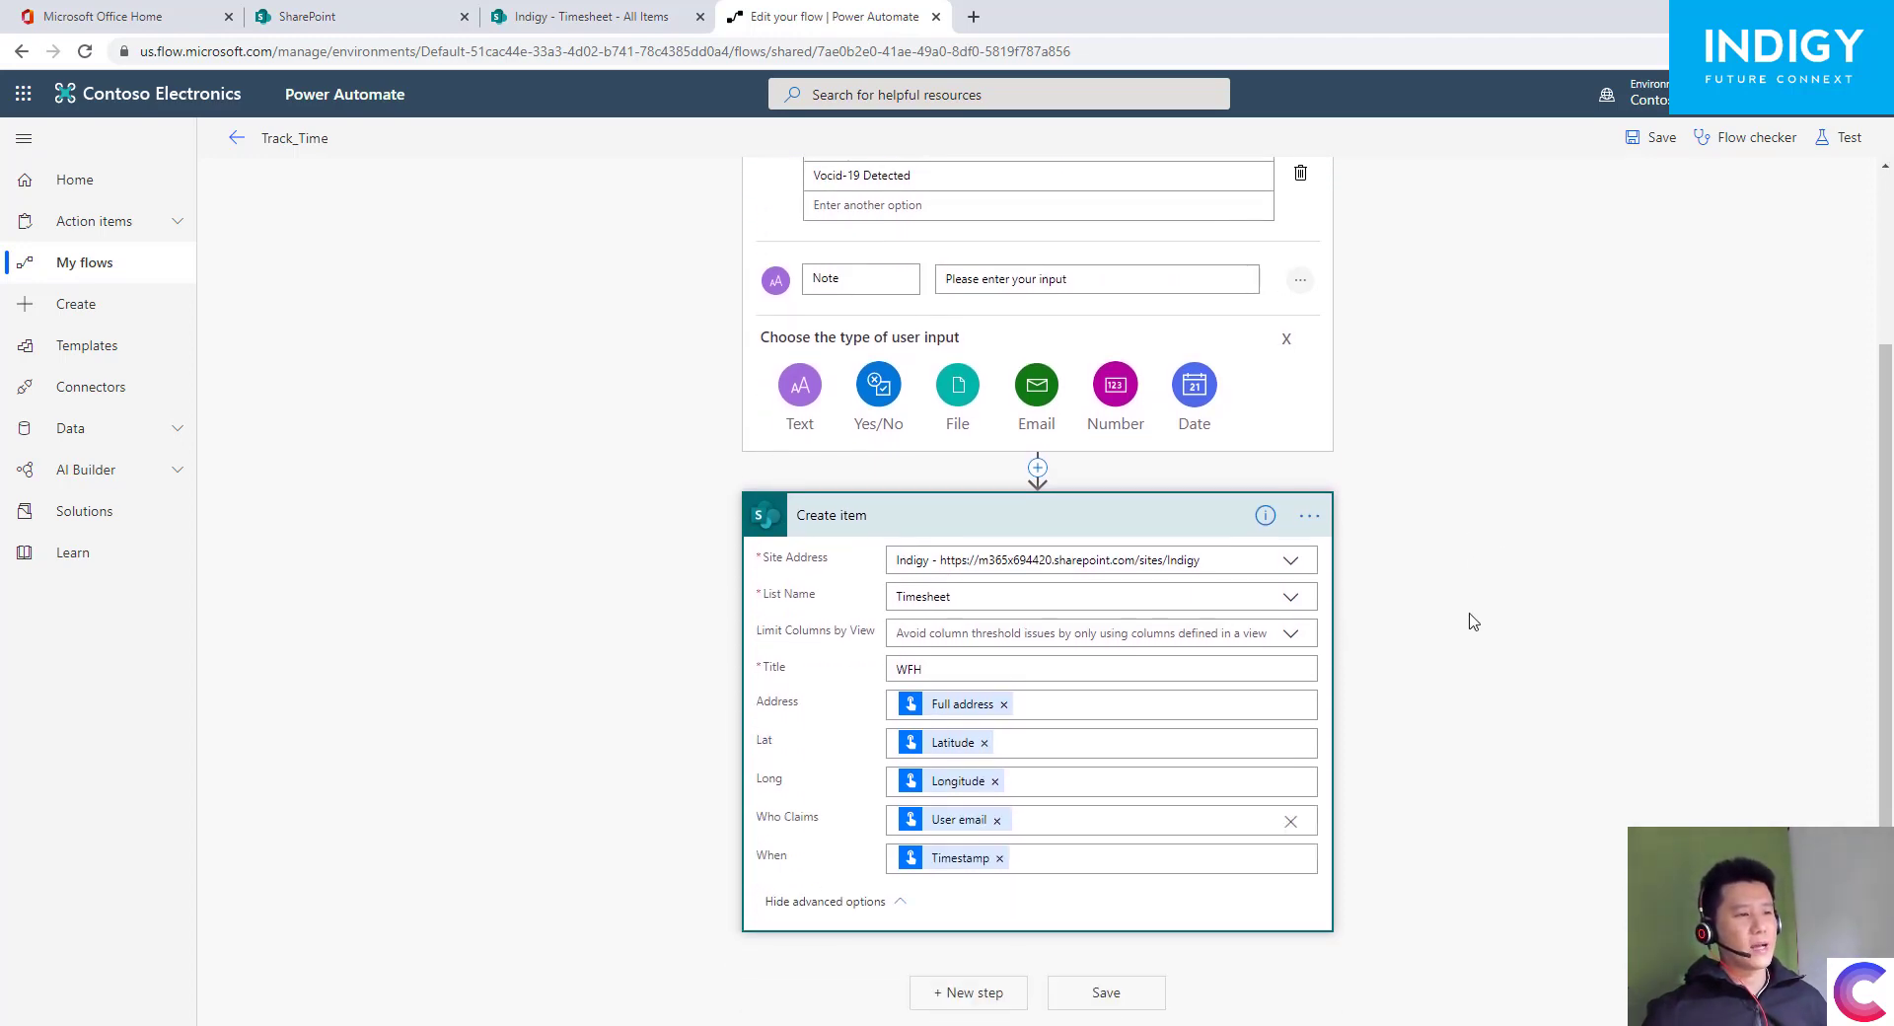
{"action": "left_click", "coordinate": [592, 16]}
{"action": "left_click", "coordinate": [896, 11]}
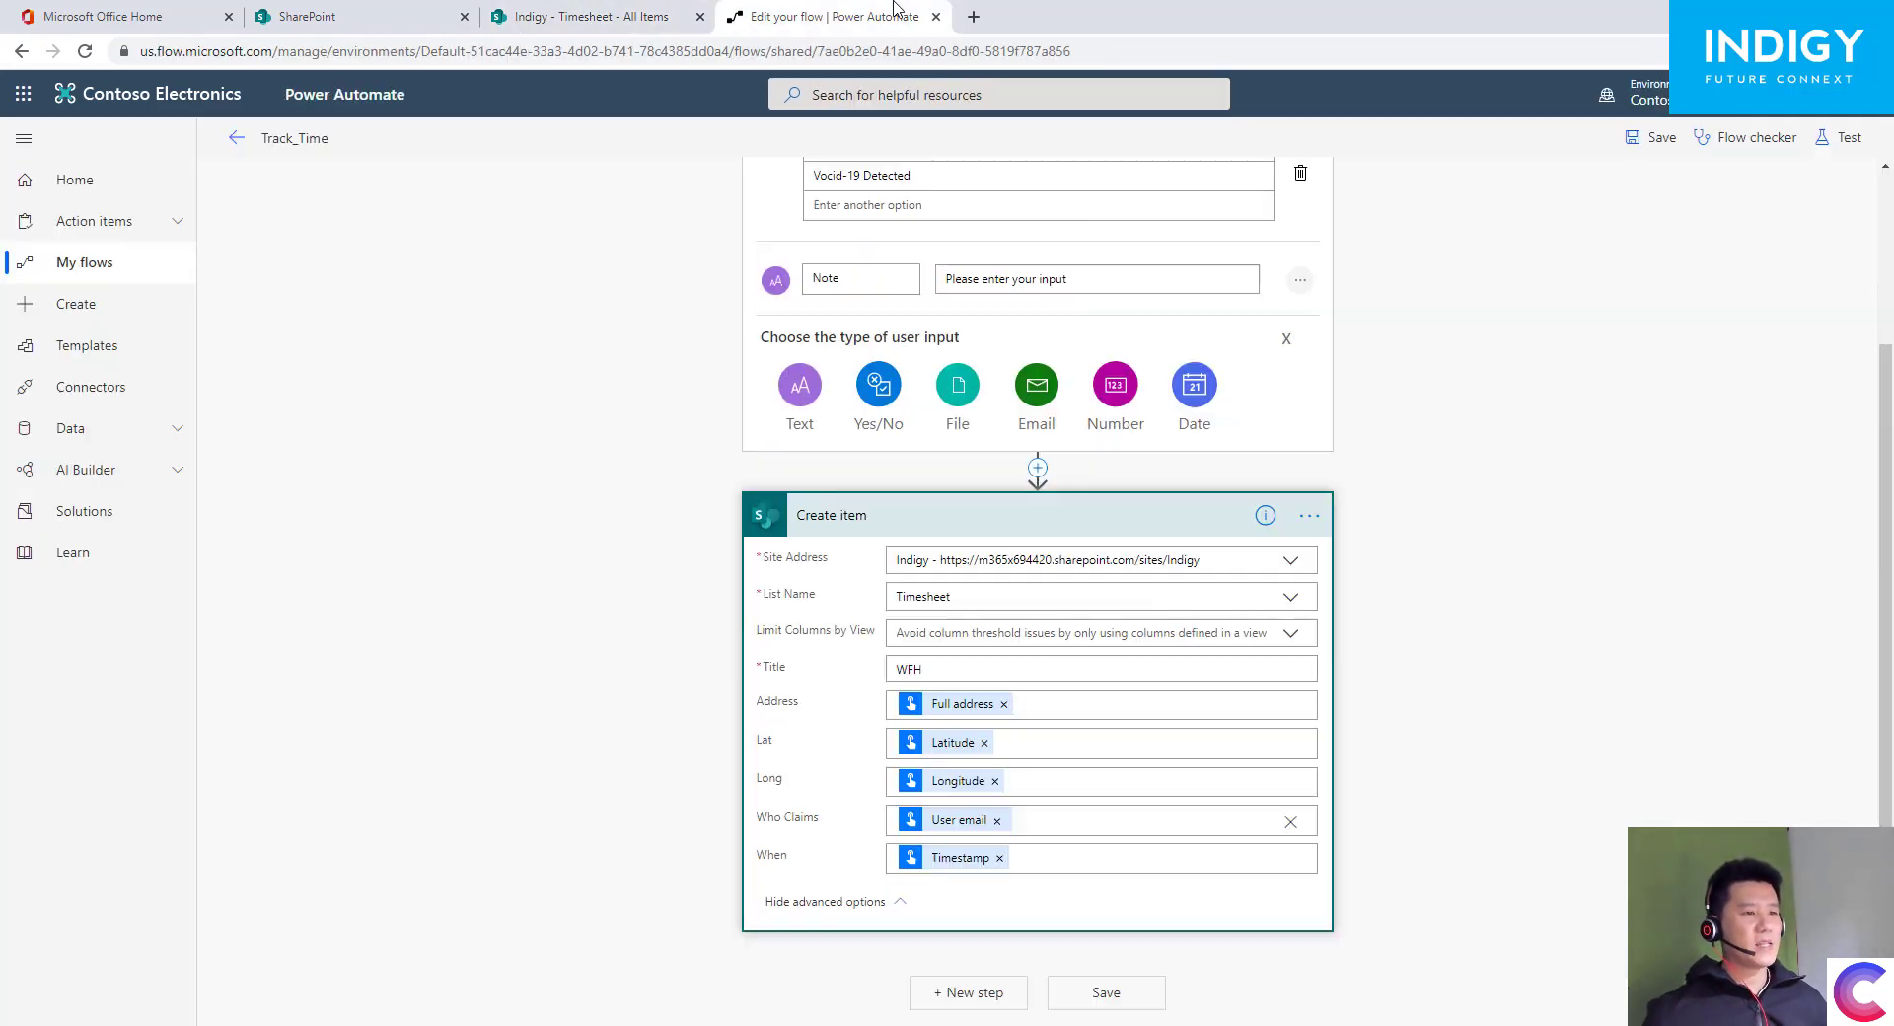
{"action": "scroll", "coordinate": [1352, 444], "scroll_direction": "up", "scroll_amount": 2}
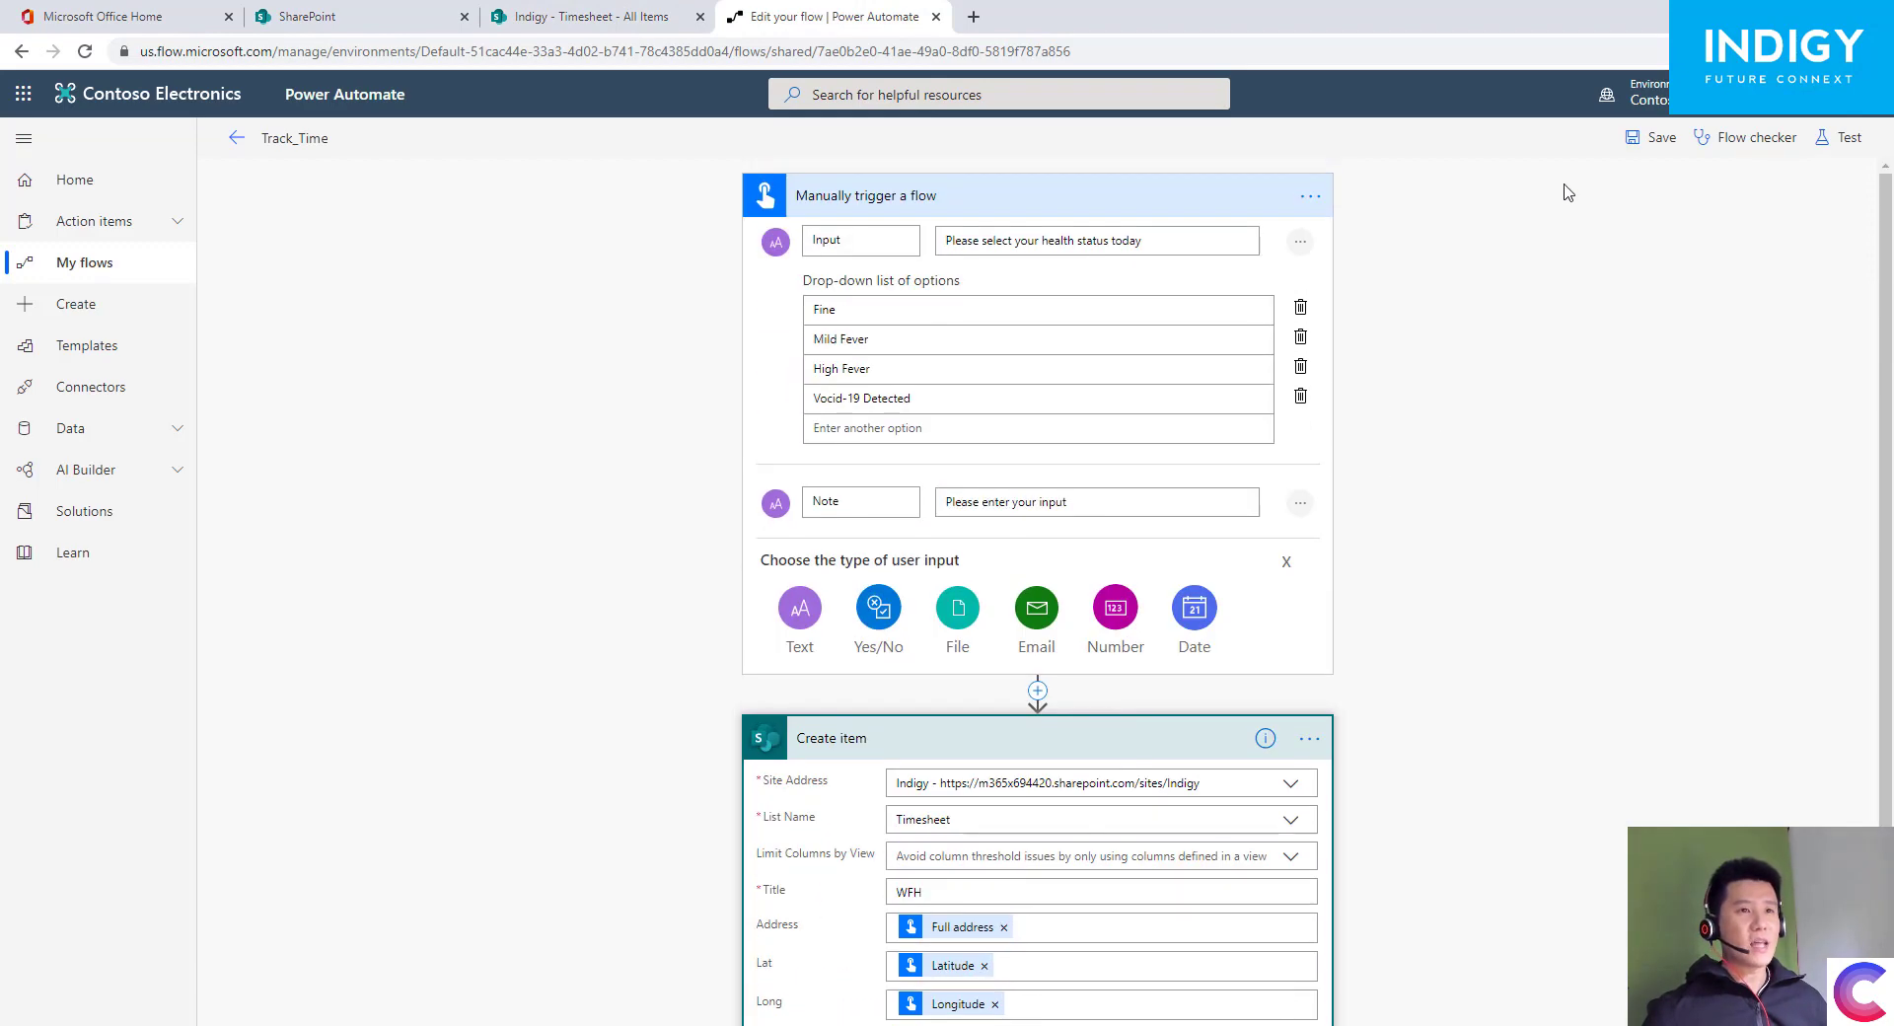
- Save and reload the flow, and switch Health Status Today Value in the Create item action to a custom value
{"action": "left_click", "coordinate": [1643, 138]}
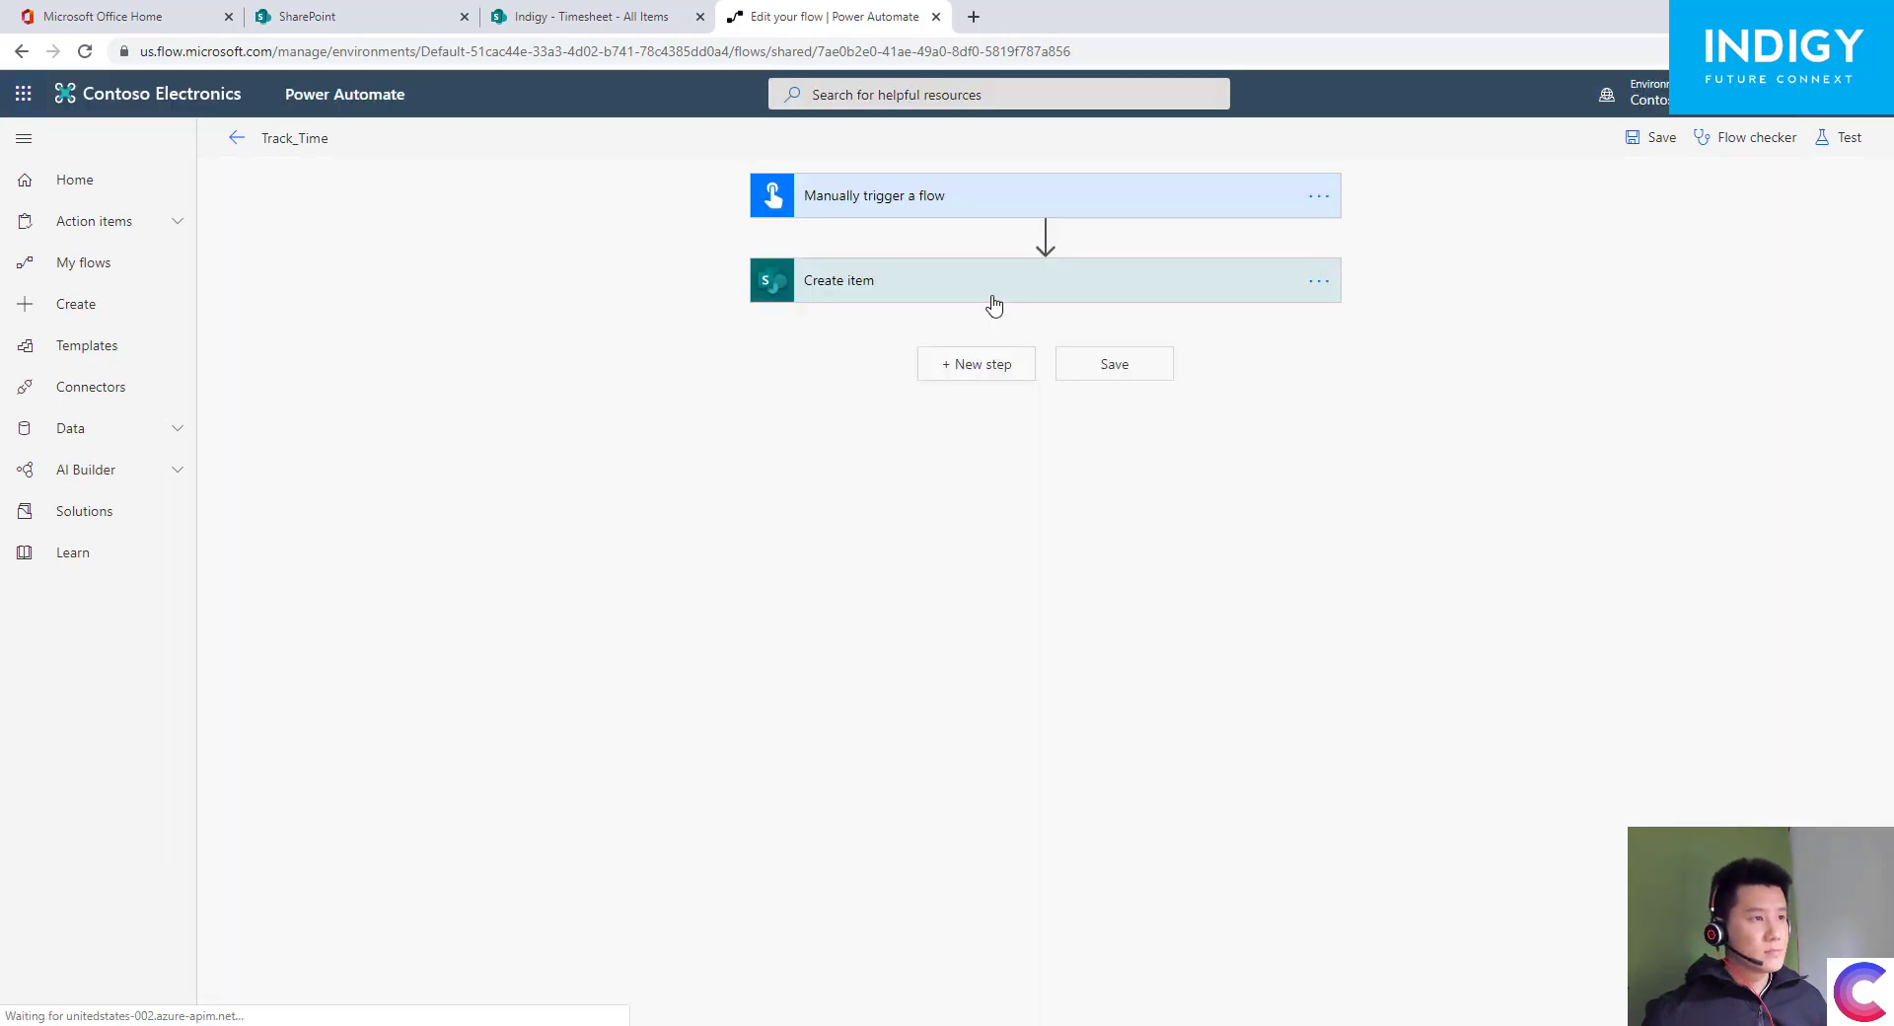
{"action": "left_click", "coordinate": [994, 305]}
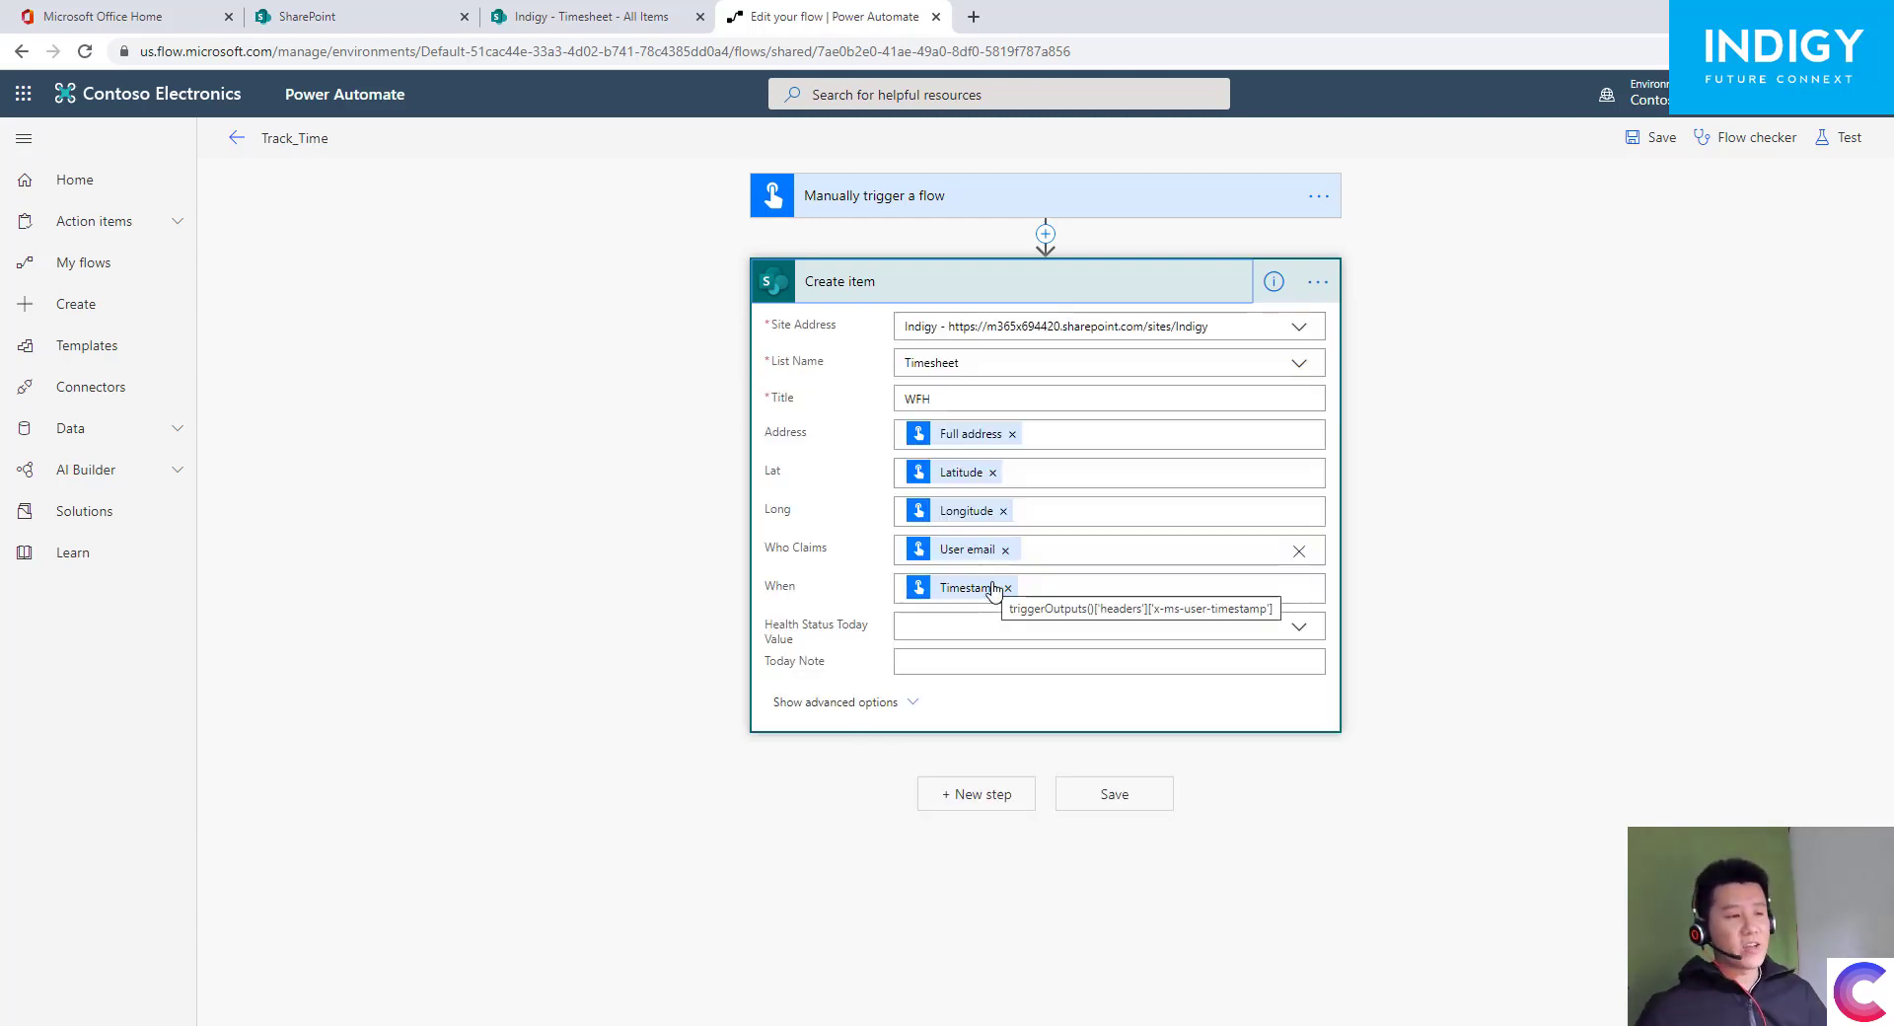
{"action": "left_click", "coordinate": [904, 619]}
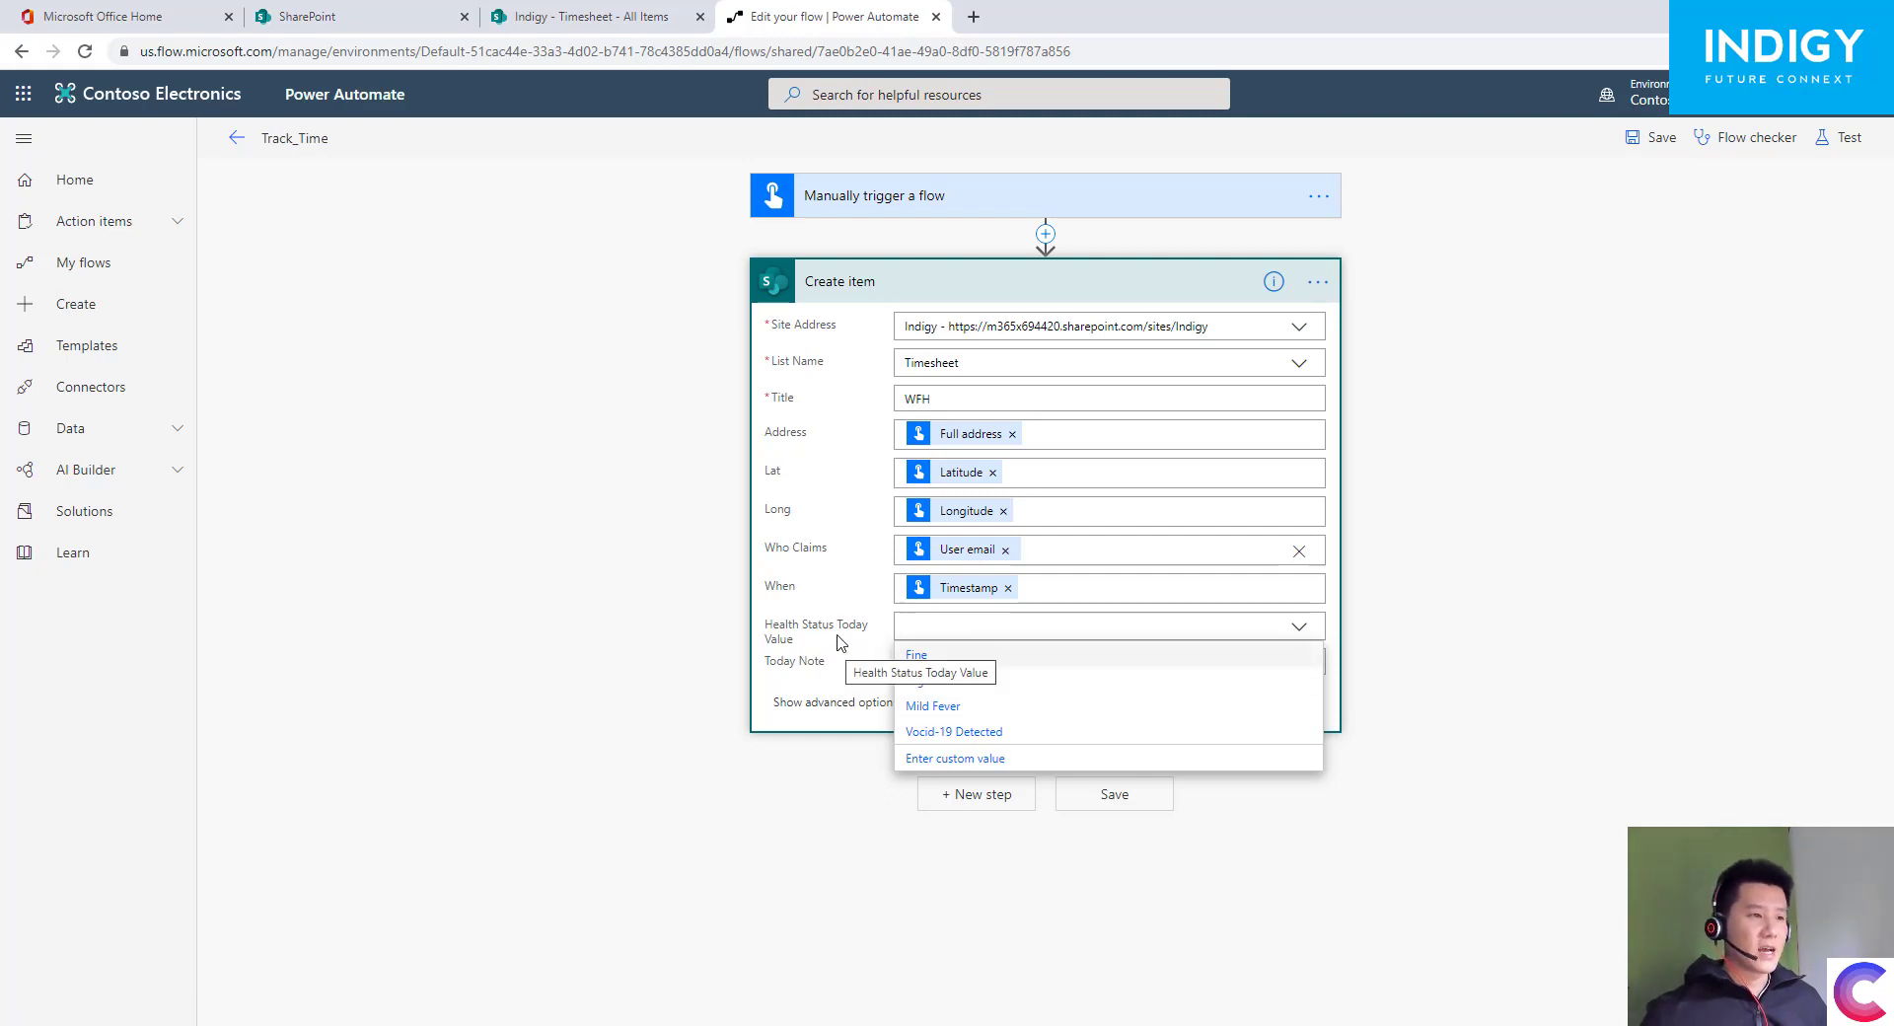
{"action": "left_click", "coordinate": [967, 762]}
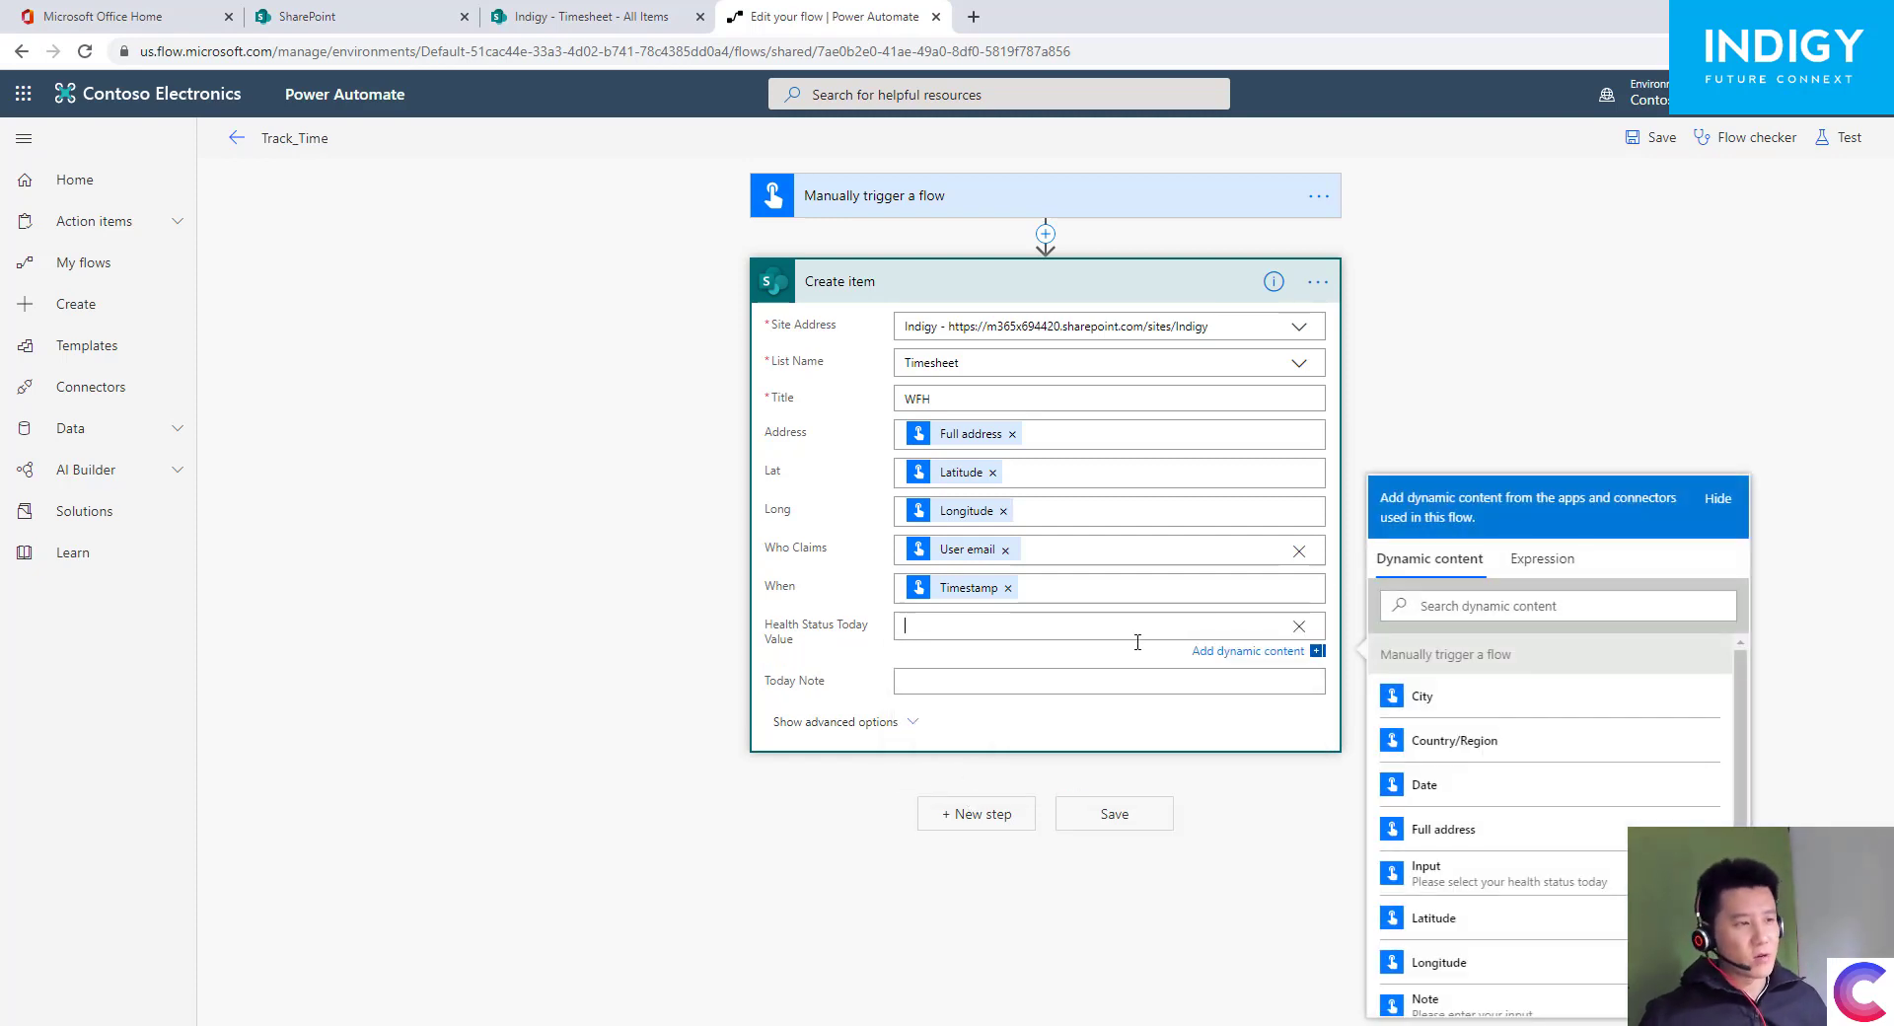
{"action": "left_click", "coordinate": [1431, 609]}
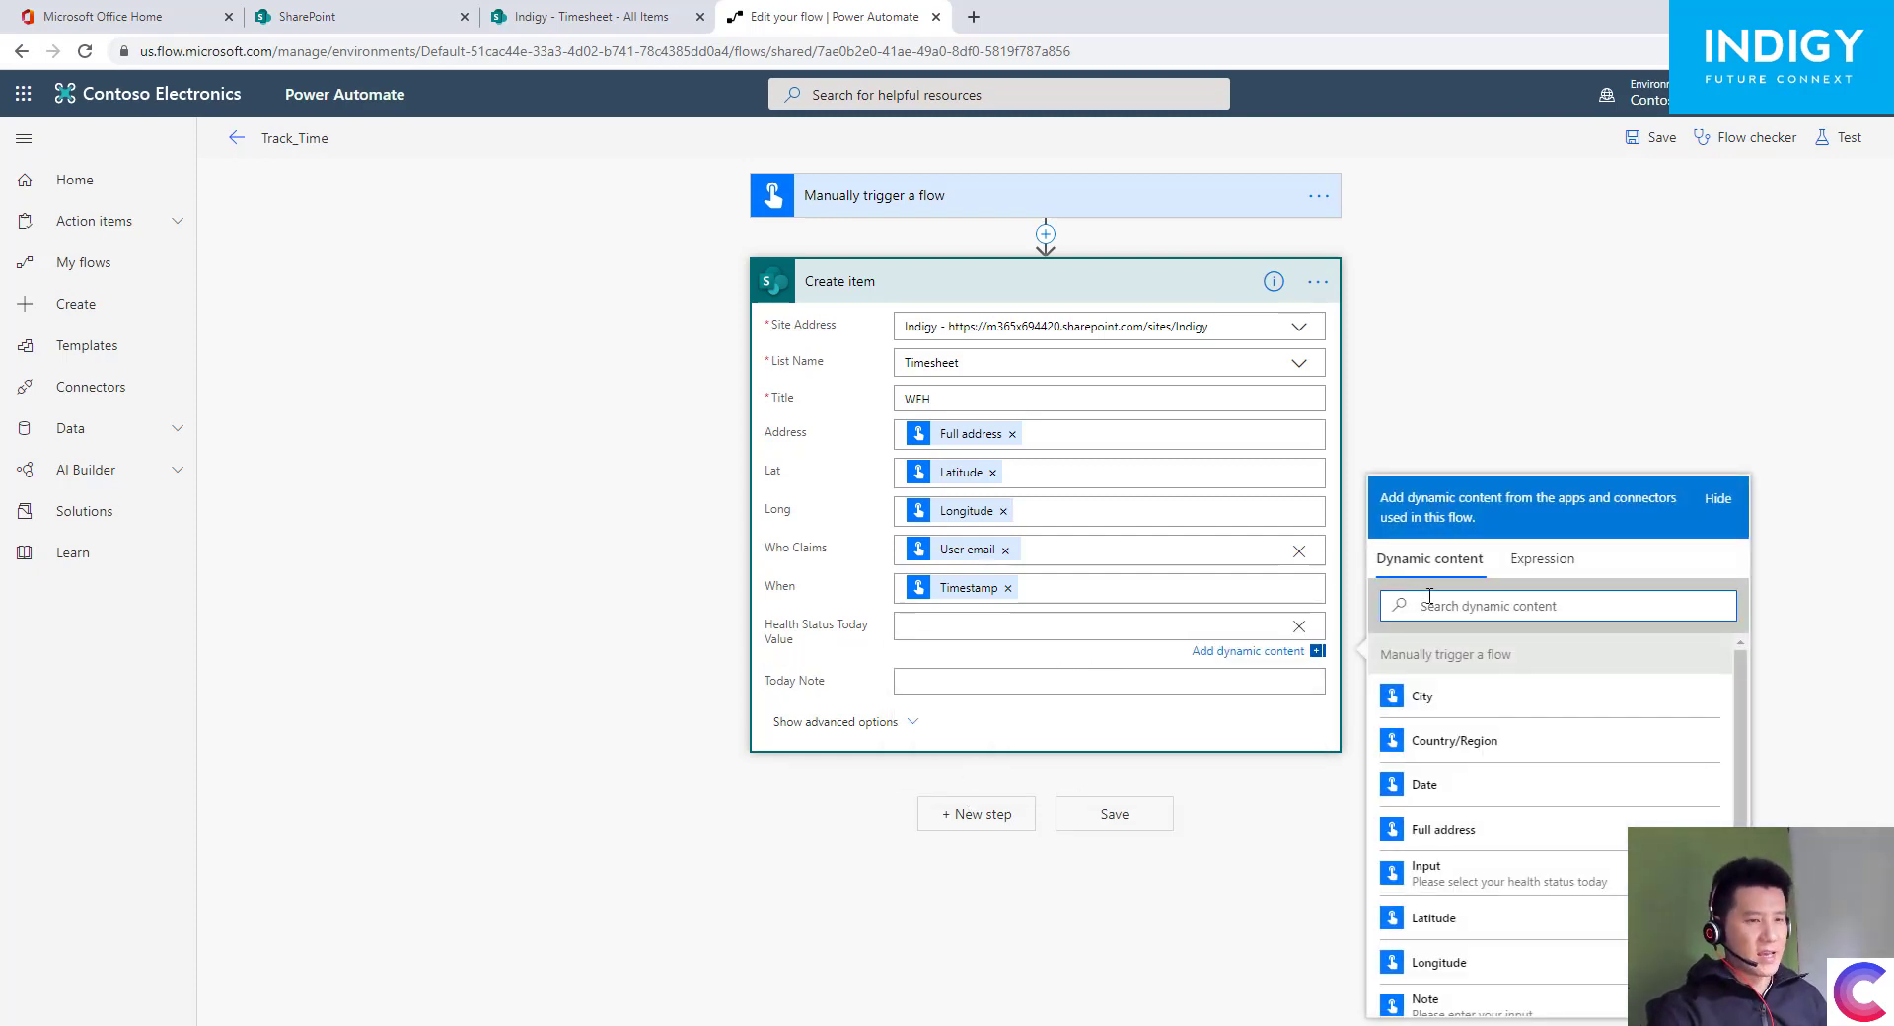
{"action": "type", "text": "inpu"}
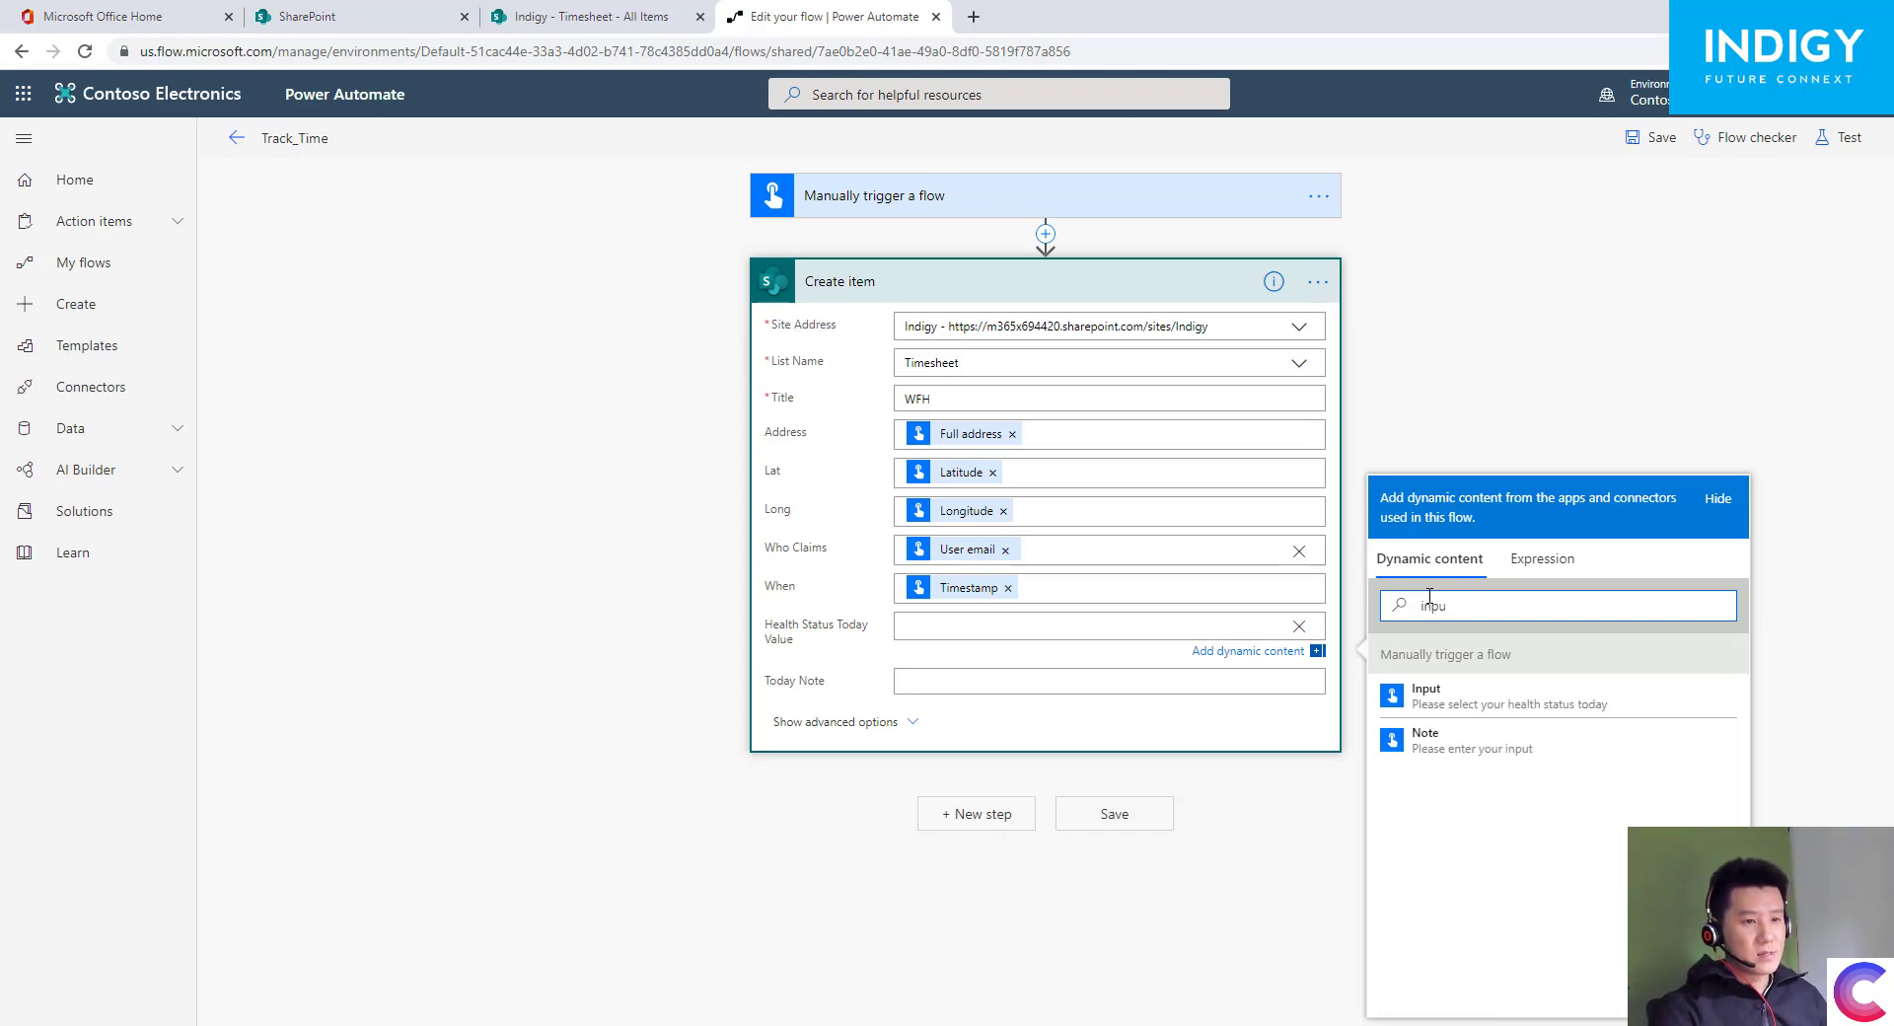
{"action": "key", "text": "ctrl+a"}
{"action": "key", "text": "BackSpace"}
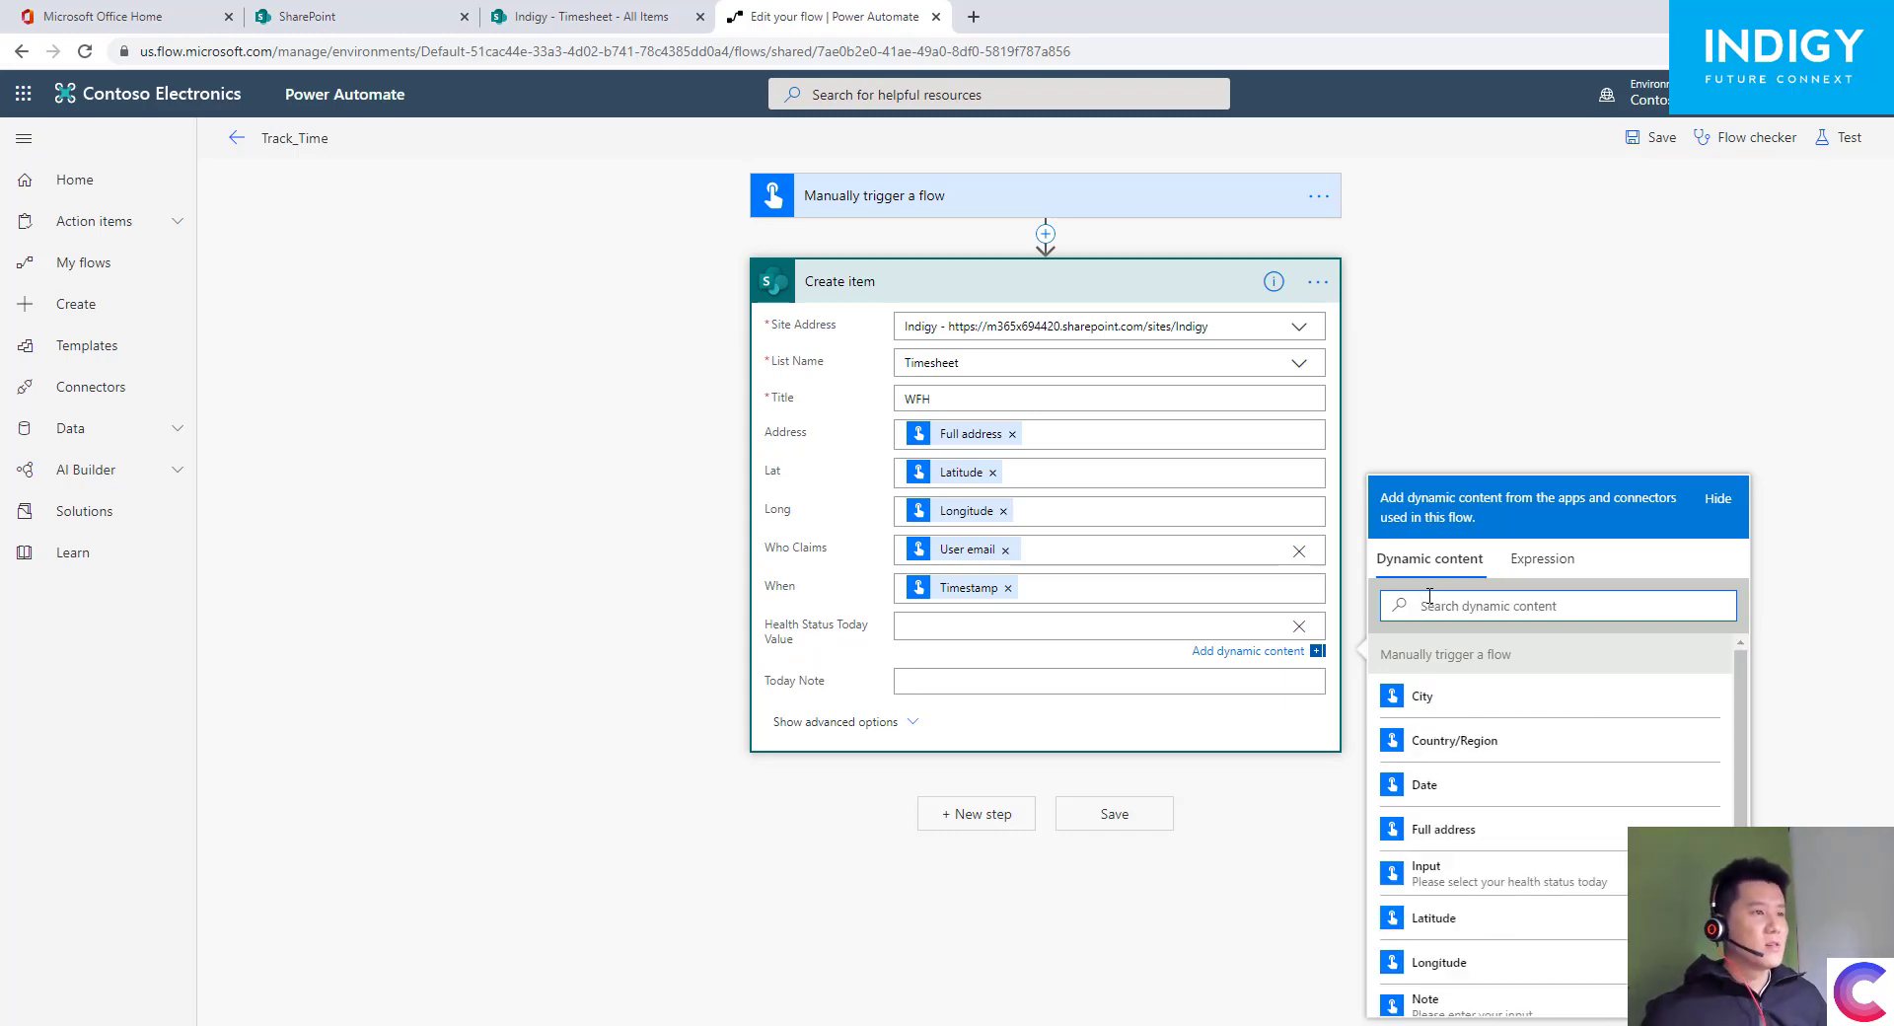
- Rename the manual trigger's drop-down input to "Health Status"
{"action": "left_click", "coordinate": [919, 197]}
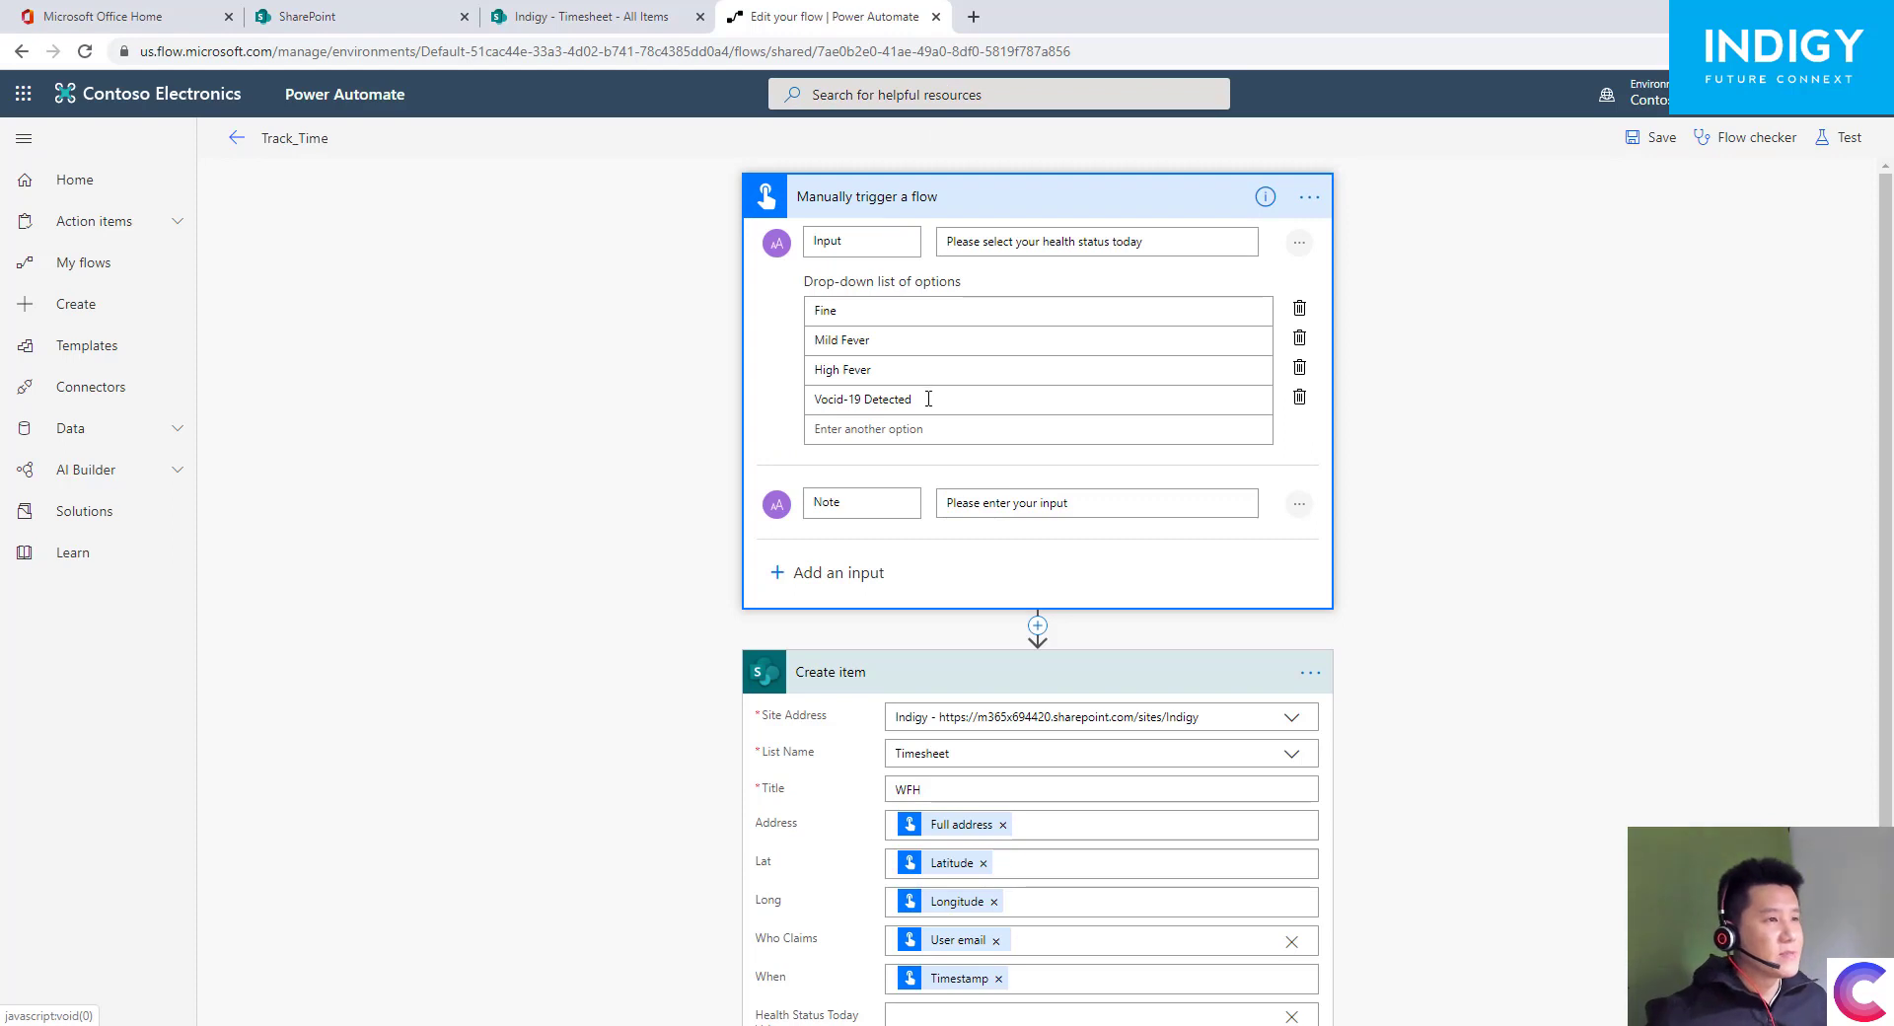
{"action": "double_click", "coordinate": [849, 241]}
{"action": "type", "text": "Heal"}
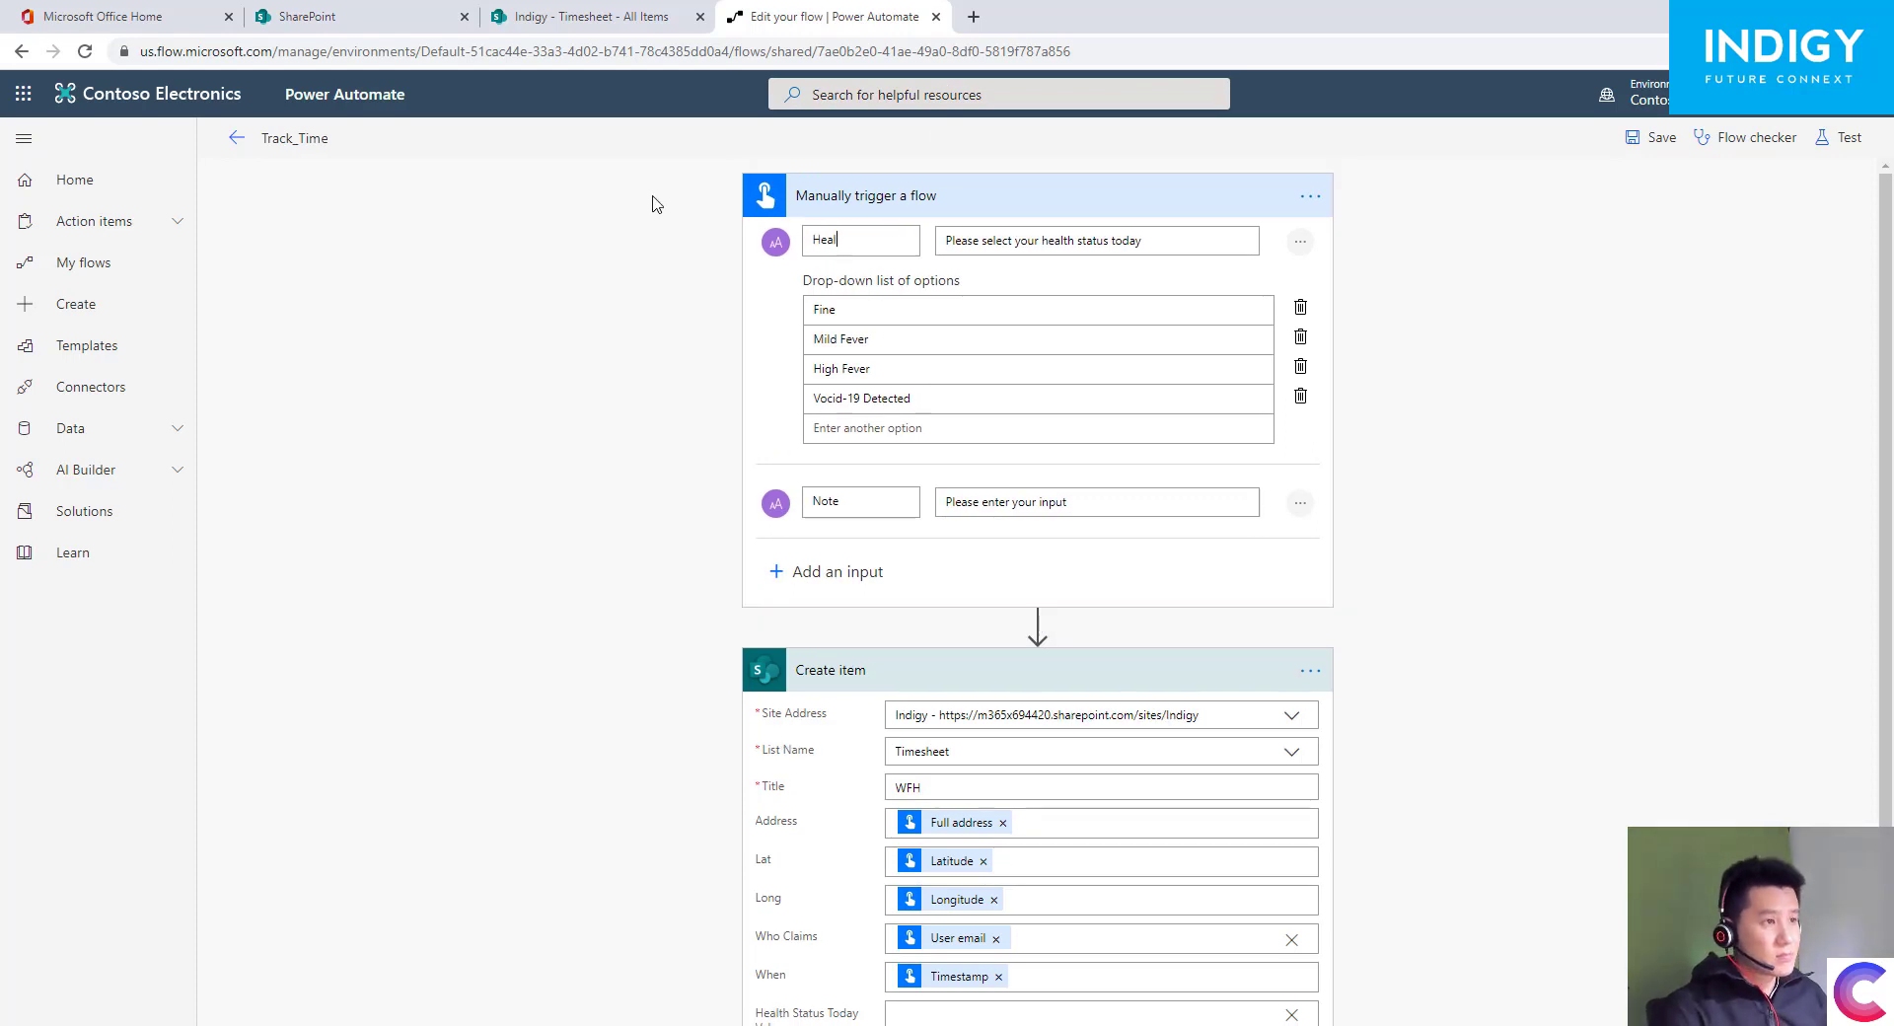
{"action": "type", "text": "th Status"}
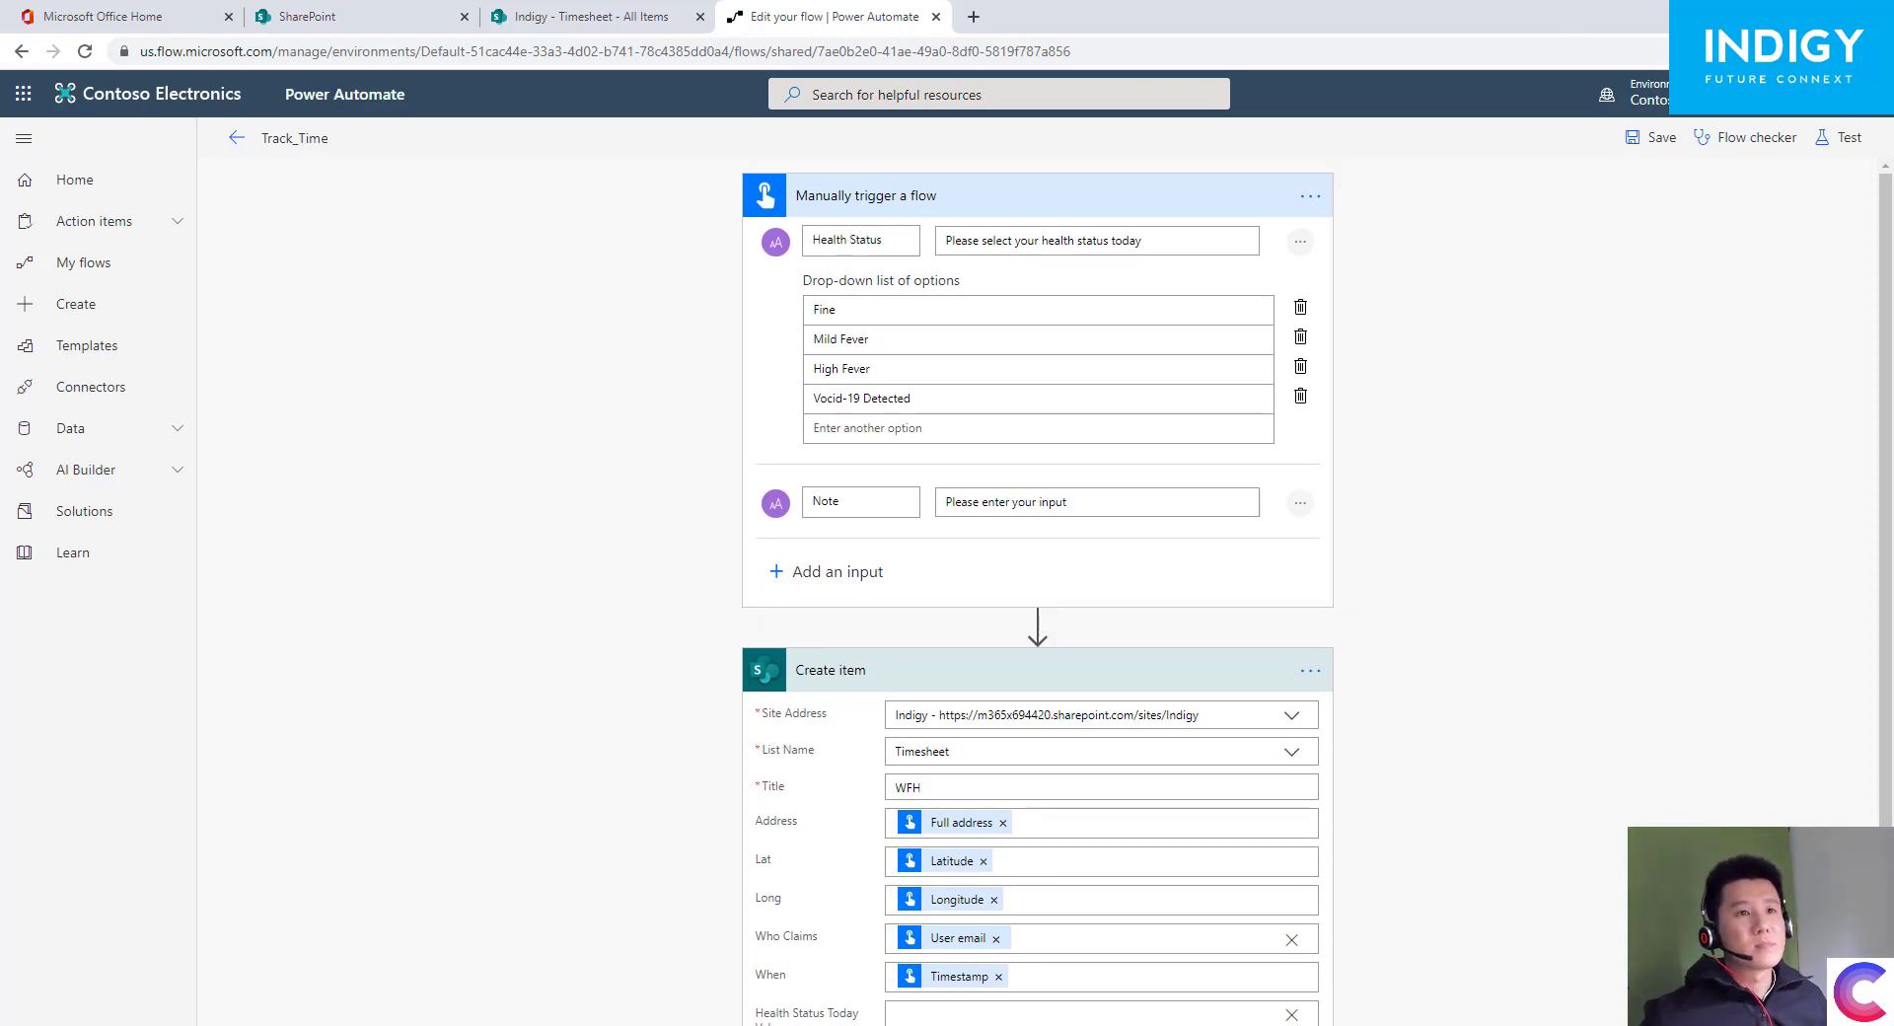
- Fill Health Status Today Value in the Create item action with the trigger's Health Status dynamic content
{"action": "scroll", "coordinate": [912, 789], "scroll_direction": "down", "scroll_amount": 2}
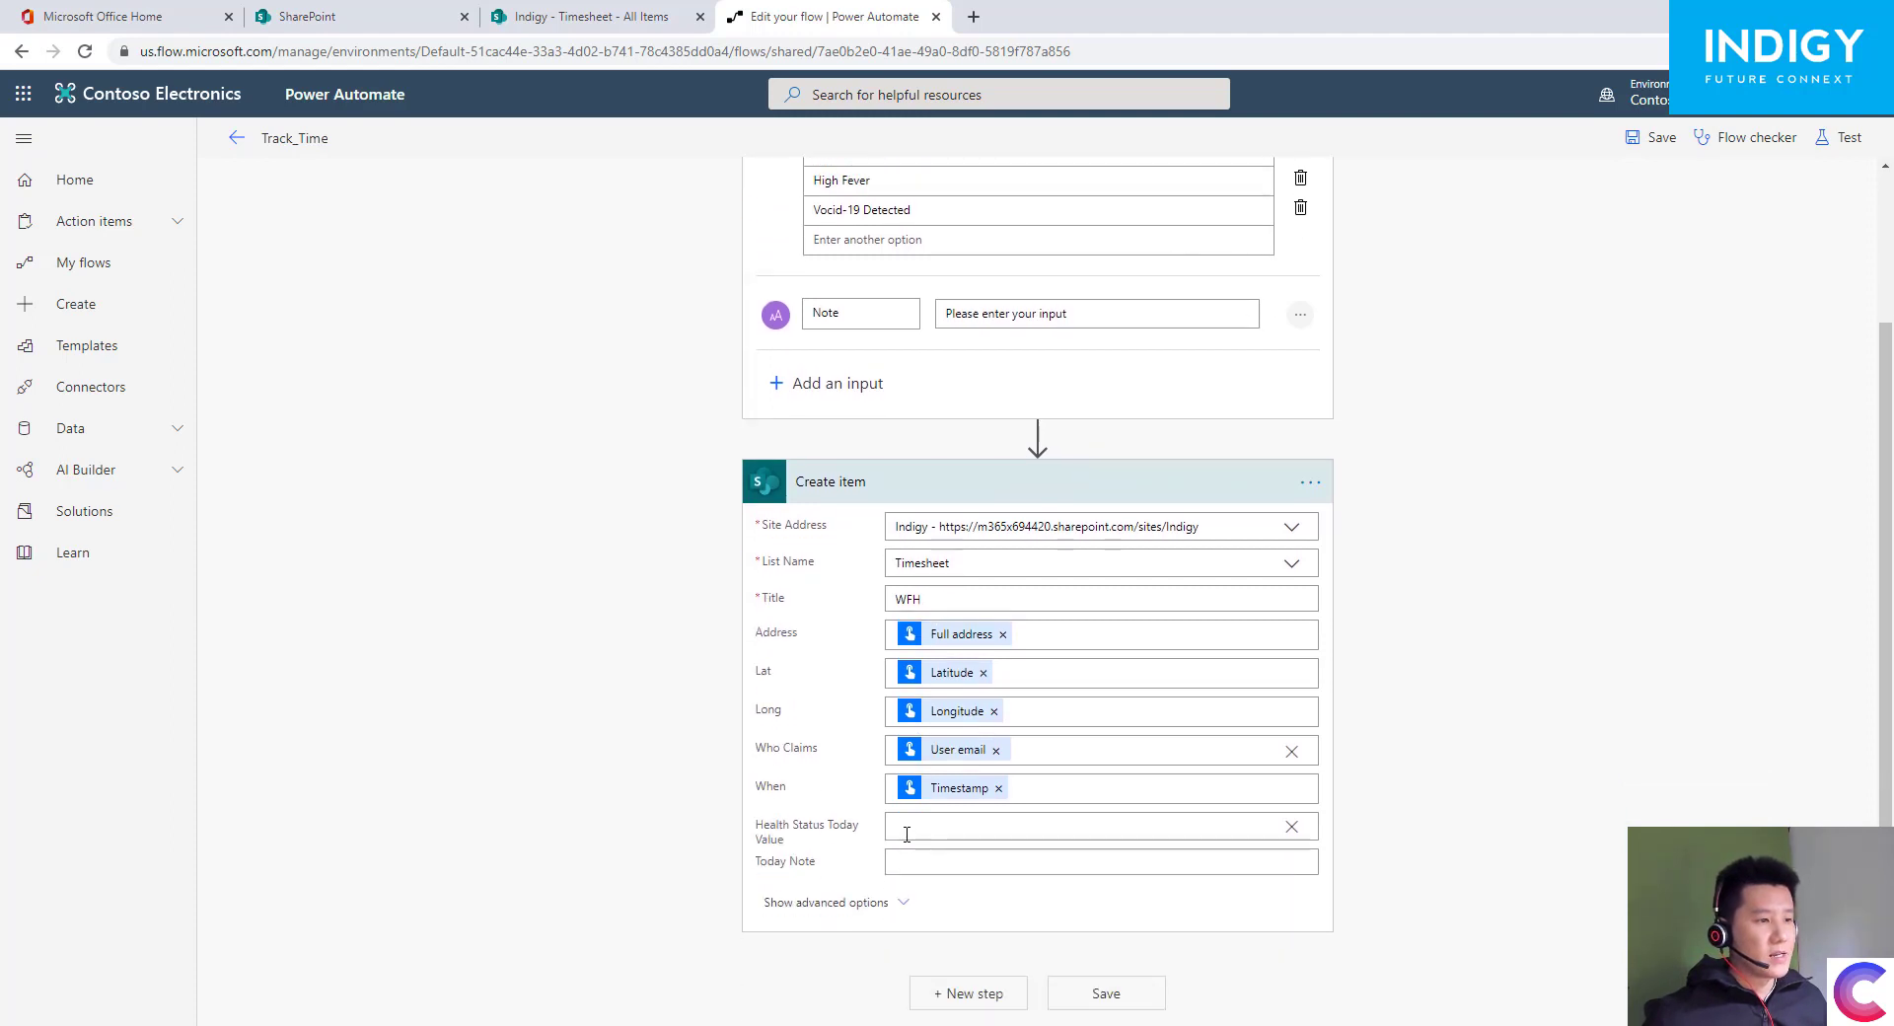
{"action": "left_click", "coordinate": [906, 833]}
{"action": "left_click", "coordinate": [1478, 604]}
{"action": "type", "text": "heal"}
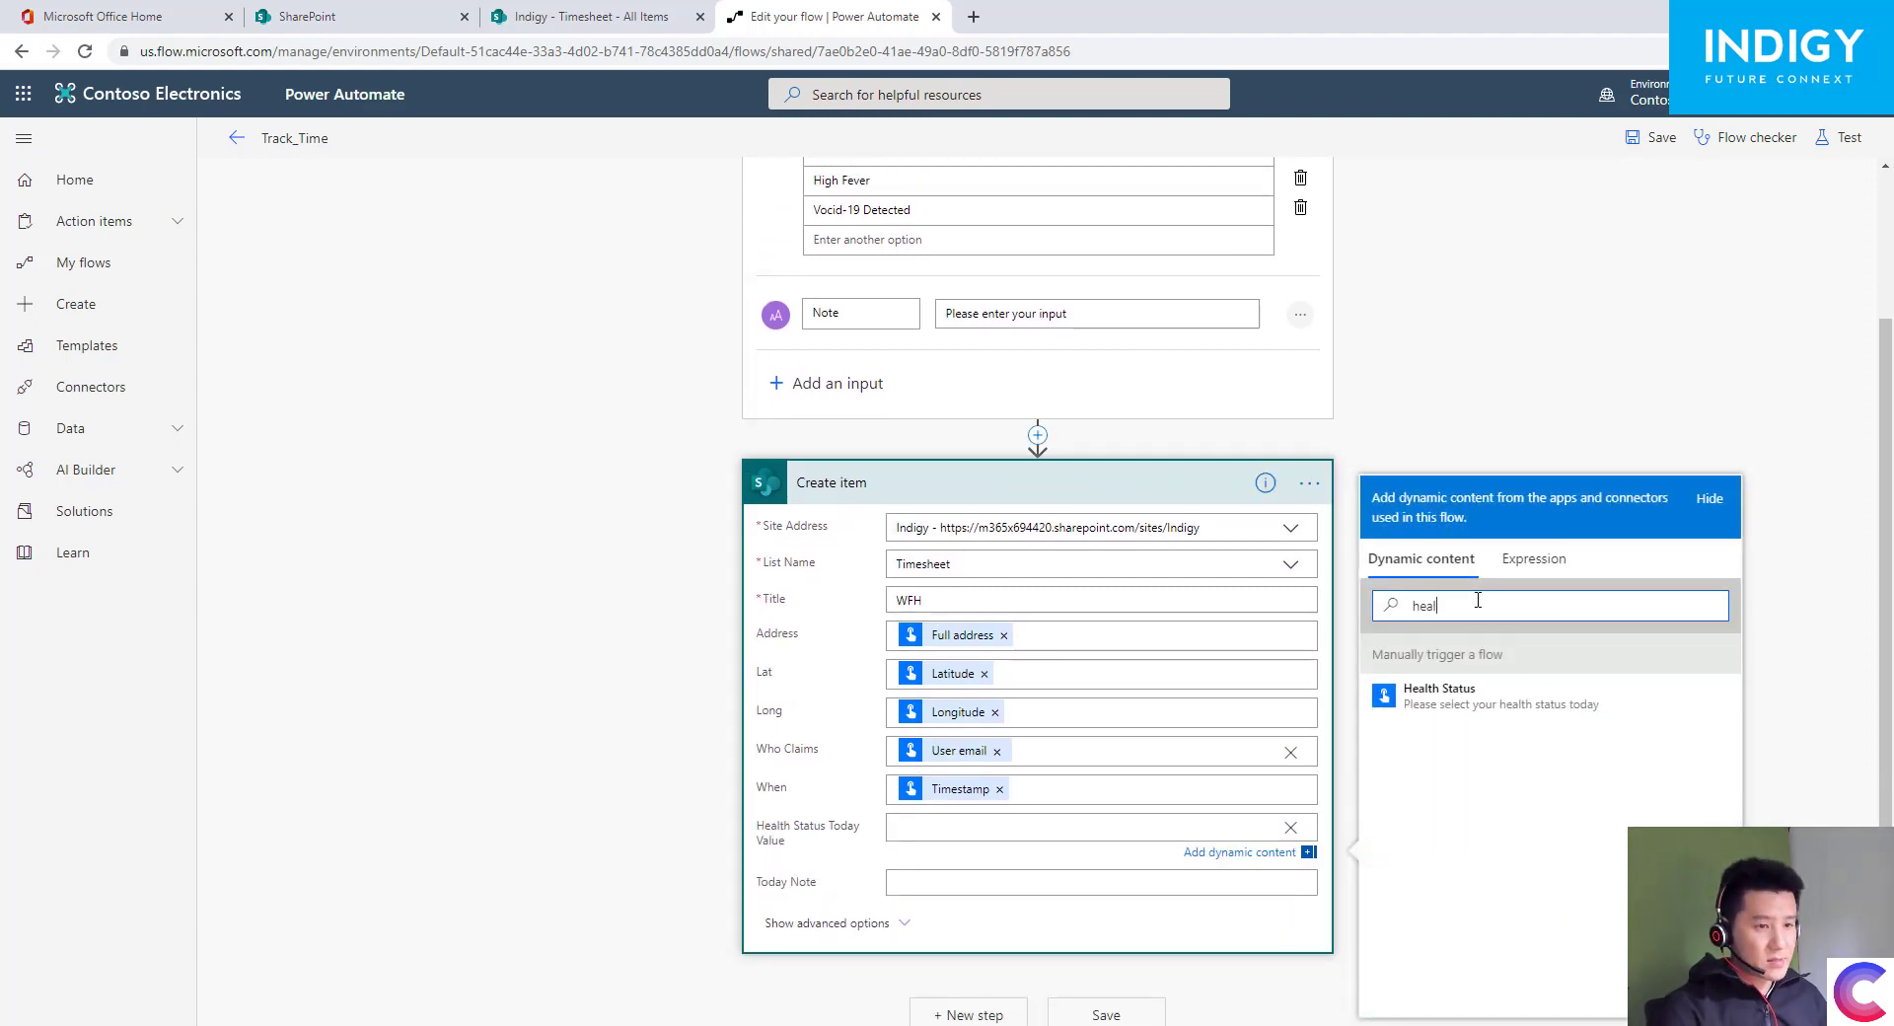
{"action": "left_click", "coordinate": [1456, 720]}
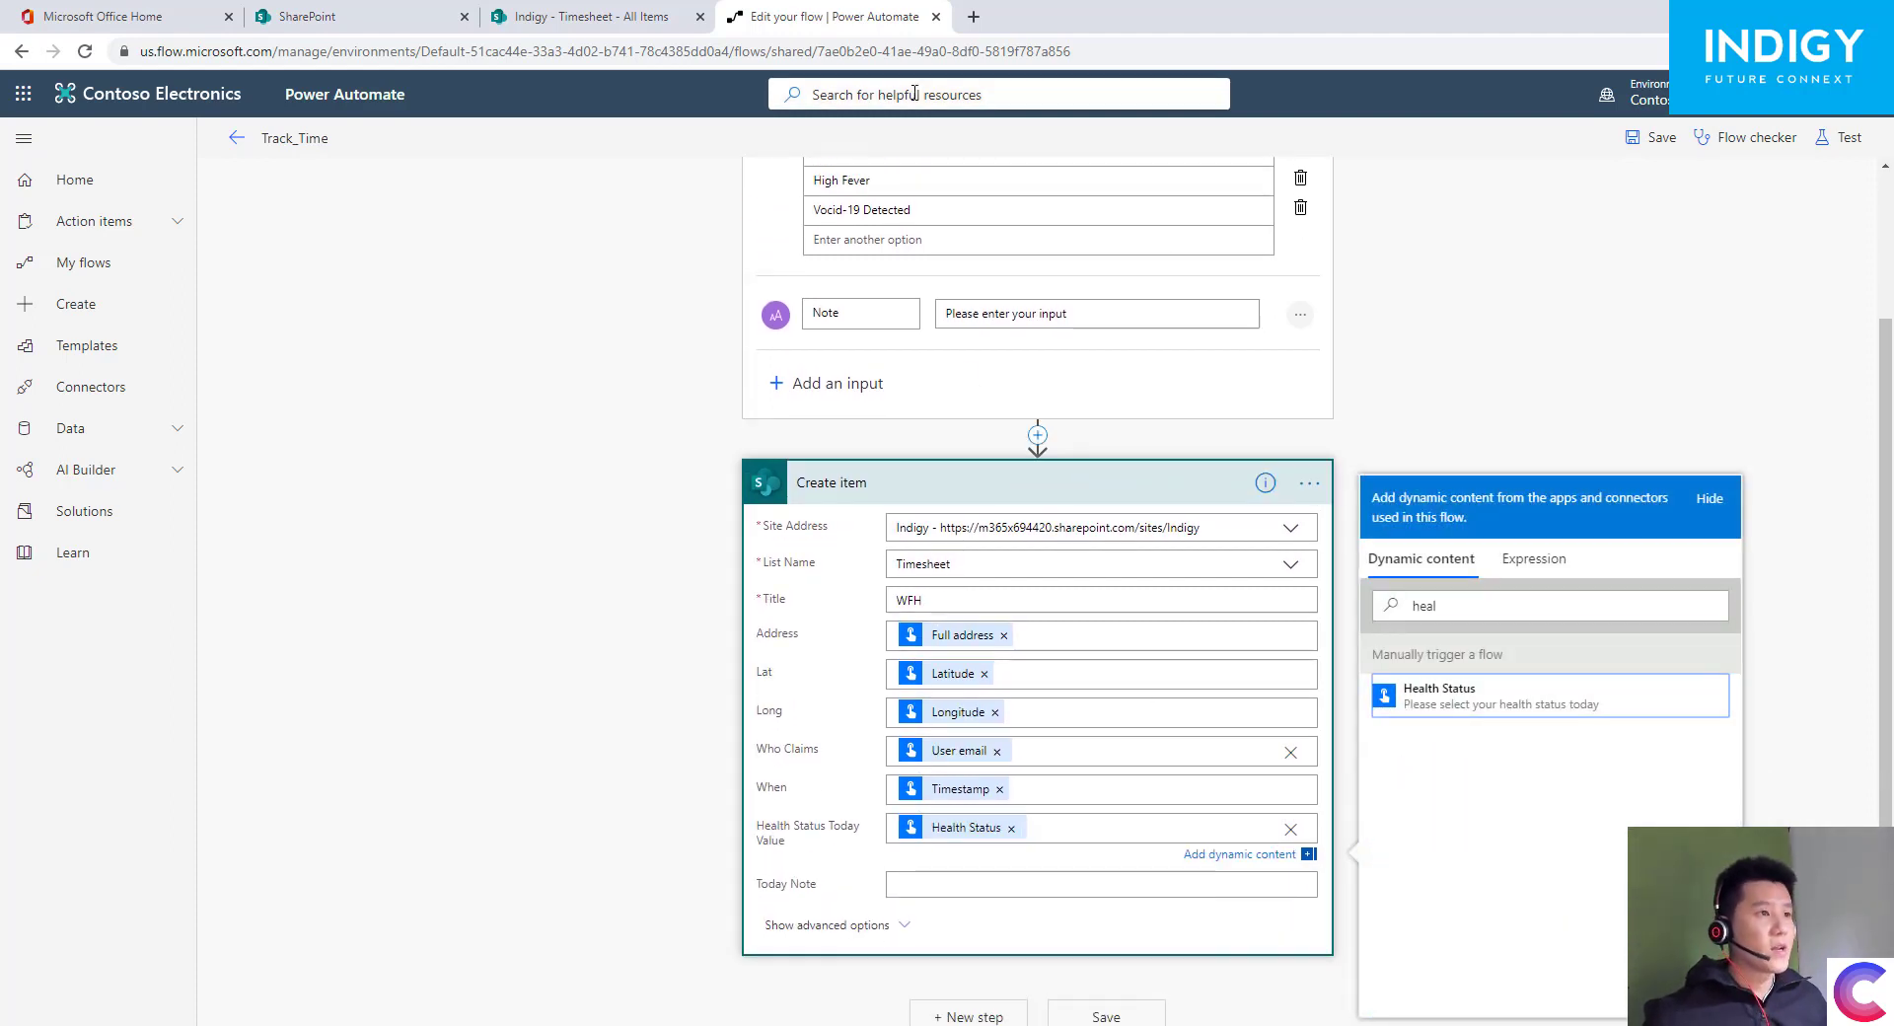
- Fill Today Note in the Create item action with the trigger's Note dynamic content and save the flow
{"action": "left_click", "coordinate": [1060, 877]}
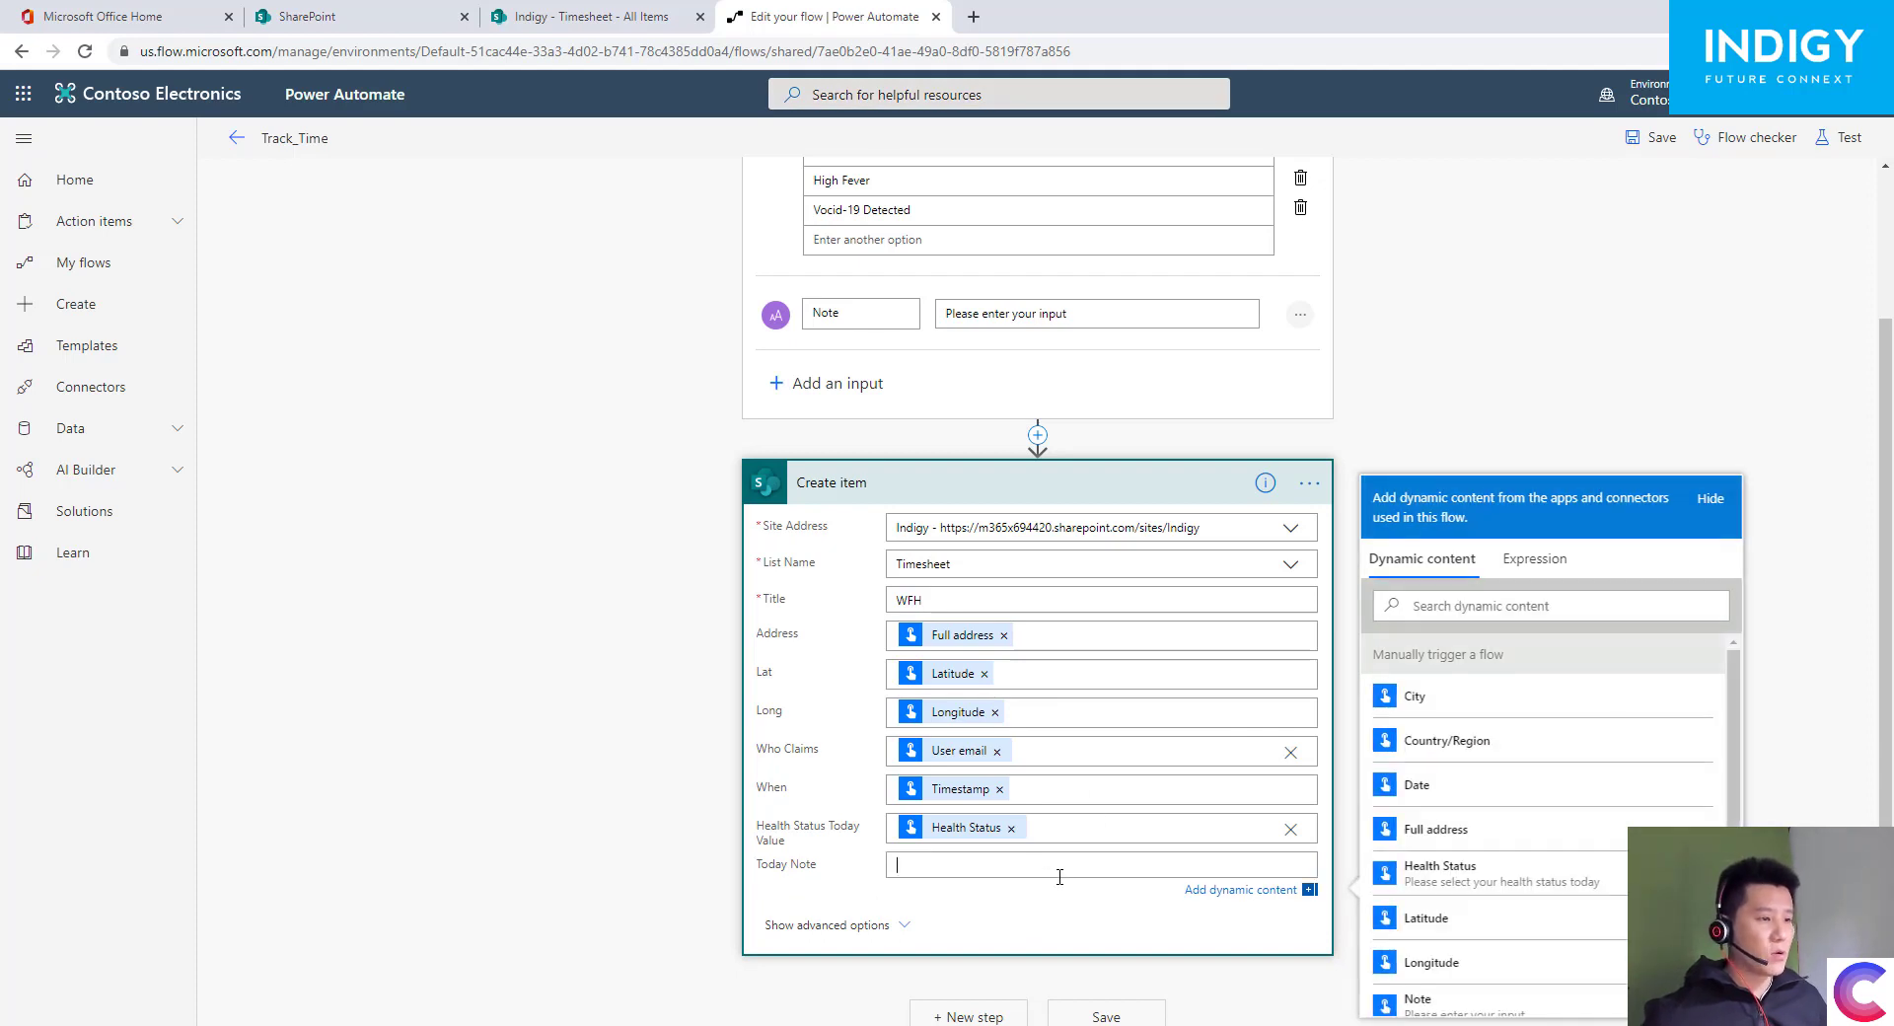
{"action": "left_click", "coordinate": [1414, 610]}
{"action": "type", "text": "note"}
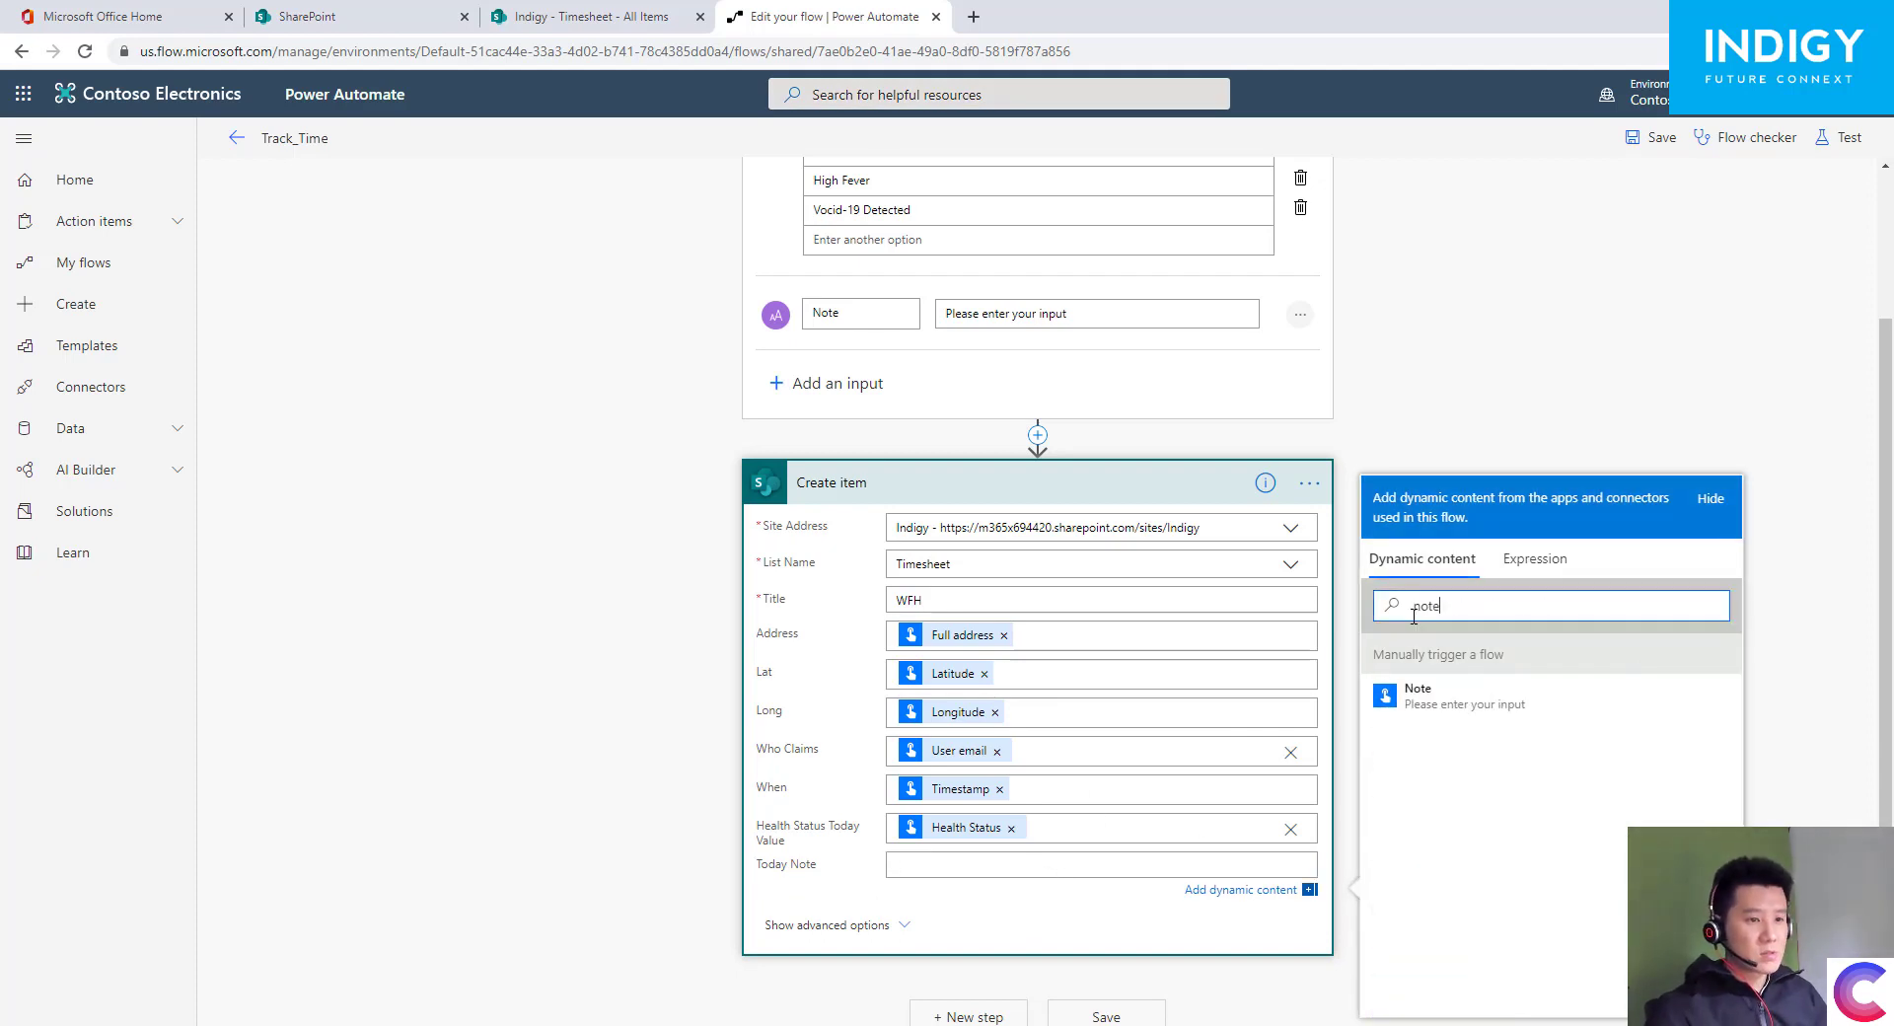
{"action": "left_click", "coordinate": [1430, 699]}
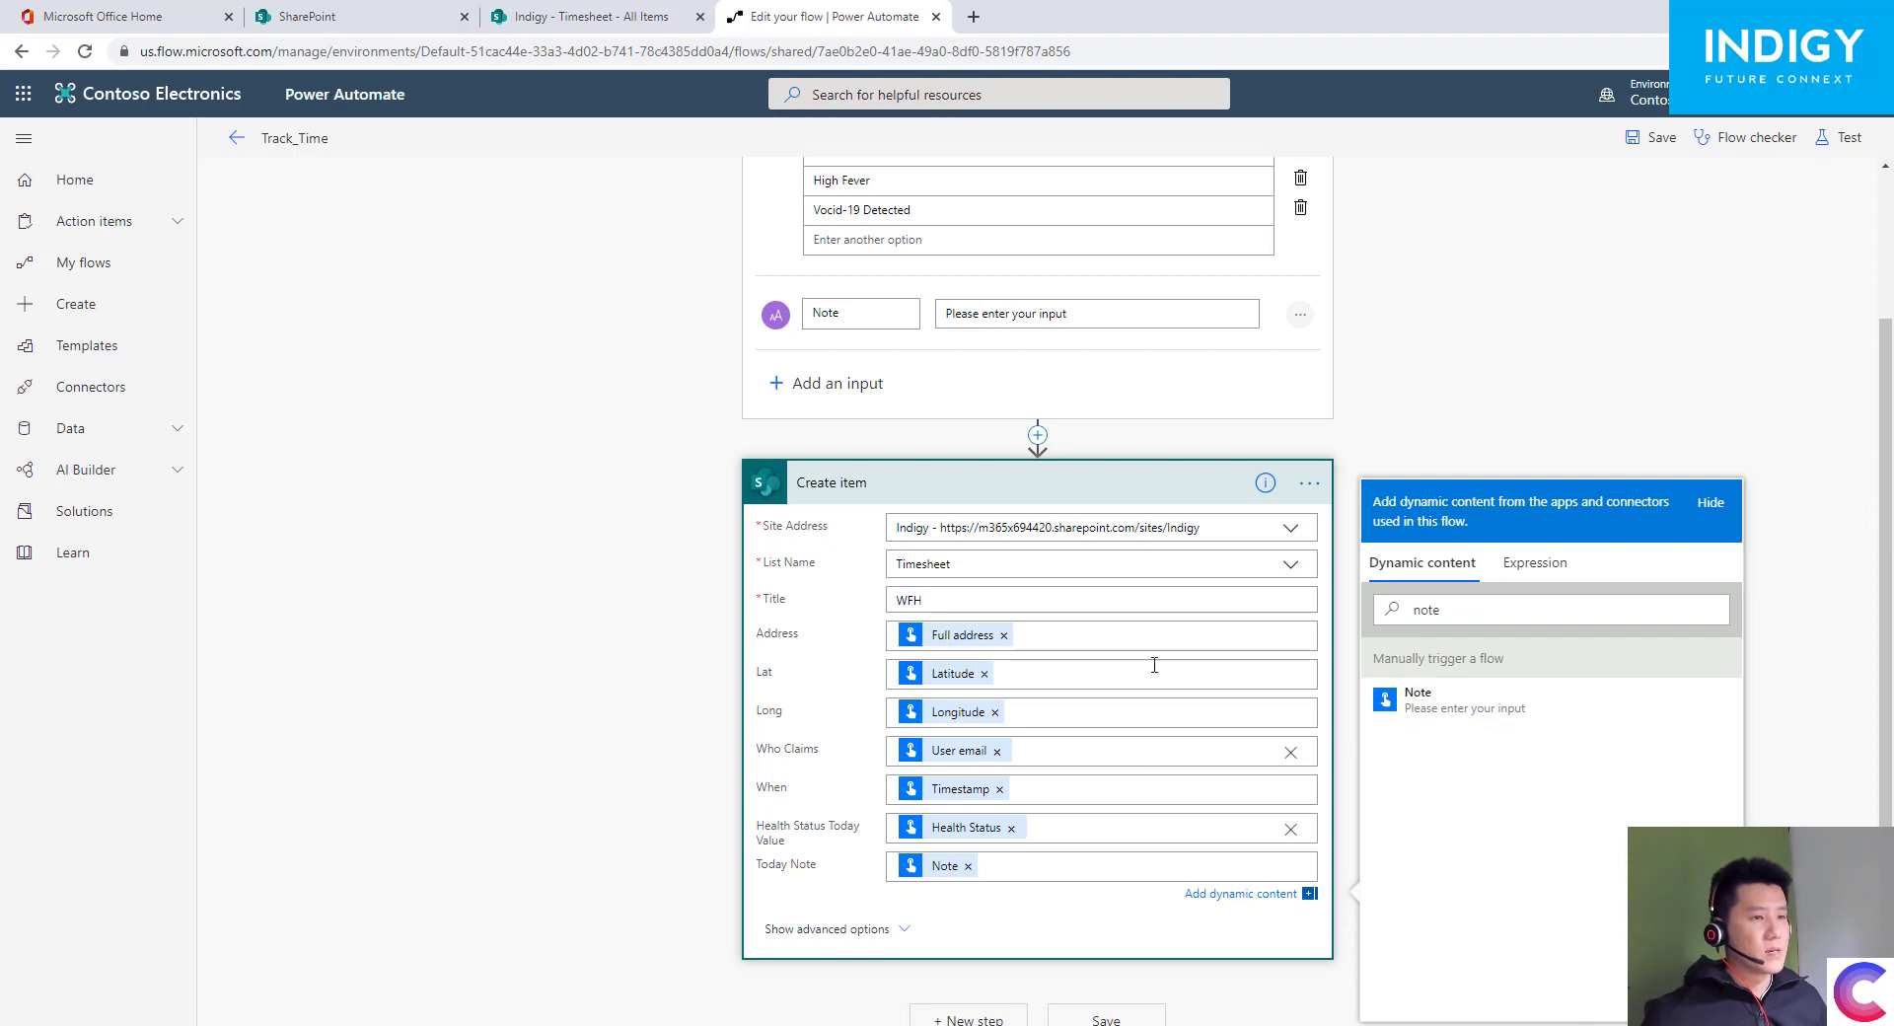
{"action": "left_click", "coordinate": [1652, 137]}
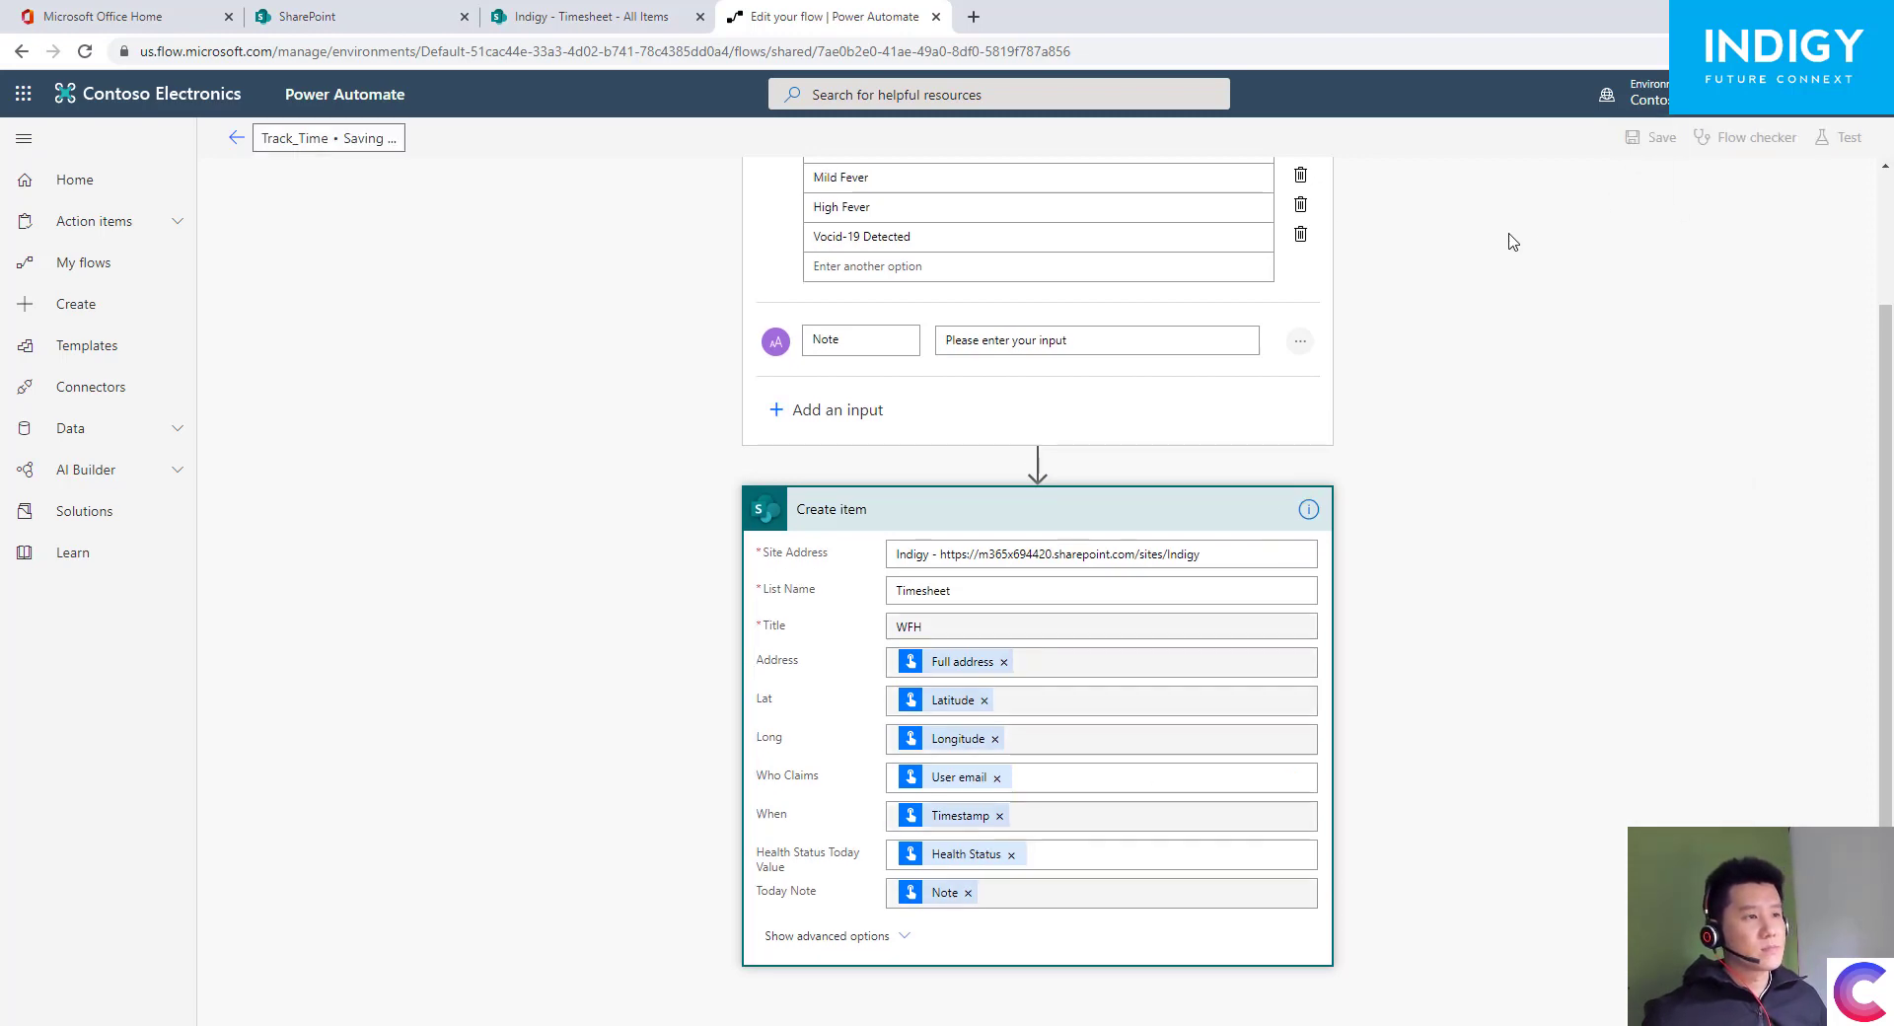
- Start a test of the flow using the option to perform the trigger action manually
{"action": "left_click", "coordinate": [1843, 137]}
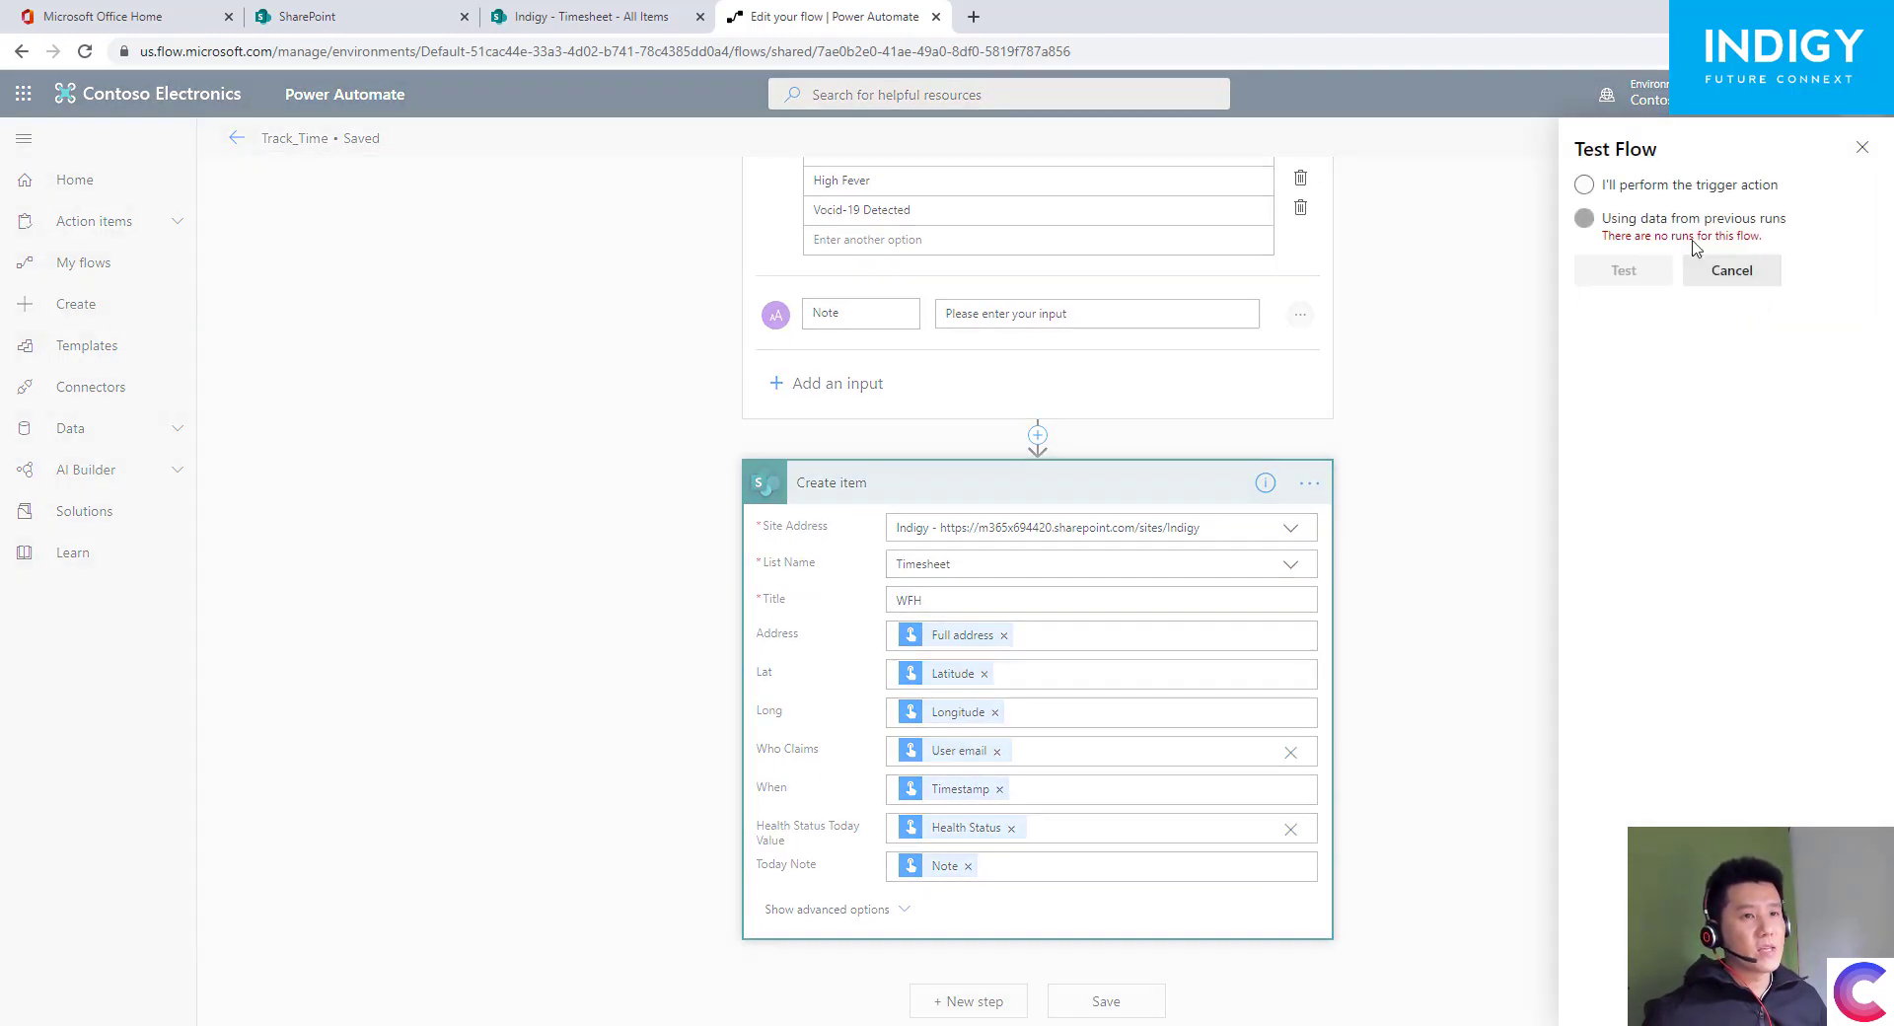
{"action": "left_click", "coordinate": [1663, 183]}
{"action": "left_click", "coordinate": [1620, 273]}
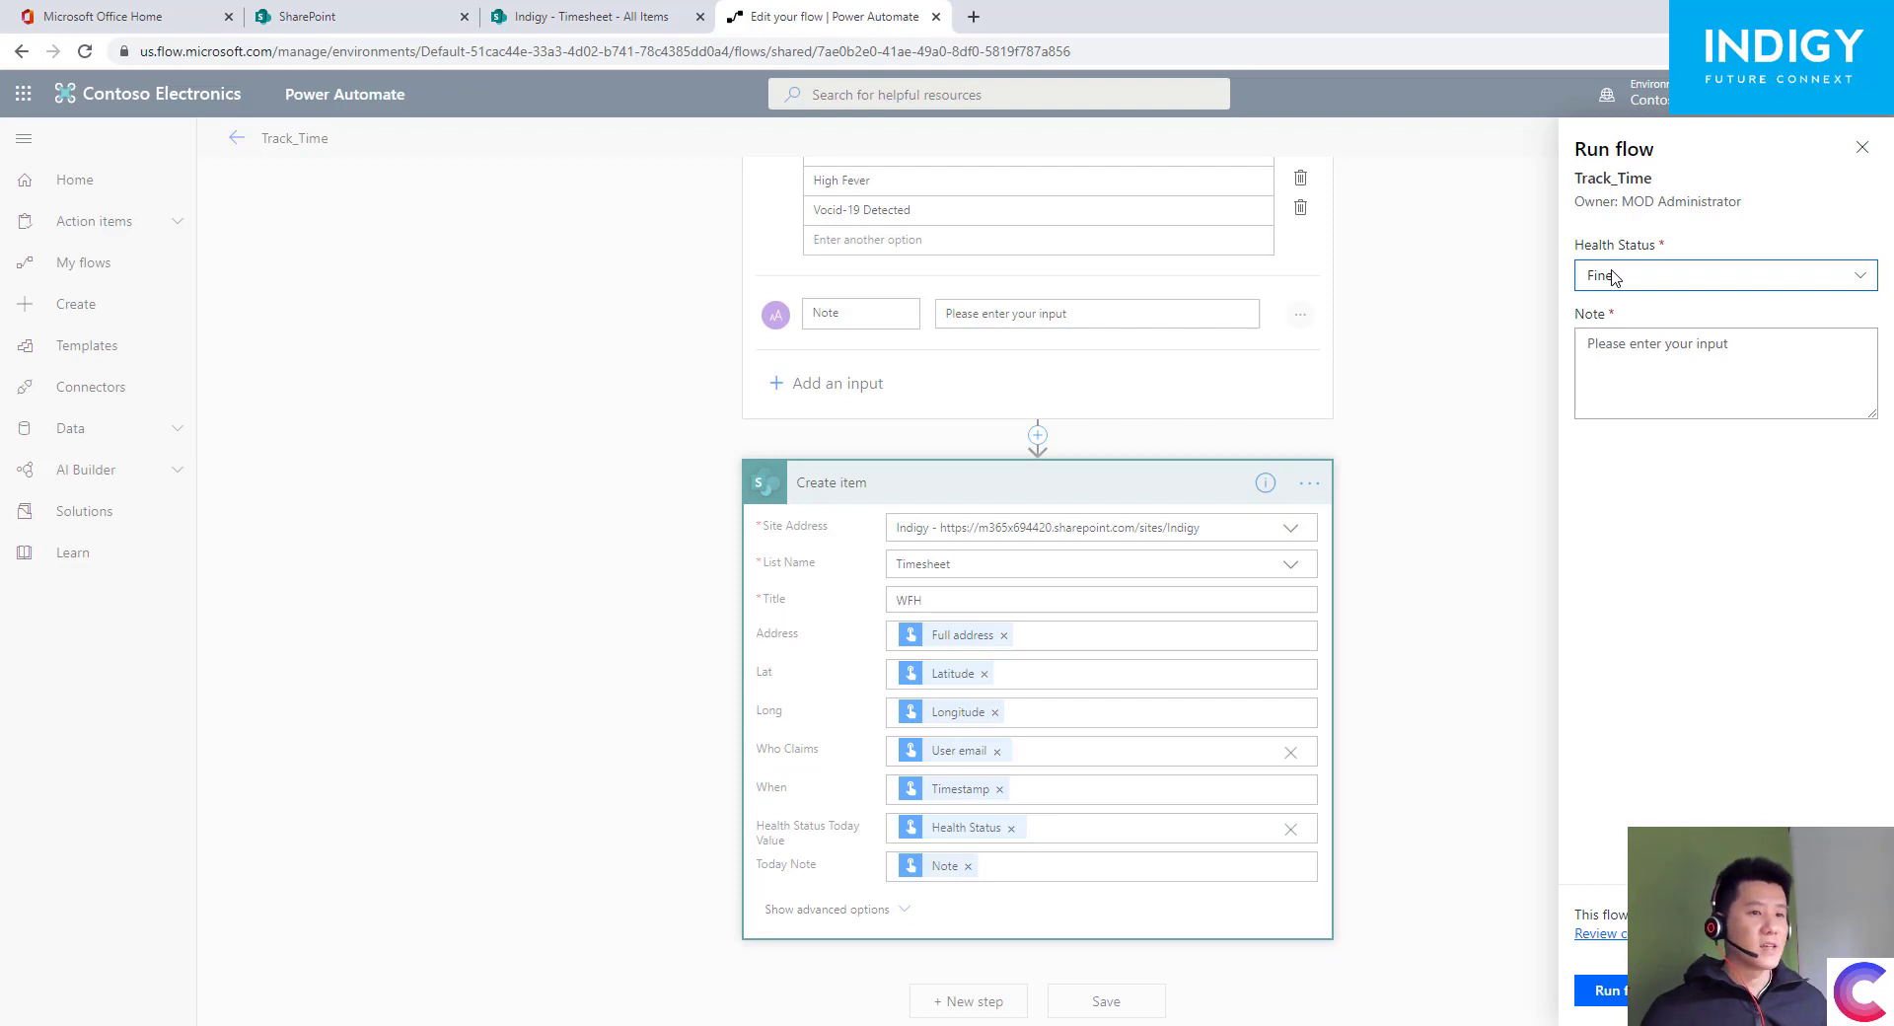
- Run the flow with Health Status set to Mild Fever and the note "nothing", and close the run form
{"action": "left_click", "coordinate": [1676, 284]}
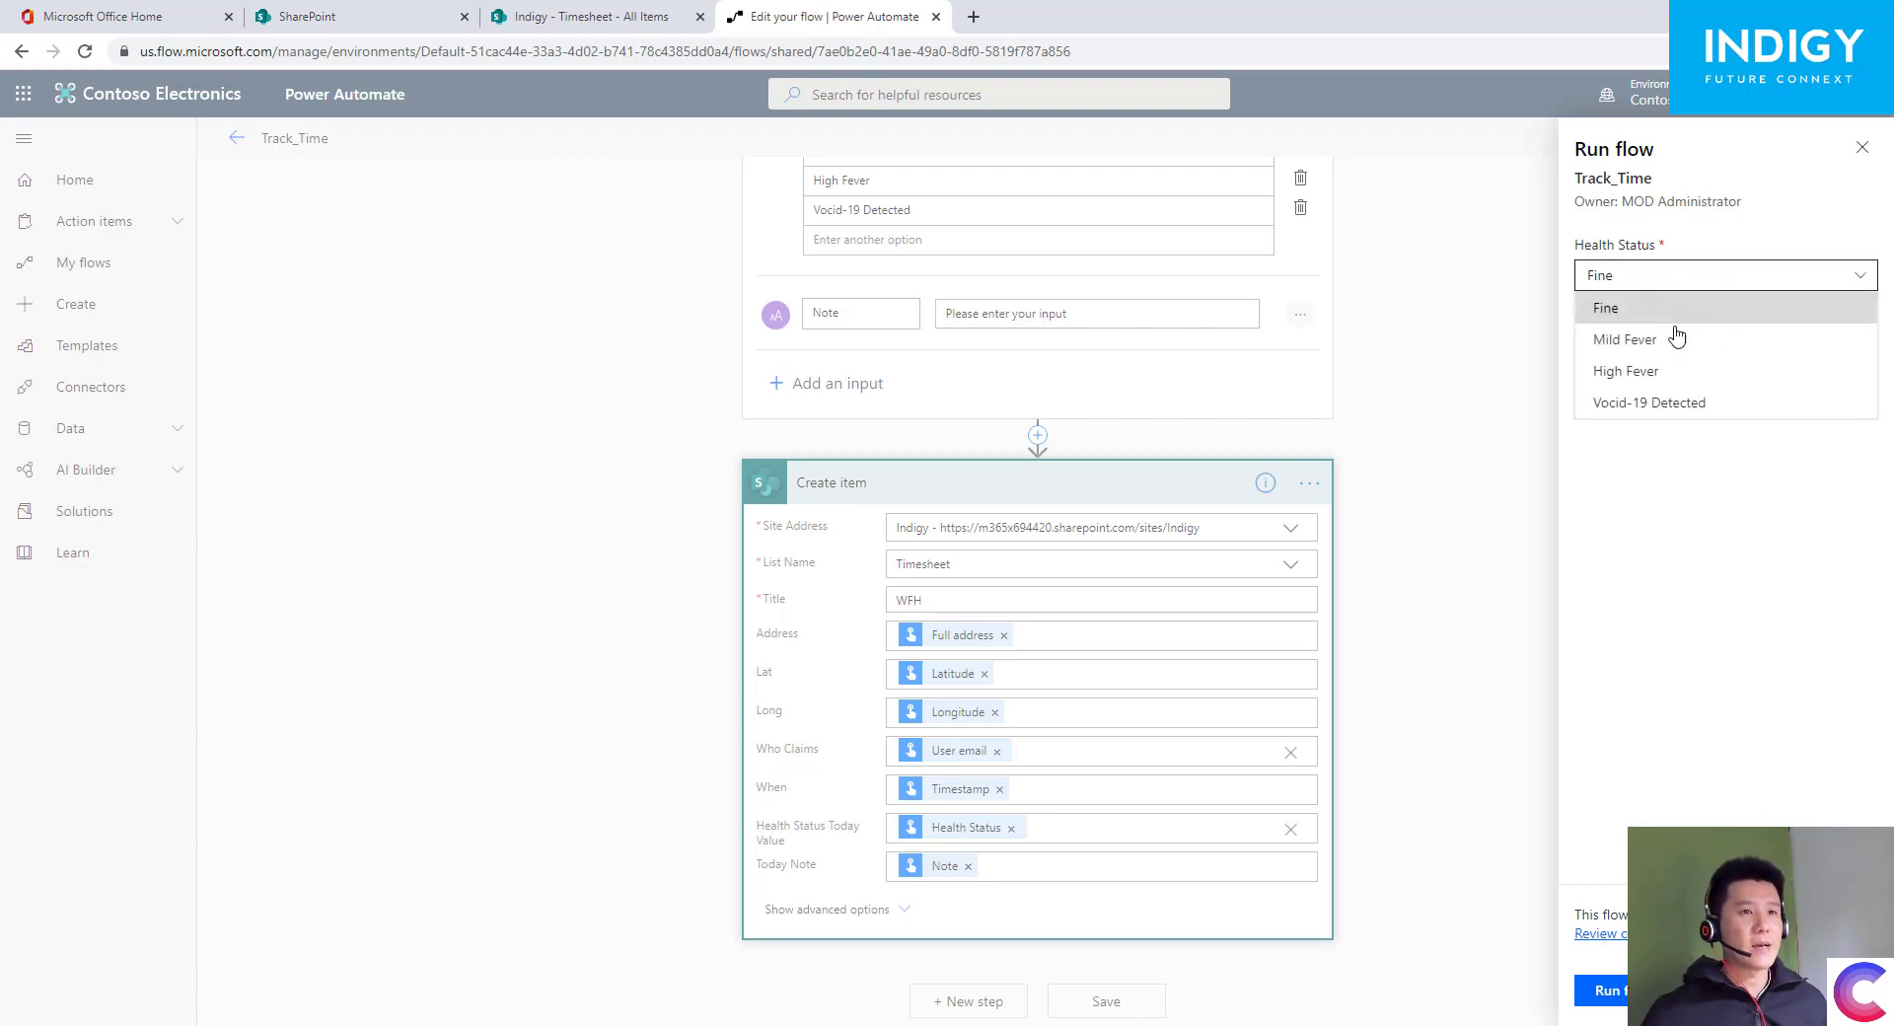
{"action": "left_click", "coordinate": [1676, 338]}
{"action": "left_click", "coordinate": [1625, 341]}
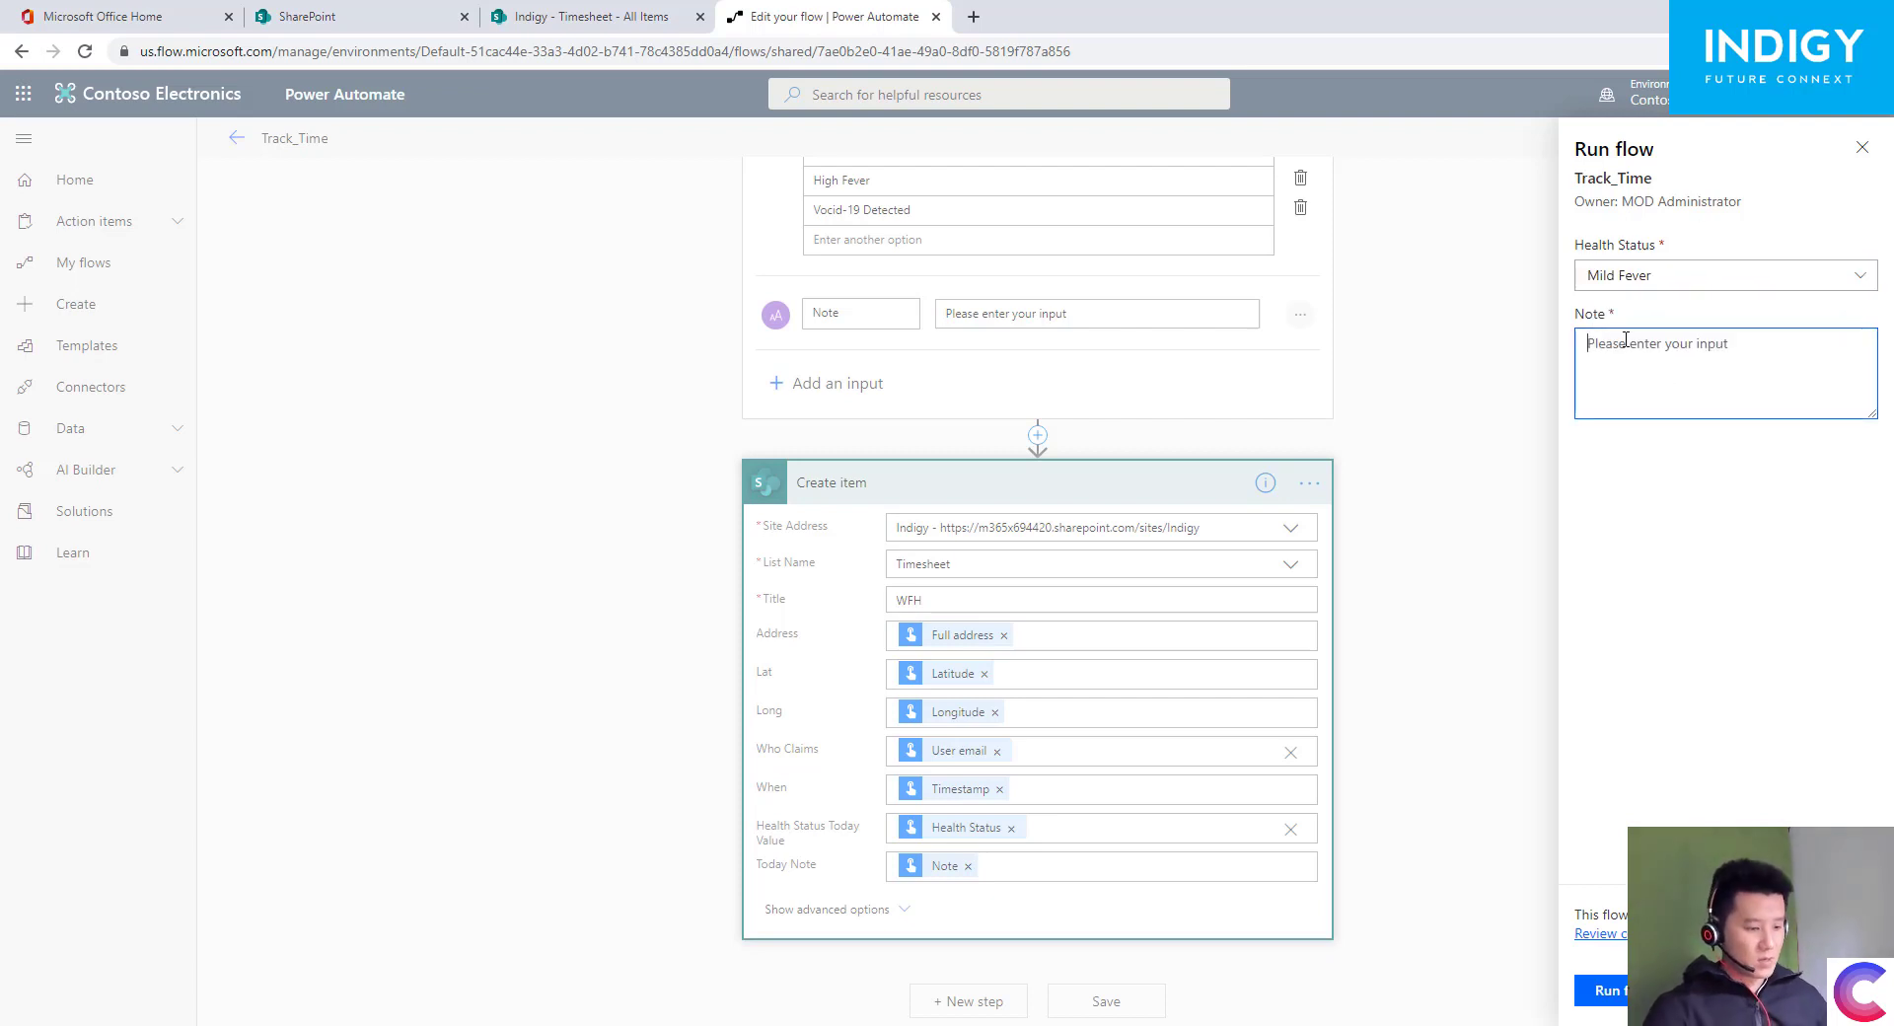
{"action": "type", "text": "not"}
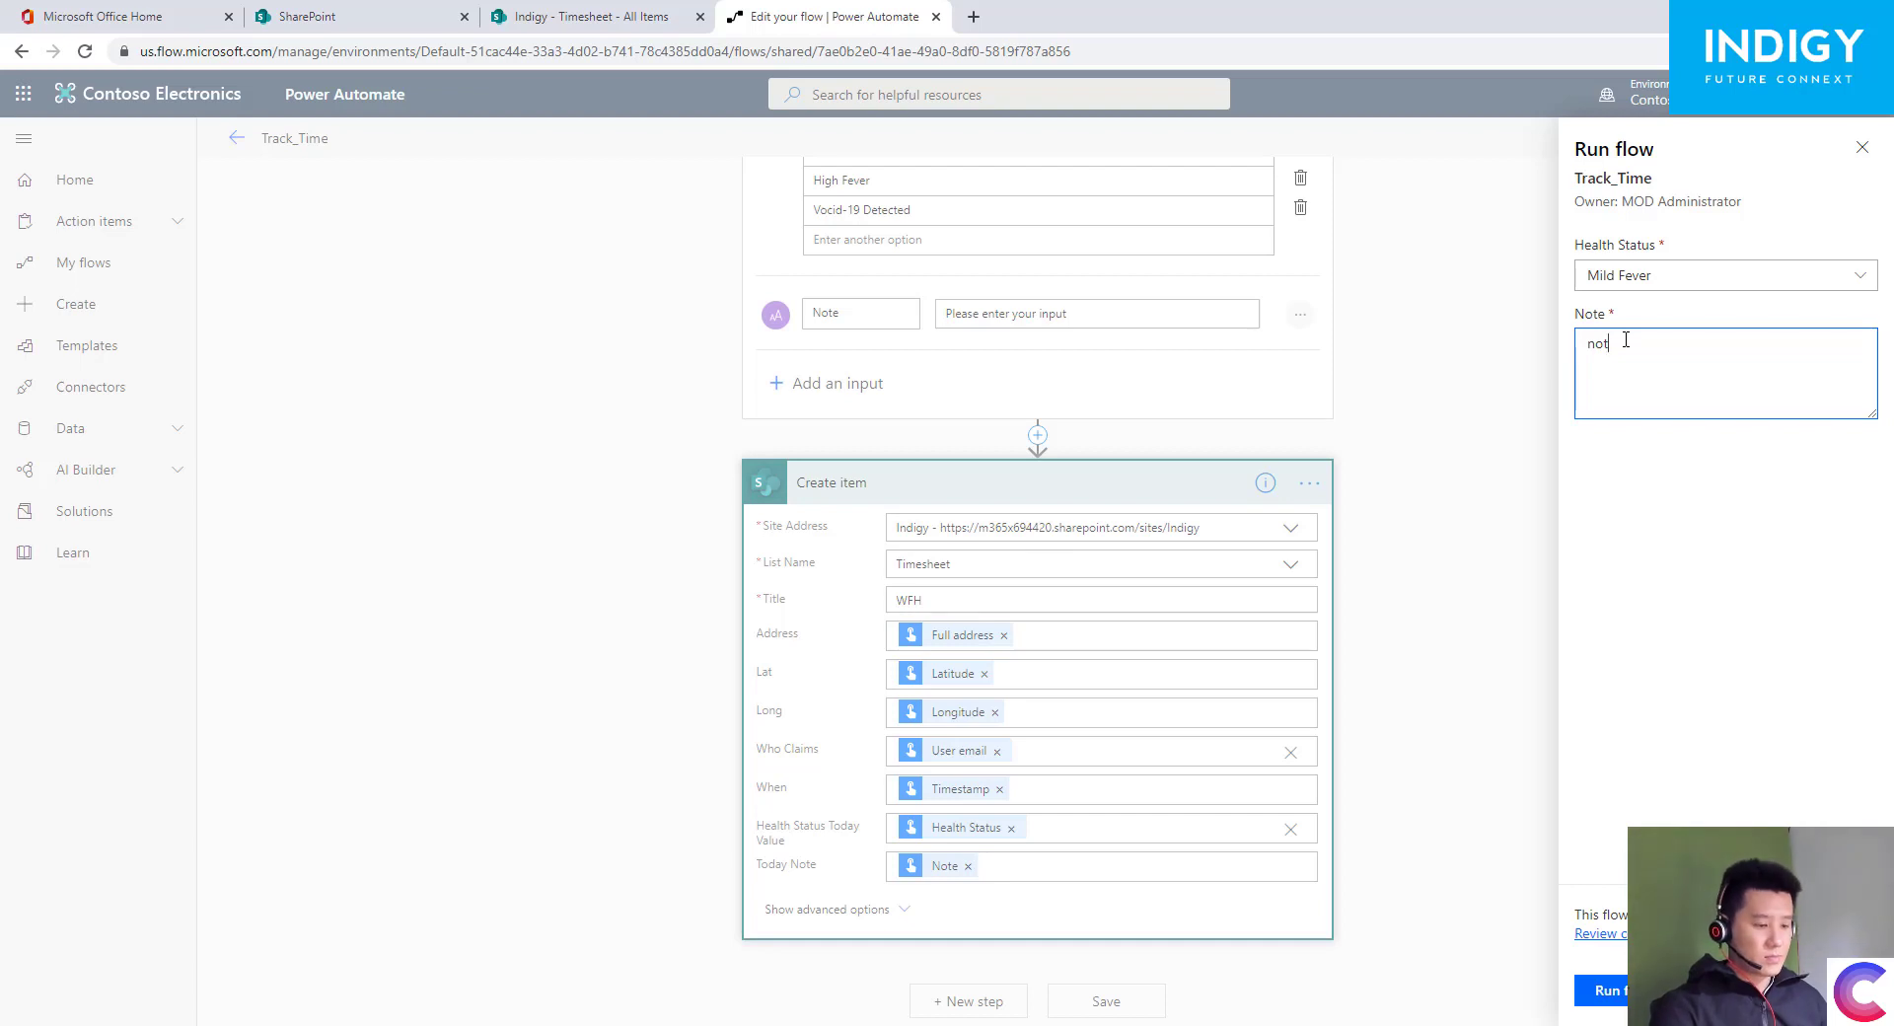
{"action": "type", "text": "hing"}
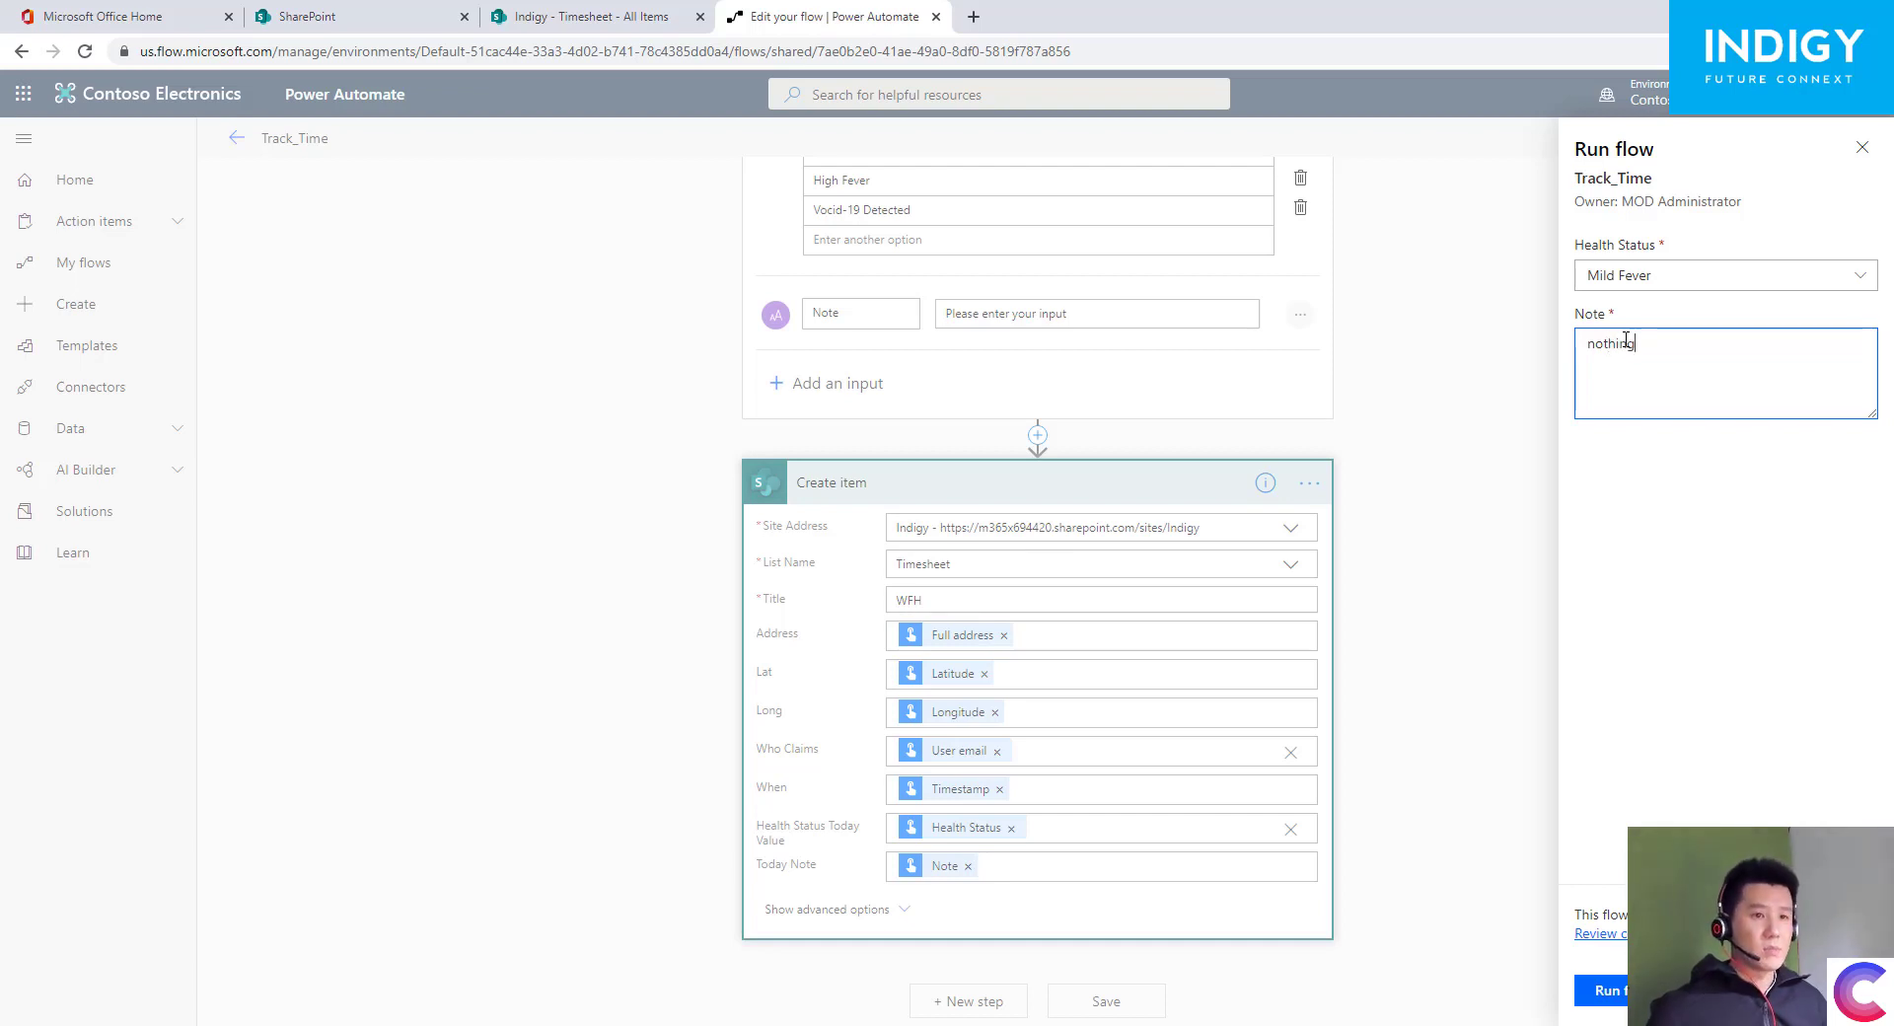
{"action": "left_click", "coordinate": [1600, 990]}
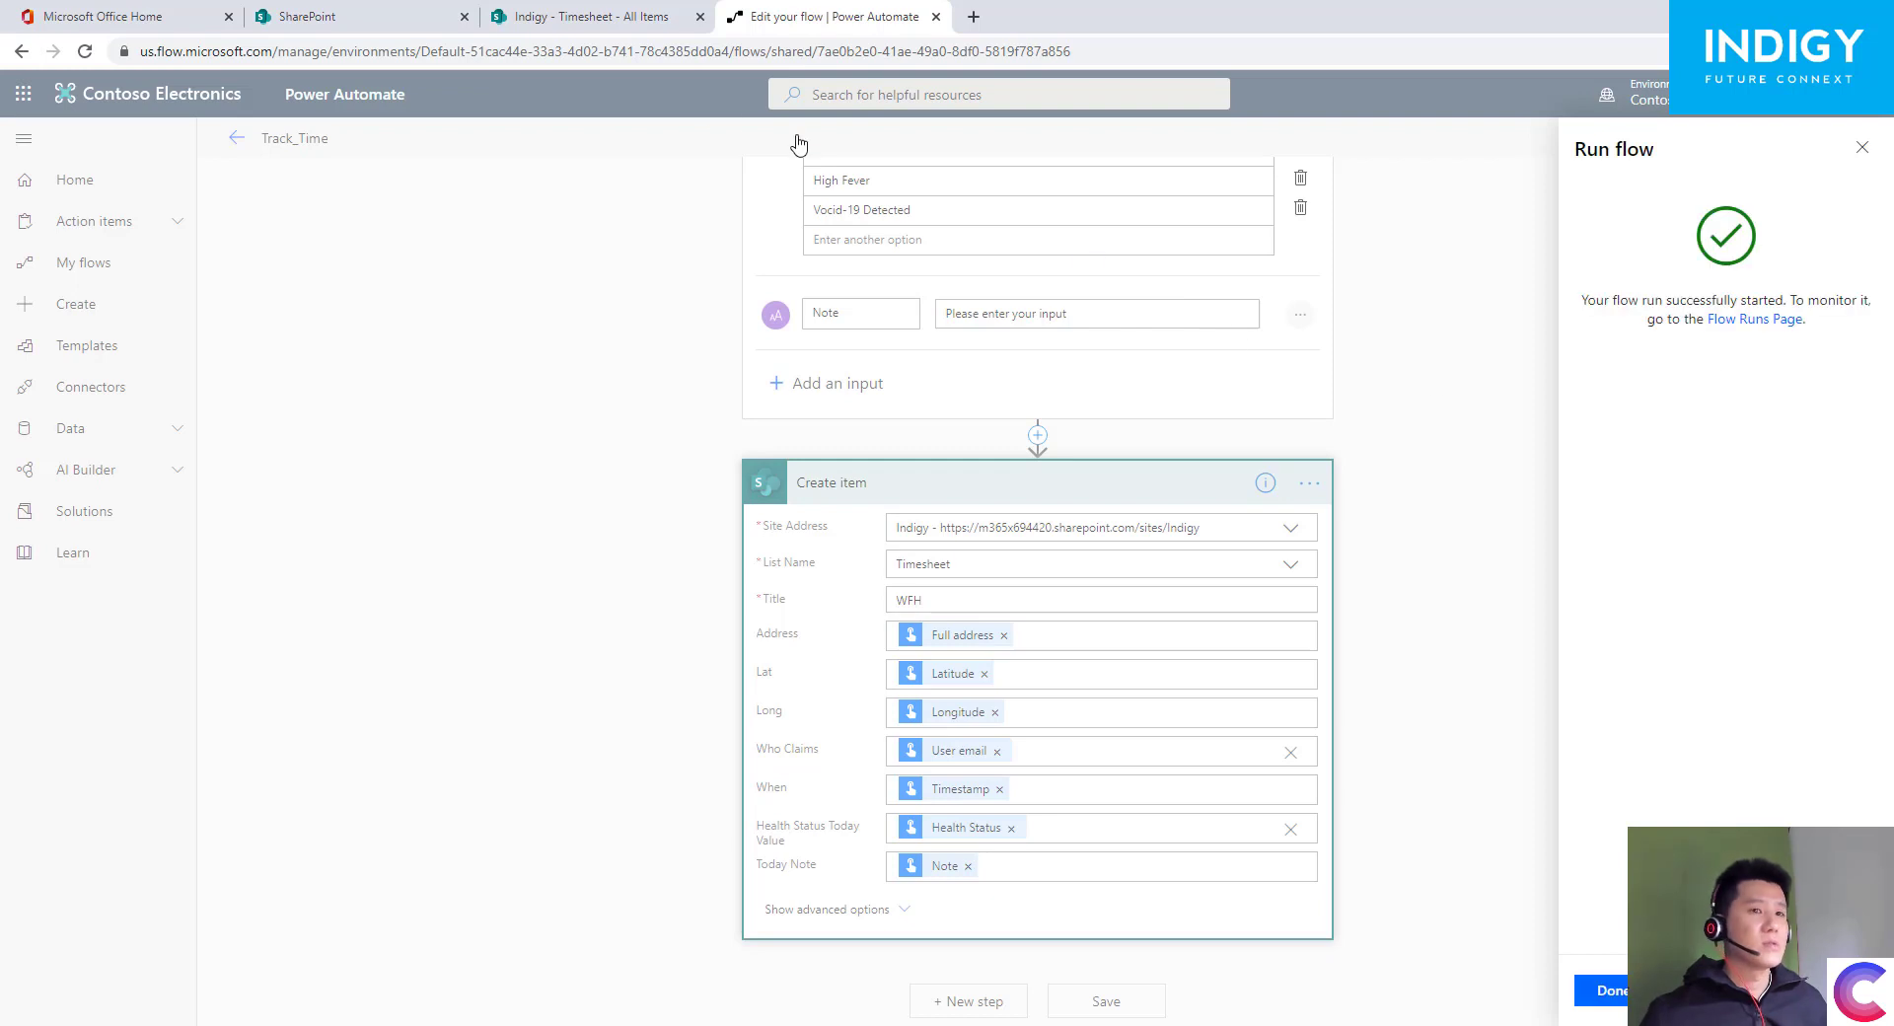
{"action": "left_click", "coordinate": [1603, 989]}
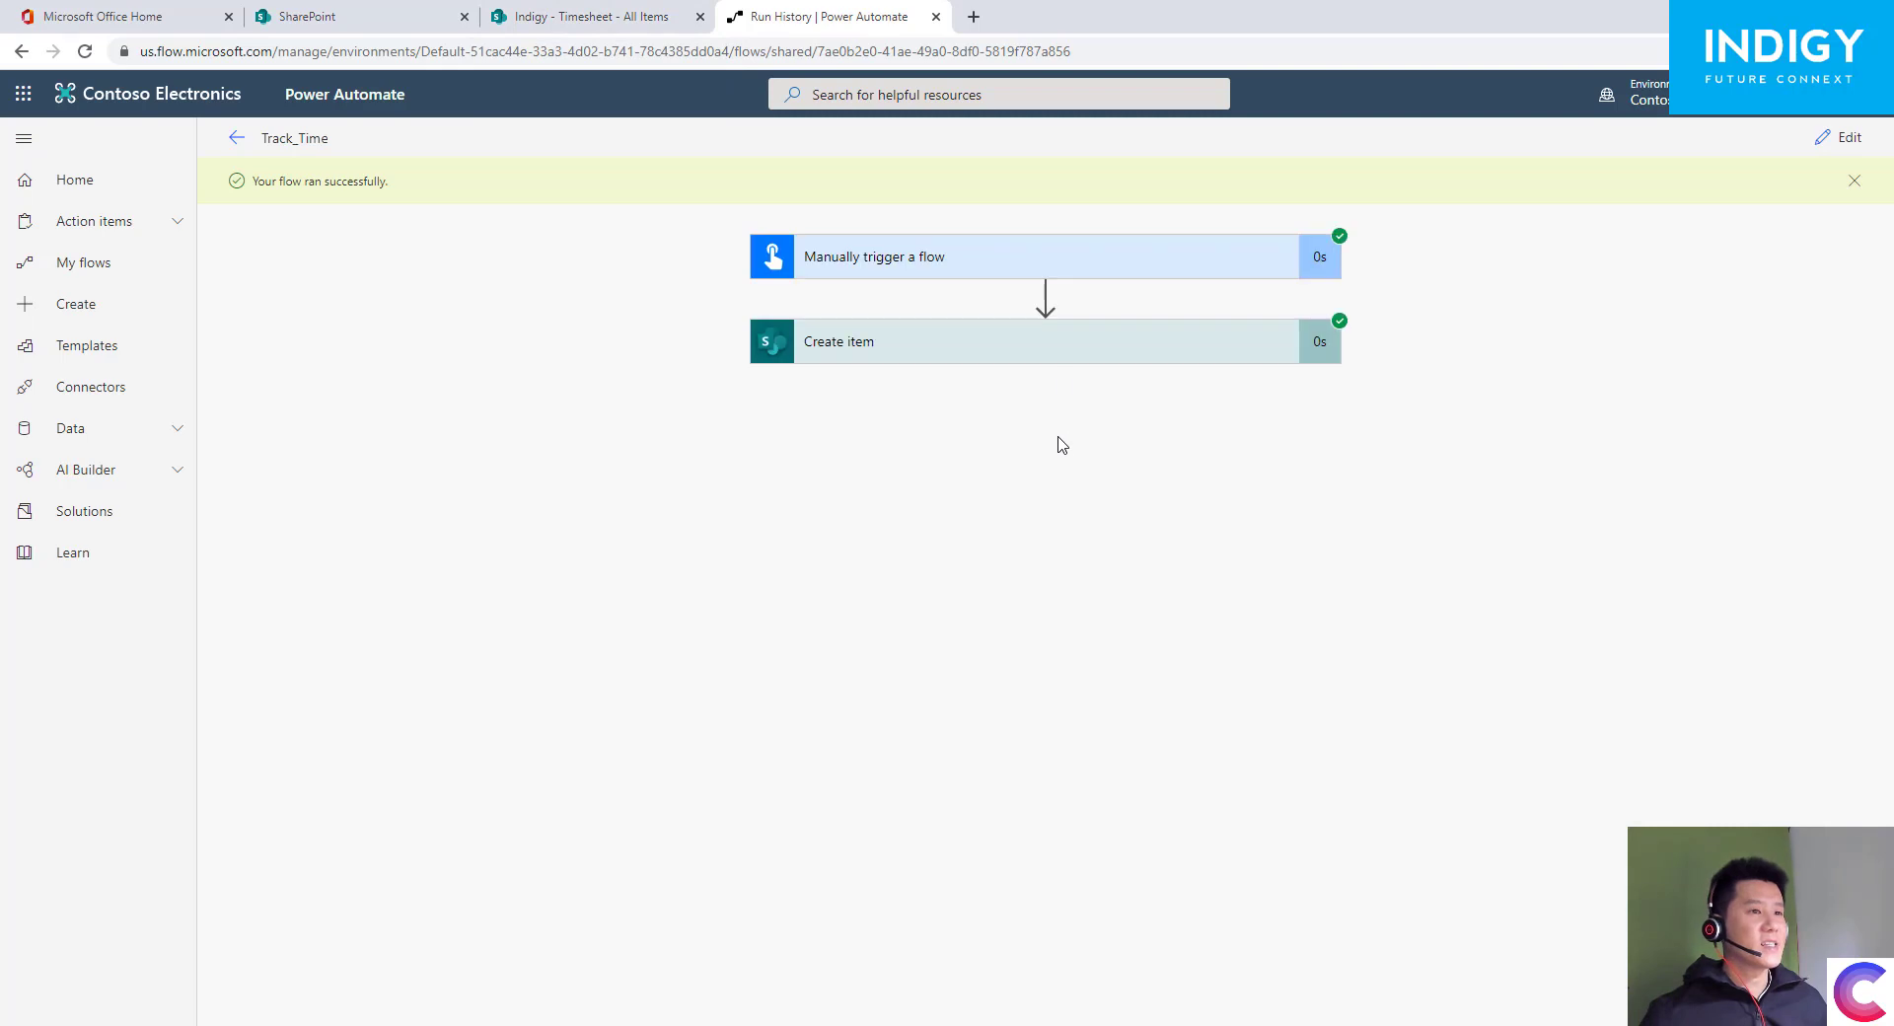
- Check the Create item inputs of the run and the new entry in the Timesheet list, and reopen the flow for editing
{"action": "left_click", "coordinate": [1049, 365]}
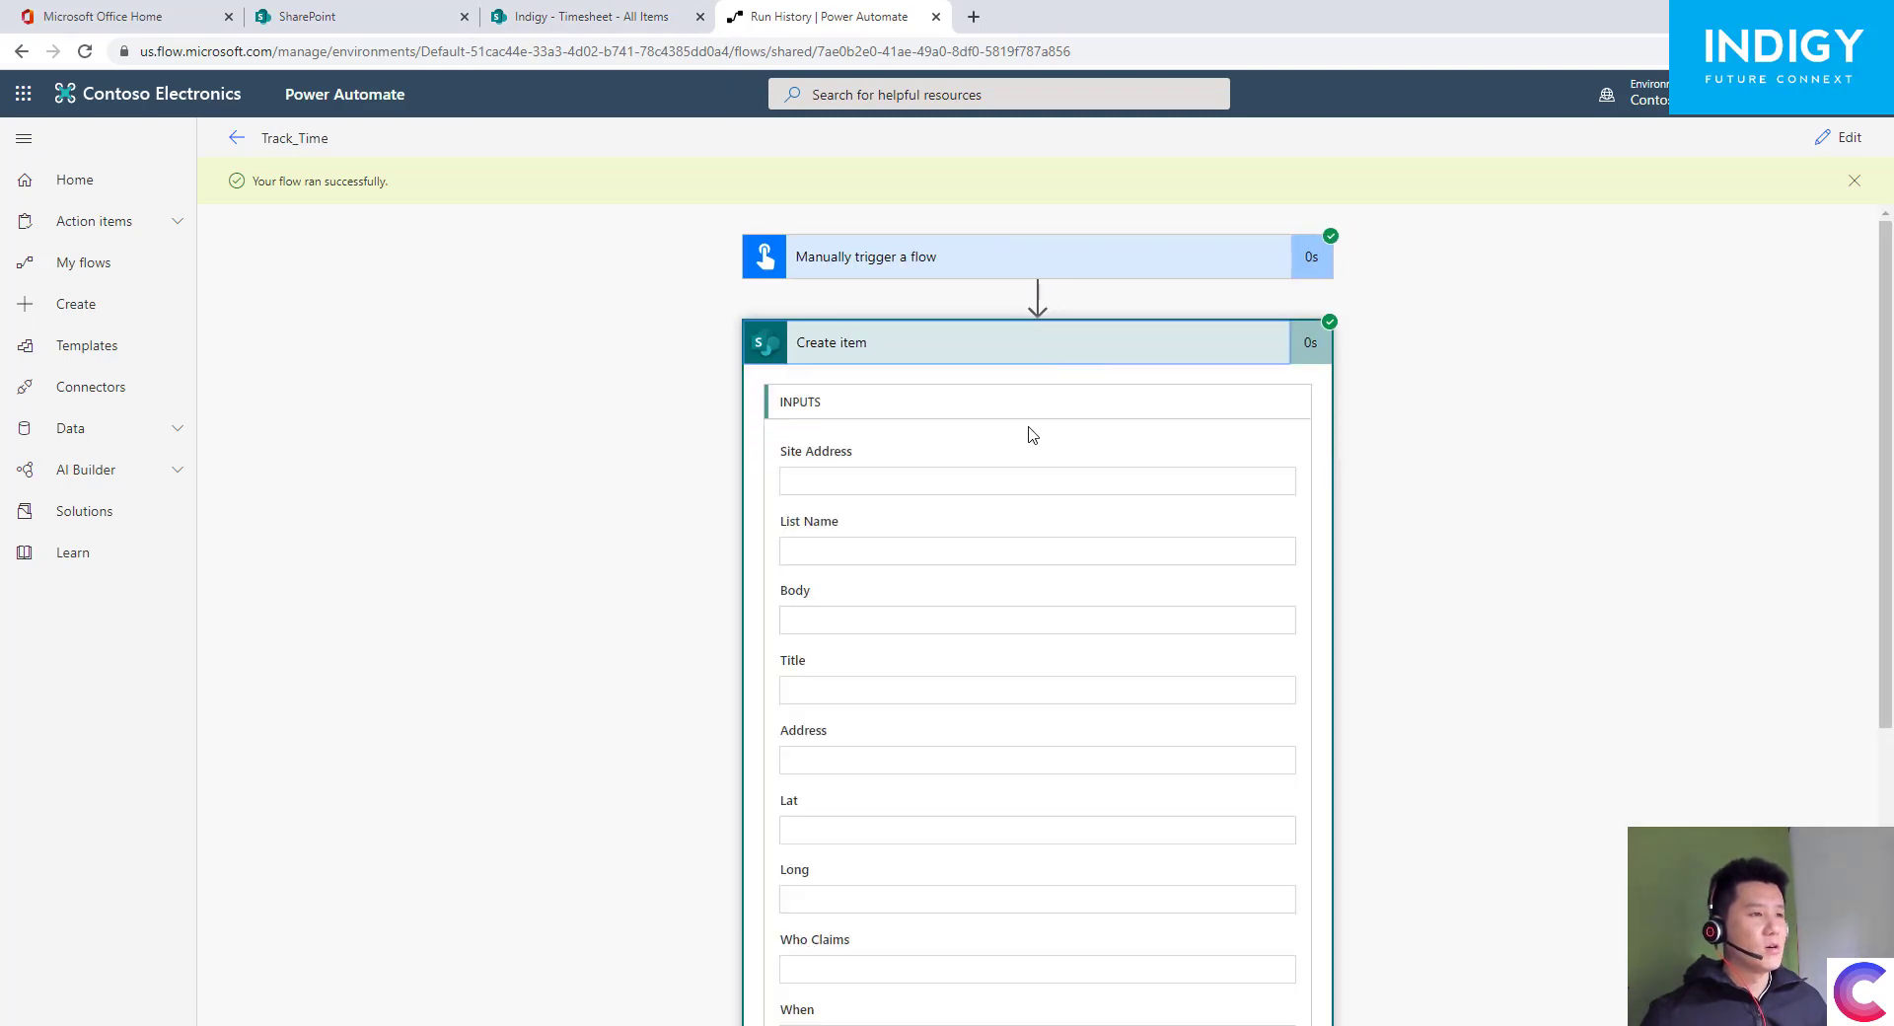
{"action": "scroll", "coordinate": [919, 781], "scroll_direction": "down", "scroll_amount": 1}
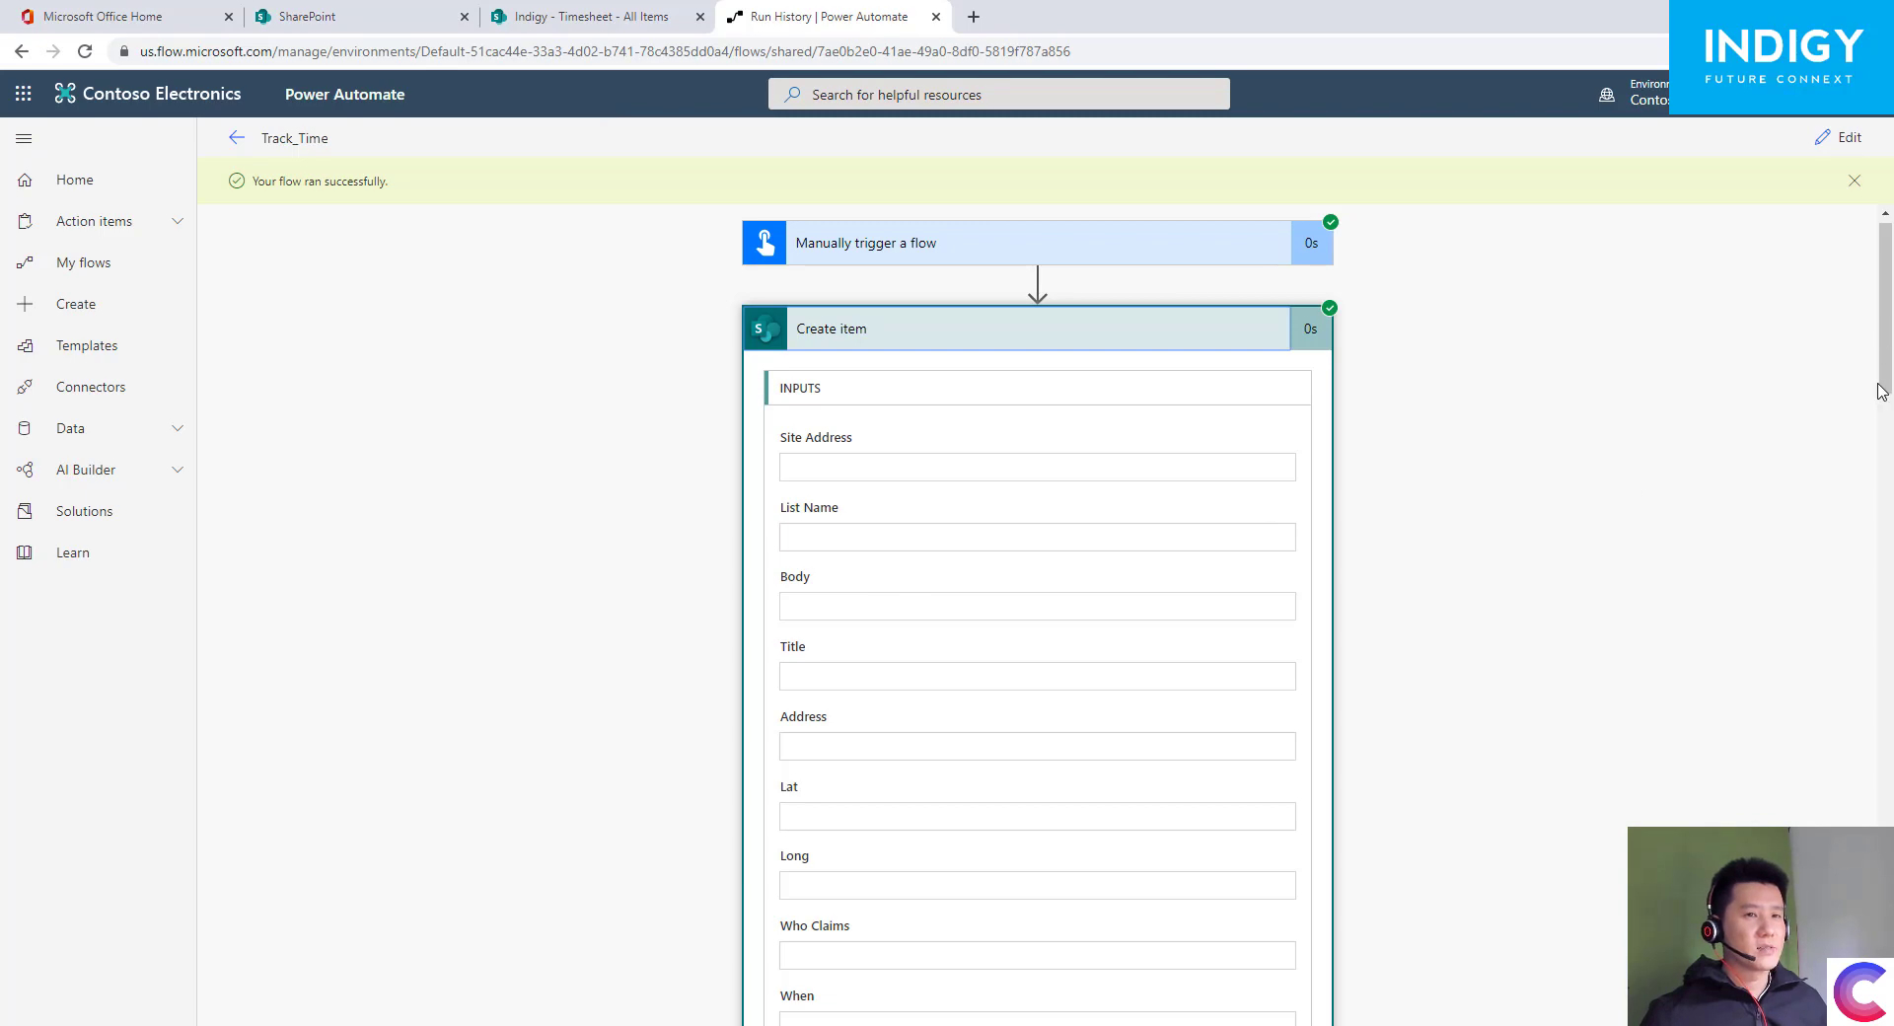
{"action": "left_click", "coordinate": [558, 17]}
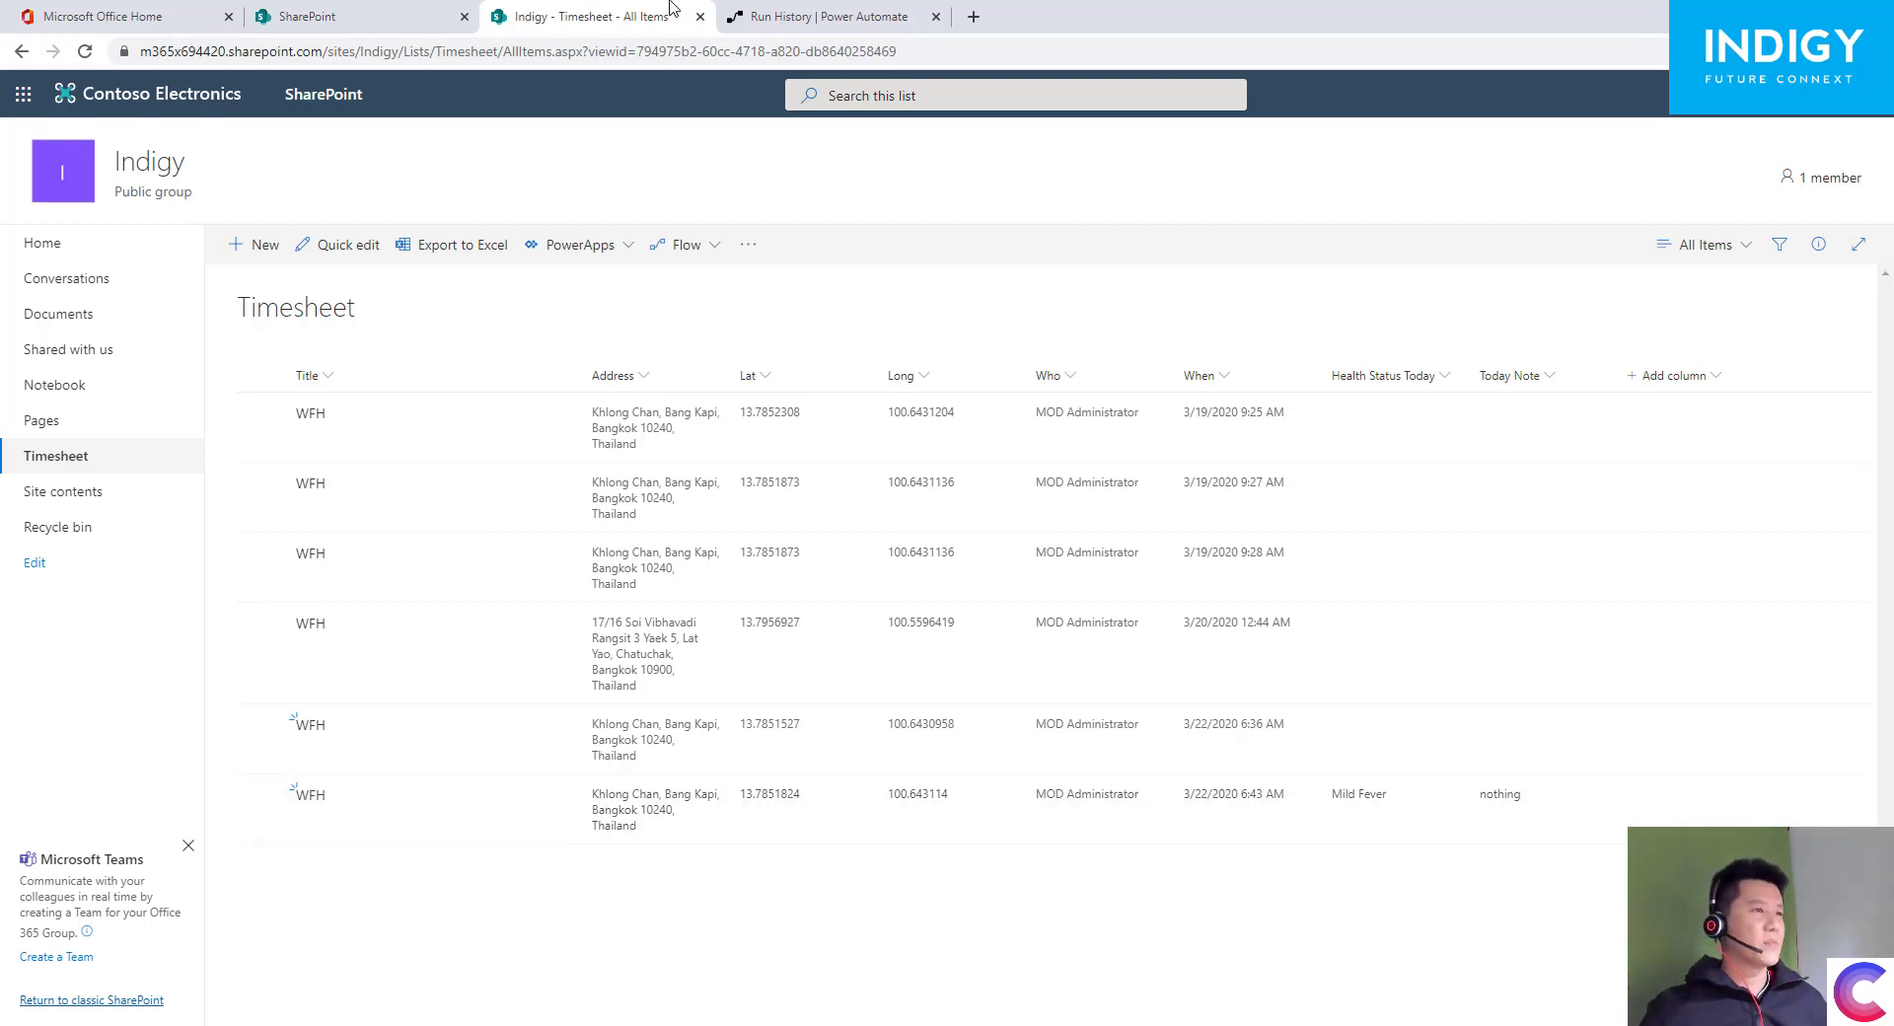
{"action": "left_click", "coordinate": [892, 16]}
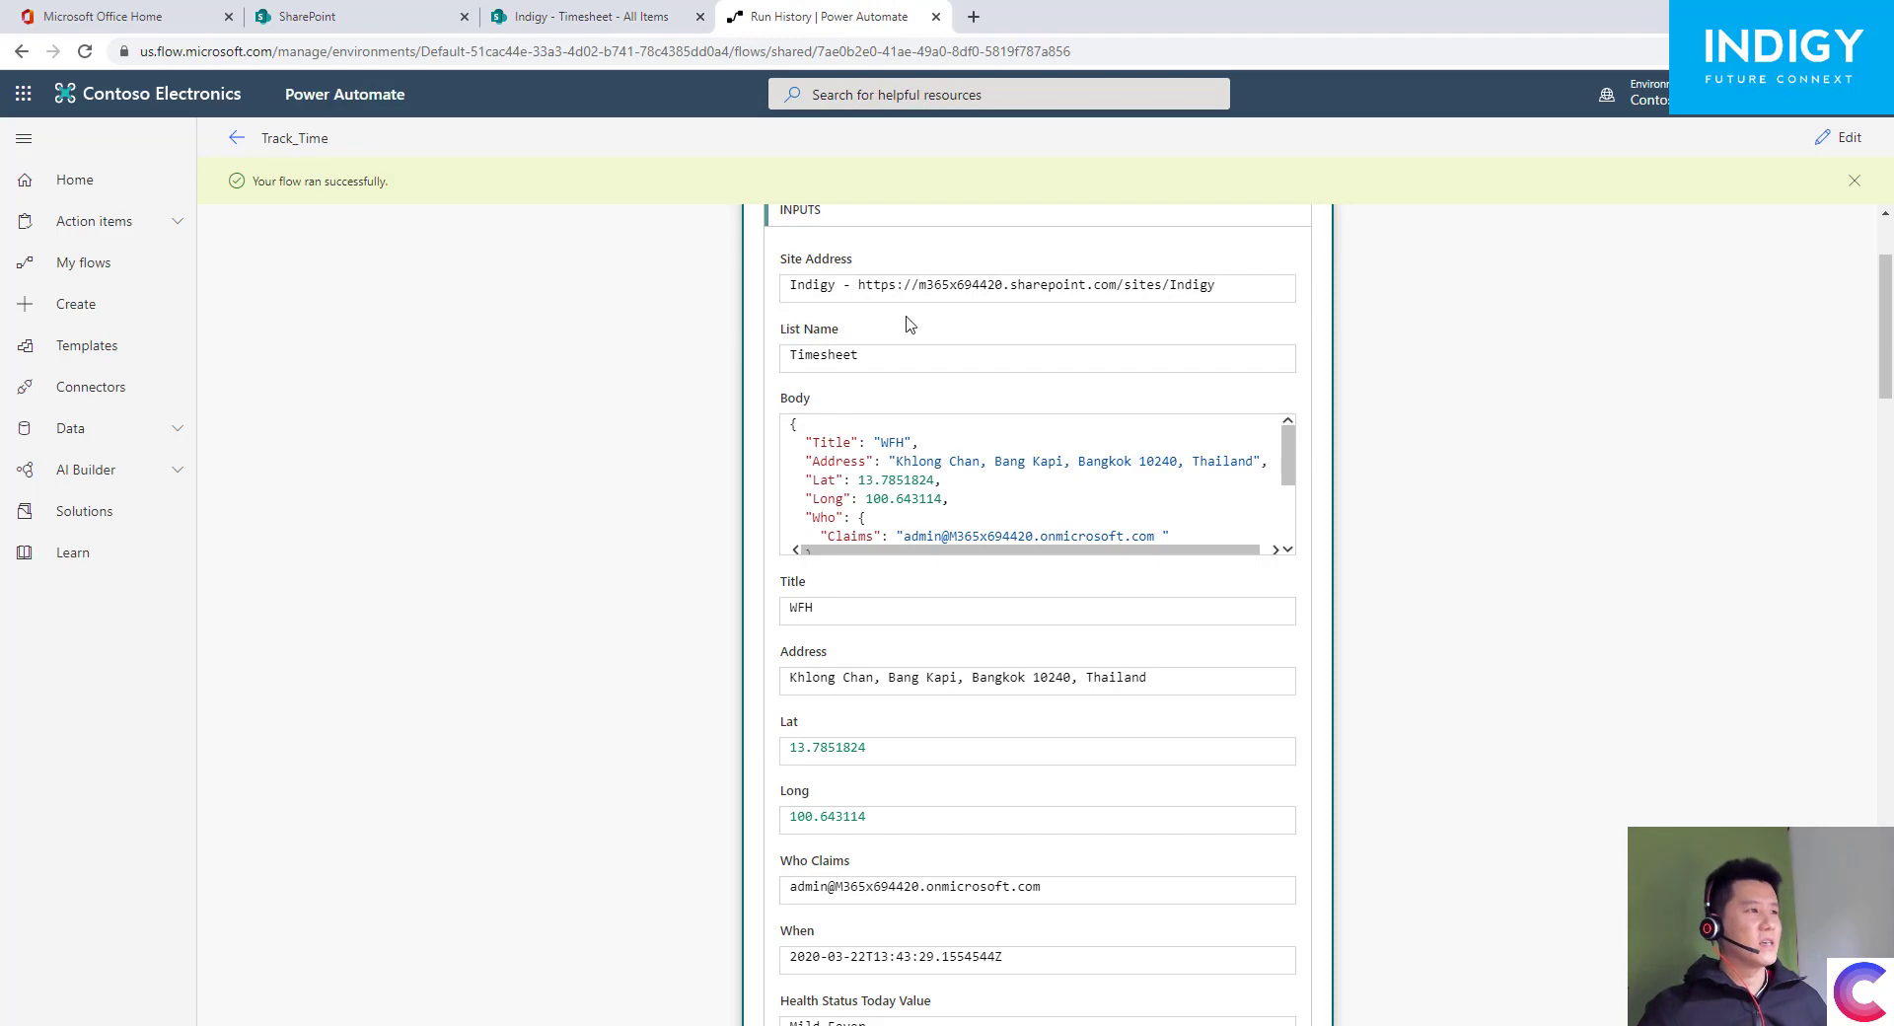
{"action": "left_click", "coordinate": [1840, 137]}
- Add a Yes/No input and a Number input to the manual trigger after the Note input
{"action": "left_click", "coordinate": [820, 576]}
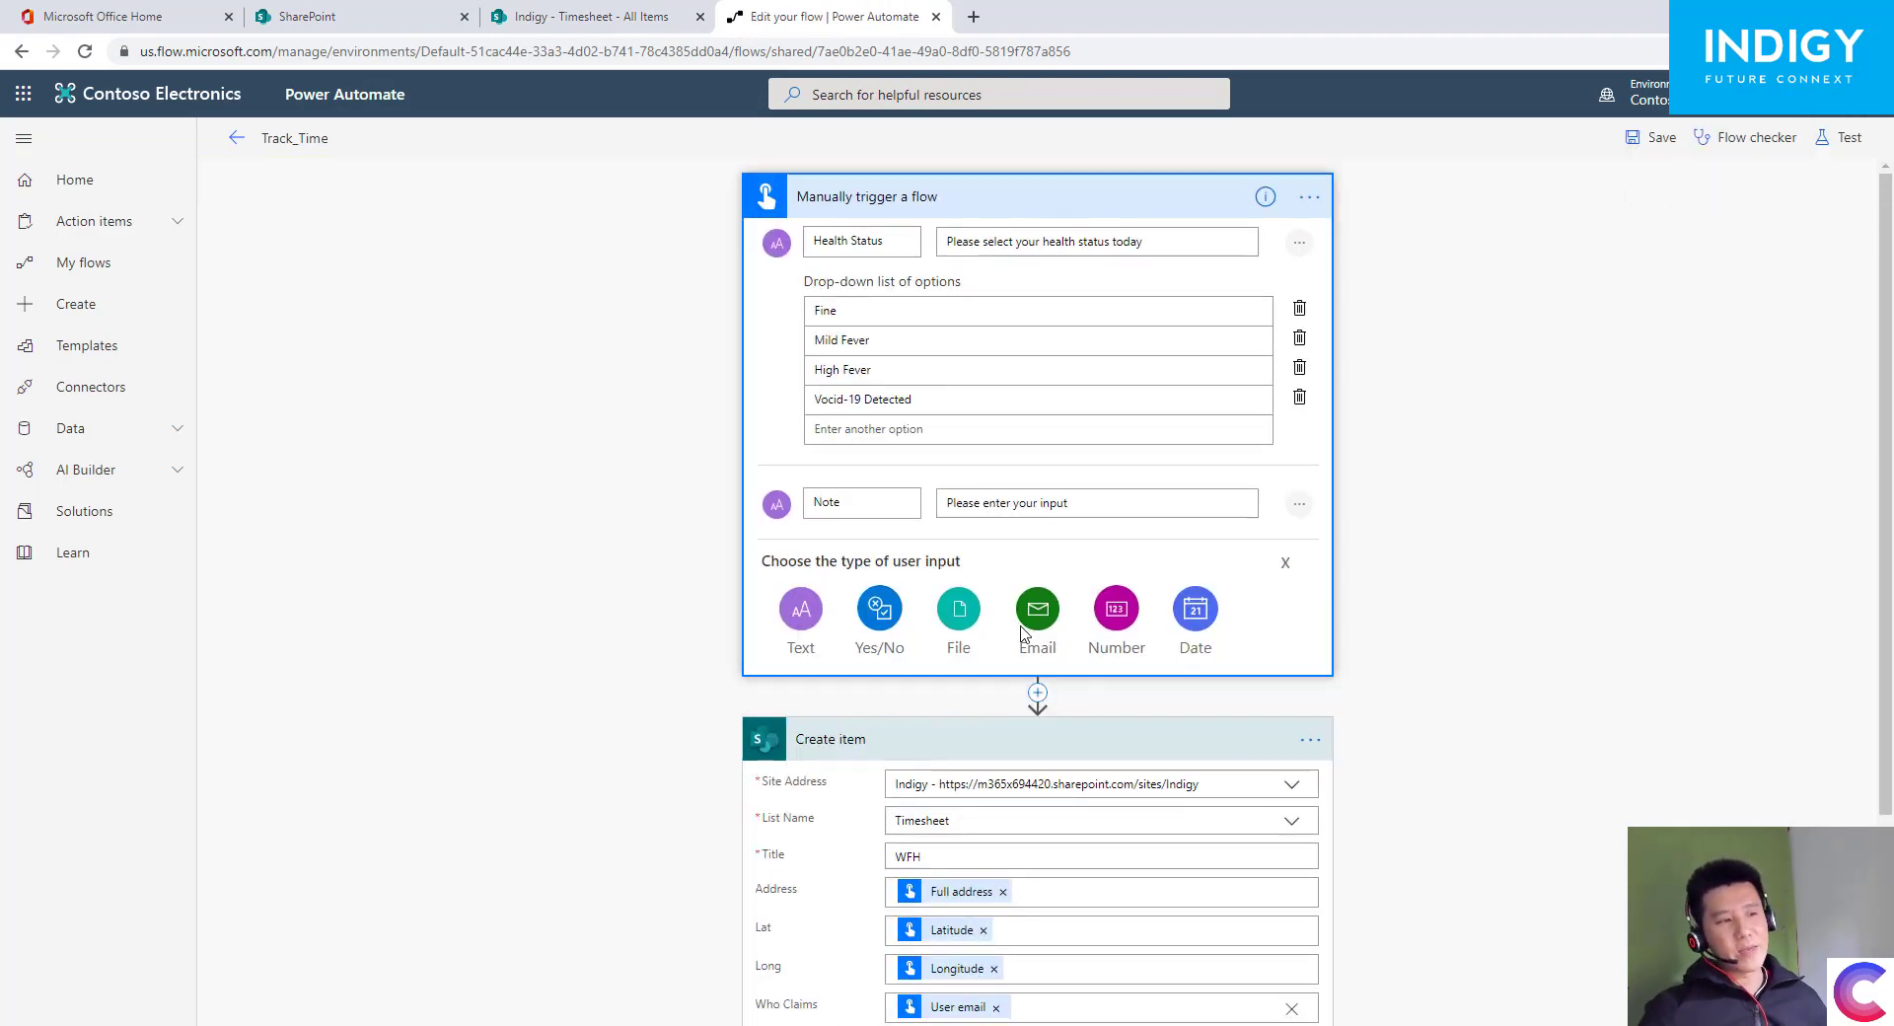
{"action": "left_click", "coordinate": [887, 613]}
{"action": "left_click", "coordinate": [848, 639]}
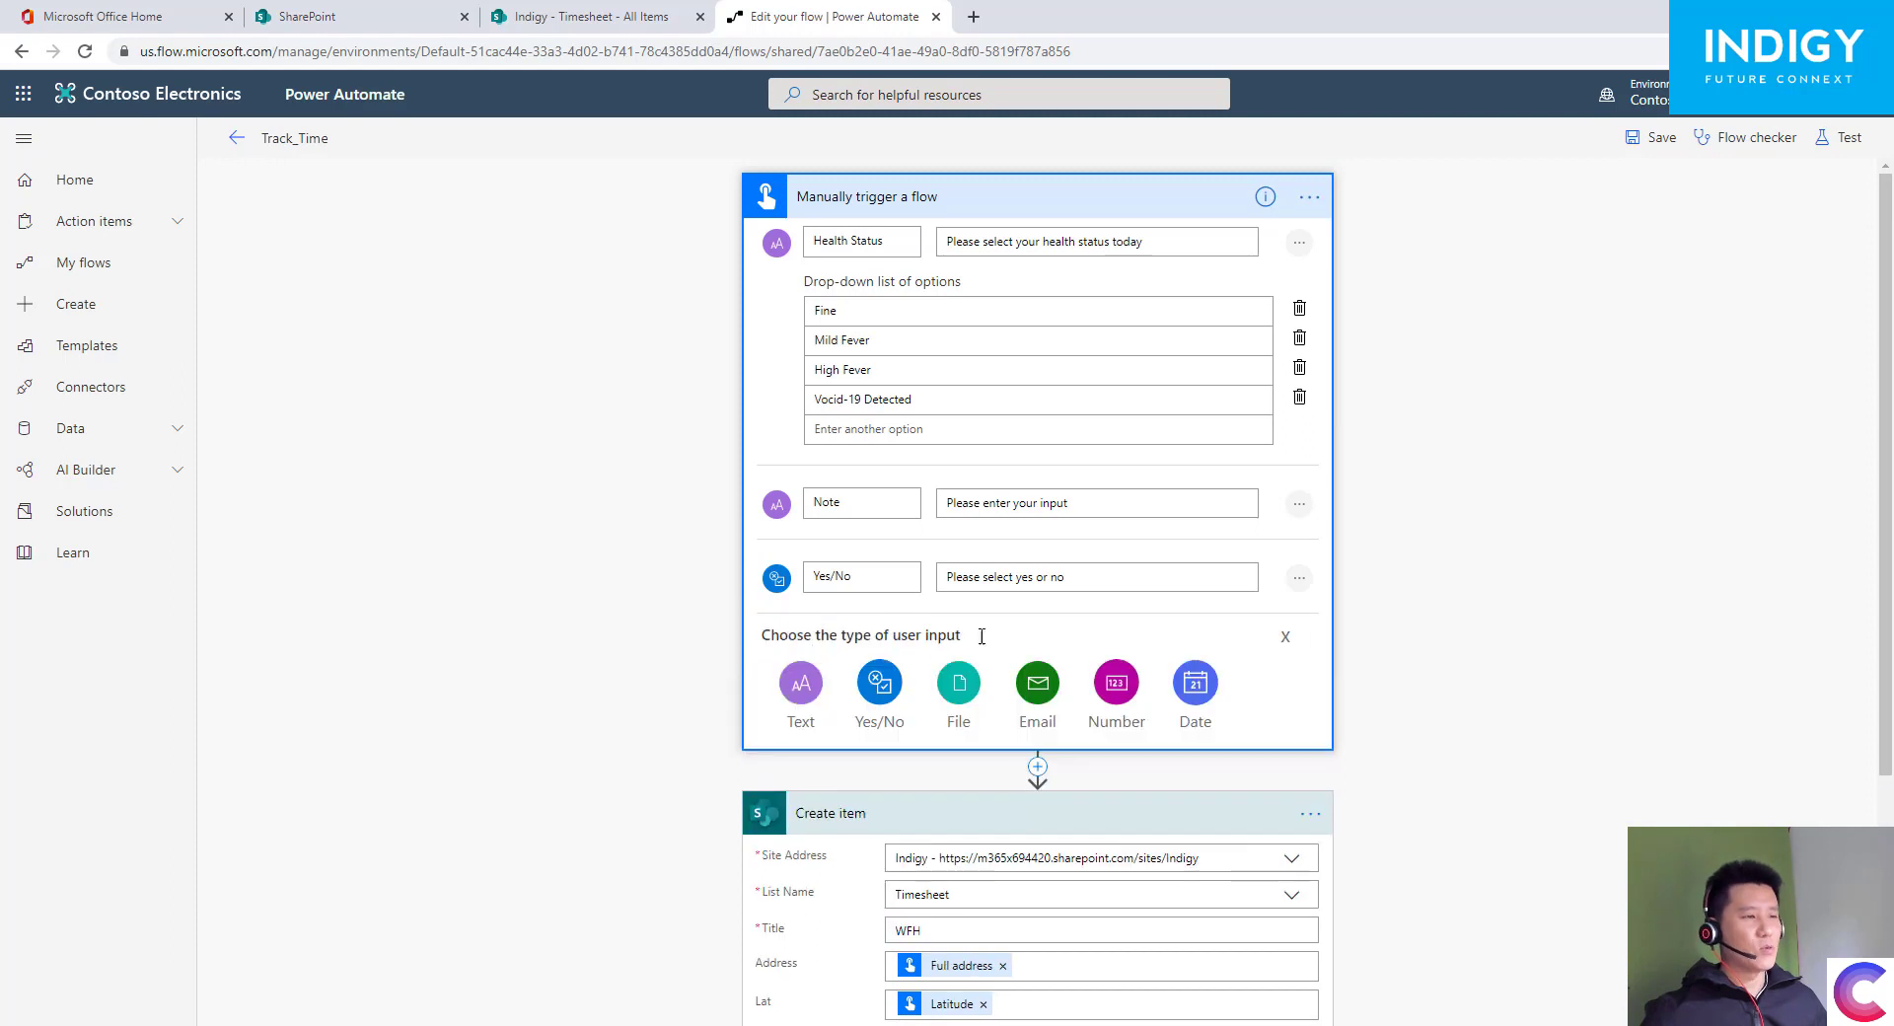
{"action": "left_click", "coordinate": [1116, 684]}
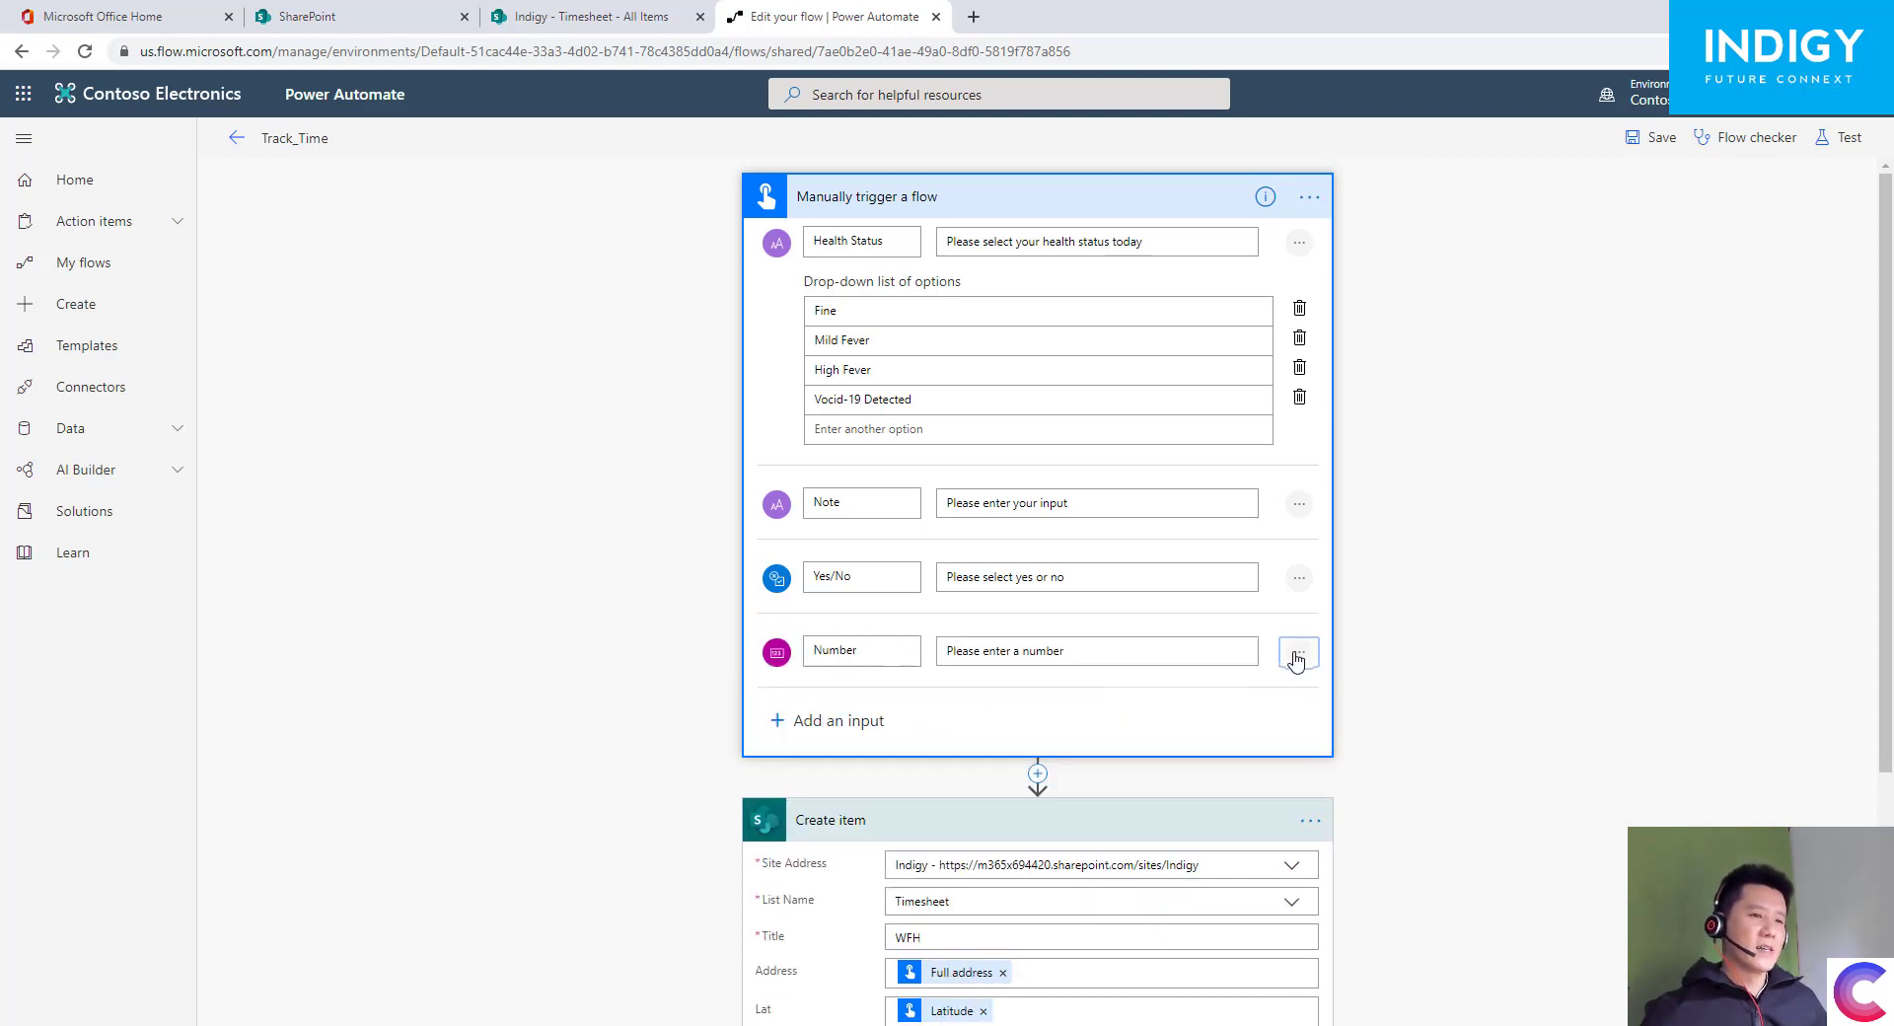
- Delete the Number and Yes/No inputs from the manual trigger
{"action": "left_click", "coordinate": [1296, 655]}
{"action": "left_click", "coordinate": [1124, 649]}
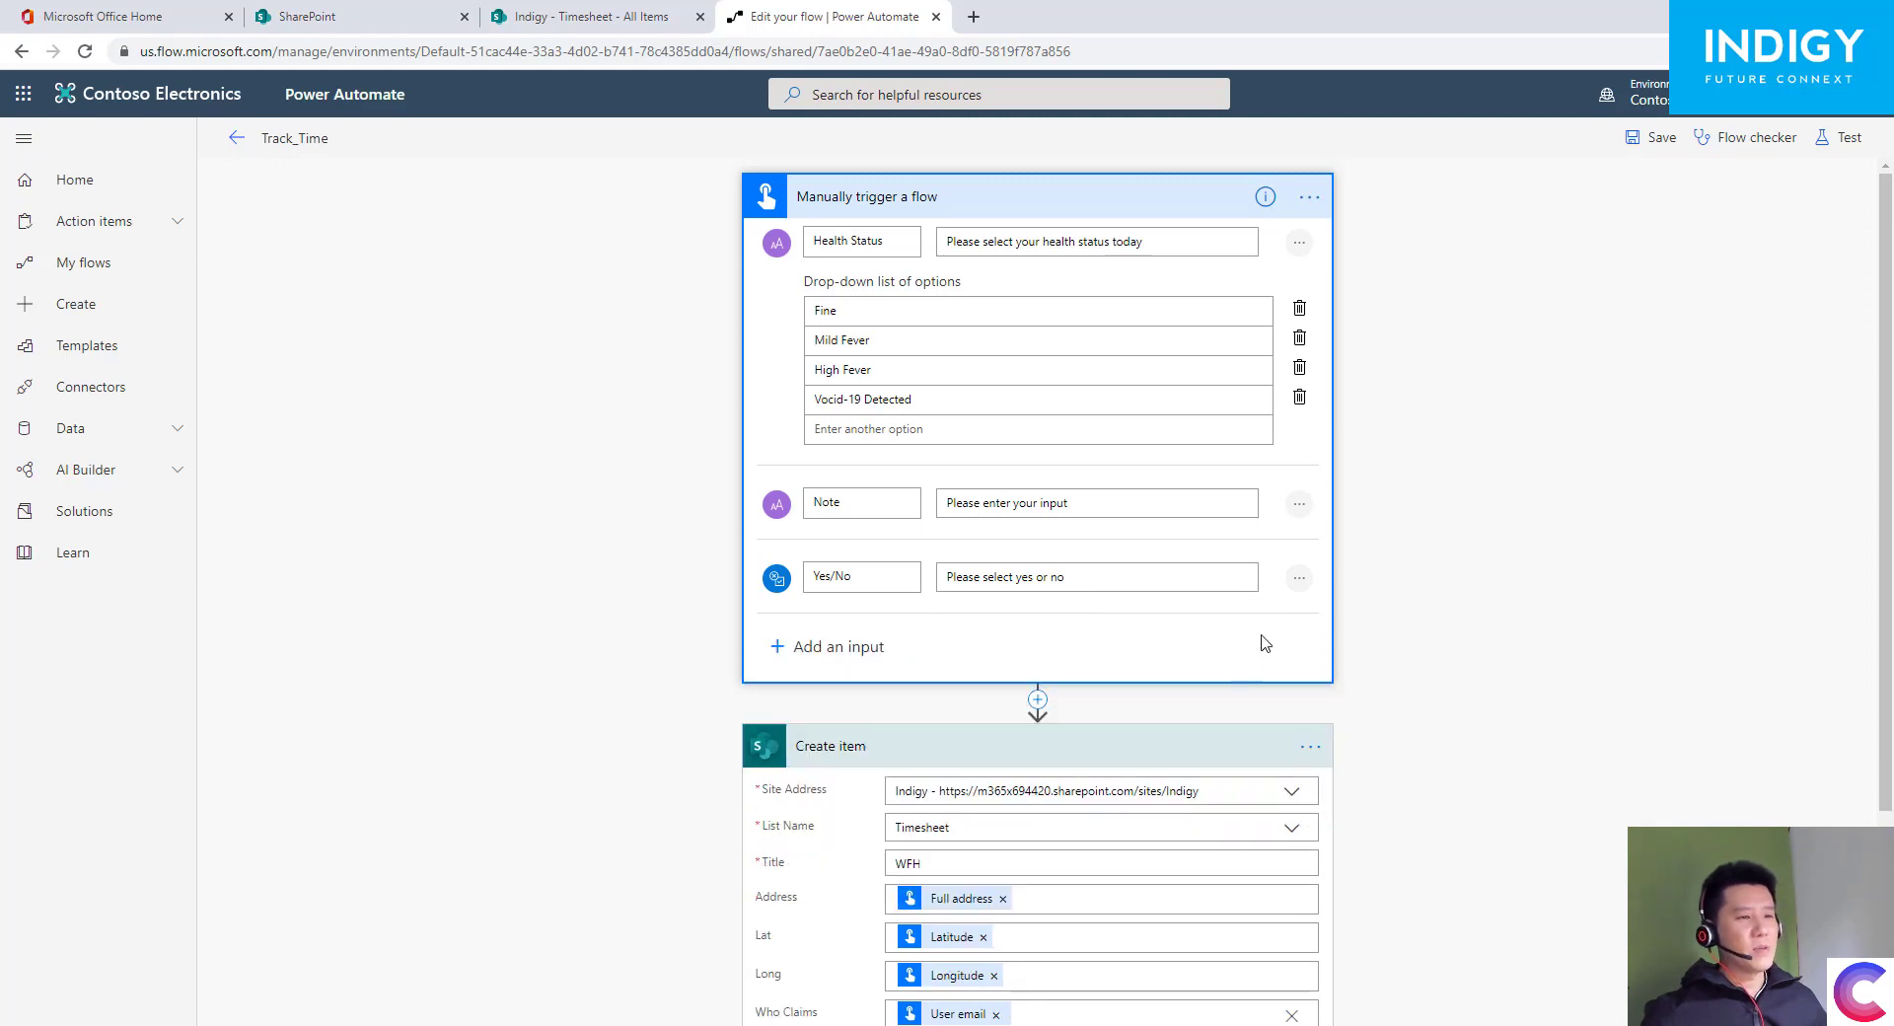
{"action": "left_click", "coordinate": [1296, 582]}
{"action": "left_click", "coordinate": [1142, 575]}
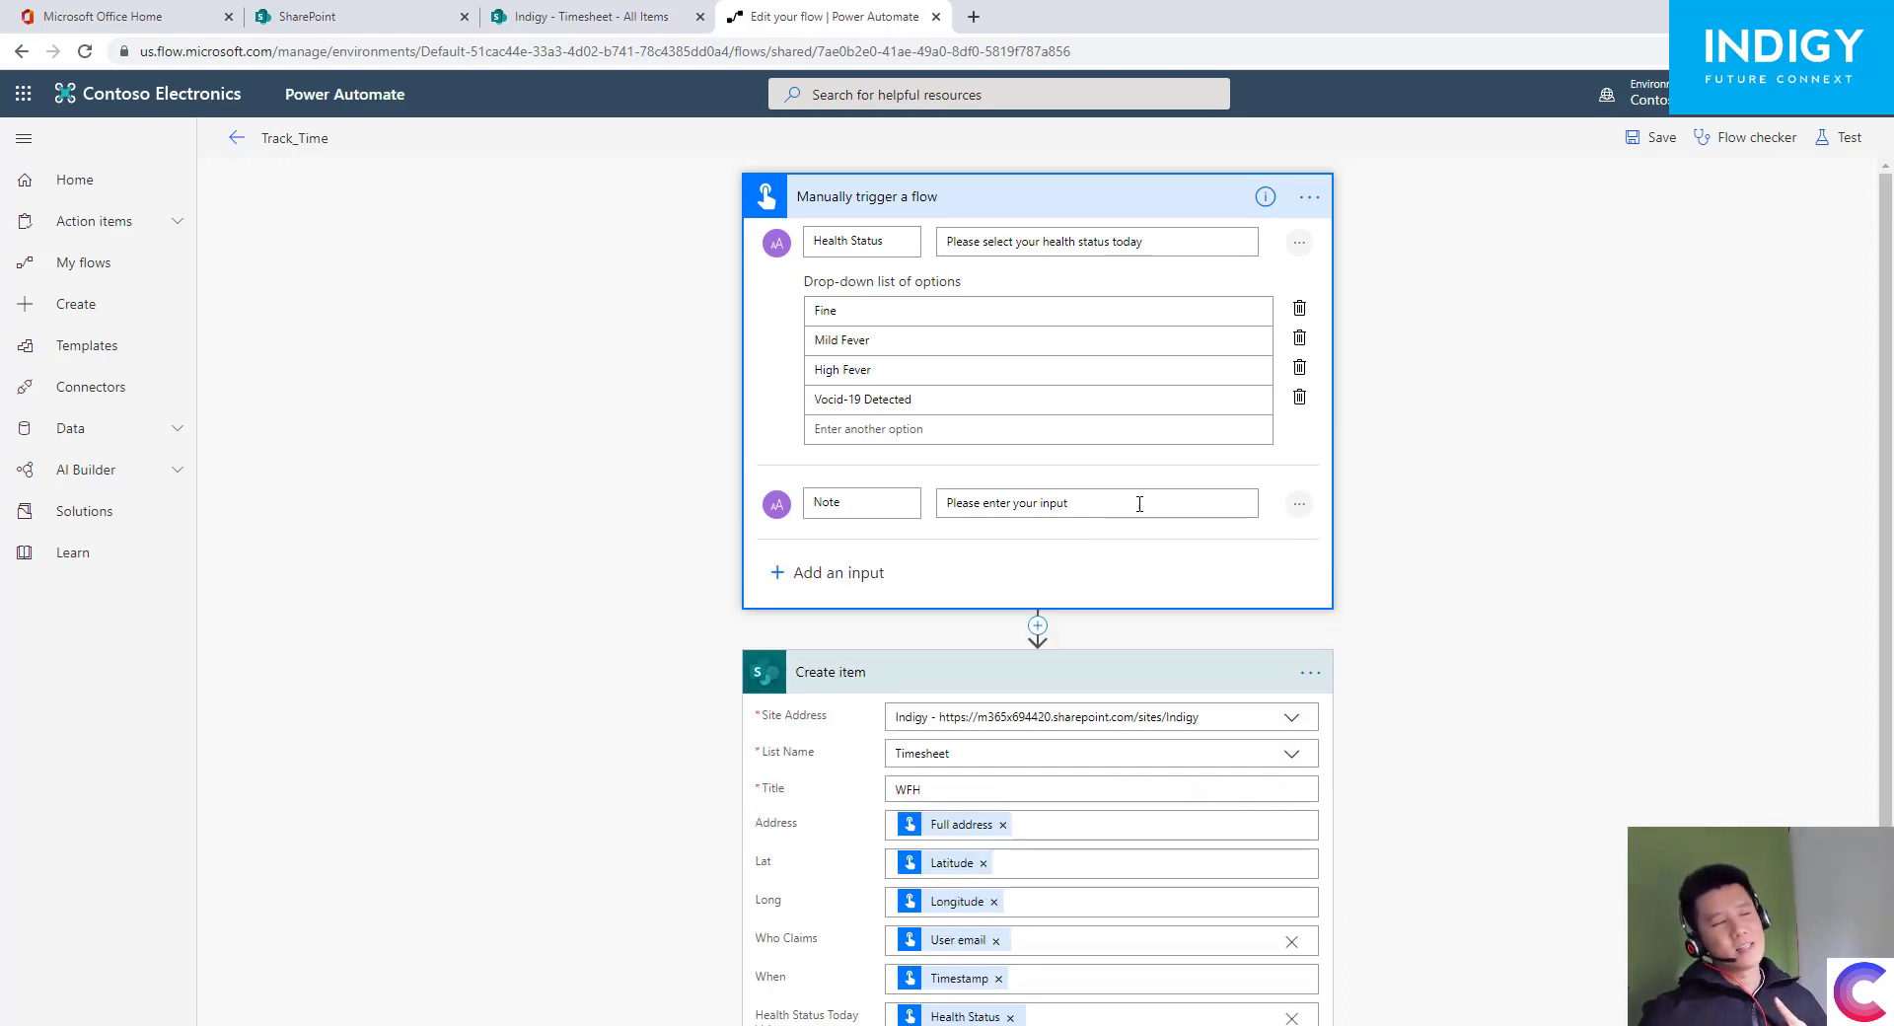
- Insert a Convert time zone action between the manual trigger and the Create item action
{"action": "left_click", "coordinate": [569, 25]}
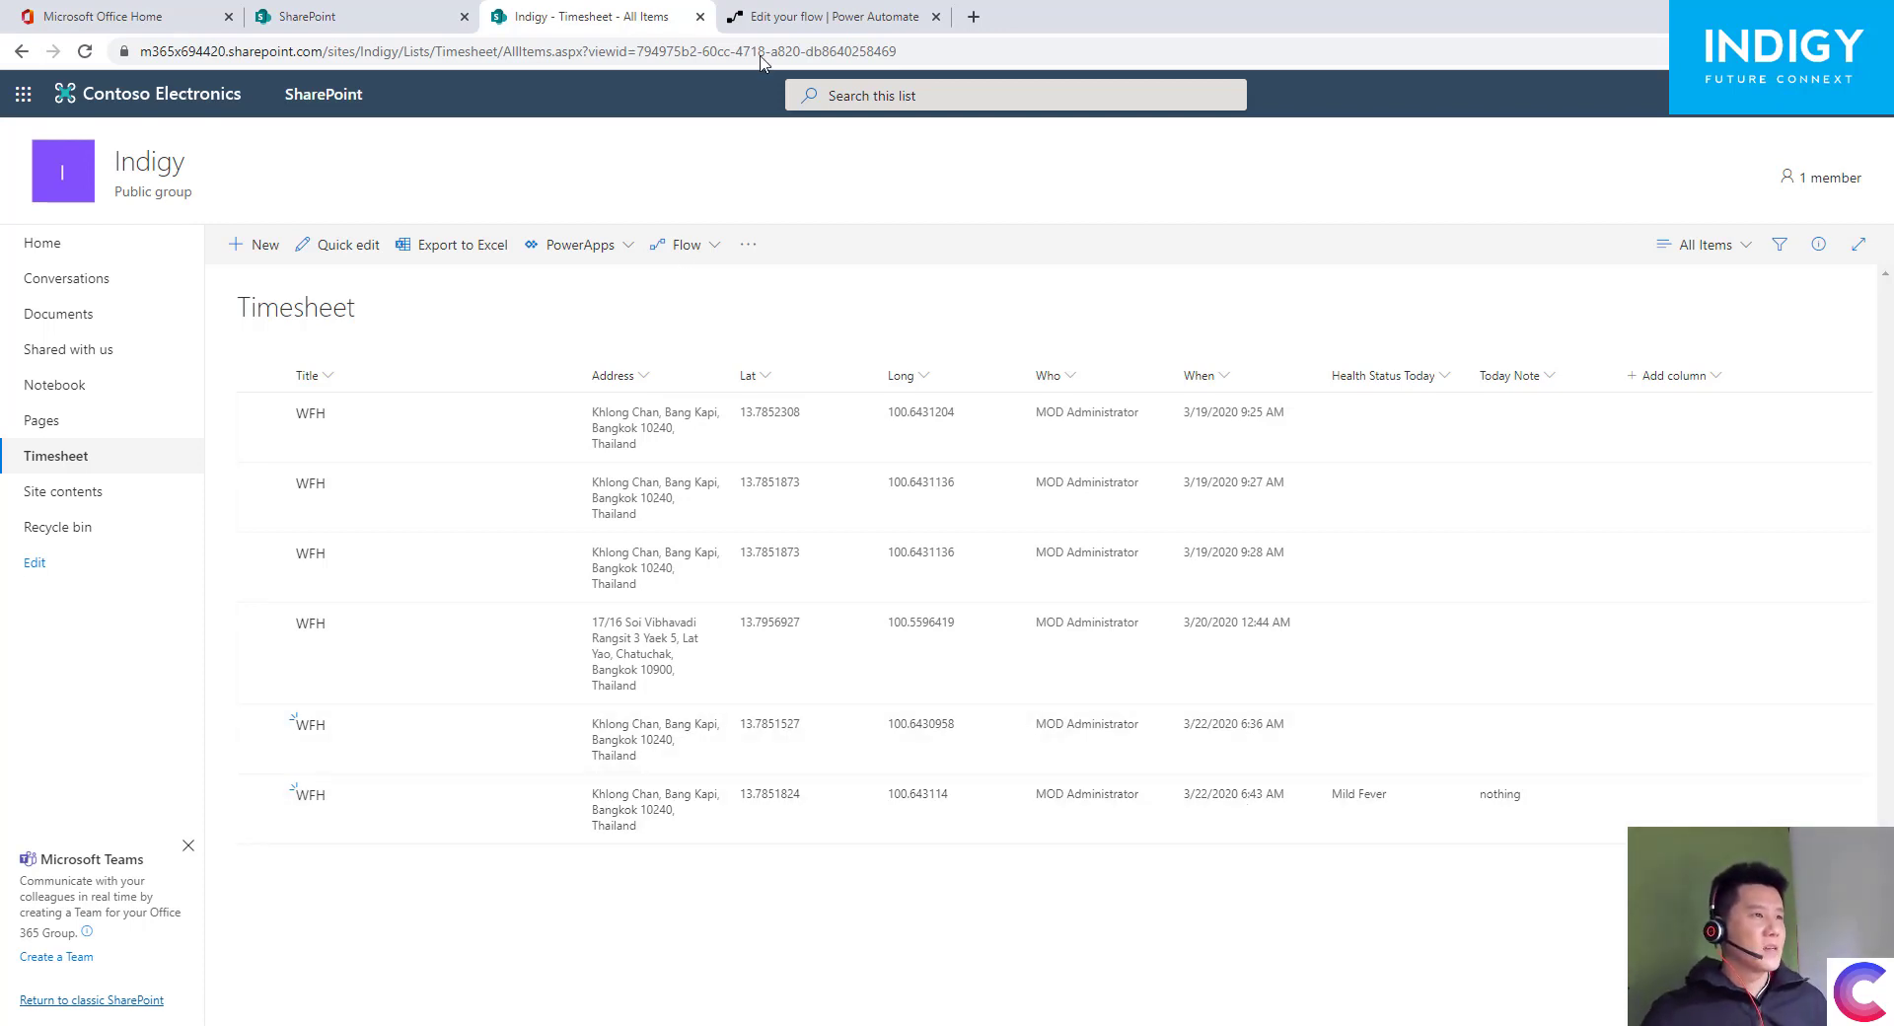
{"action": "left_click", "coordinate": [771, 26]}
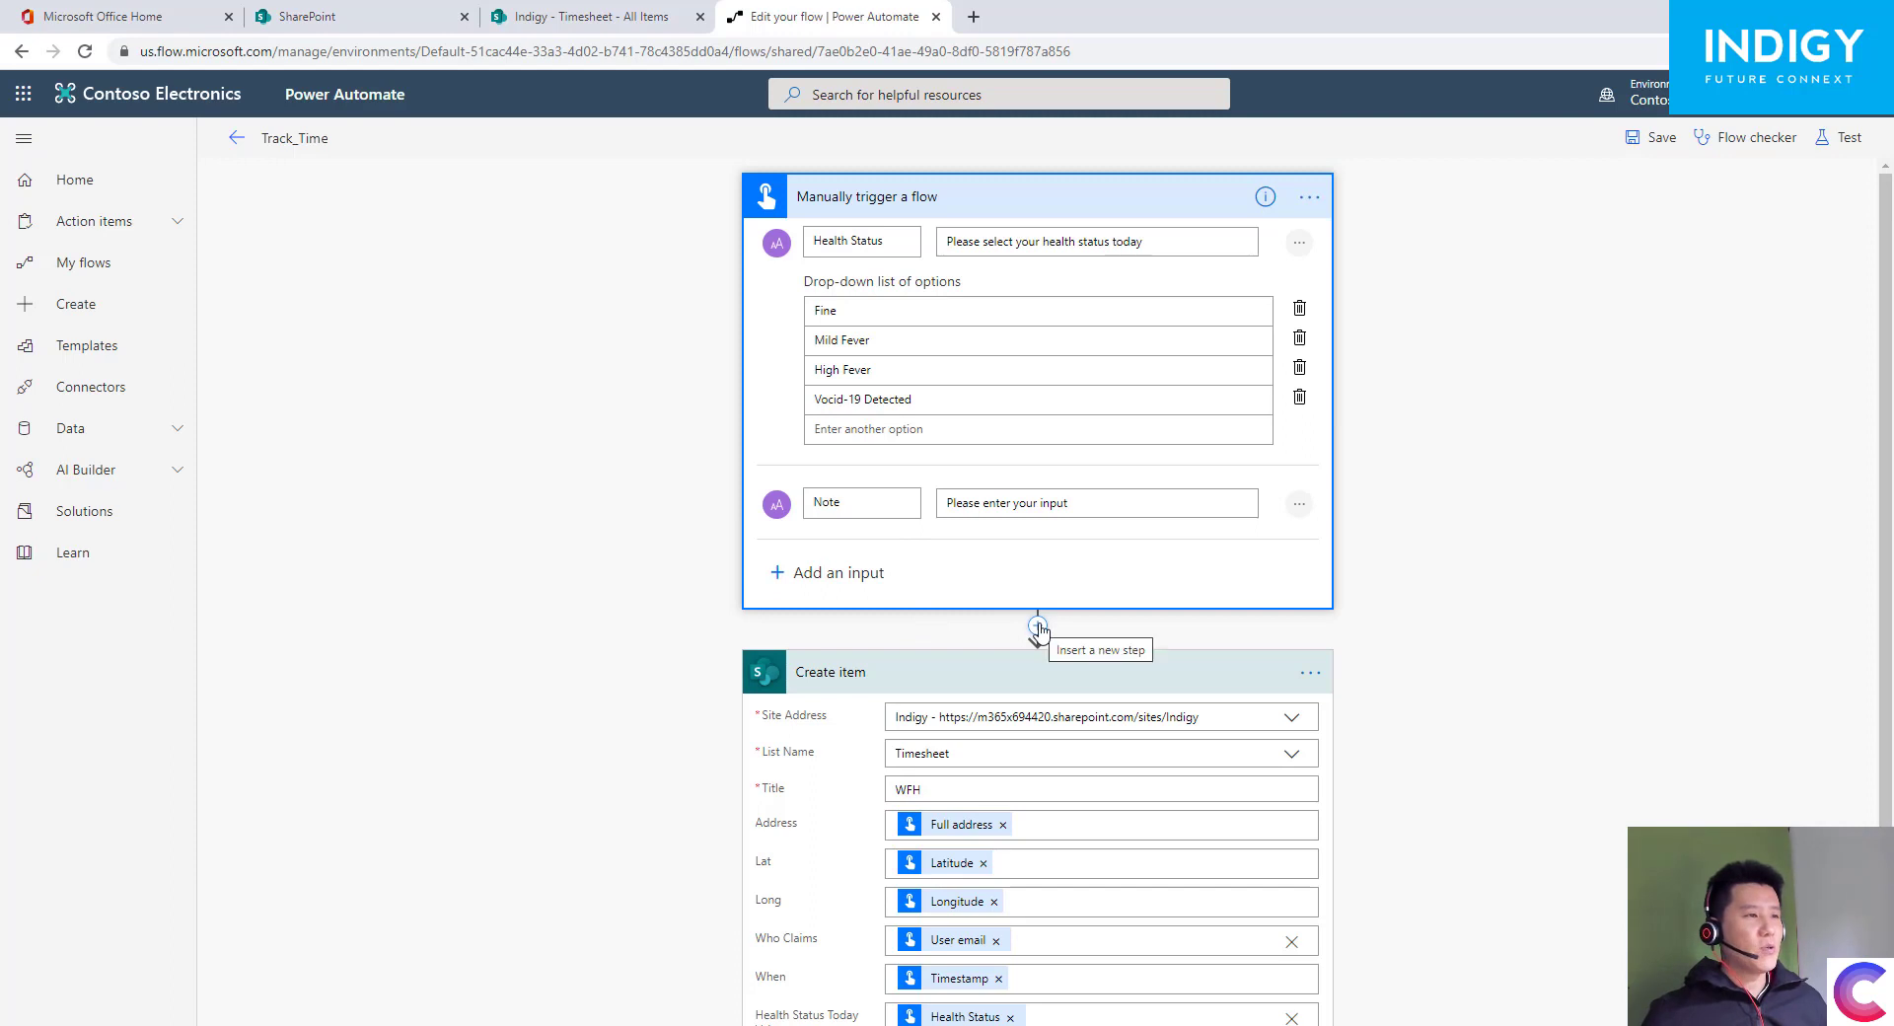
{"action": "left_click", "coordinate": [1043, 202]}
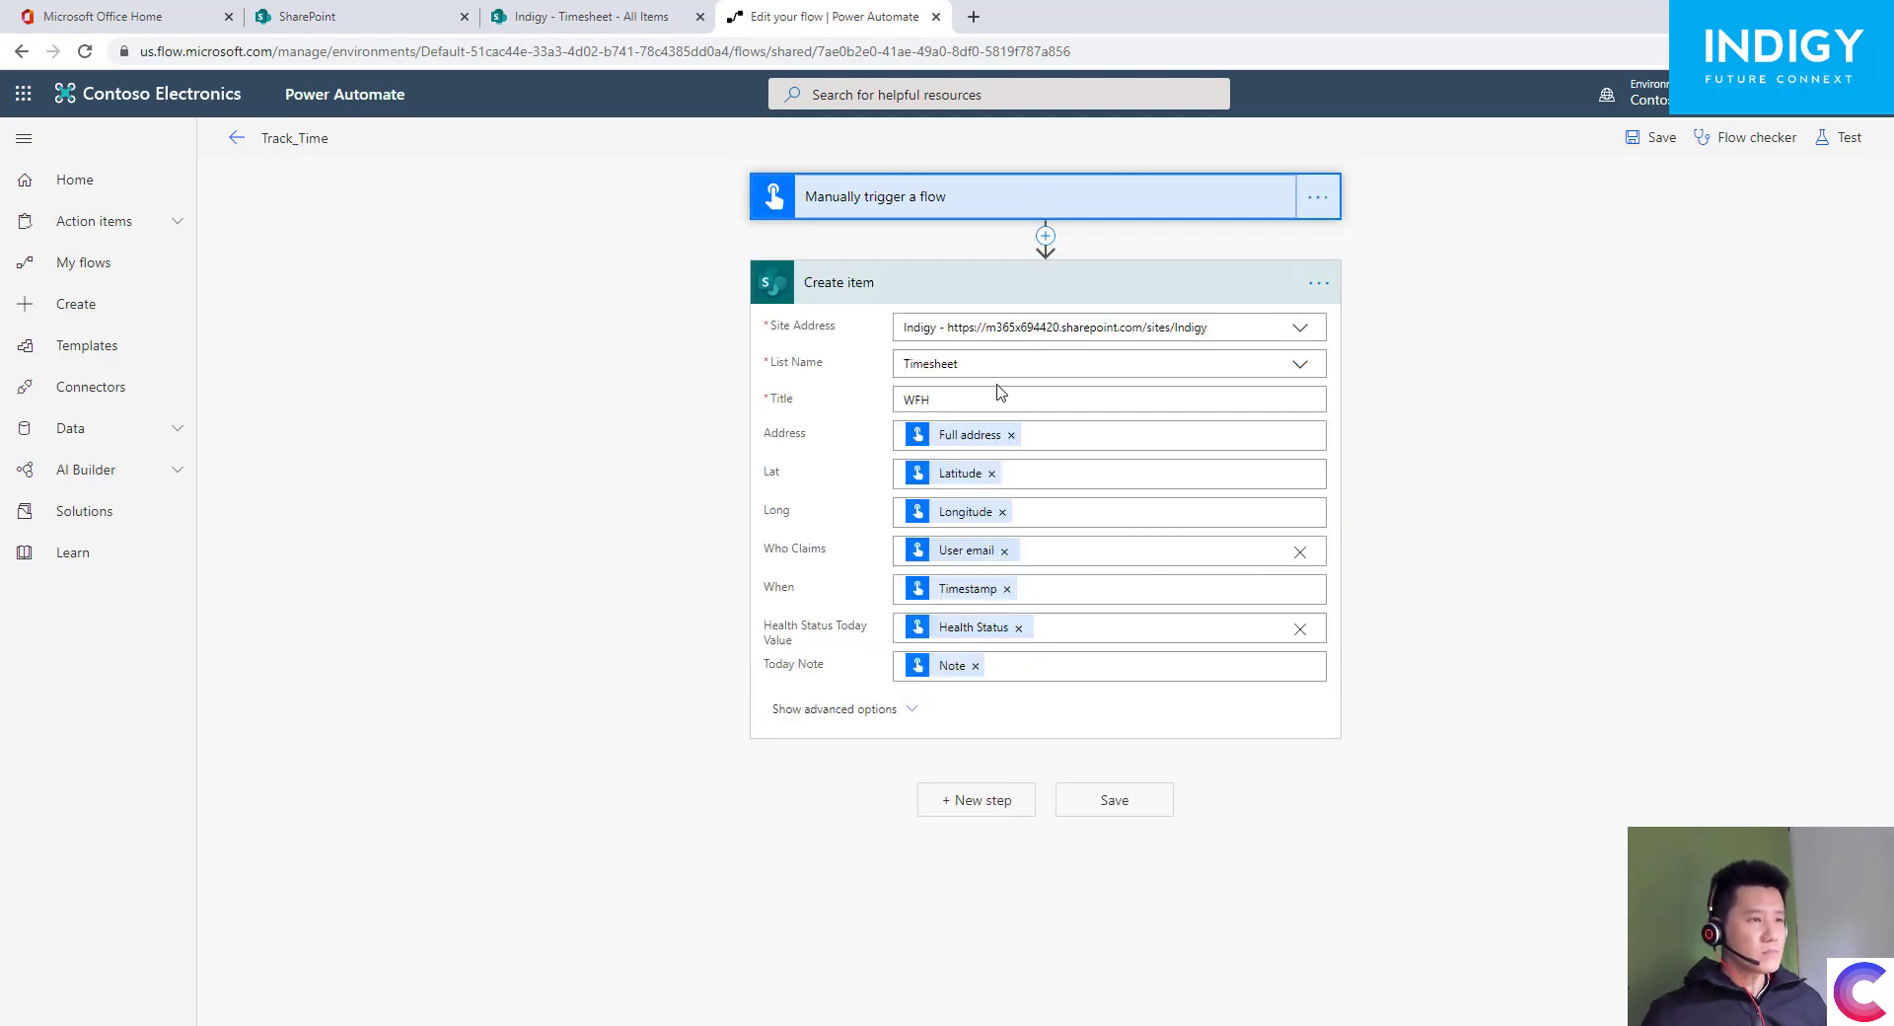
{"action": "left_click", "coordinate": [952, 288]}
{"action": "left_click", "coordinate": [1045, 235]}
{"action": "left_click", "coordinate": [1037, 260]}
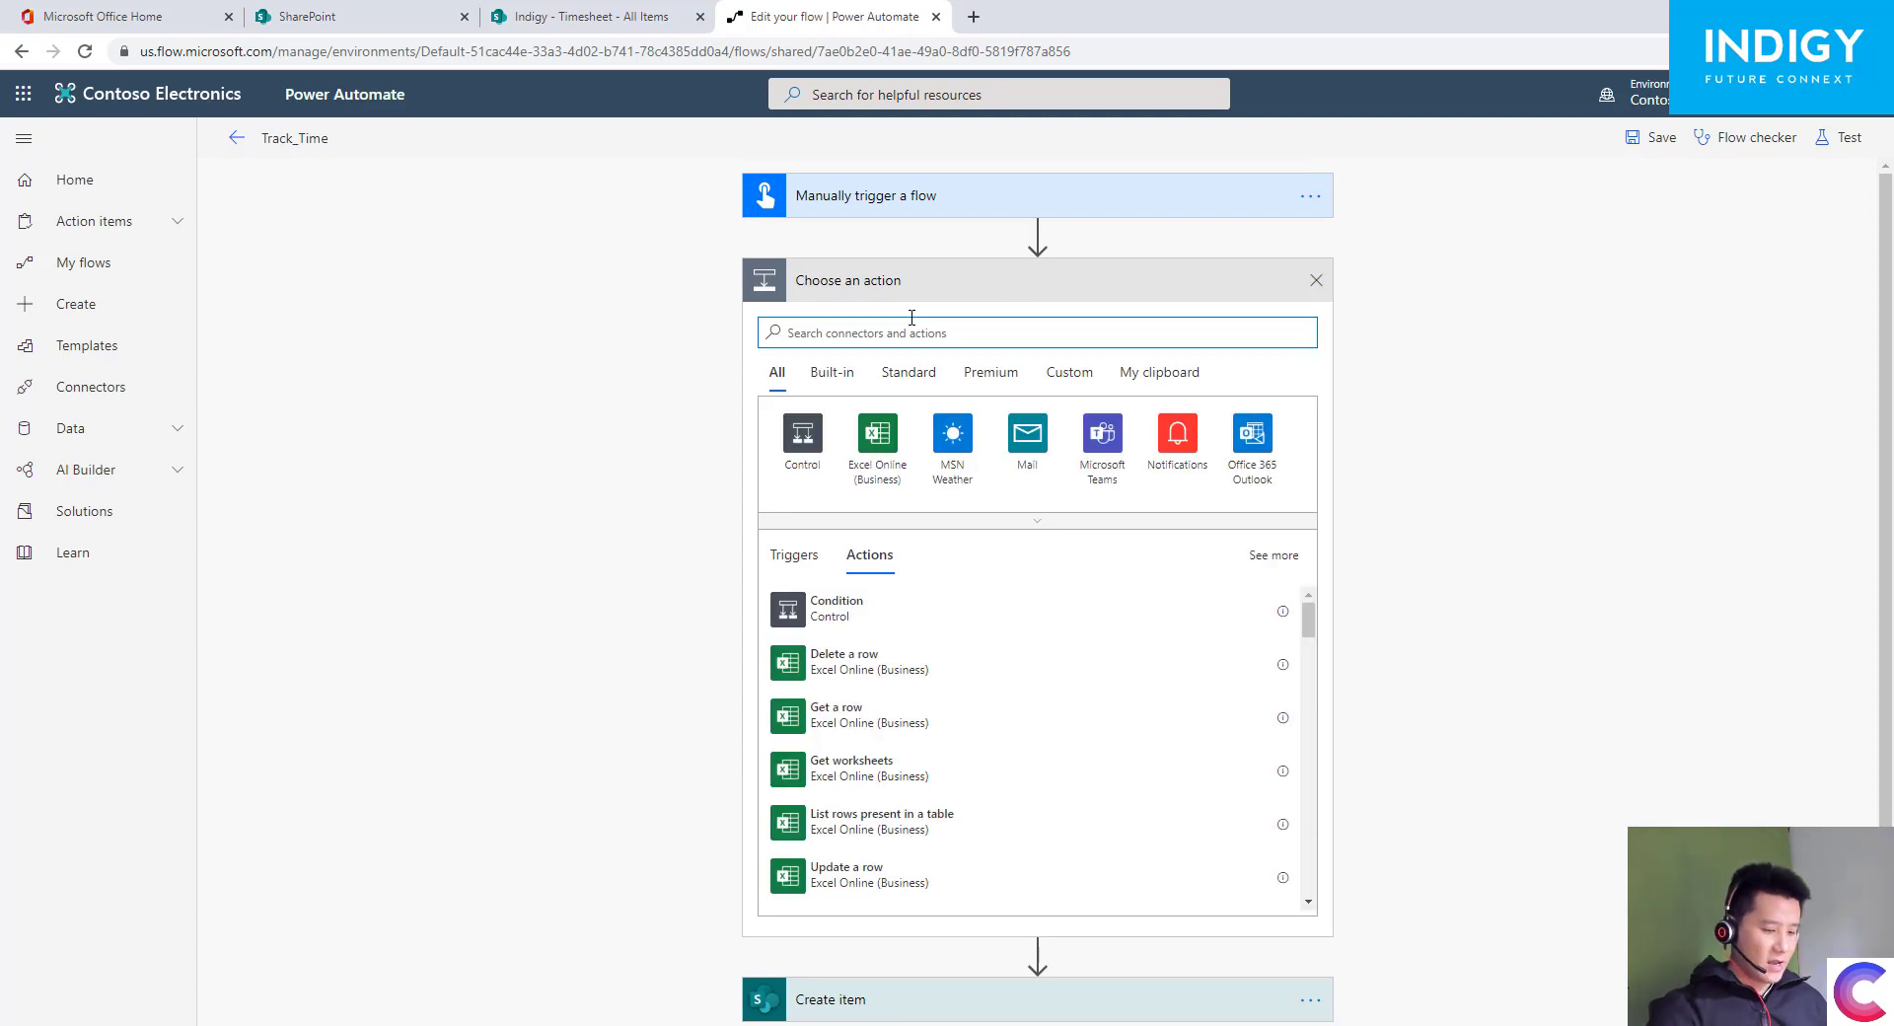
{"action": "type", "text": "convert"}
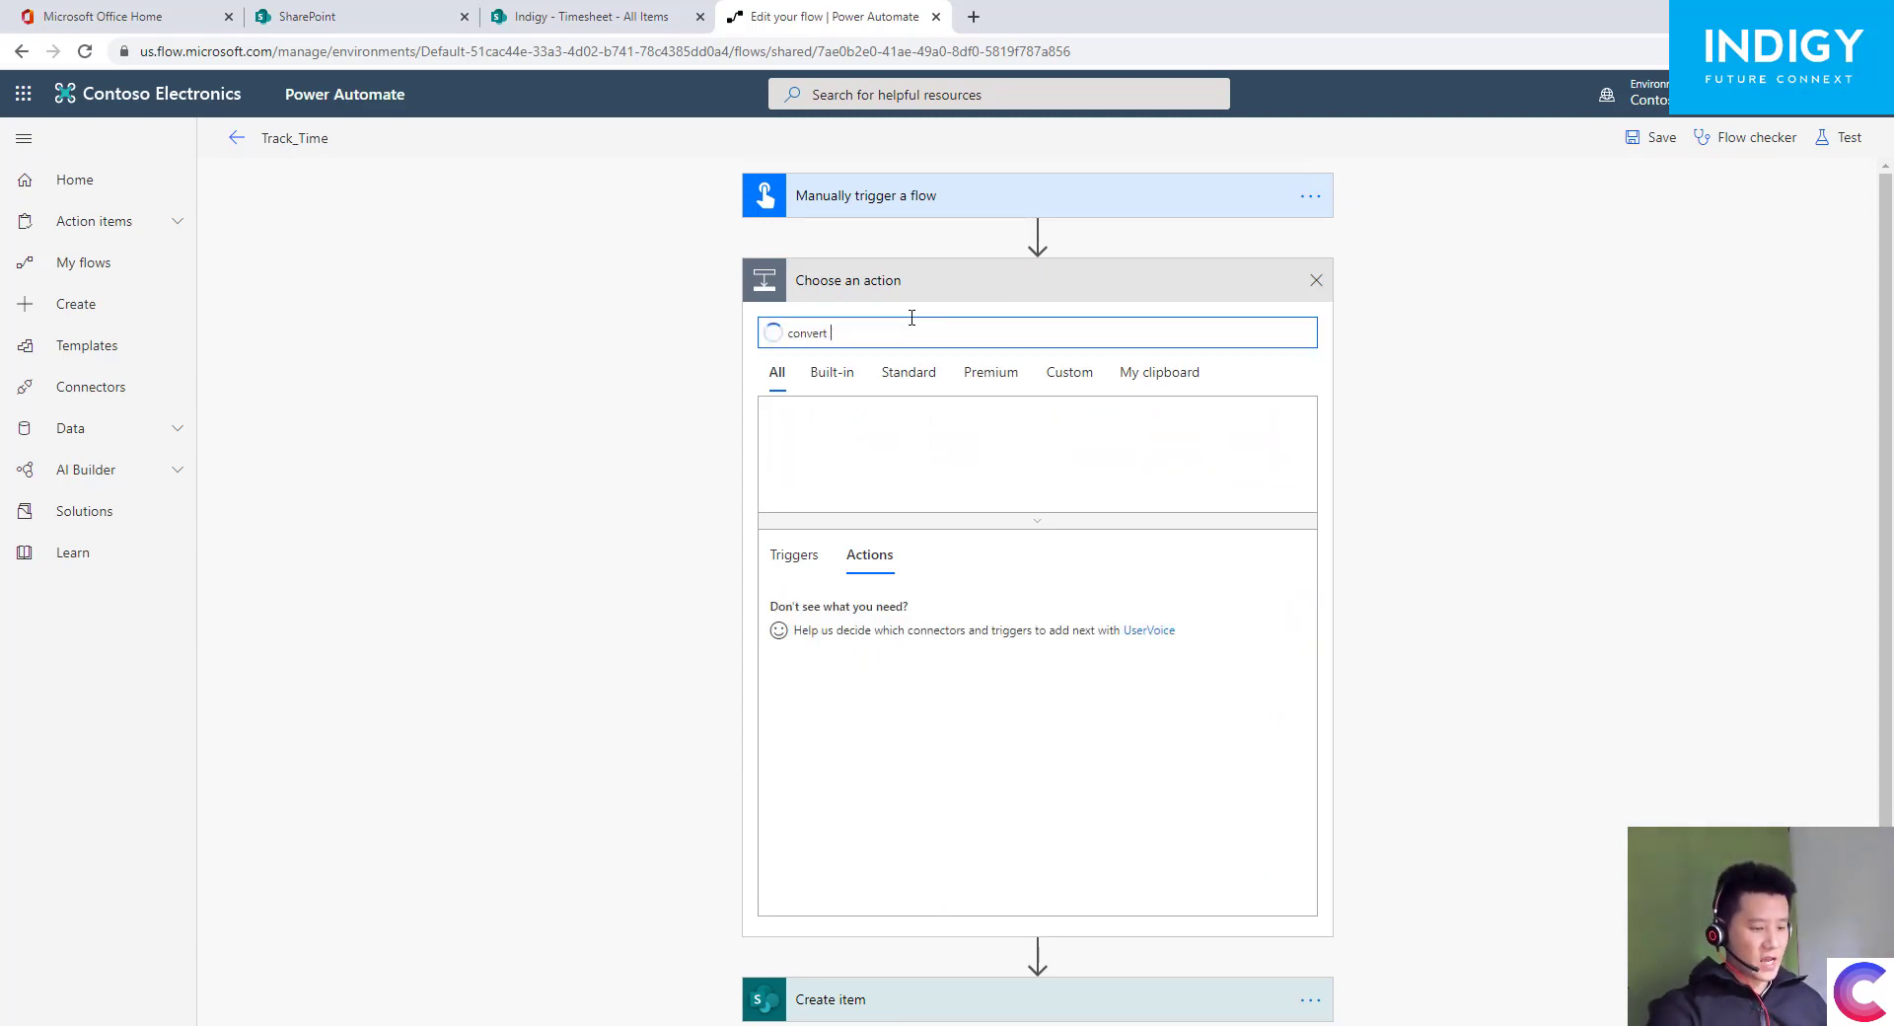
{"action": "type", "text": "me"}
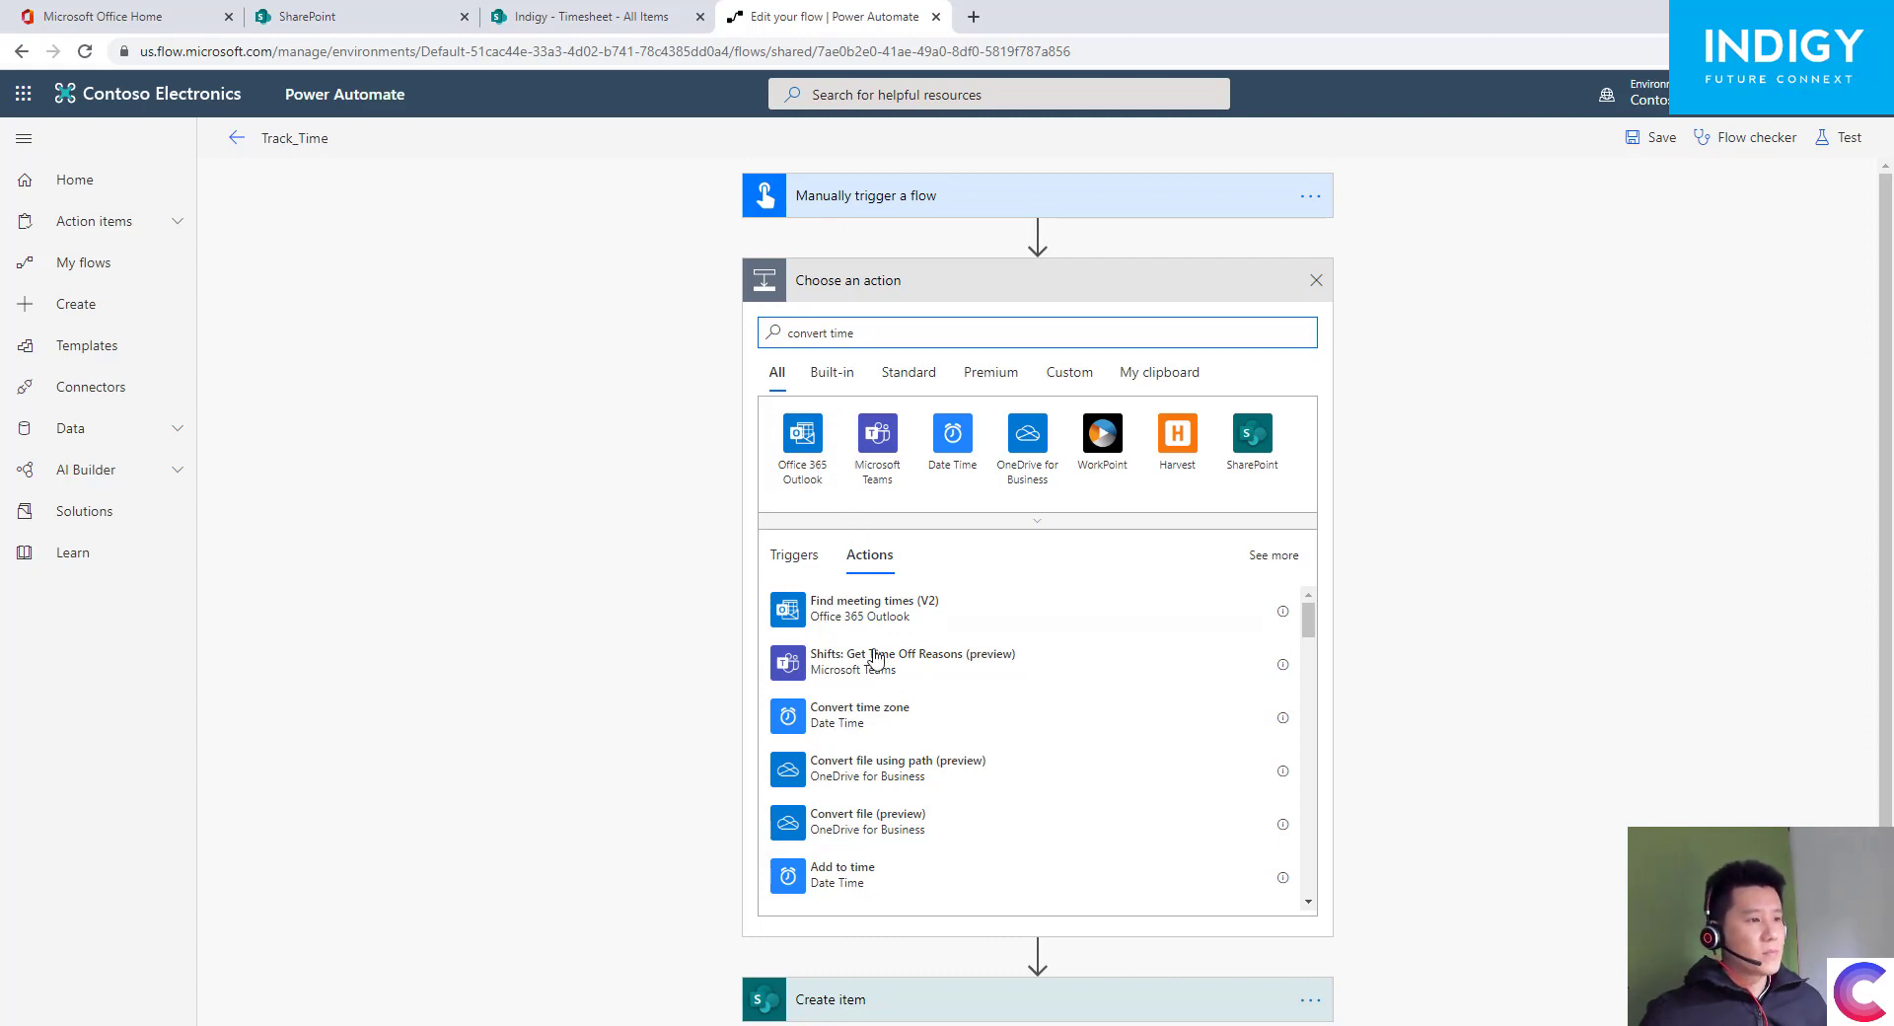
{"action": "left_click", "coordinate": [893, 721]}
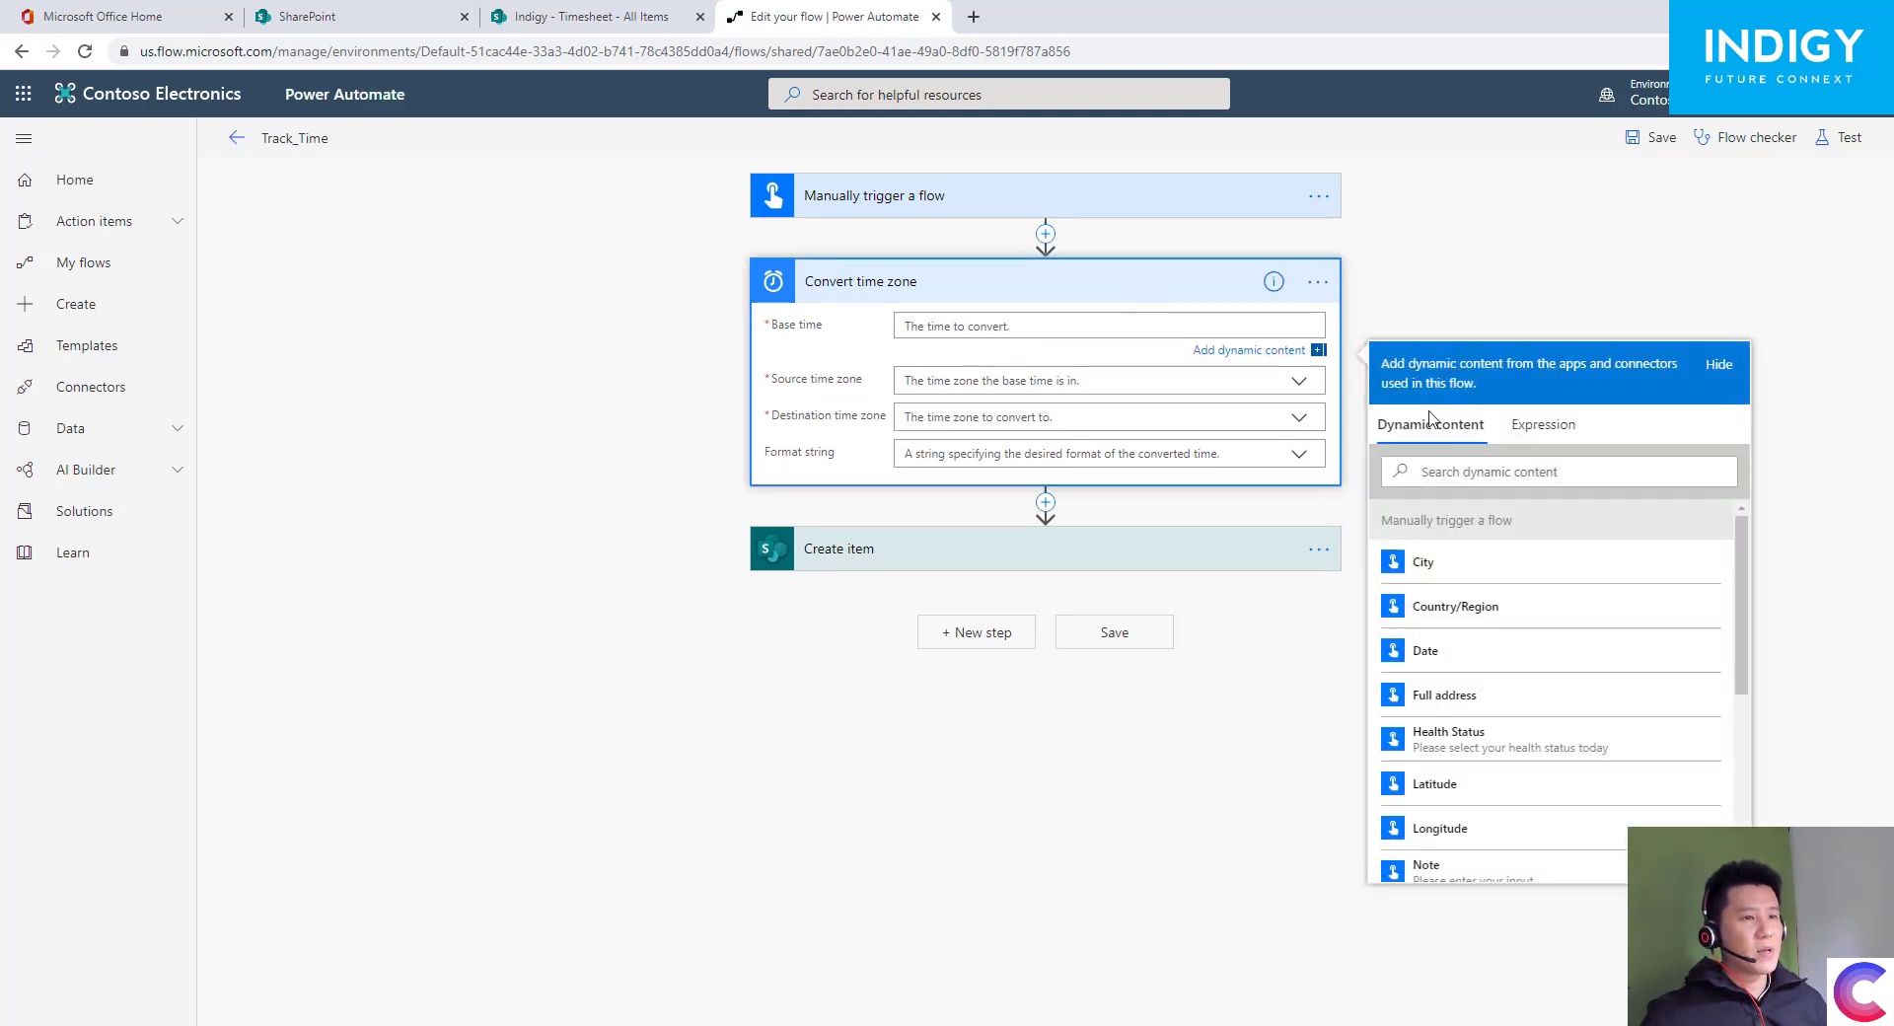
- Set the Base time to the trigger's Timestamp and the source time zone to (UTC+12:00) Coordinated Universal Time+12
{"action": "type", "text": "times"}
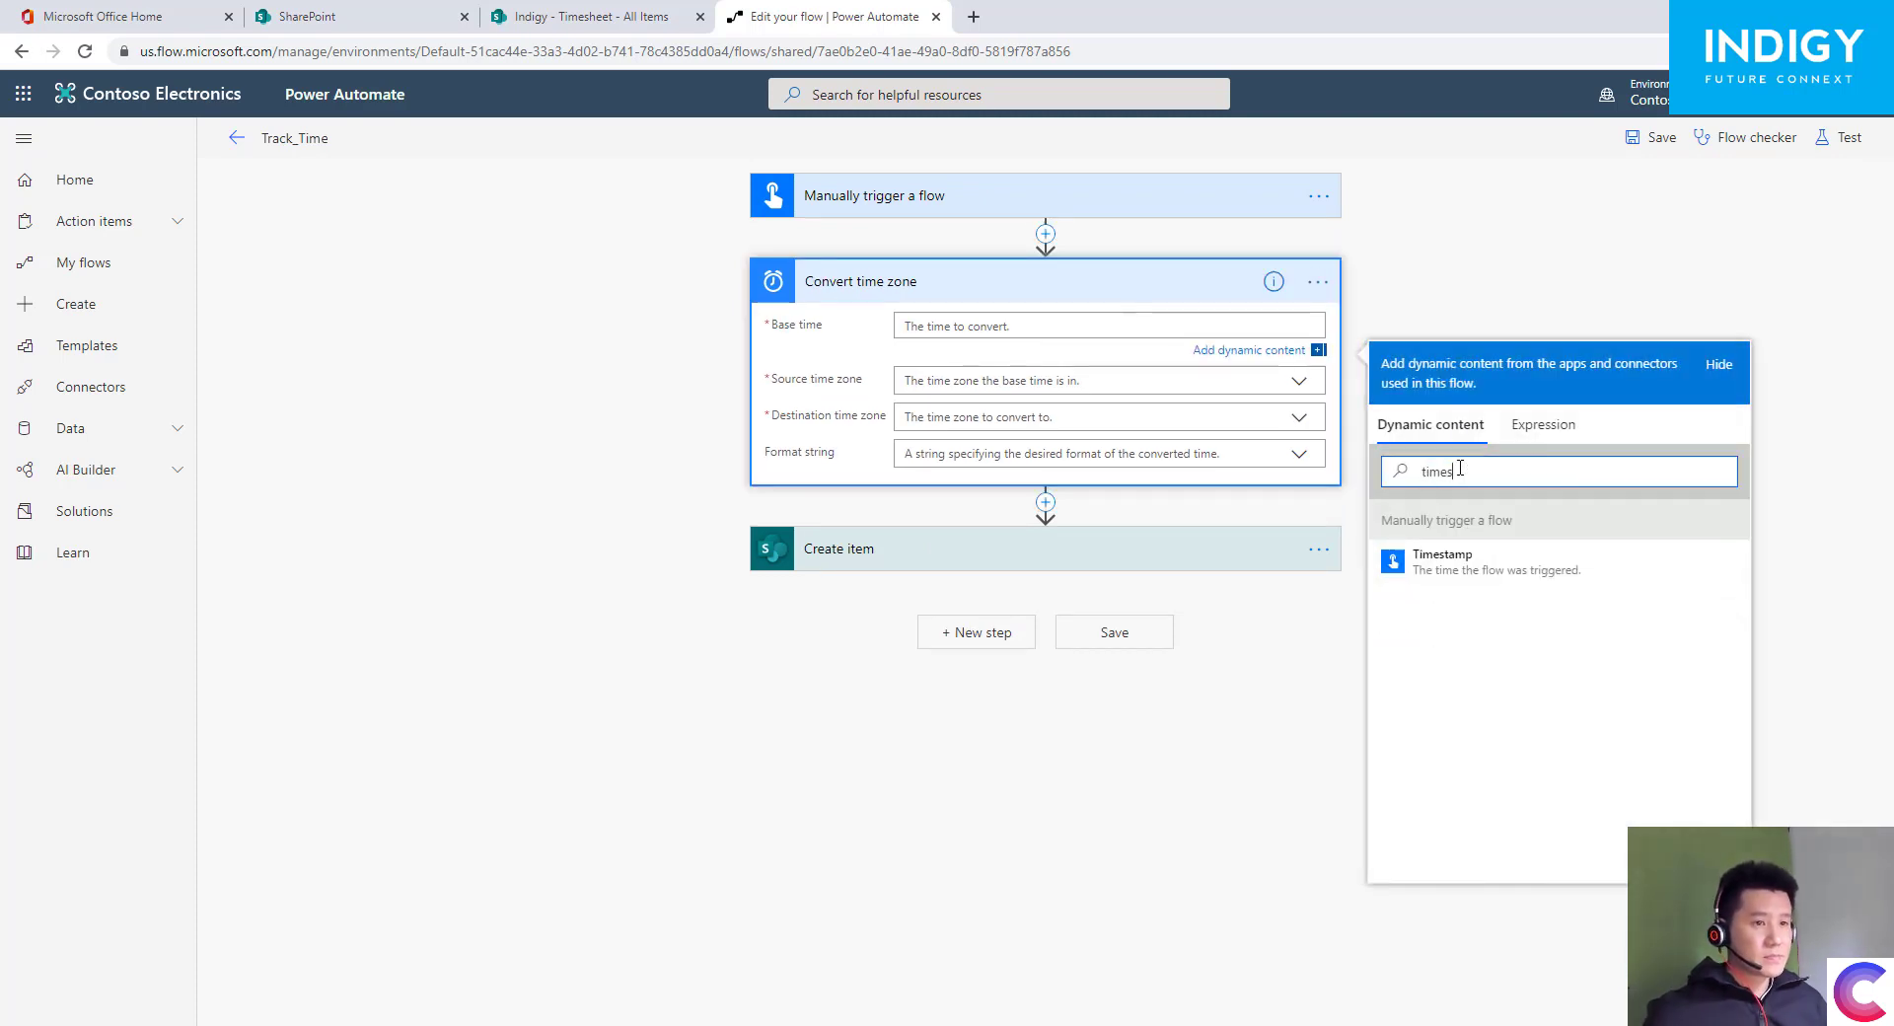
{"action": "left_click", "coordinate": [1448, 567]}
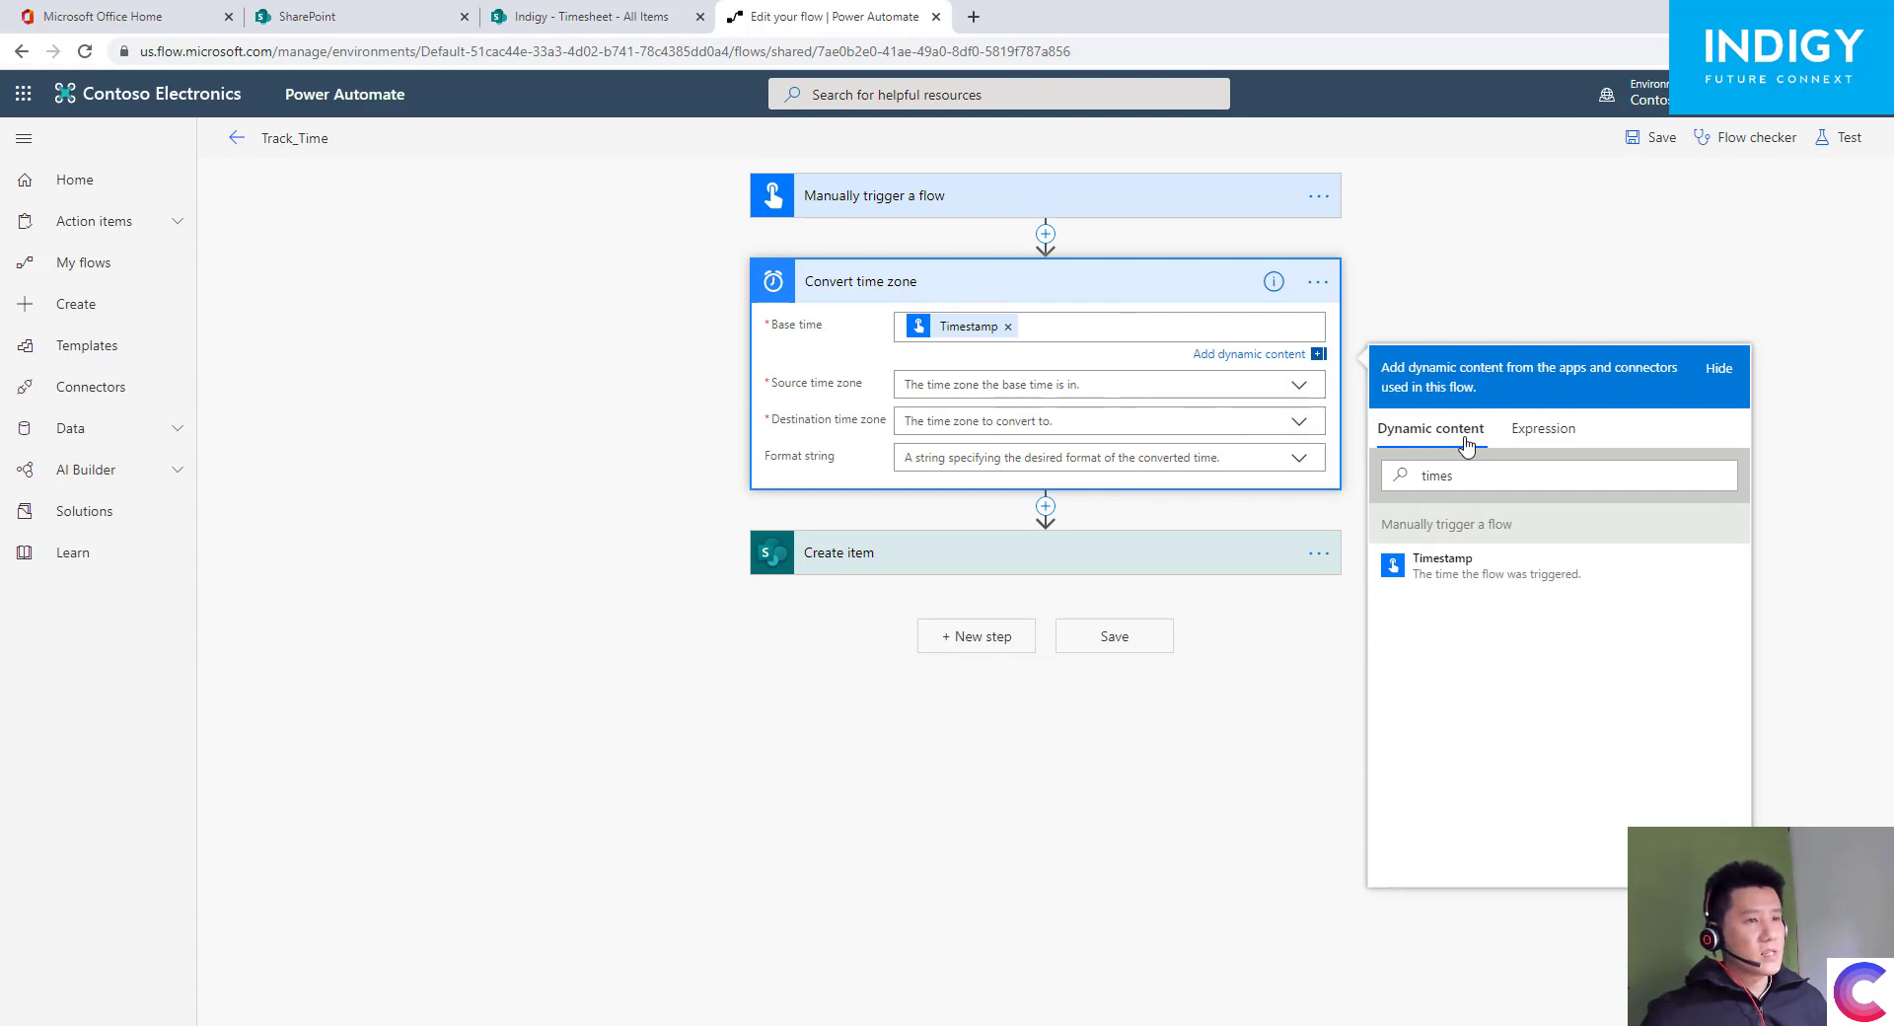
{"action": "left_click", "coordinate": [1300, 388]}
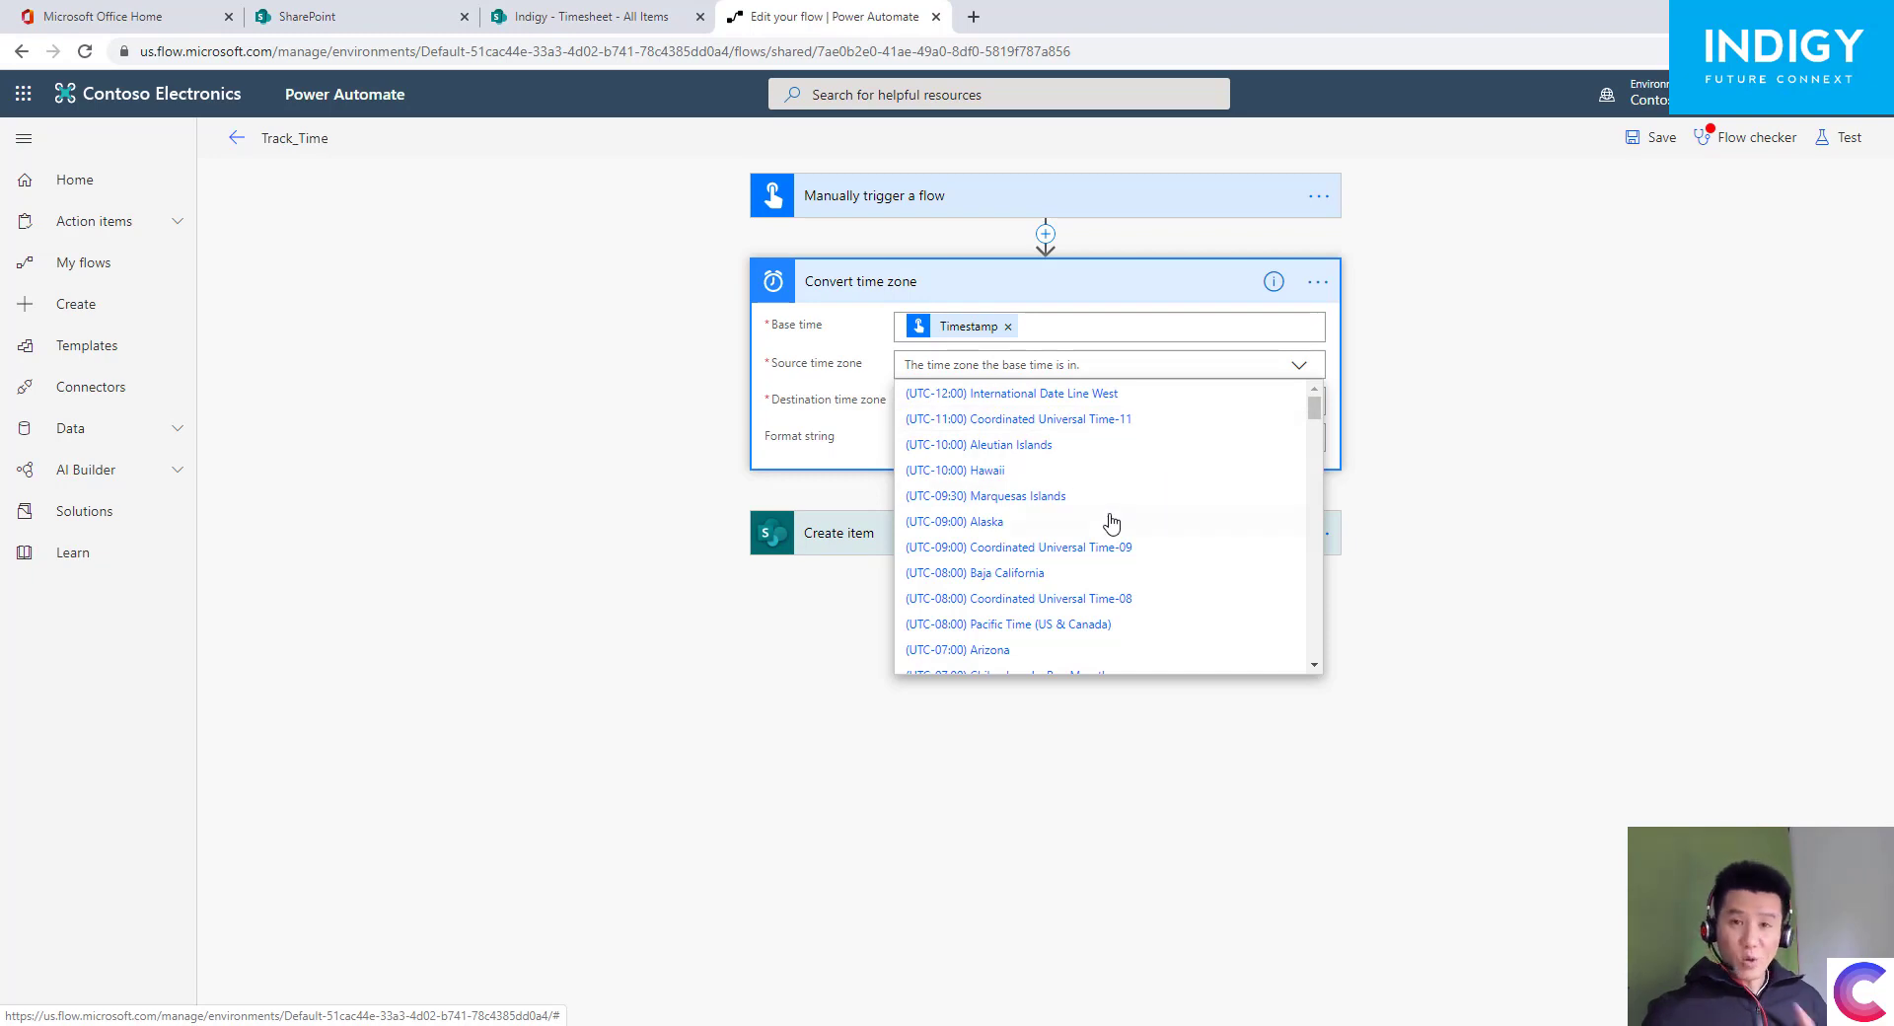
{"action": "scroll", "coordinate": [1085, 518], "scroll_direction": "down", "scroll_amount": 5}
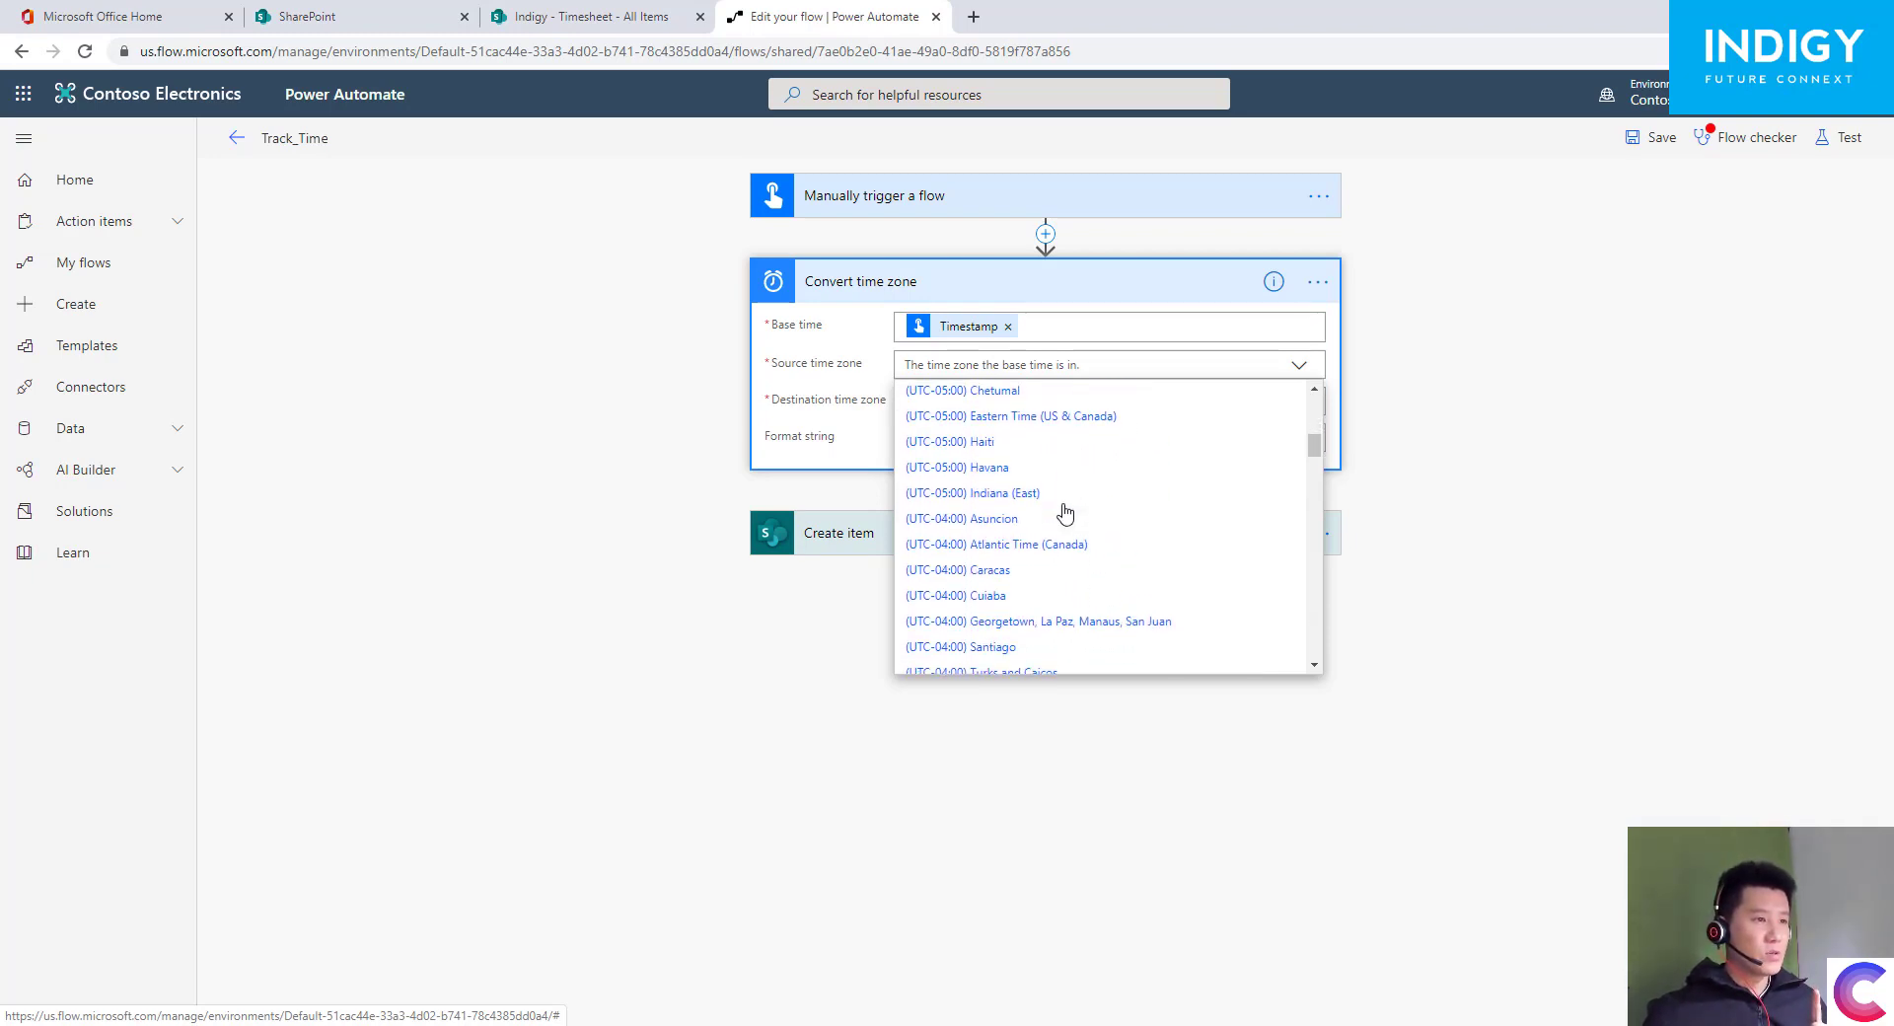
{"action": "scroll", "coordinate": [1063, 514], "scroll_direction": "down", "scroll_amount": 10}
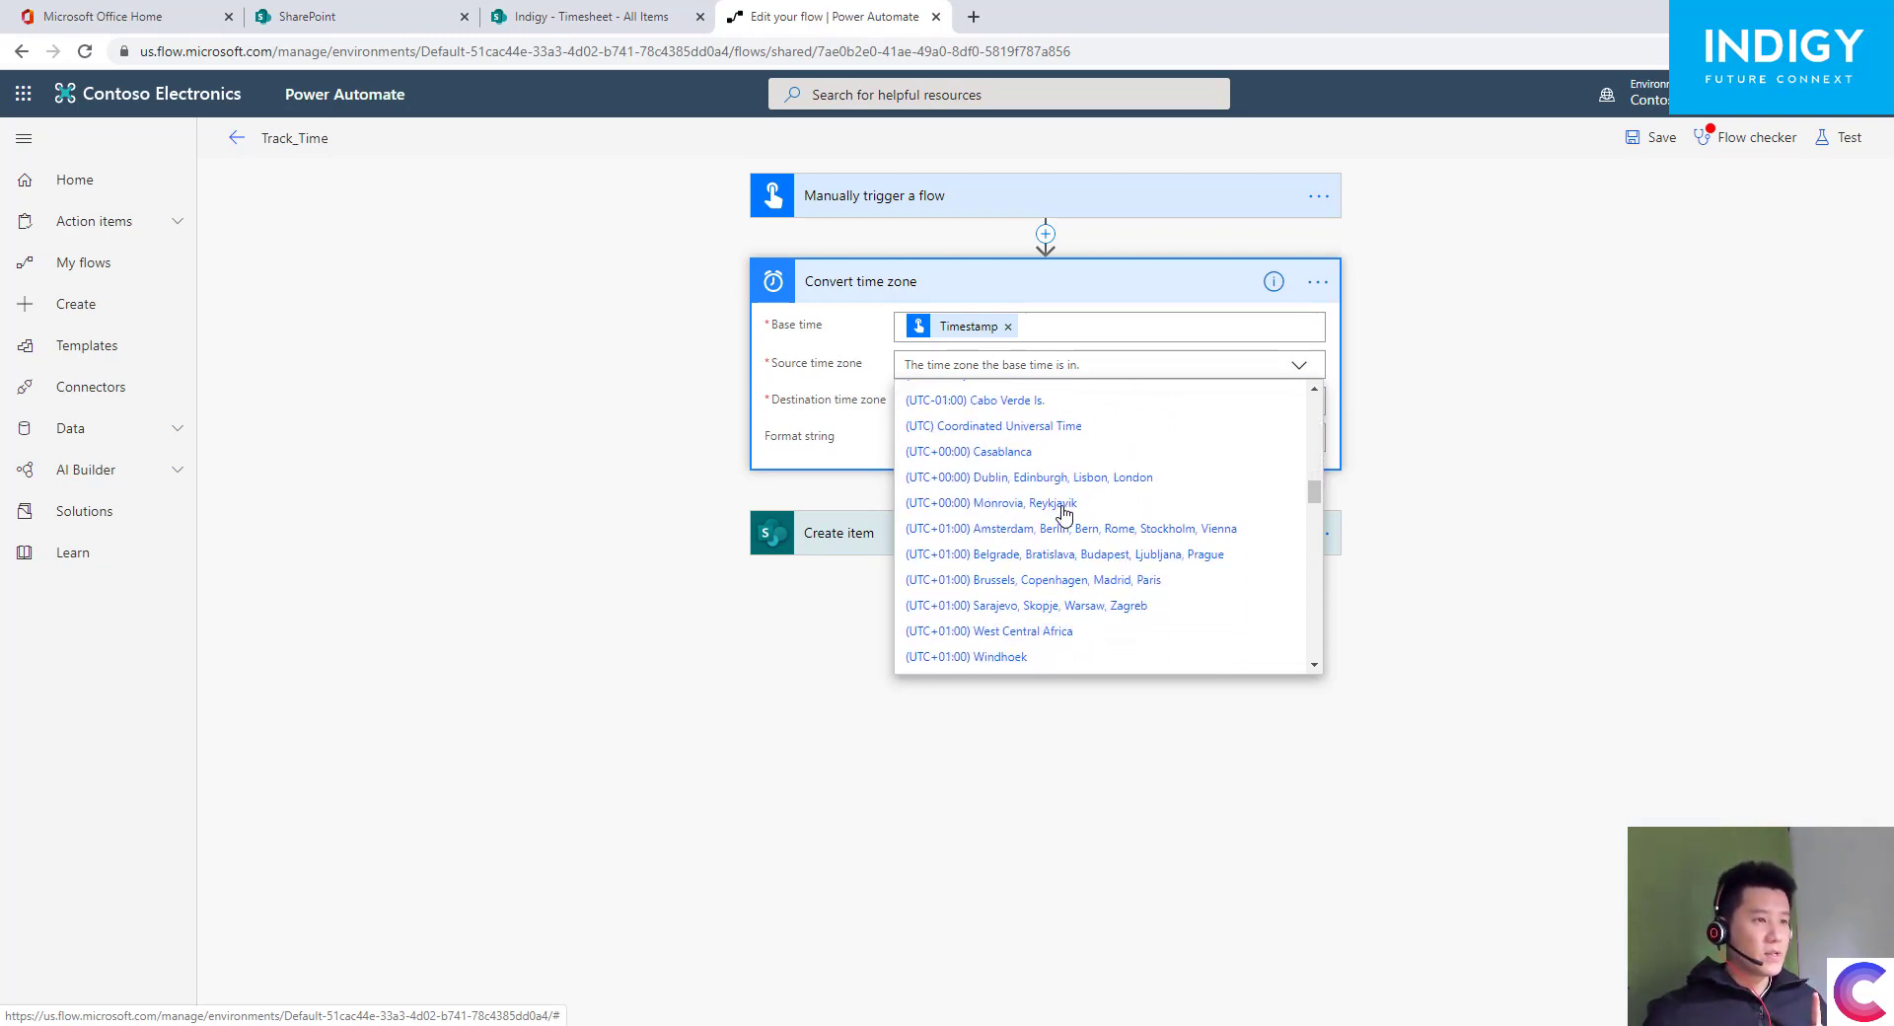
{"action": "scroll", "coordinate": [1064, 514], "scroll_direction": "up", "scroll_amount": 4}
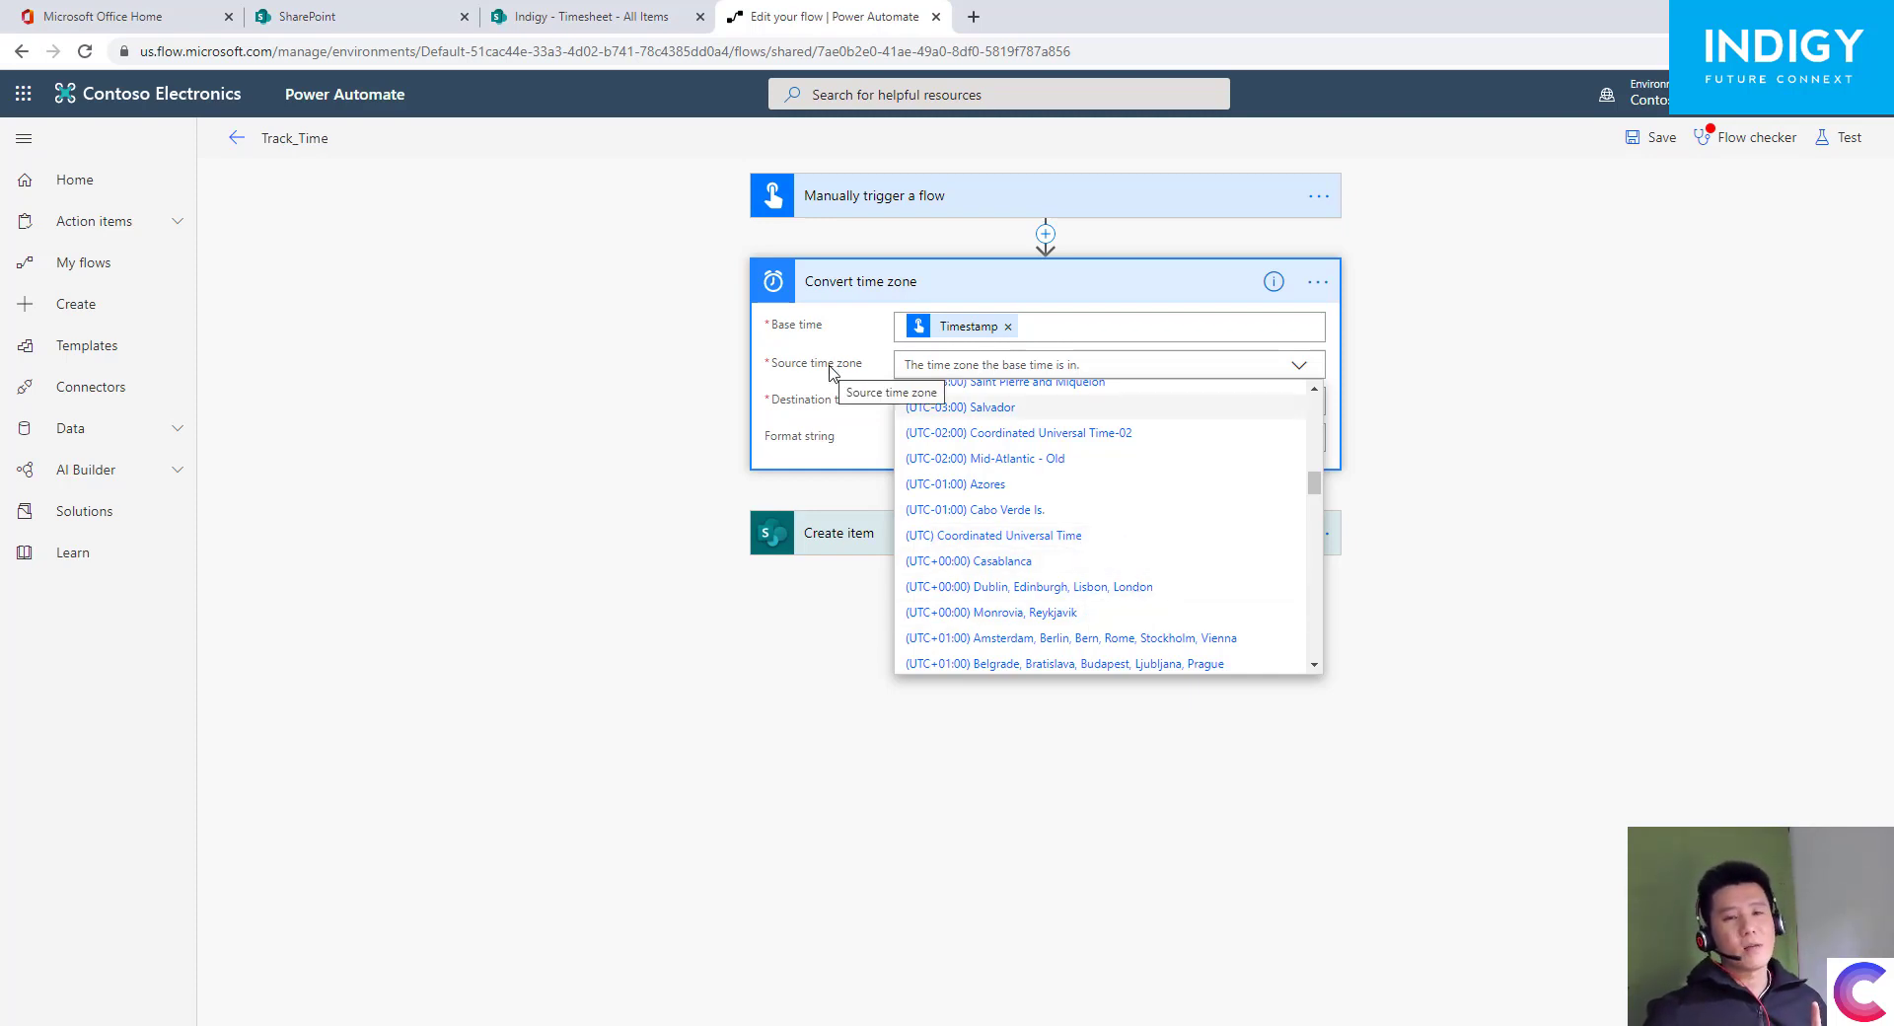
{"action": "scroll", "coordinate": [1006, 553], "scroll_direction": "down", "scroll_amount": 12}
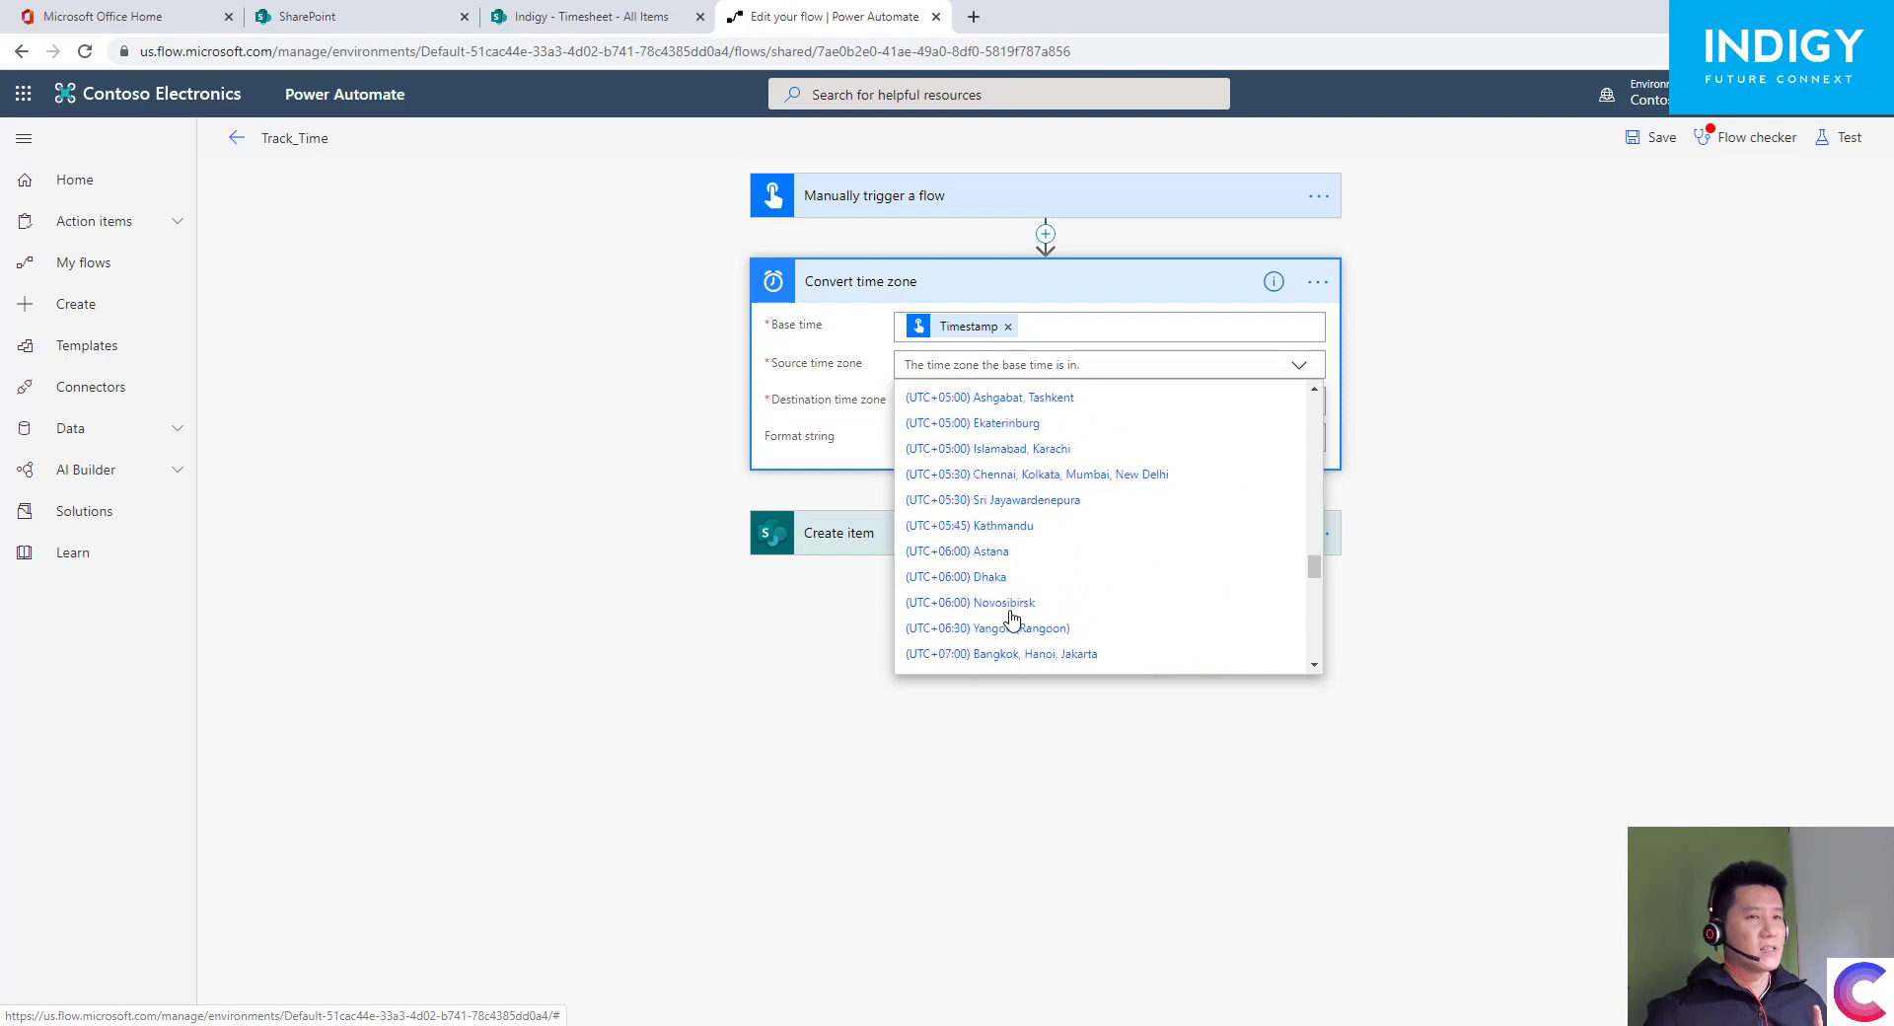
{"action": "scroll", "coordinate": [1011, 619], "scroll_direction": "down", "scroll_amount": 5}
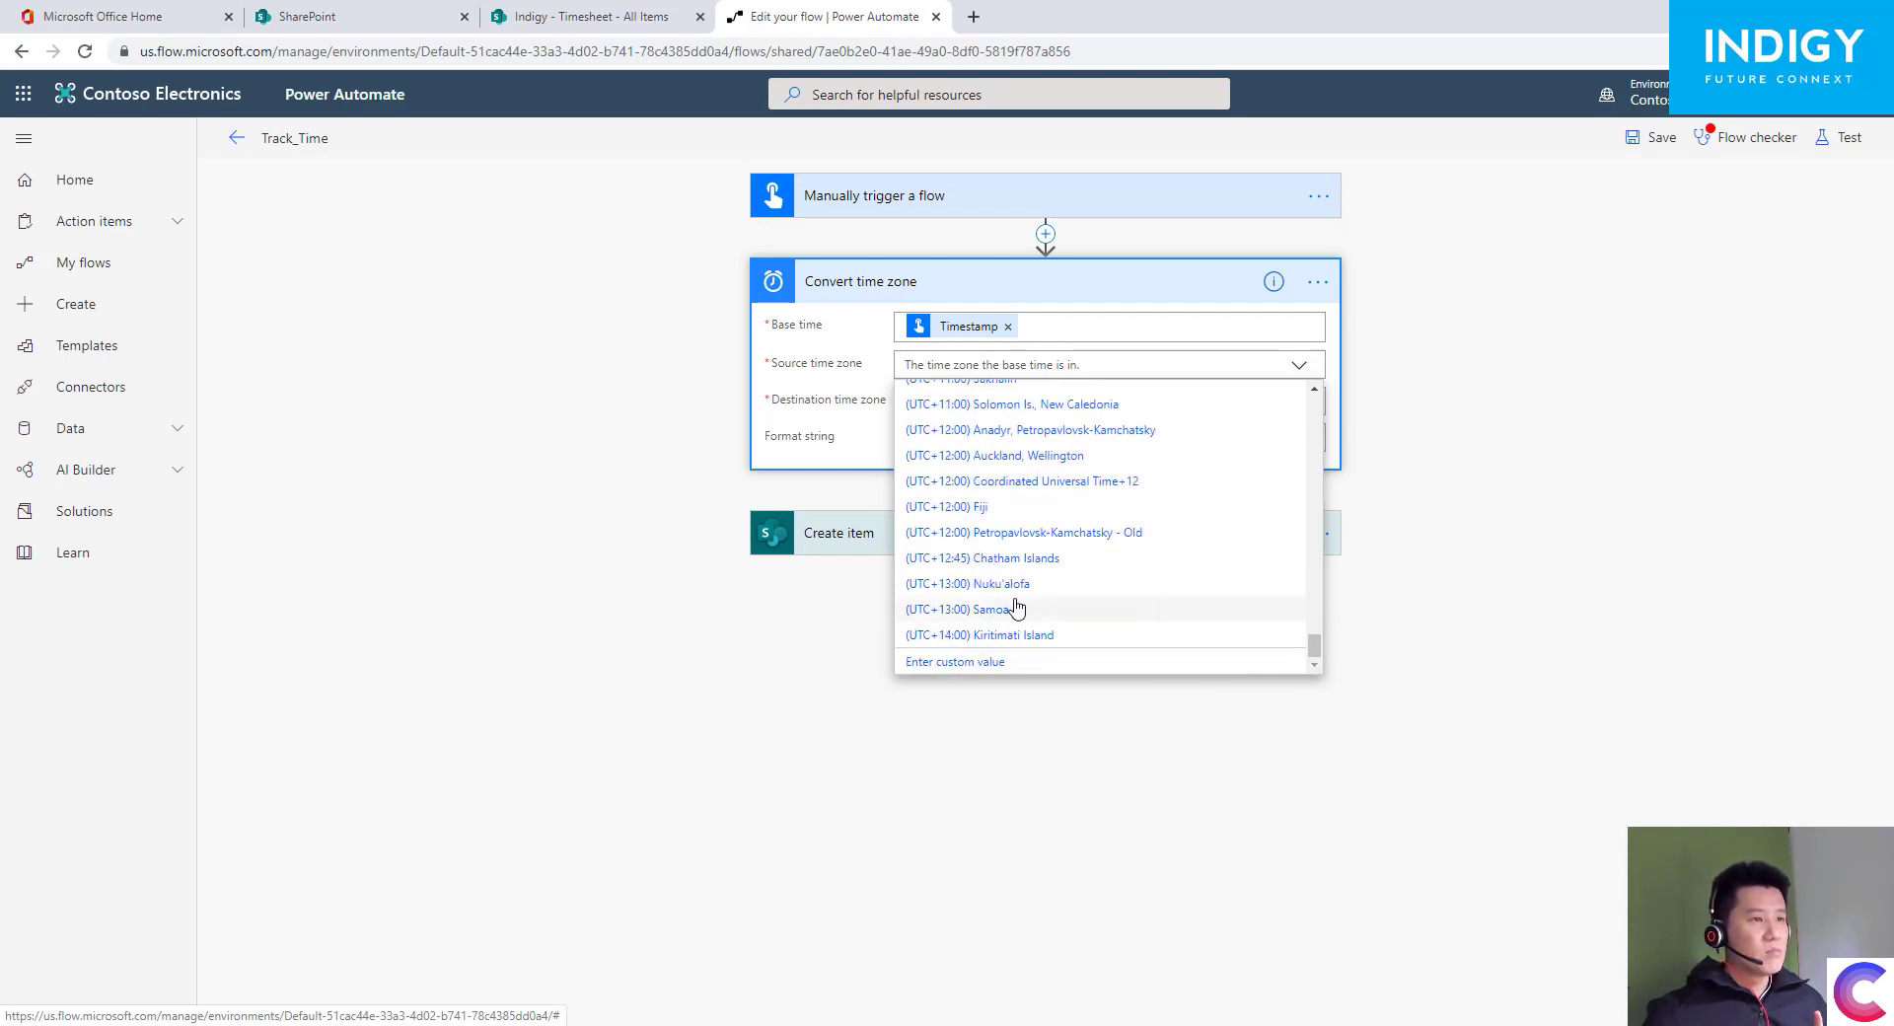
{"action": "left_click", "coordinate": [1051, 484]}
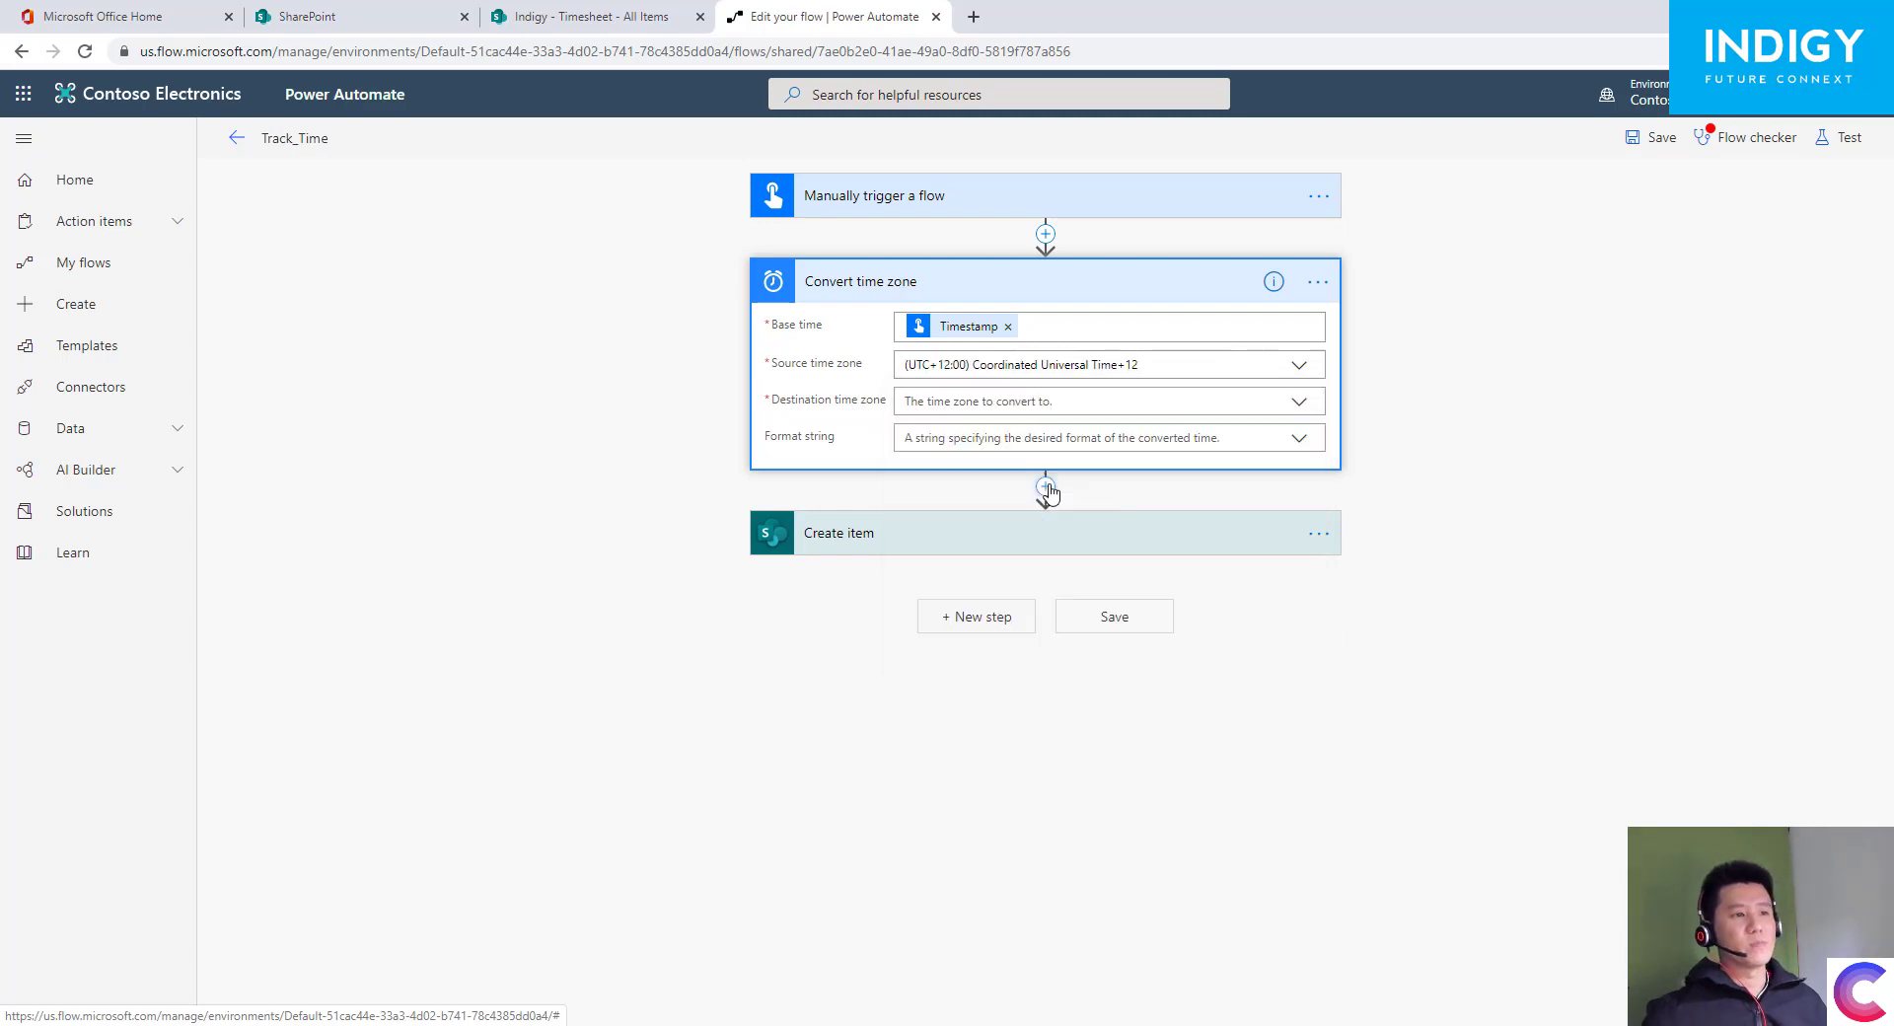
- Set the destination time zone of the conversion to (UTC+07:00) Bangkok, Hanoi, Jakarta
{"action": "left_click", "coordinate": [1299, 402]}
{"action": "scroll", "coordinate": [1118, 573], "scroll_direction": "down", "scroll_amount": 20}
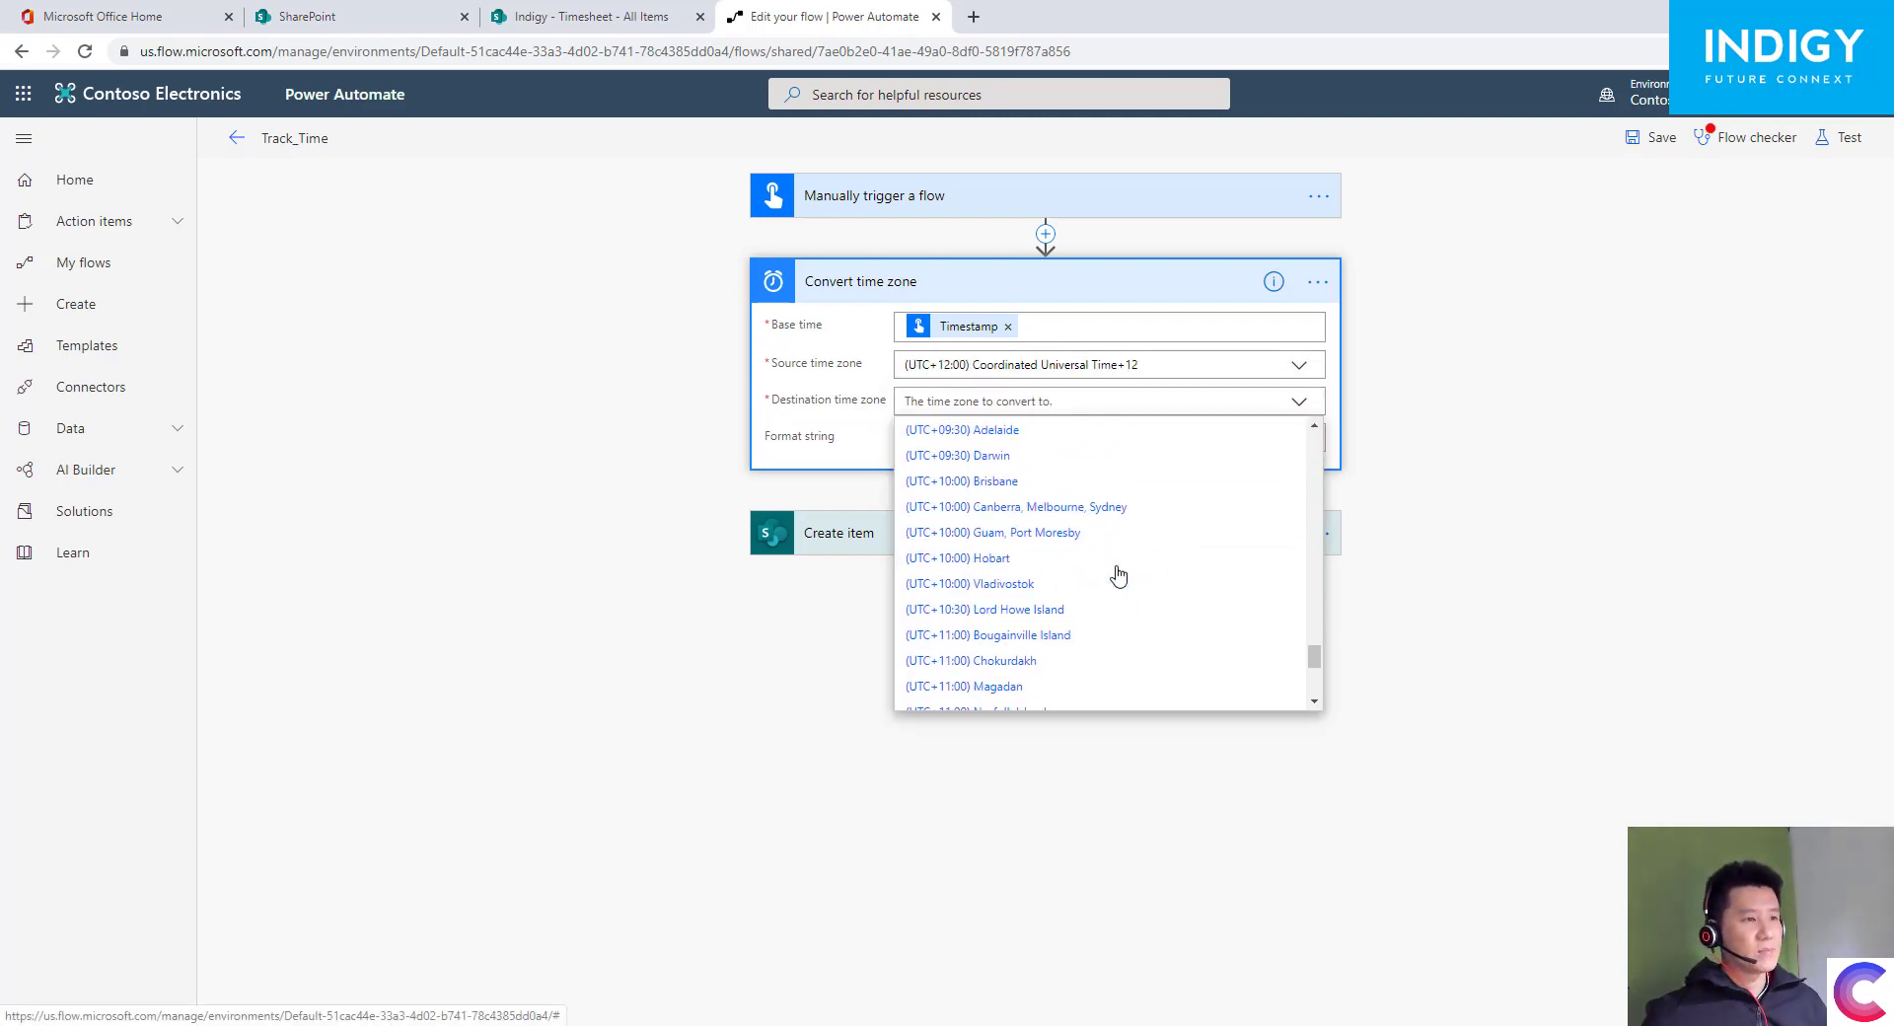
{"action": "scroll", "coordinate": [1118, 575], "scroll_direction": "up", "scroll_amount": 6}
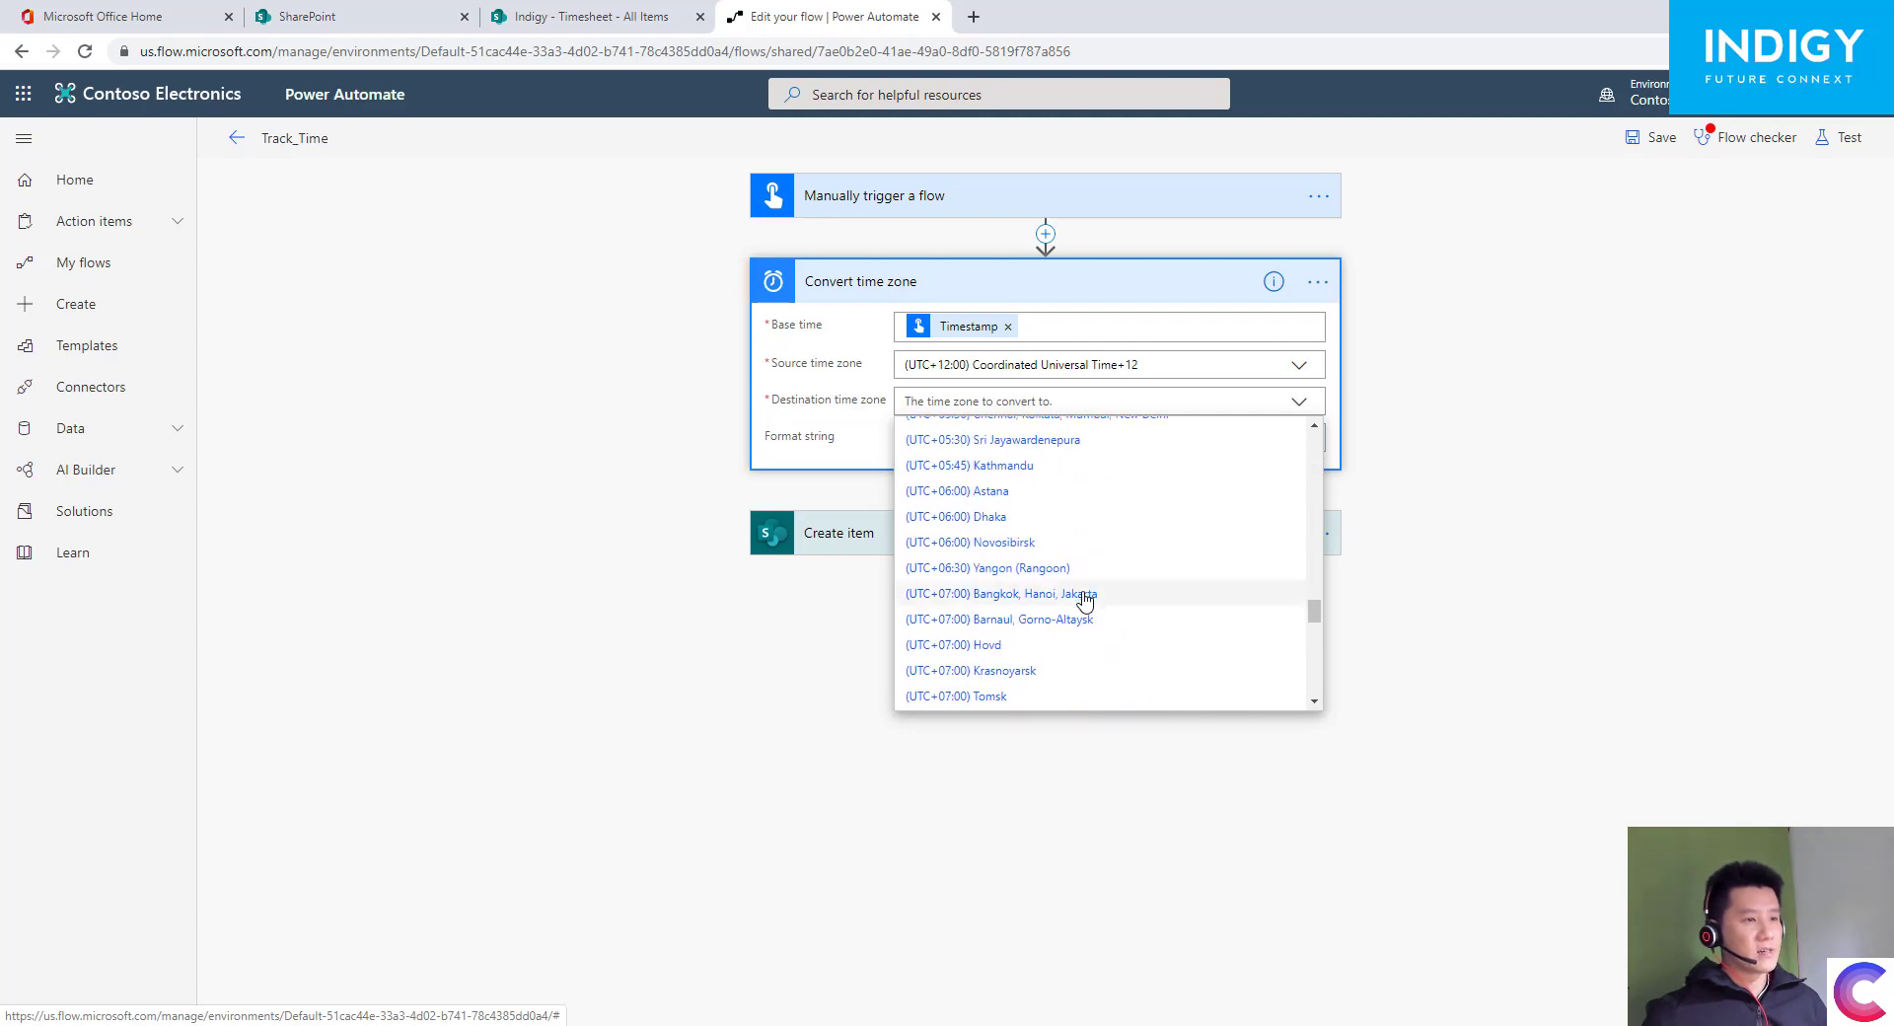
{"action": "left_click", "coordinate": [1085, 595]}
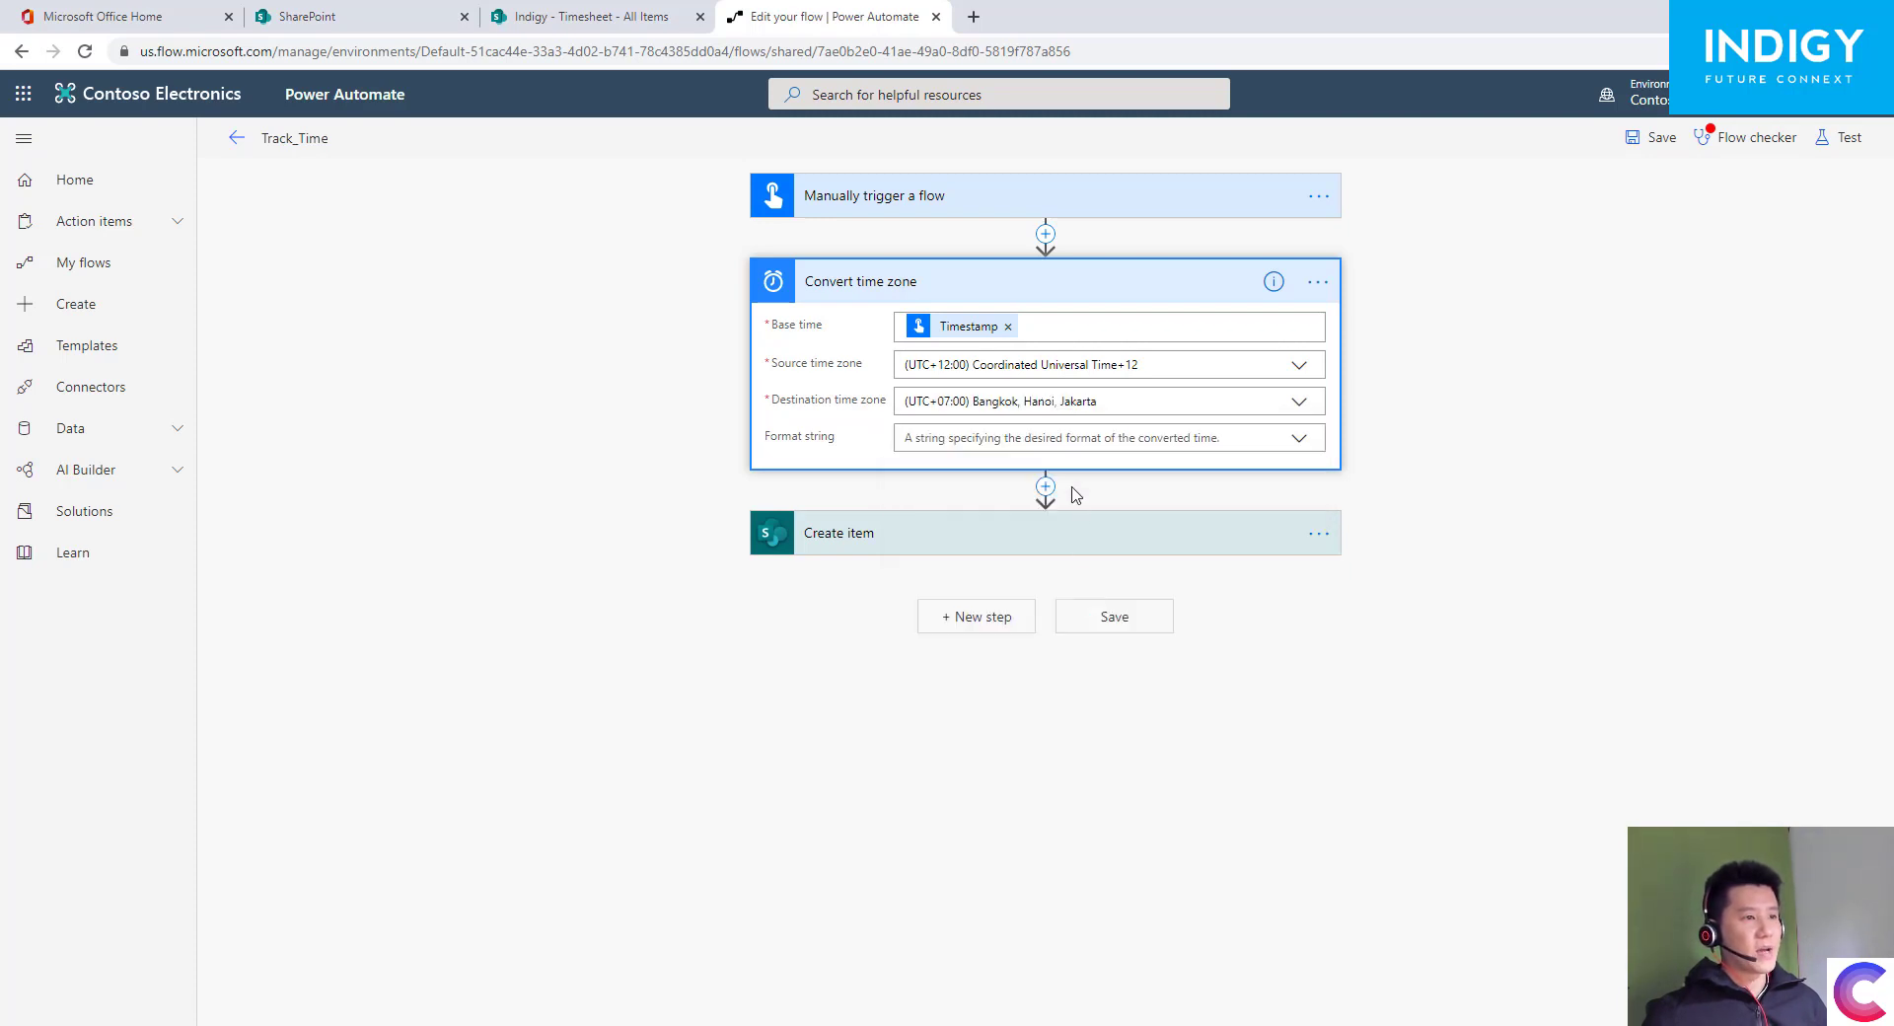
- Set the conversion's format string to Full date/time pattern (short time) and save the flow
{"action": "left_click", "coordinate": [1287, 440]}
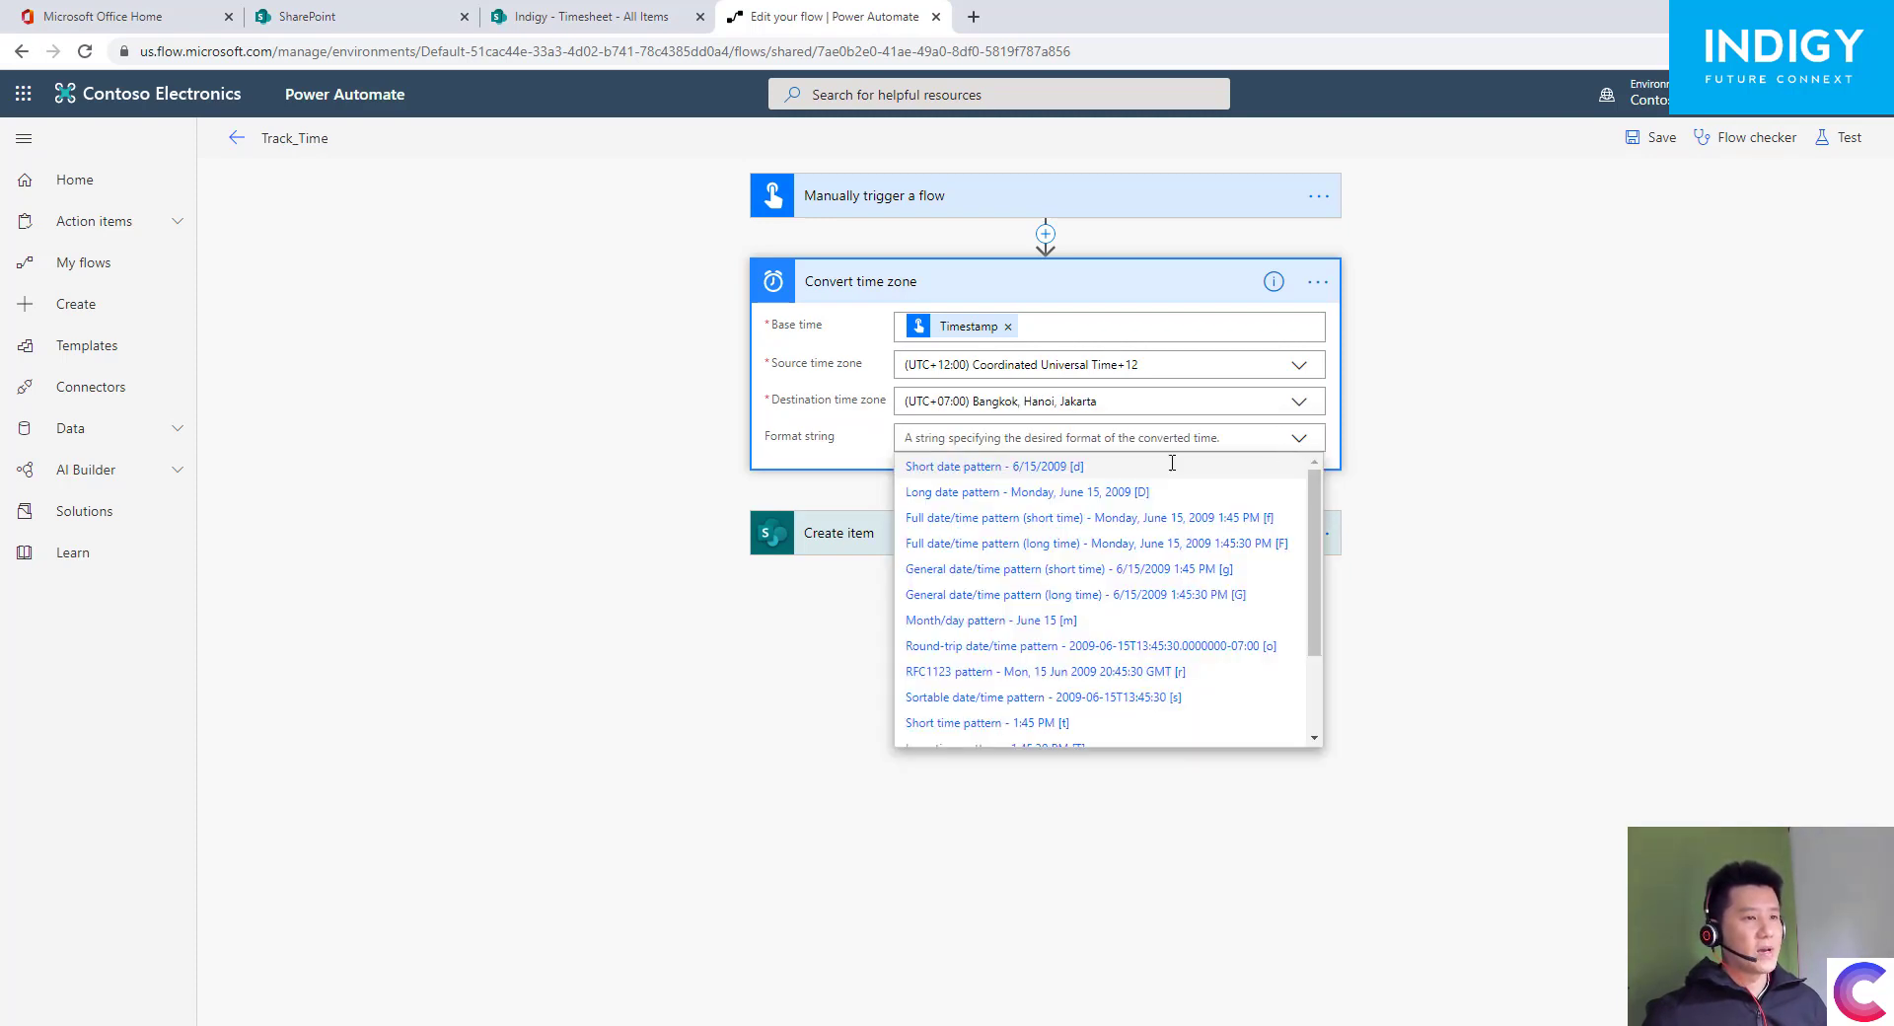
{"action": "left_click", "coordinate": [1136, 526]}
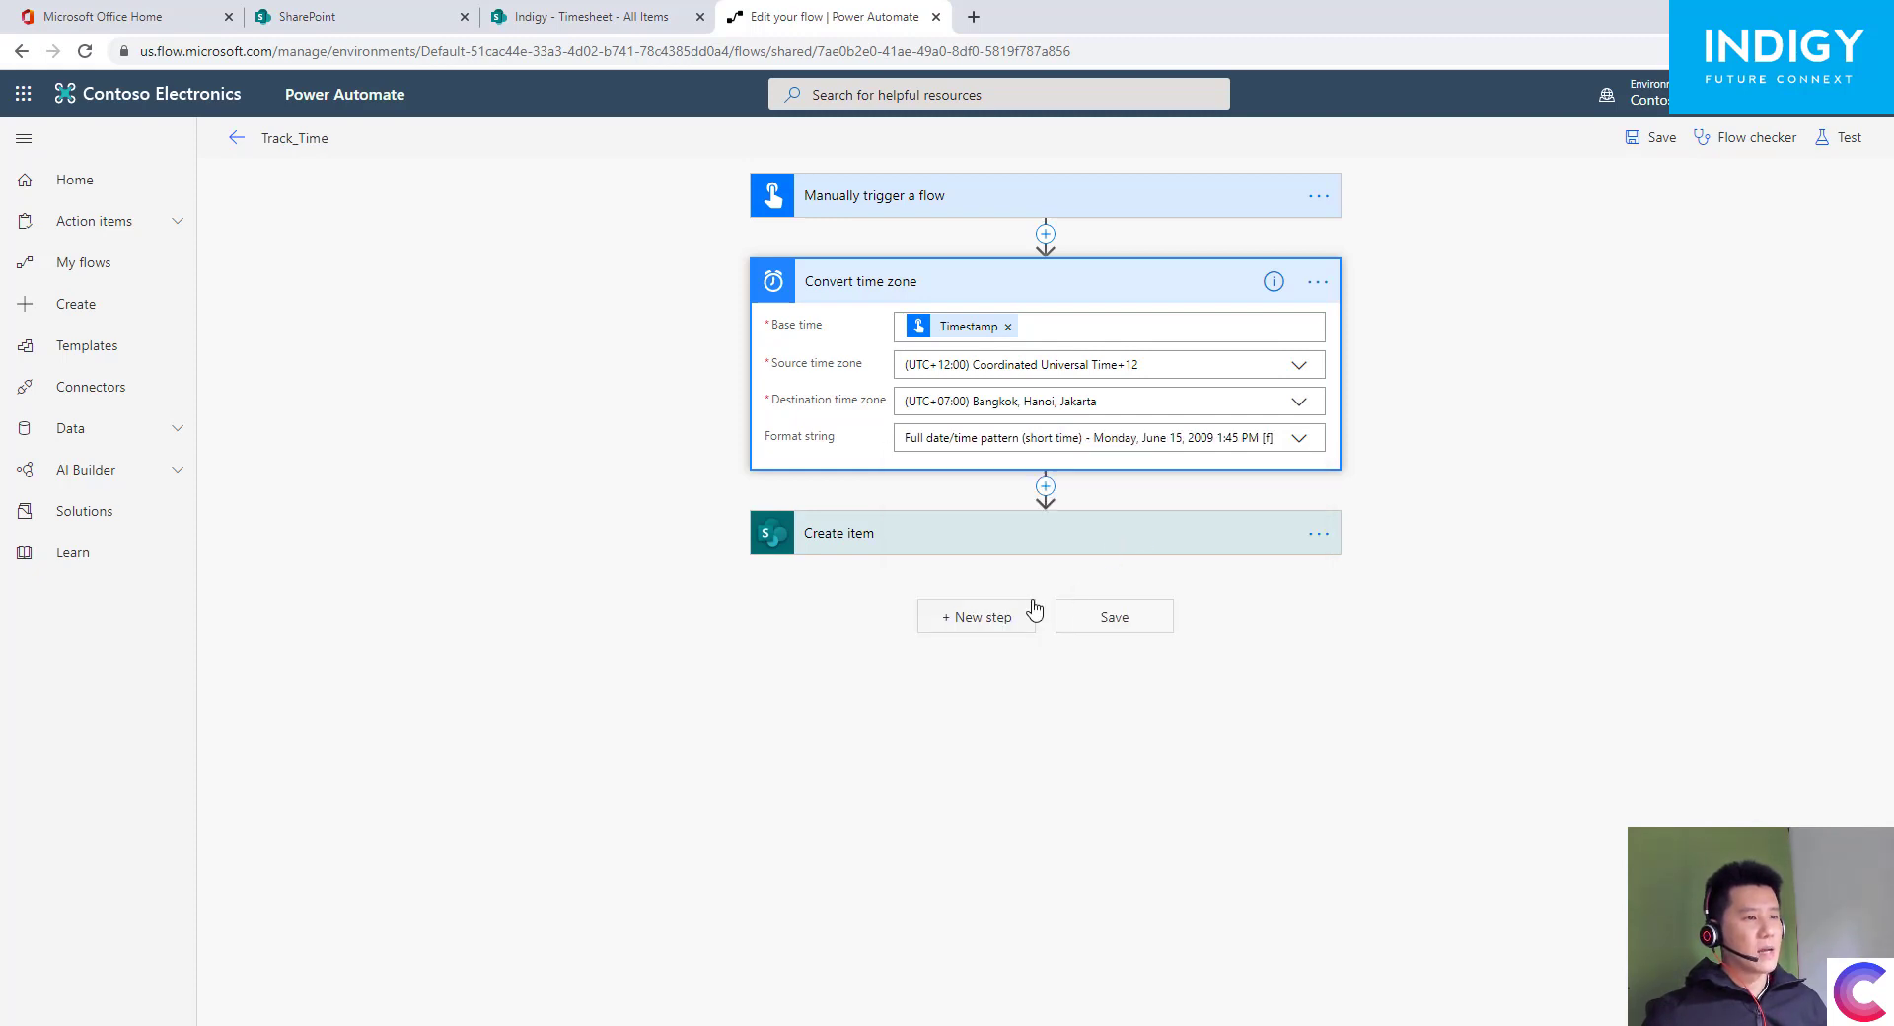
{"action": "left_click", "coordinate": [1113, 616]}
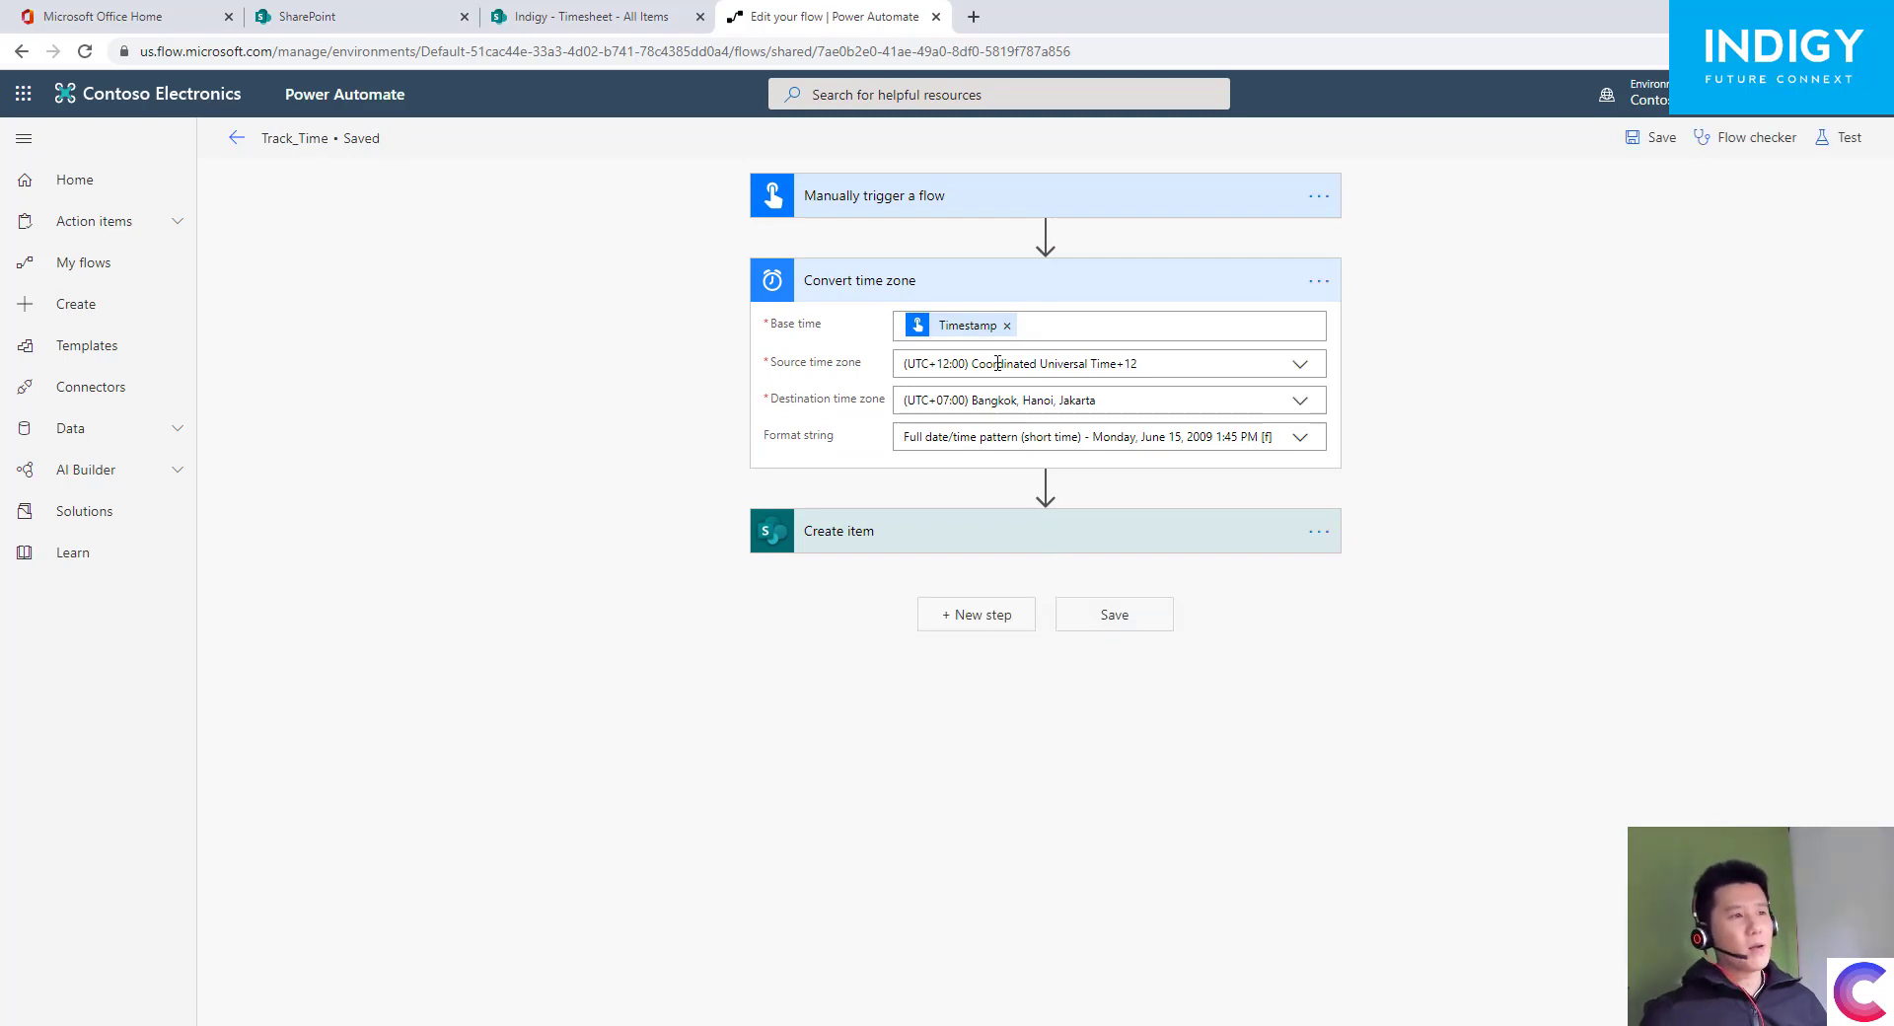
- Replace the Timestamp in the When field of Create item with the Converted time dynamic content and save the flow
{"action": "left_click", "coordinate": [1086, 543]}
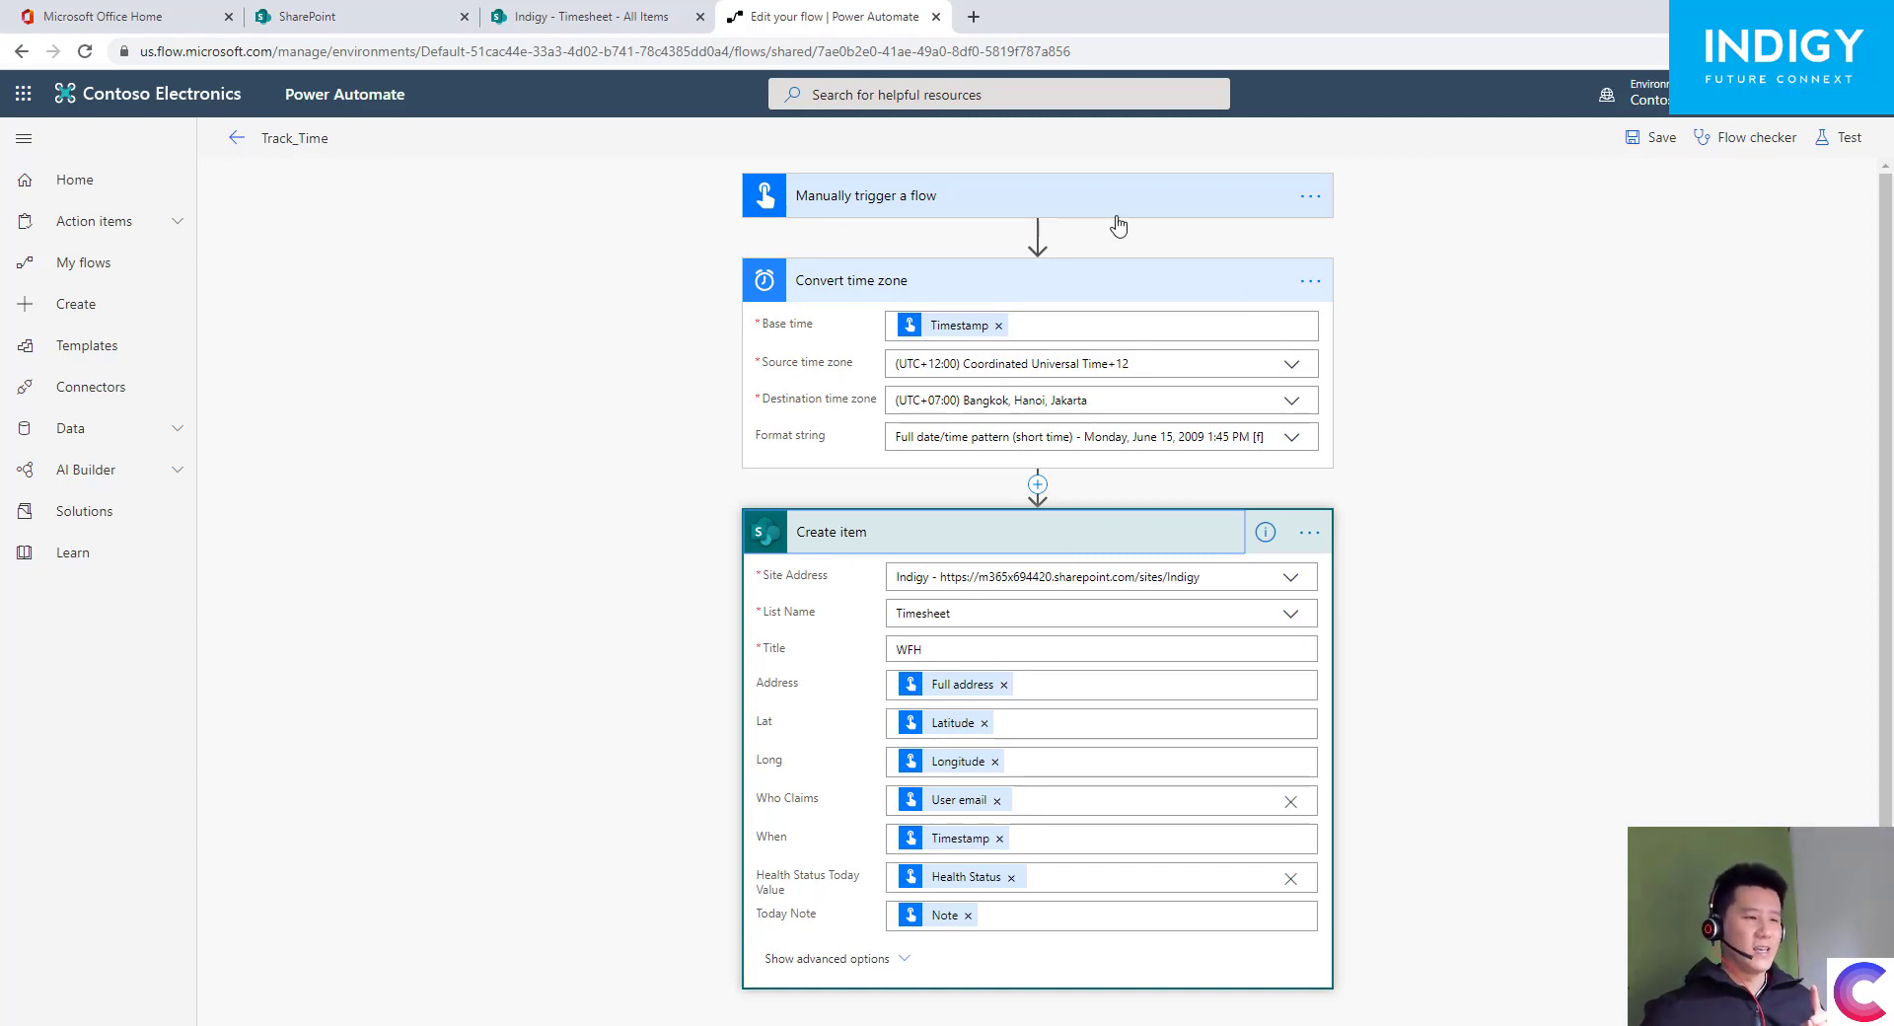
{"action": "left_click", "coordinate": [999, 837]}
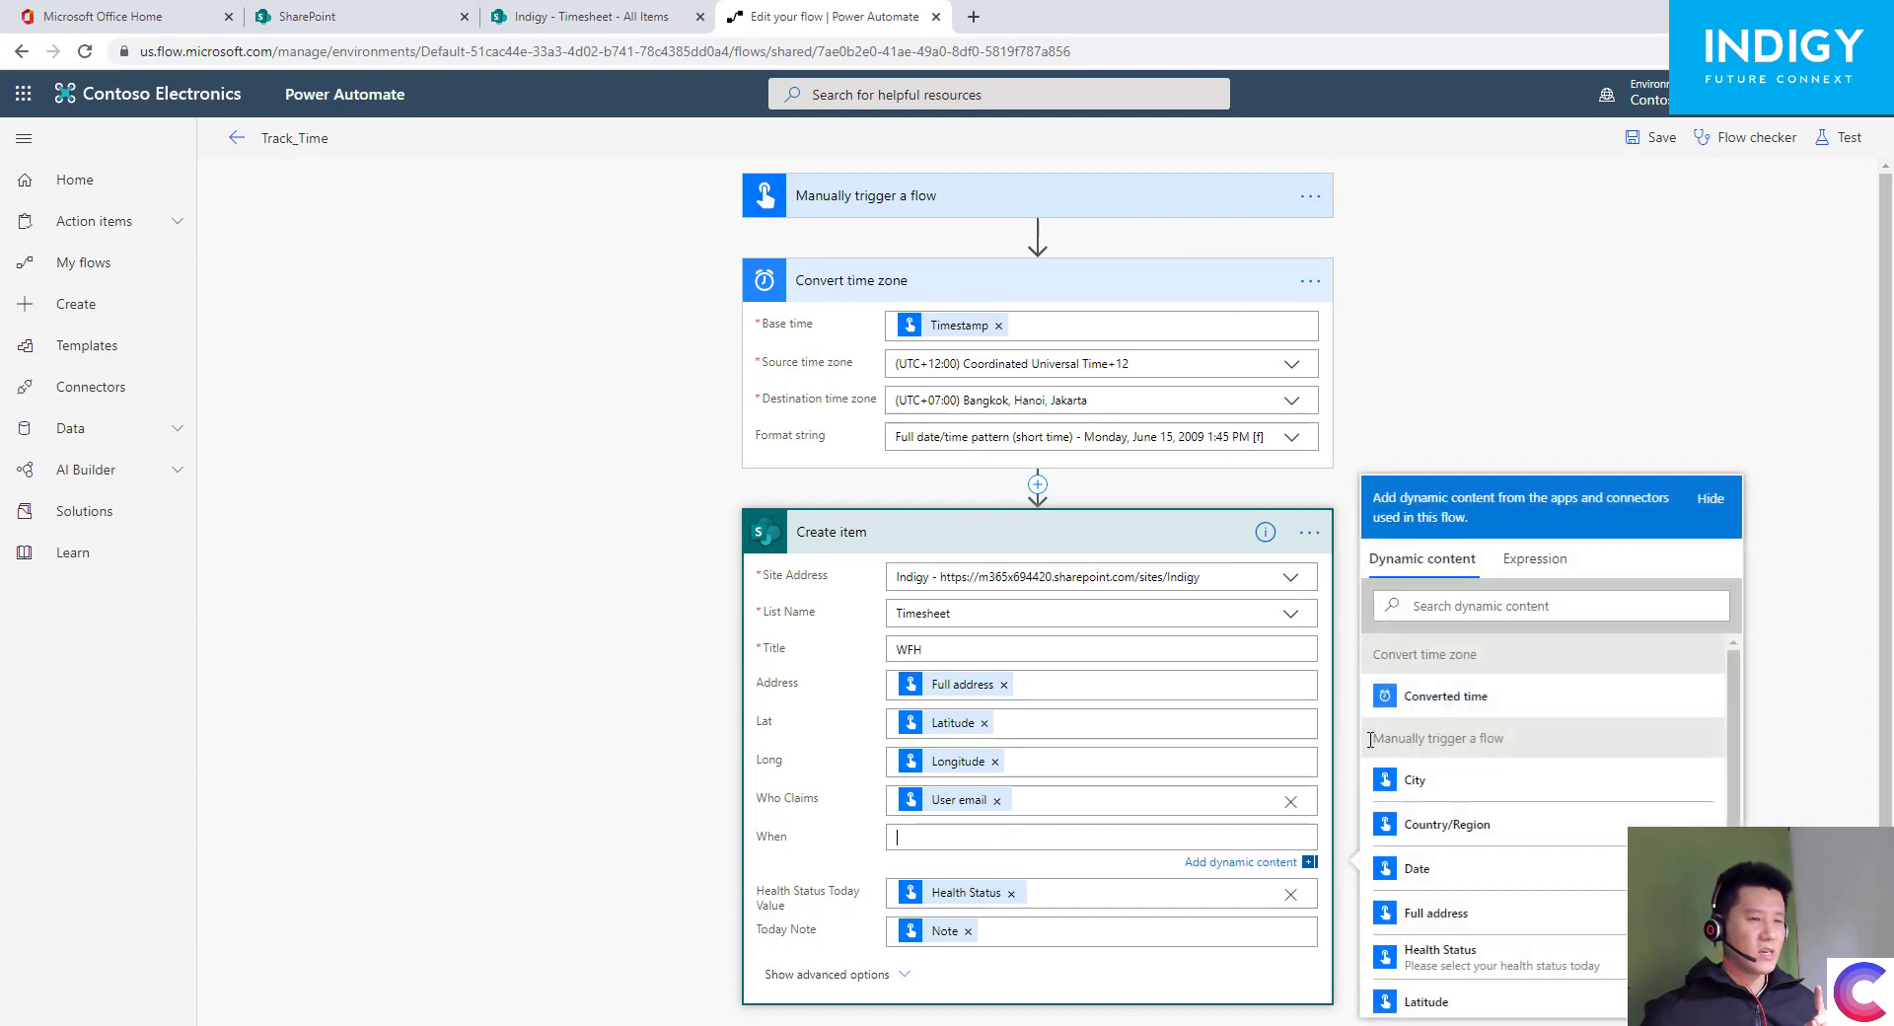
{"action": "left_click", "coordinate": [1444, 701]}
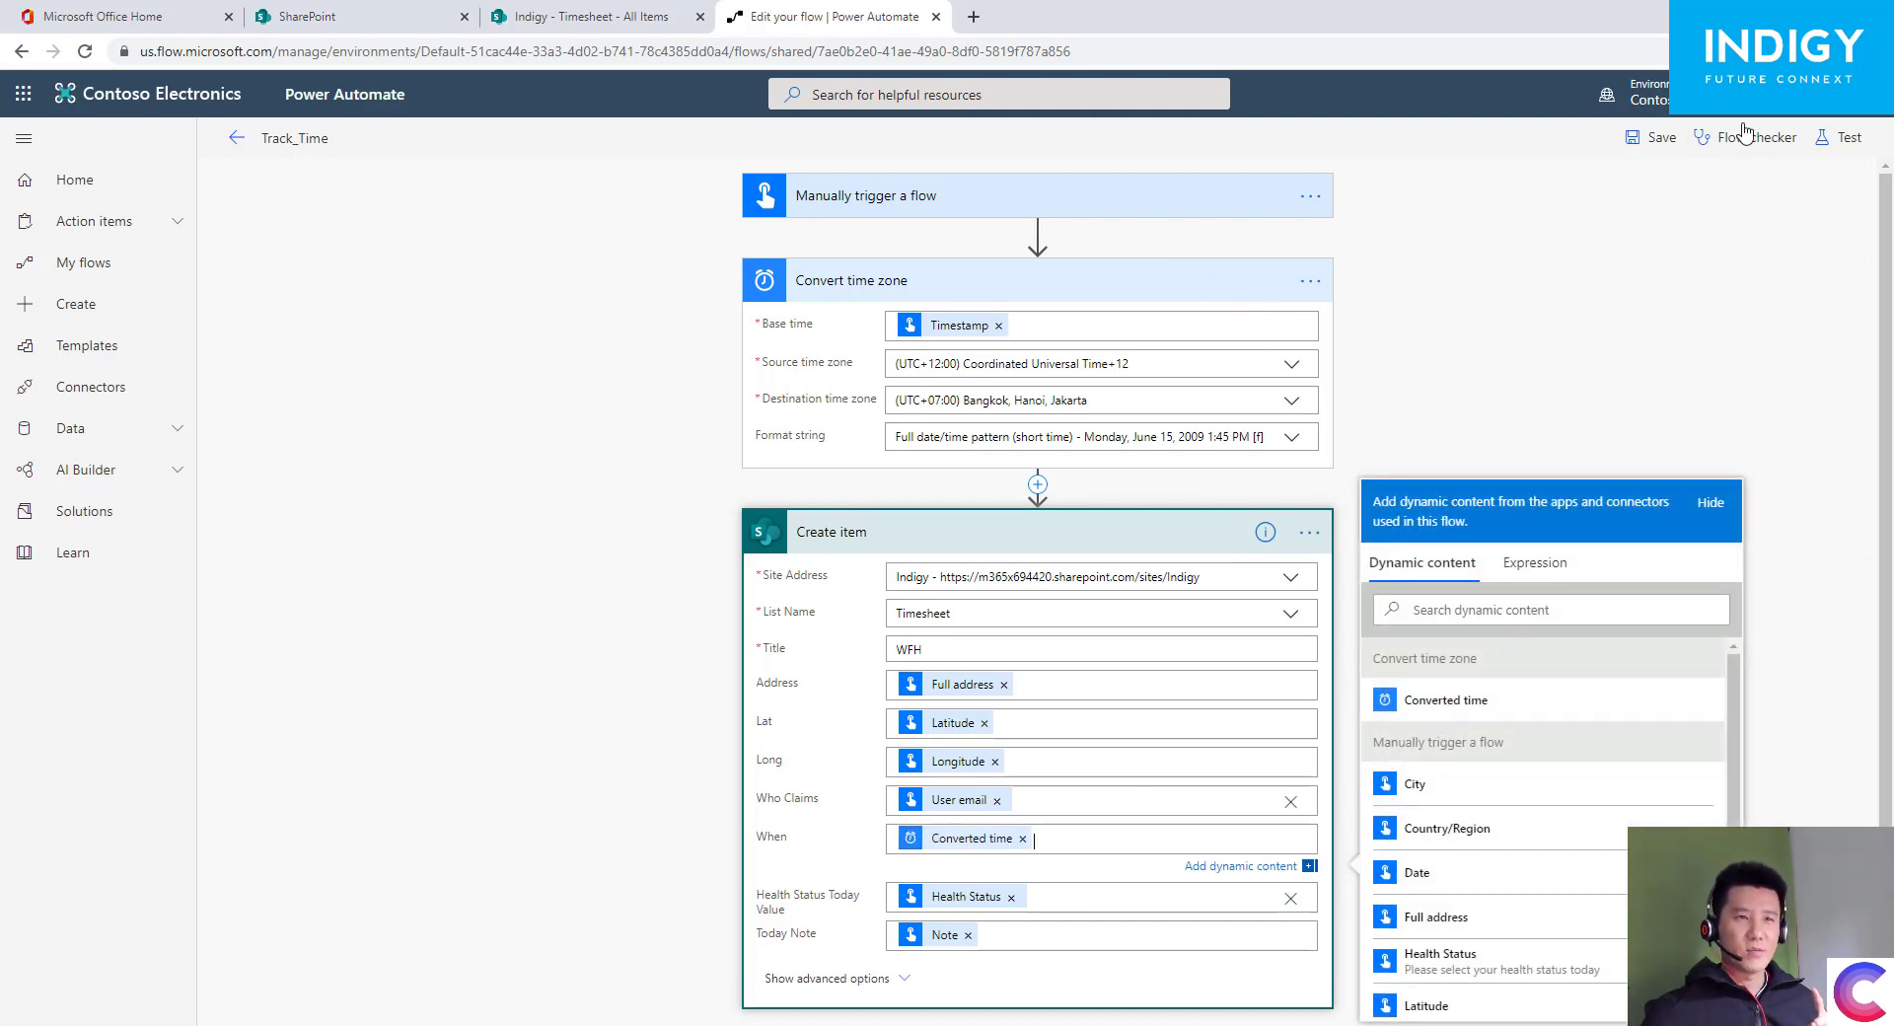
{"action": "left_click", "coordinate": [1655, 139]}
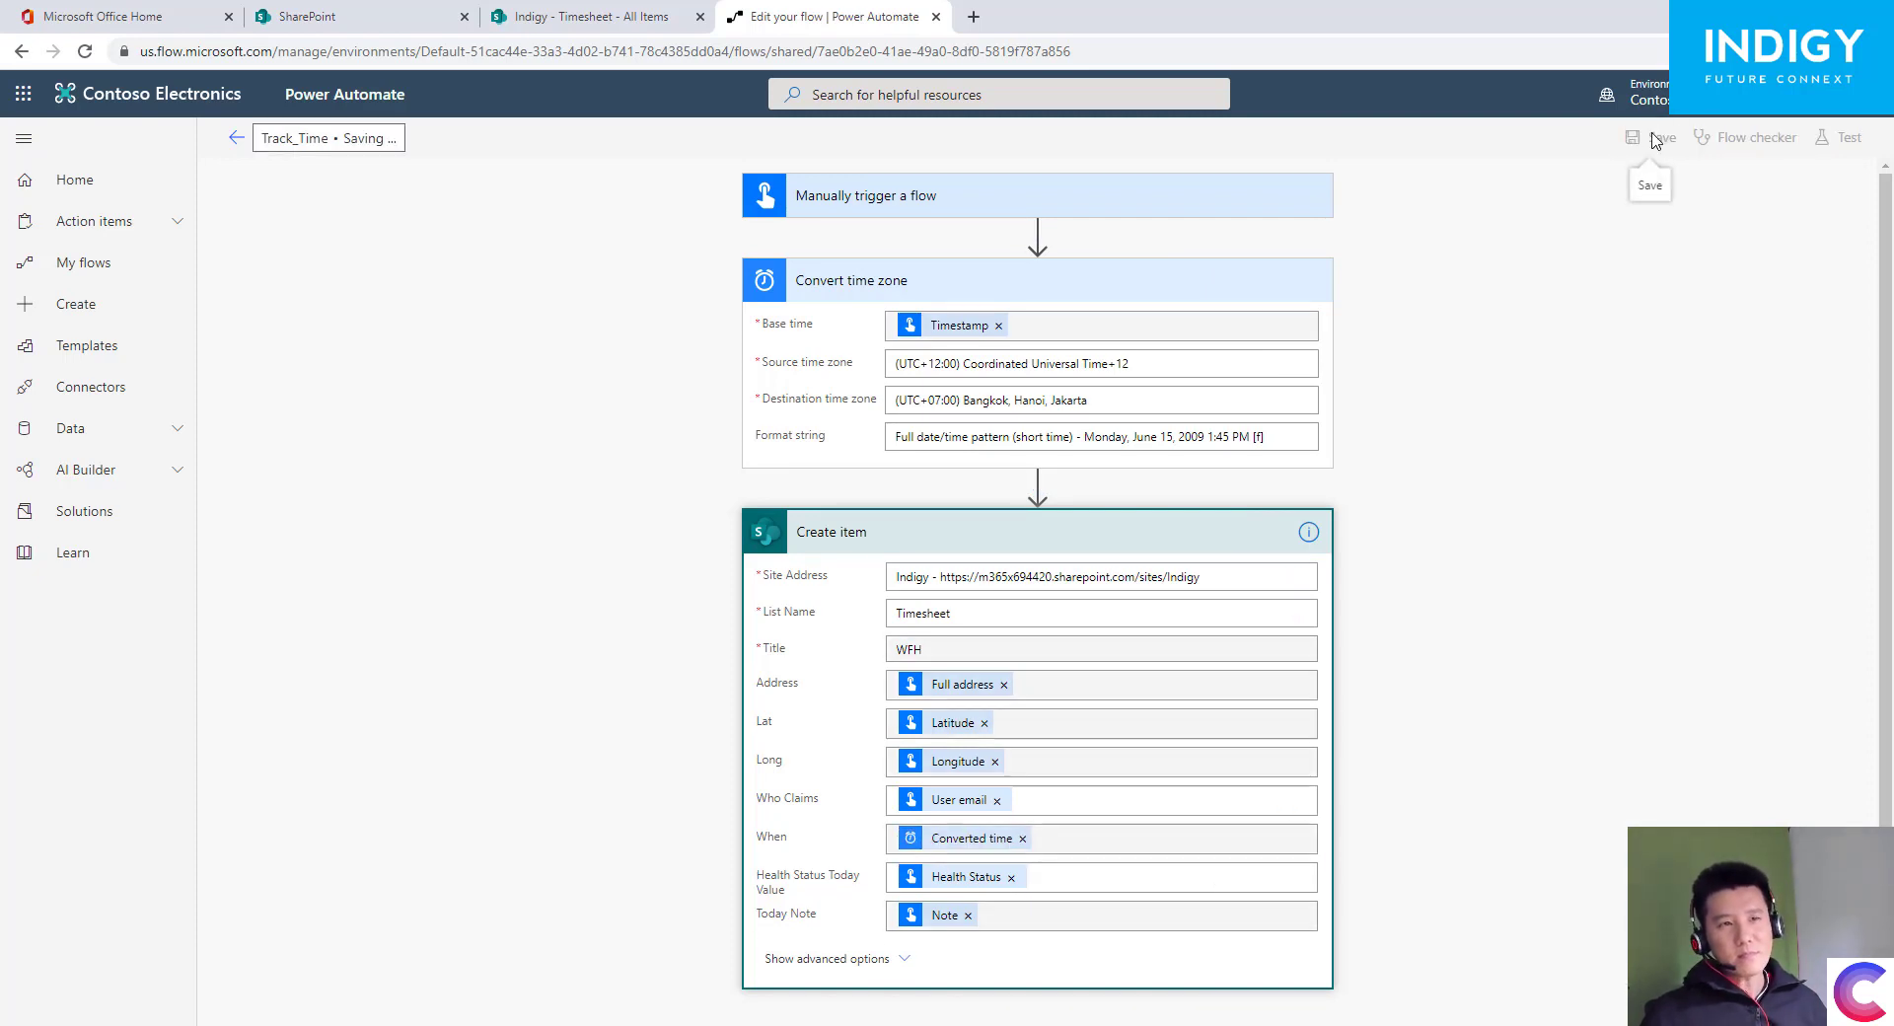
- Test the Track_Time flow manually with Health Status High Fever and the note "Nothing"
{"action": "left_click", "coordinate": [1850, 138]}
{"action": "left_click", "coordinate": [1618, 274]}
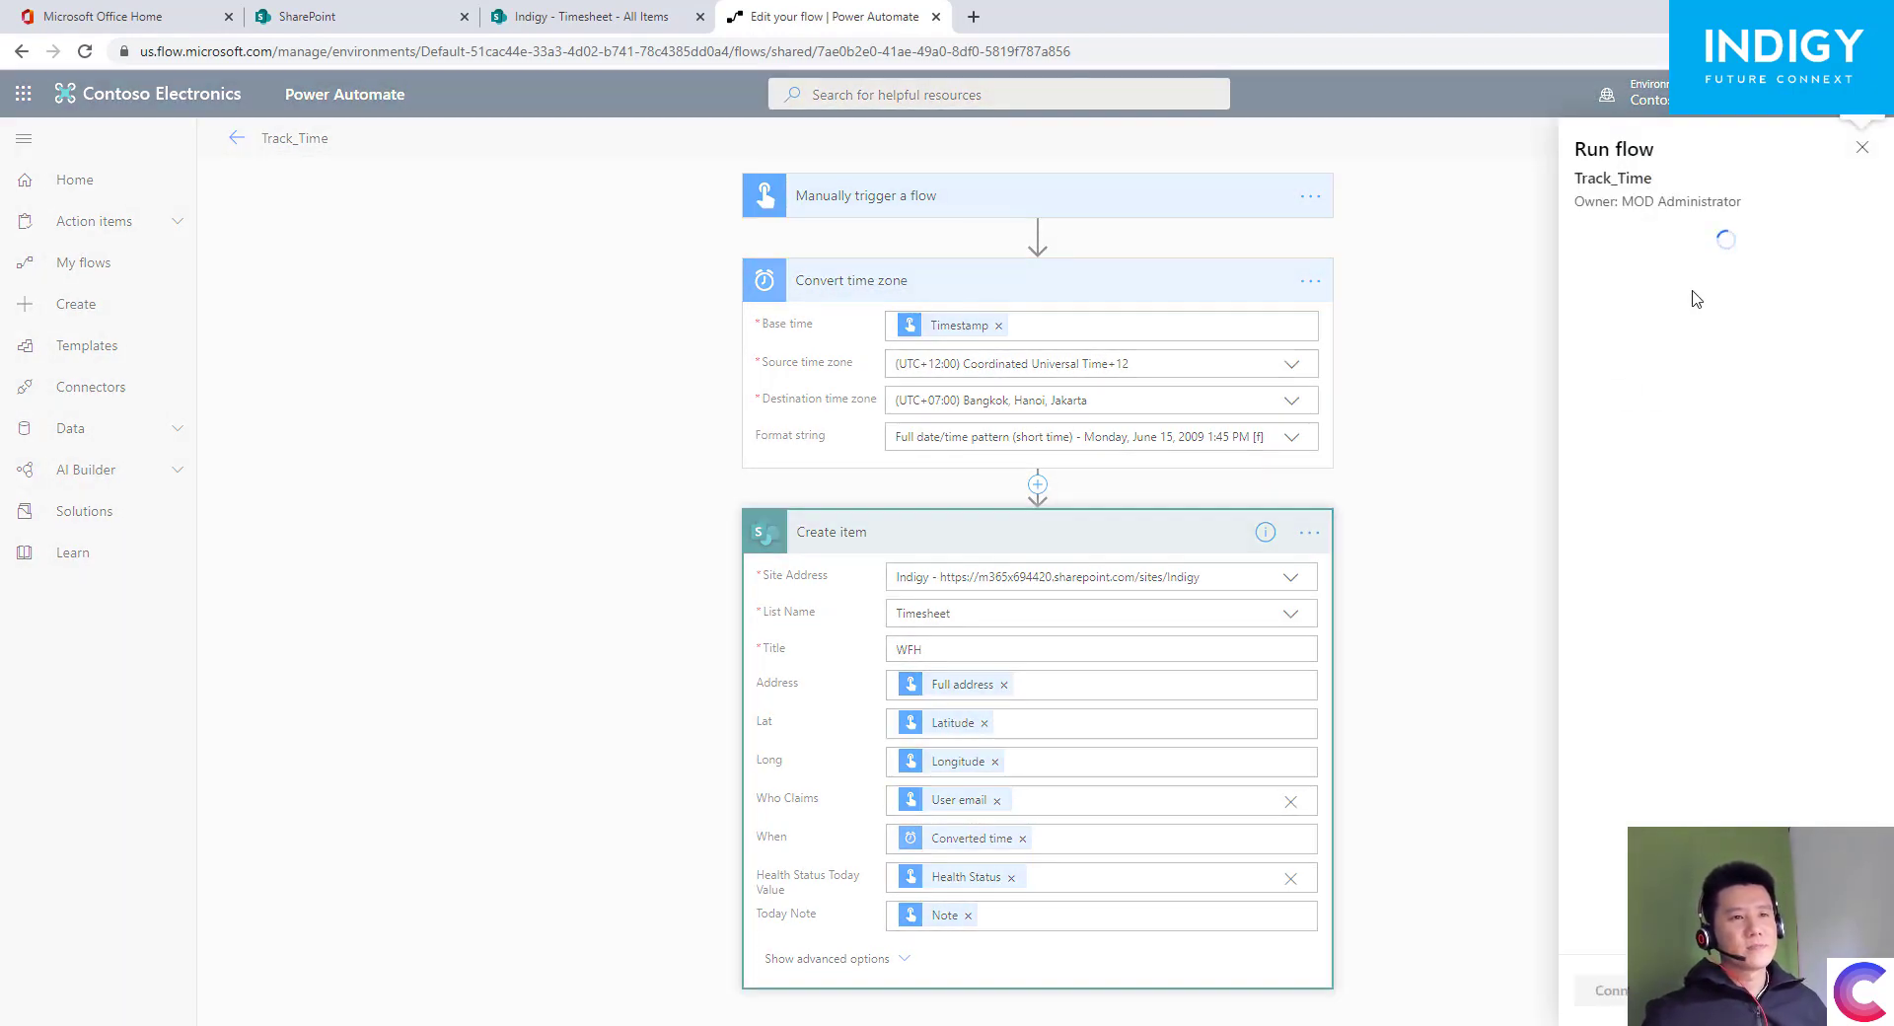
{"action": "left_click", "coordinate": [1691, 281]}
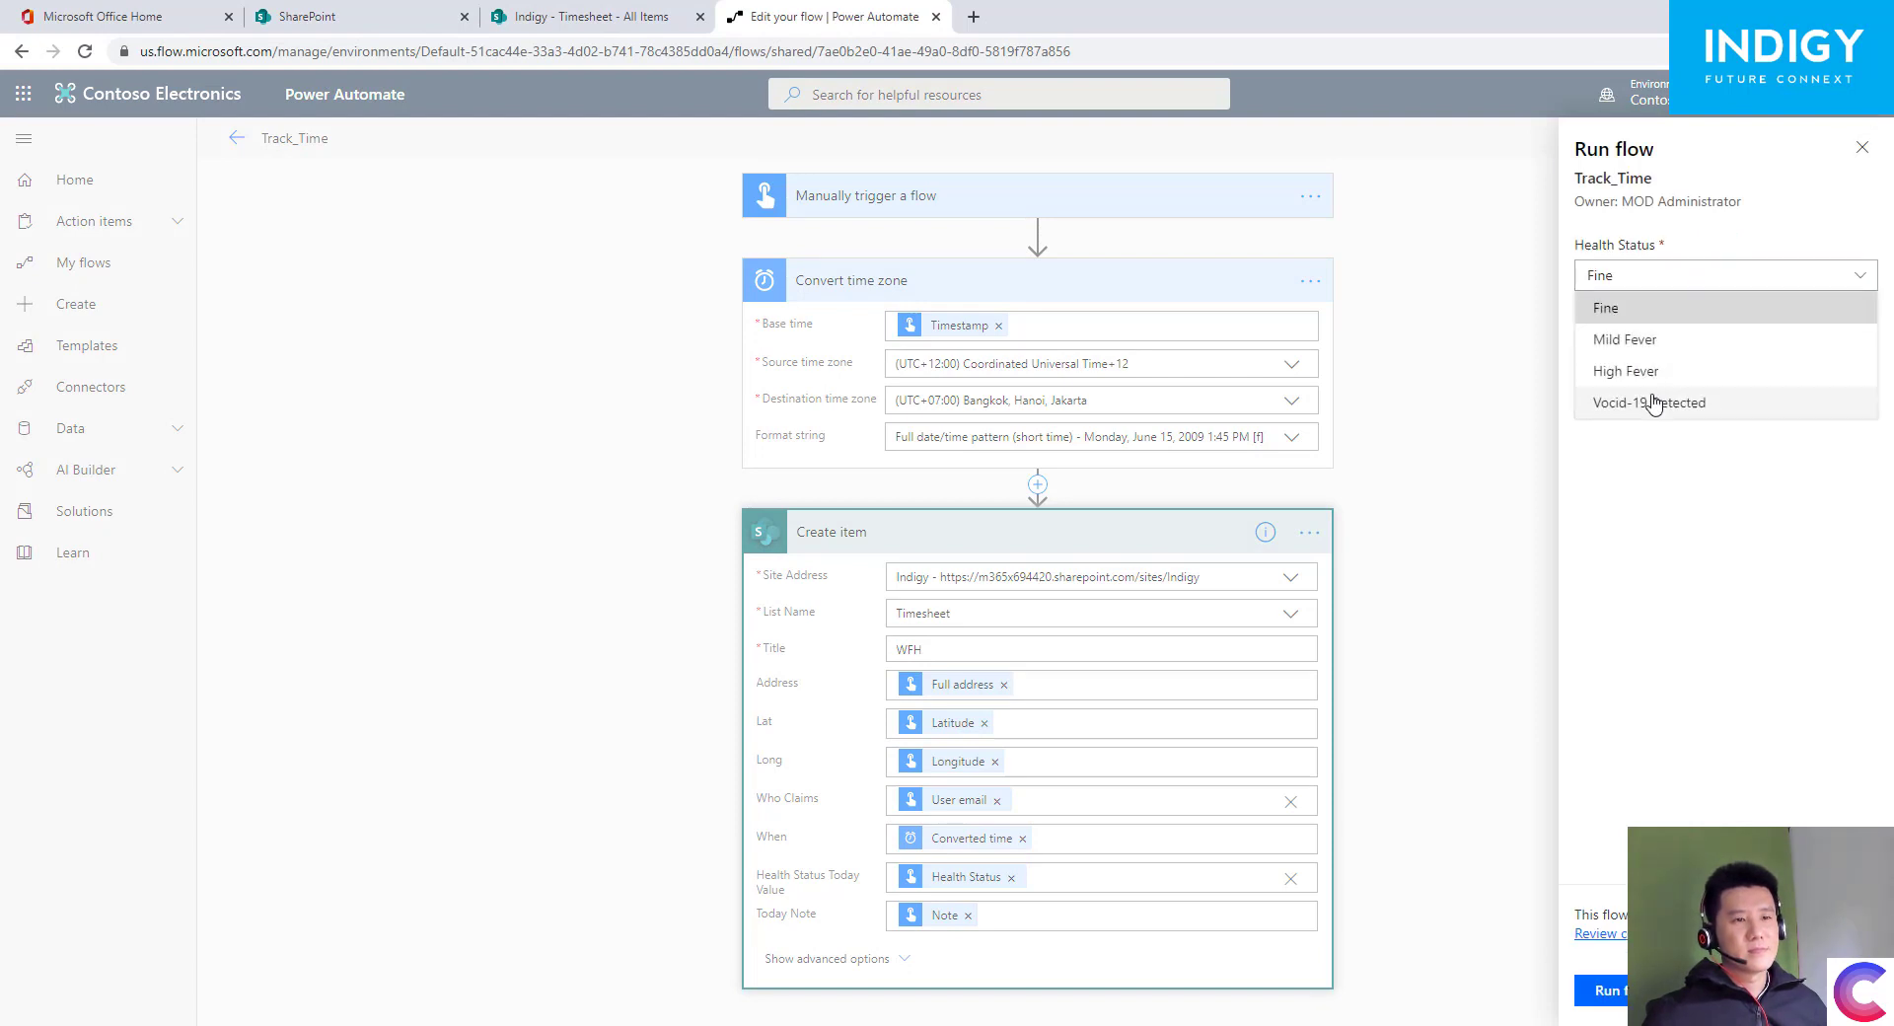
{"action": "left_click", "coordinate": [1642, 372]}
{"action": "left_click", "coordinate": [1634, 369]}
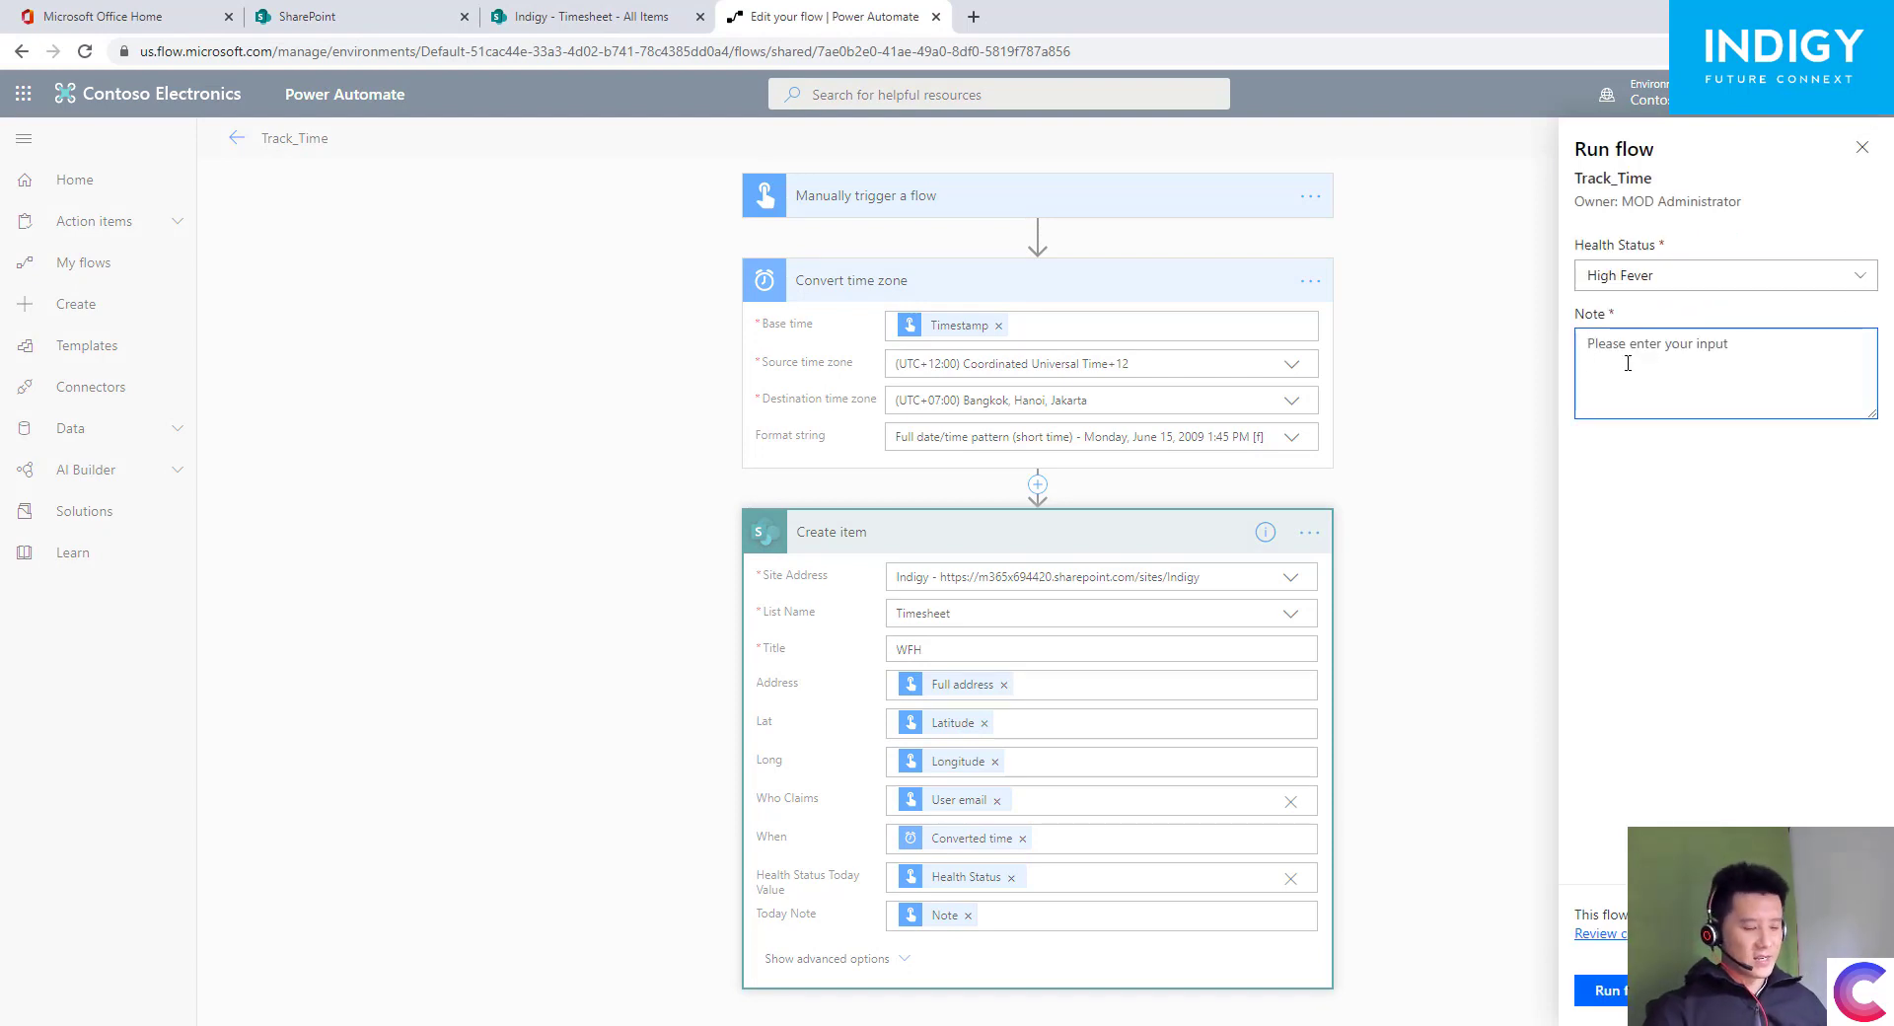
{"action": "type", "text": "Nothing"}
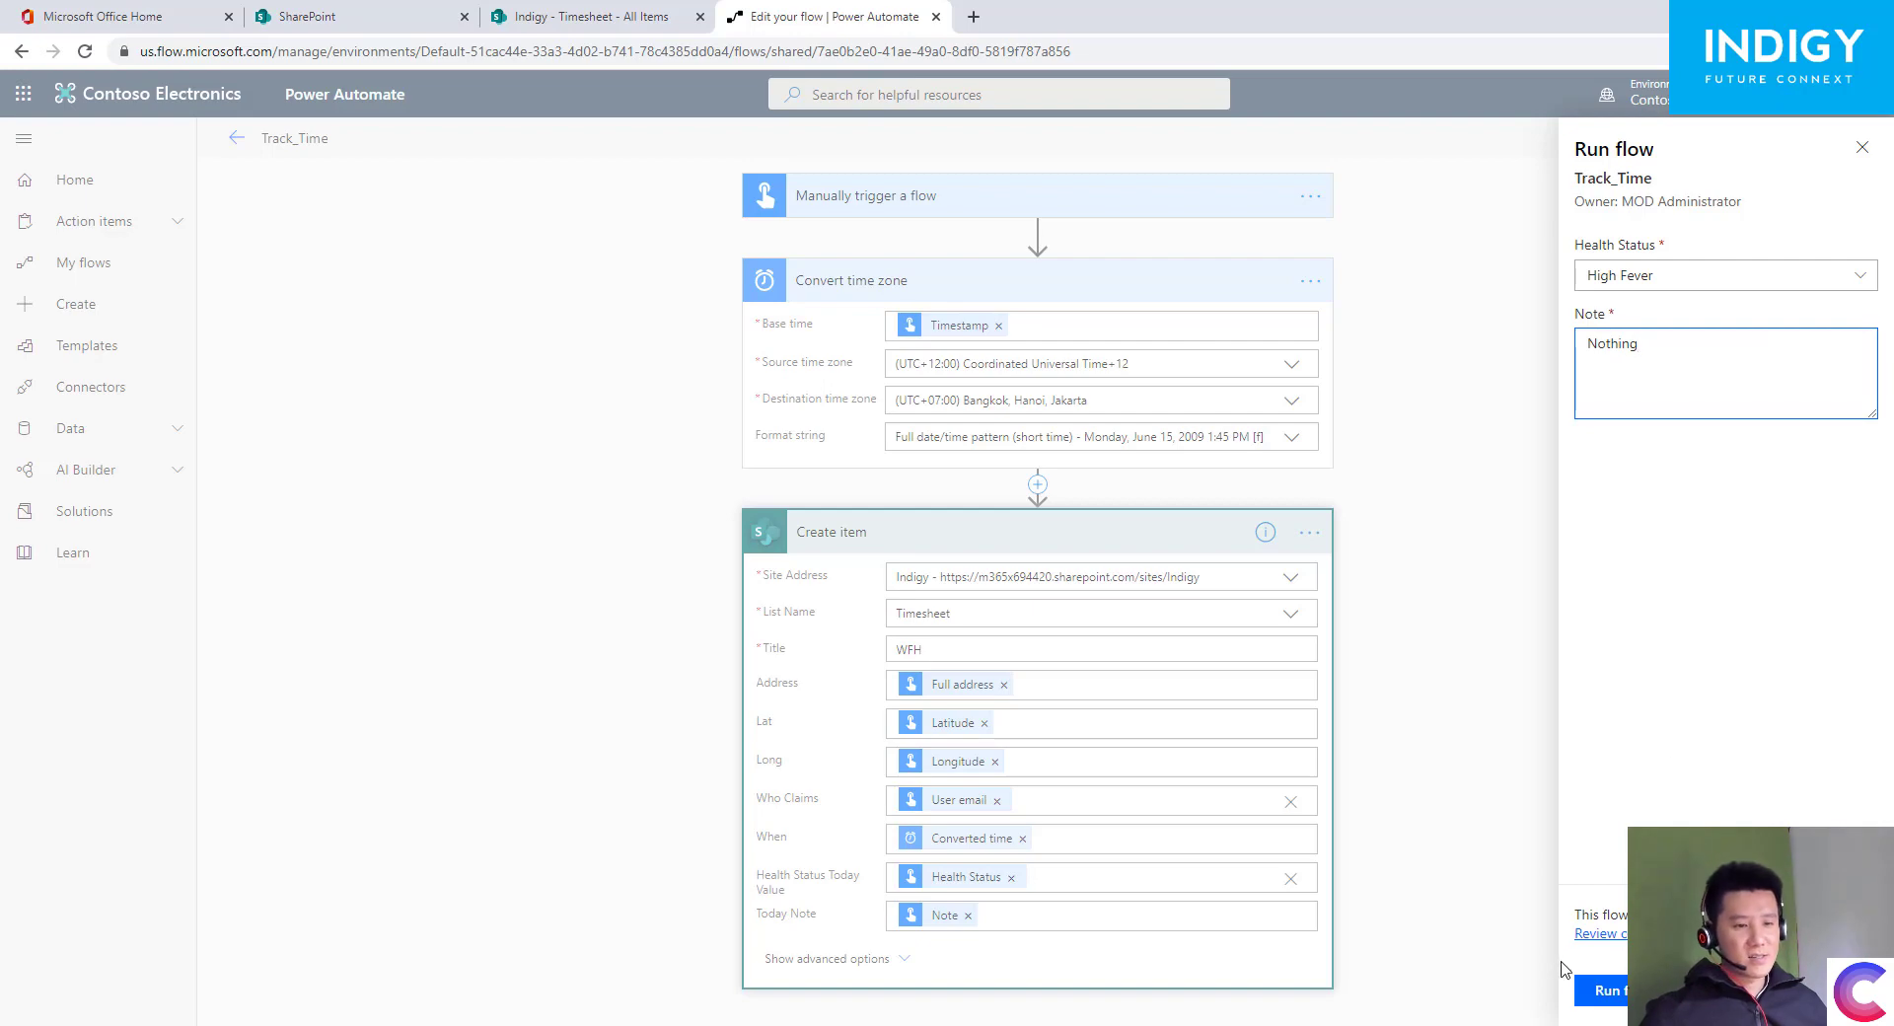
{"action": "left_click", "coordinate": [1600, 990]}
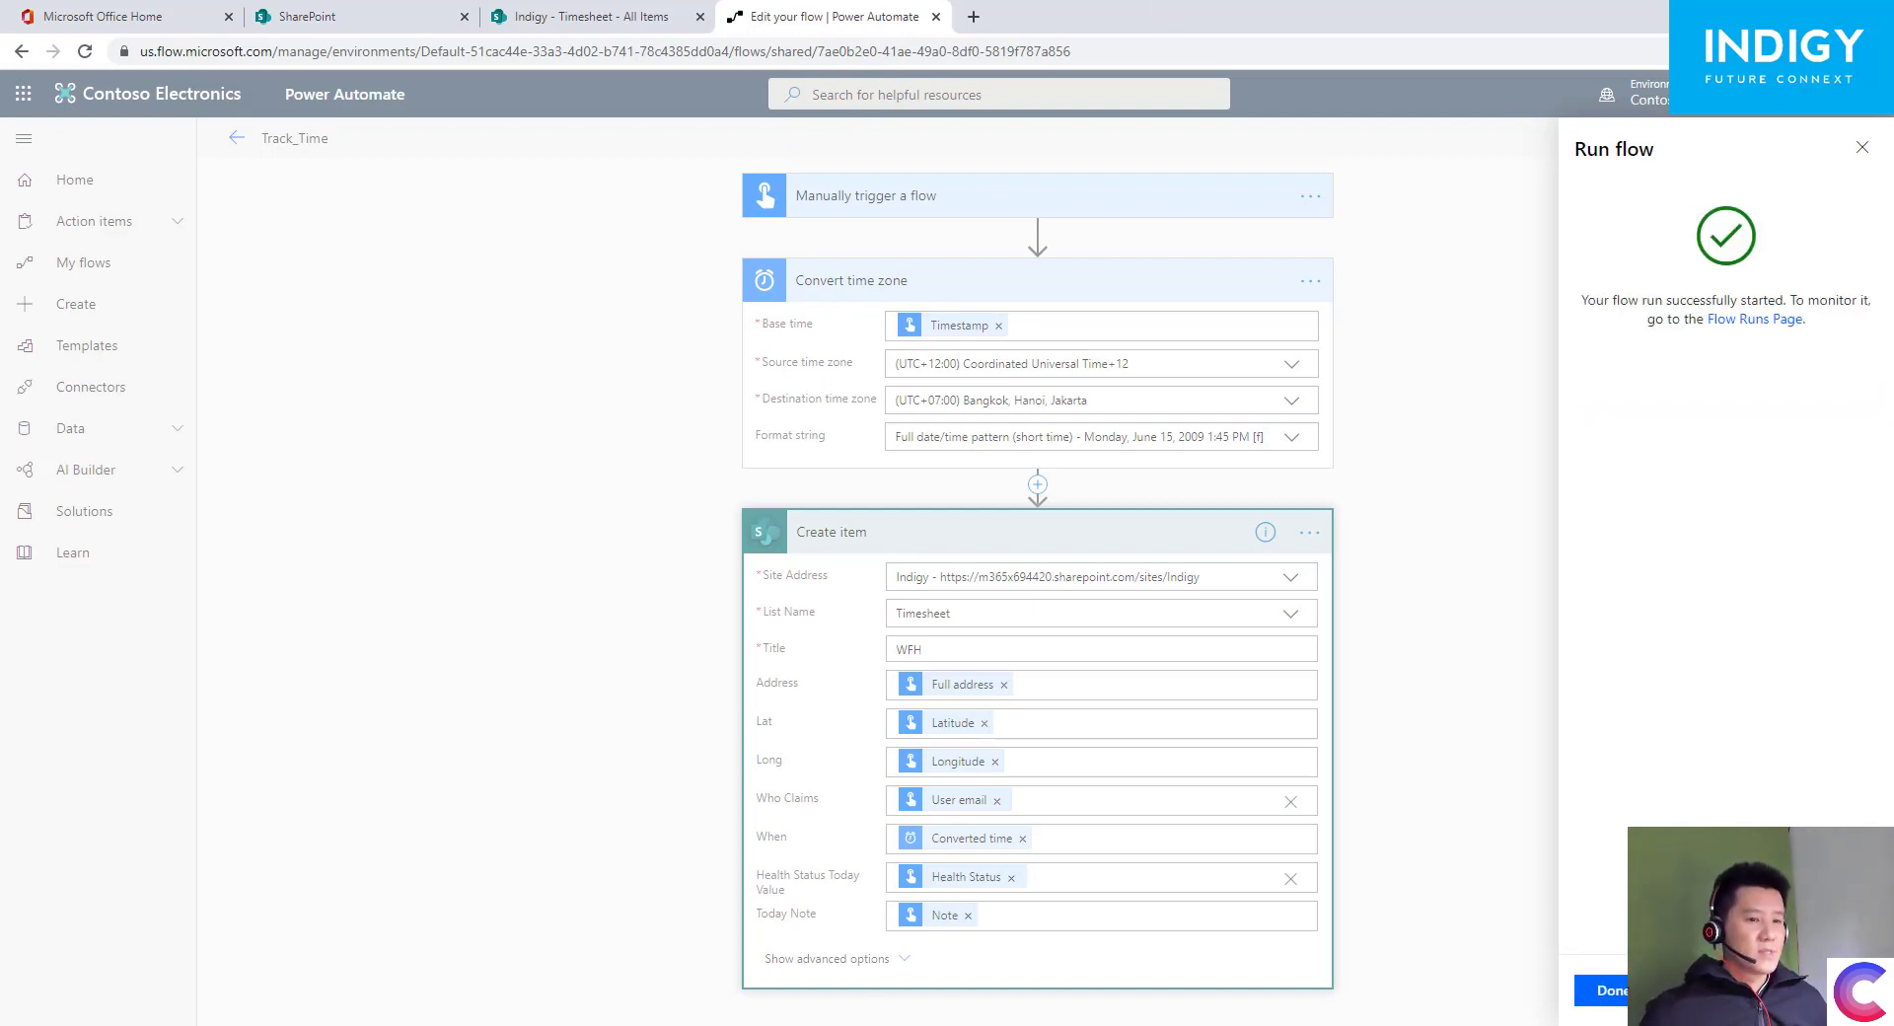
{"action": "left_click", "coordinate": [1600, 991]}
- Check the test run's new entry in the Timesheet list, comparing it with the flow's run history
{"action": "left_click", "coordinate": [592, 16]}
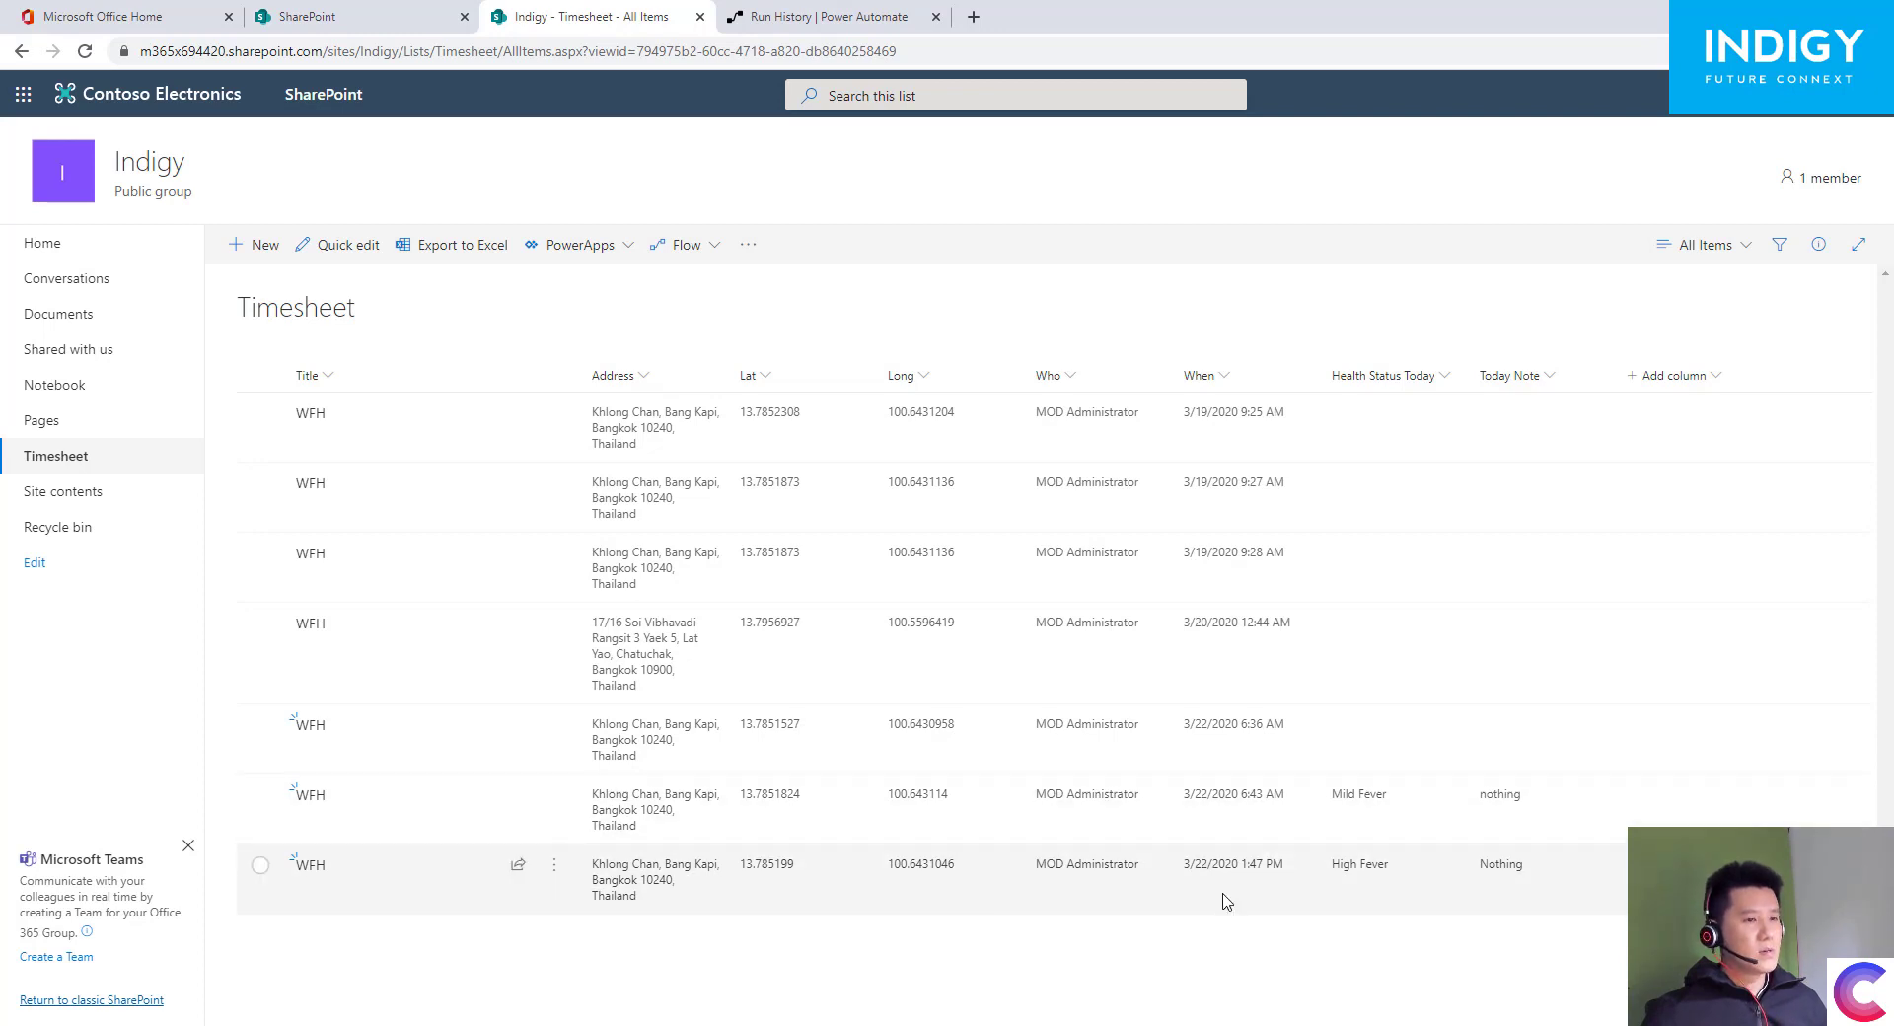
{"action": "left_click", "coordinate": [811, 12]}
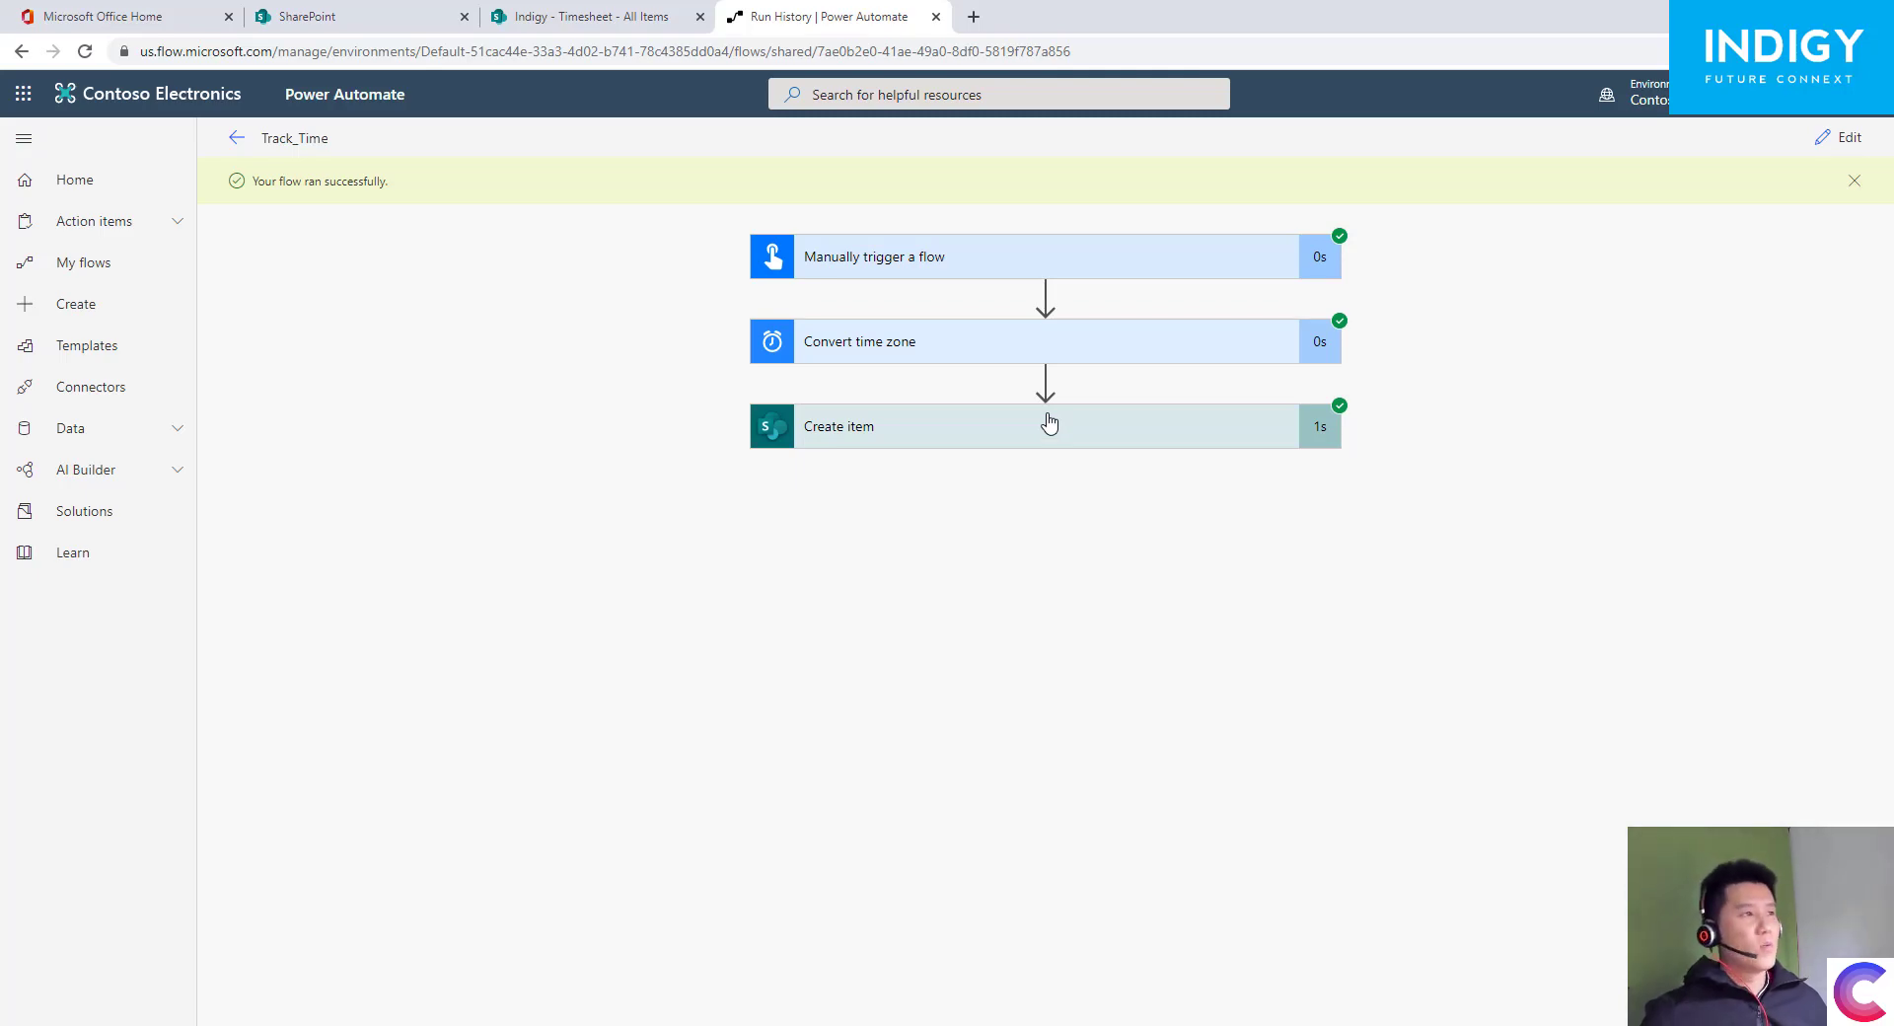
{"action": "left_click", "coordinate": [568, 12]}
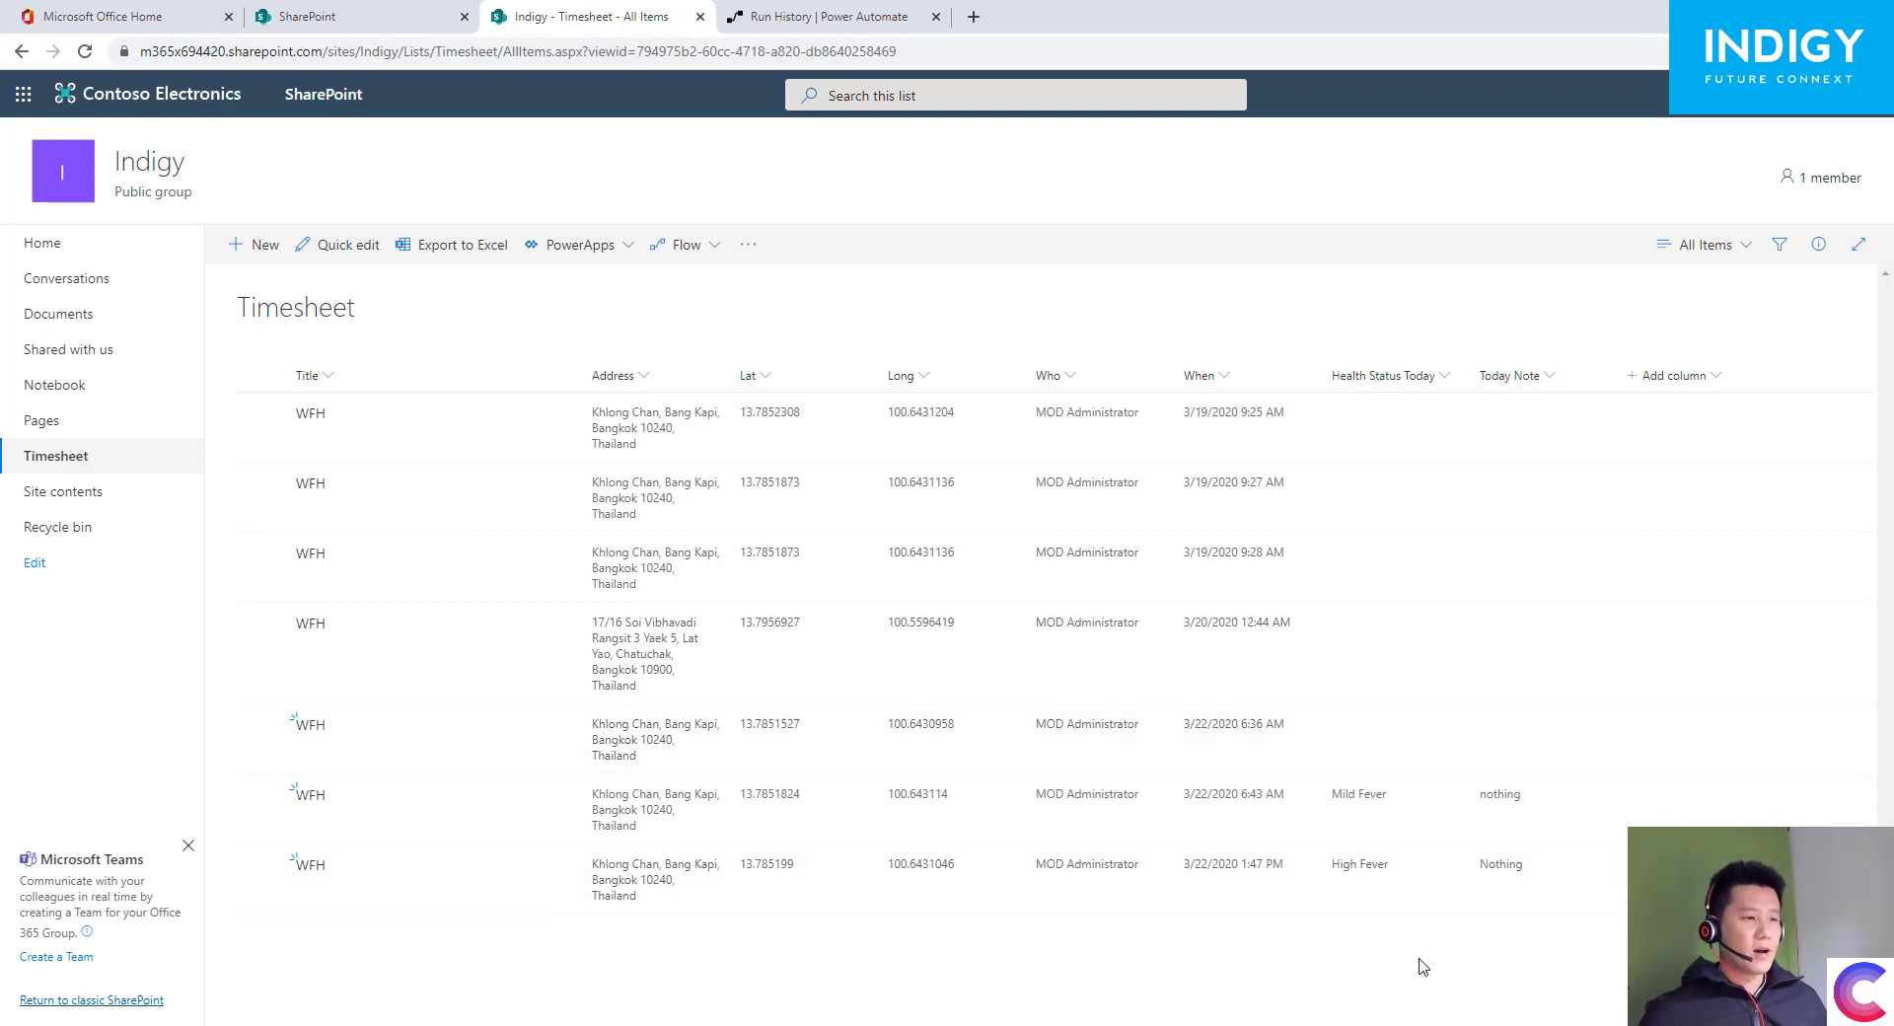
- Switch to AnyDesk and reconnect the remote session to the phone, retrying the login
{"action": "key", "text": "alt+Tab"}
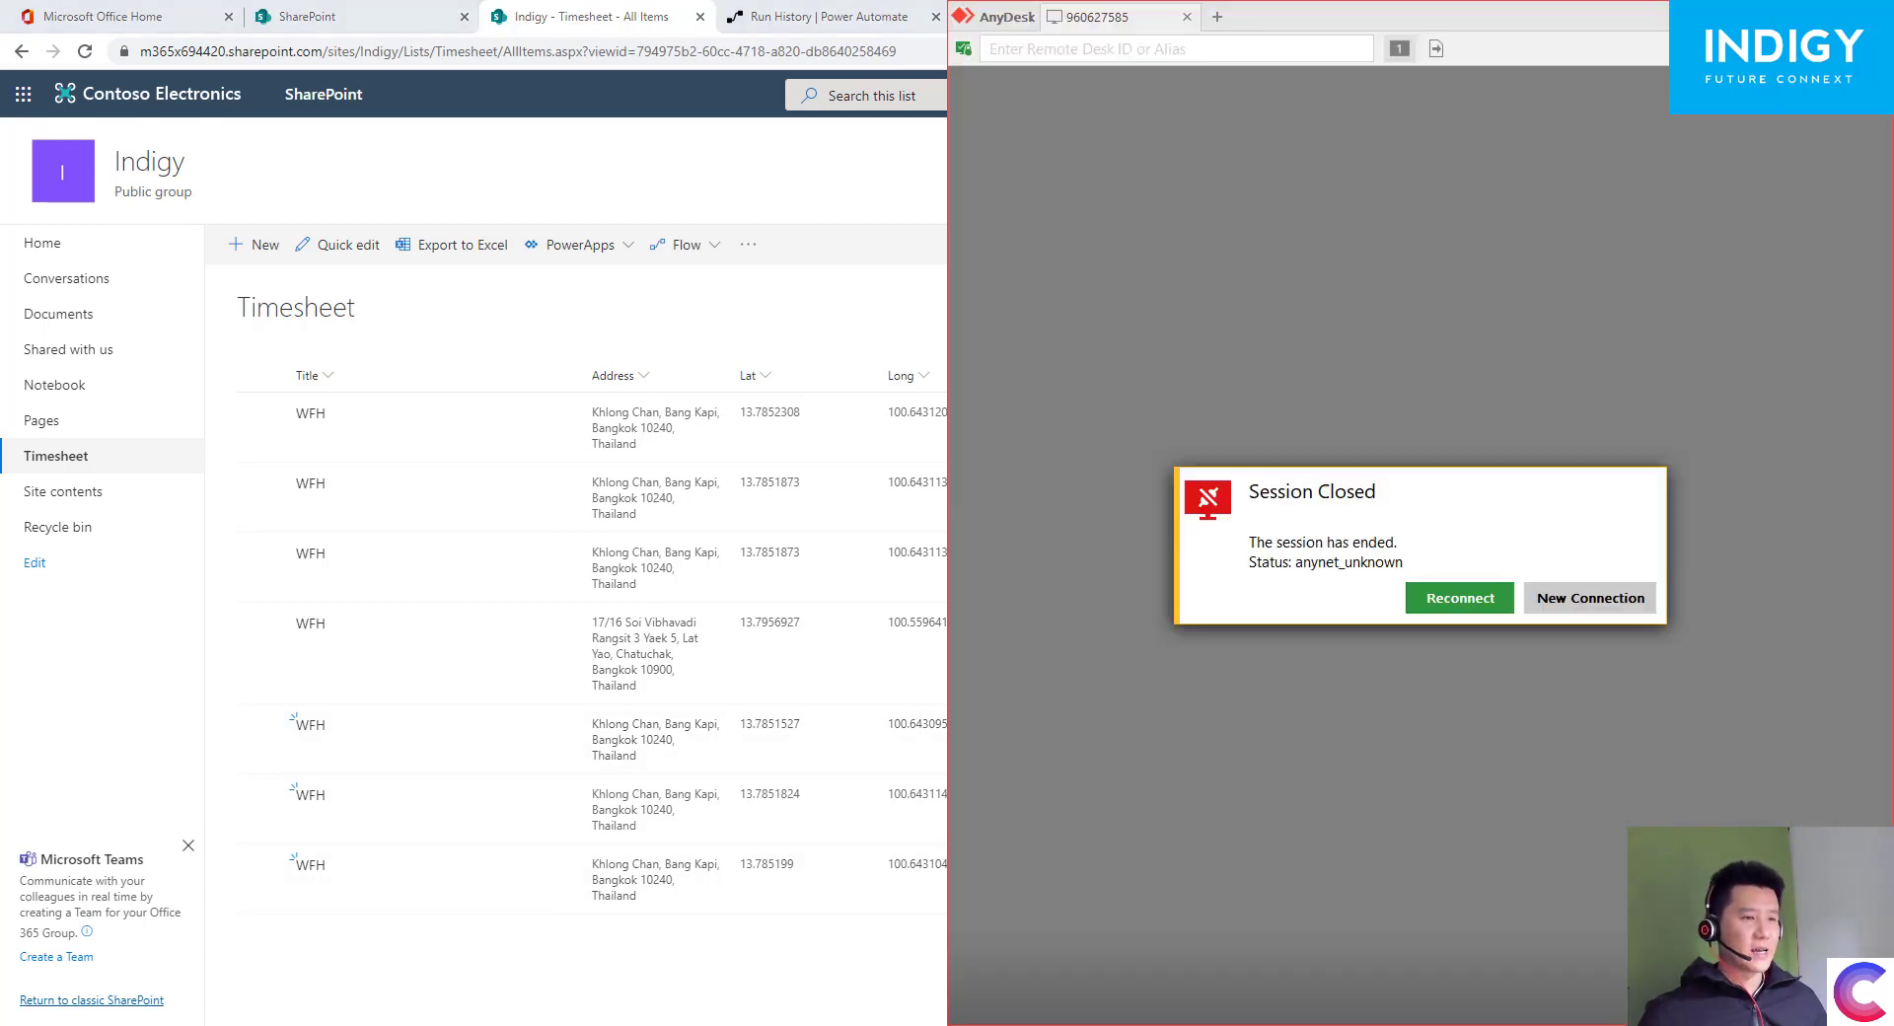
{"action": "left_click", "coordinate": [1461, 599]}
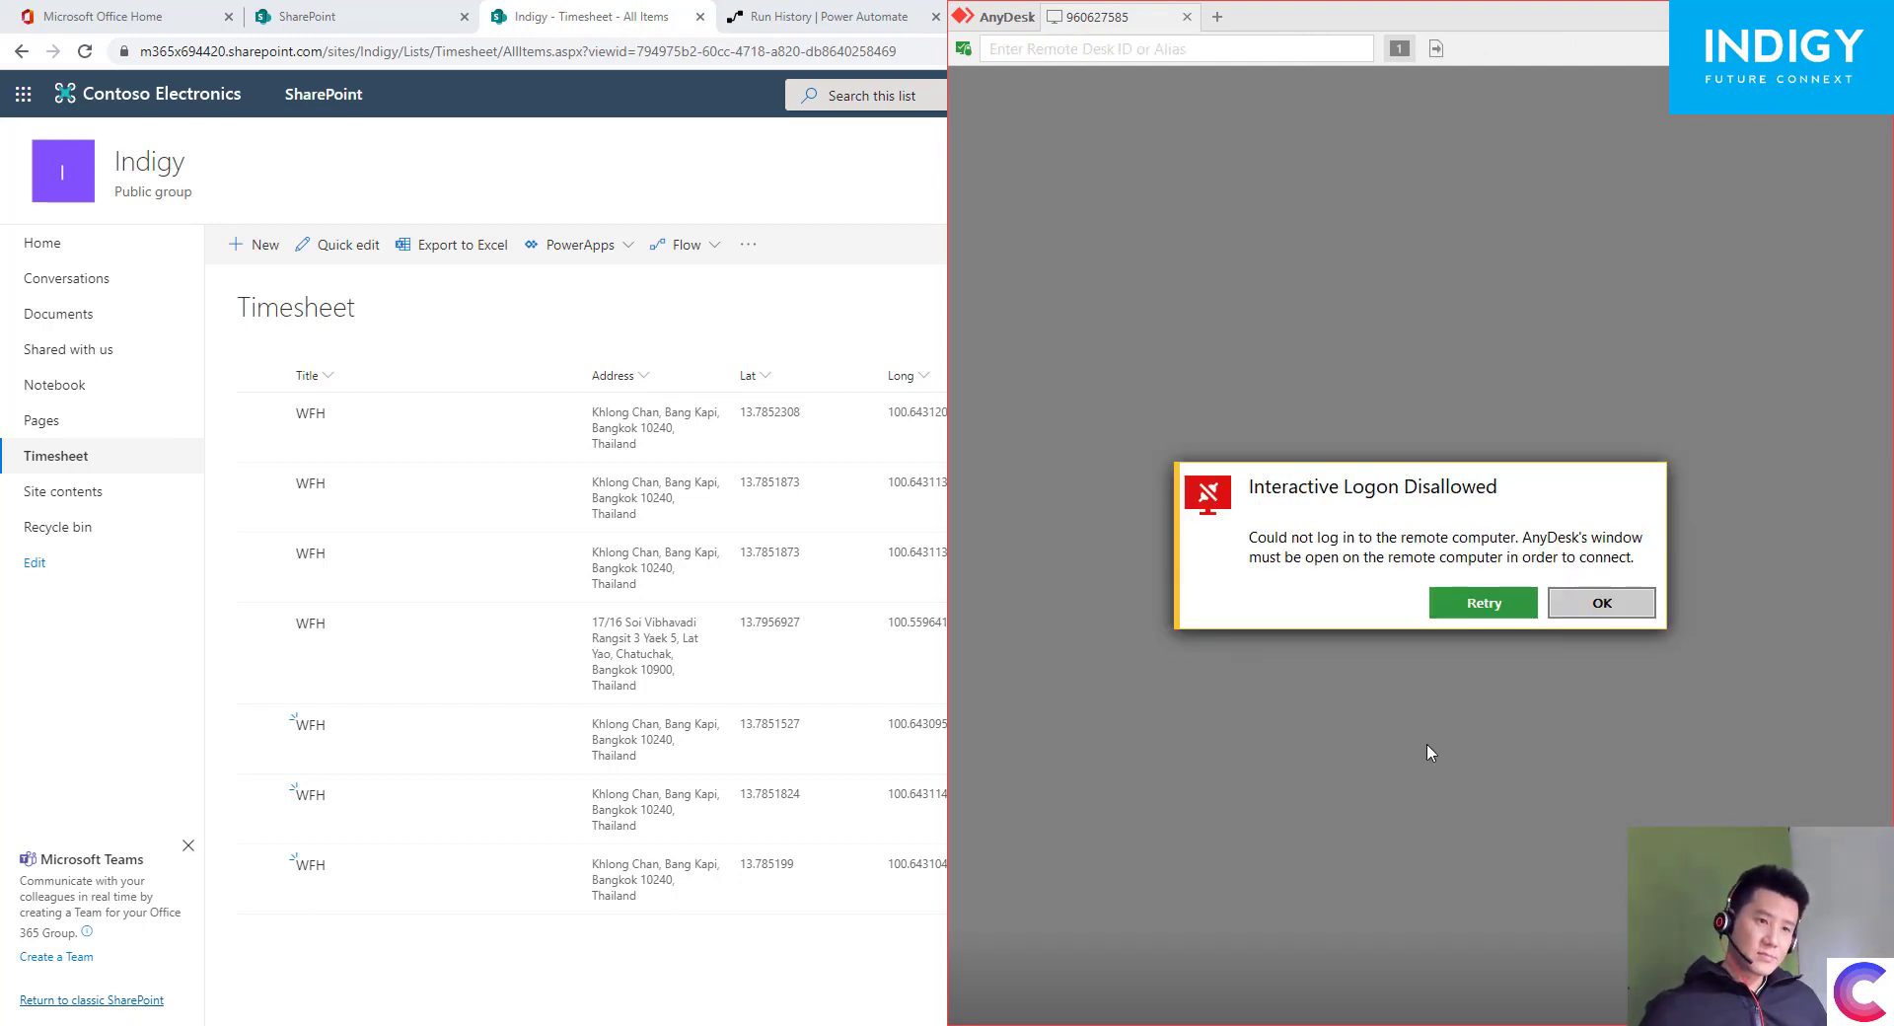
{"action": "left_click", "coordinate": [1454, 604]}
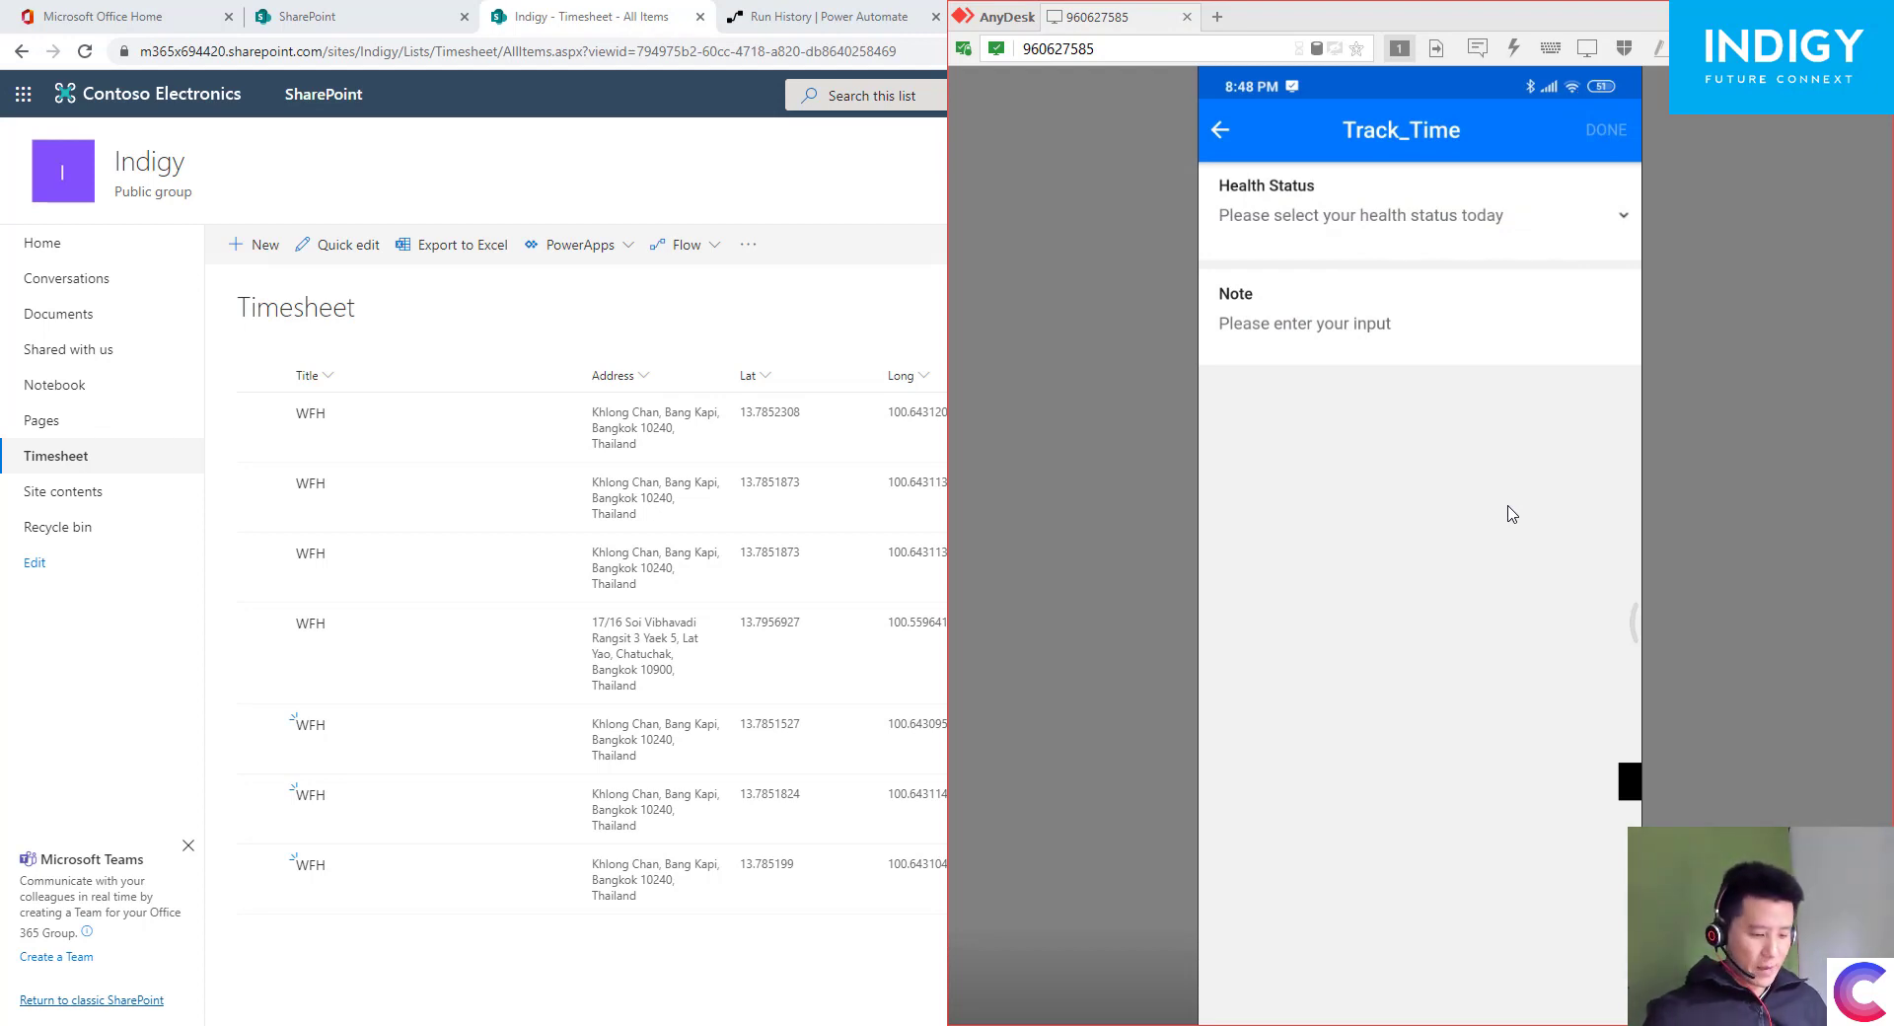
- Run Track_Time on the phone with Health Status Mild Fever and the note "Ok", and return to the Timesheet list
{"action": "left_click", "coordinate": [1510, 512]}
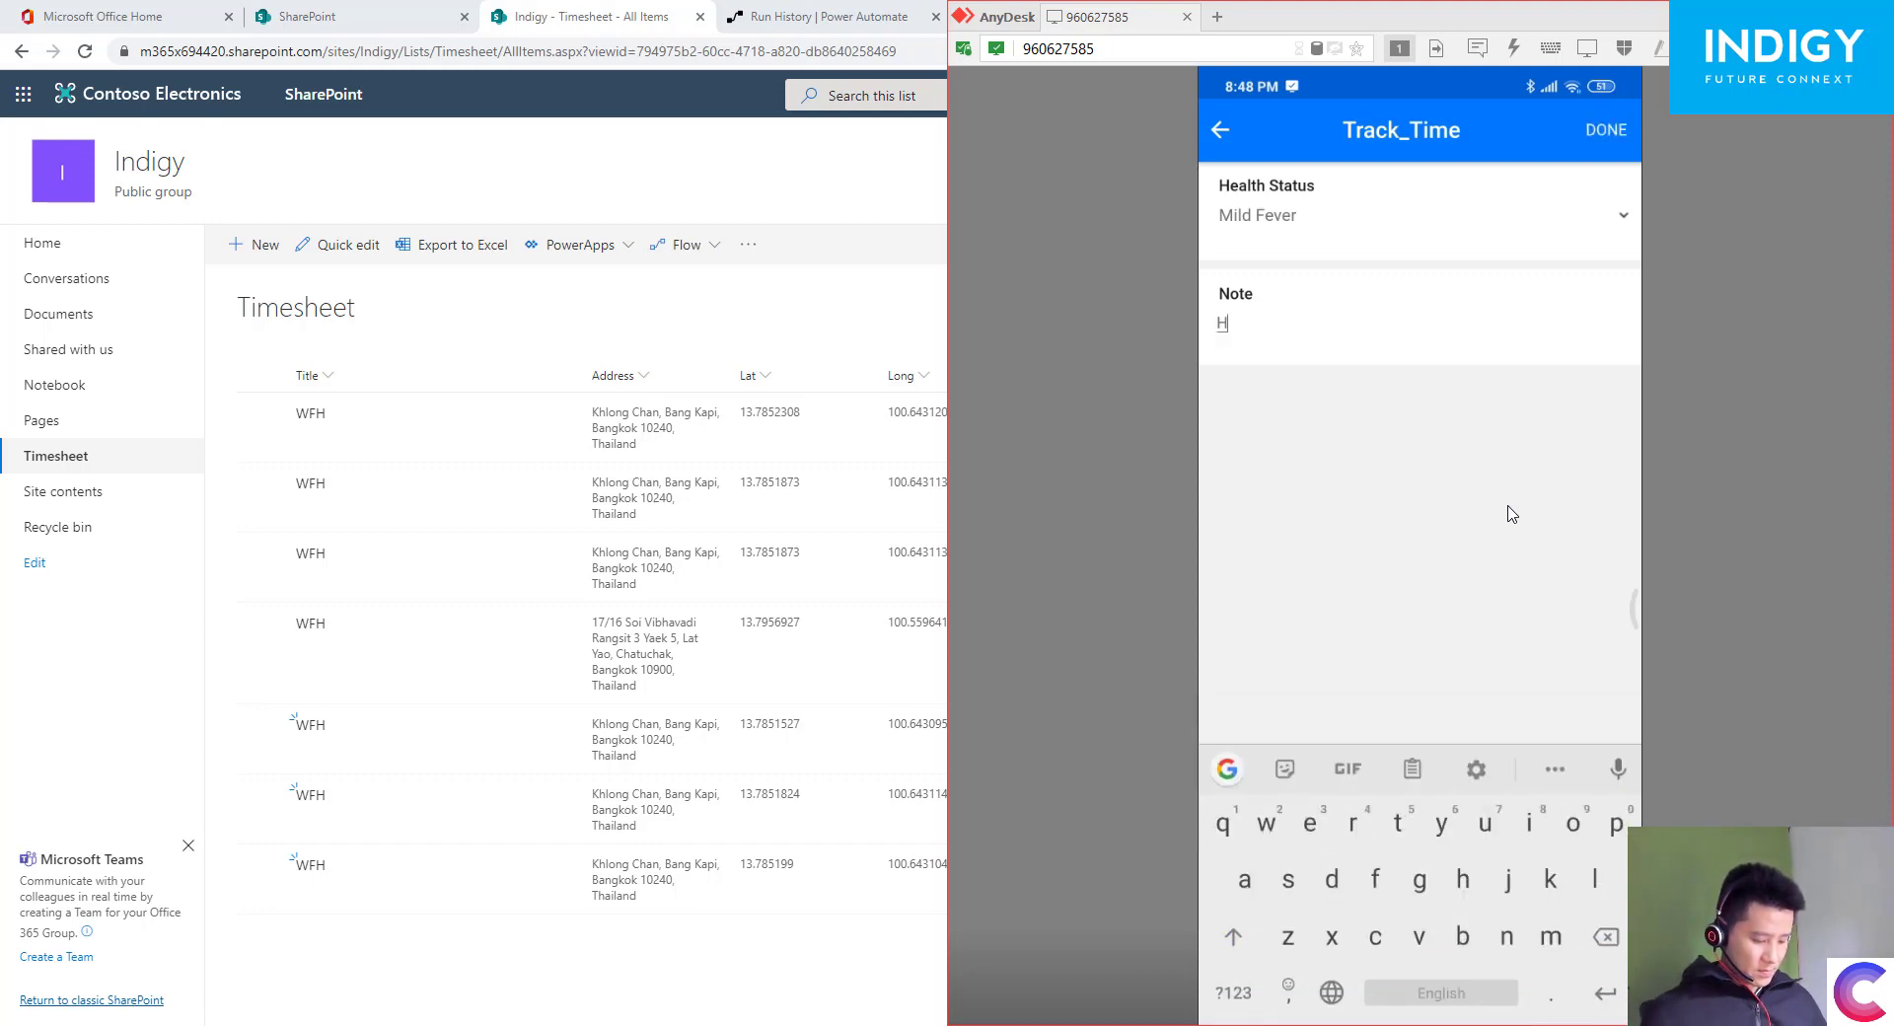
{"action": "type", "text": "Ok"}
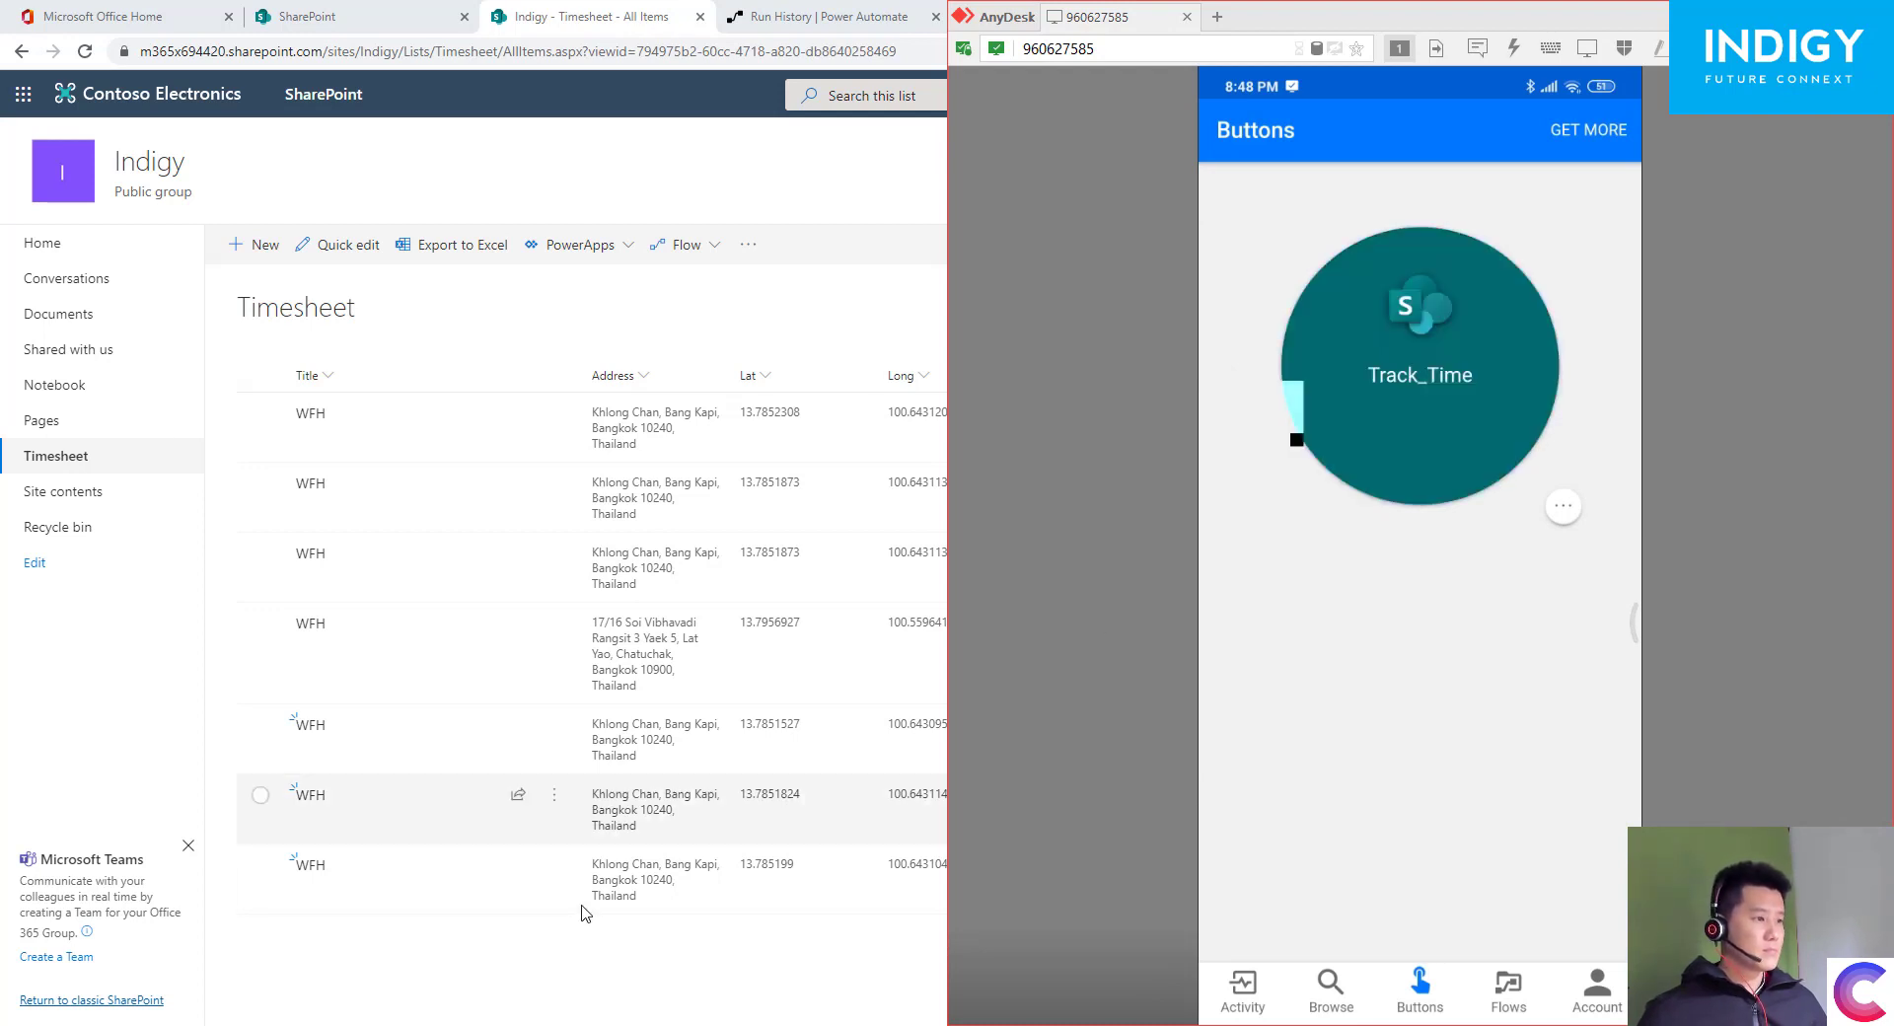
{"action": "left_click", "coordinate": [745, 972]}
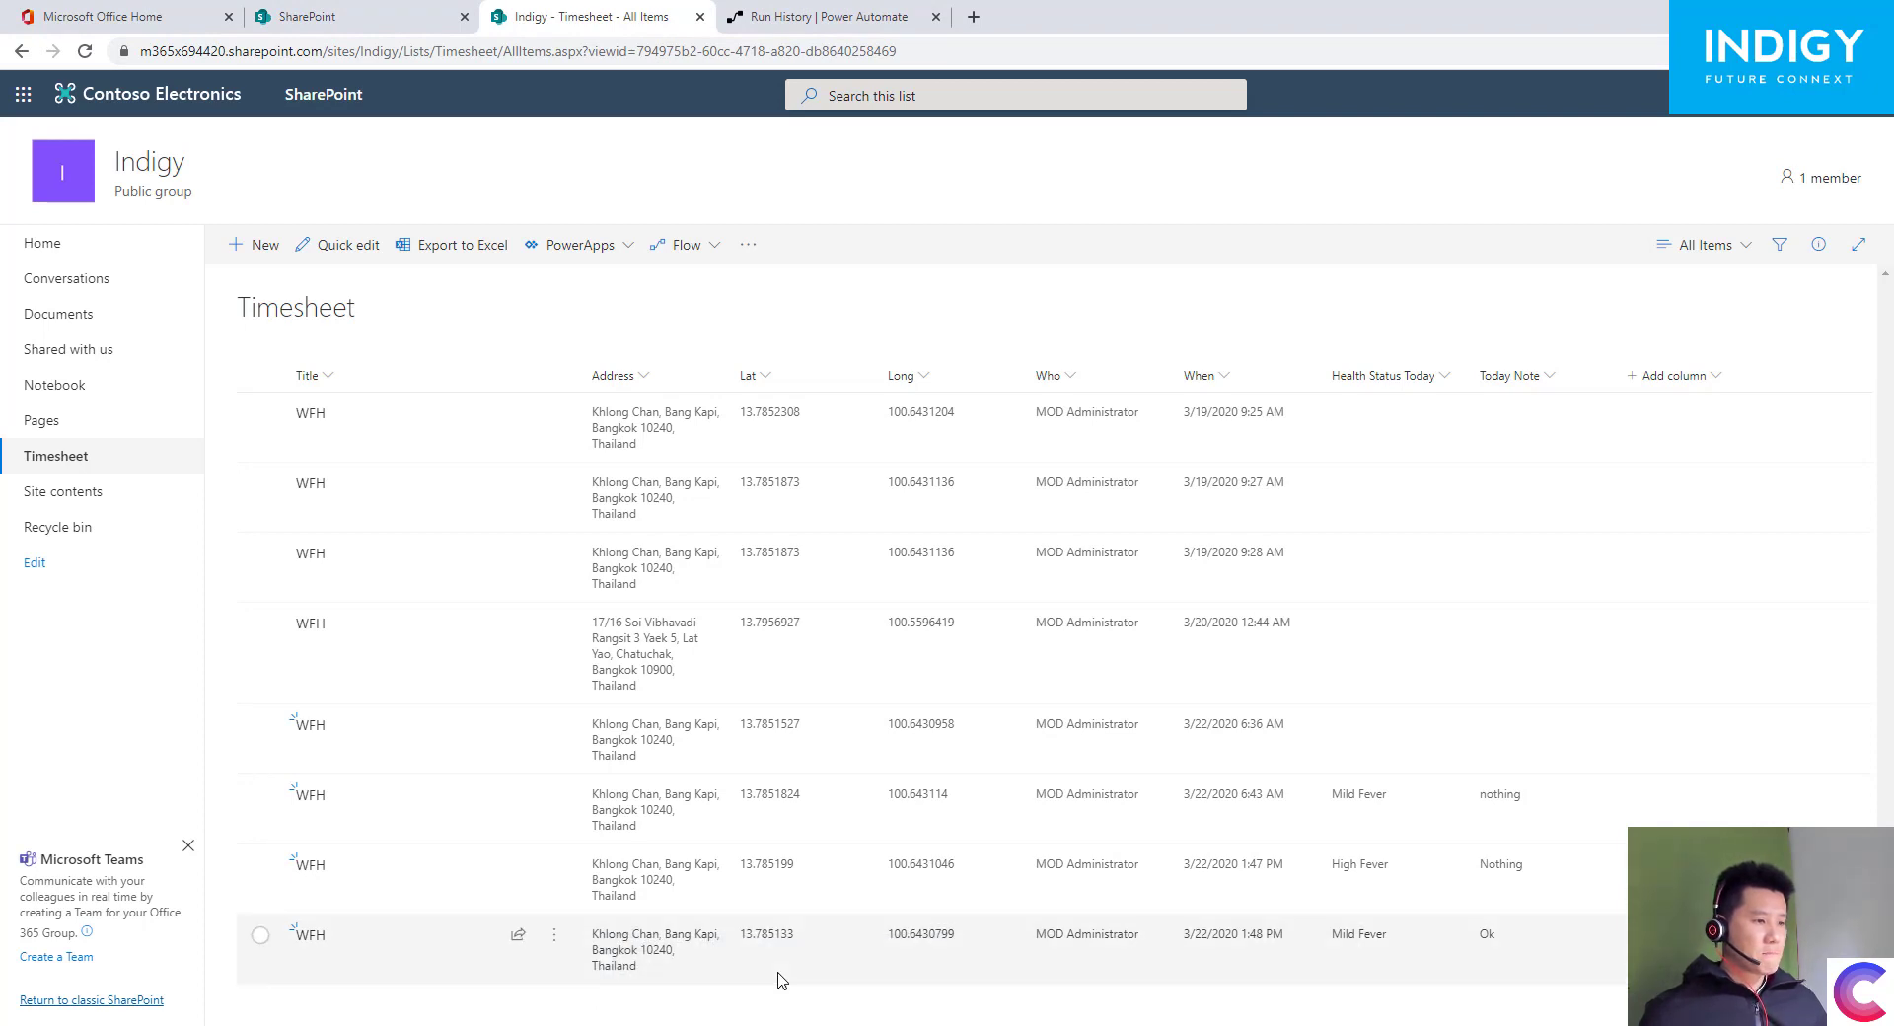
- Review the Track_Time flow's trigger inputs, time zone conversion and Create item fields alongside the Timesheet list
{"action": "key", "text": "alt+Tab"}
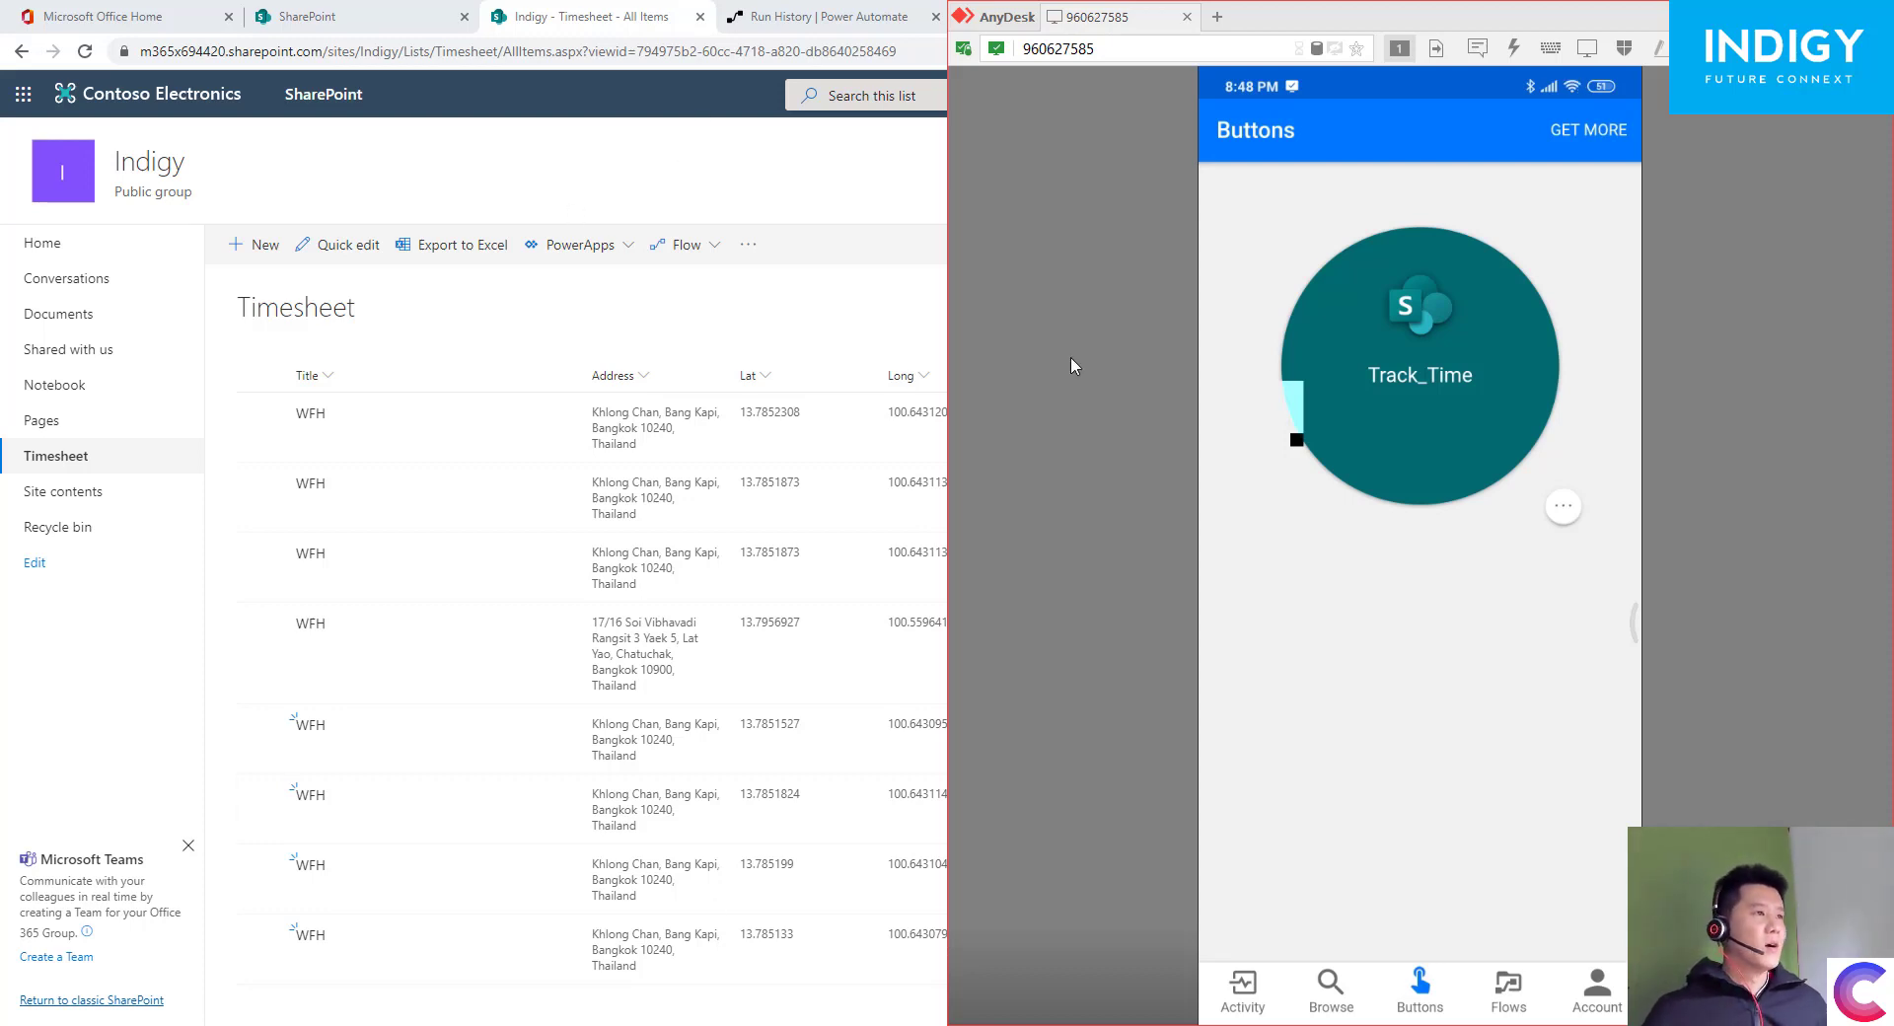
{"action": "left_click", "coordinate": [735, 11]}
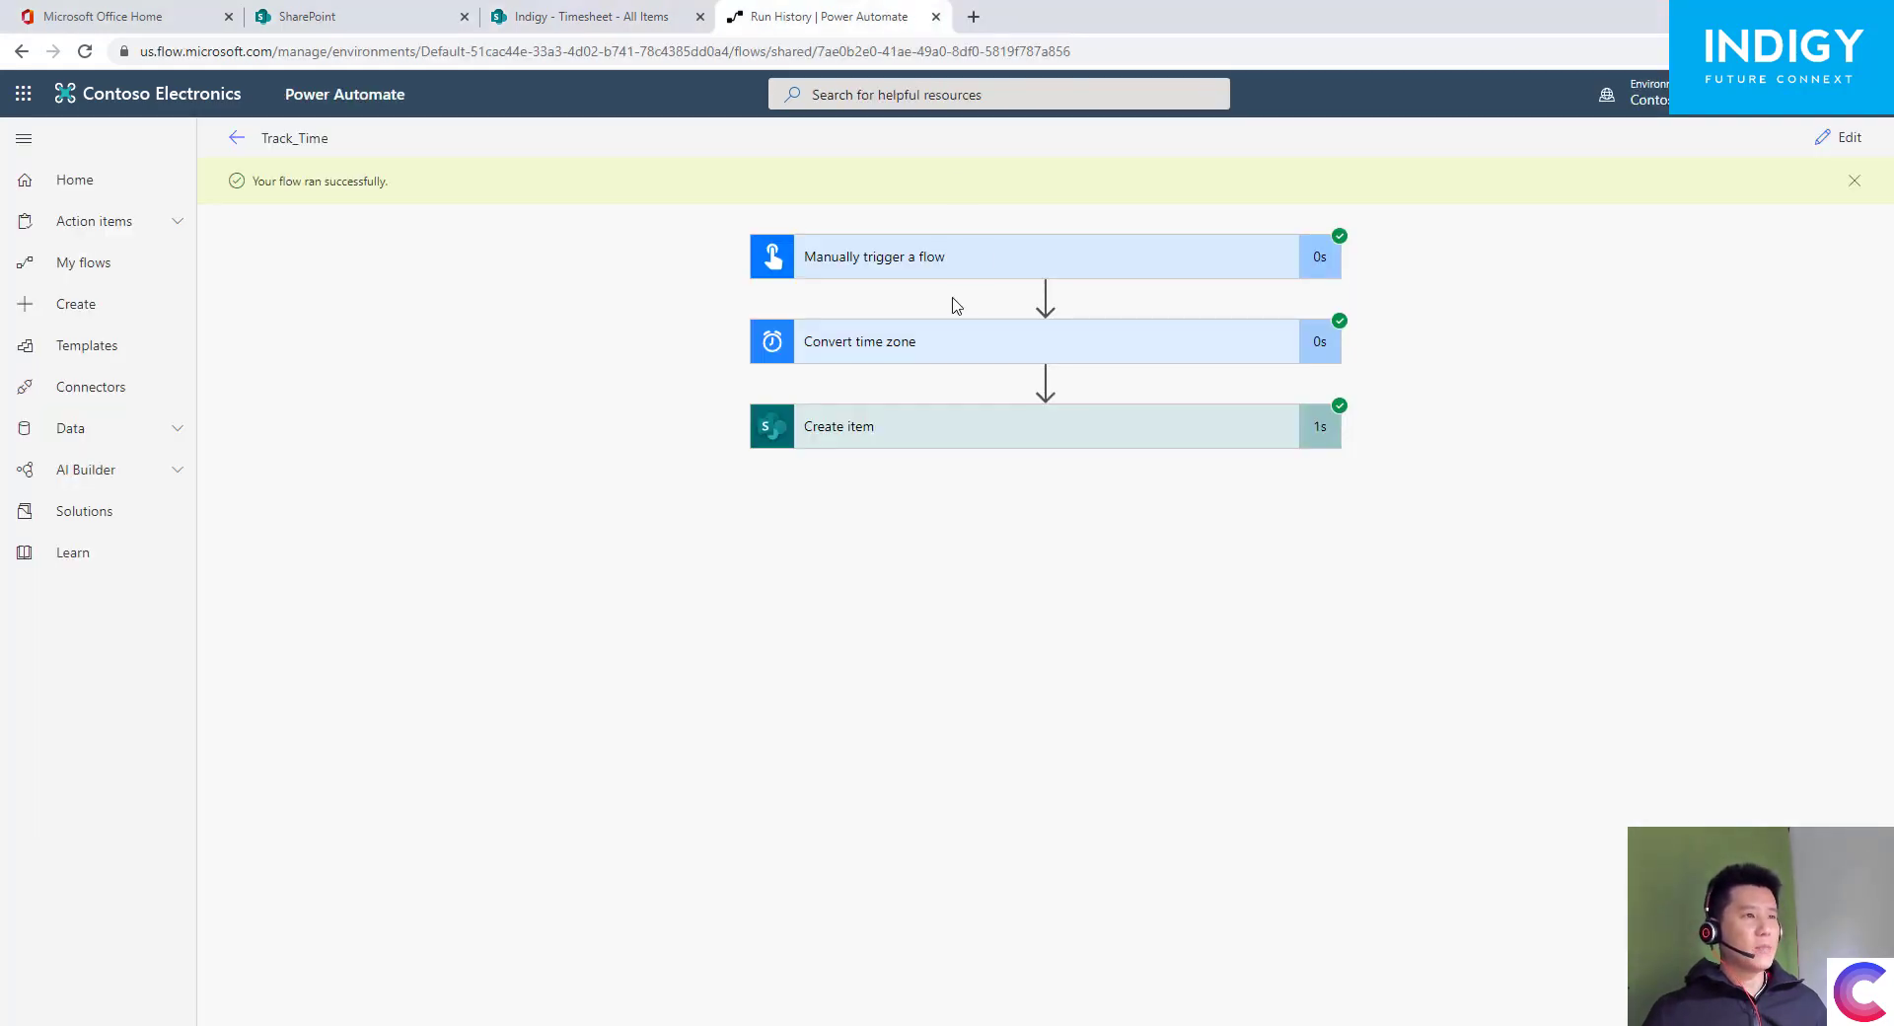
{"action": "left_click", "coordinate": [1841, 138]}
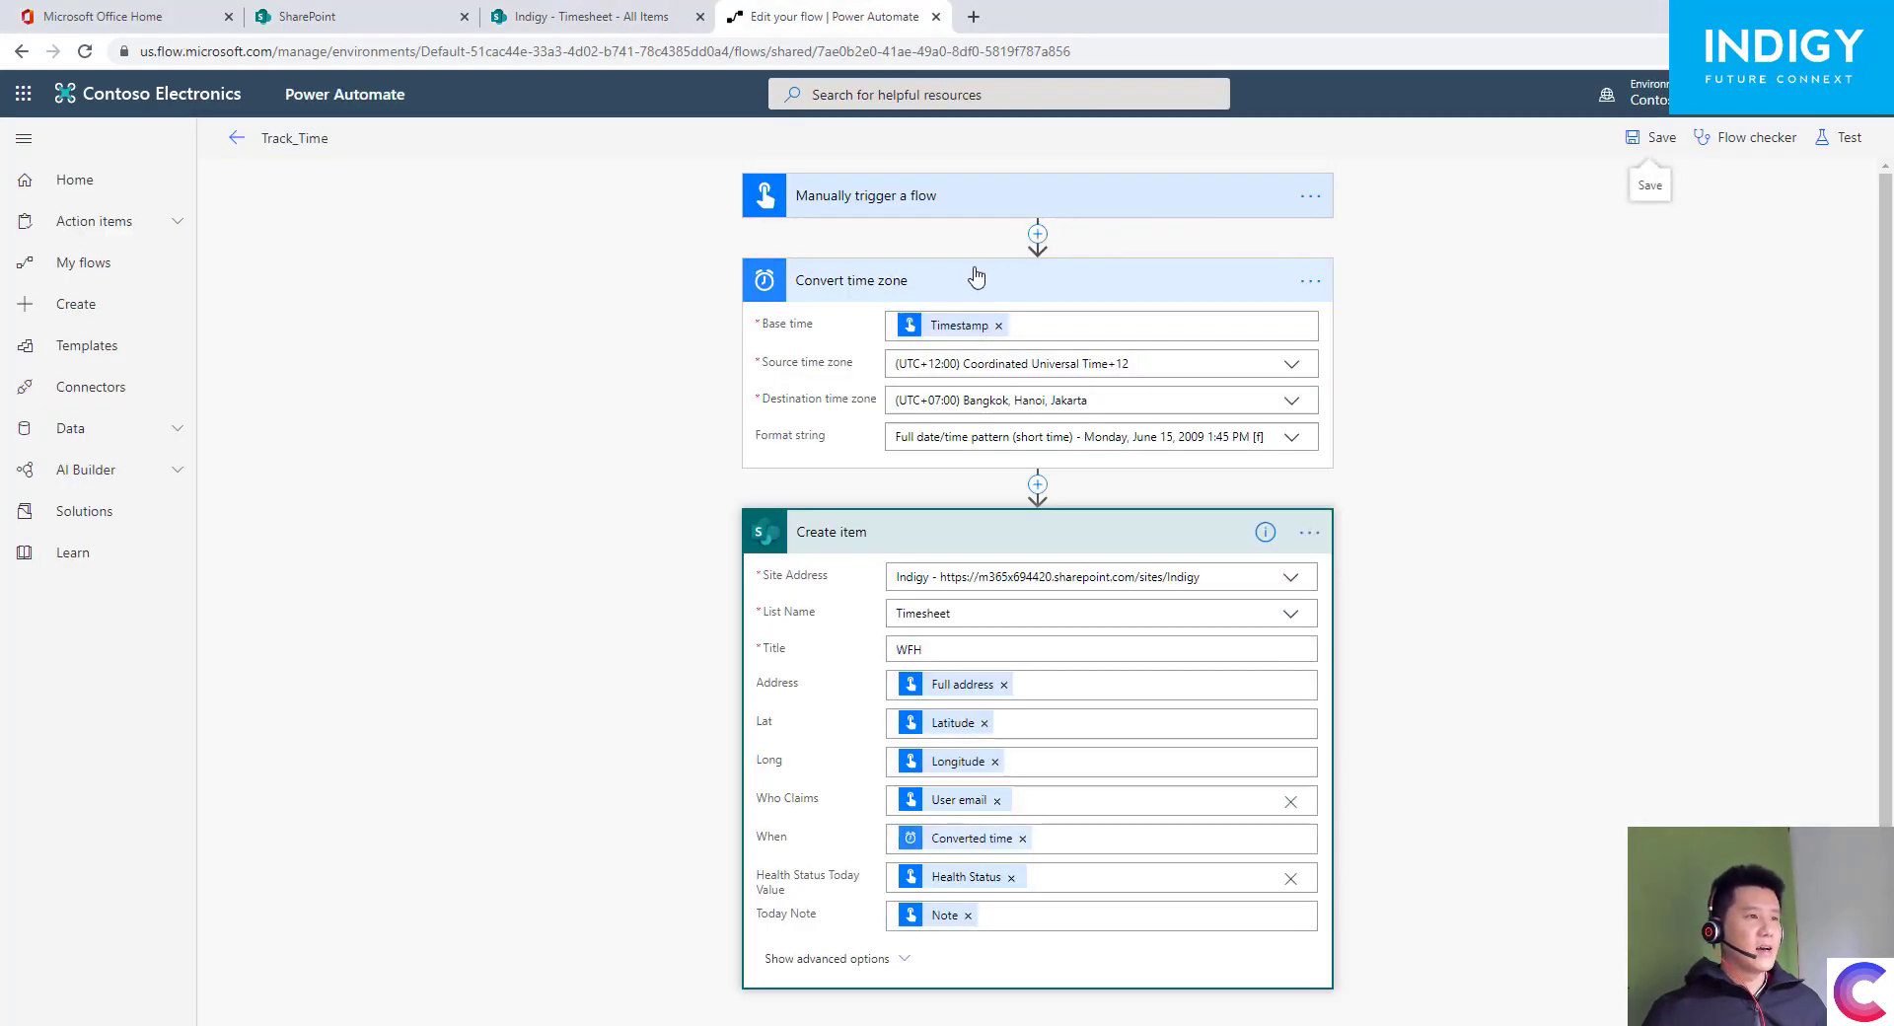
{"action": "left_click", "coordinate": [968, 193]}
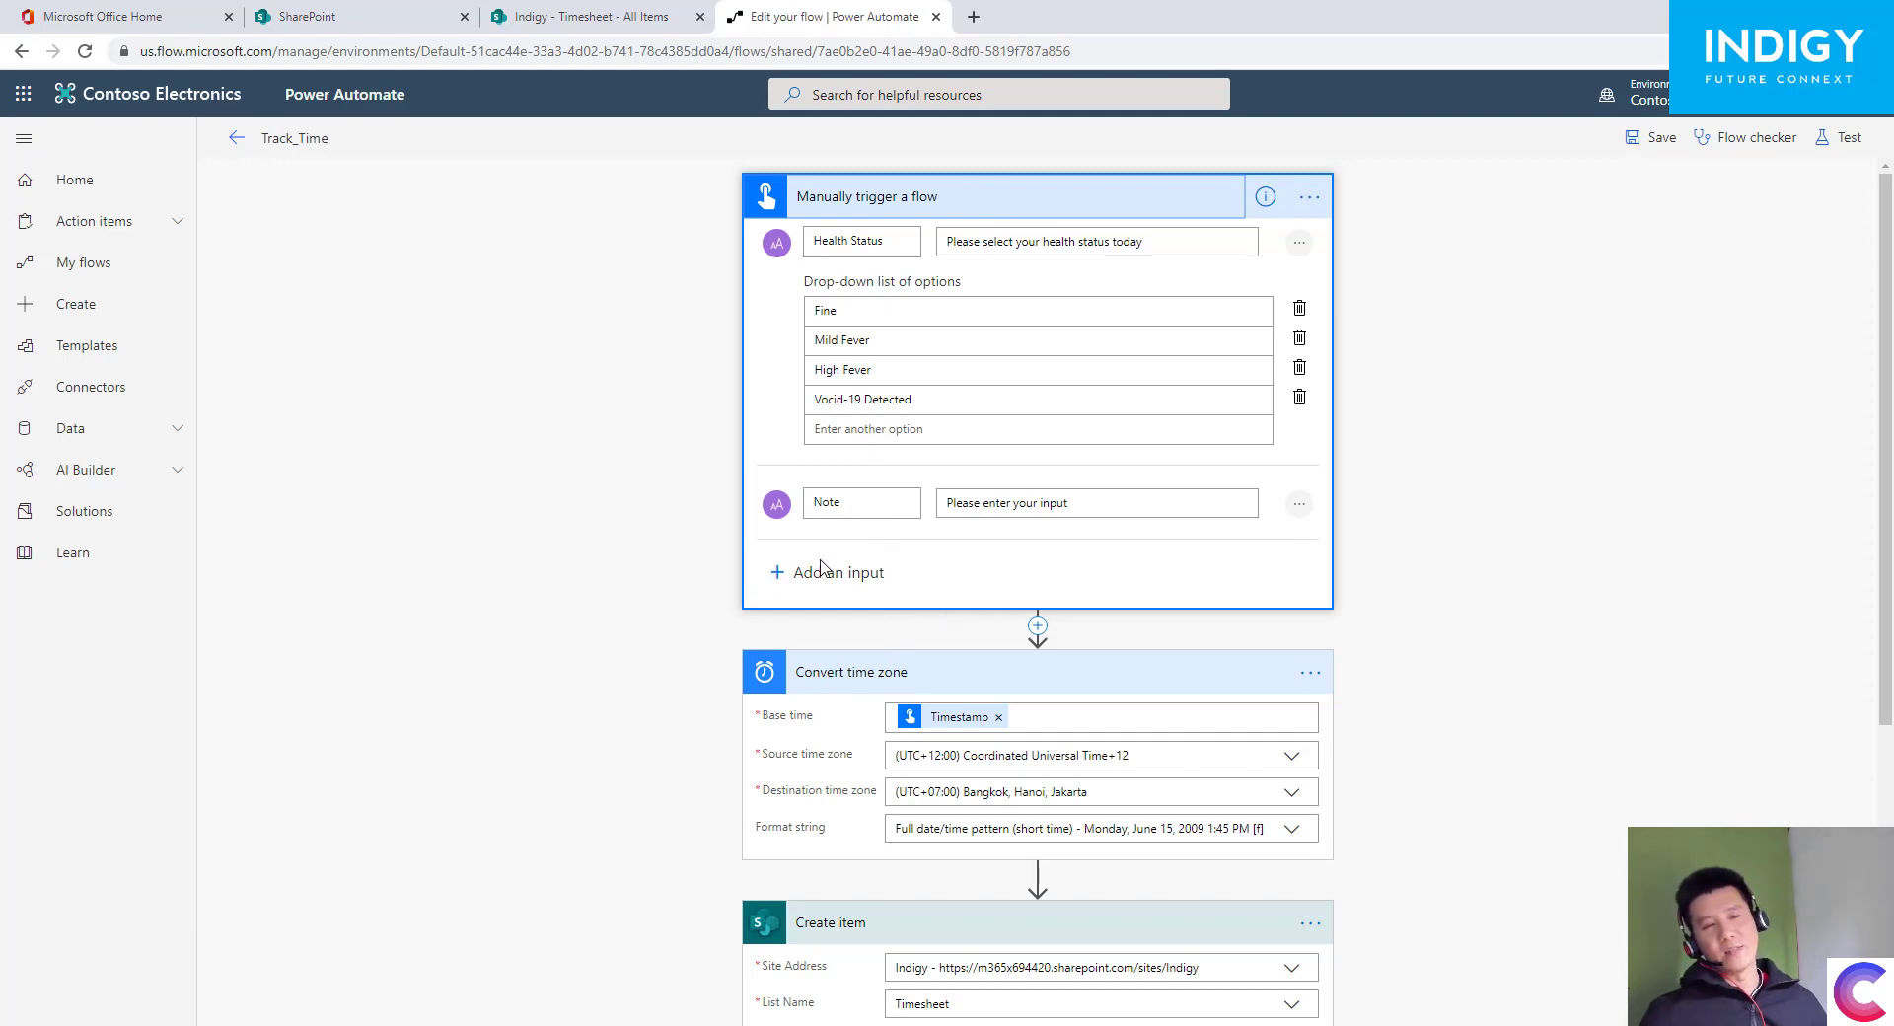
{"action": "scroll", "coordinate": [867, 685], "scroll_direction": "down", "scroll_amount": 1}
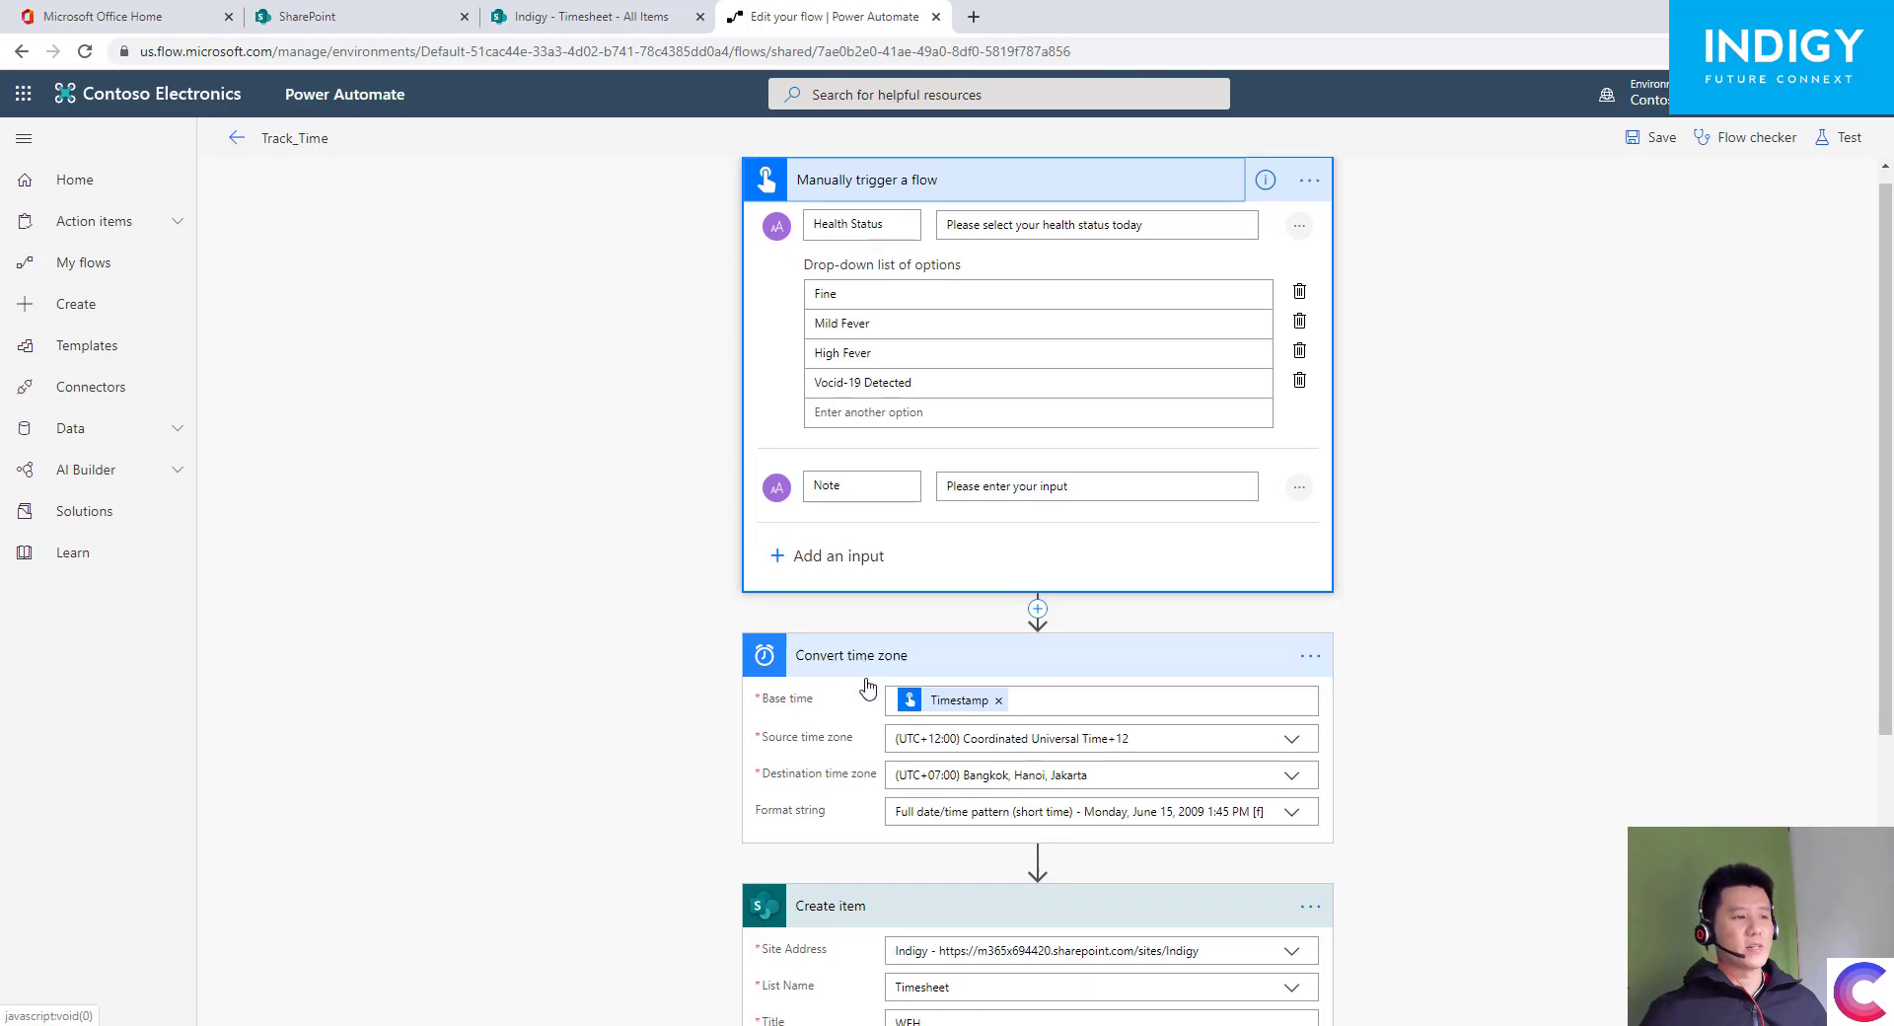
{"action": "scroll", "coordinate": [987, 789], "scroll_direction": "down", "scroll_amount": 5}
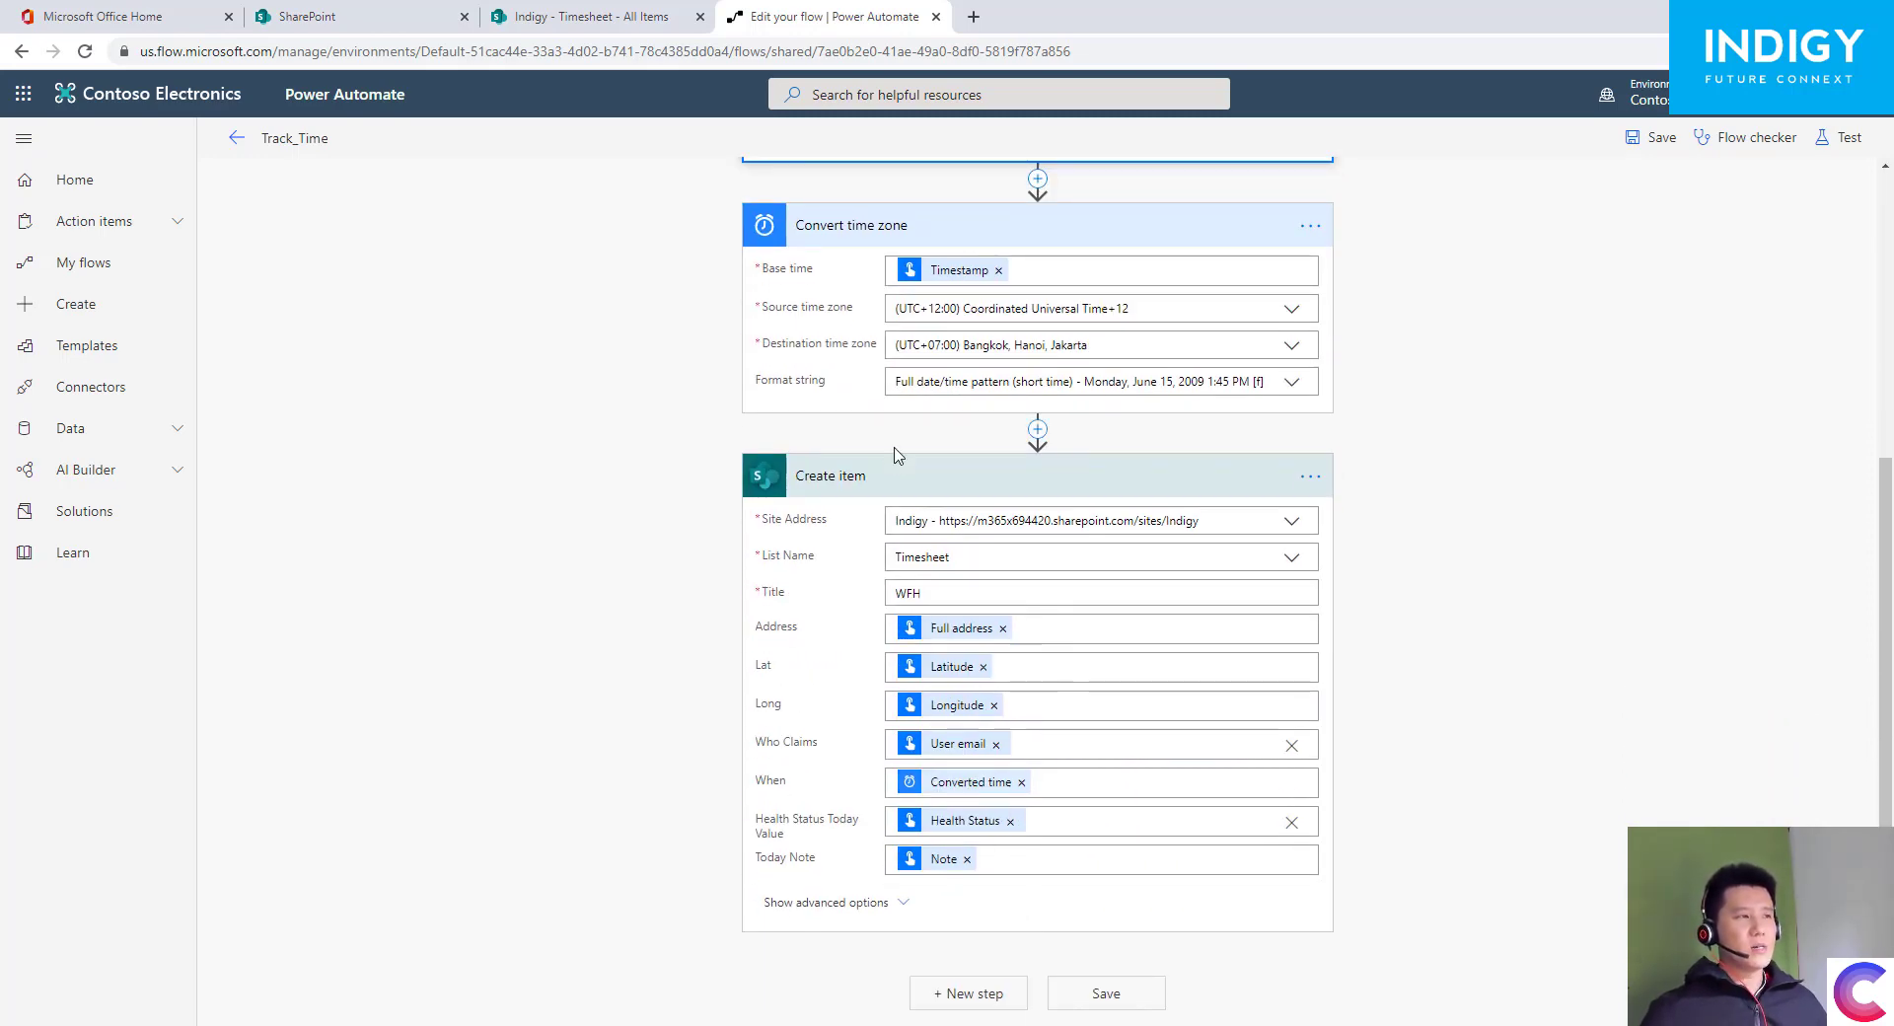
{"action": "left_click", "coordinate": [572, 12]}
{"action": "left_click", "coordinate": [856, 10]}
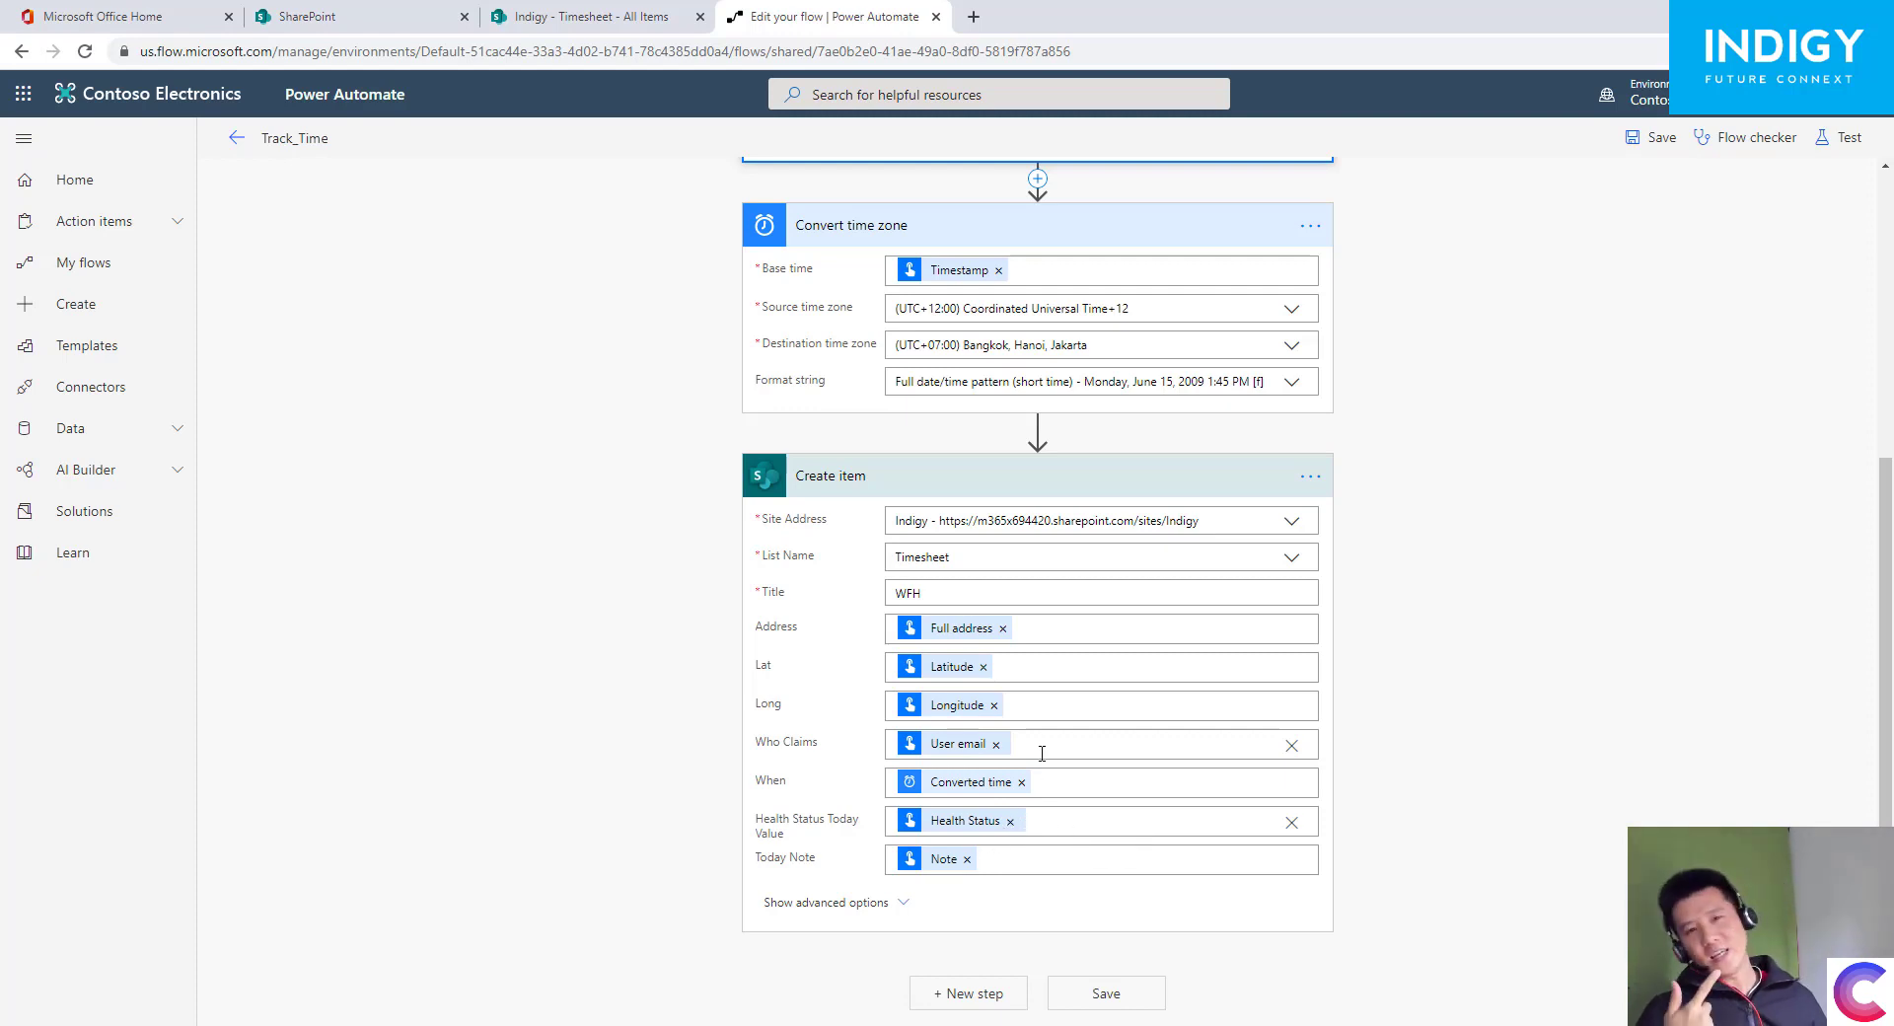
- Launch Power BI Desktop and dismiss its start screen to get a blank report
{"action": "key", "text": "super"}
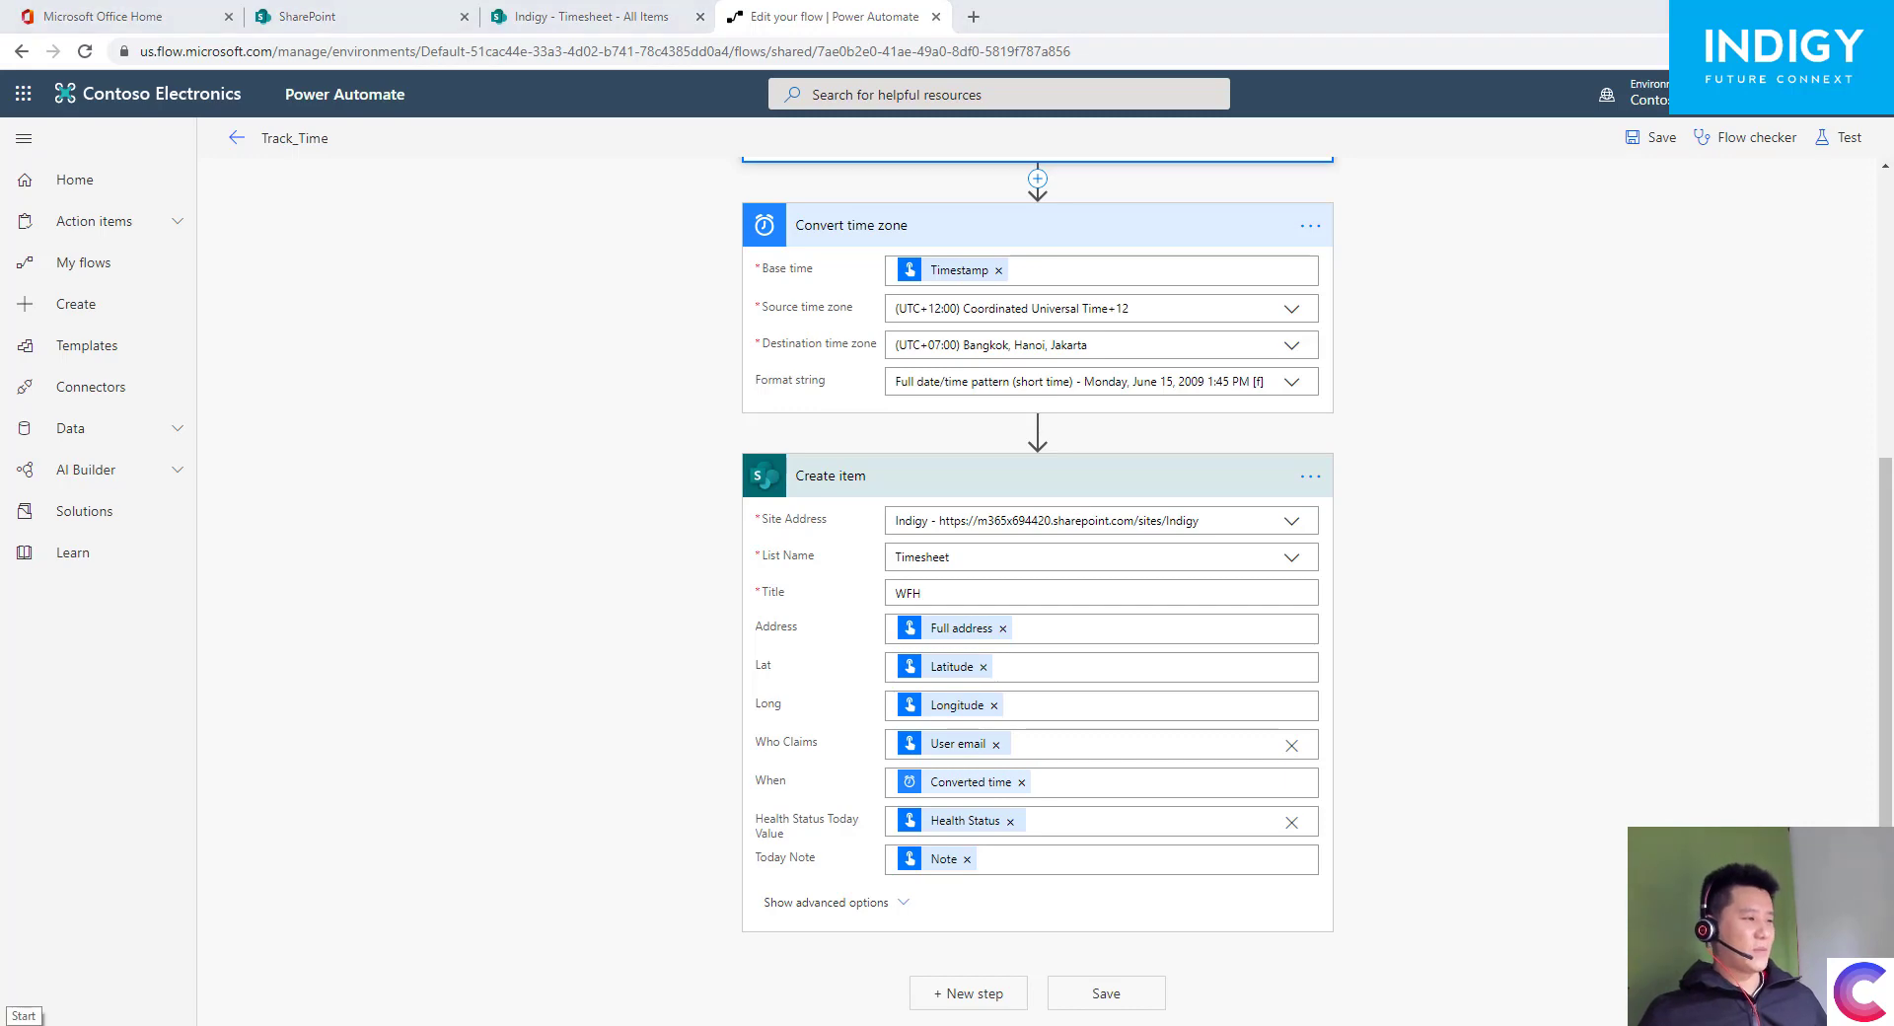
{"action": "type", "text": "power"}
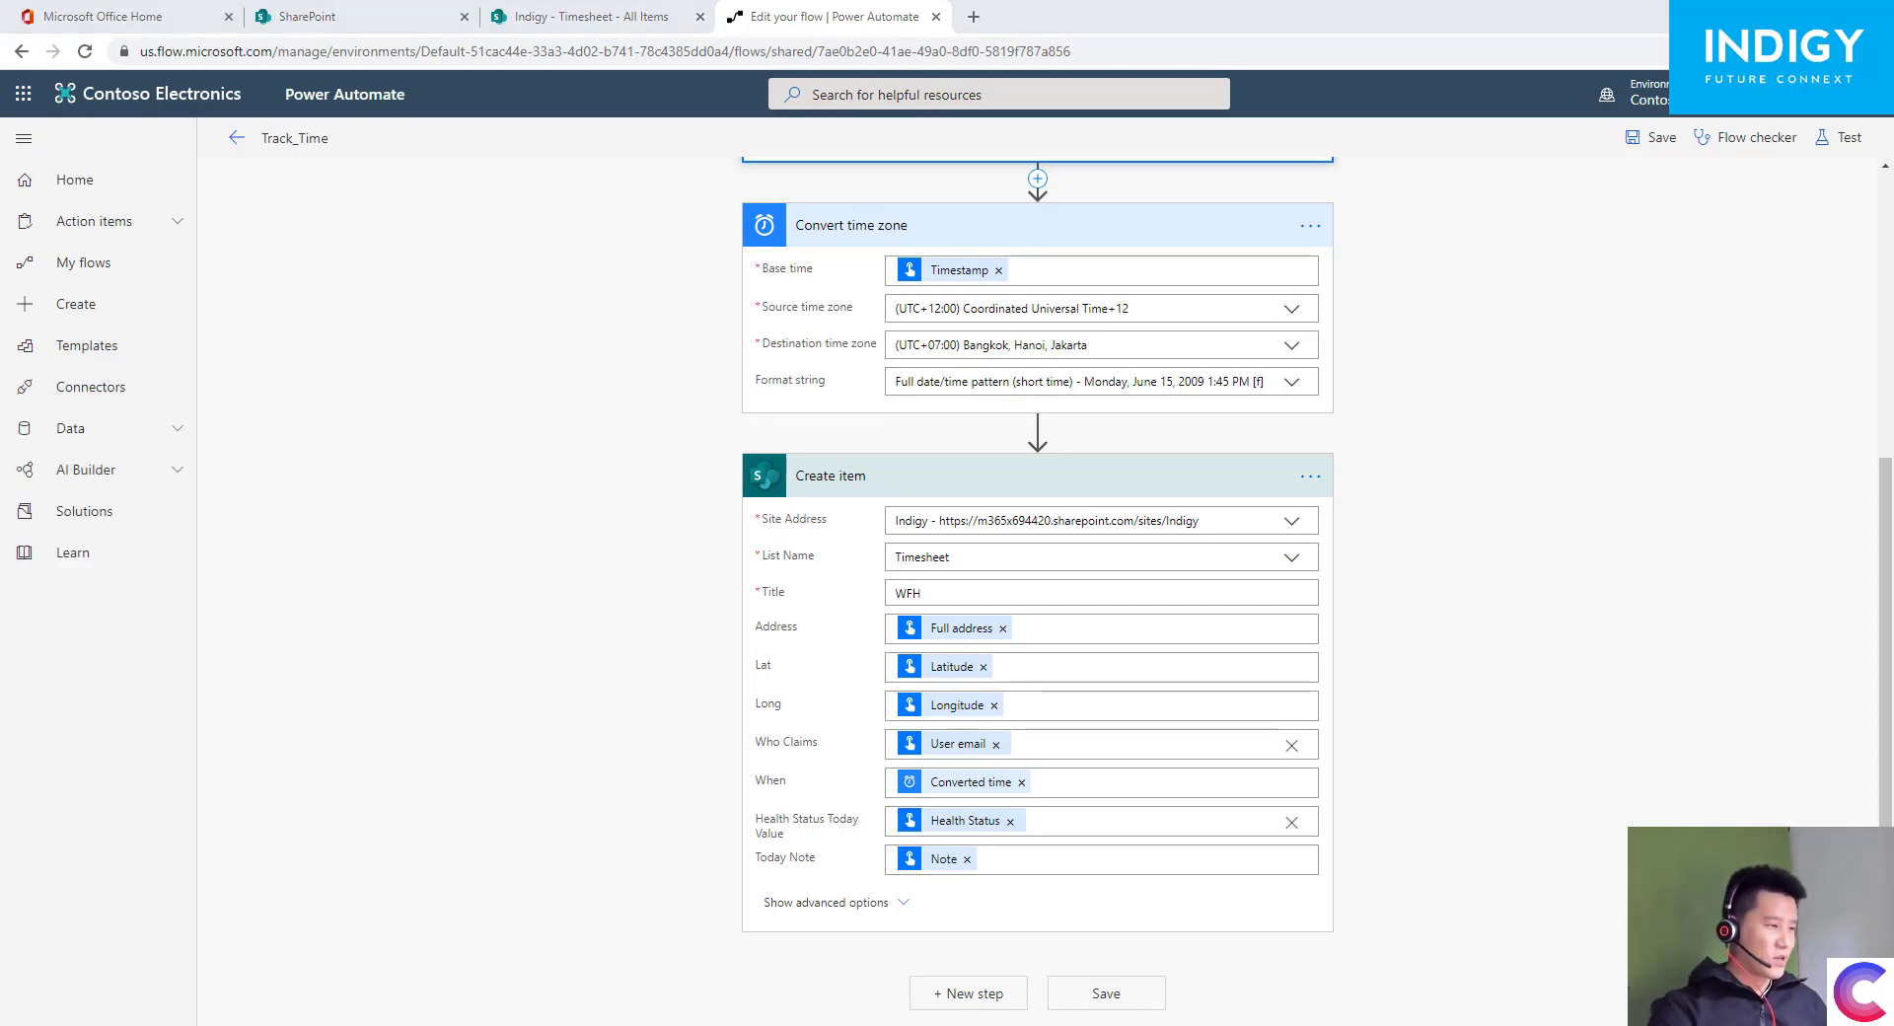
{"action": "key", "text": "Down"}
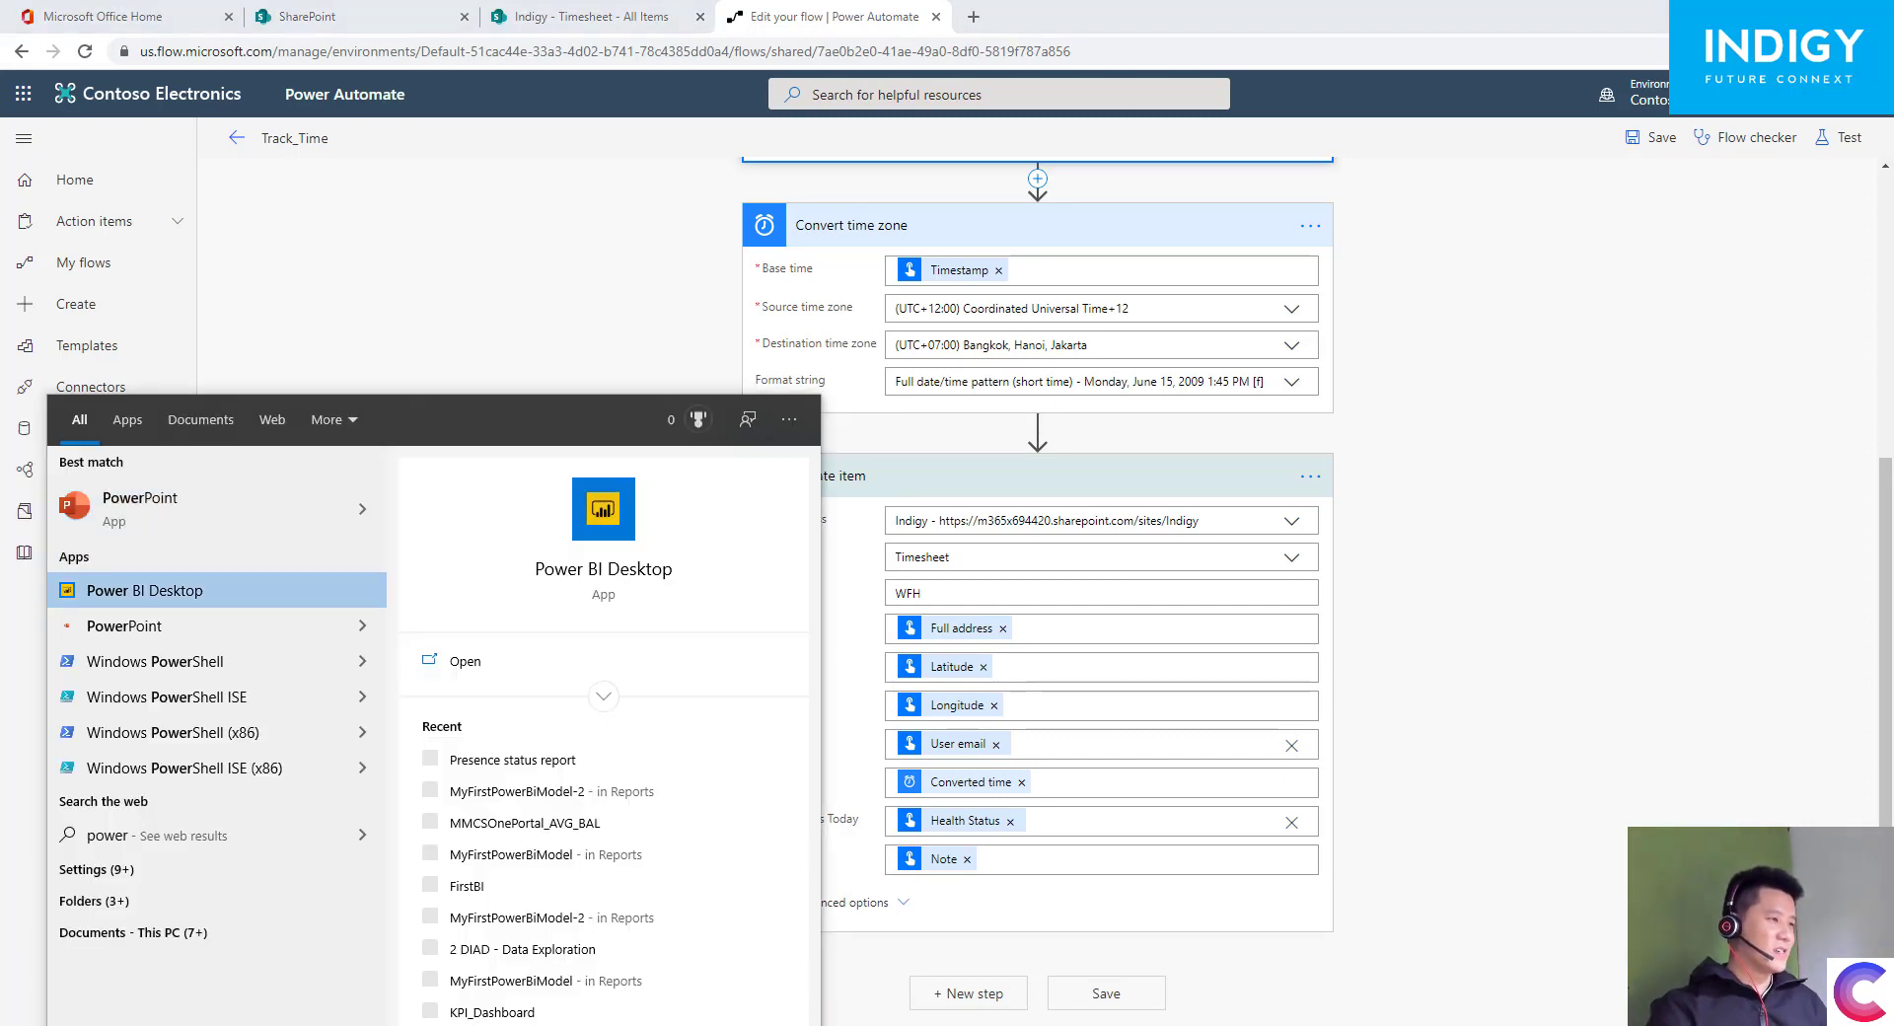
{"action": "key", "text": "Return"}
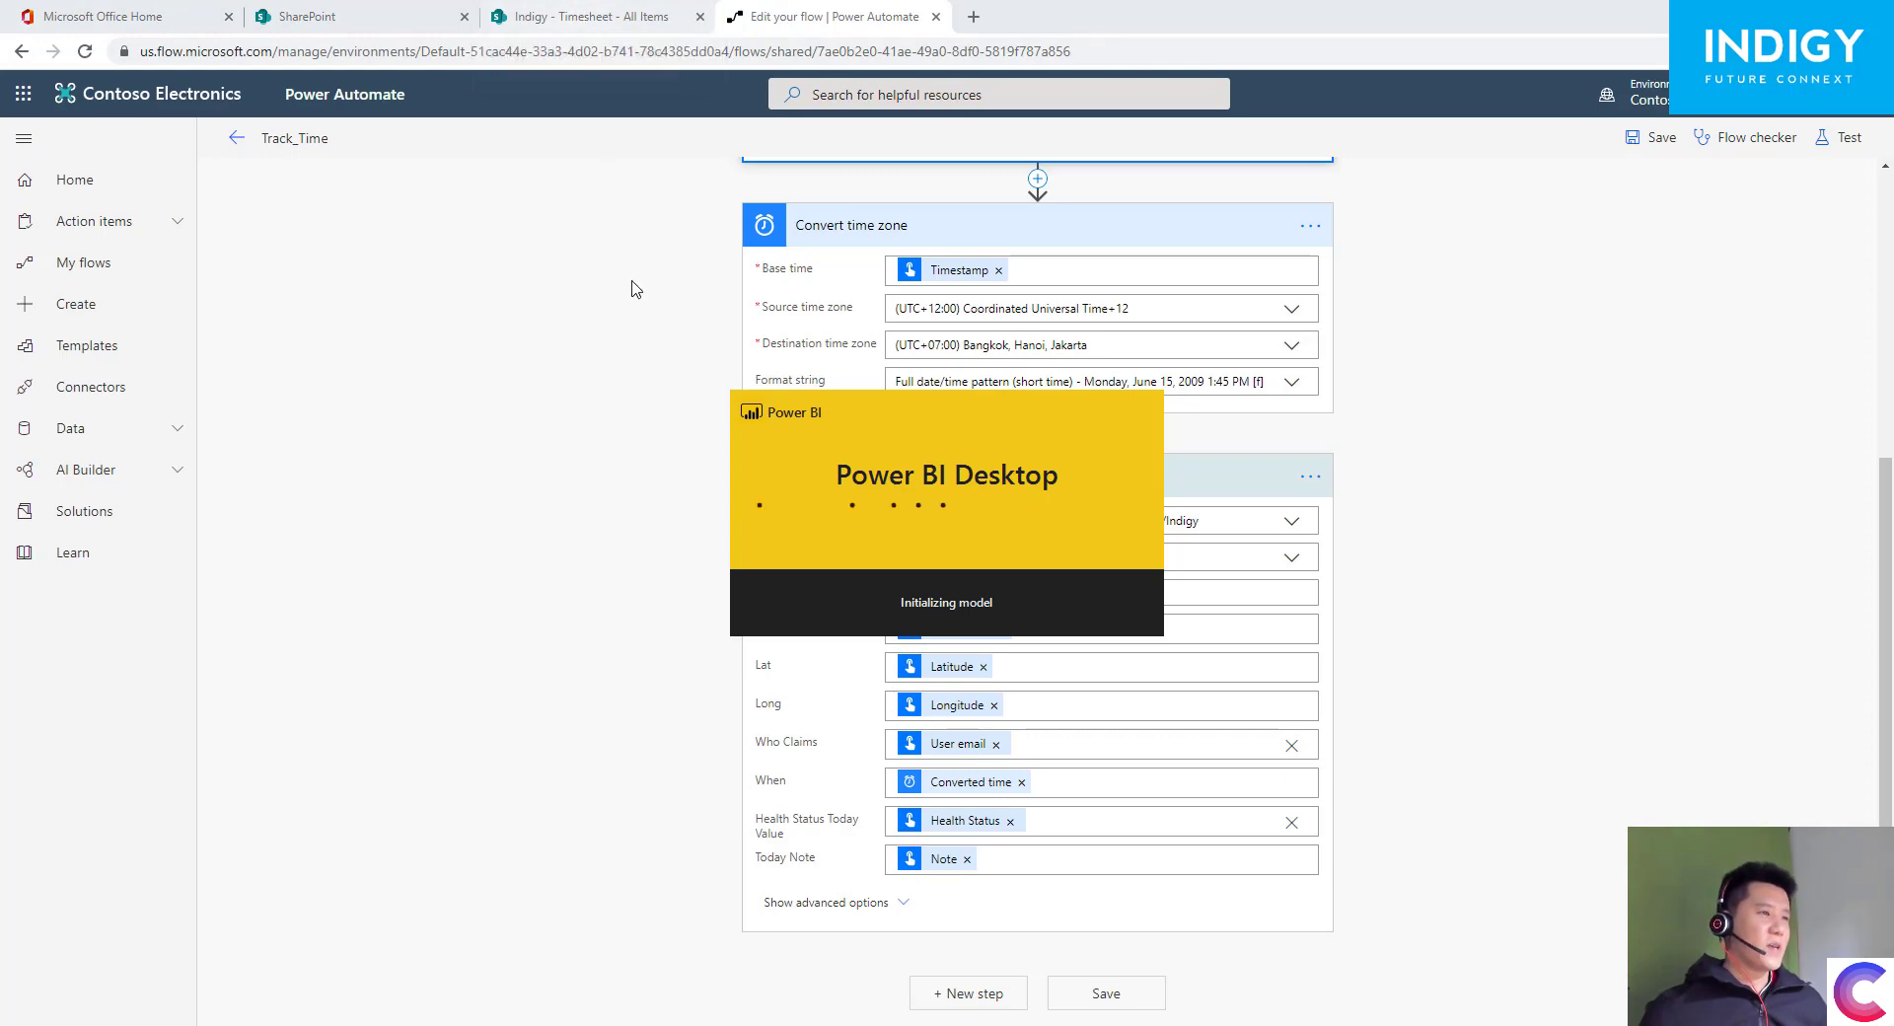
{"action": "left_click", "coordinate": [582, 26]}
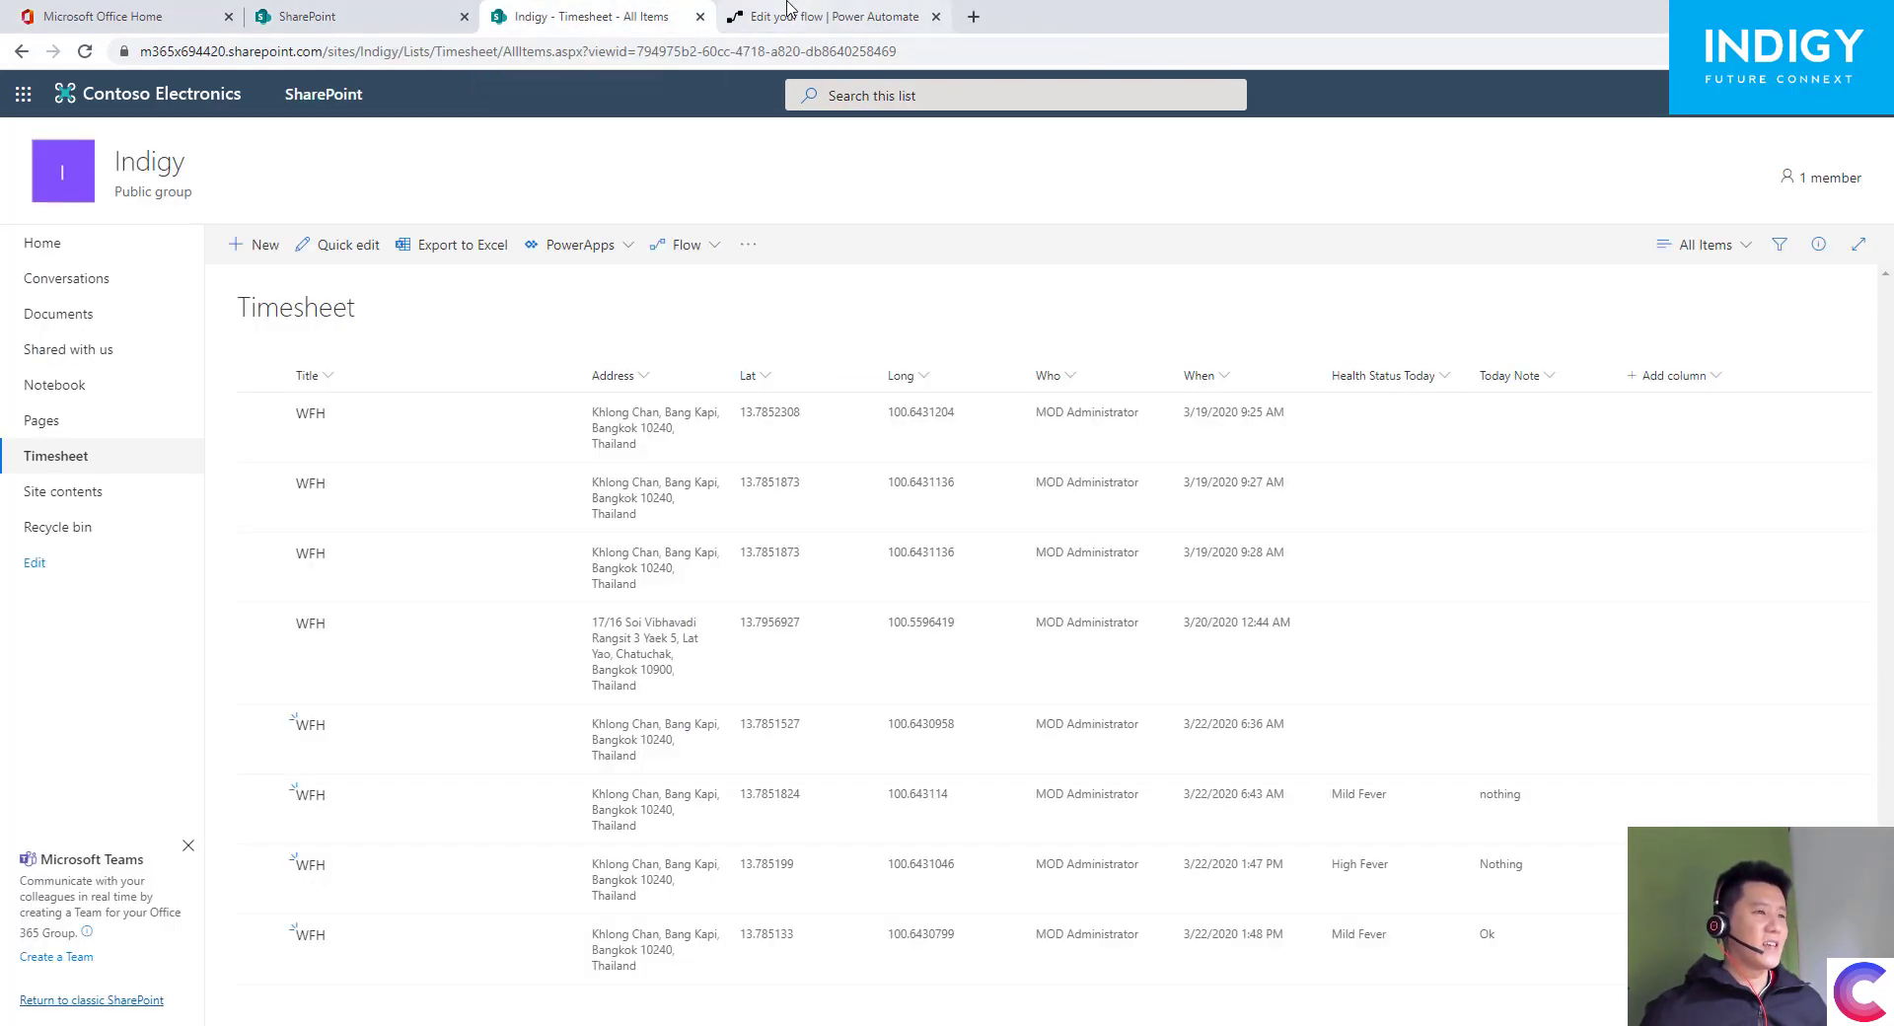
{"action": "left_click", "coordinate": [789, 12]}
{"action": "left_click", "coordinate": [613, 10]}
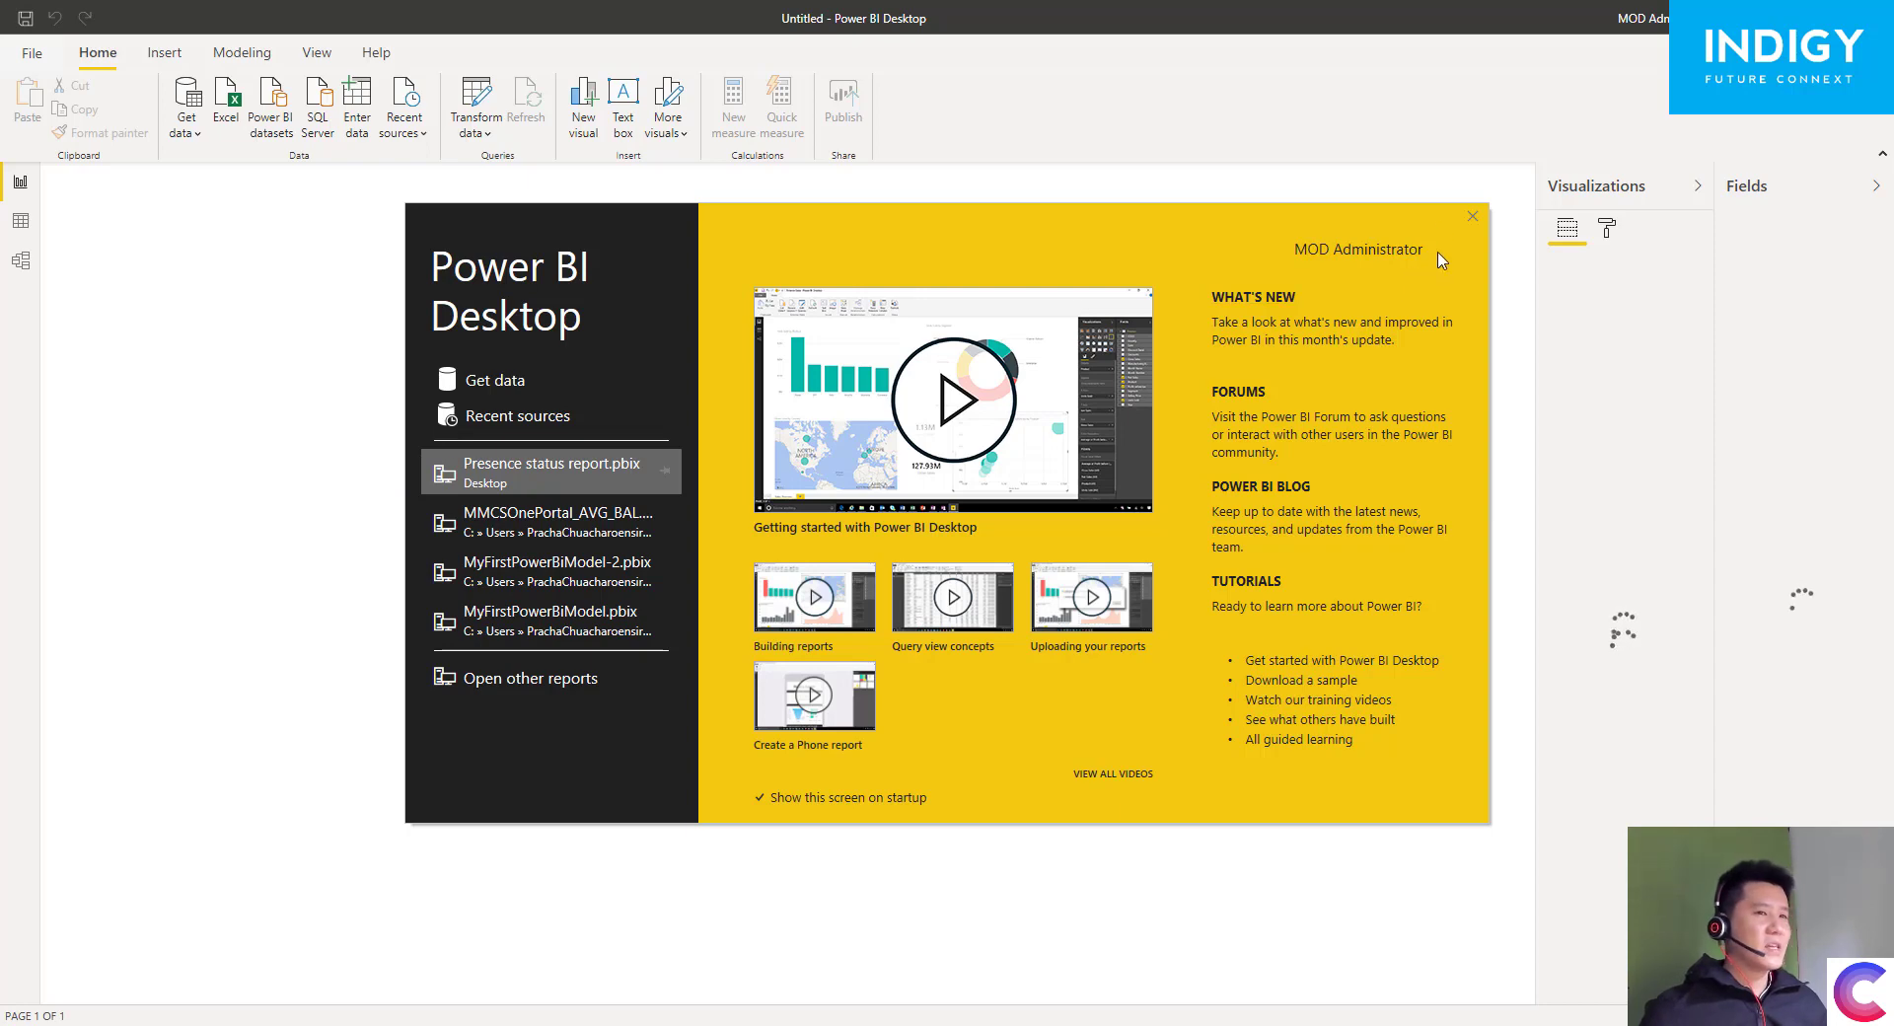
{"action": "left_click", "coordinate": [1472, 216]}
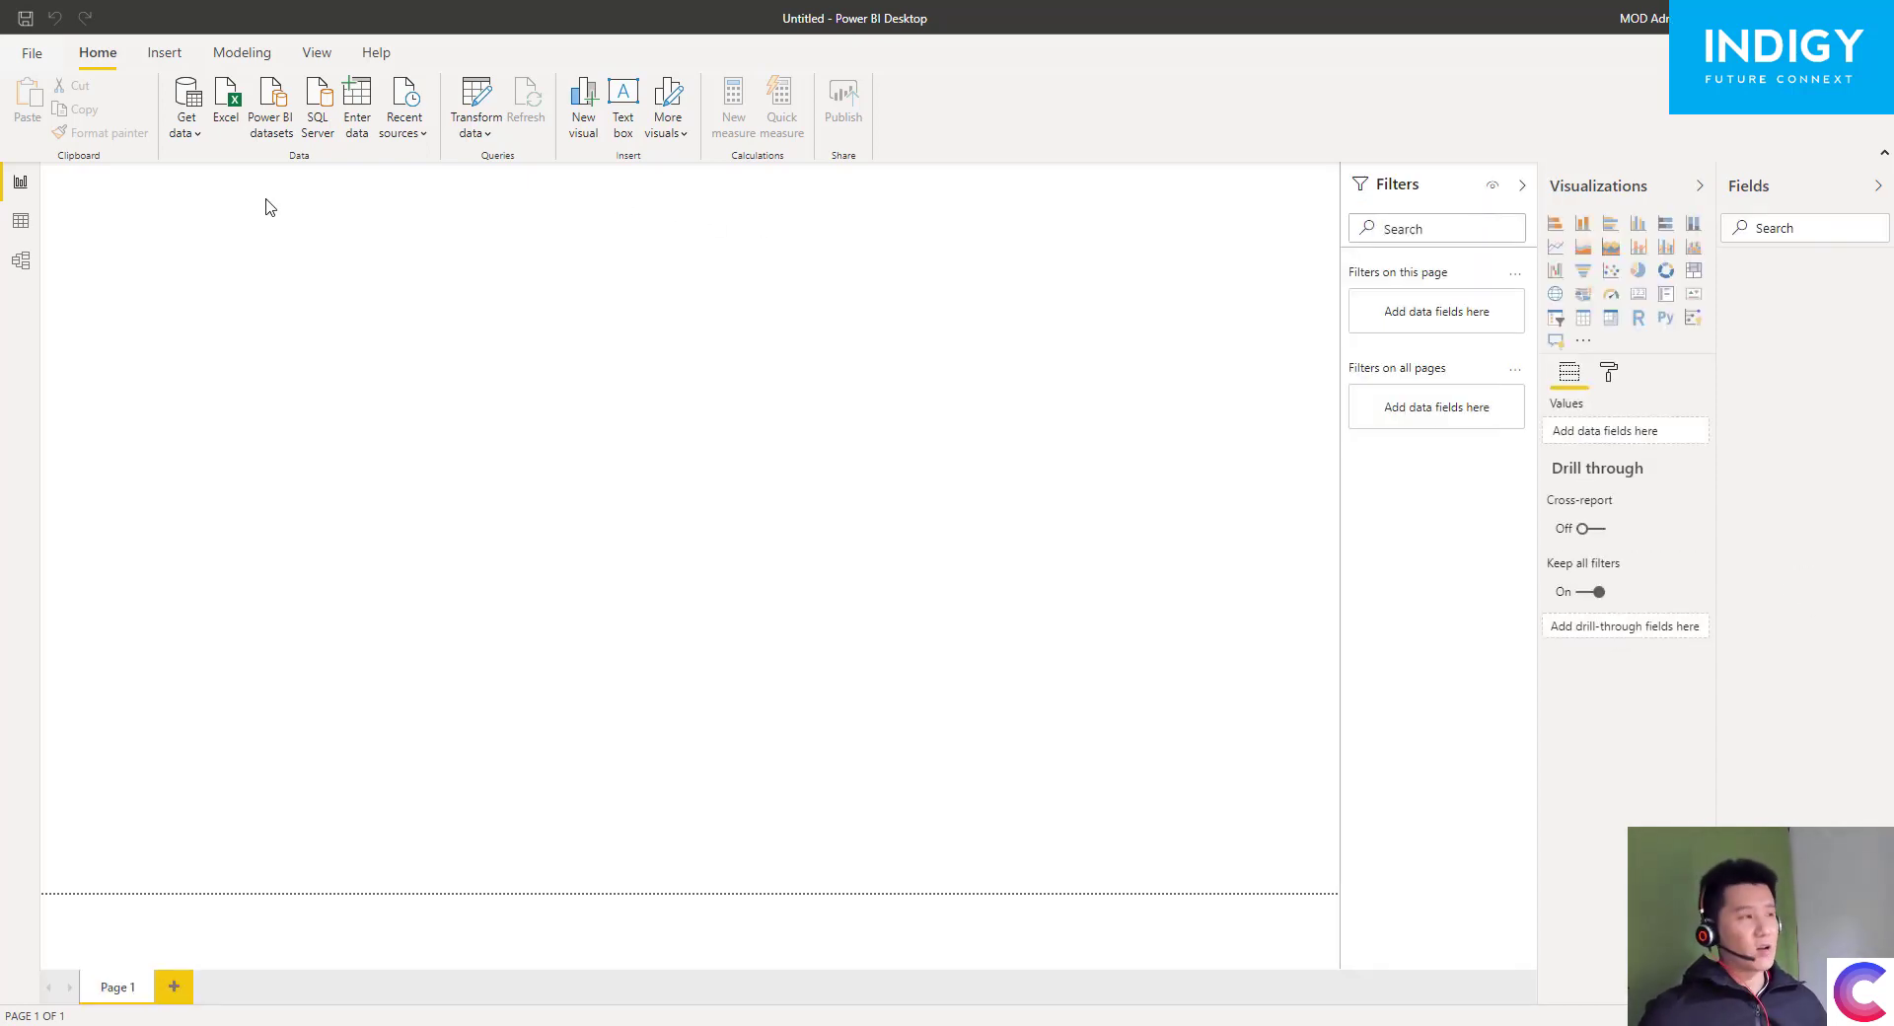
- Search the data sources for "sharepoint" and start a connection to a SharePoint Online List
{"action": "left_click", "coordinate": [189, 138]}
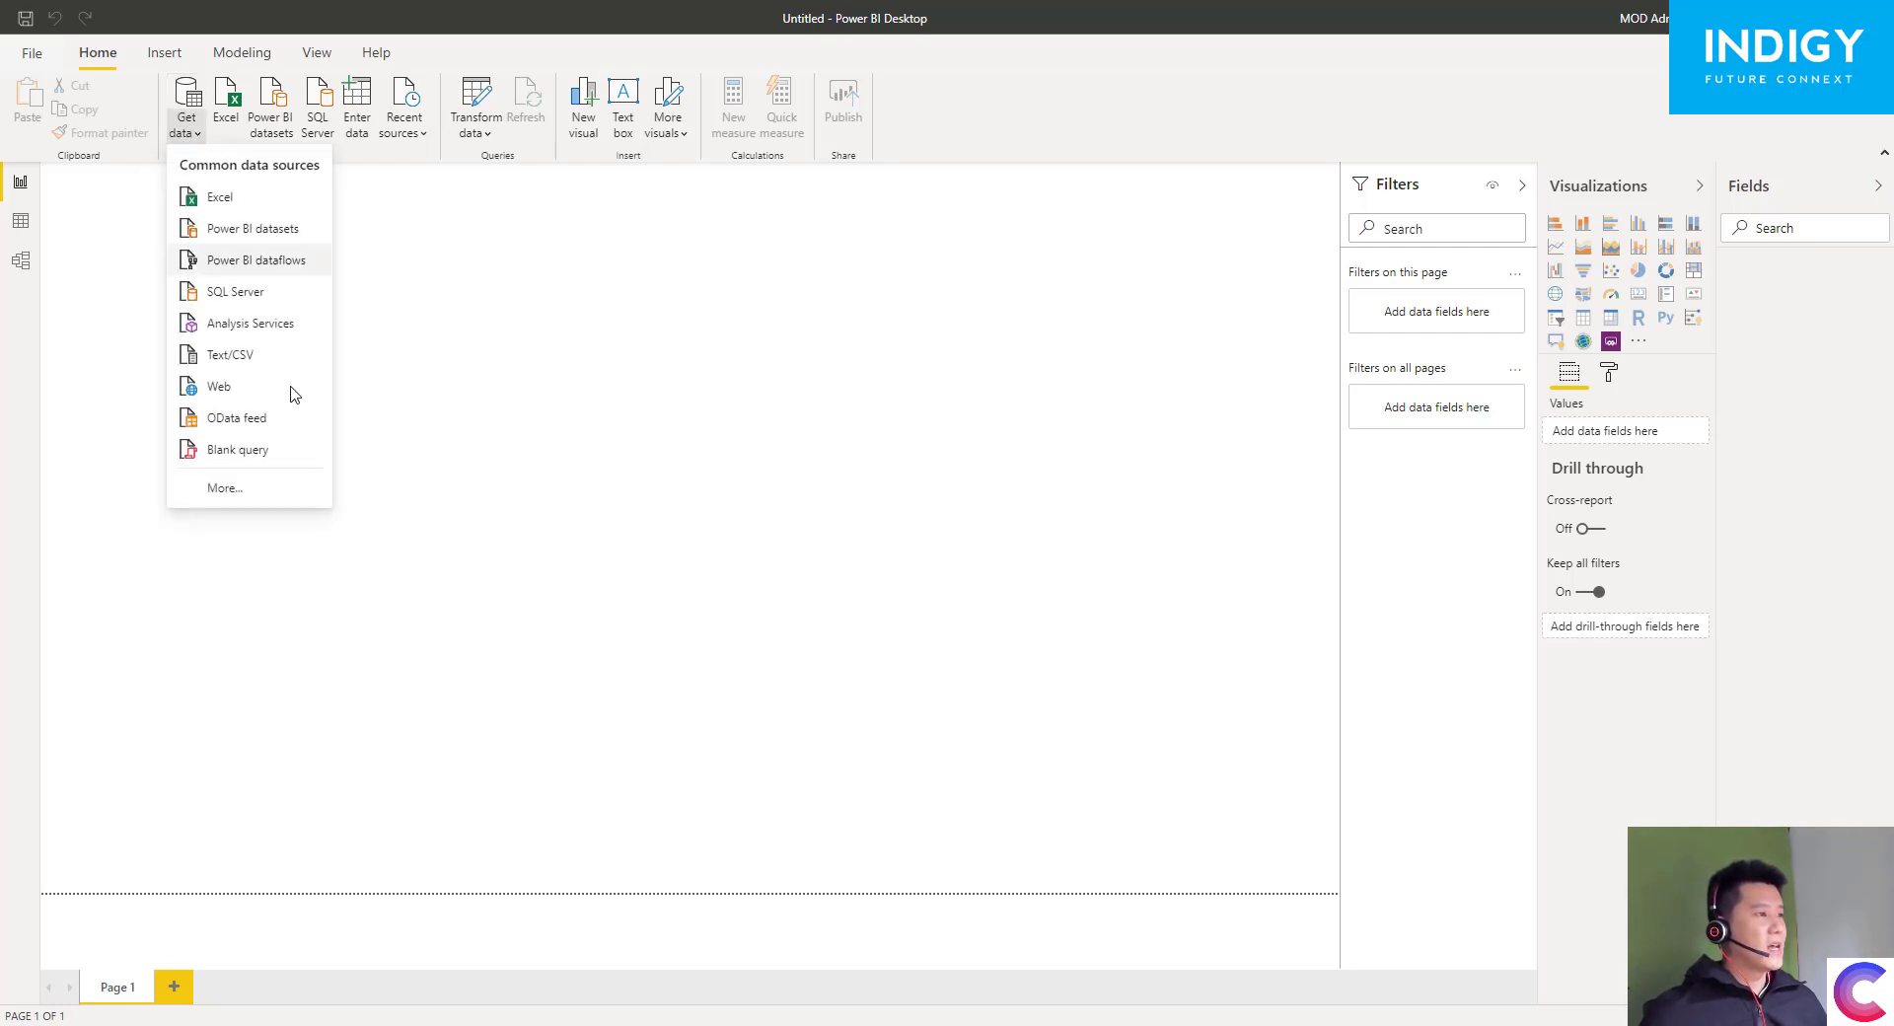
{"action": "left_click", "coordinate": [231, 490]}
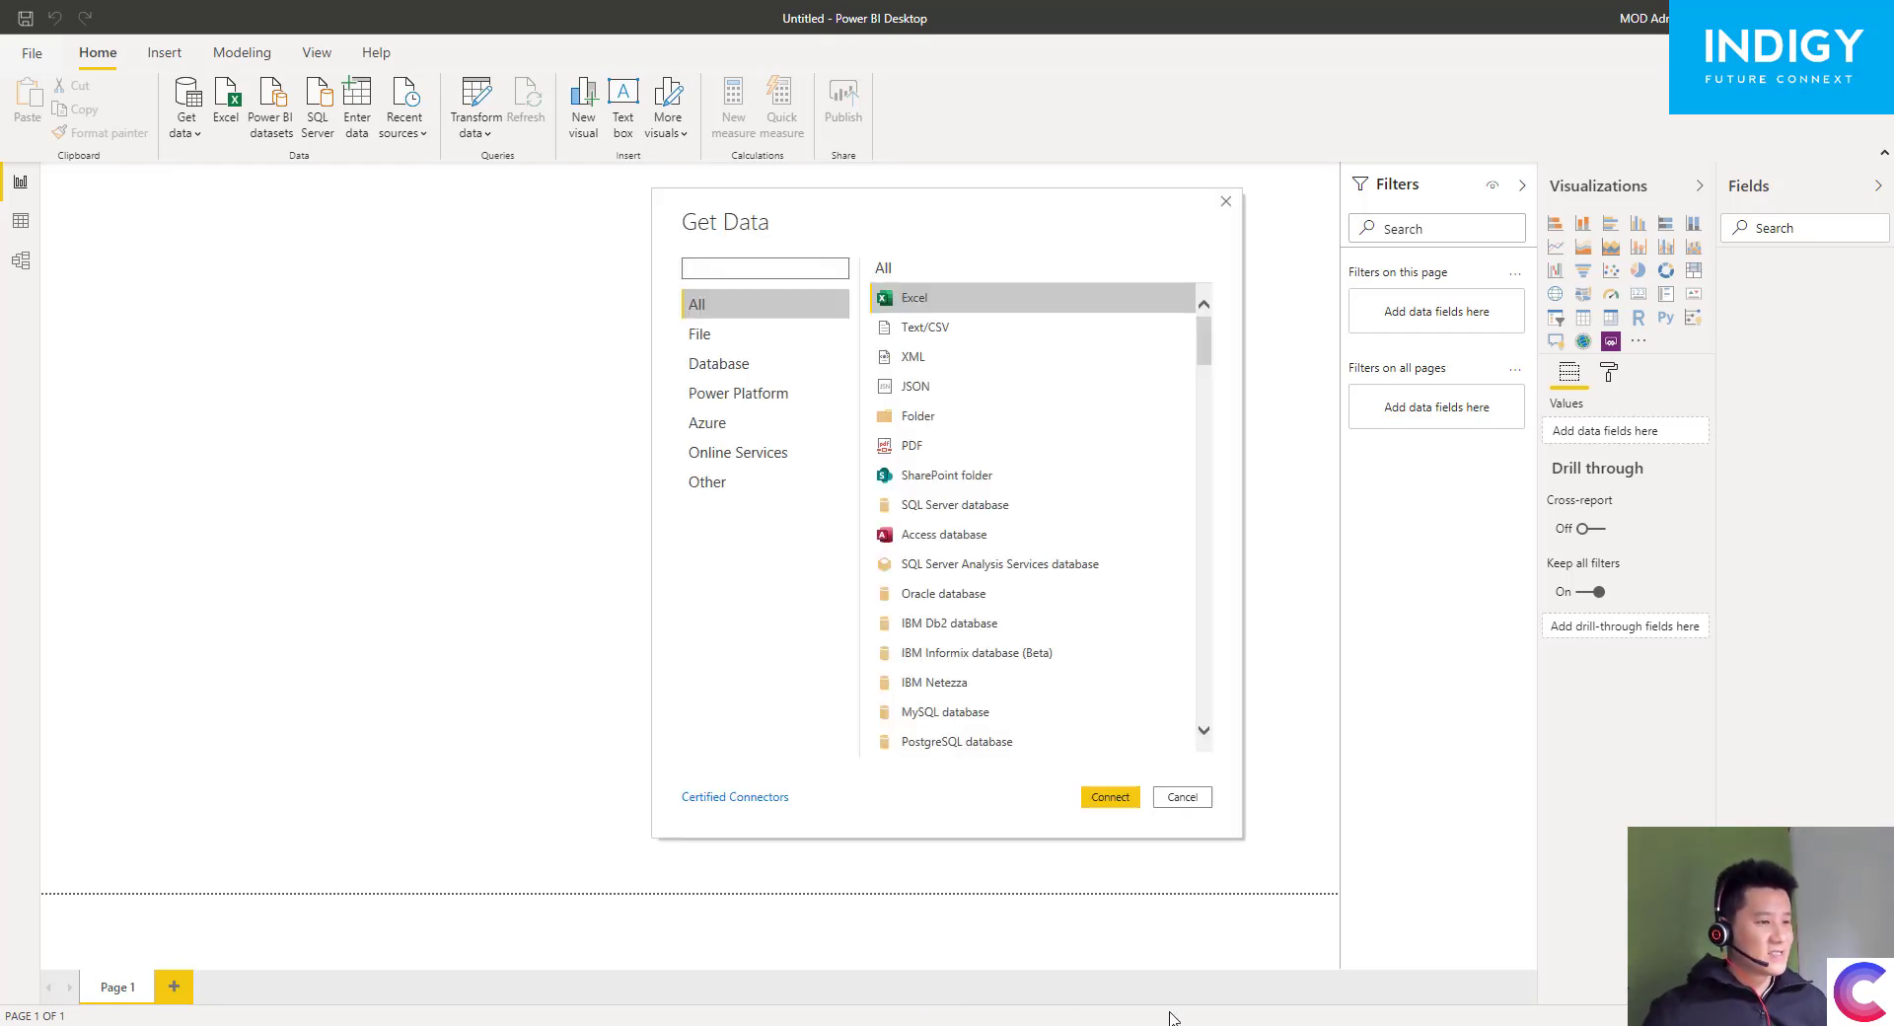
{"action": "left_click", "coordinate": [694, 267]}
{"action": "type", "text": "sq"}
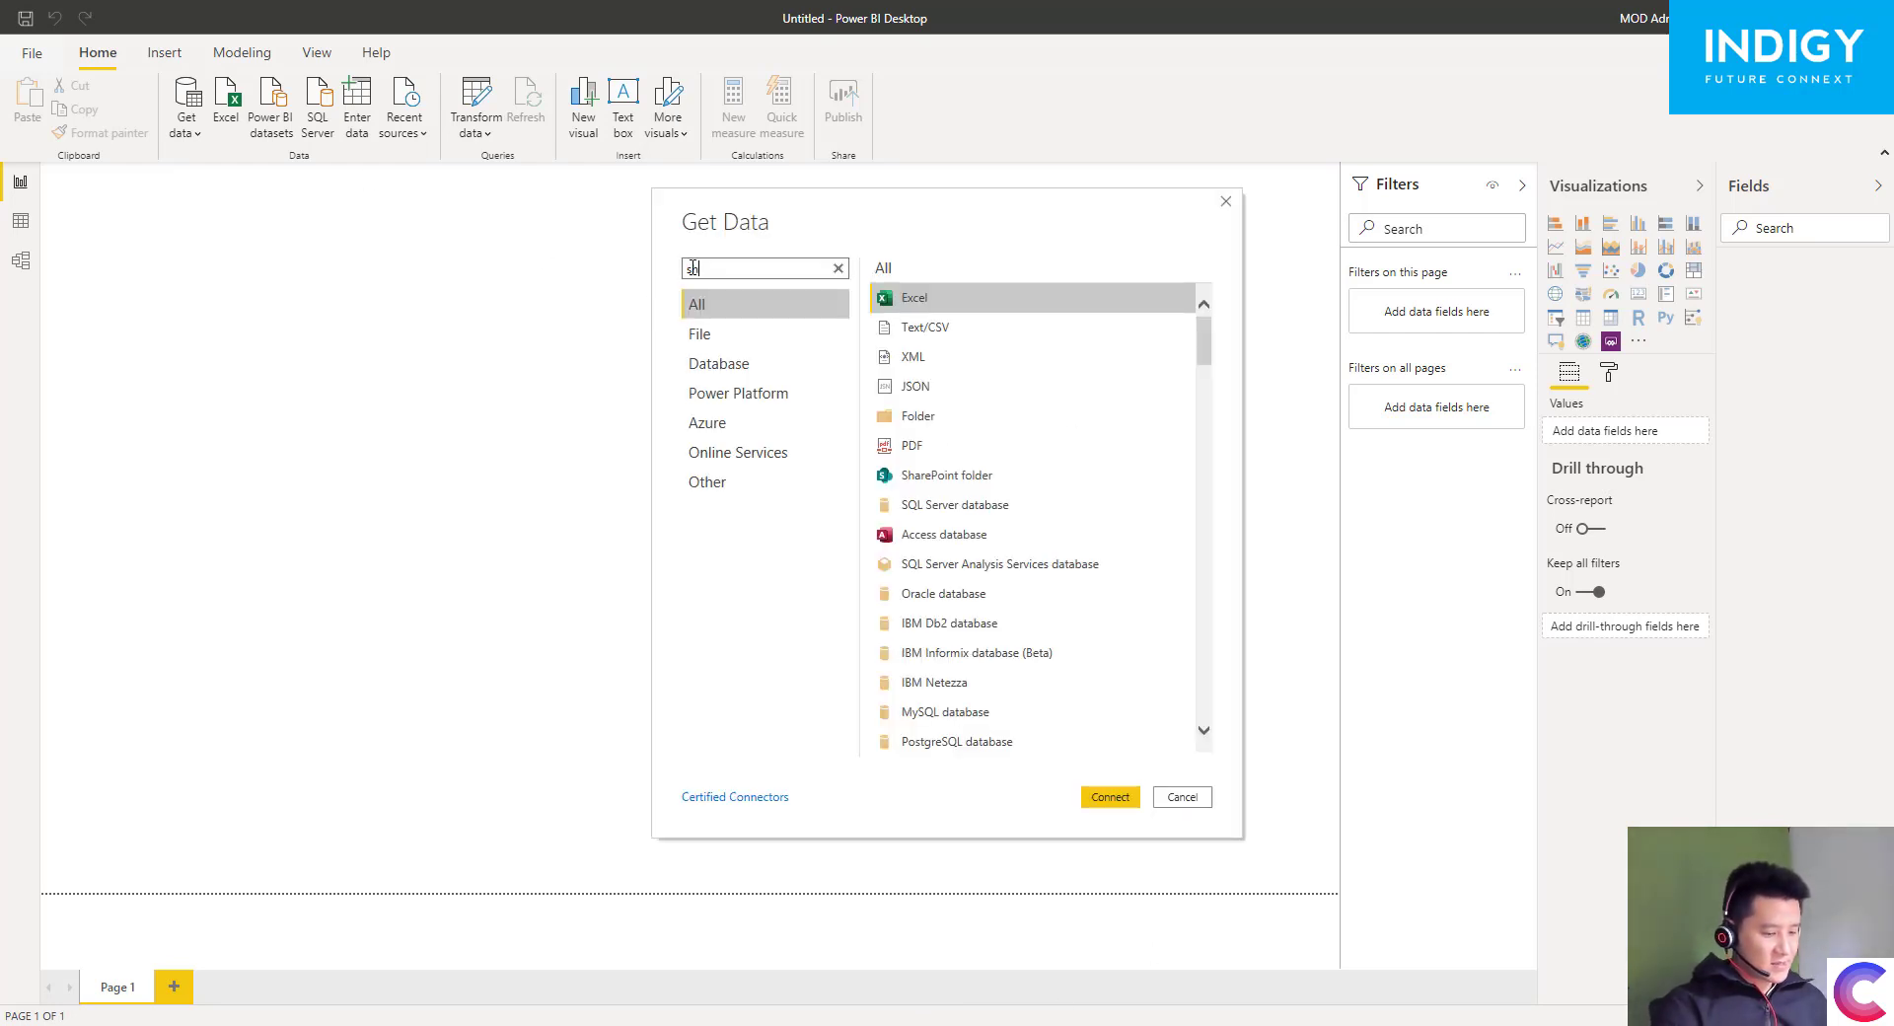
{"action": "type", "text": "arepoint"}
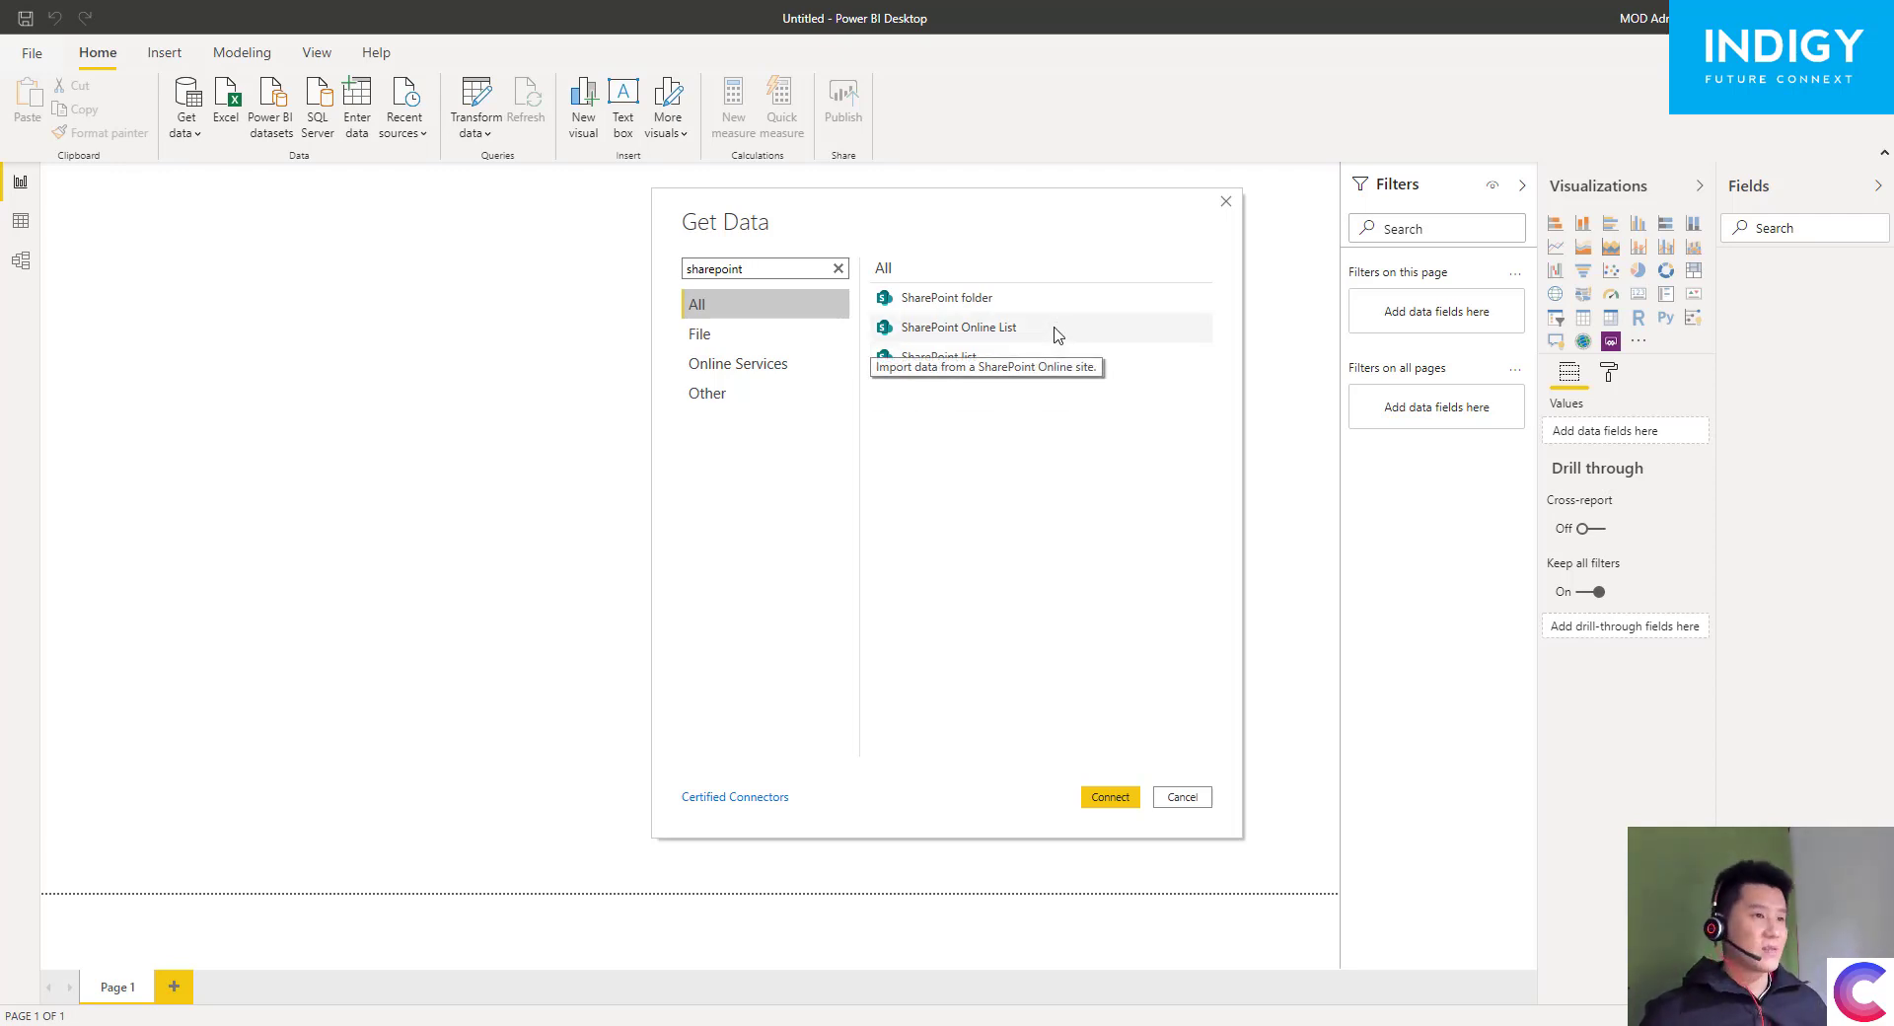
{"action": "left_click", "coordinate": [1053, 327]}
{"action": "left_click", "coordinate": [1114, 798]}
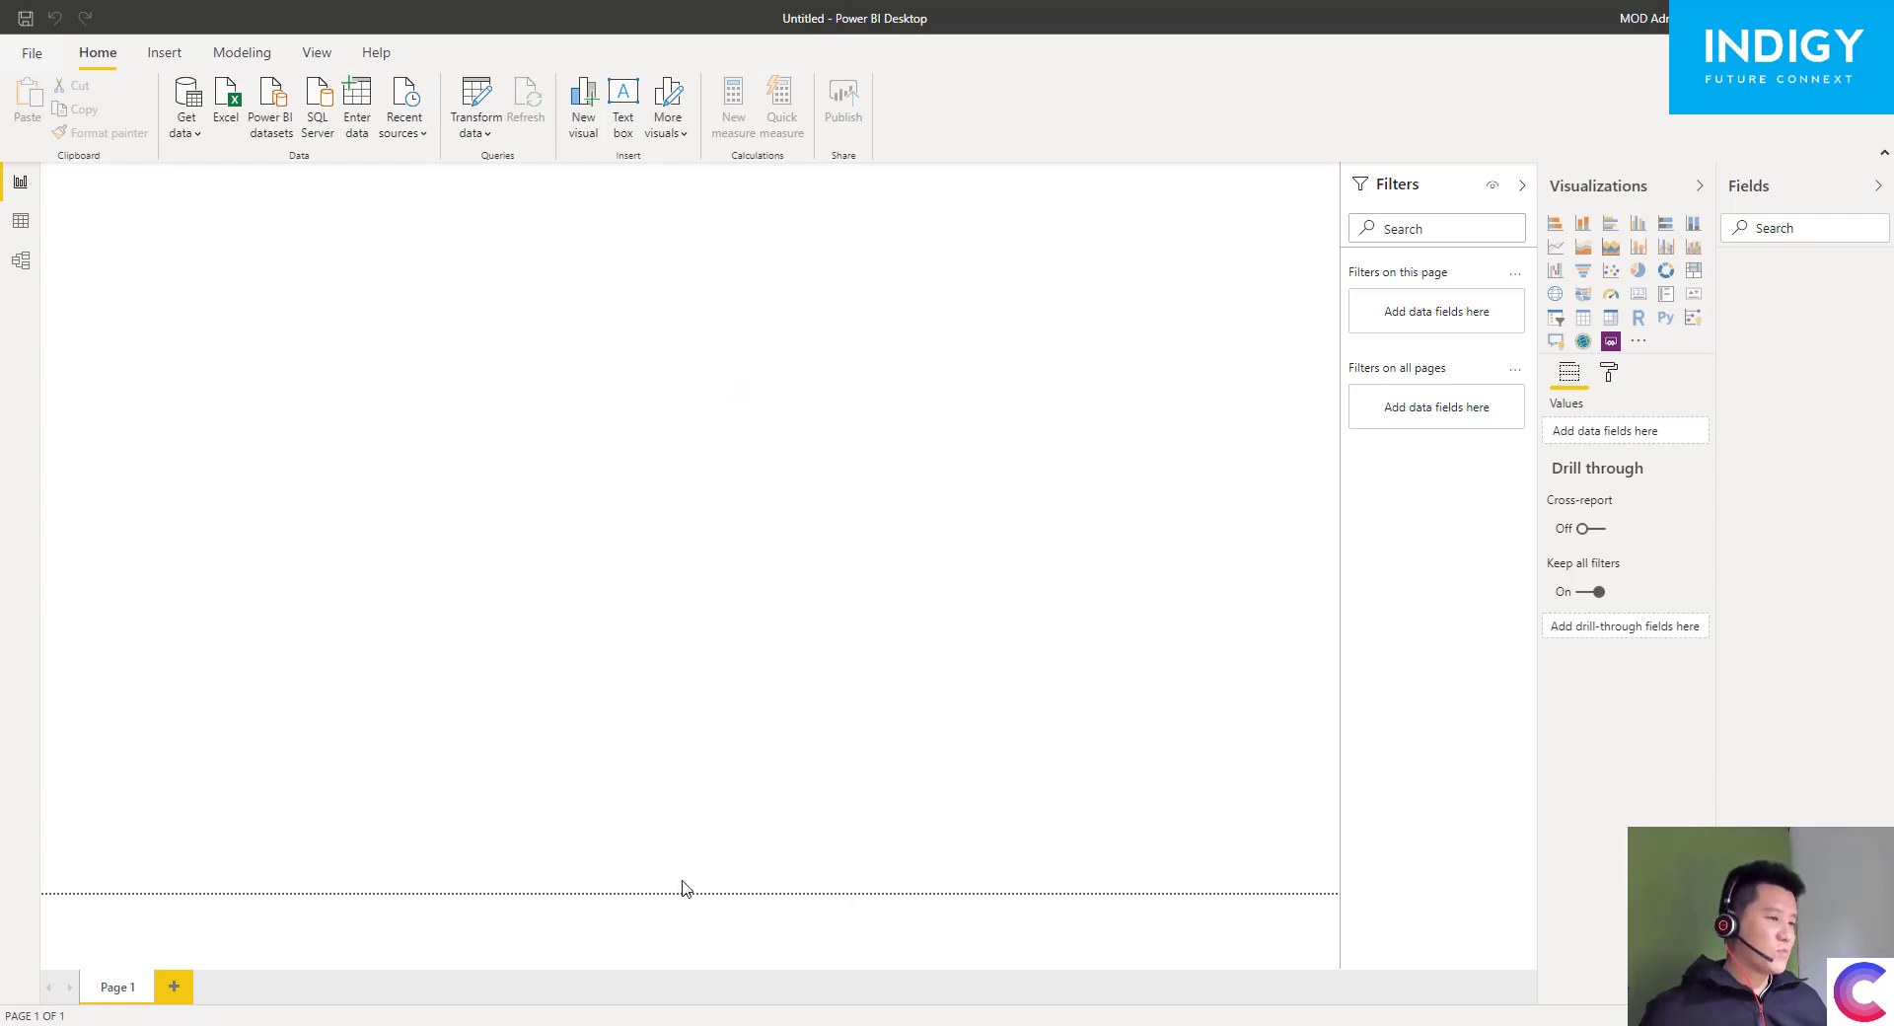
{"action": "mouse_move", "coordinate": [604, 1025]}
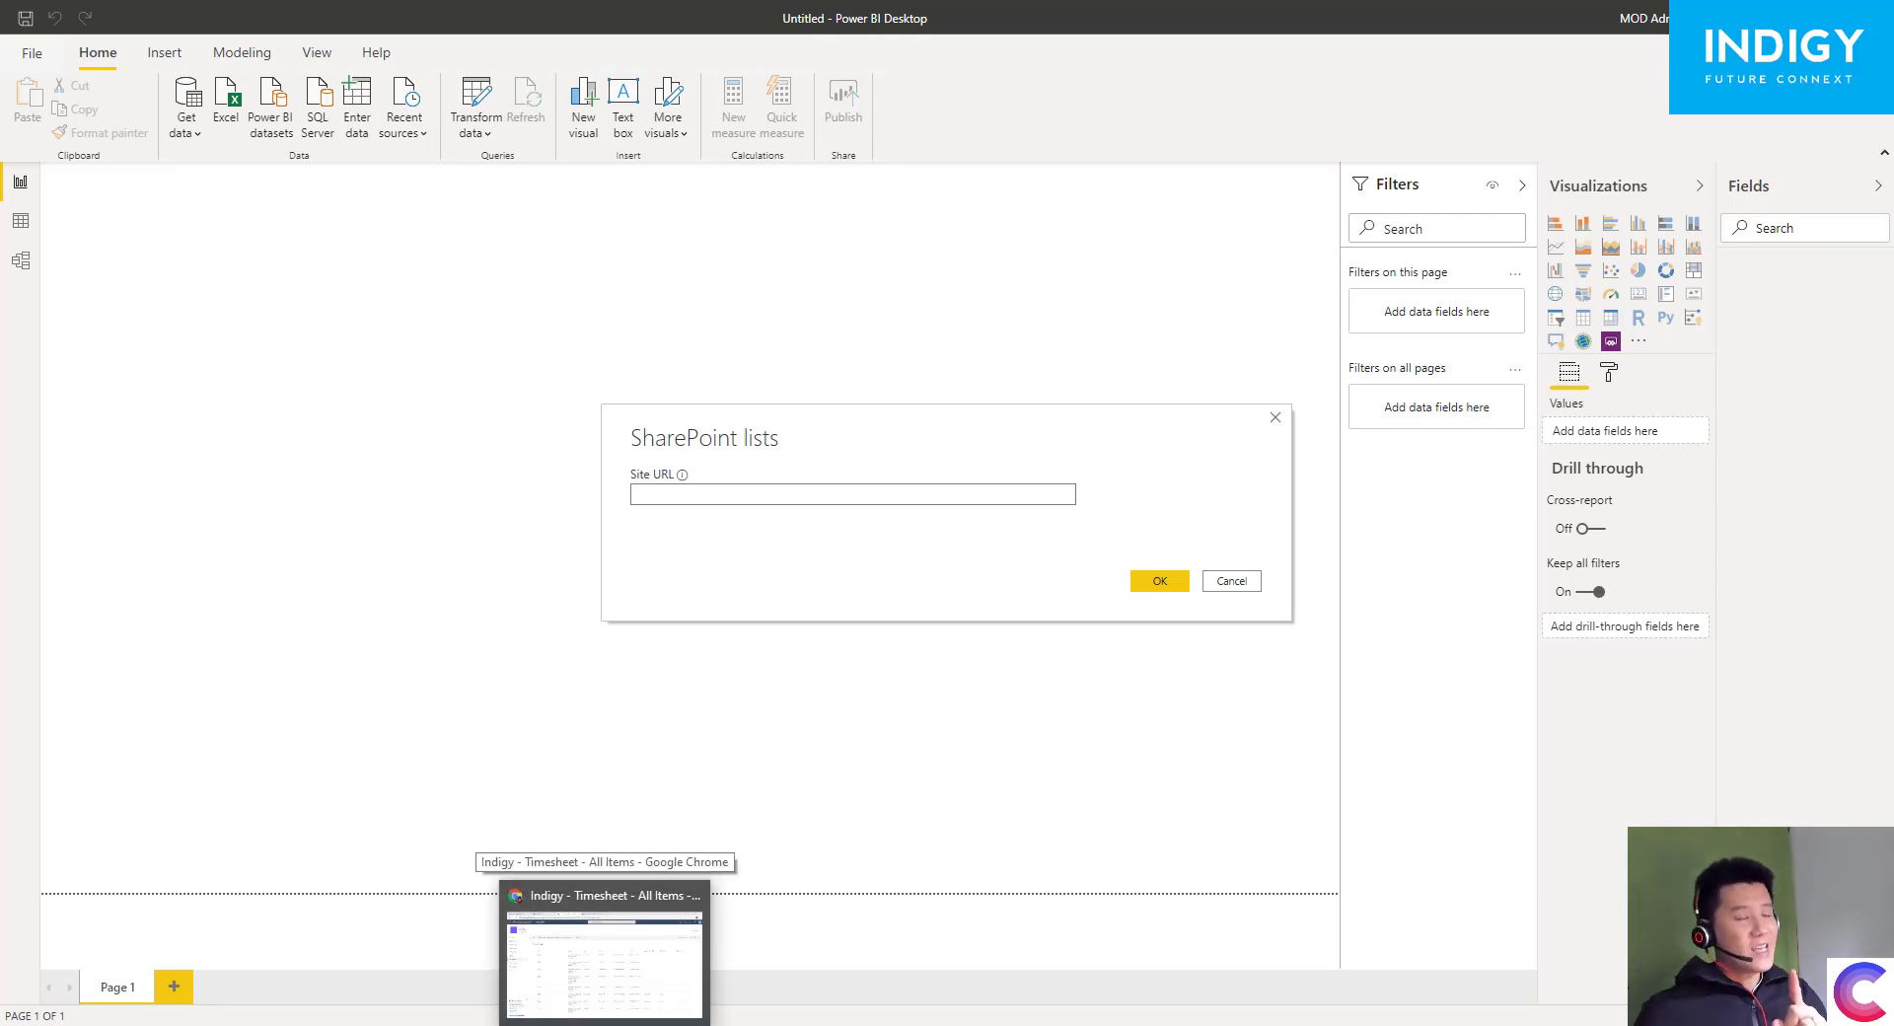
{"action": "left_click", "coordinate": [603, 1021]}
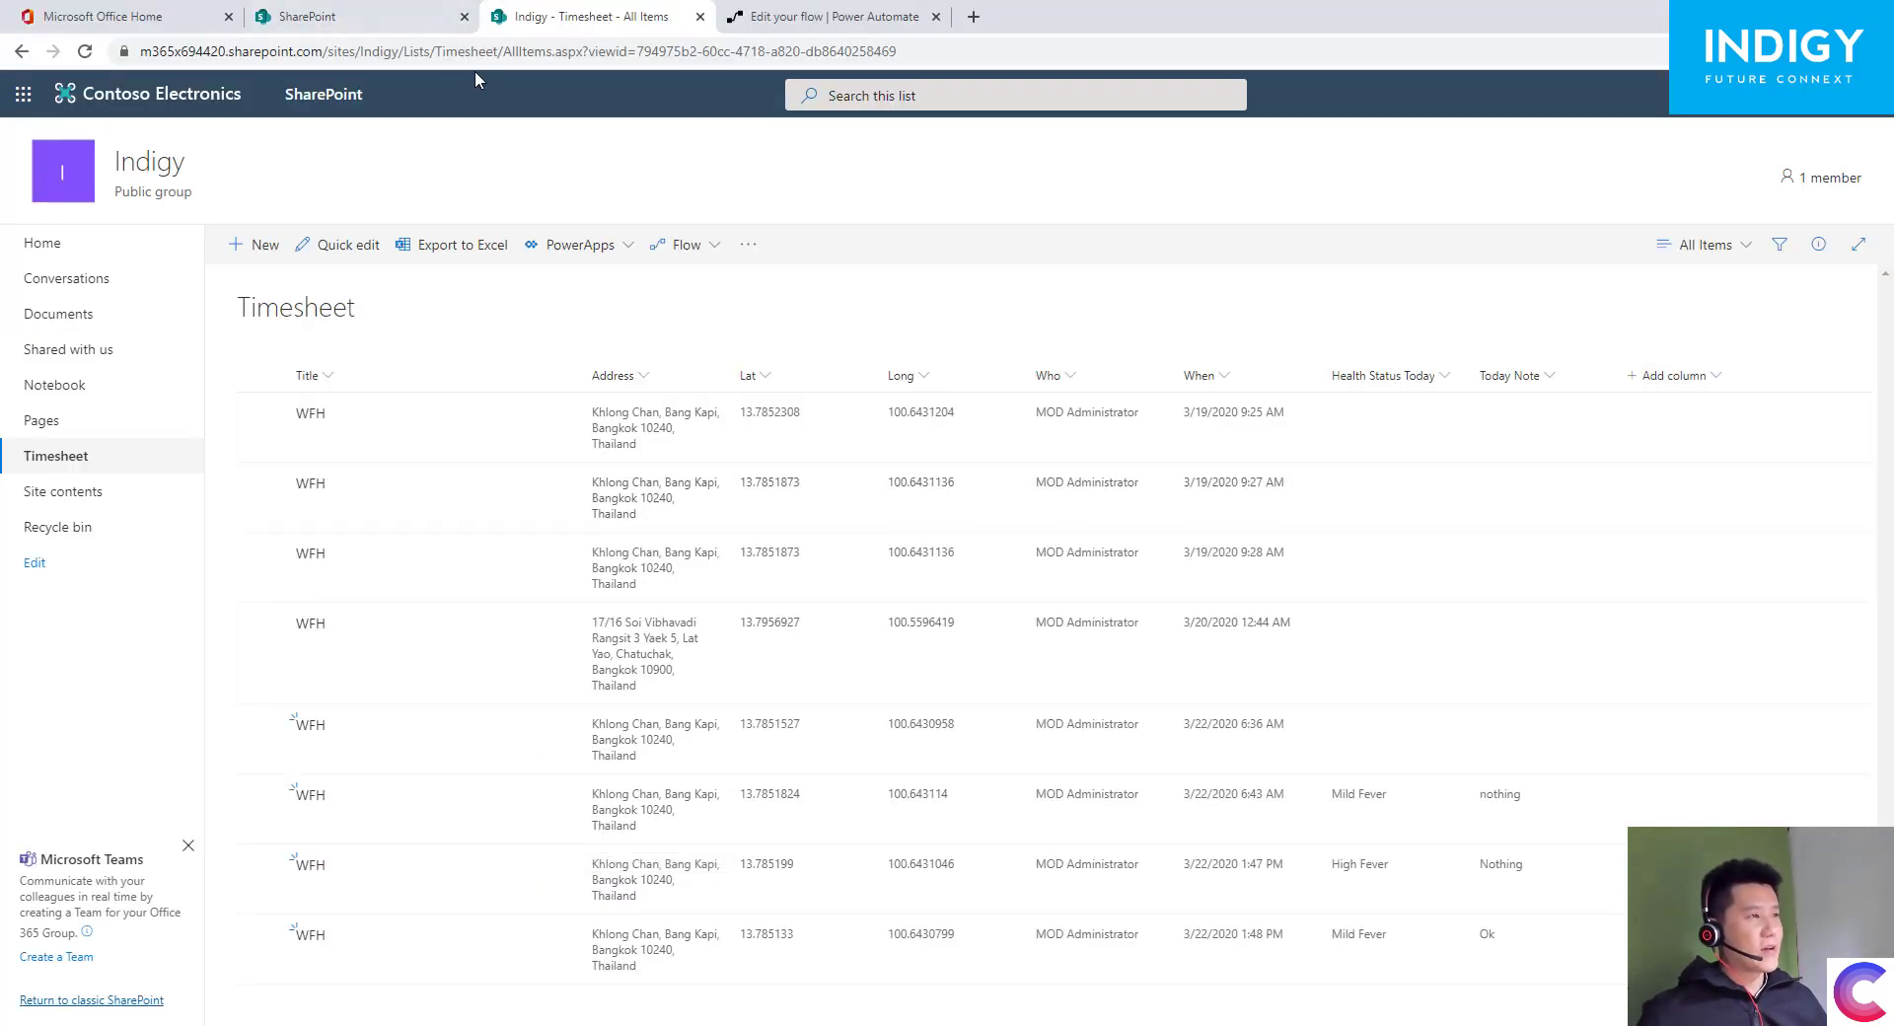
{"action": "left_click", "coordinate": [426, 54]}
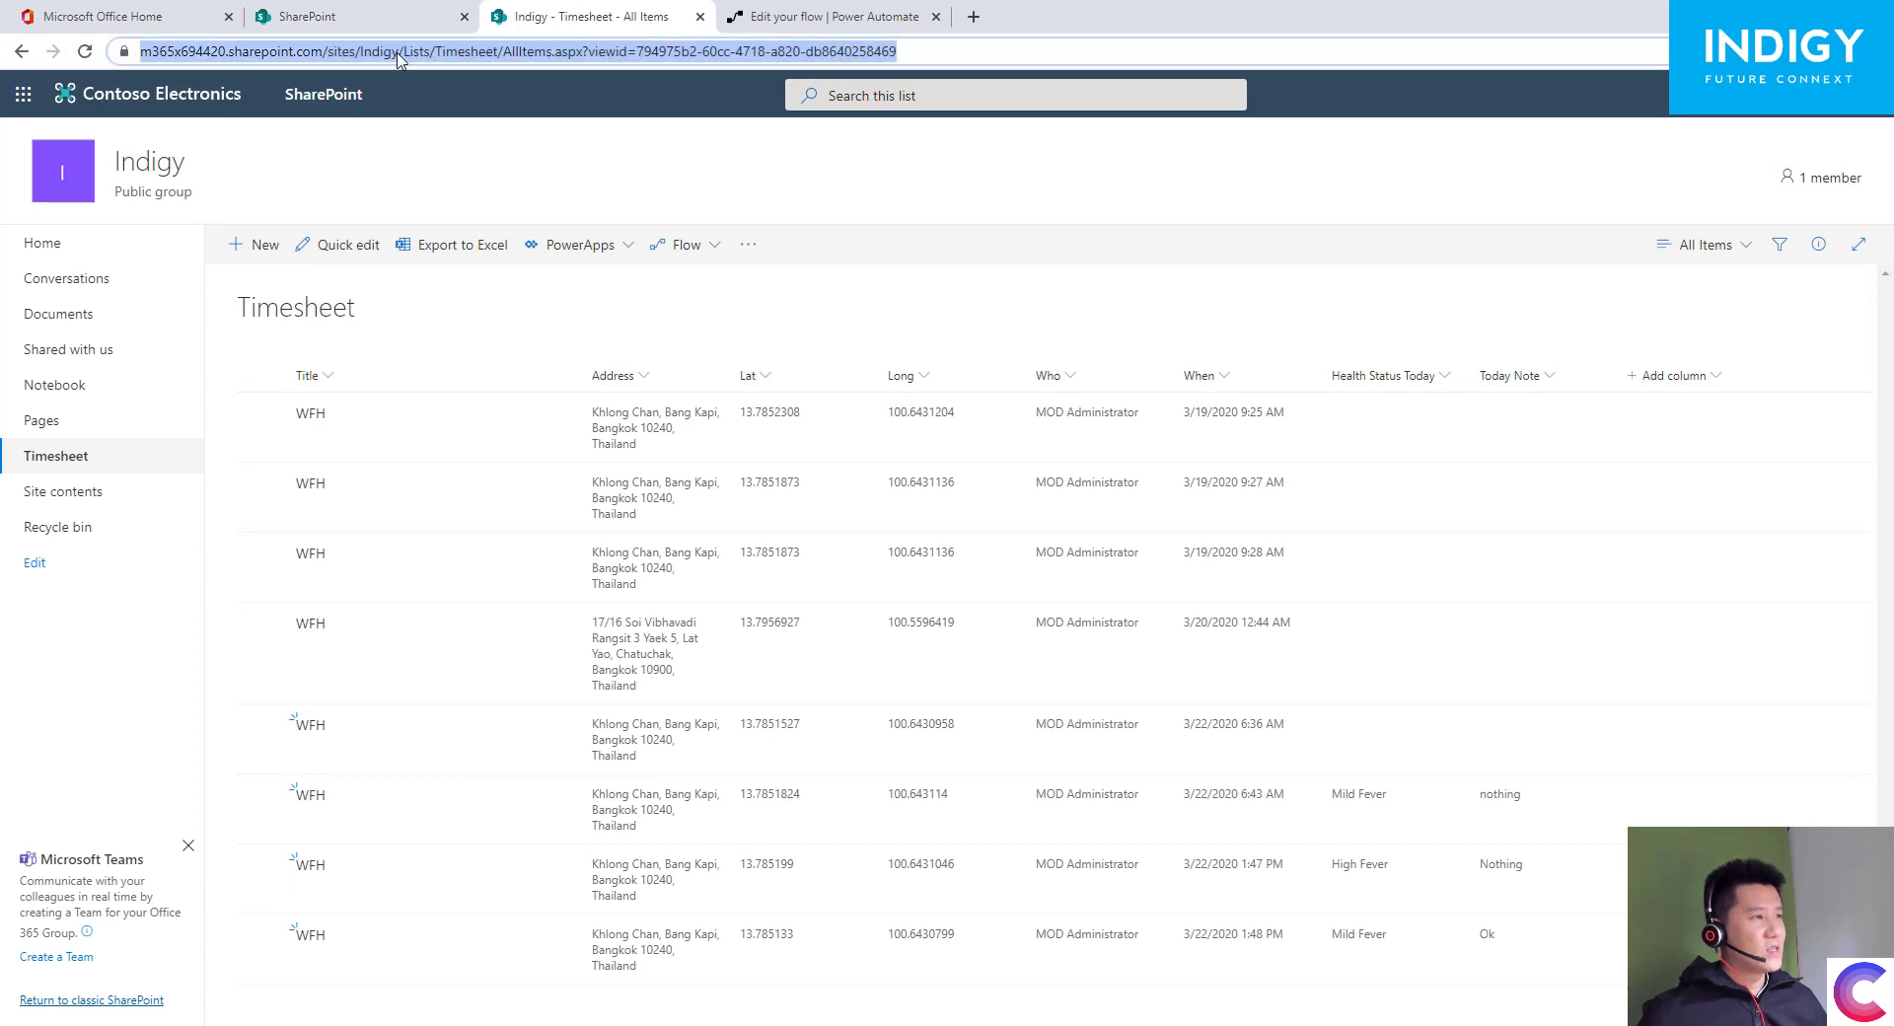
{"action": "left_click", "coordinate": [401, 54]}
{"action": "left_click_drag", "start_coordinate": [444, 50], "coordinate": [3, 55]}
{"action": "key", "text": "ctrl+c"}
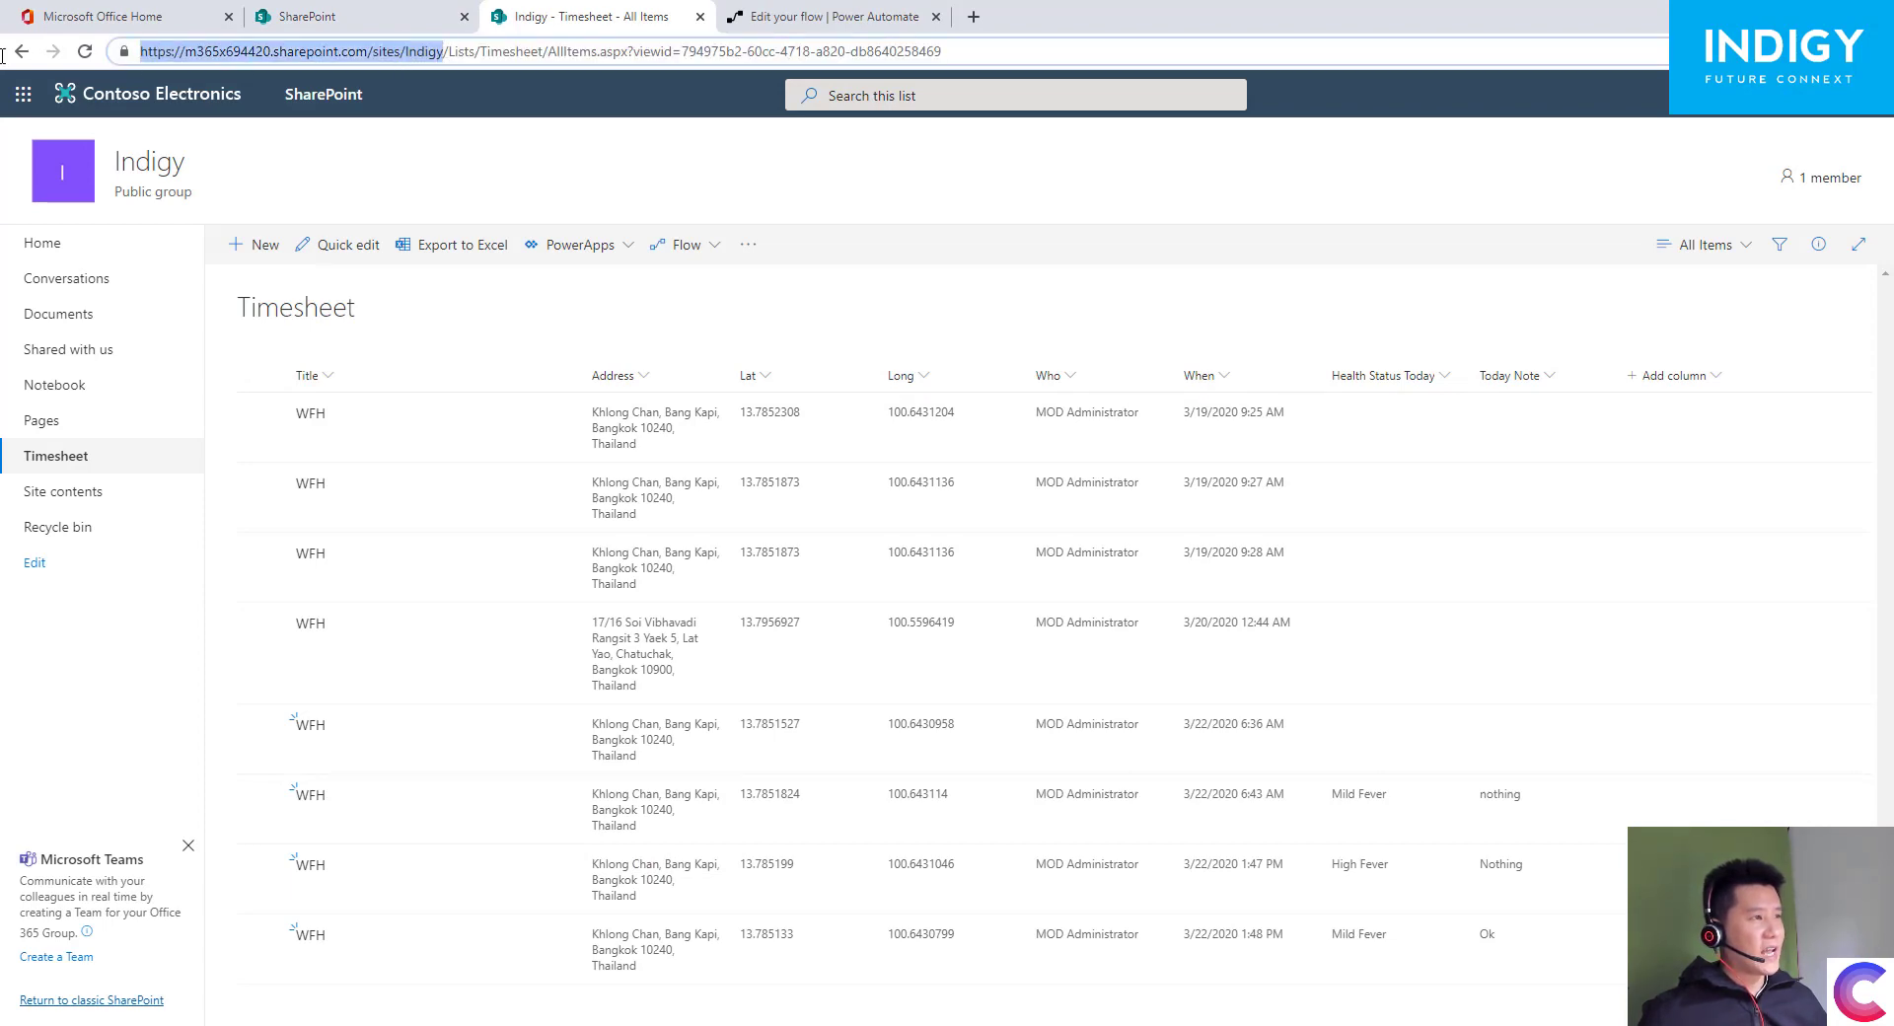
- Return to Power BI Desktop, connect to the copied Indigy site URL and load the Timesheet list
{"action": "key", "text": "alt+Tab"}
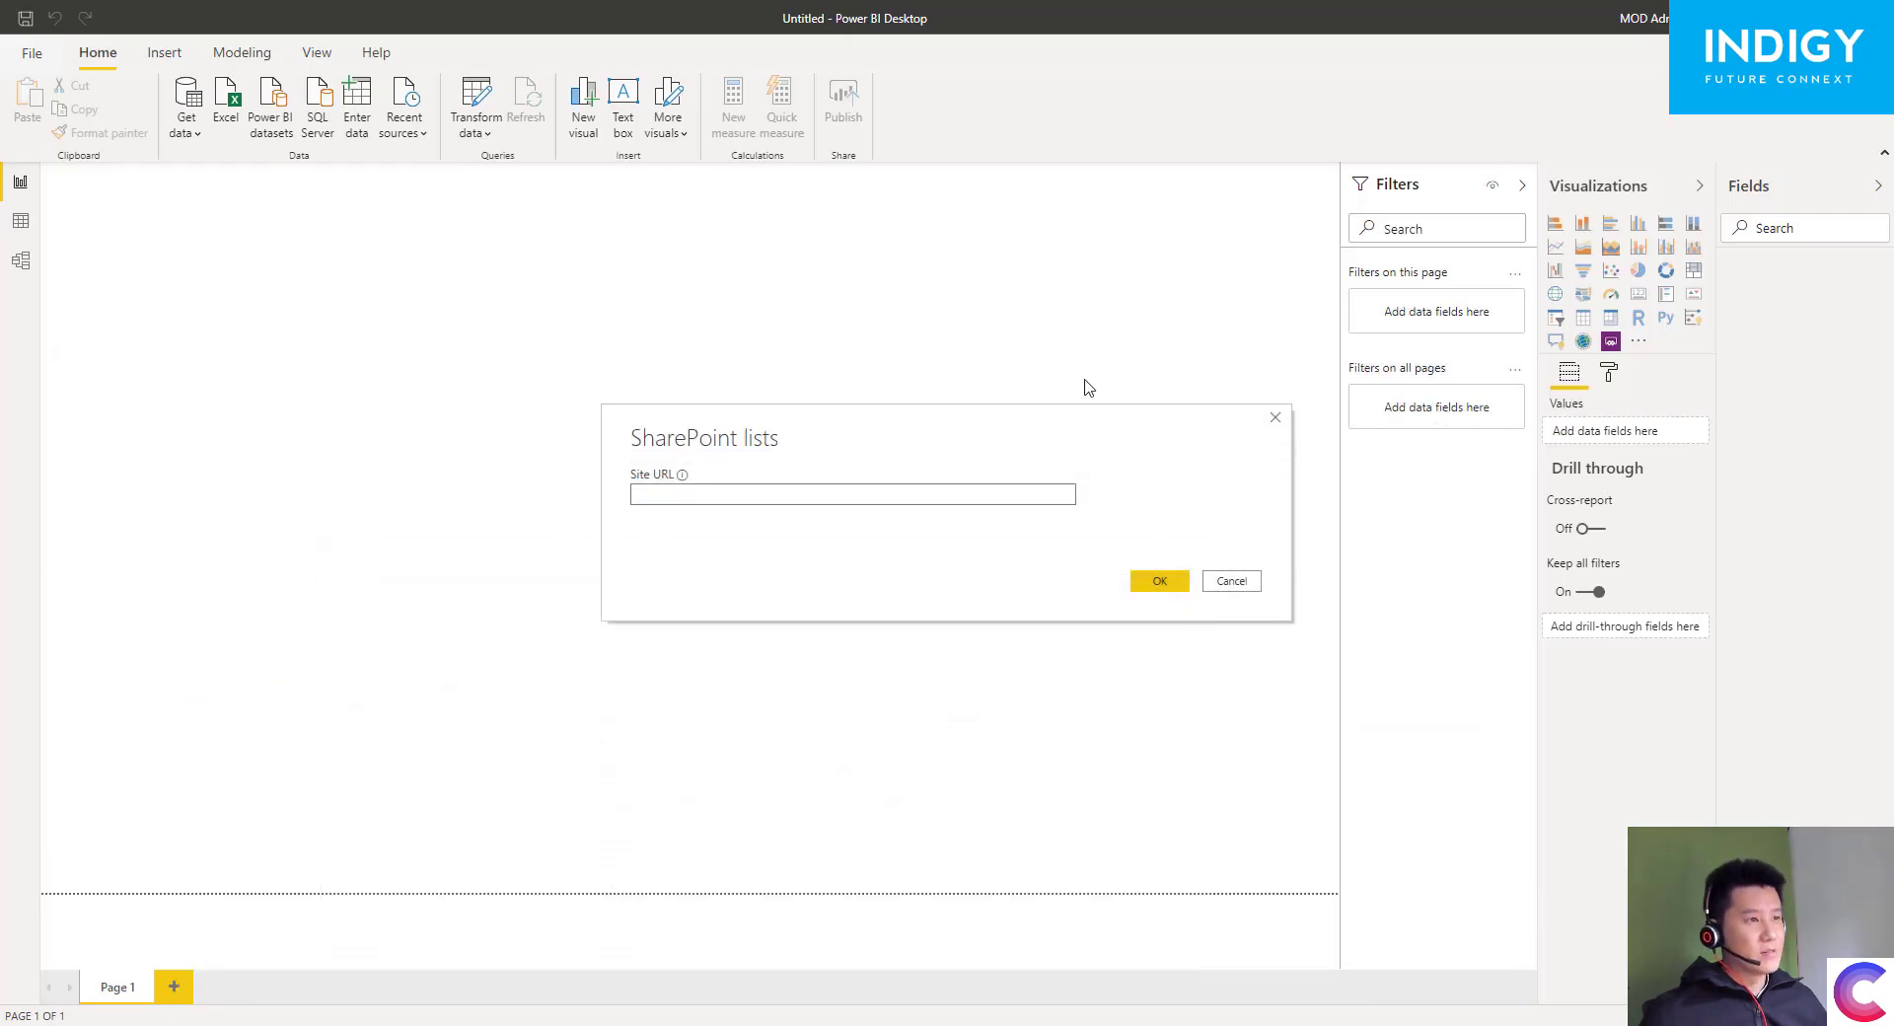
{"action": "key", "text": "ctrl+v"}
{"action": "left_click", "coordinate": [1160, 582]}
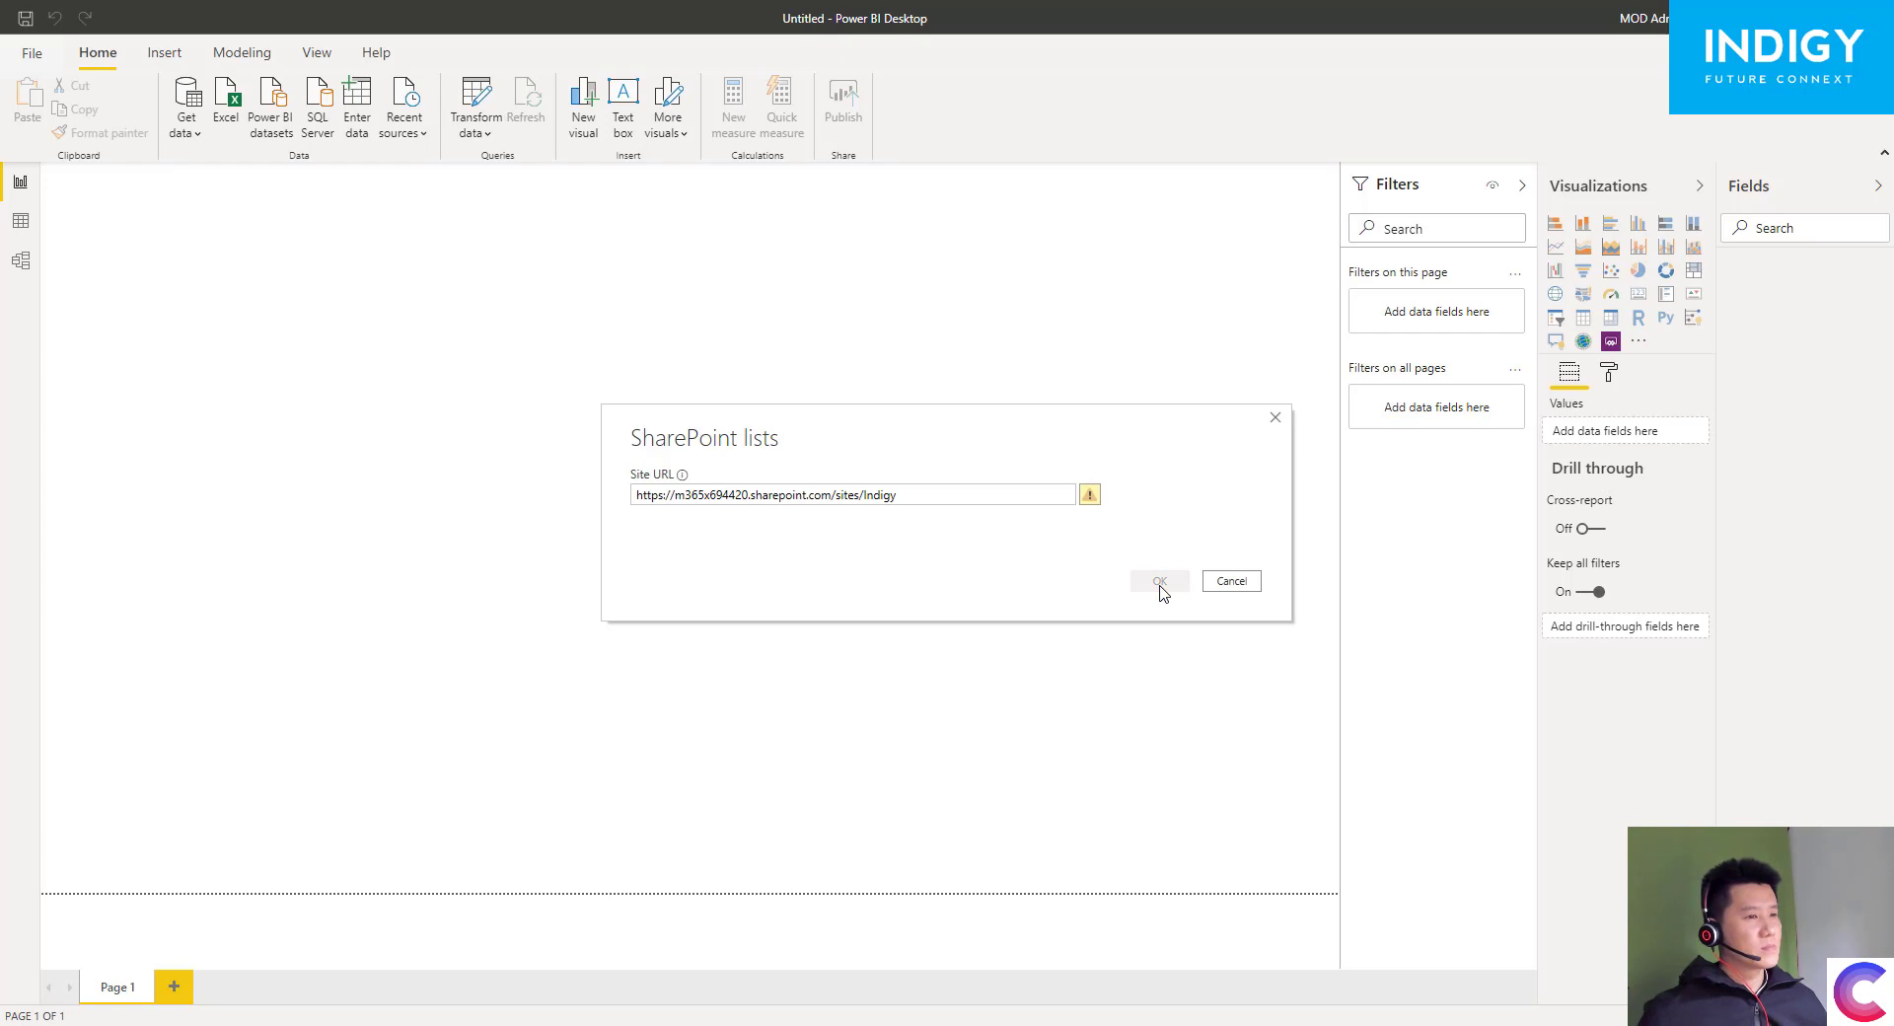
{"action": "left_click", "coordinate": [1027, 494]}
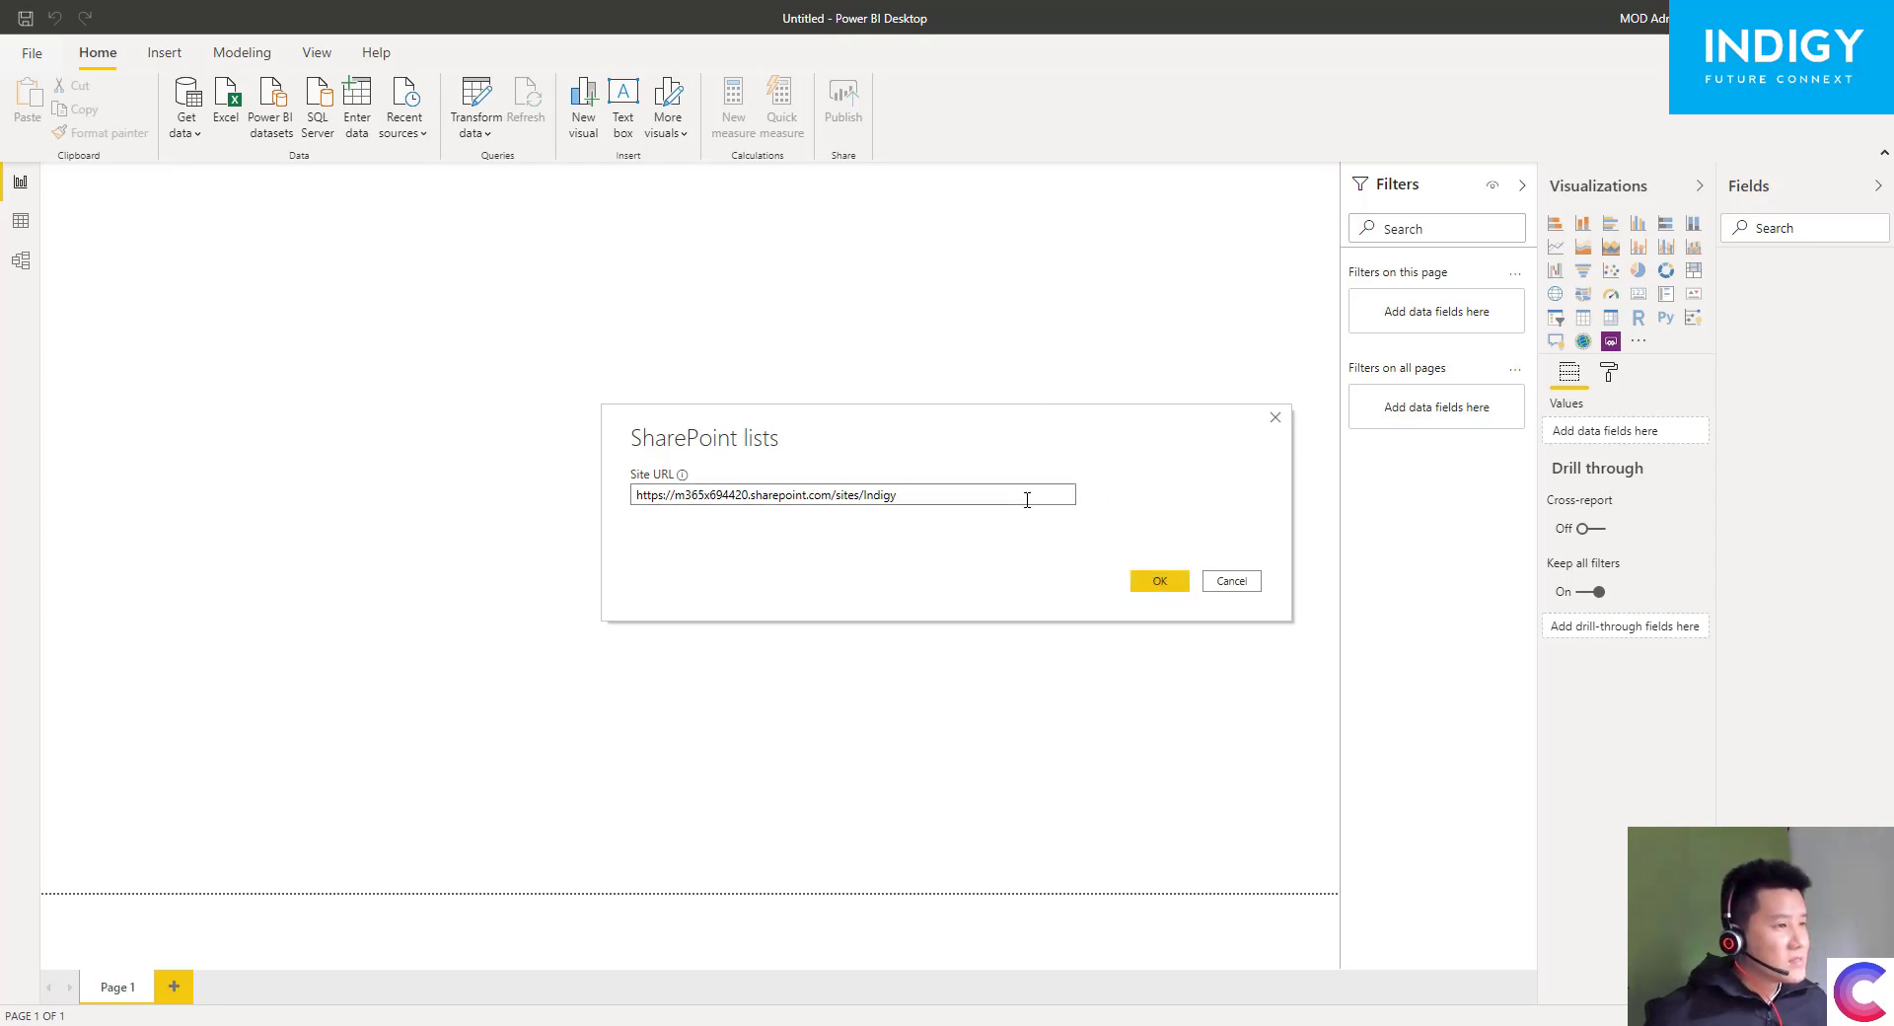
{"action": "left_click", "coordinate": [1159, 582]}
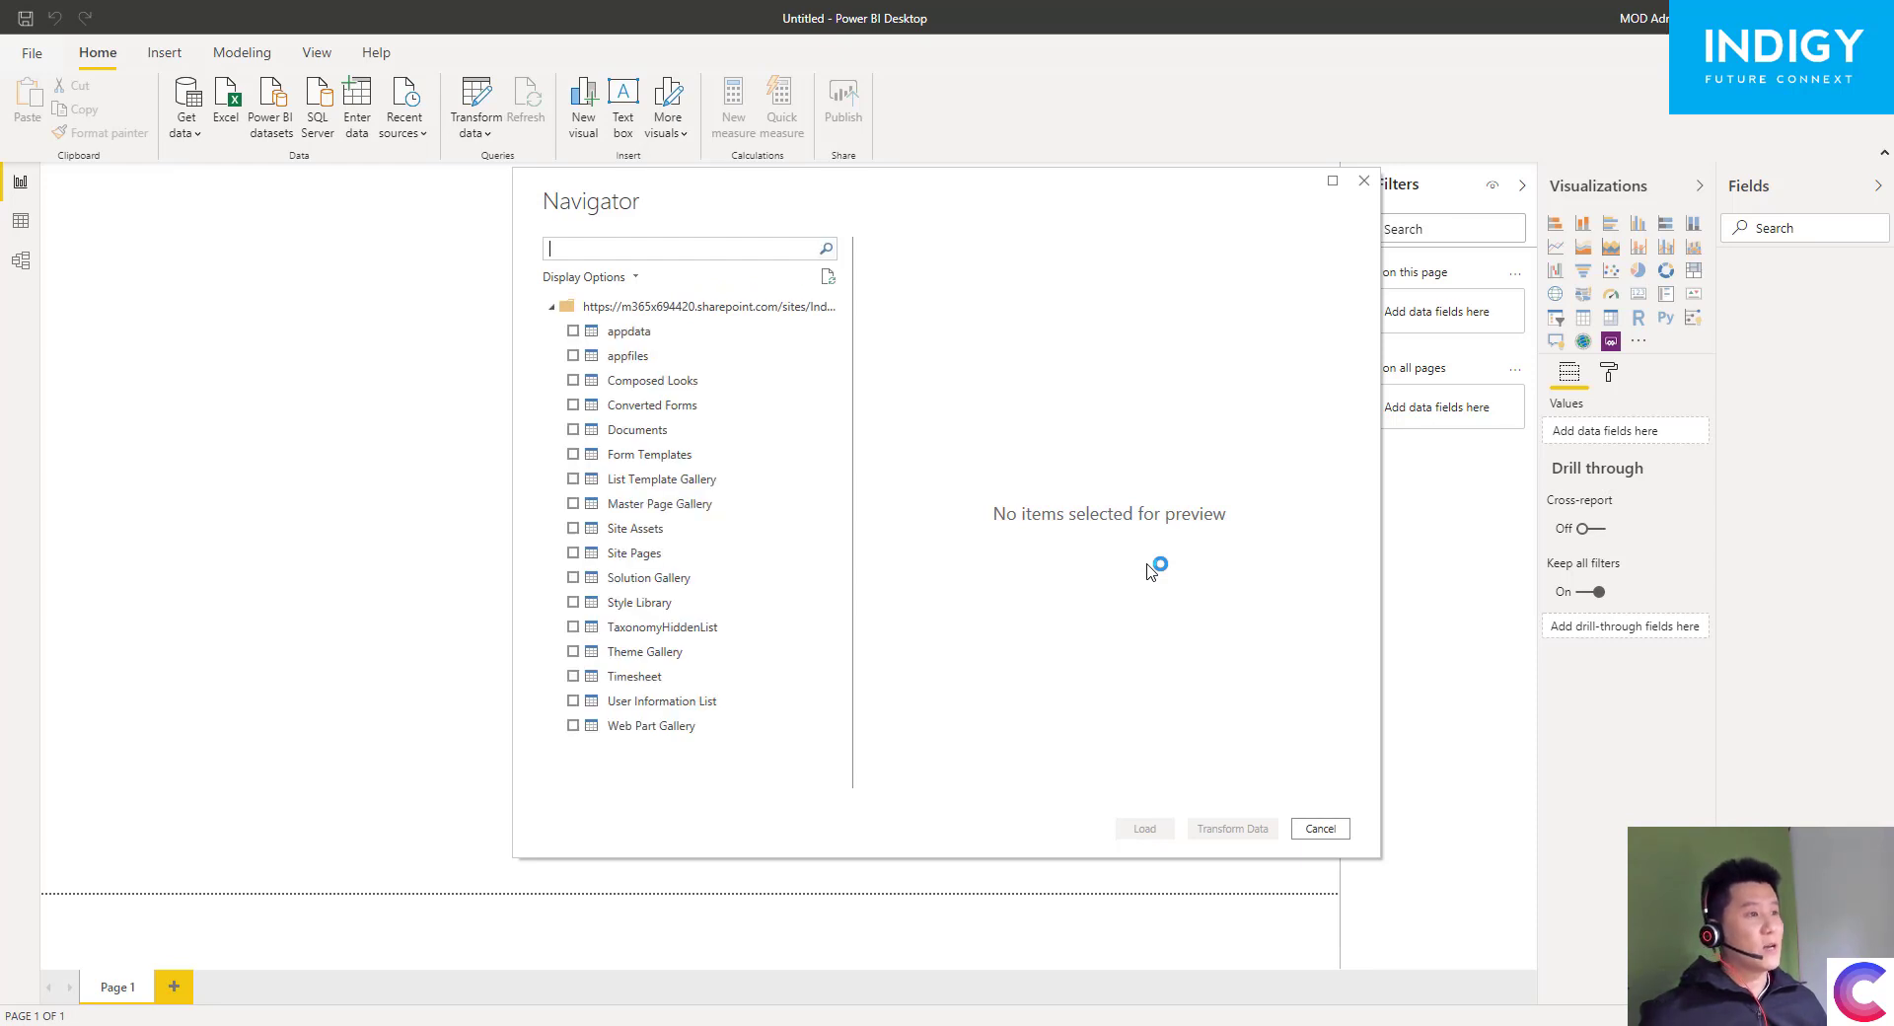
{"action": "left_click", "coordinate": [572, 677]}
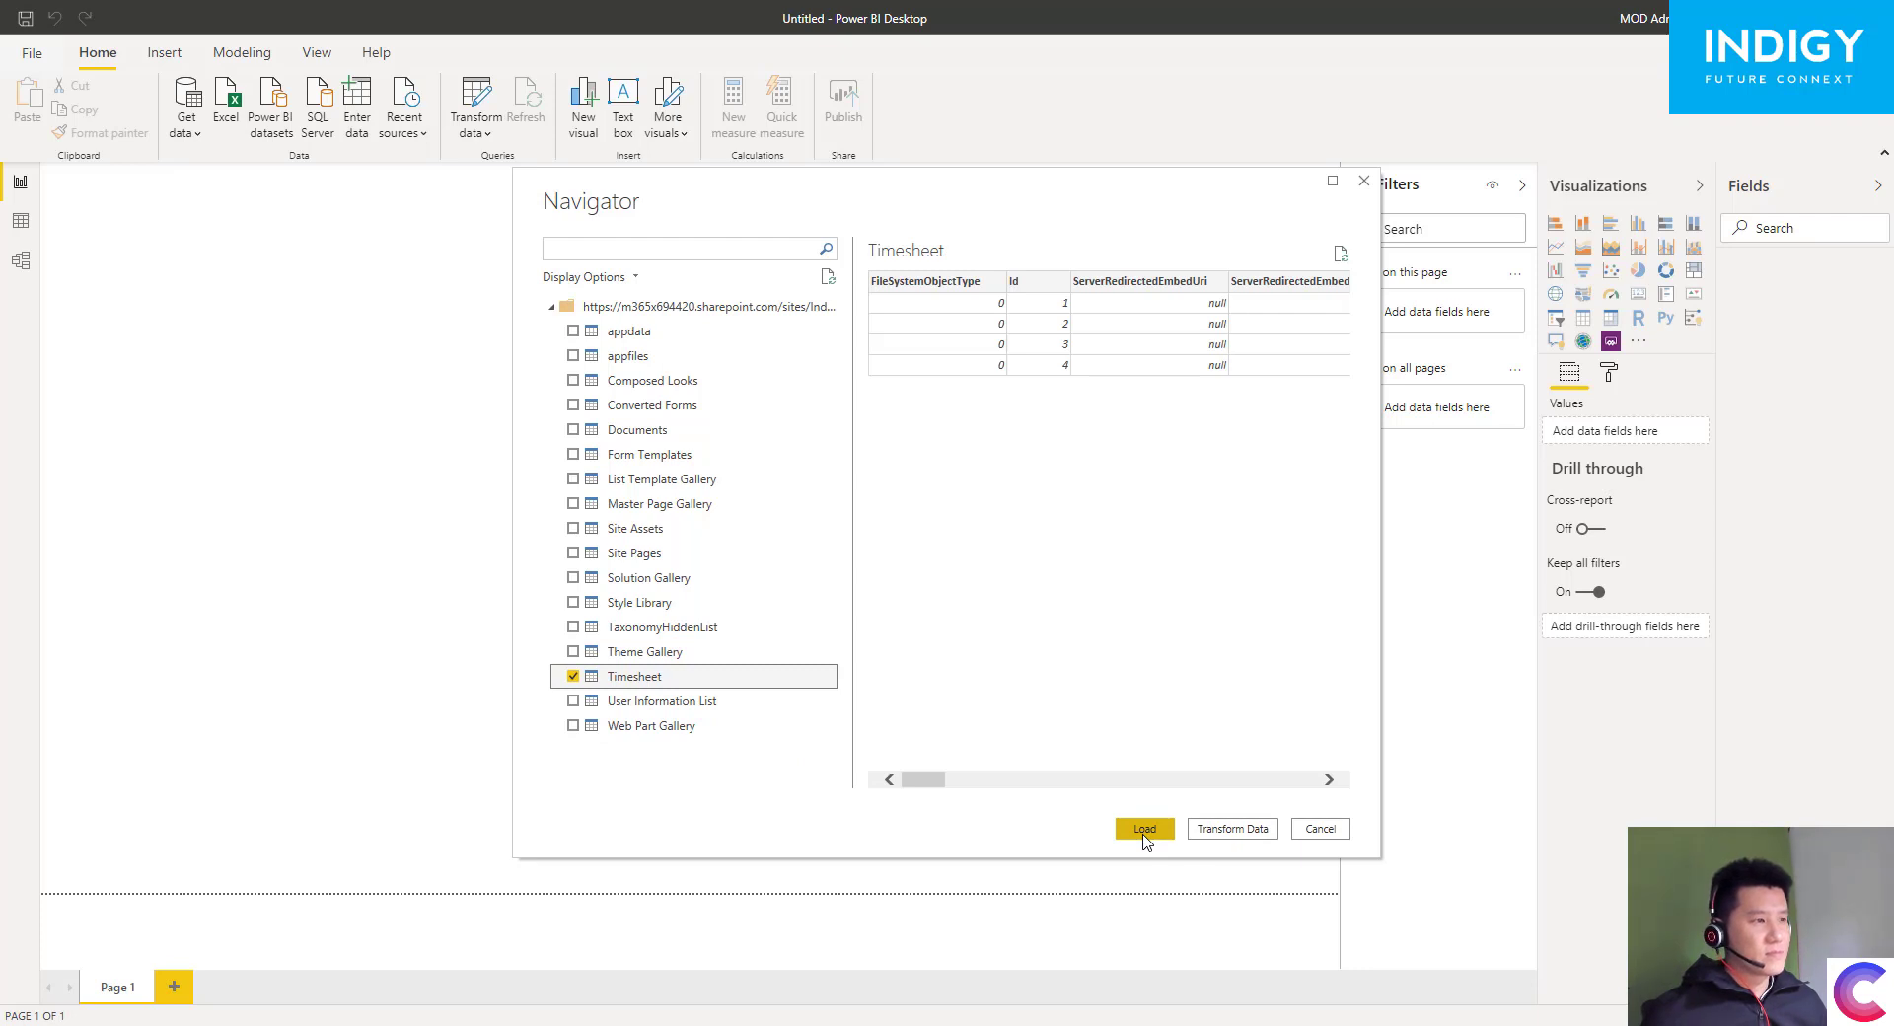
{"action": "left_click", "coordinate": [1144, 829]}
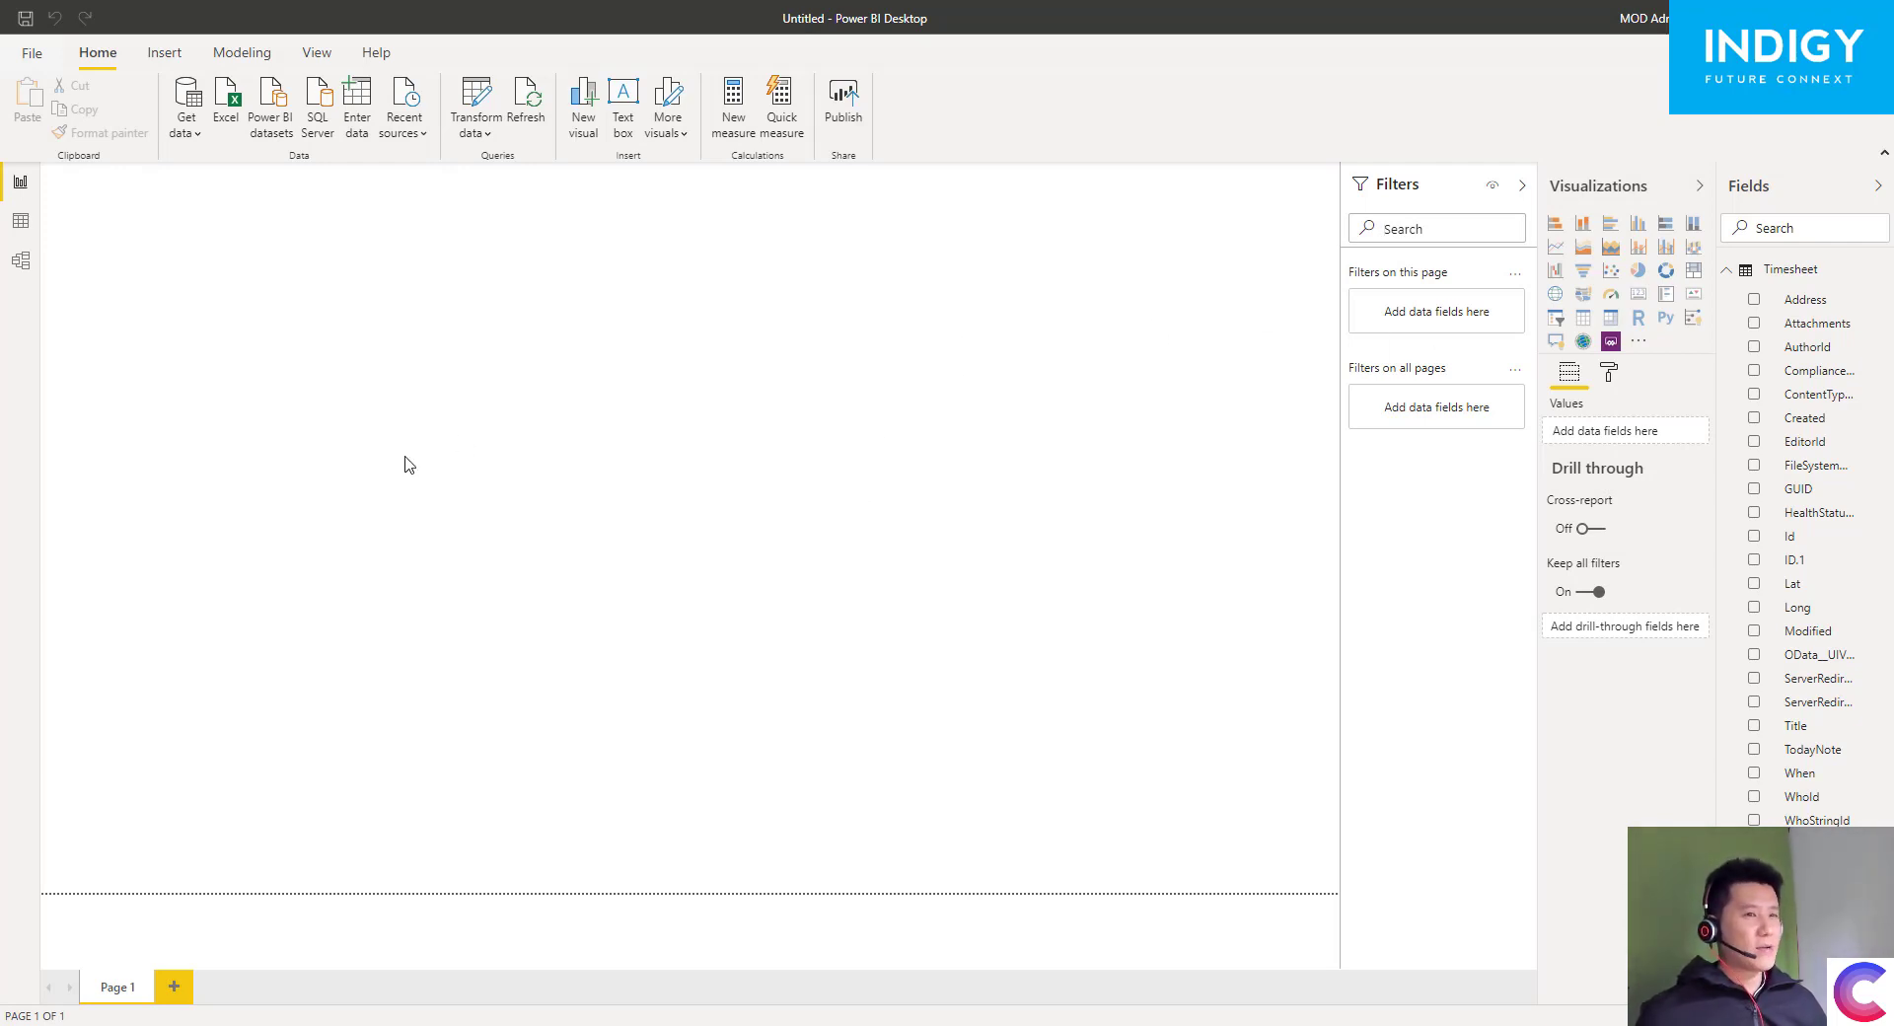
- Add an enlarged map visual to the report page with Lat as latitude and Long as longitude
{"action": "left_click", "coordinate": [1555, 295]}
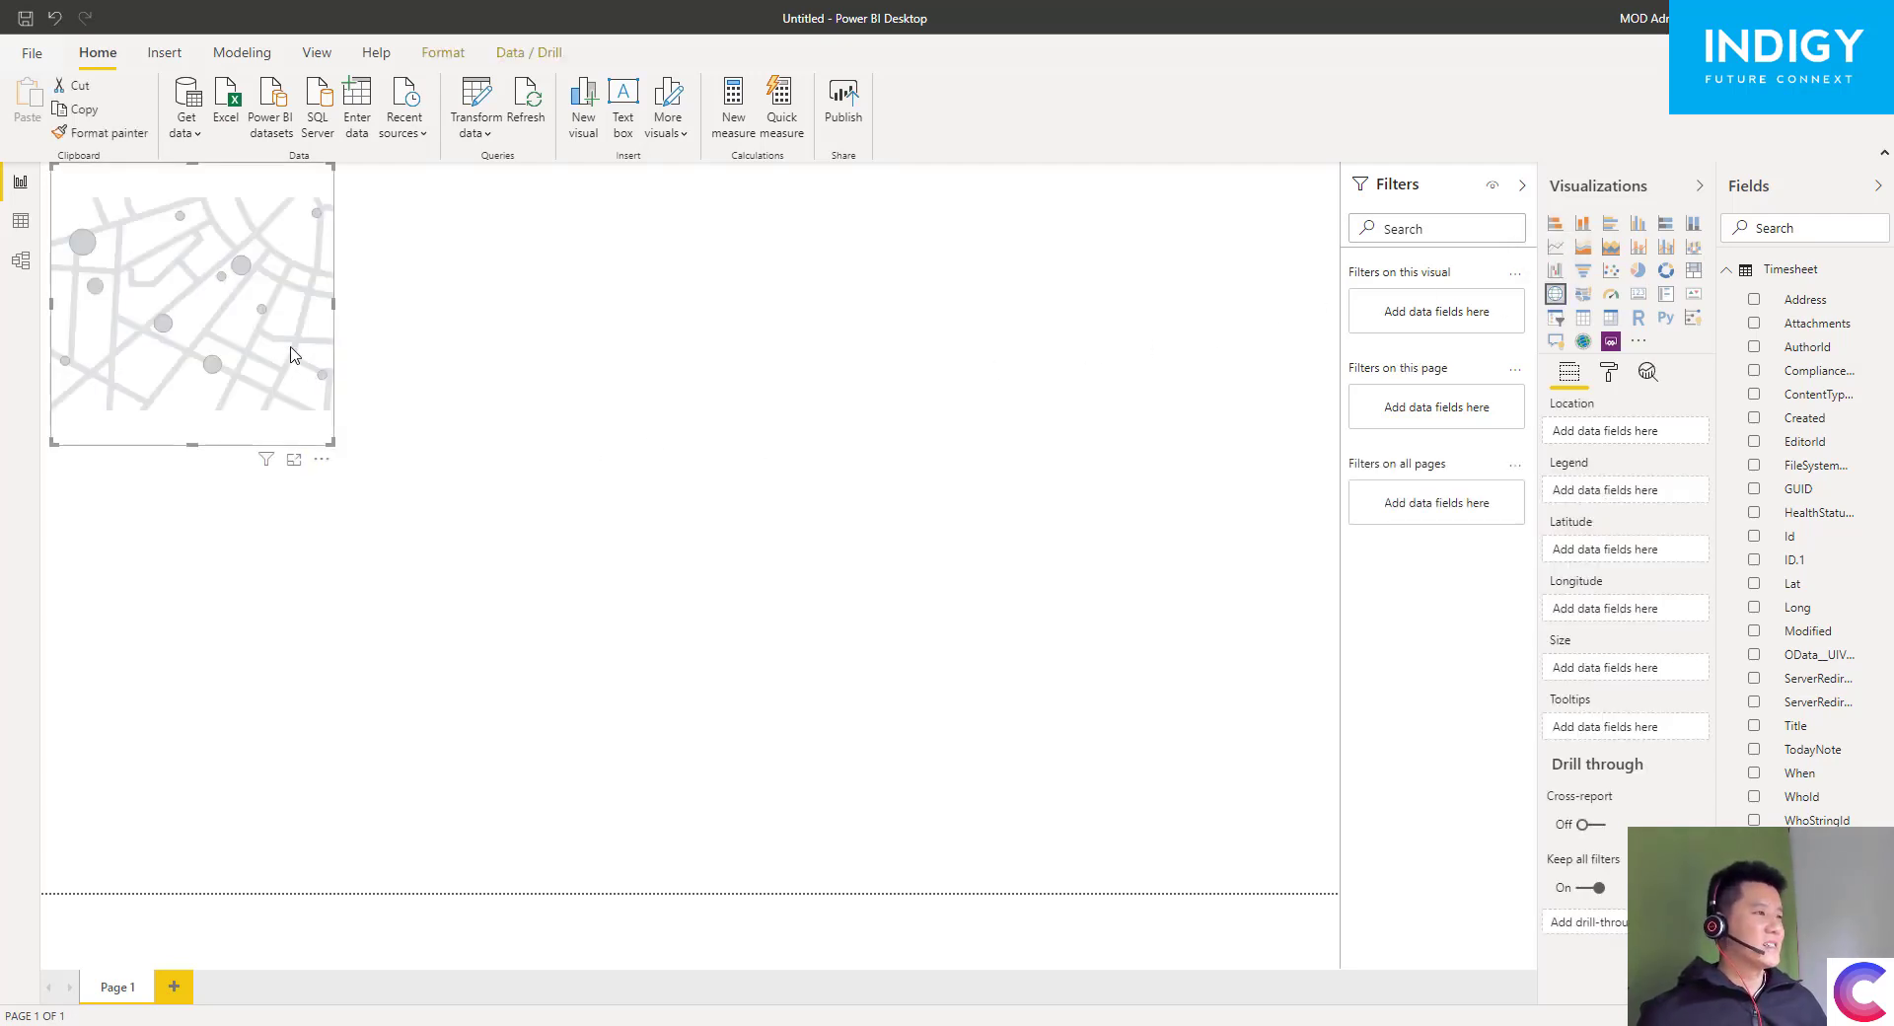
{"action": "left_click_drag", "start_coordinate": [330, 443], "coordinate": [873, 711]}
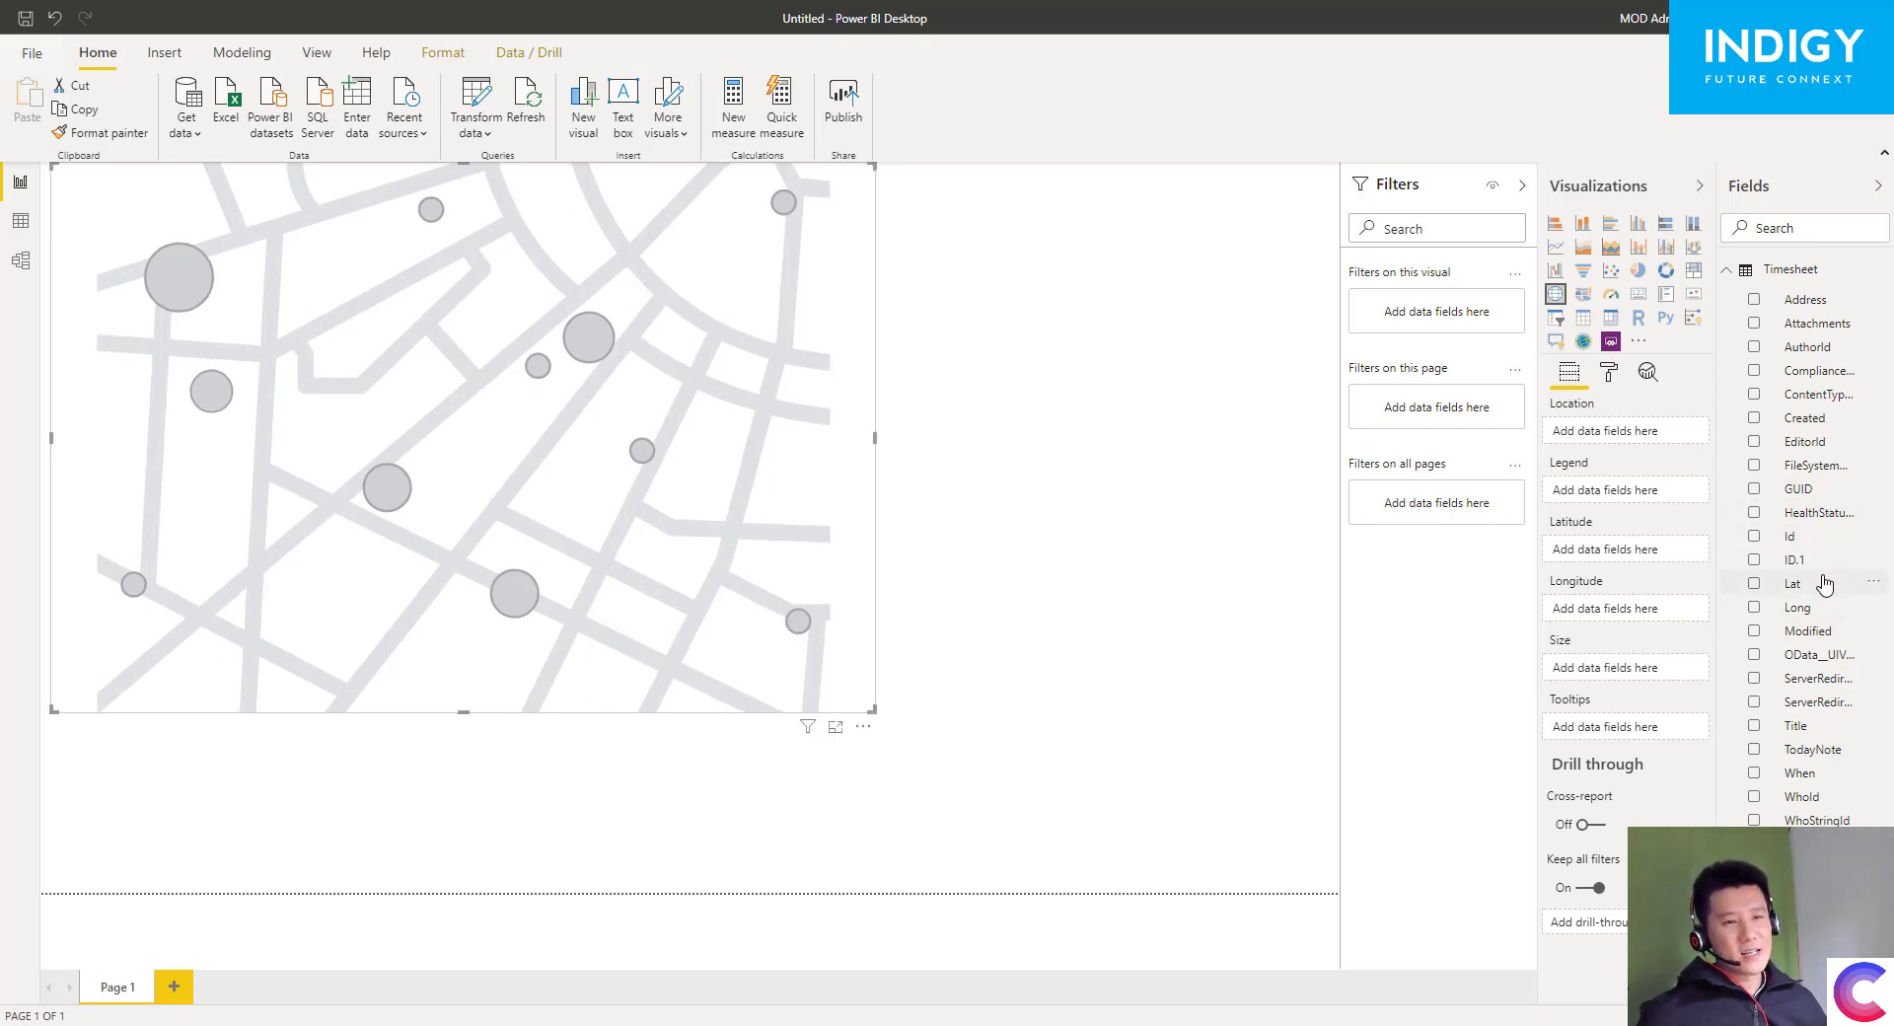
{"action": "left_click_drag", "start_coordinate": [1820, 588], "coordinate": [1608, 547]}
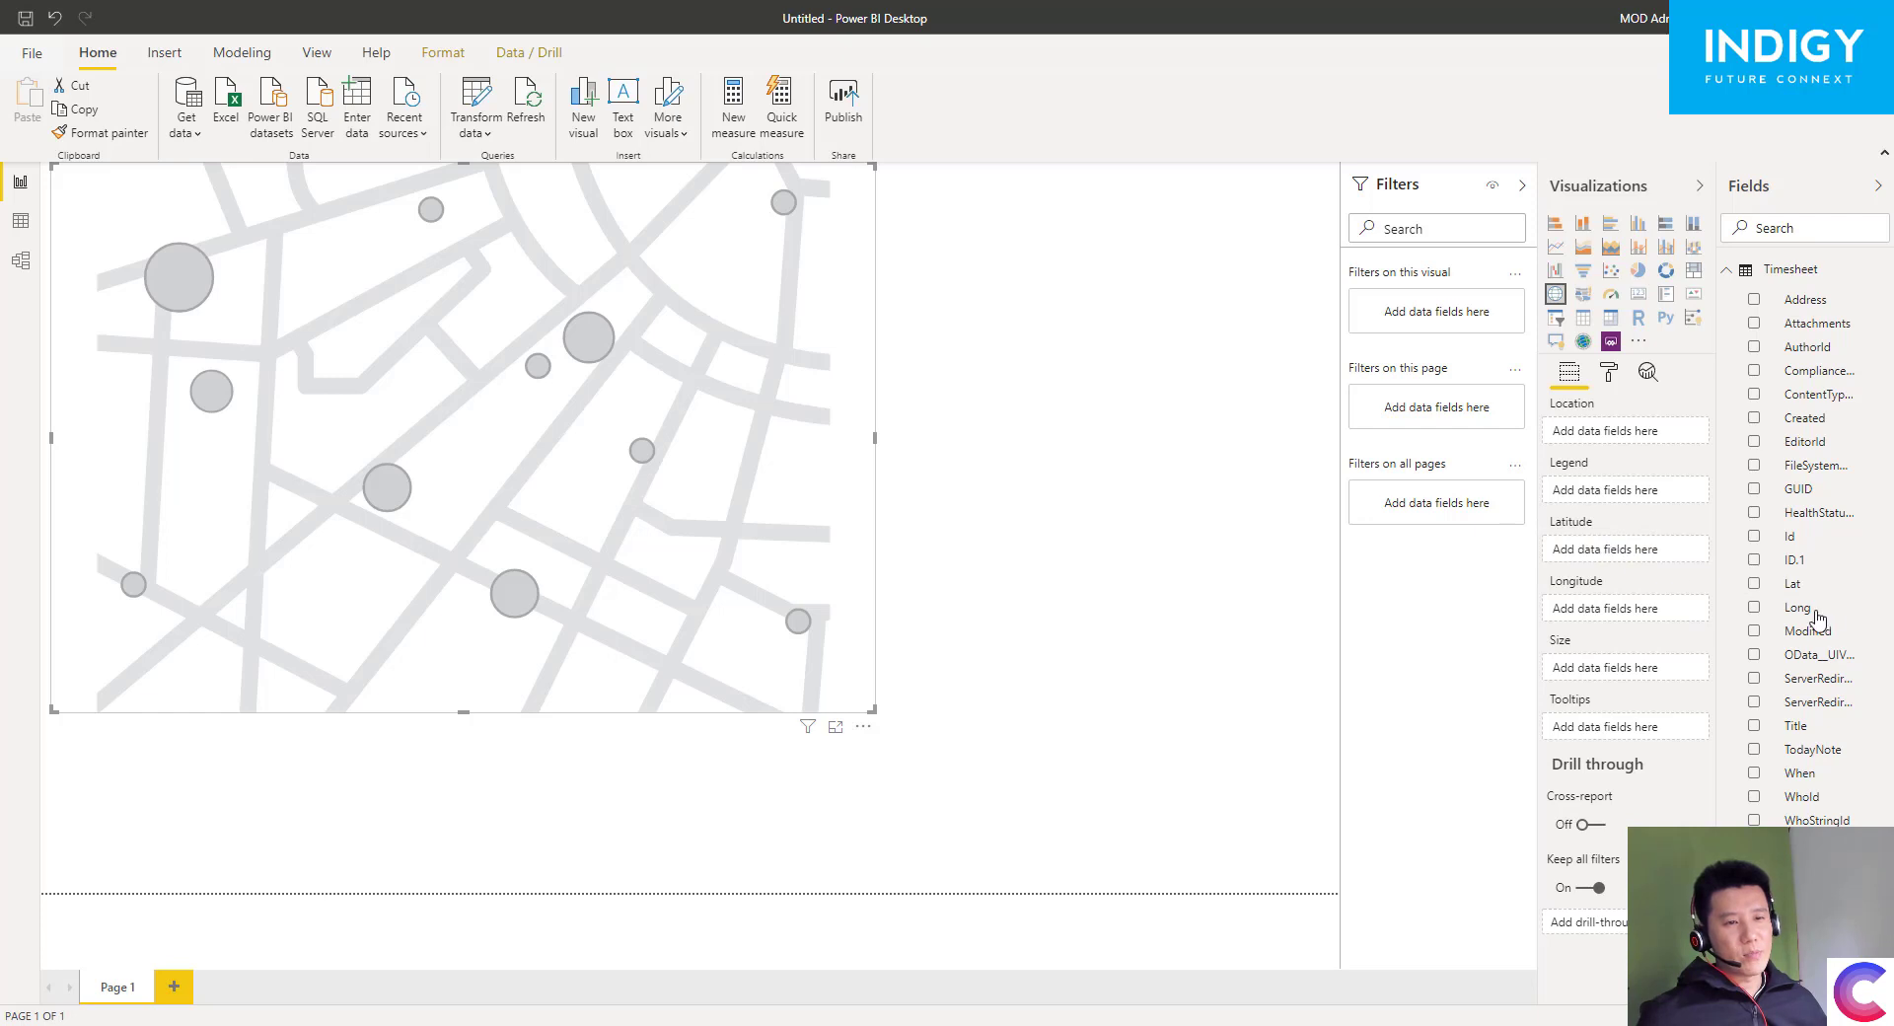
{"action": "left_click_drag", "start_coordinate": [1810, 612], "coordinate": [1603, 610]}
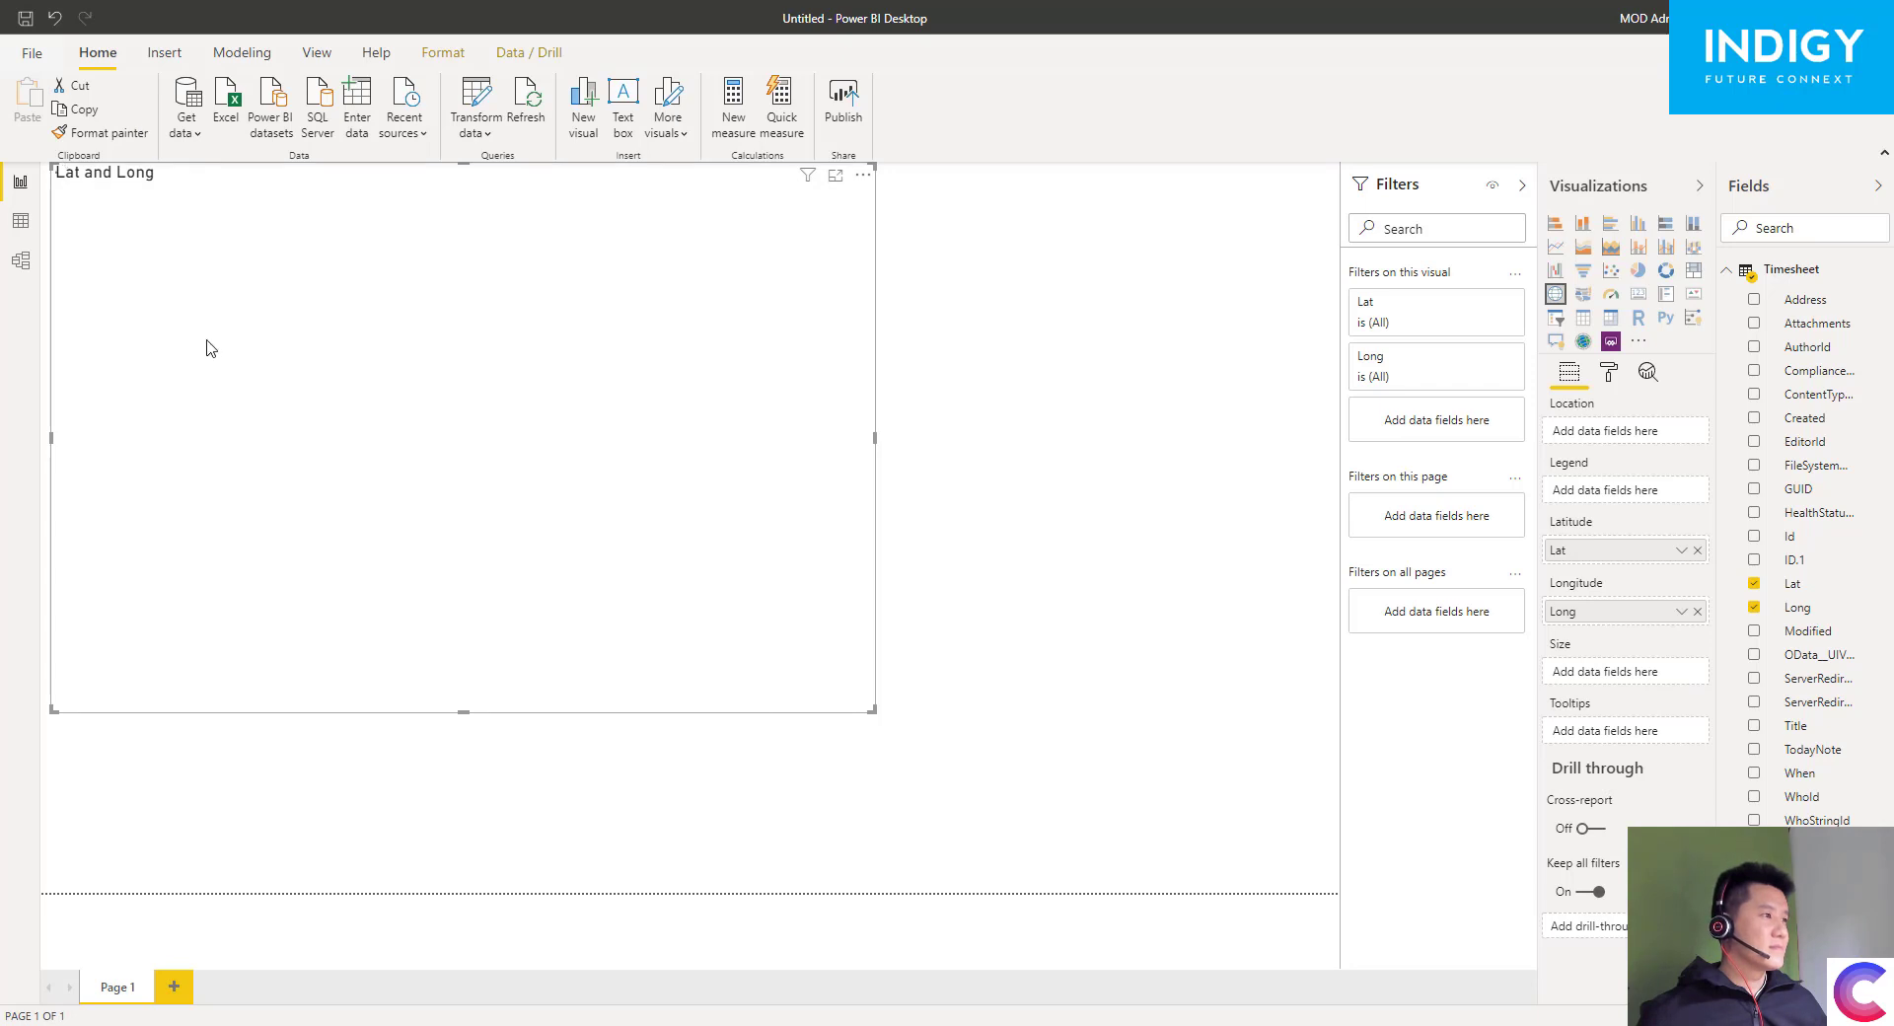
- Move the map visual down to the lower-left area of the report page and deselect it
{"action": "left_click_drag", "start_coordinate": [207, 347], "coordinate": [232, 509]}
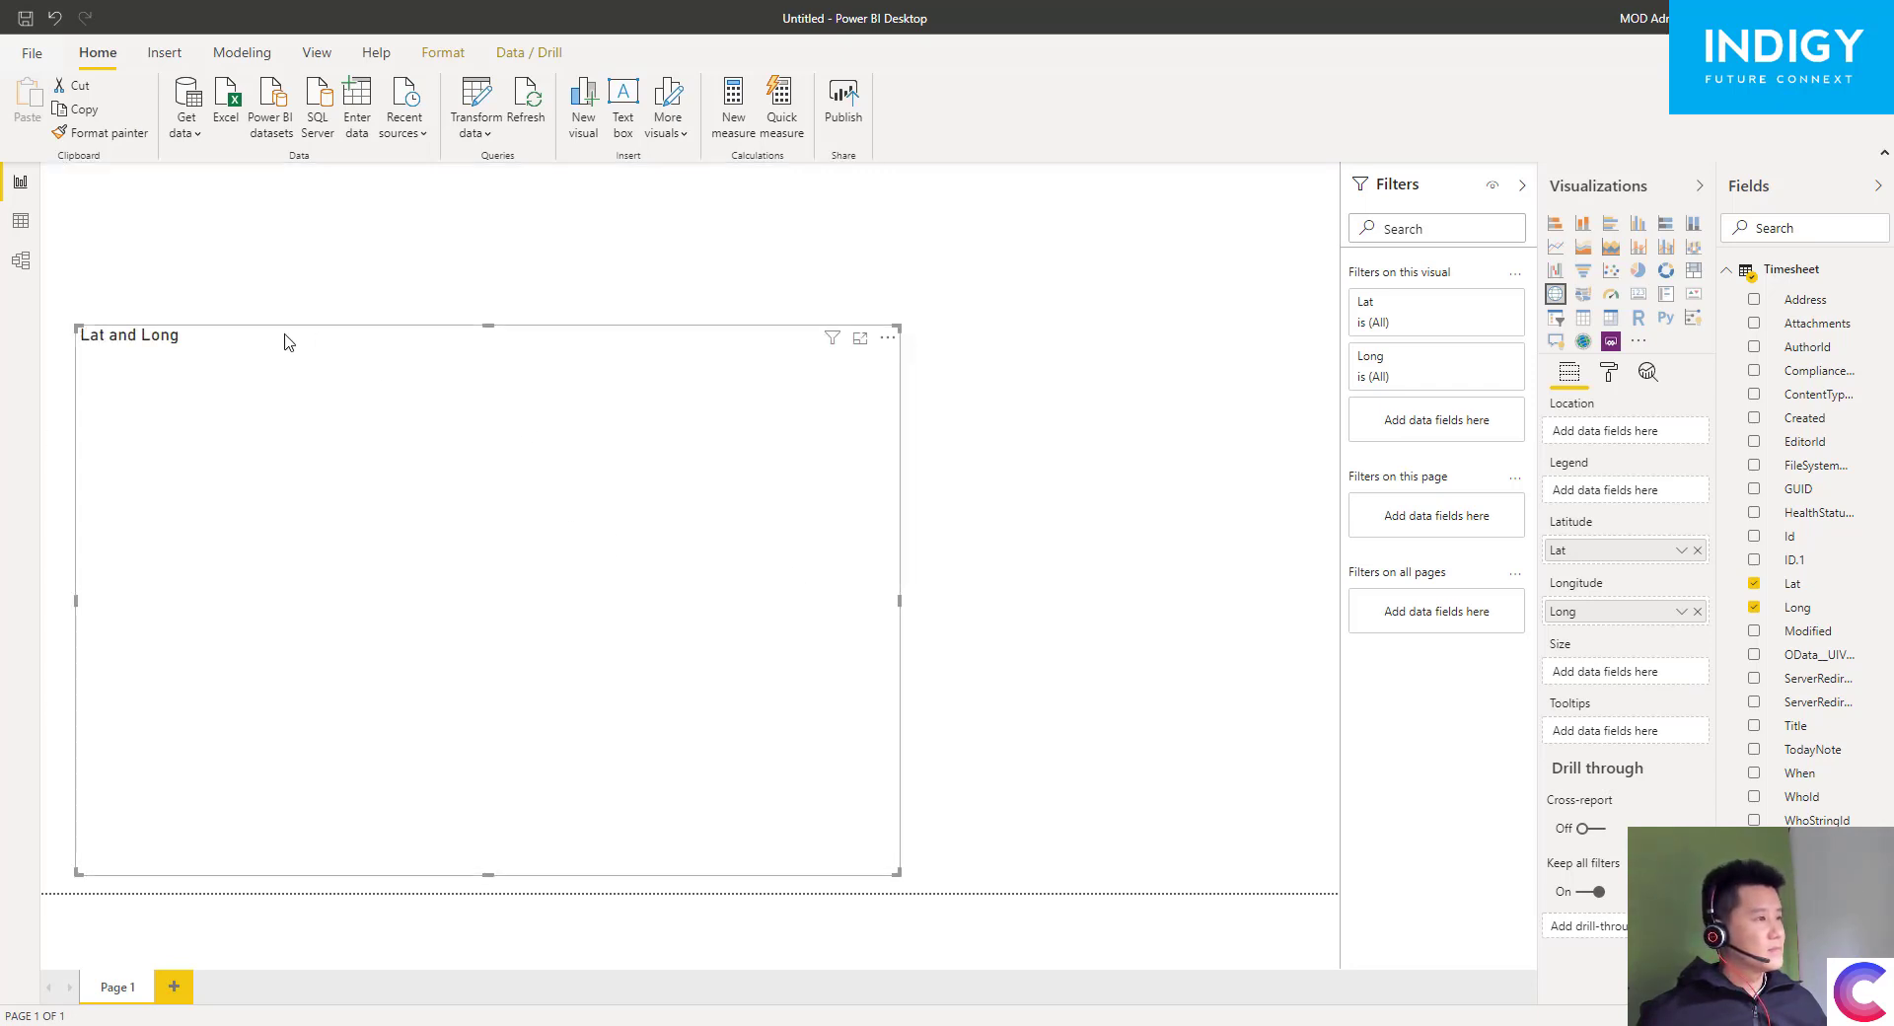
{"action": "left_click_drag", "start_coordinate": [197, 343], "coordinate": [161, 349]}
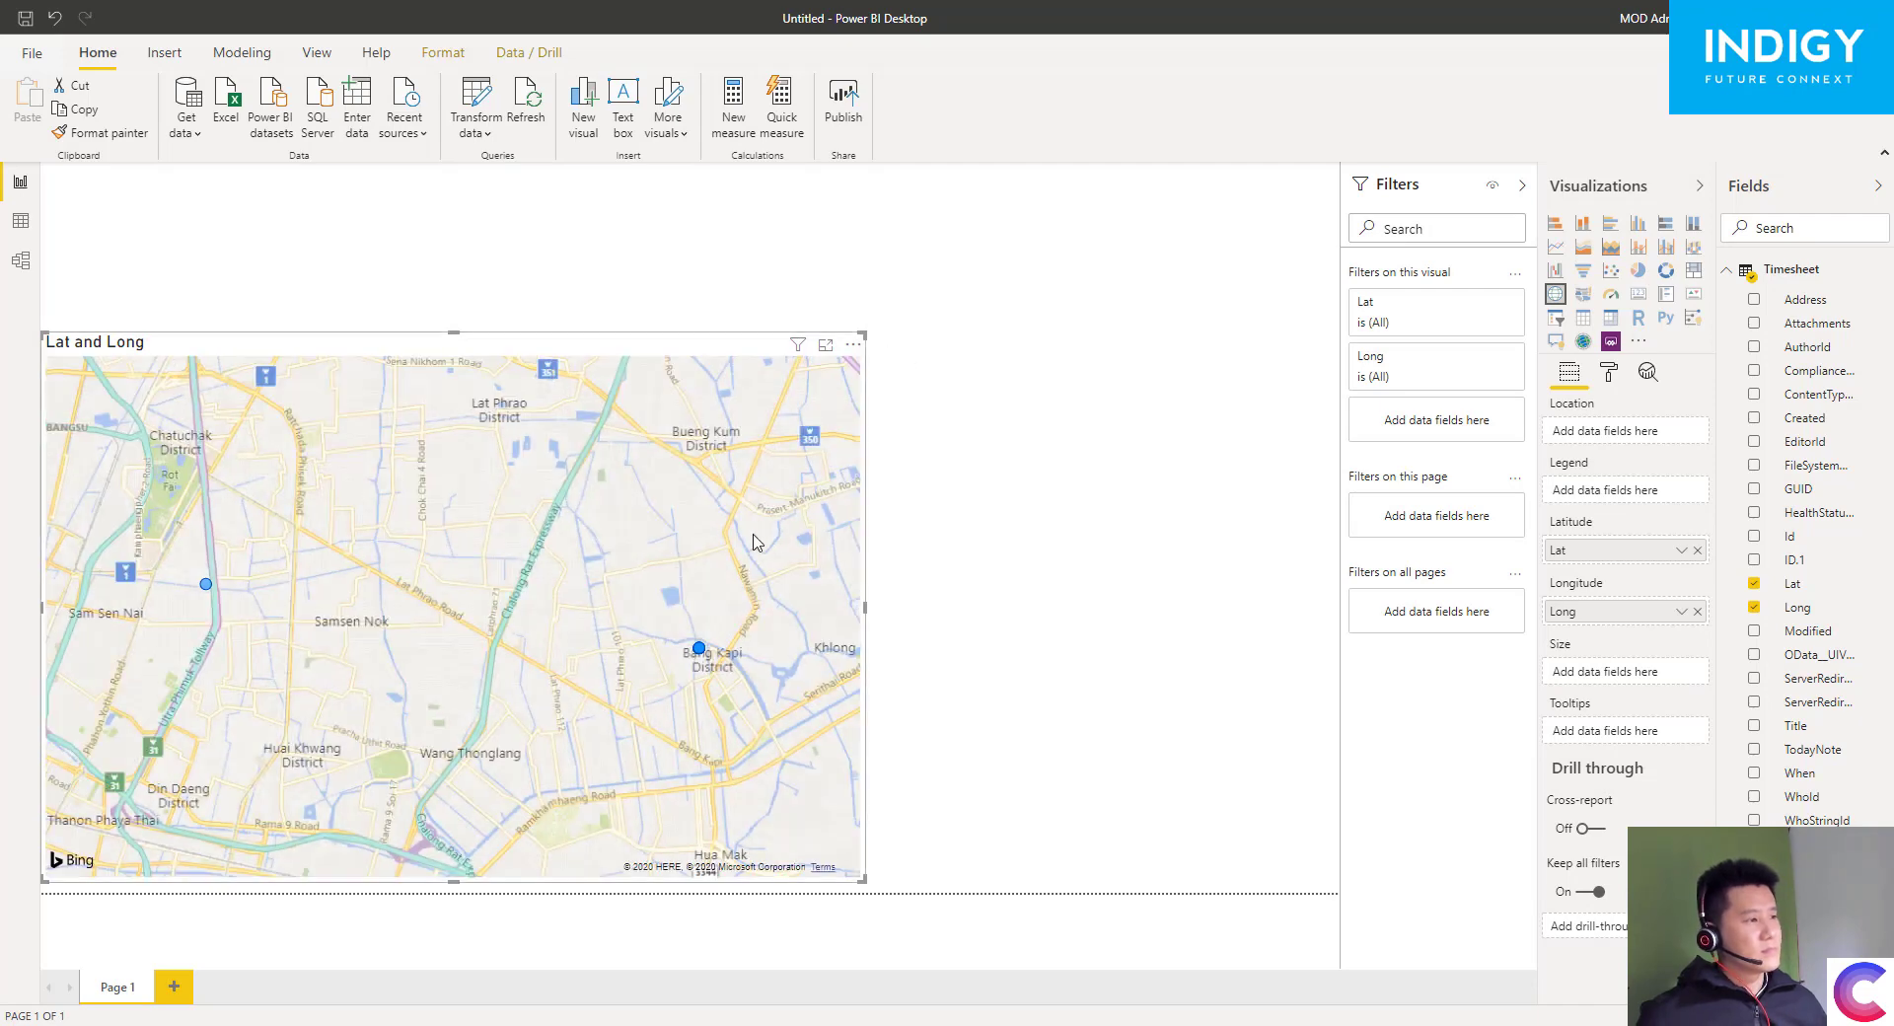
{"action": "scroll", "coordinate": [815, 461], "scroll_direction": "down", "scroll_amount": 2}
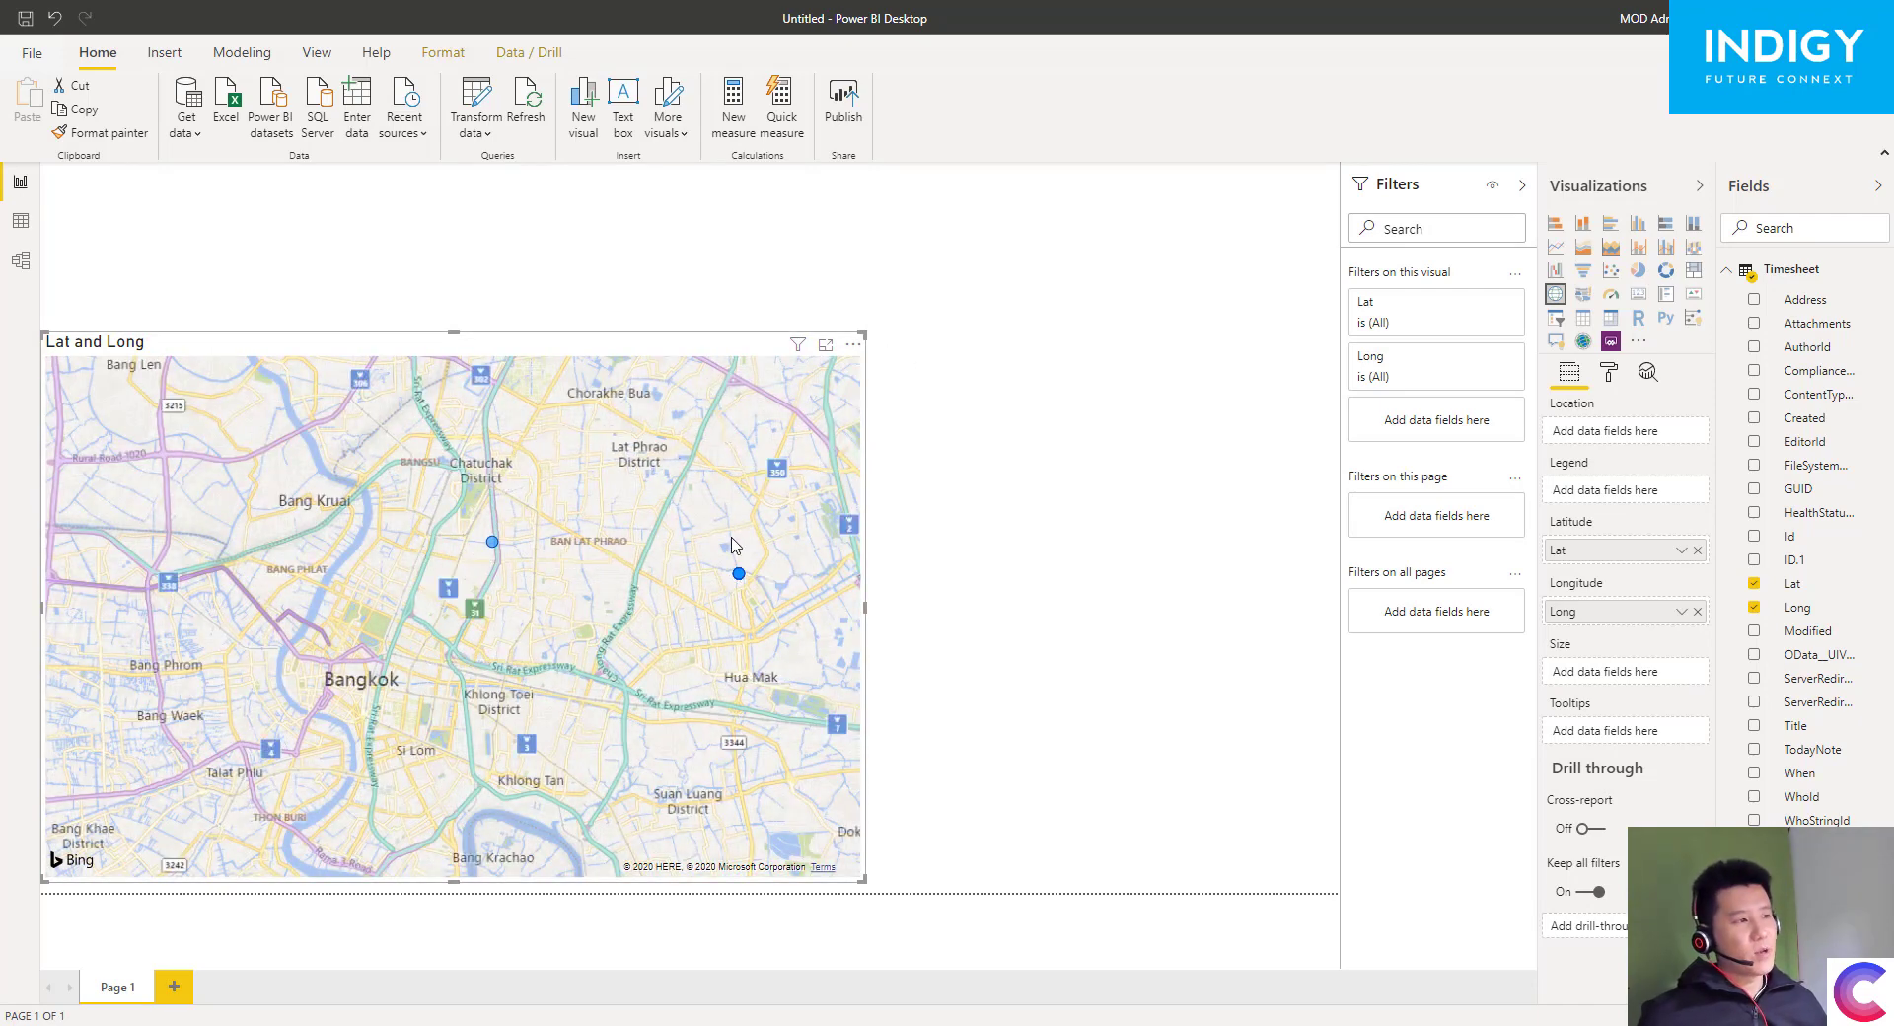
{"action": "scroll", "coordinate": [625, 579], "scroll_direction": "up", "scroll_amount": 2}
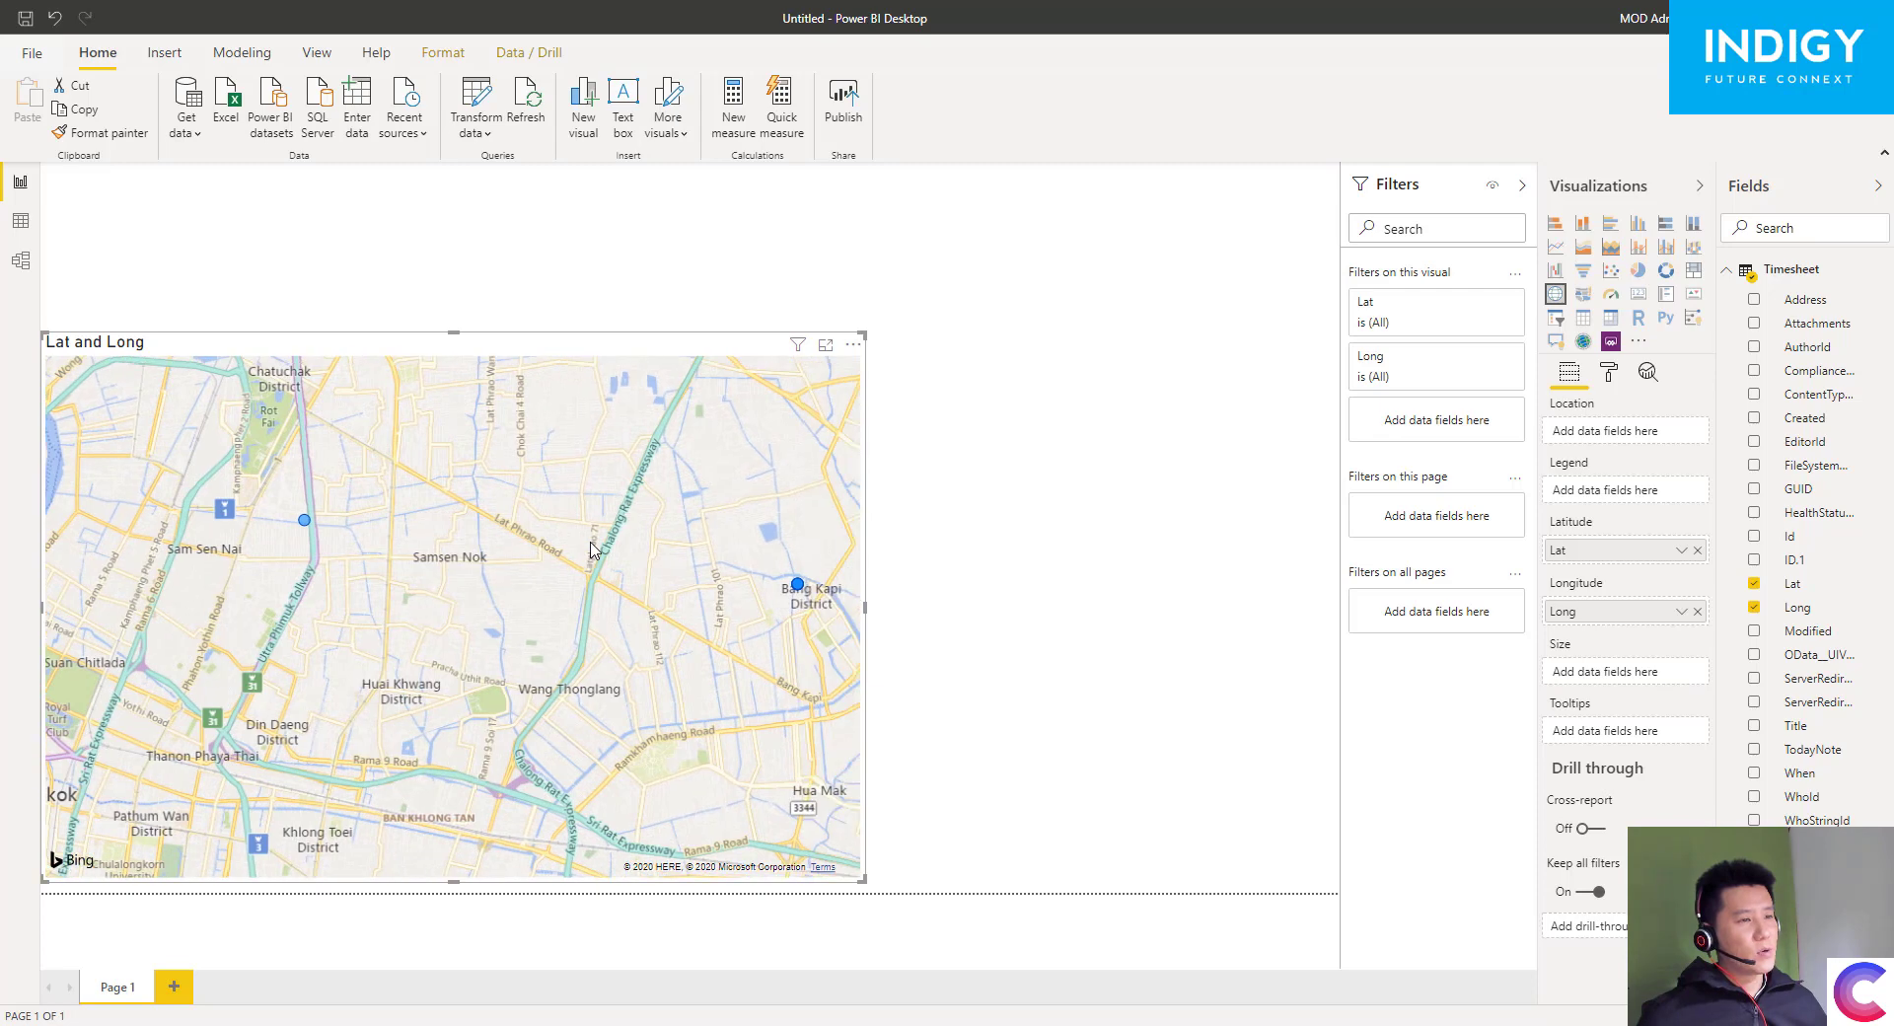
{"action": "left_click", "coordinate": [1080, 298]}
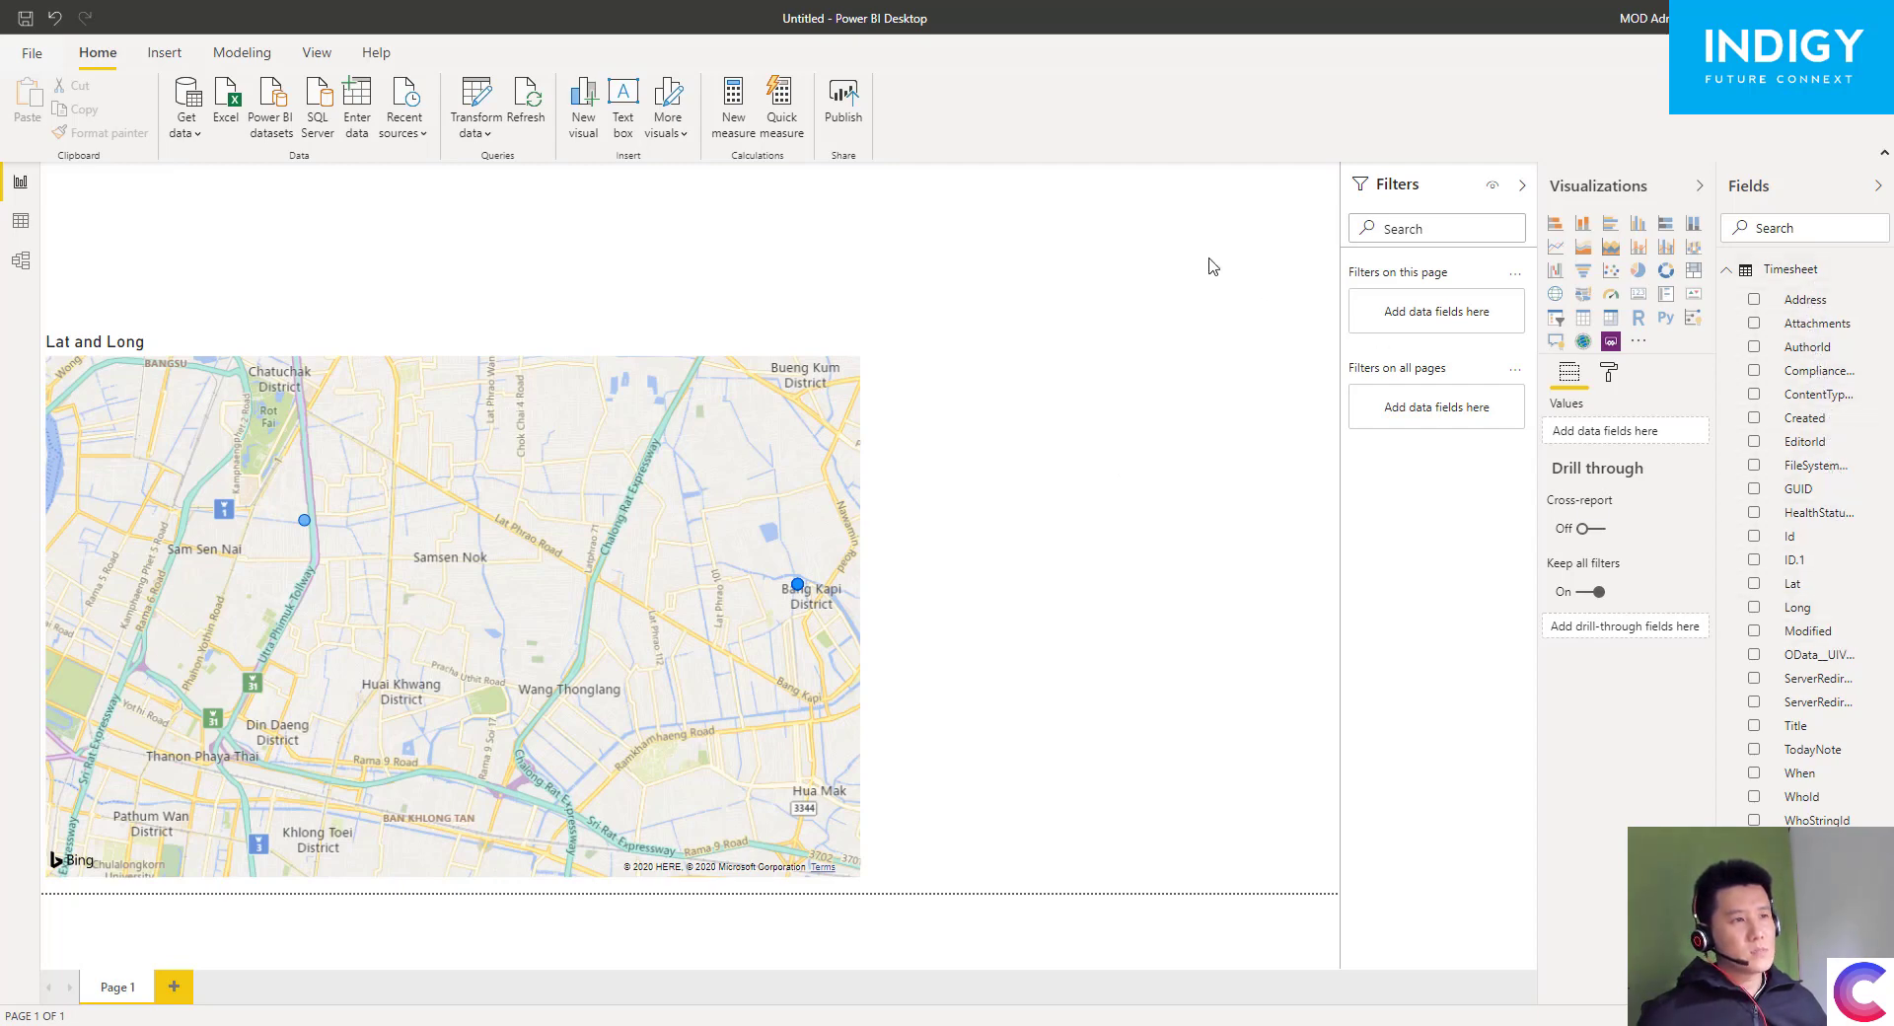
- Add a slicer visual, shrink it and place it in the upper-right corner of the report page
{"action": "left_click", "coordinate": [1556, 318]}
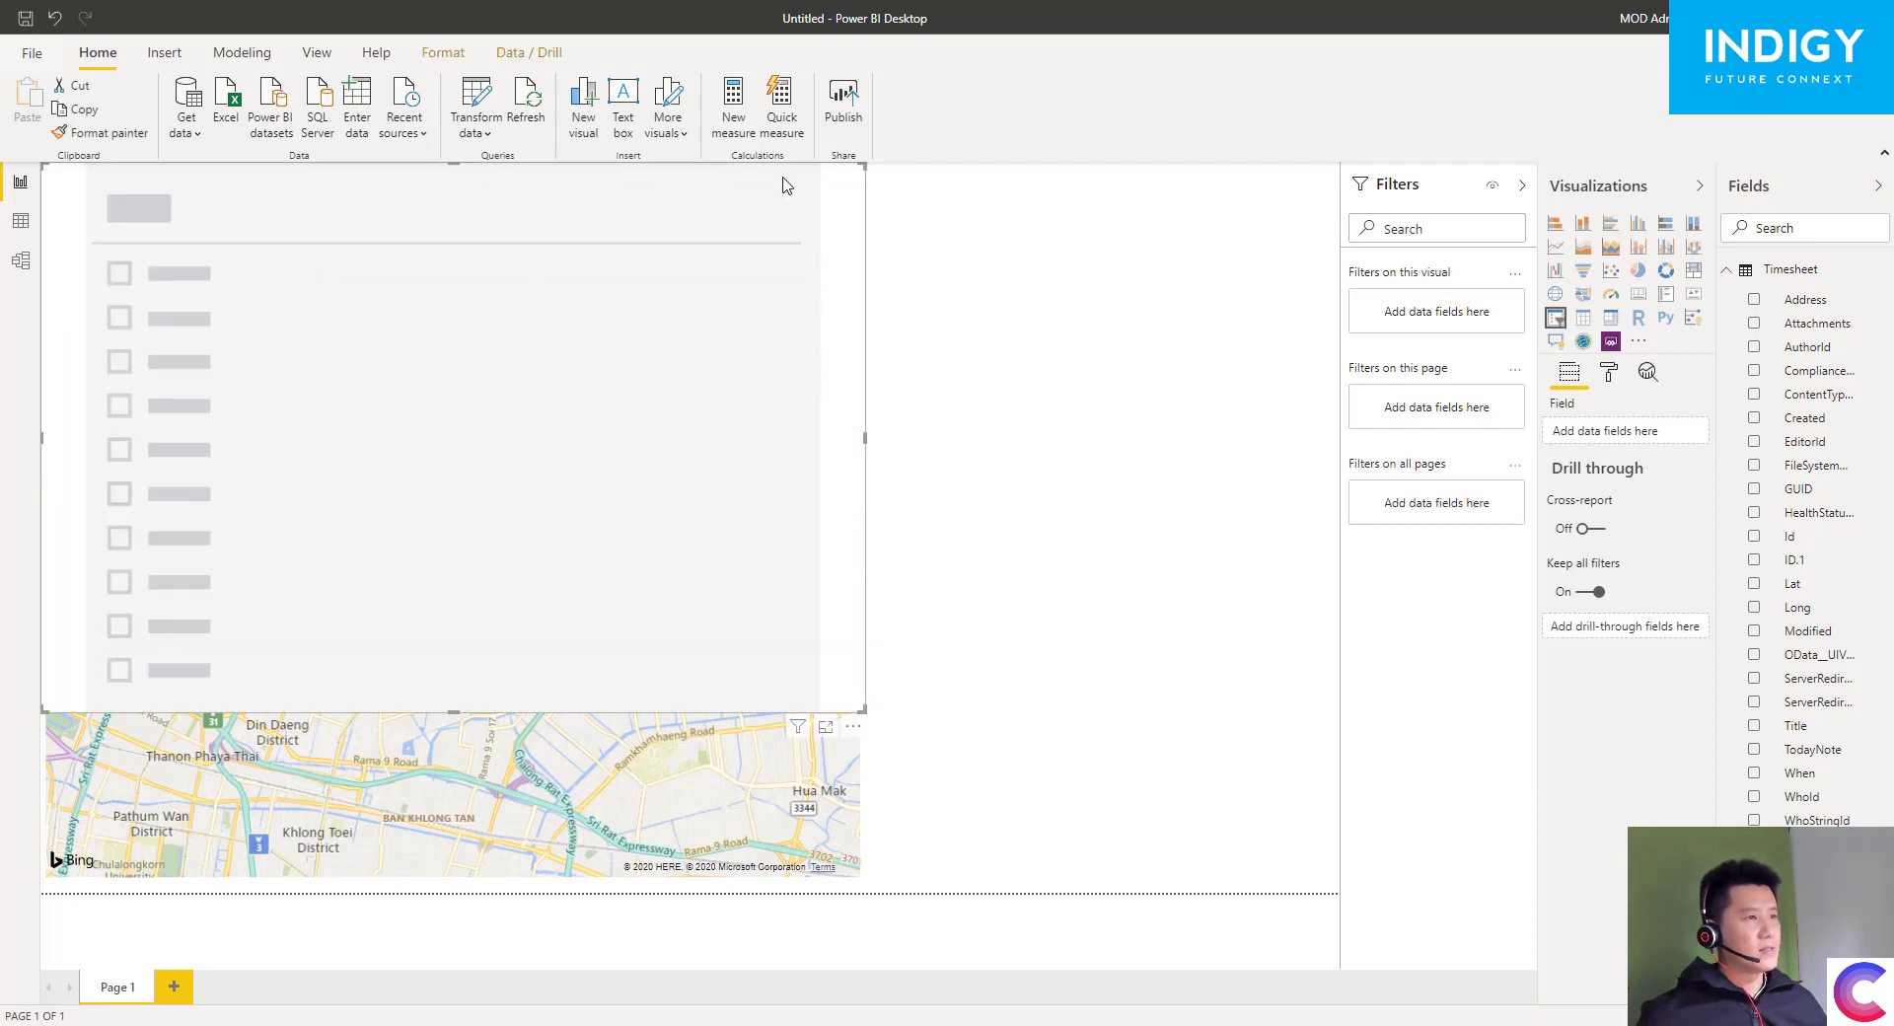
{"action": "left_click_drag", "start_coordinate": [786, 185], "coordinate": [1259, 188]}
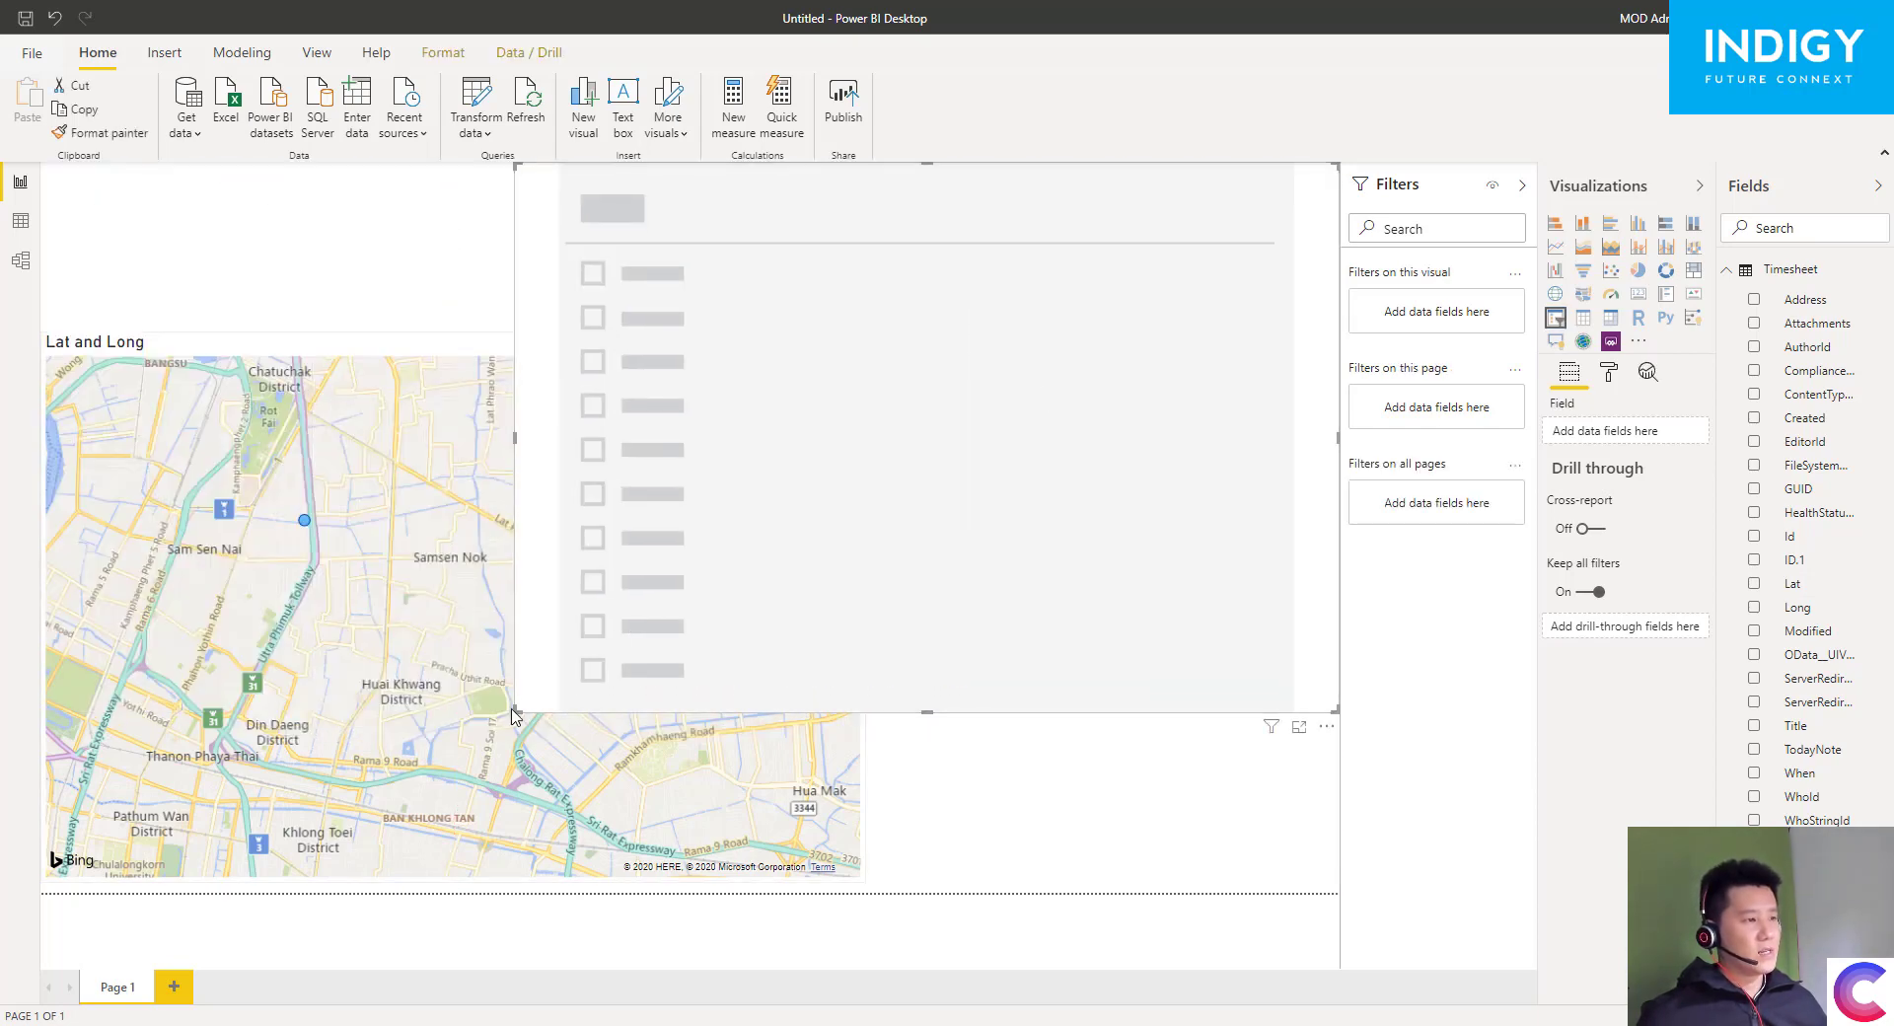
{"action": "left_click_drag", "start_coordinate": [514, 721], "coordinate": [998, 338]}
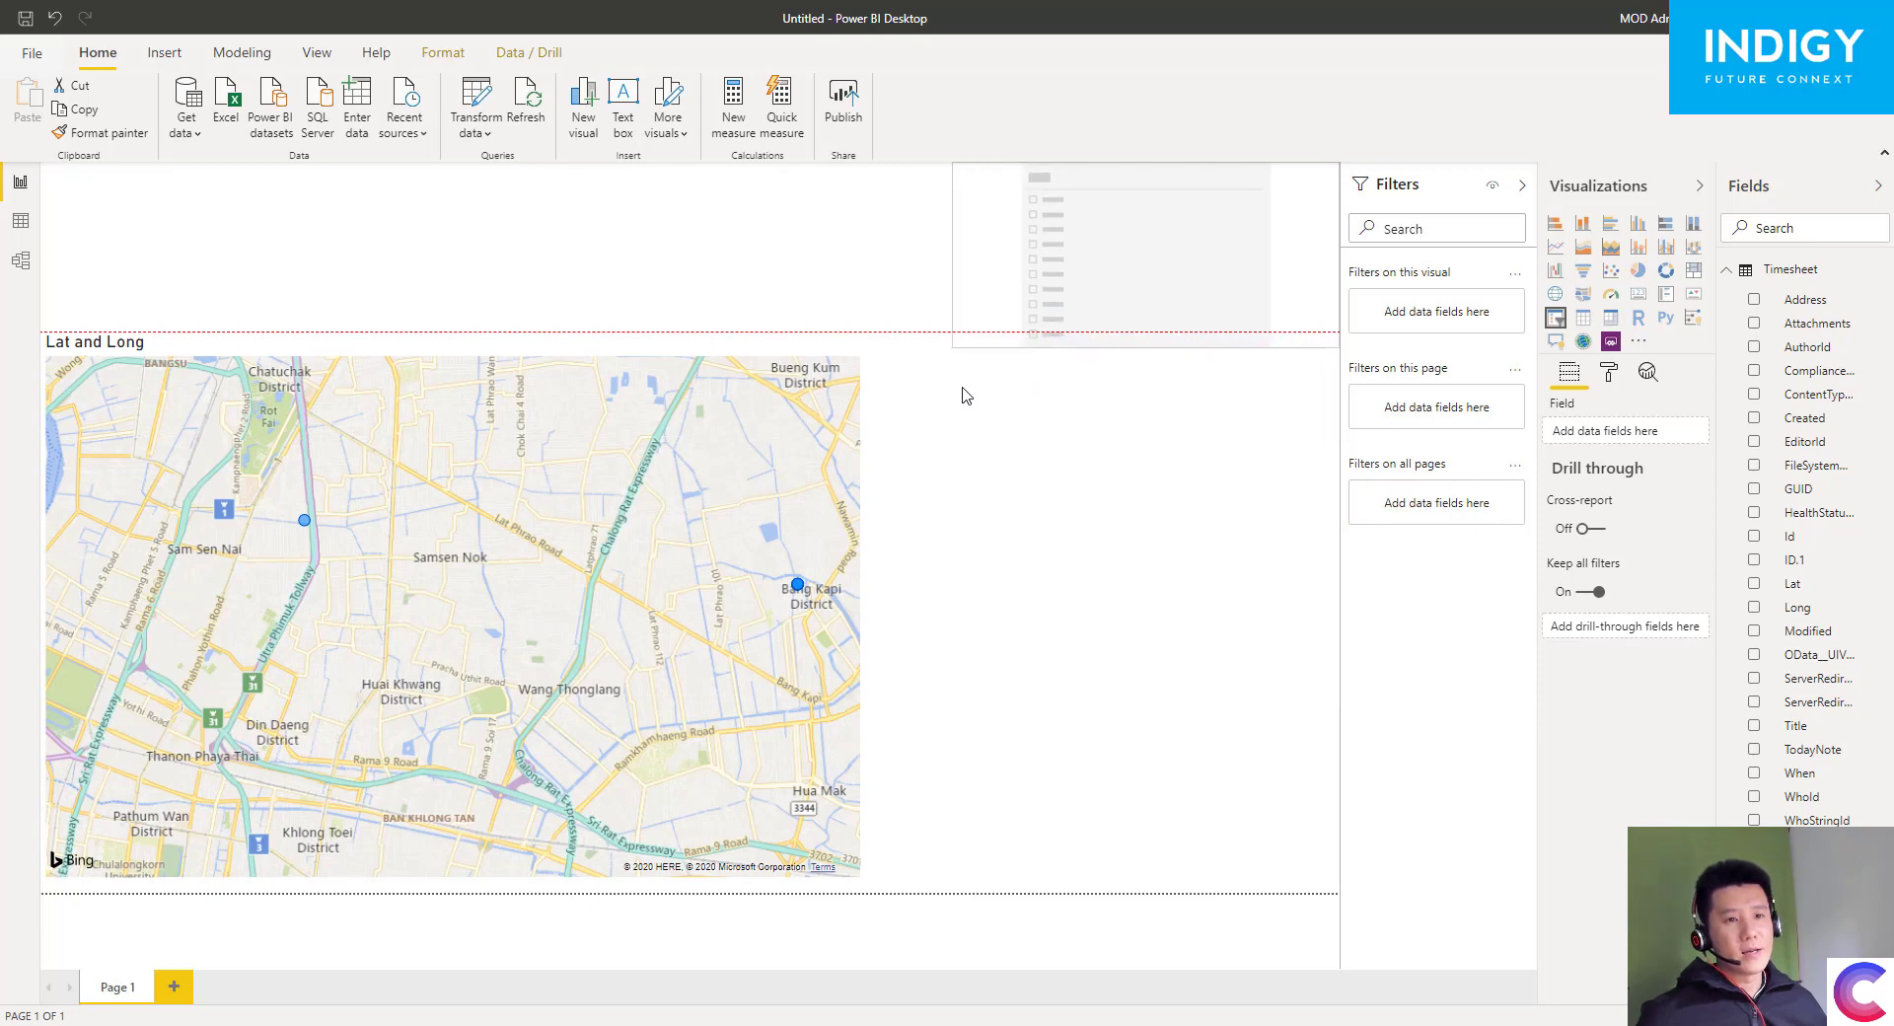
{"action": "left_click", "coordinate": [1326, 394]}
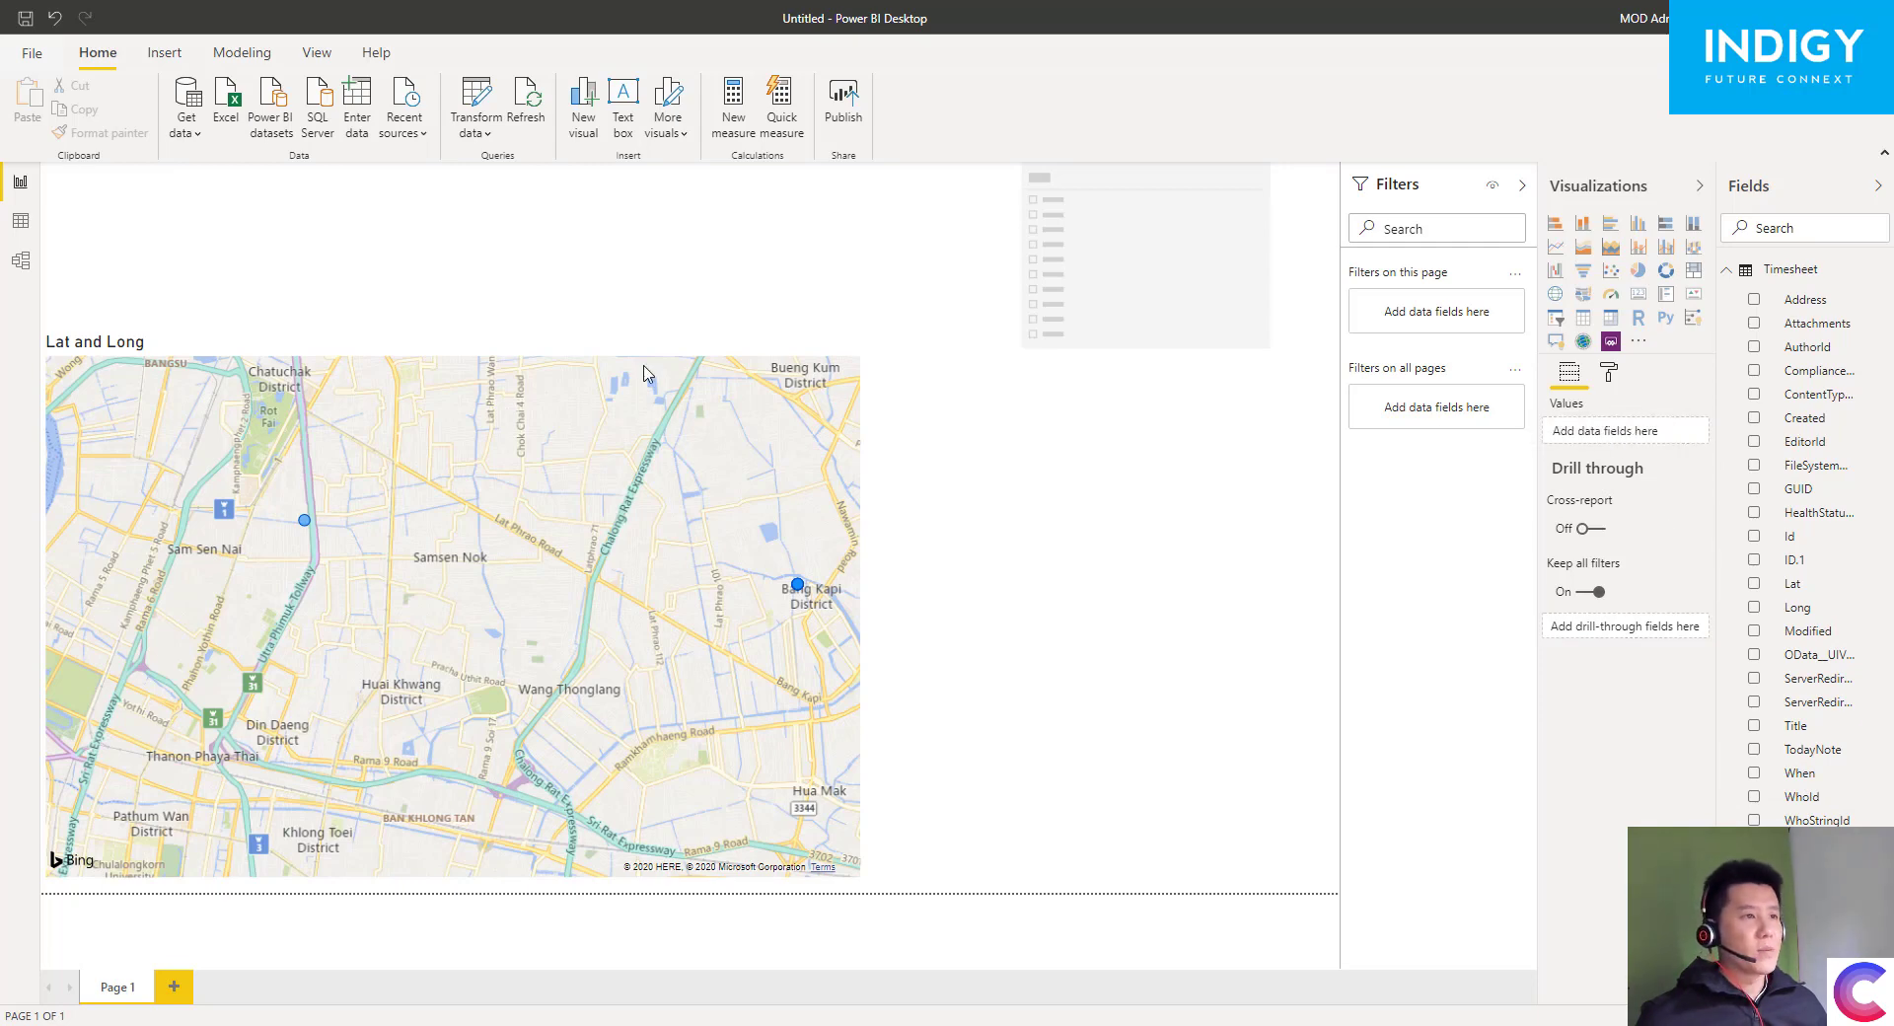
- Delete the stray When table, assign the When field to the slicer and make the slicer slightly taller
{"action": "left_click_drag", "start_coordinate": [646, 373], "coordinate": [1223, 363]}
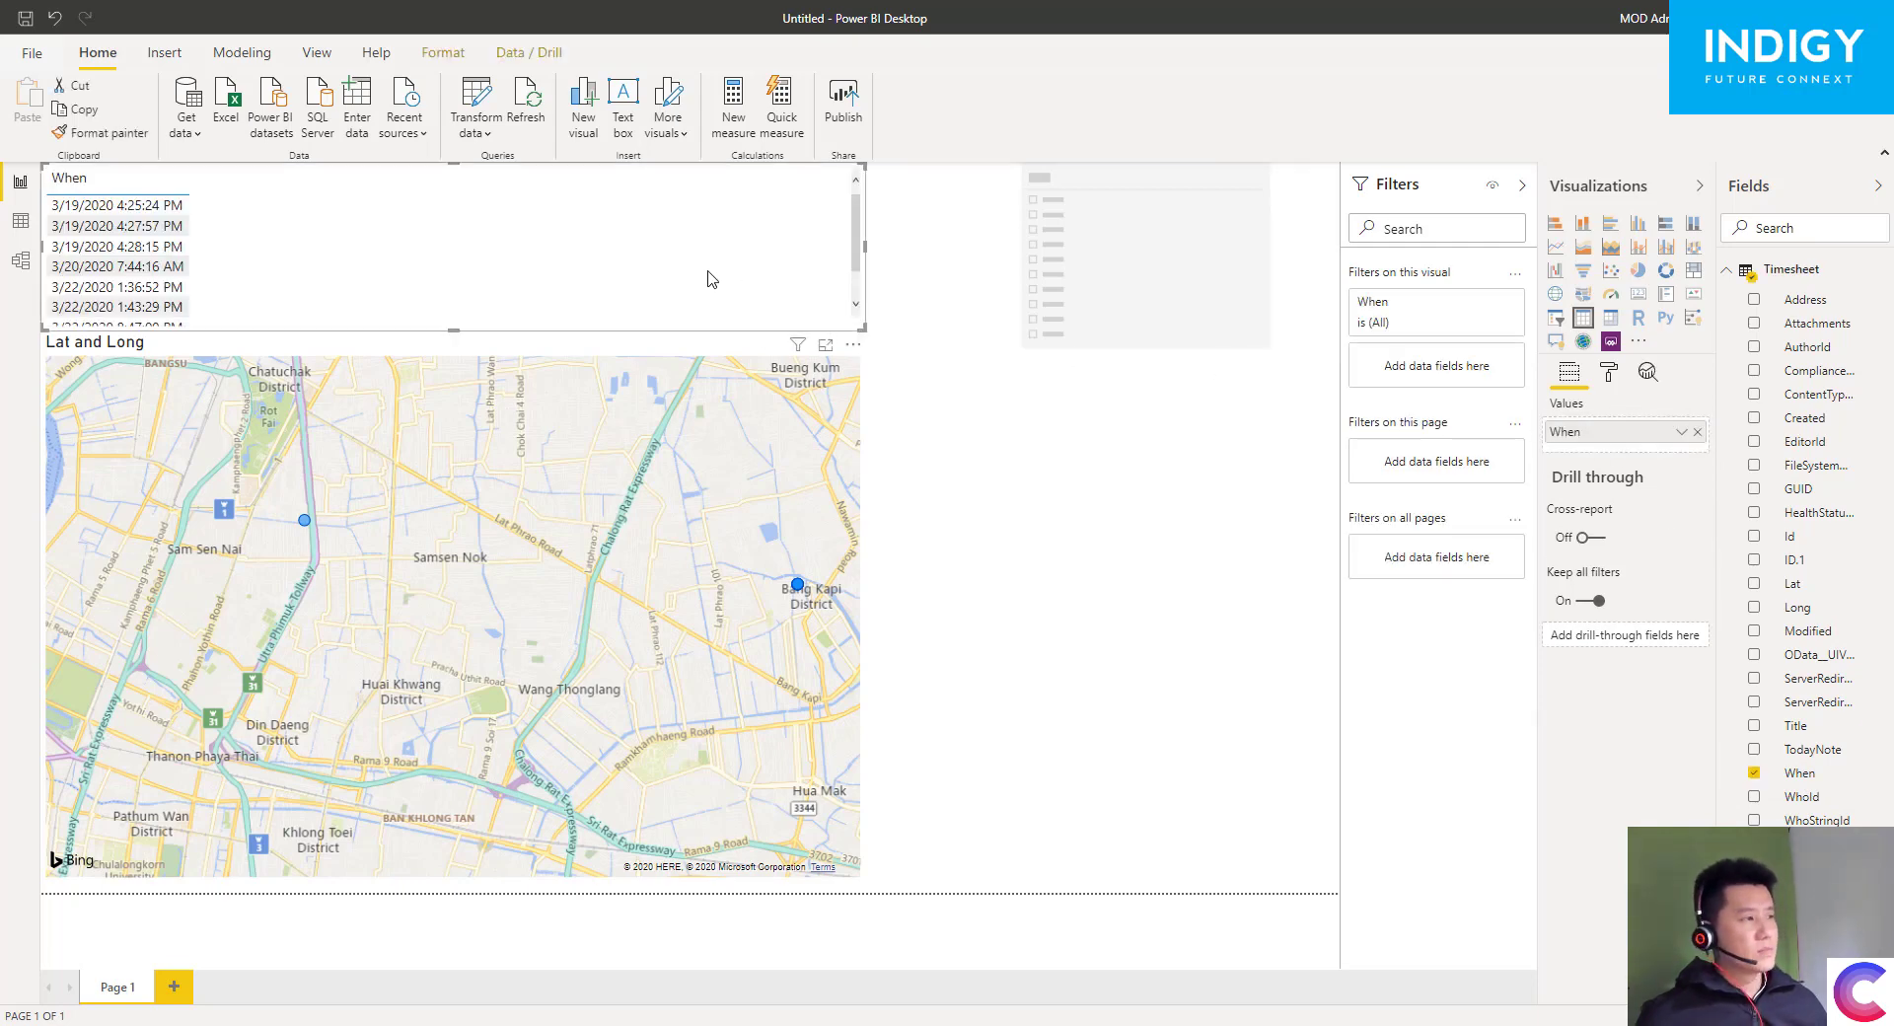
{"action": "key", "text": "Delete"}
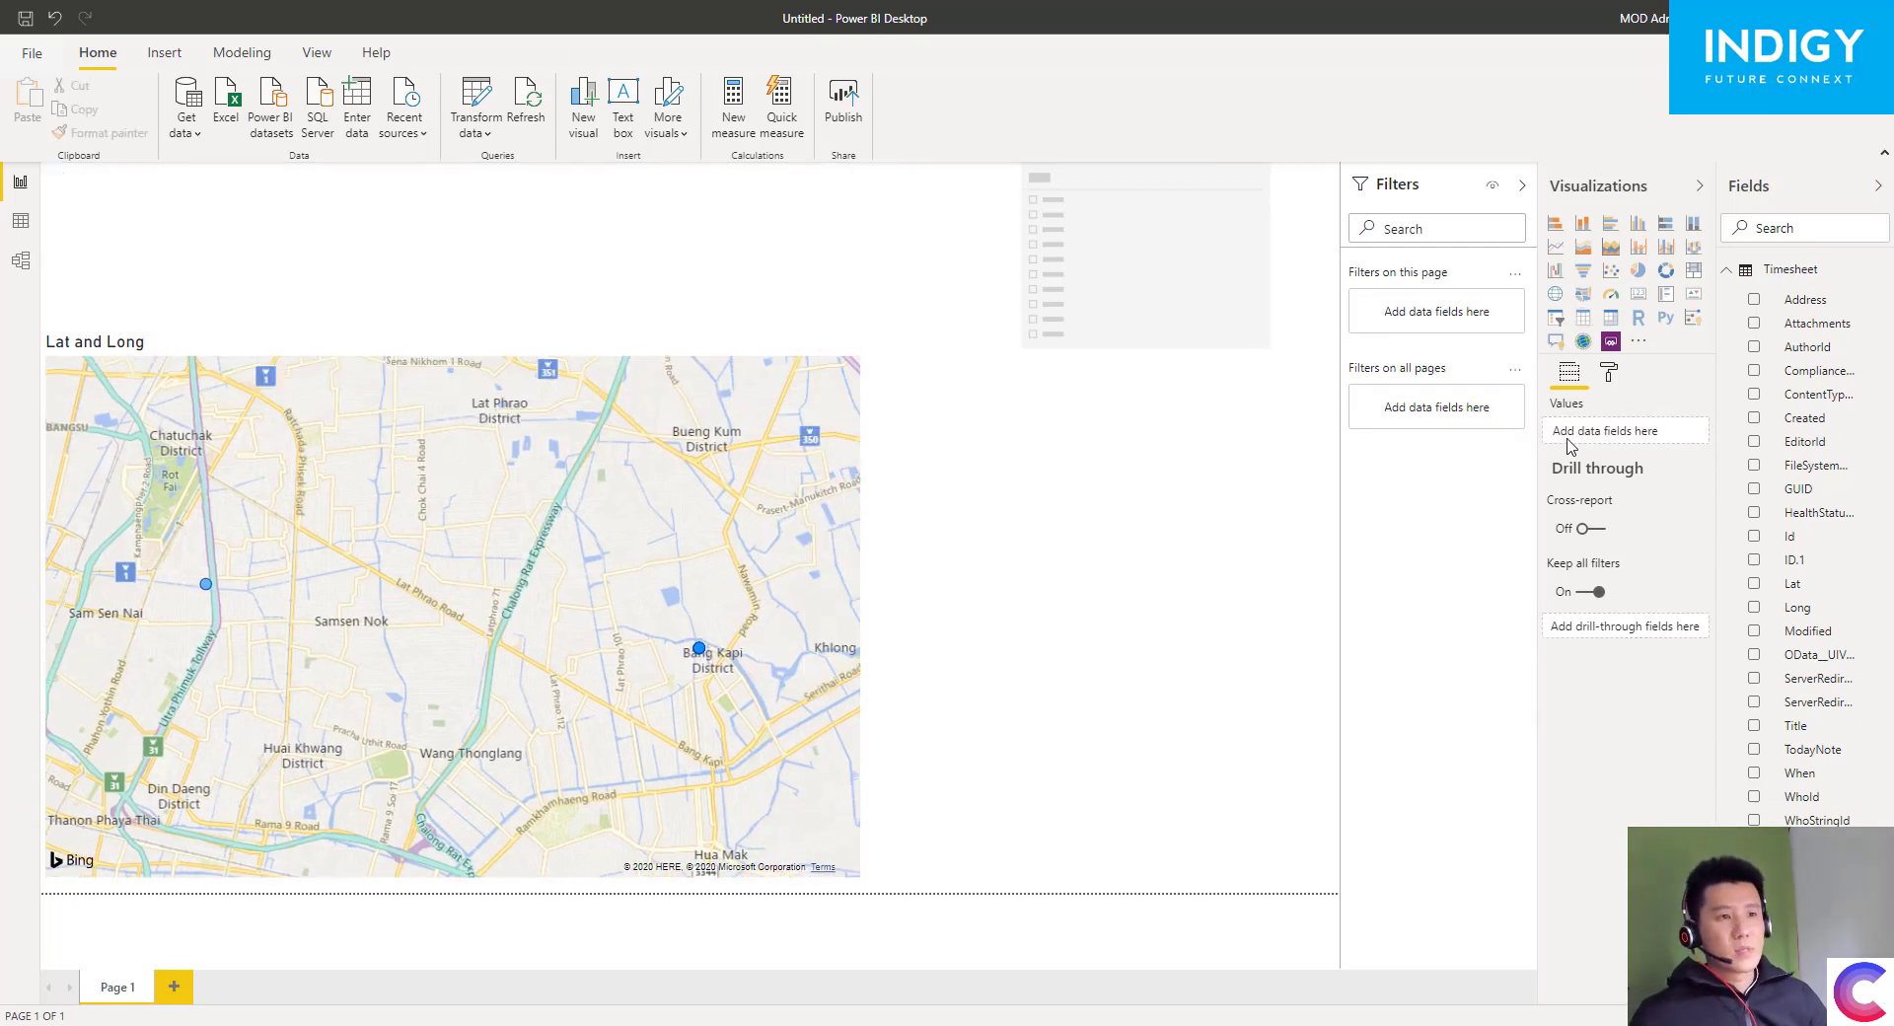
{"action": "left_click", "coordinate": [1234, 245]}
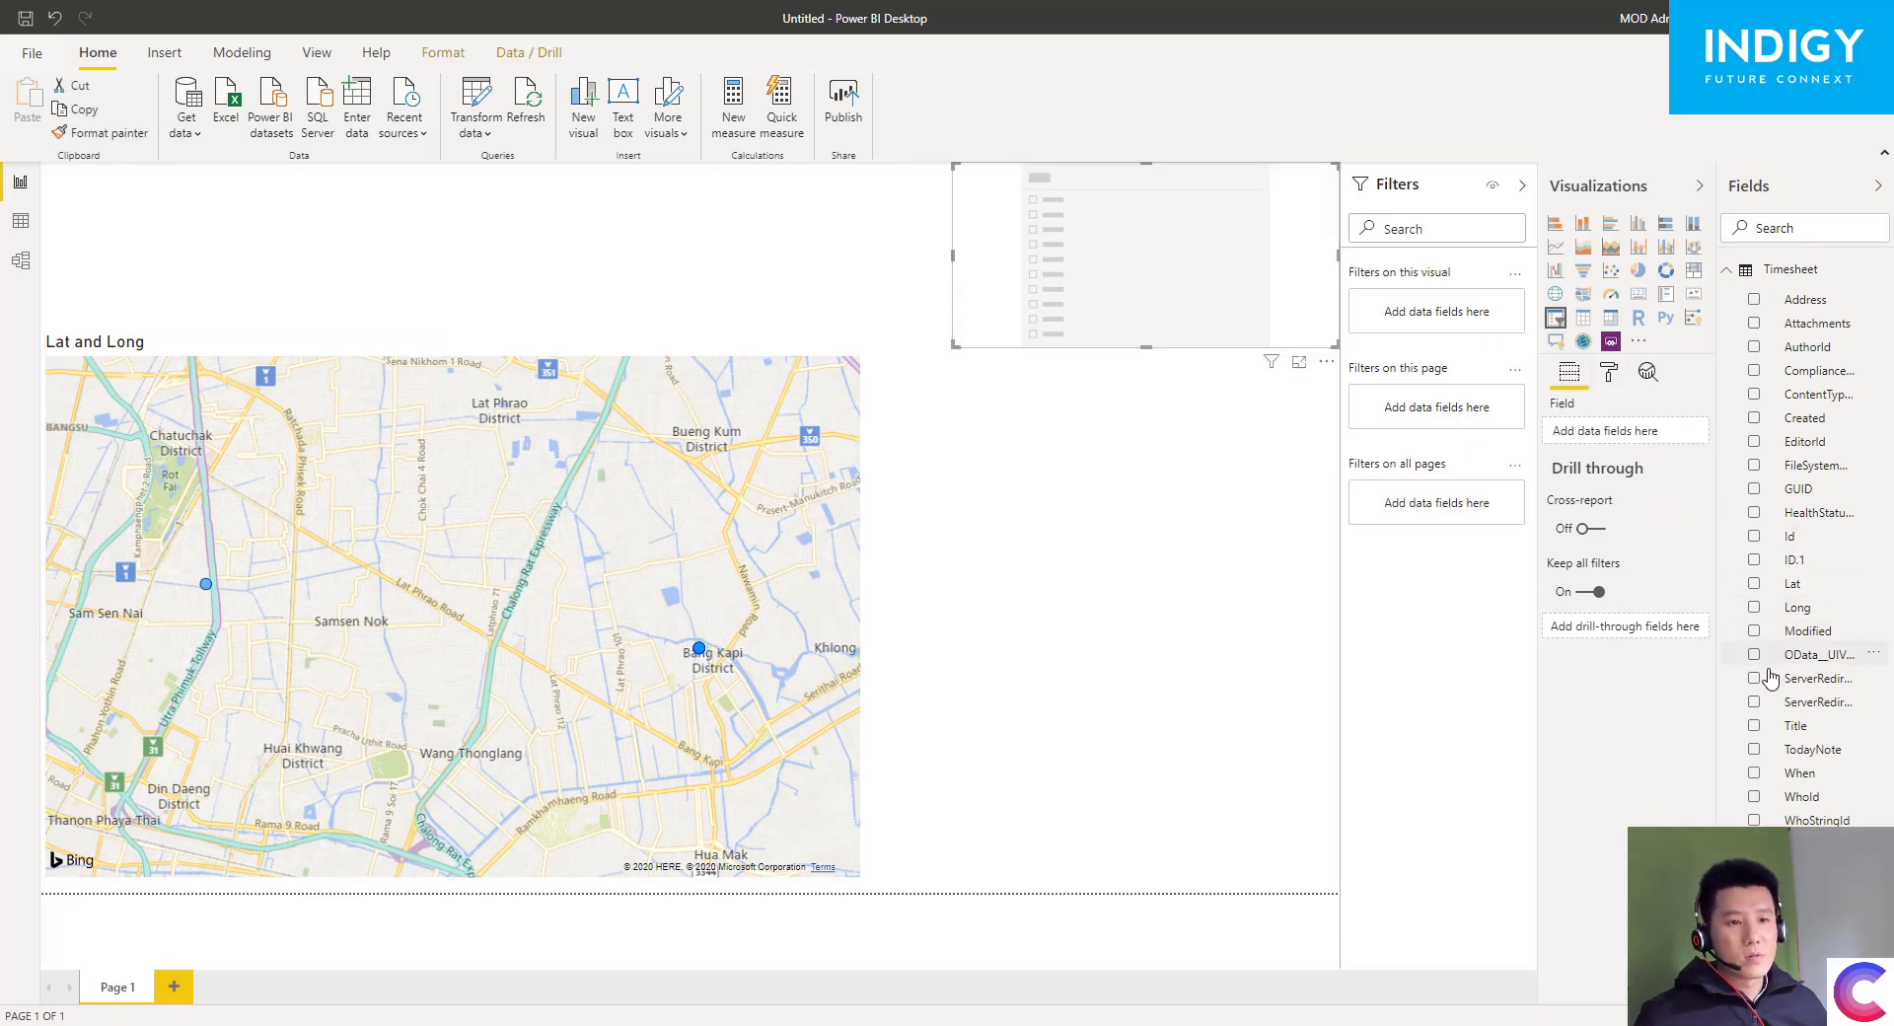
{"action": "left_click", "coordinate": [1755, 774]}
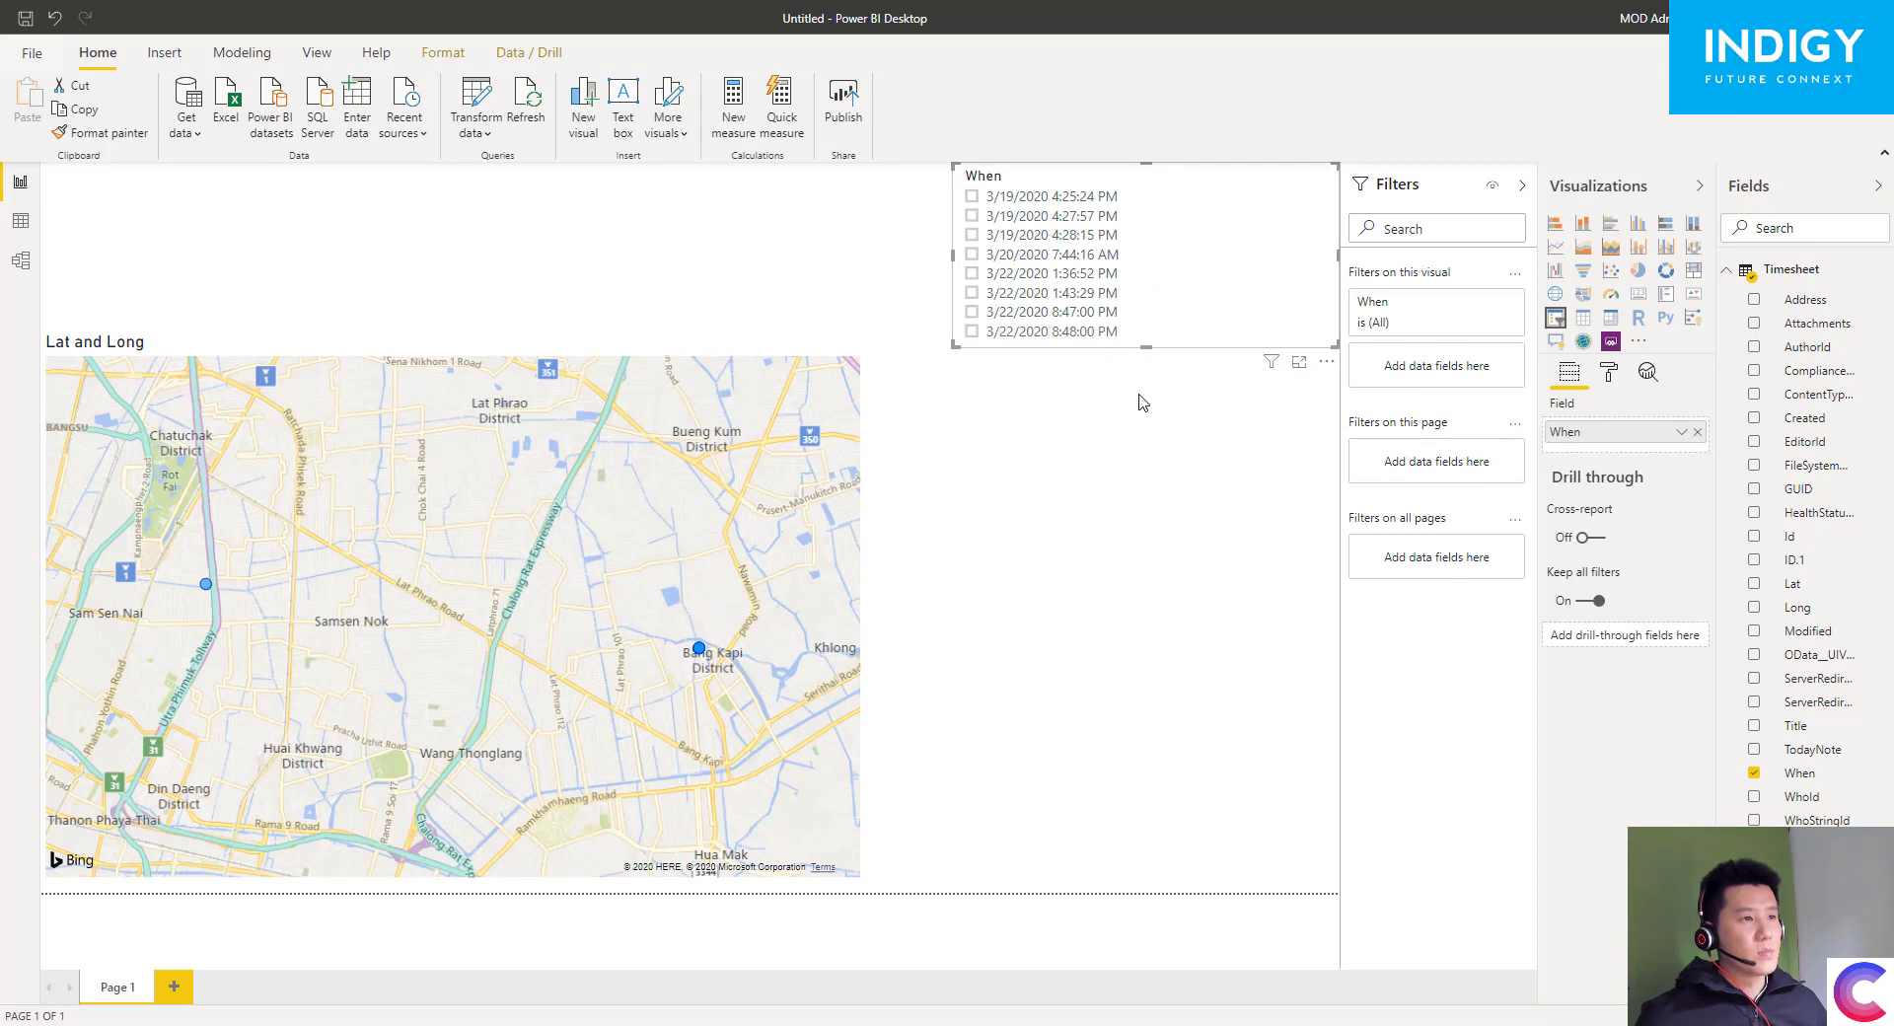
{"action": "left_click_drag", "start_coordinate": [1145, 348], "coordinate": [1233, 354]}
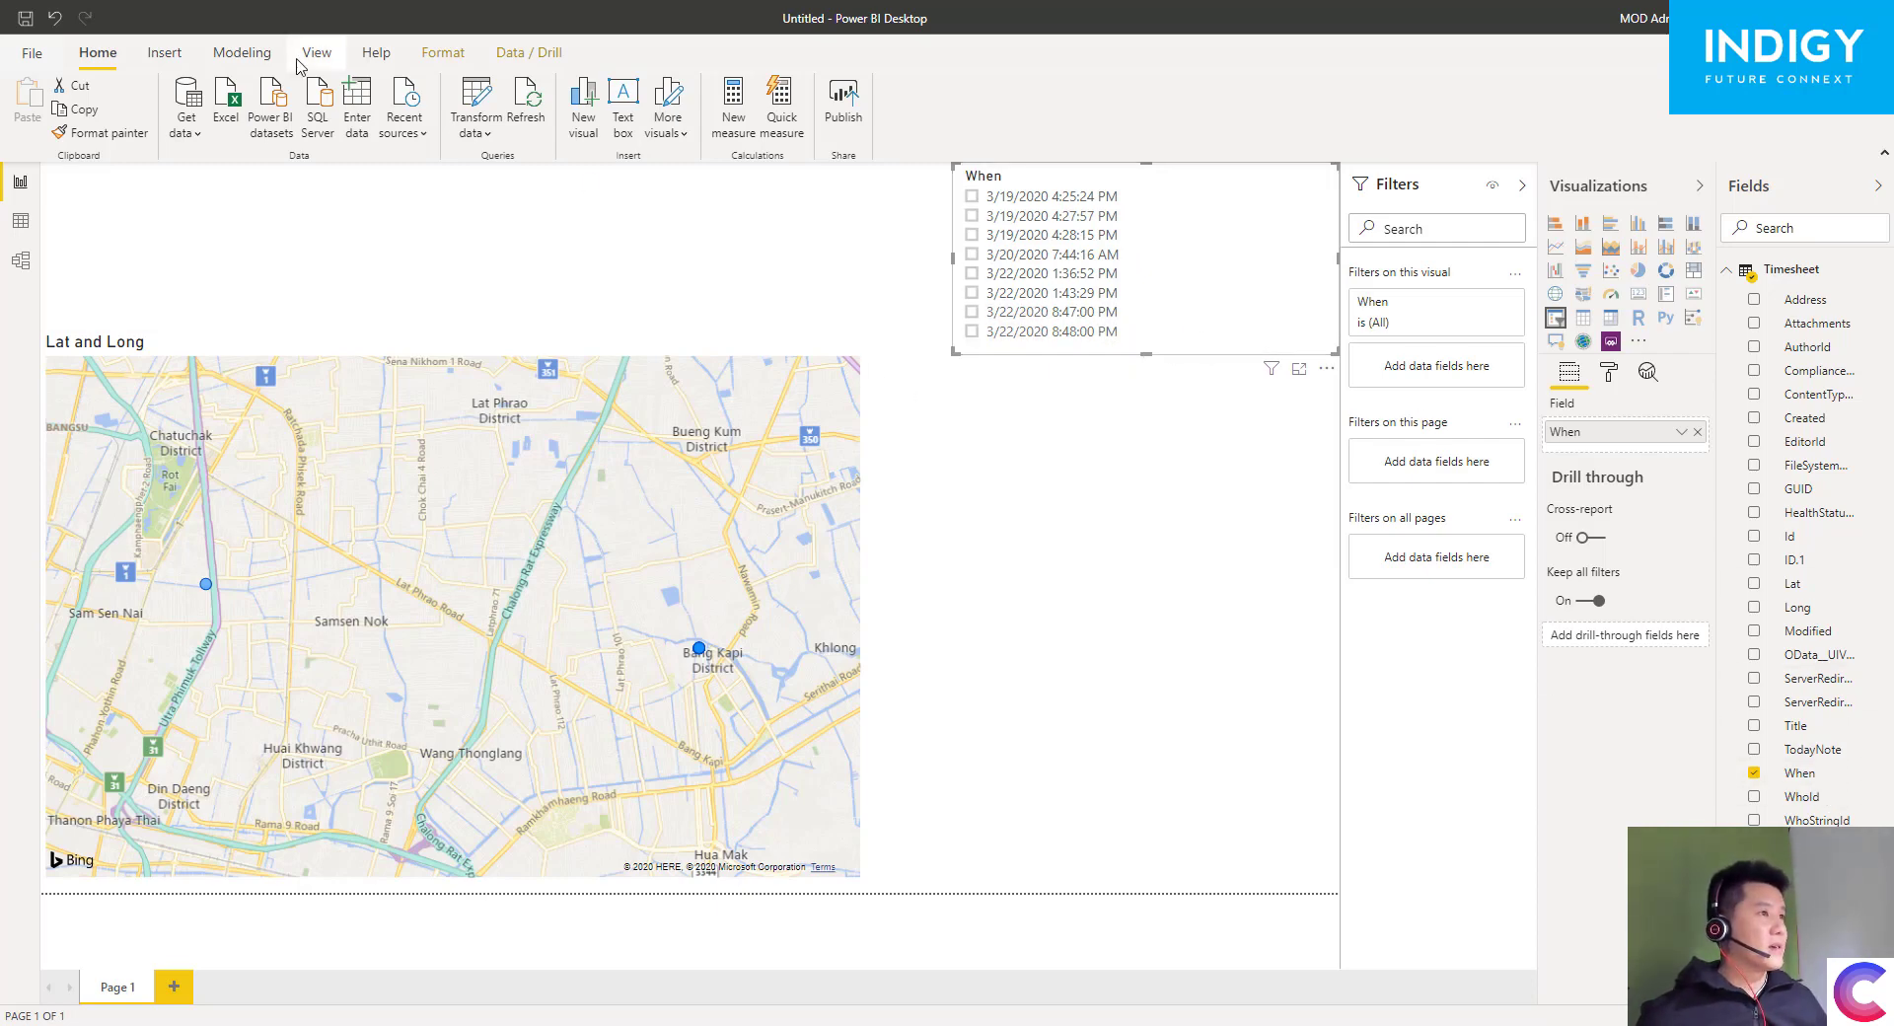
- Open the Timesheet query in the Power Query Editor to transform its data
{"action": "left_click", "coordinate": [431, 59]}
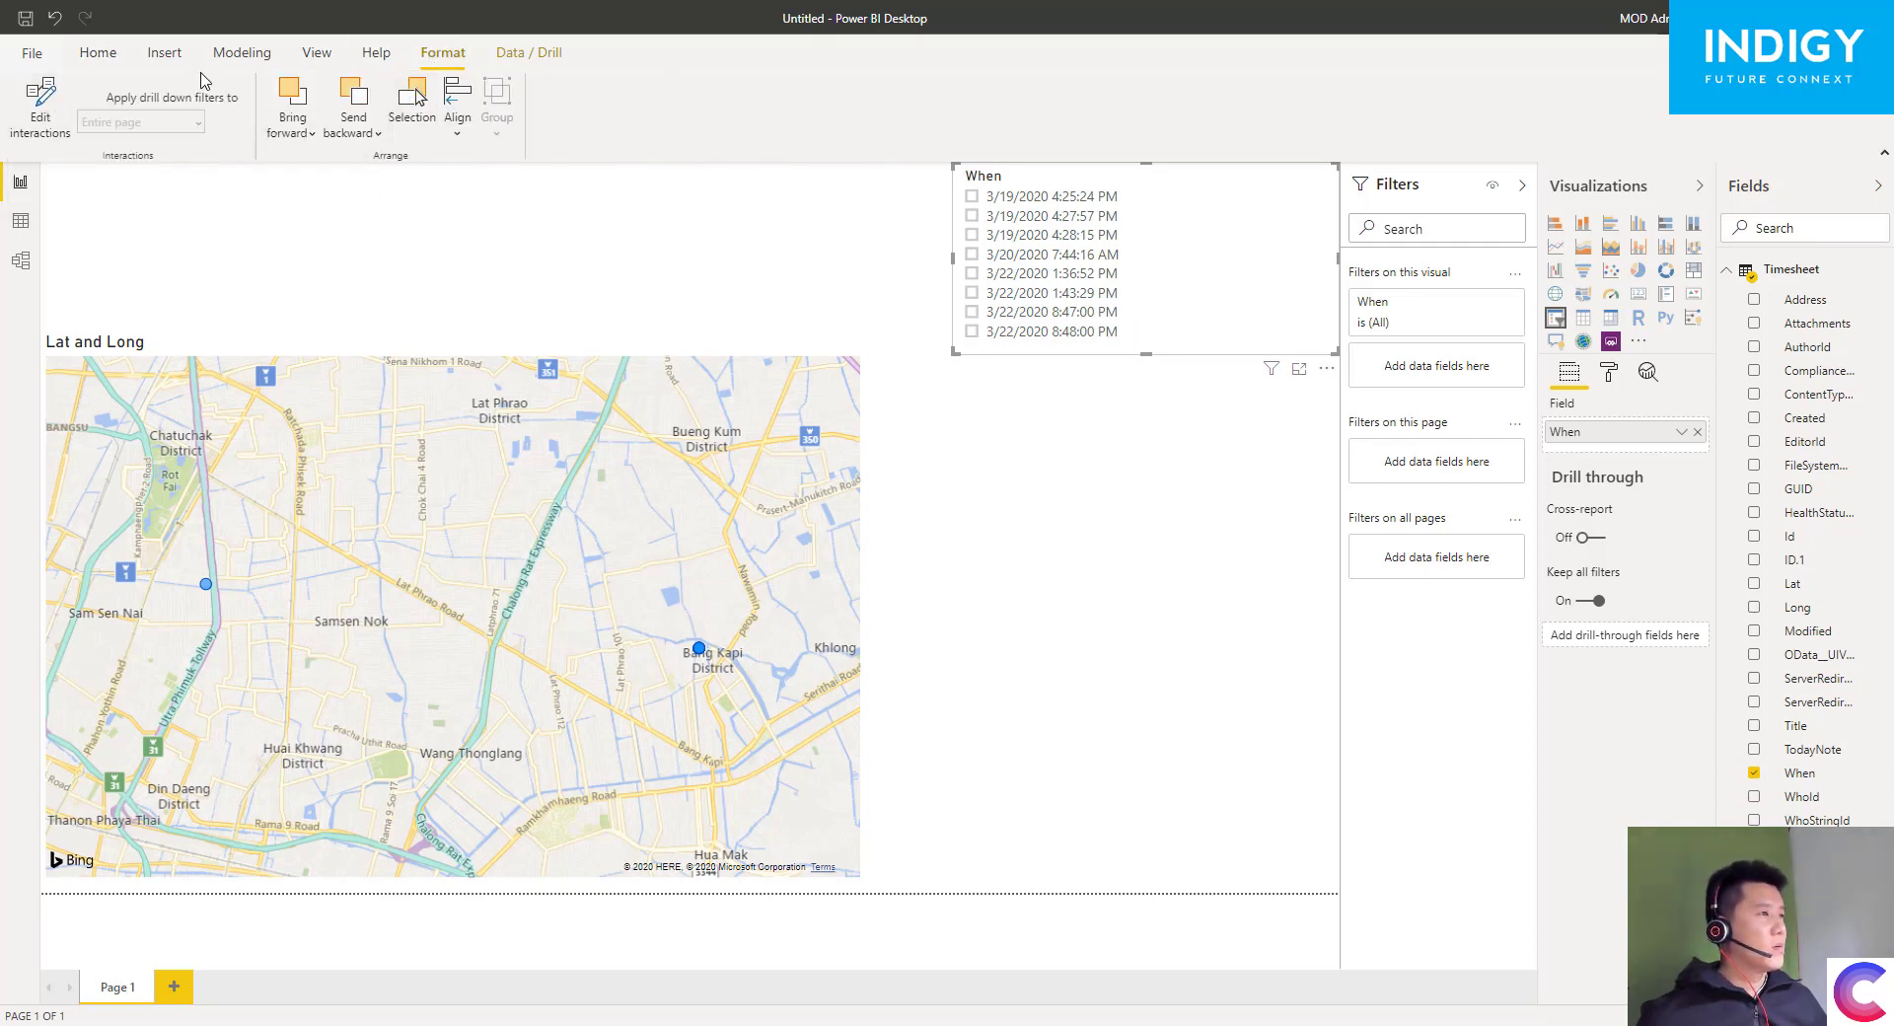
{"action": "left_click", "coordinate": [257, 56]}
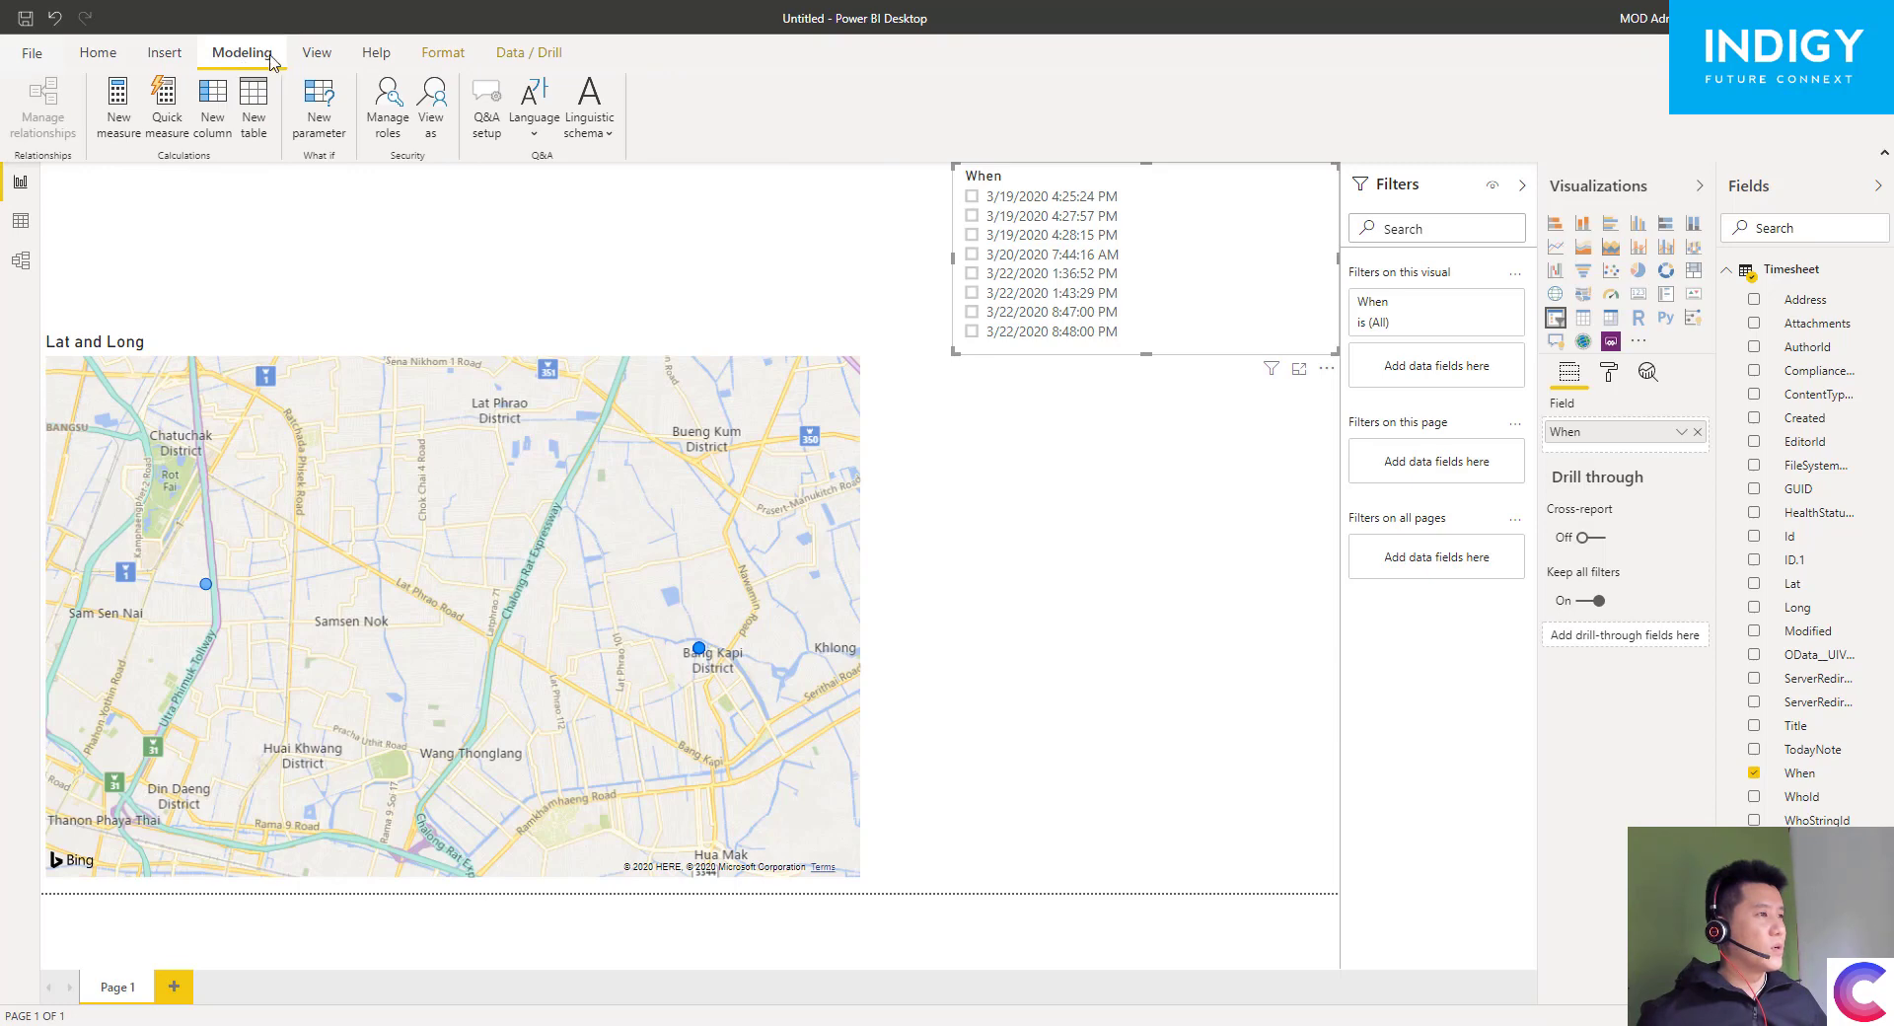
{"action": "left_click", "coordinate": [98, 54]}
{"action": "left_click", "coordinate": [477, 129]}
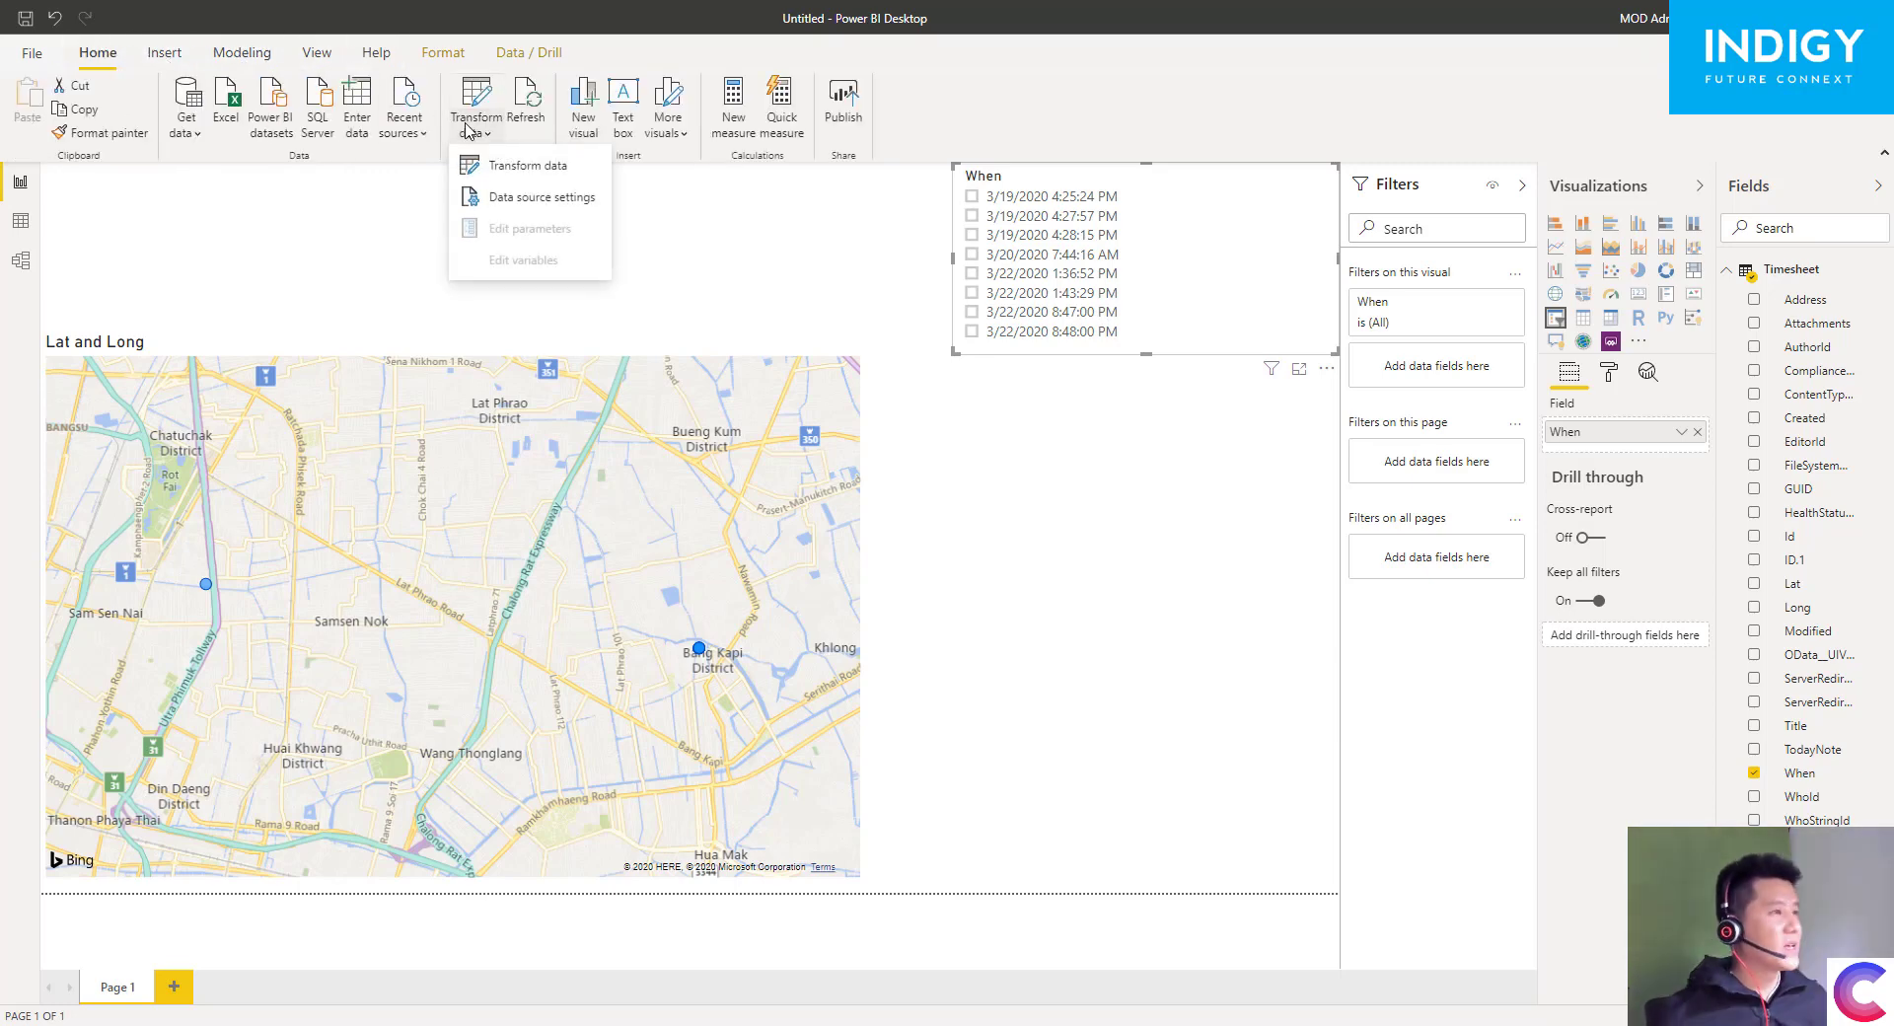
{"action": "left_click", "coordinate": [548, 170]}
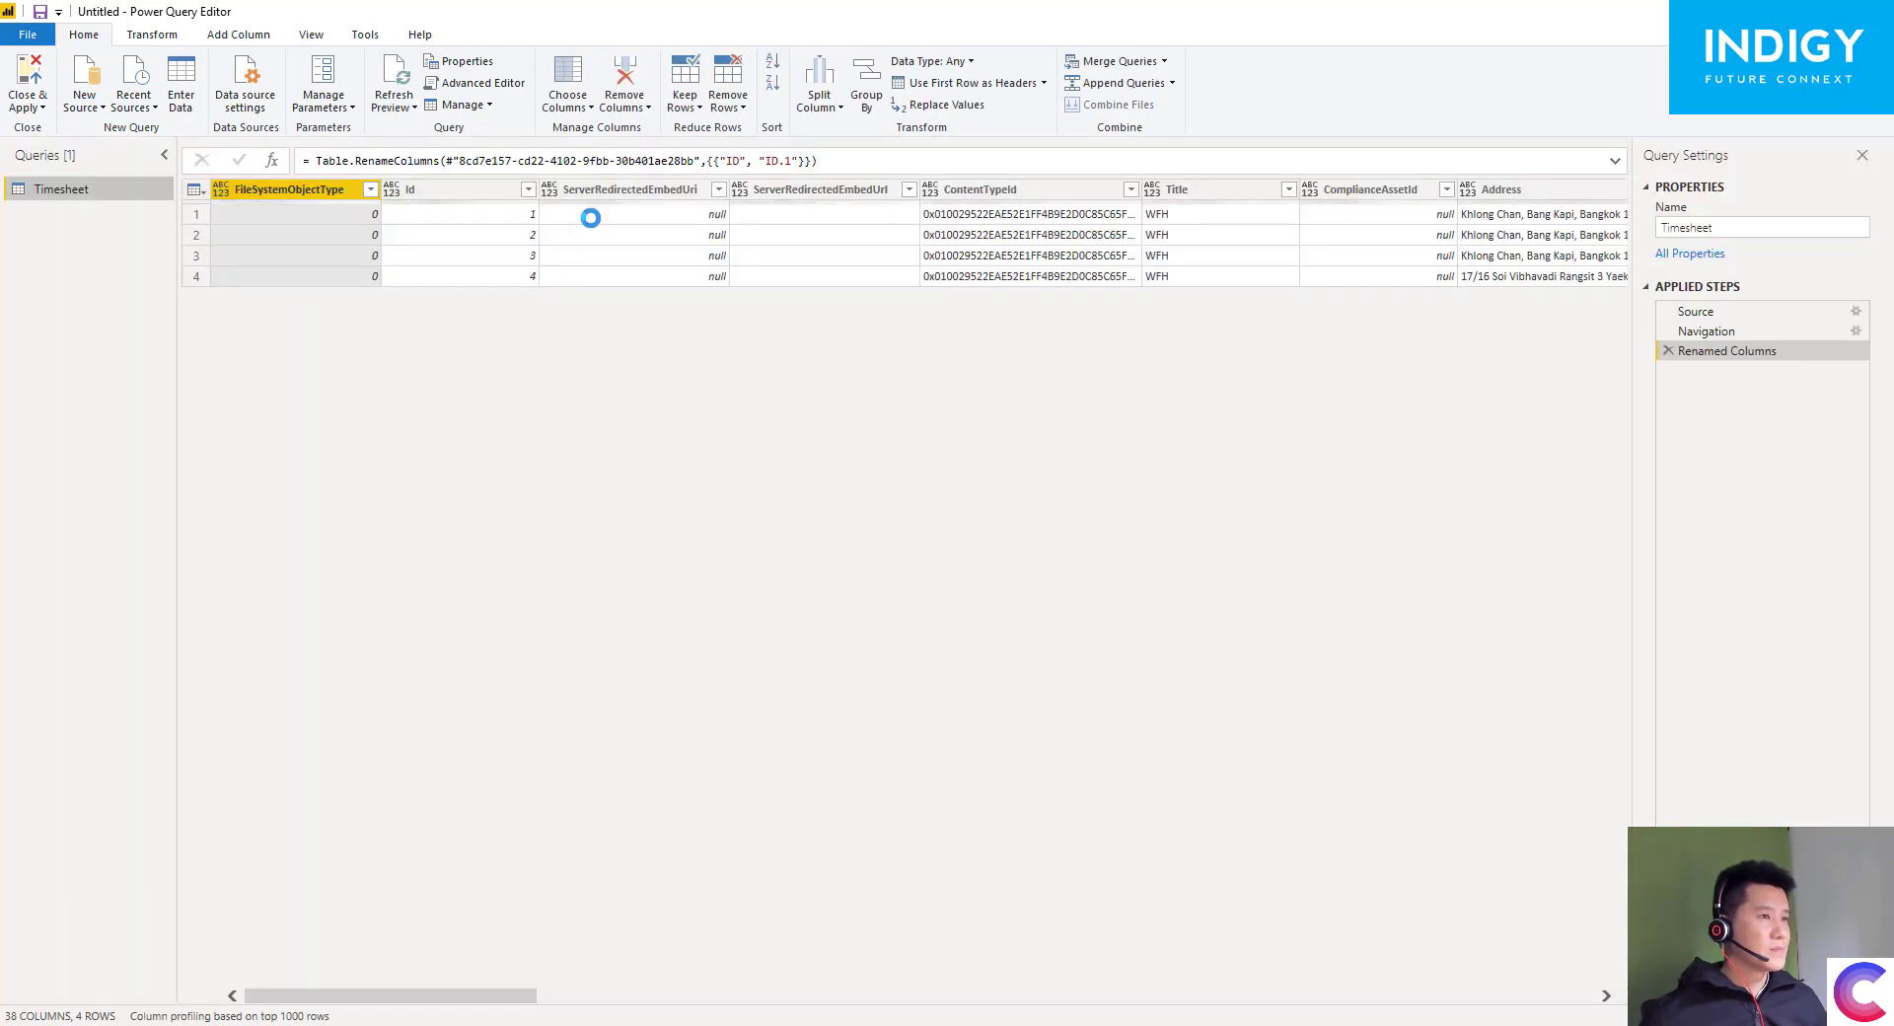
- Change the When column's data type to Date, then close the query editor and apply the changes to the report
{"action": "left_click_drag", "start_coordinate": [434, 997], "coordinate": [707, 998]}
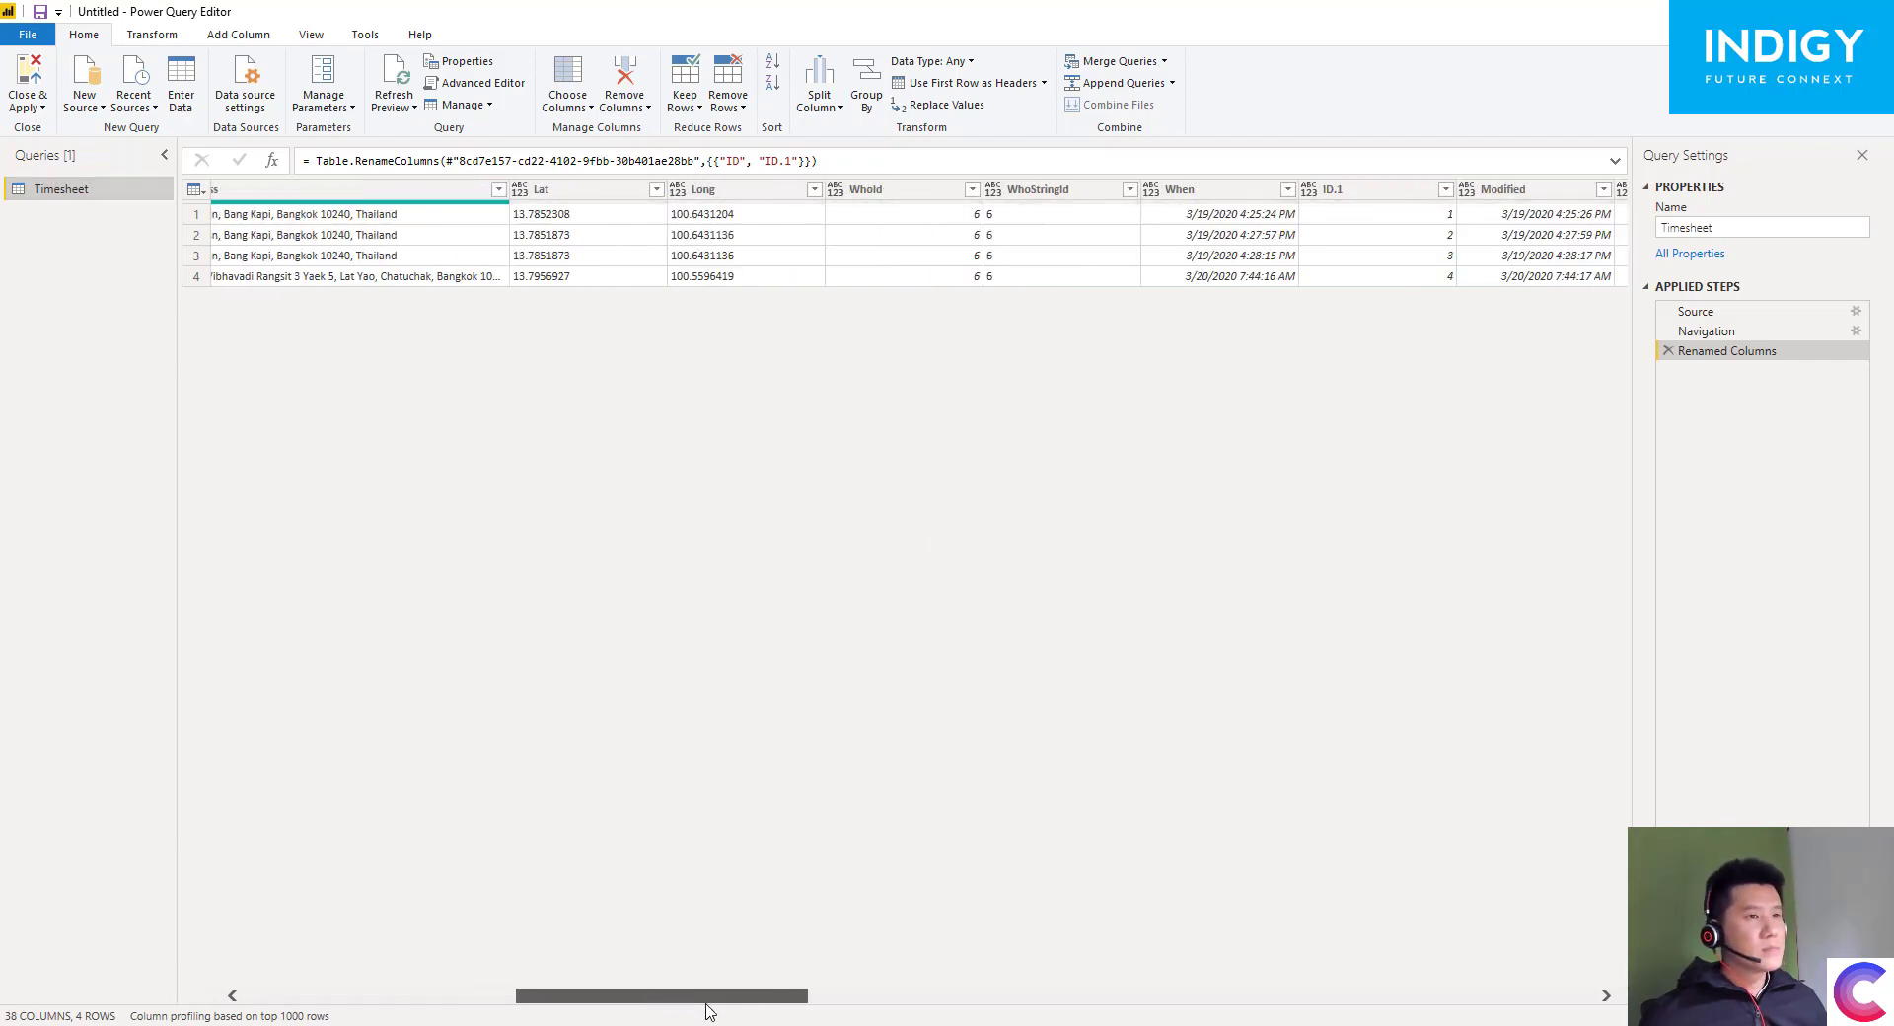
{"action": "left_click", "coordinate": [1215, 187]}
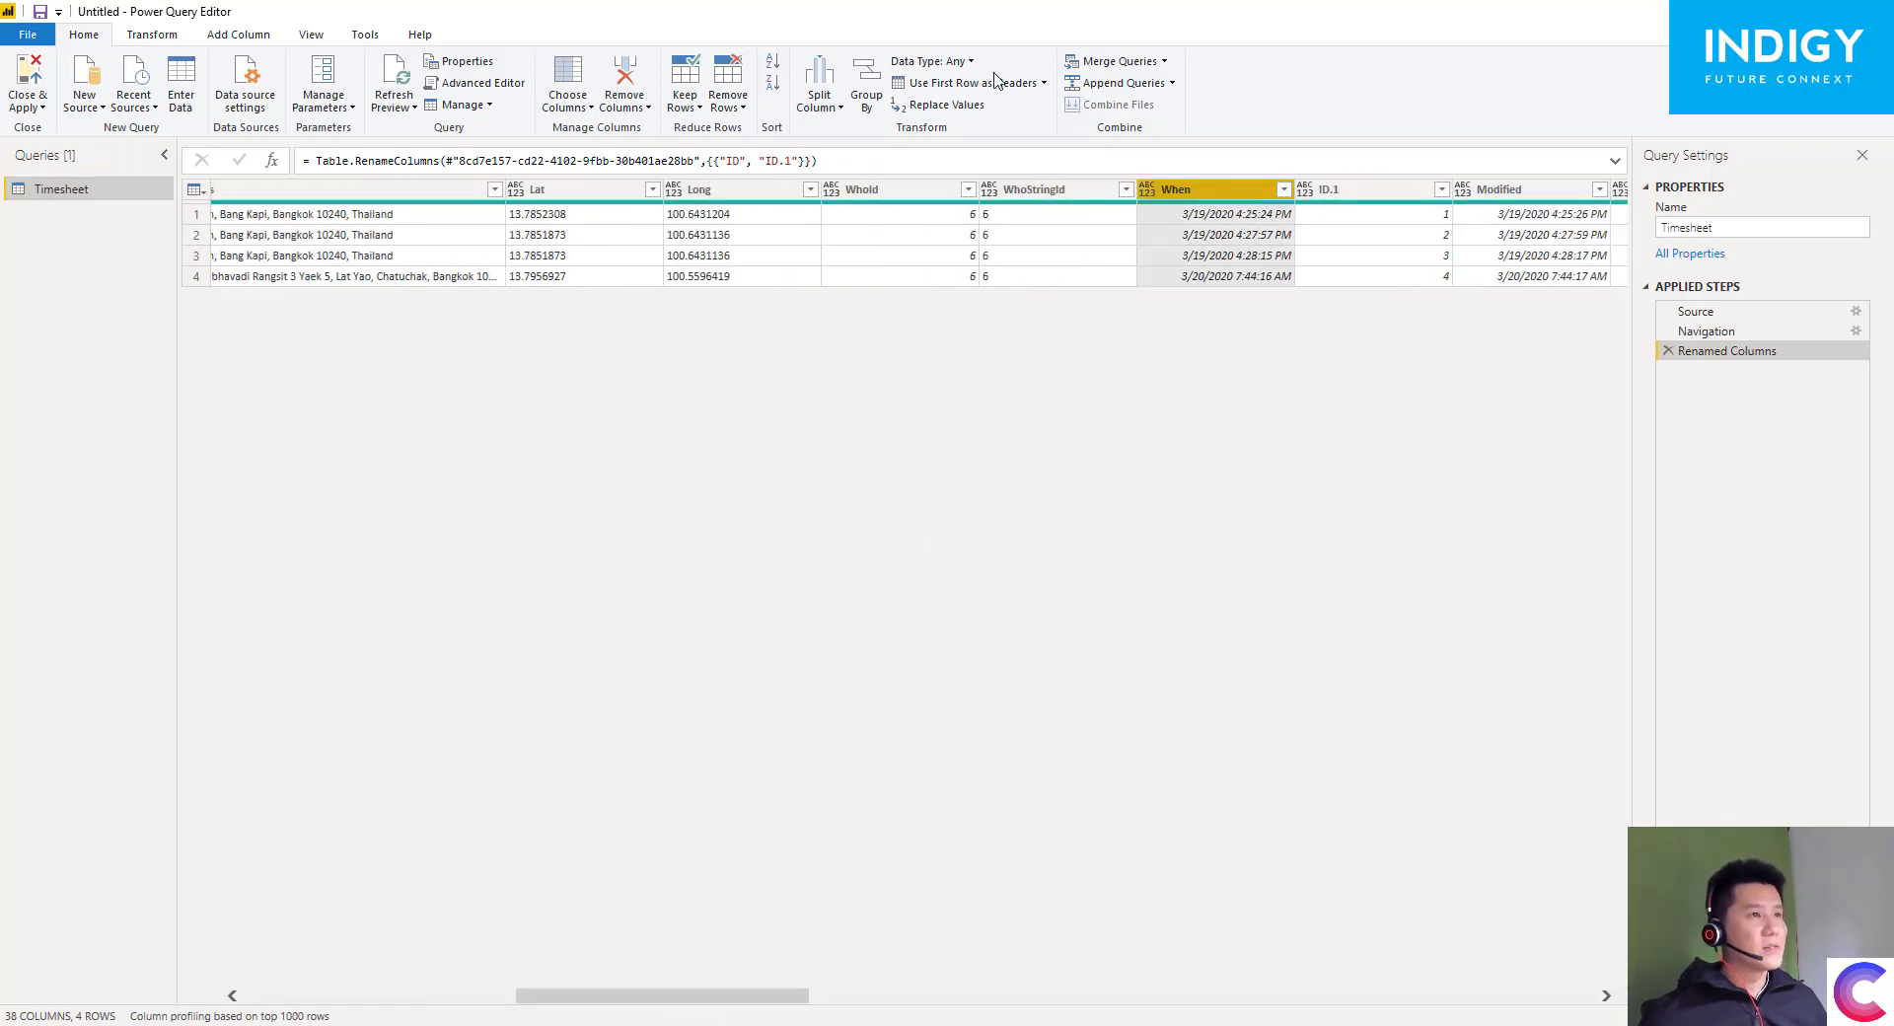
{"action": "left_click", "coordinate": [947, 62]}
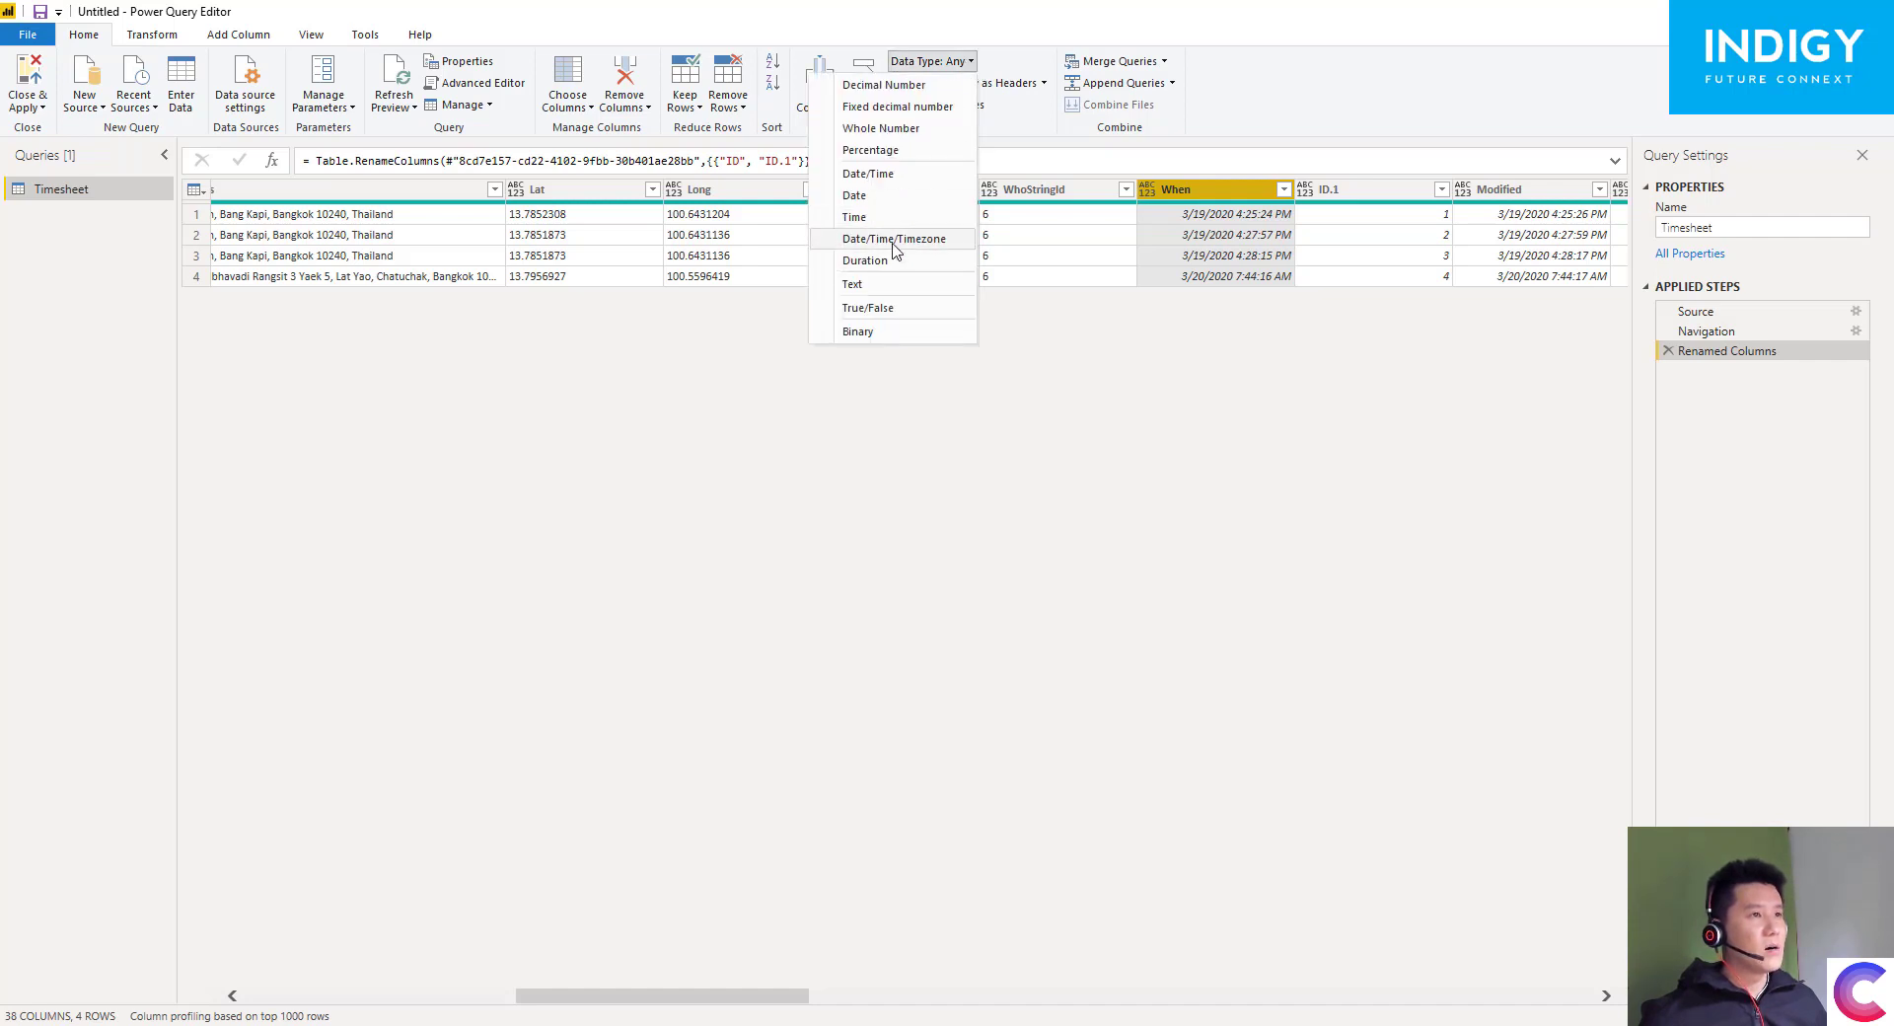
{"action": "left_click", "coordinate": [947, 61]}
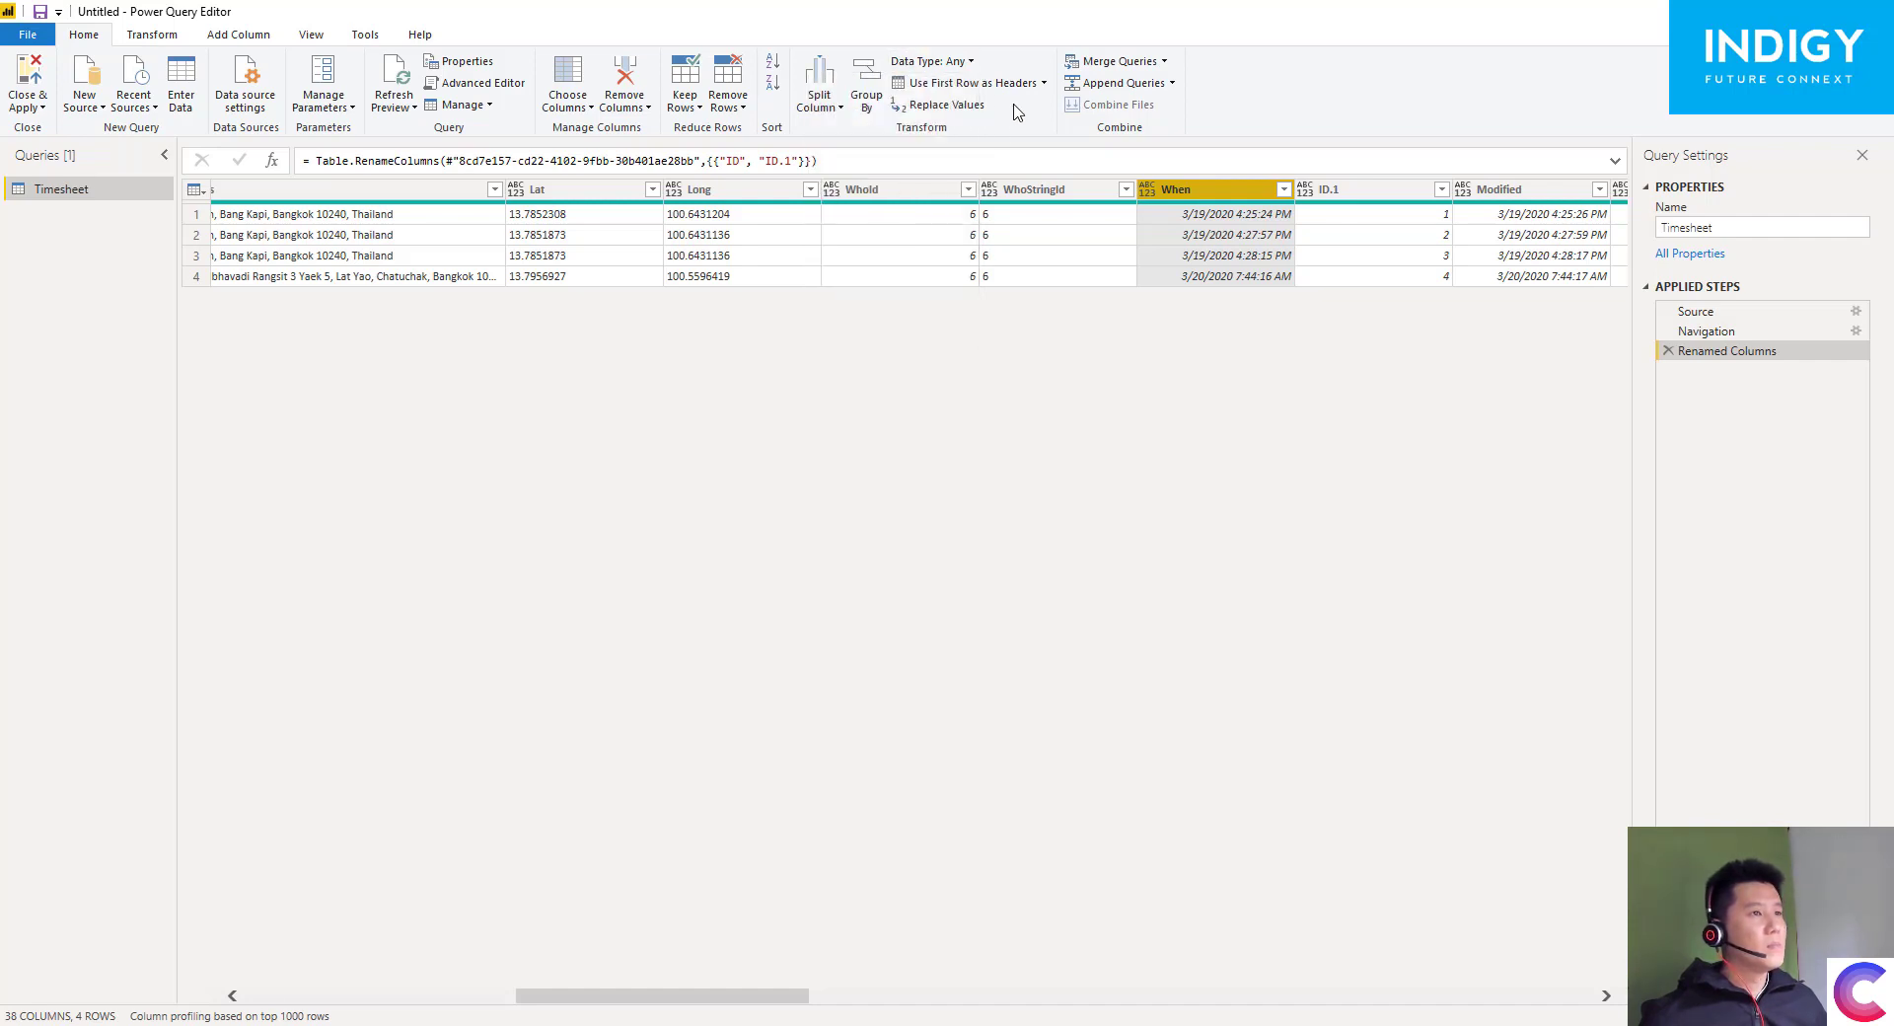
{"action": "left_click", "coordinate": [153, 38]}
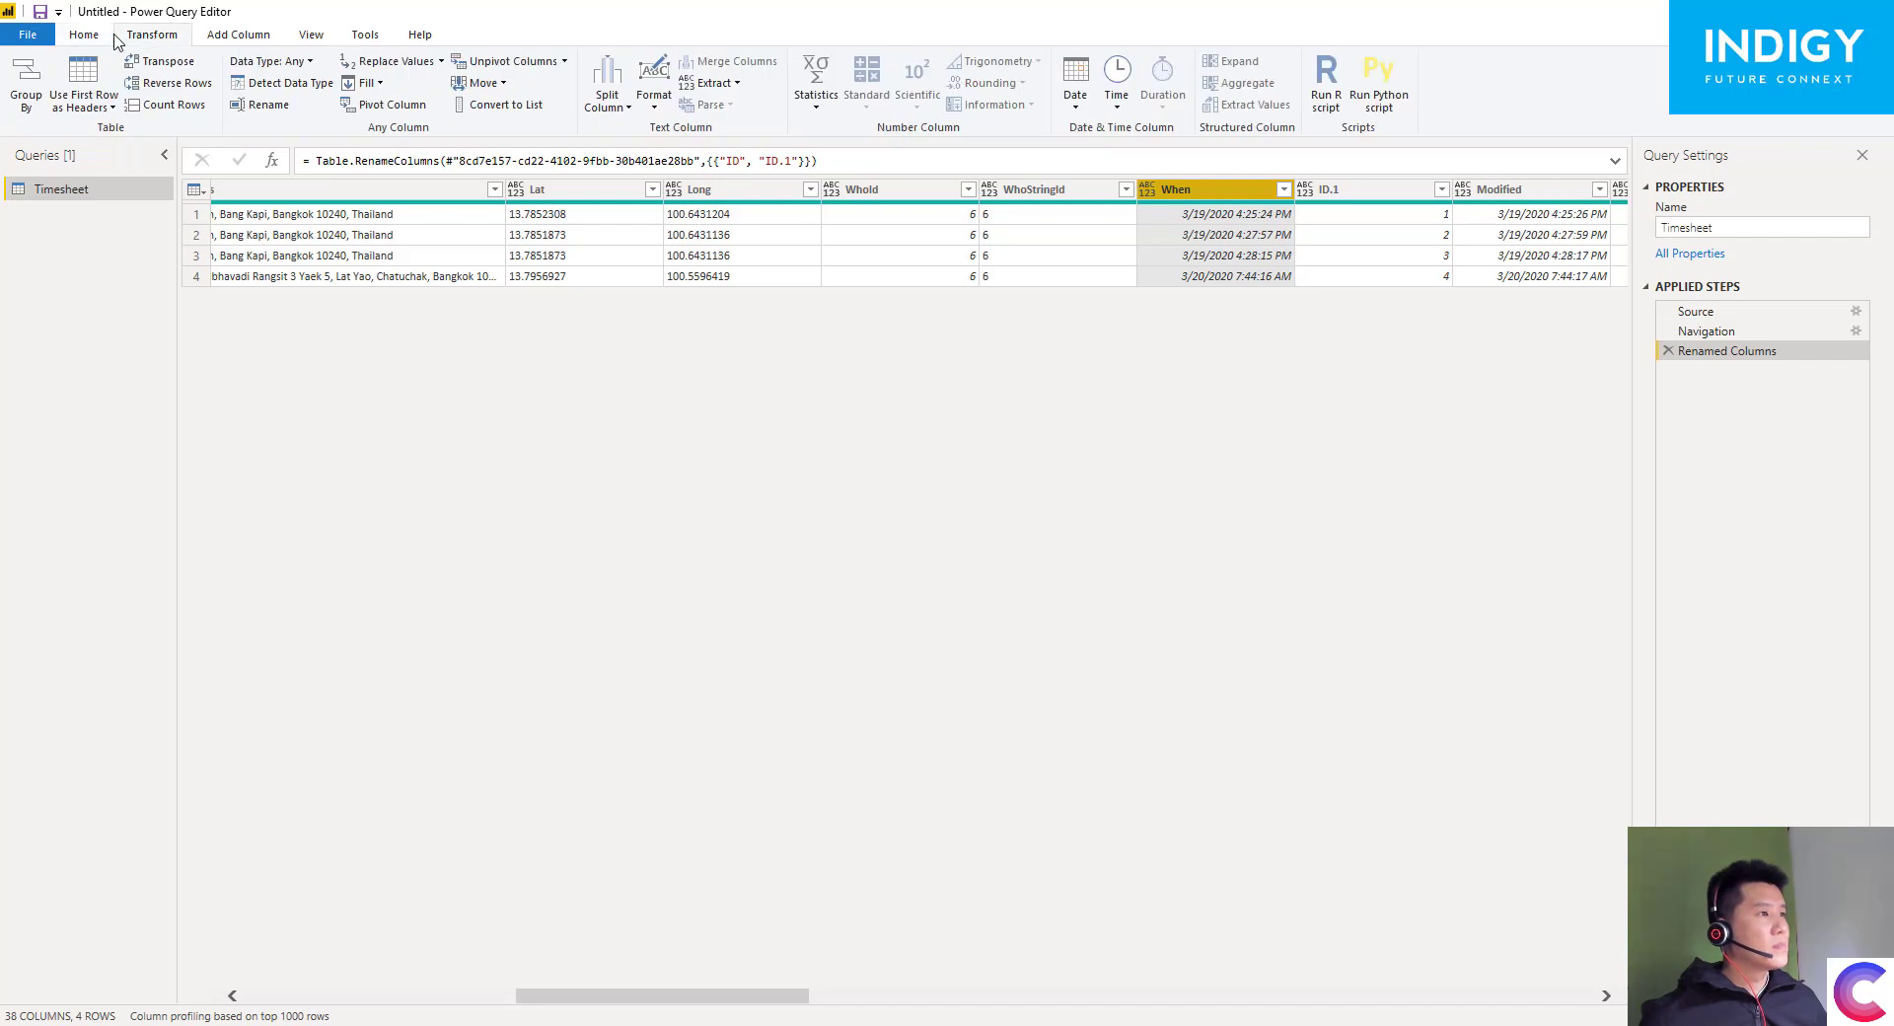
{"action": "left_click", "coordinate": [280, 65]}
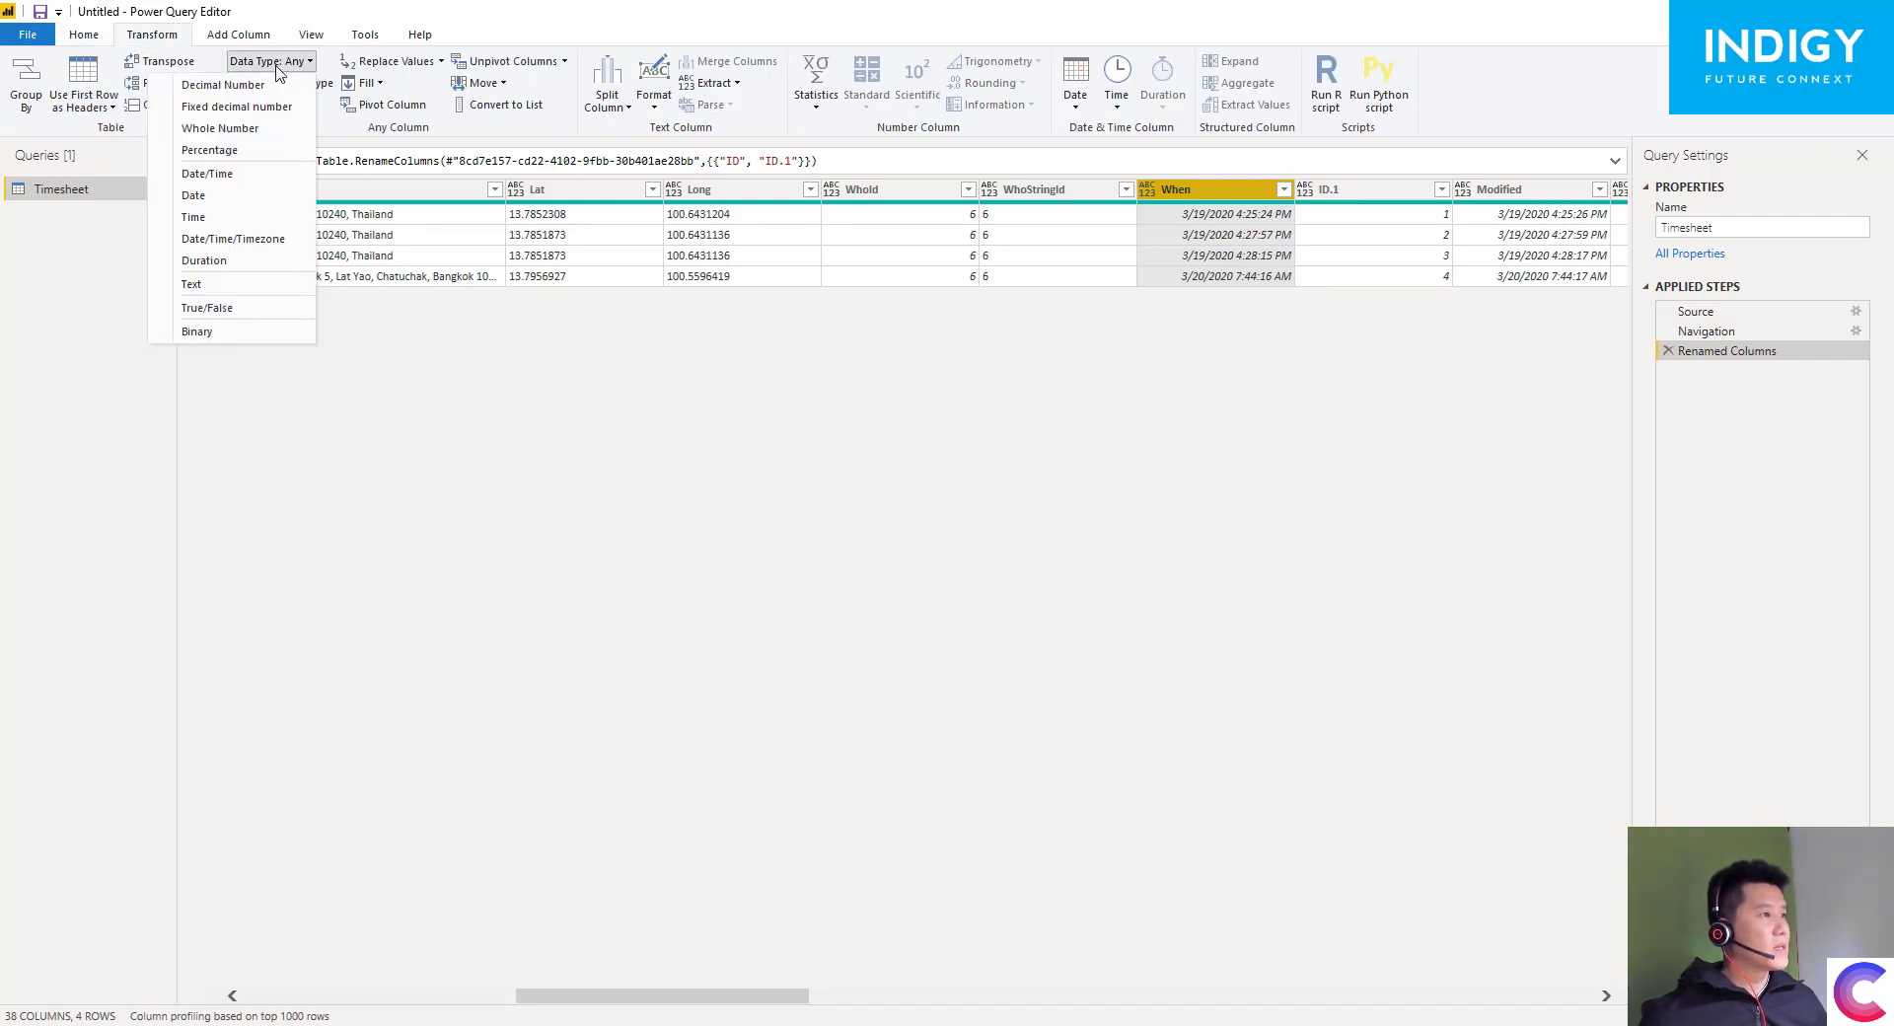
{"action": "left_click", "coordinate": [262, 196]}
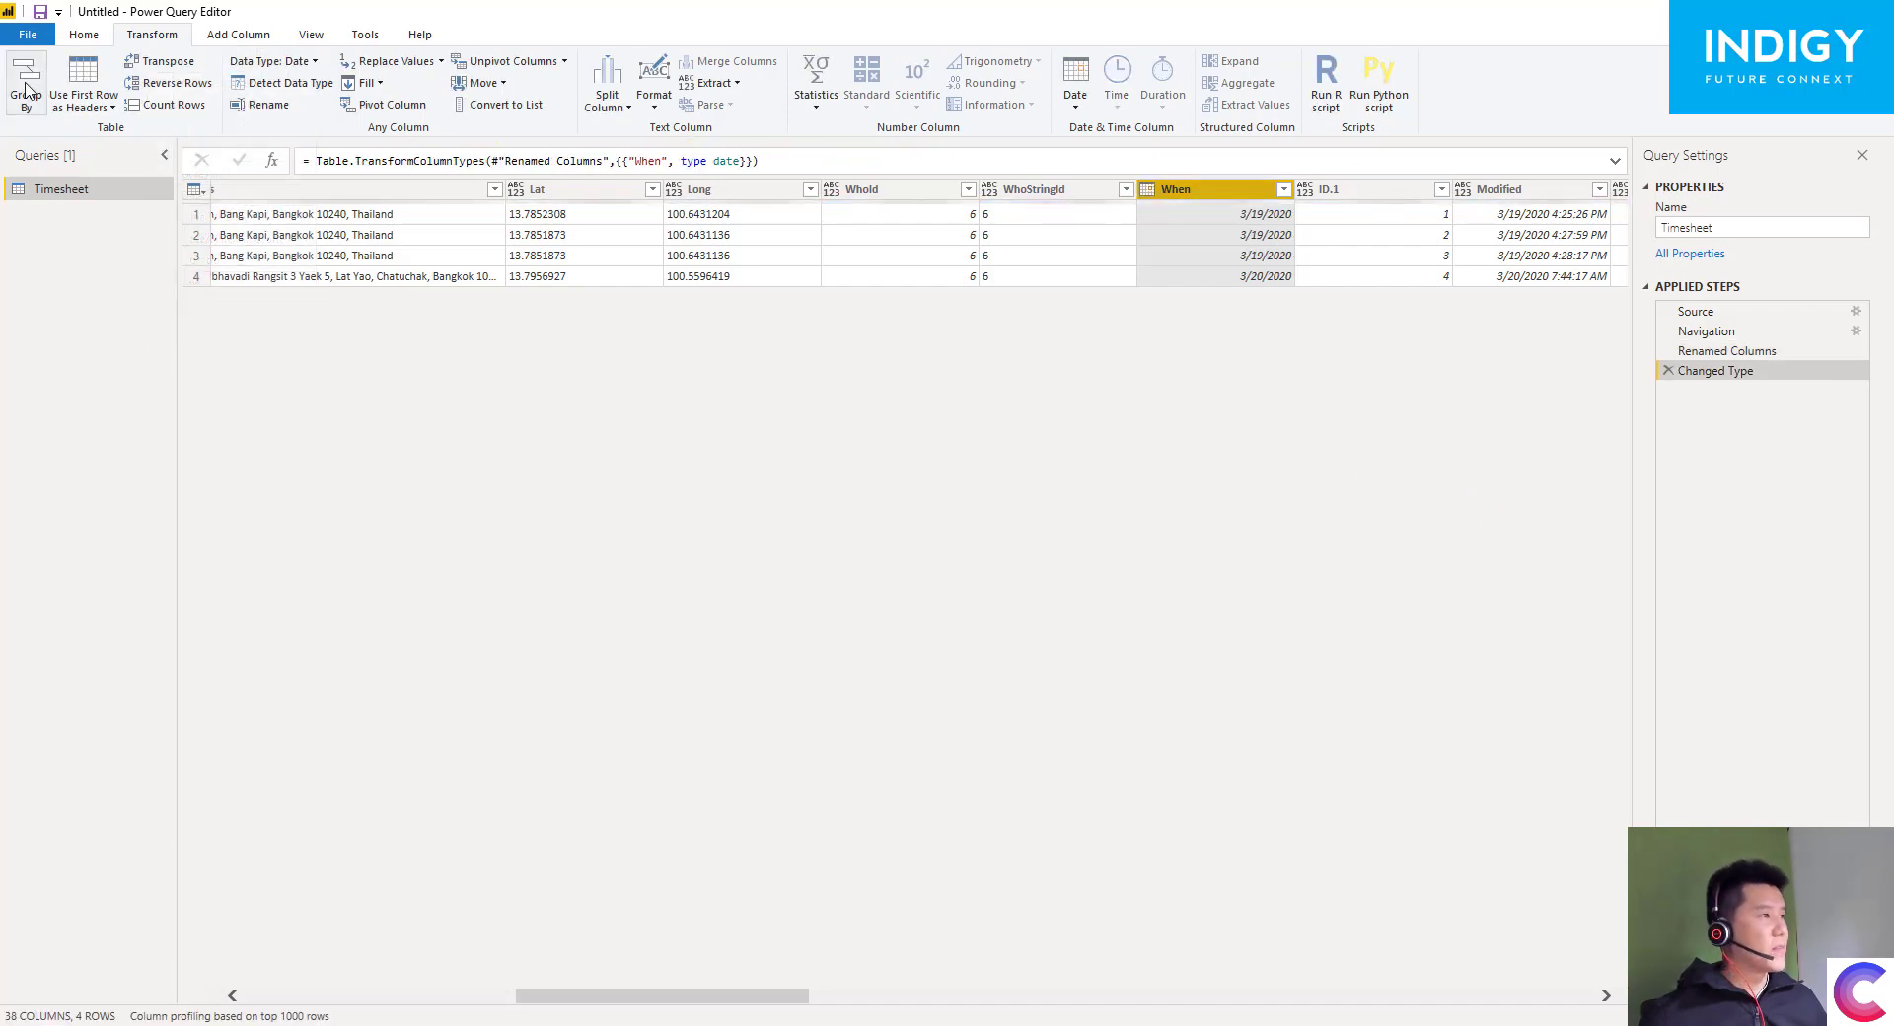
{"action": "left_click", "coordinate": [71, 40]}
{"action": "left_click", "coordinate": [27, 79]}
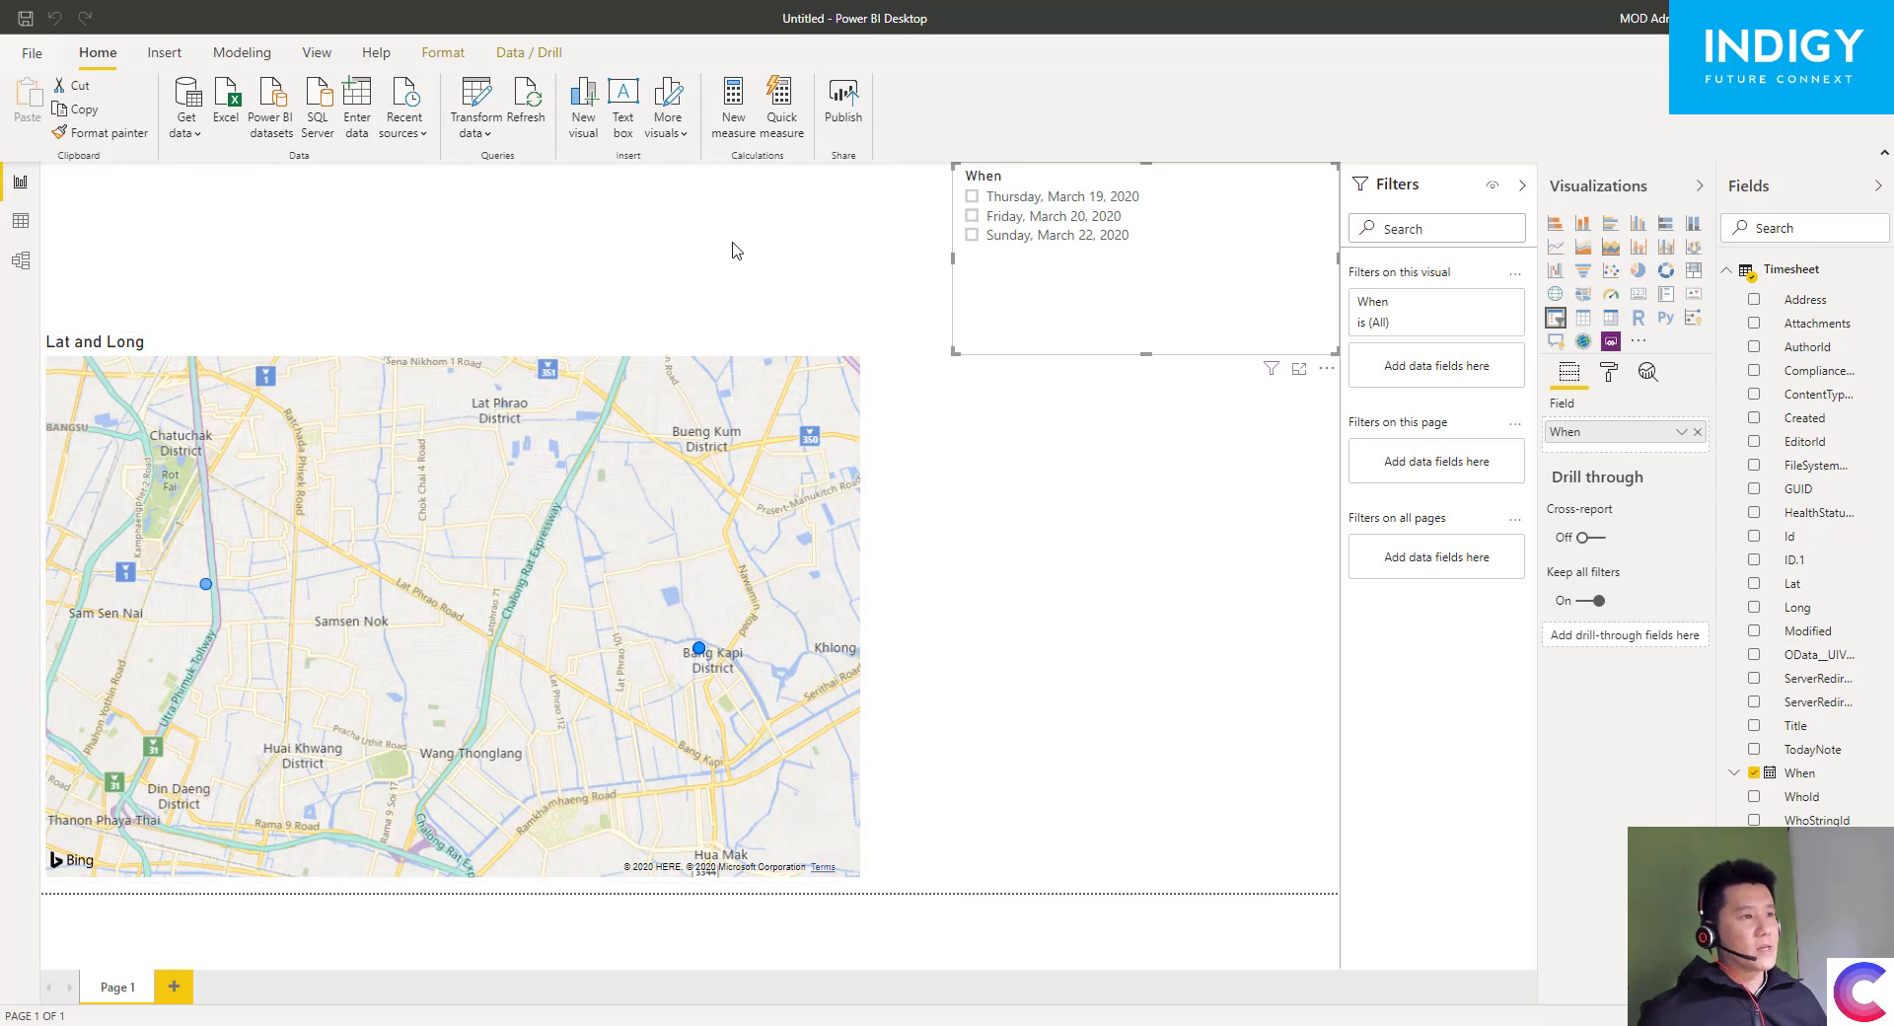
- Test the When slicer on the map with Friday, March 20, 2020 and Thursday, March 19, 2020
{"action": "left_click", "coordinate": [992, 216]}
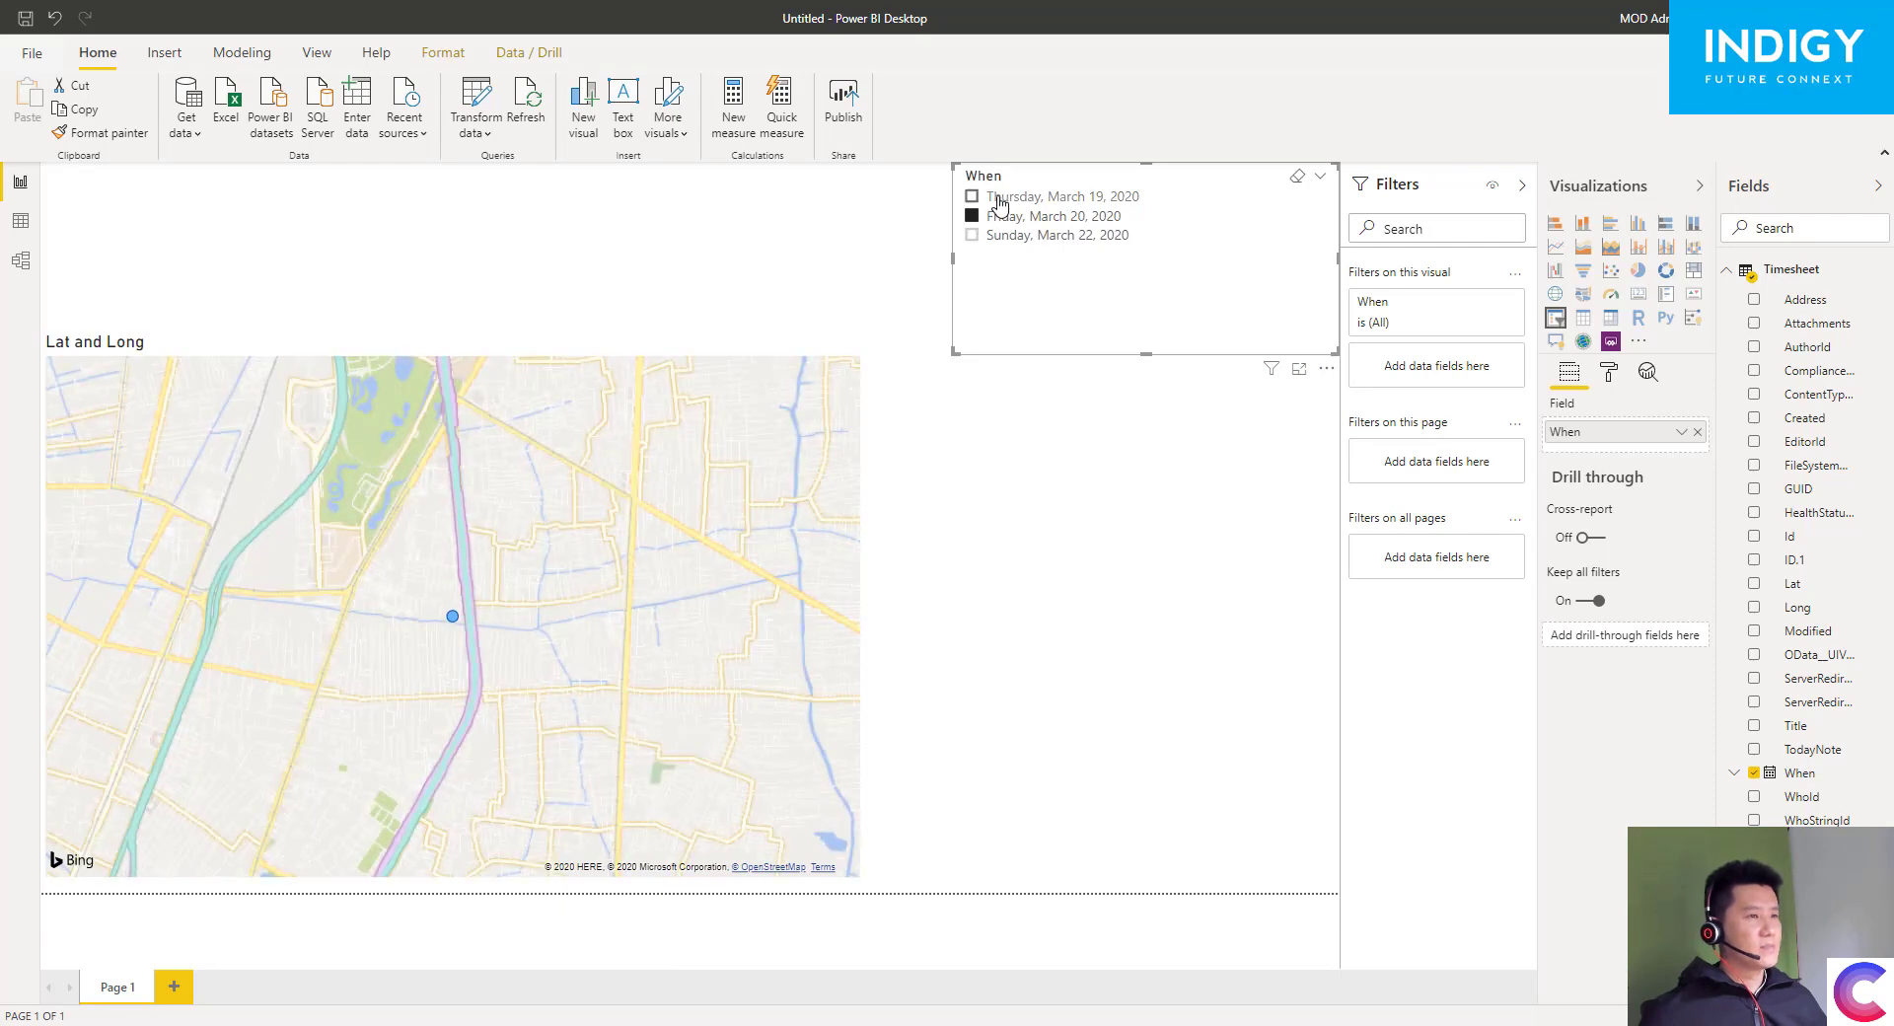
{"action": "left_click", "coordinate": [1000, 205]}
{"action": "left_click", "coordinate": [1063, 521]}
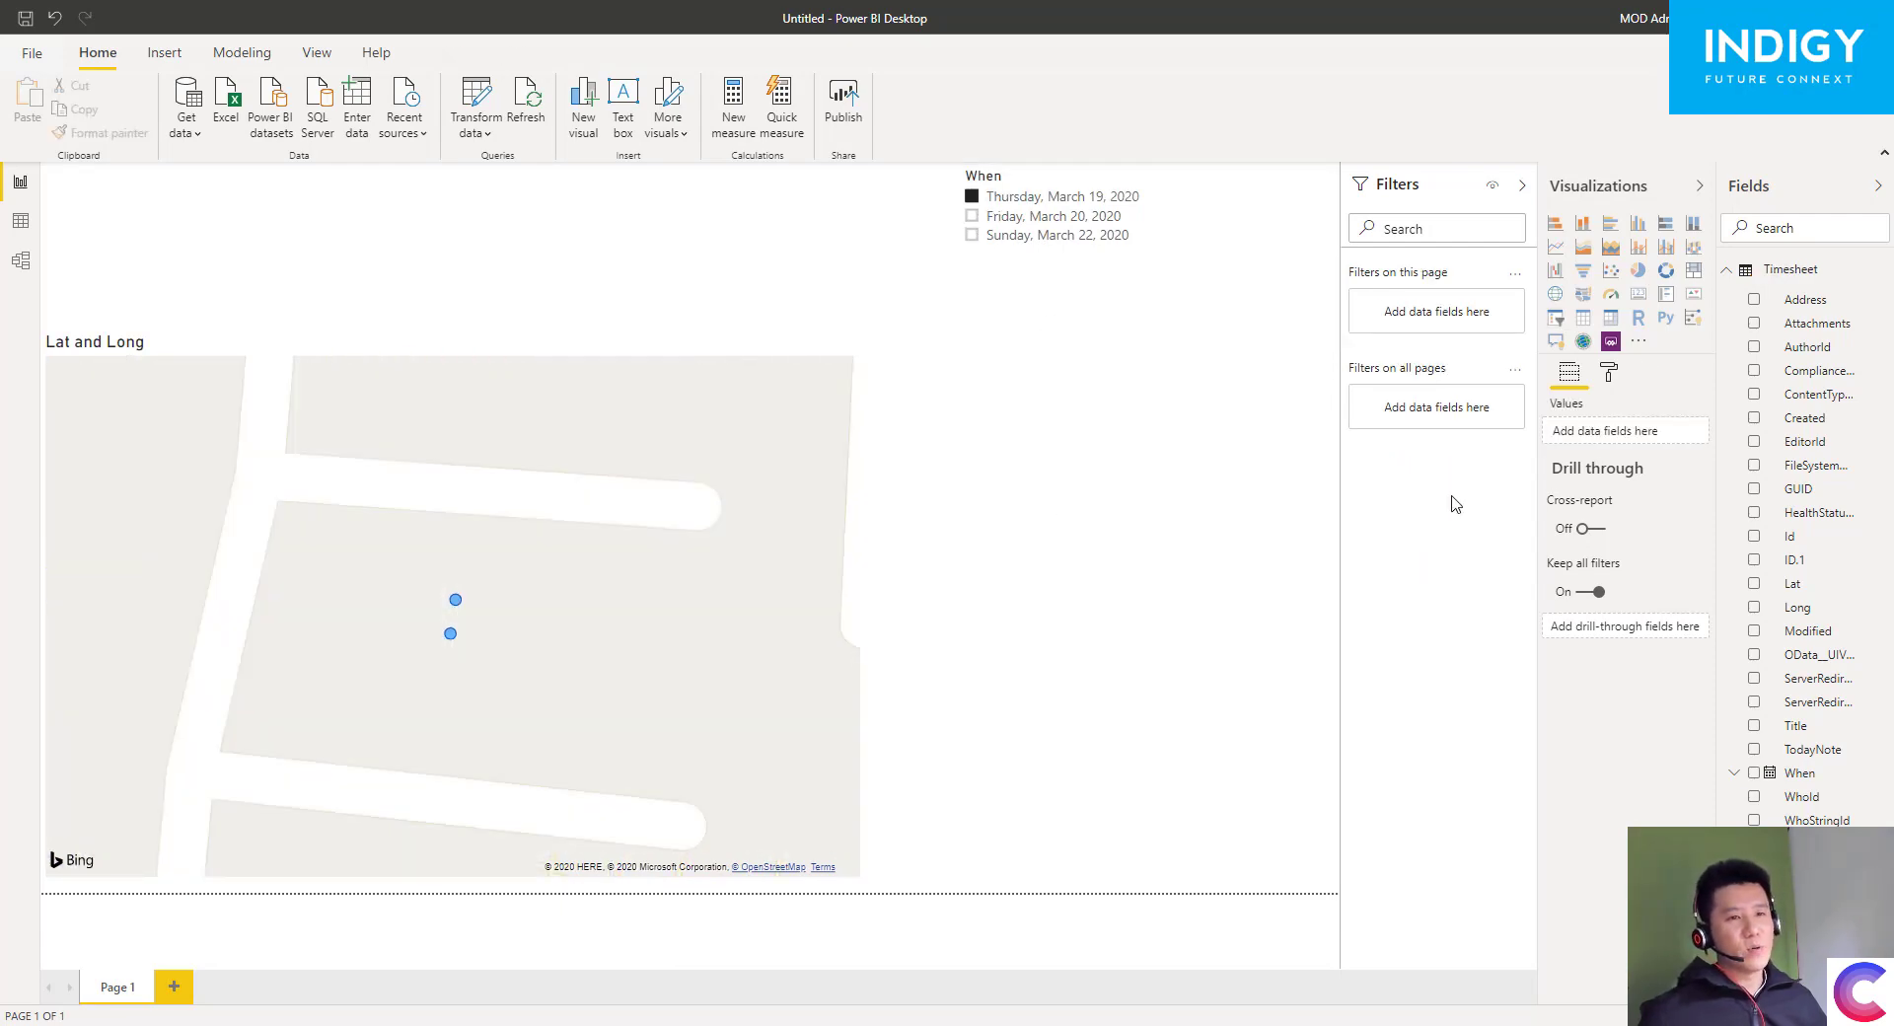
- Add an empty table visual and resize it to fill the space beside the map below the When slicer, leaving it deselected
{"action": "left_click", "coordinate": [1583, 321]}
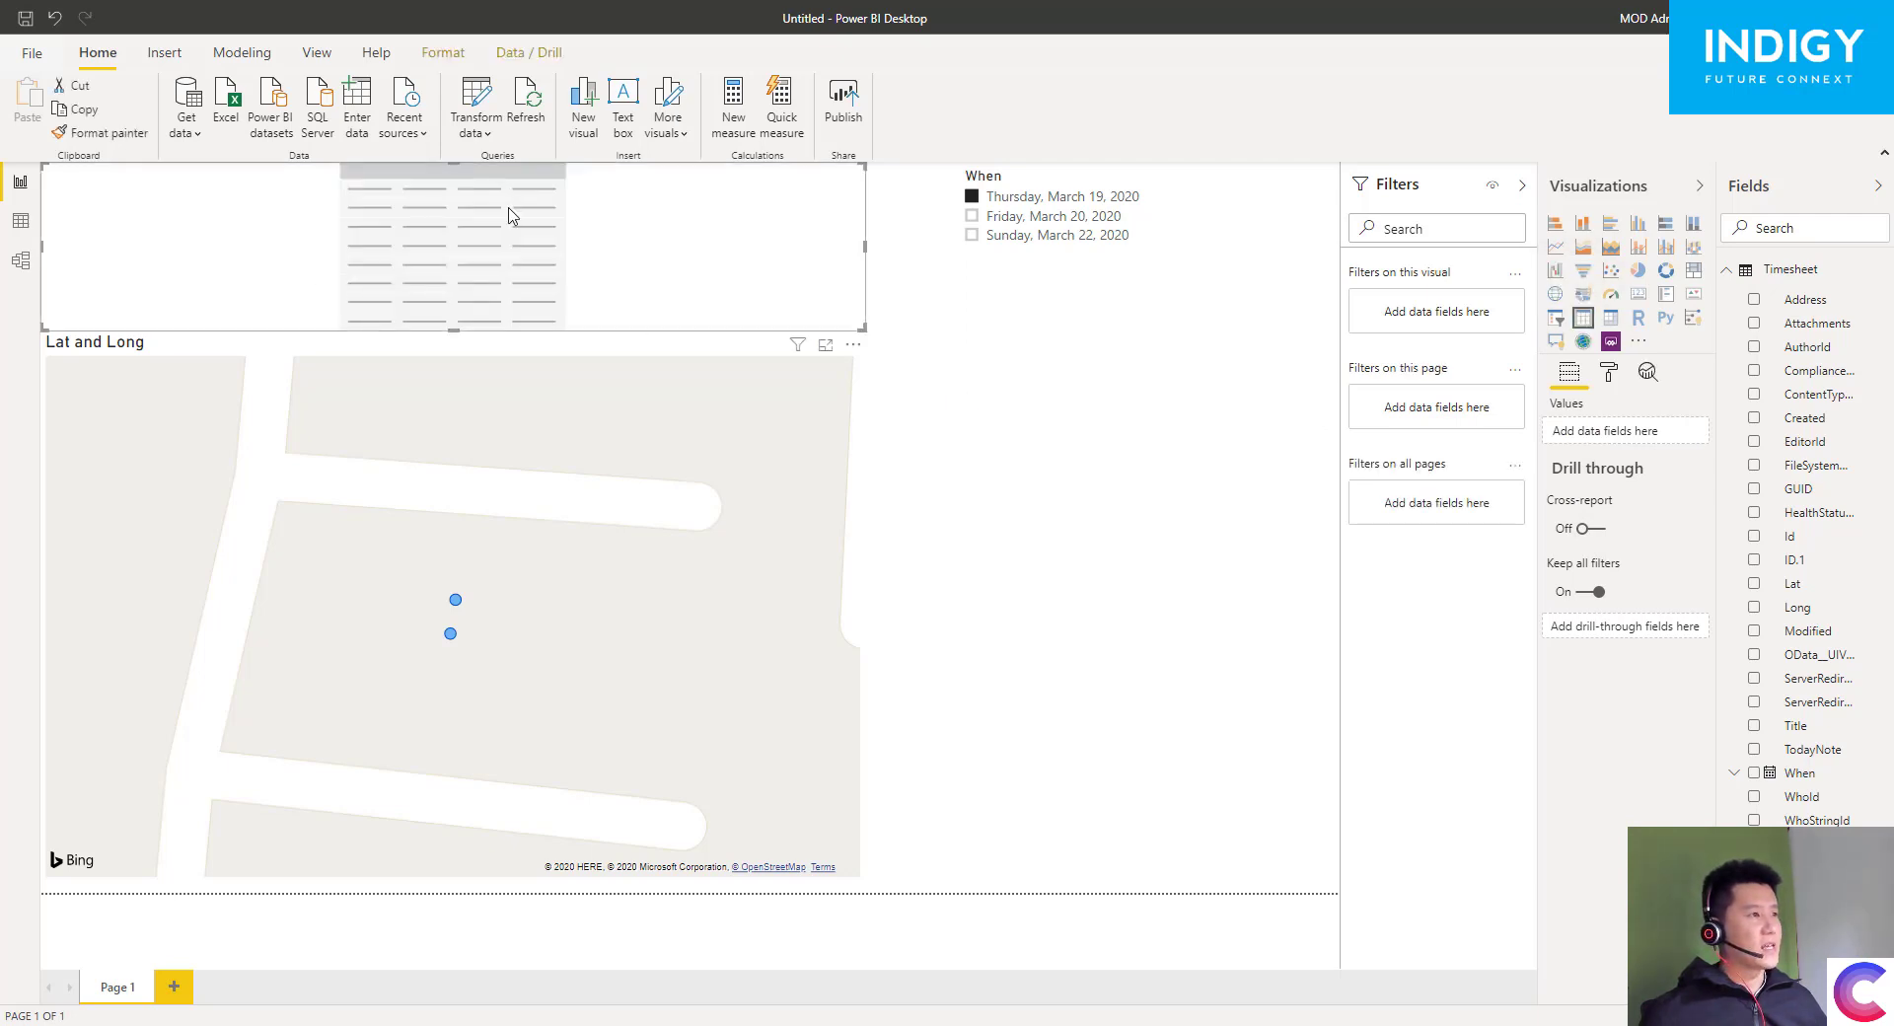
{"action": "left_click_drag", "start_coordinate": [583, 198], "coordinate": [1056, 505]}
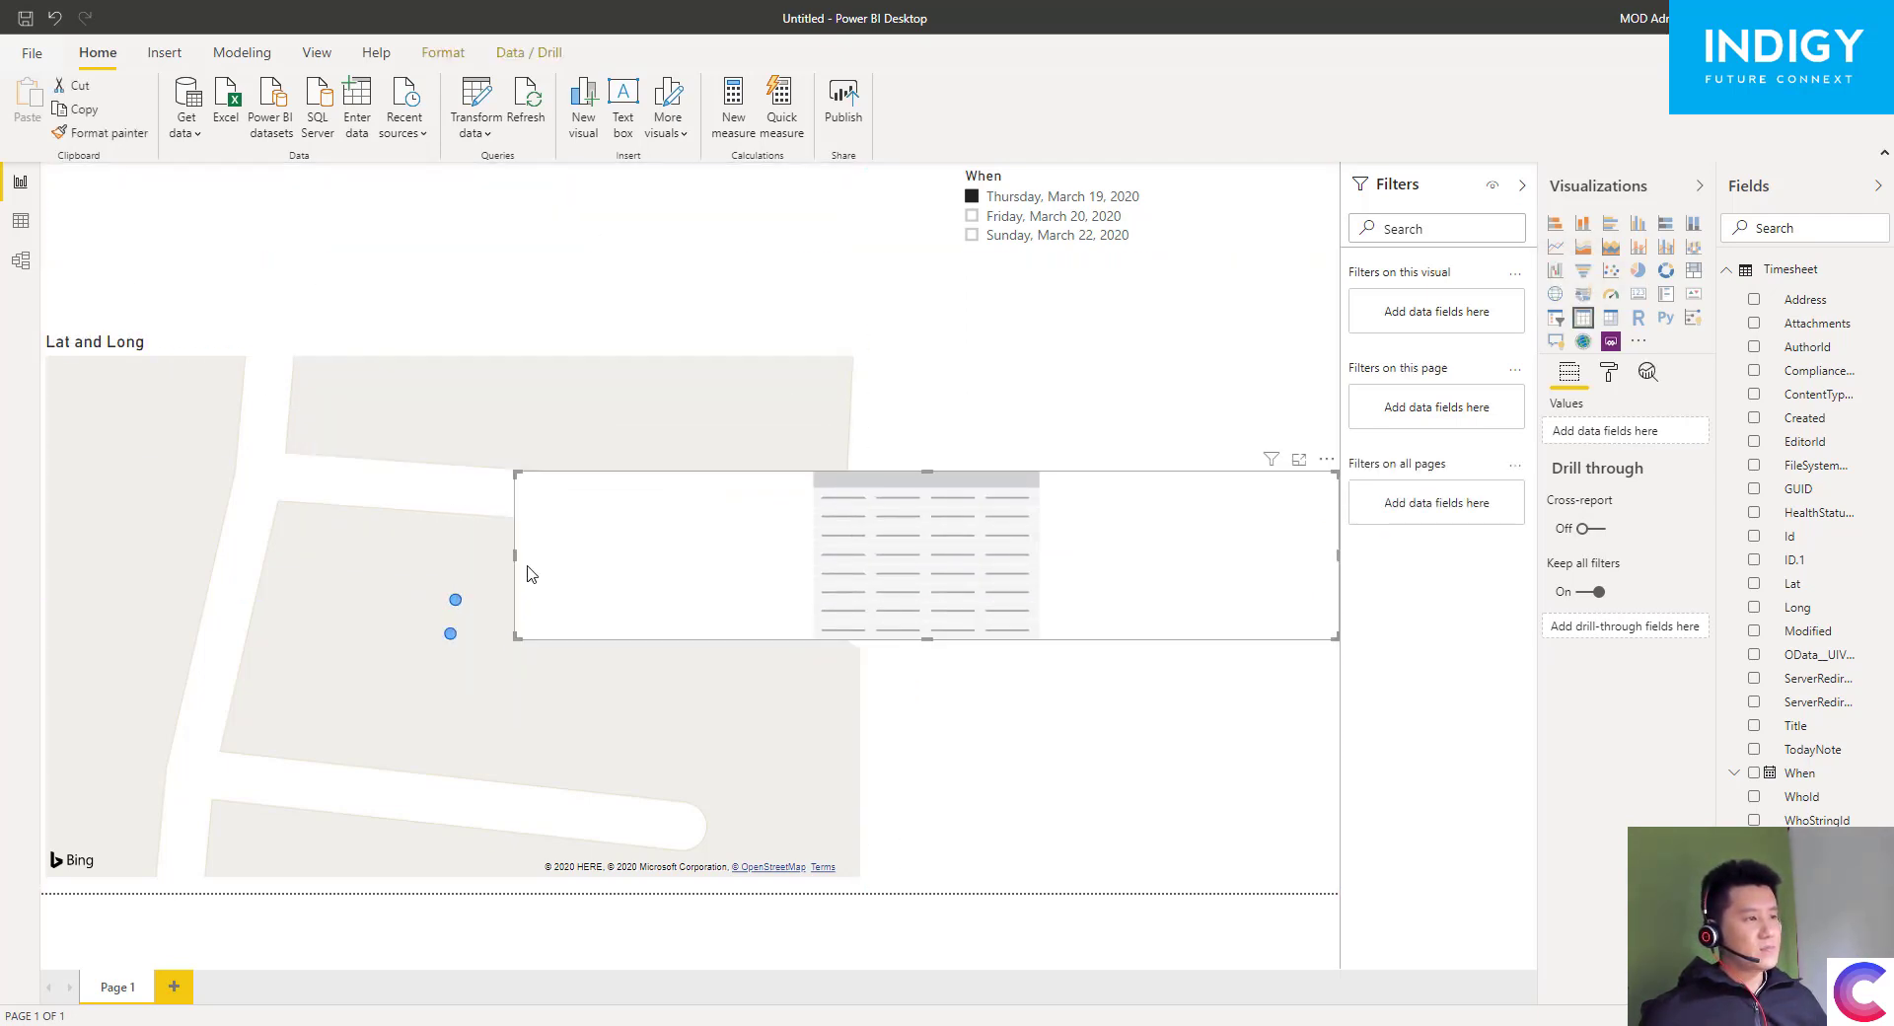
{"action": "left_click_drag", "start_coordinate": [520, 568], "coordinate": [900, 559]}
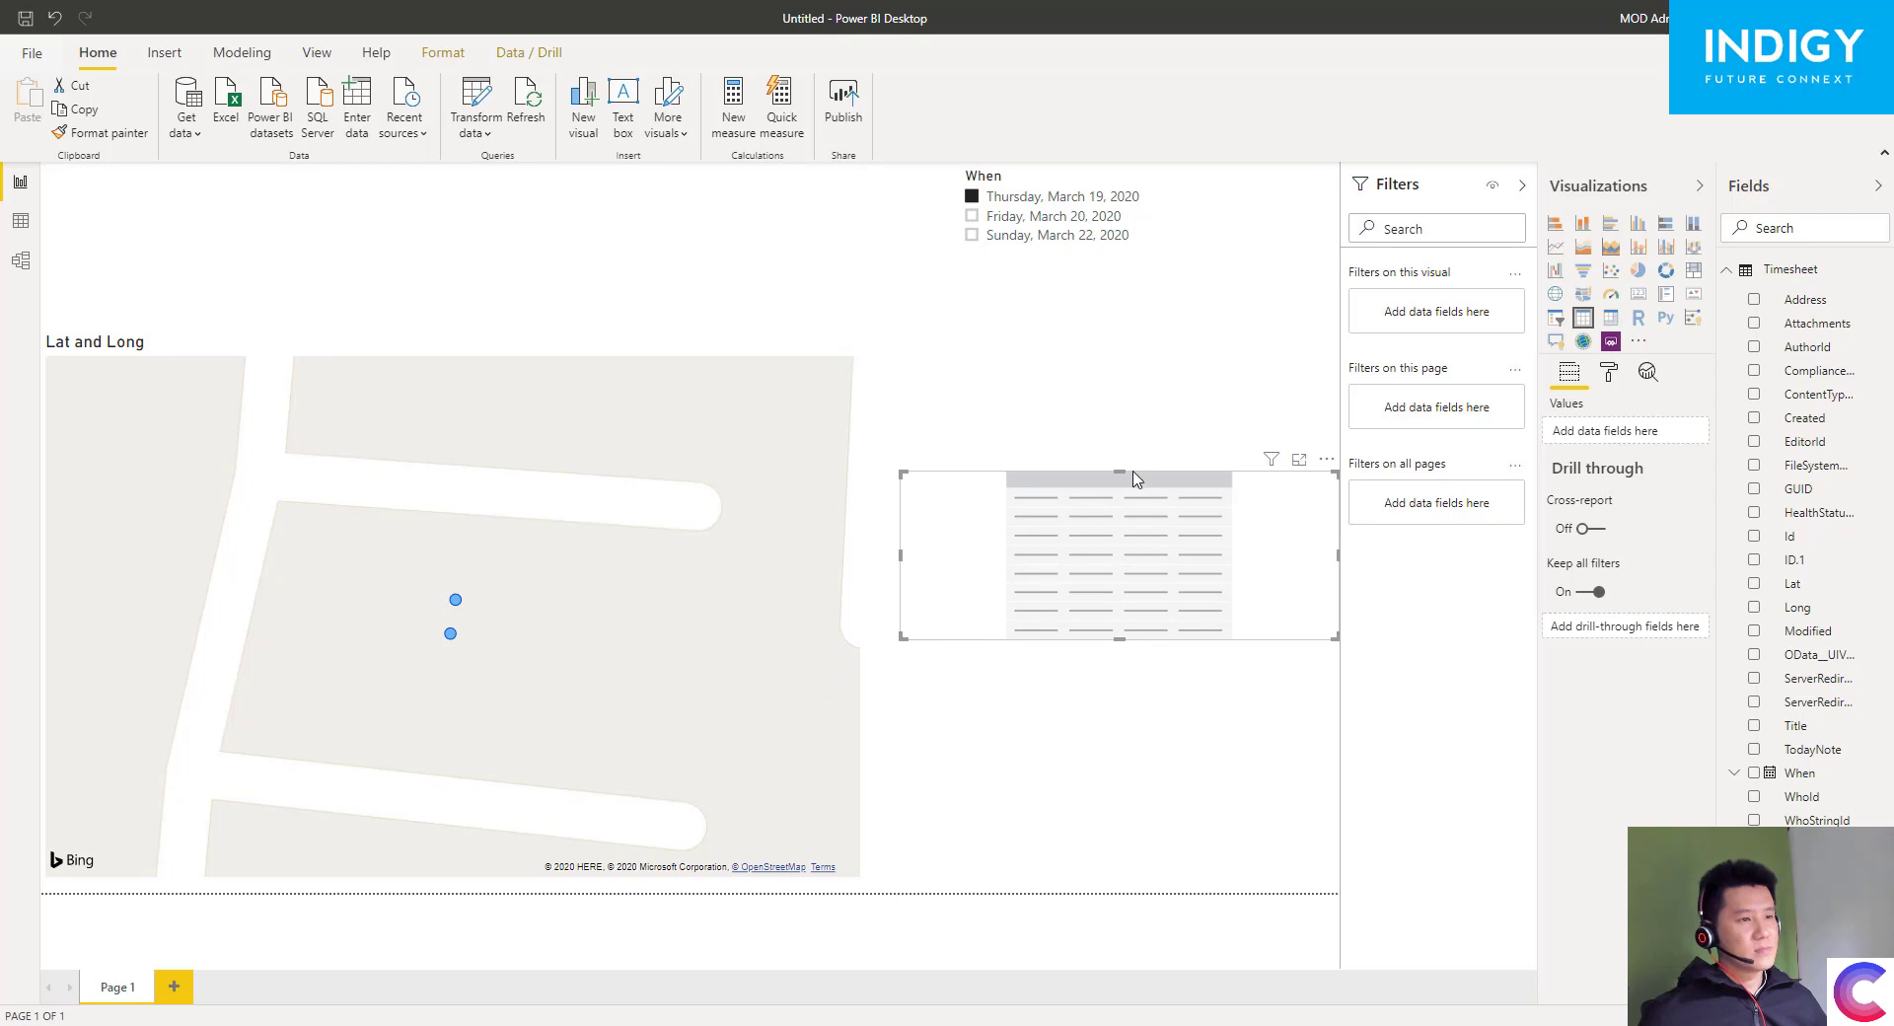
{"action": "left_click_drag", "start_coordinate": [1133, 477], "coordinate": [1129, 358]}
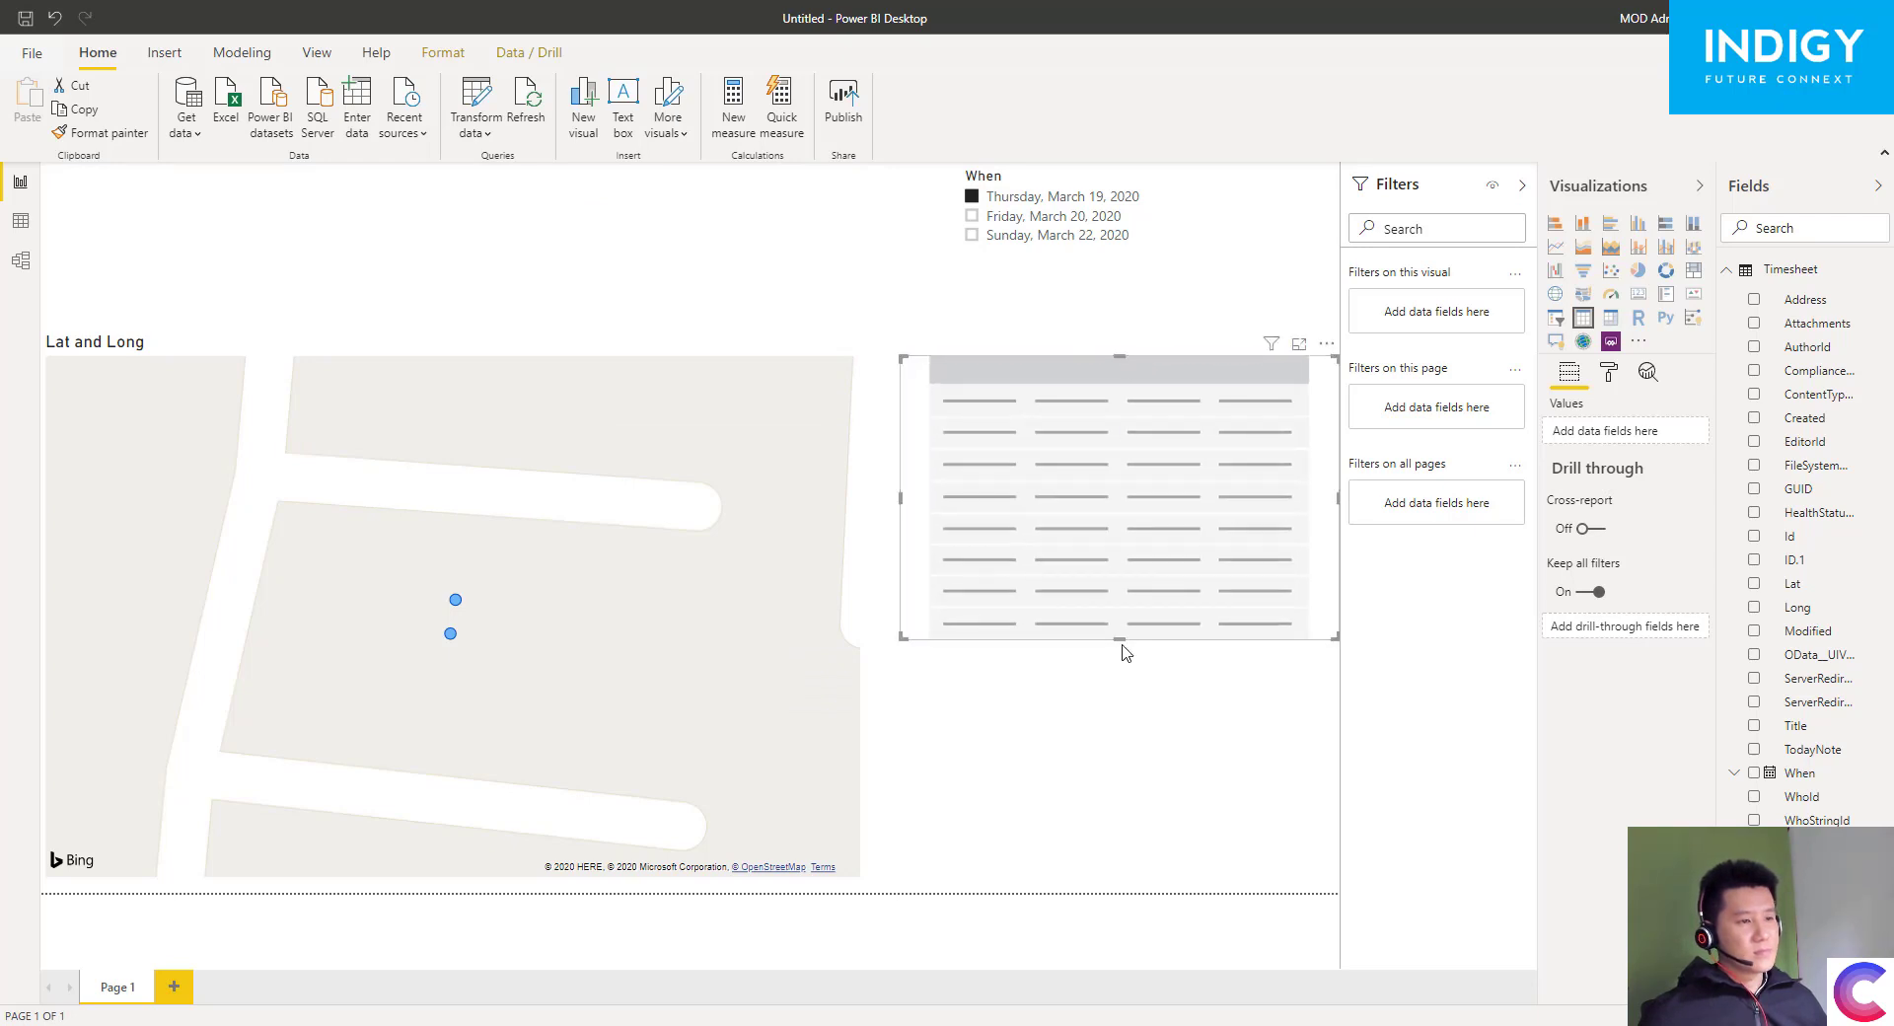
{"action": "left_click_drag", "start_coordinate": [1122, 639], "coordinate": [1139, 894]}
{"action": "key", "text": "Escape"}
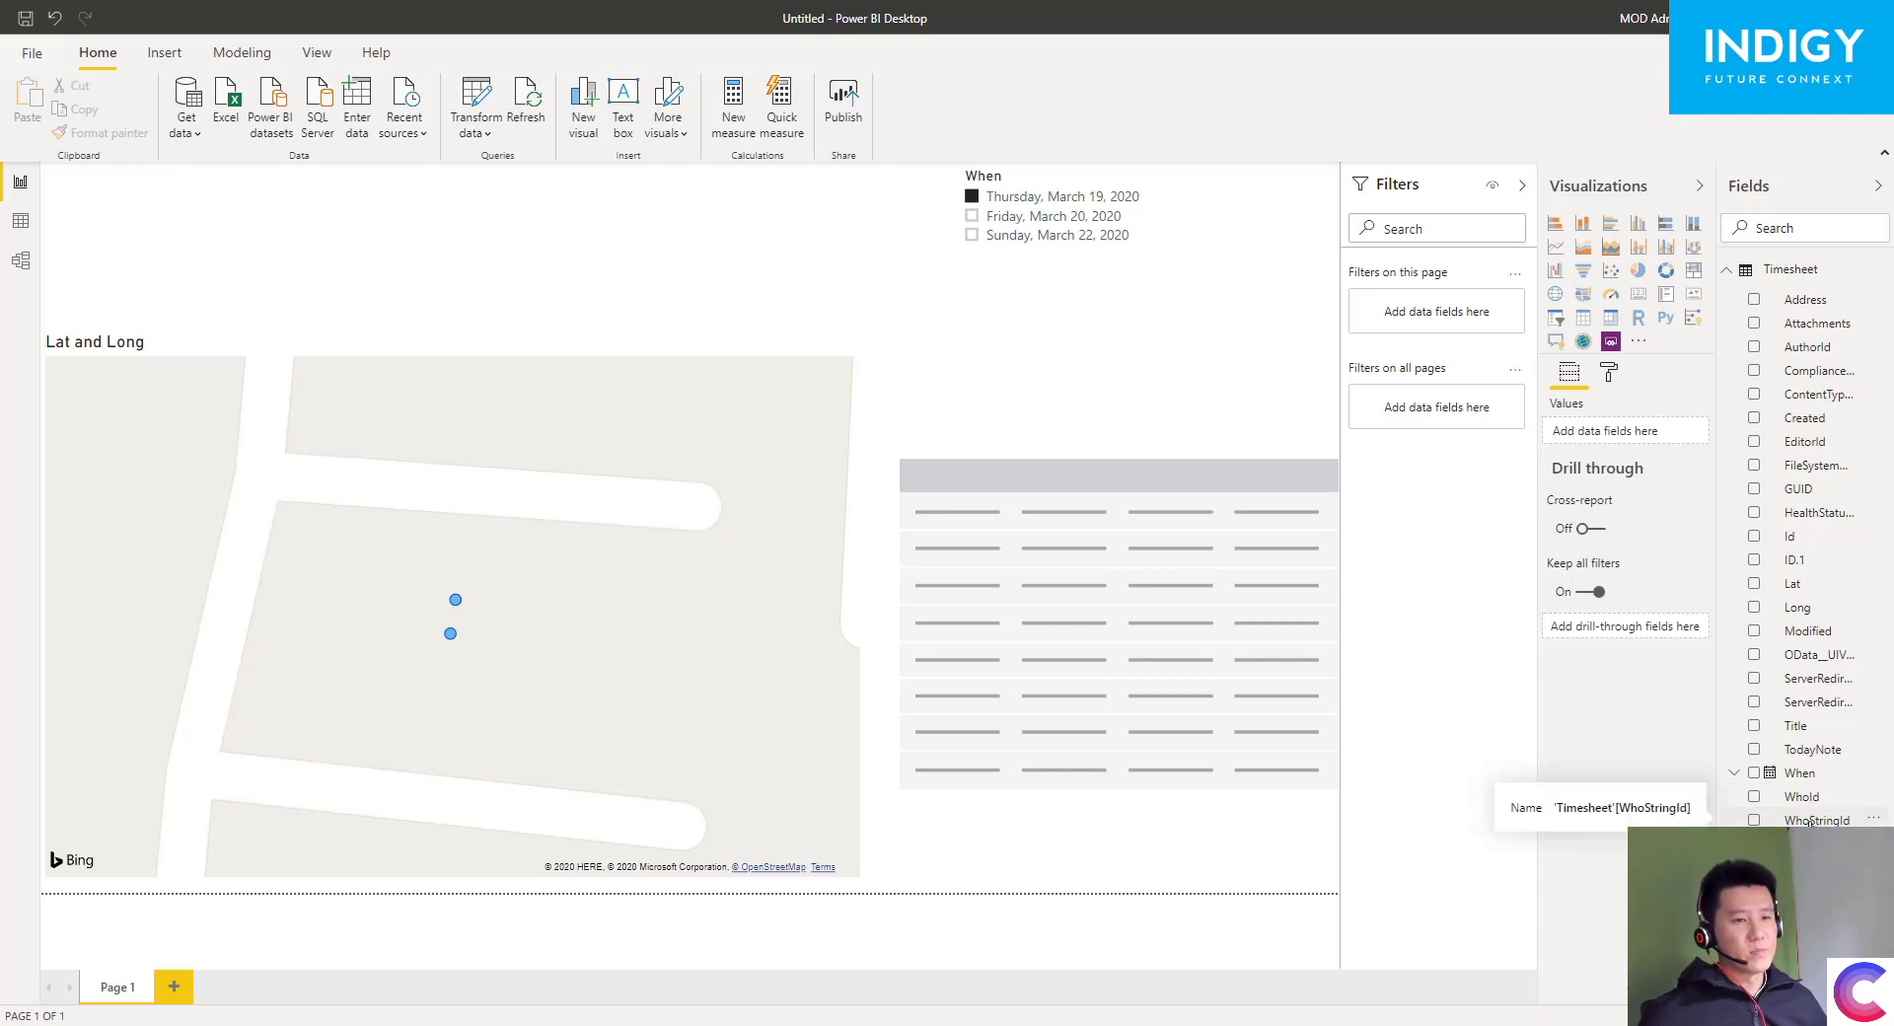
- Create a table visual with the WhoStringId and HealthStatusToday fields, searching the fields for "status" to find the latter
{"action": "left_click_drag", "start_coordinate": [1811, 822], "coordinate": [1844, 559]}
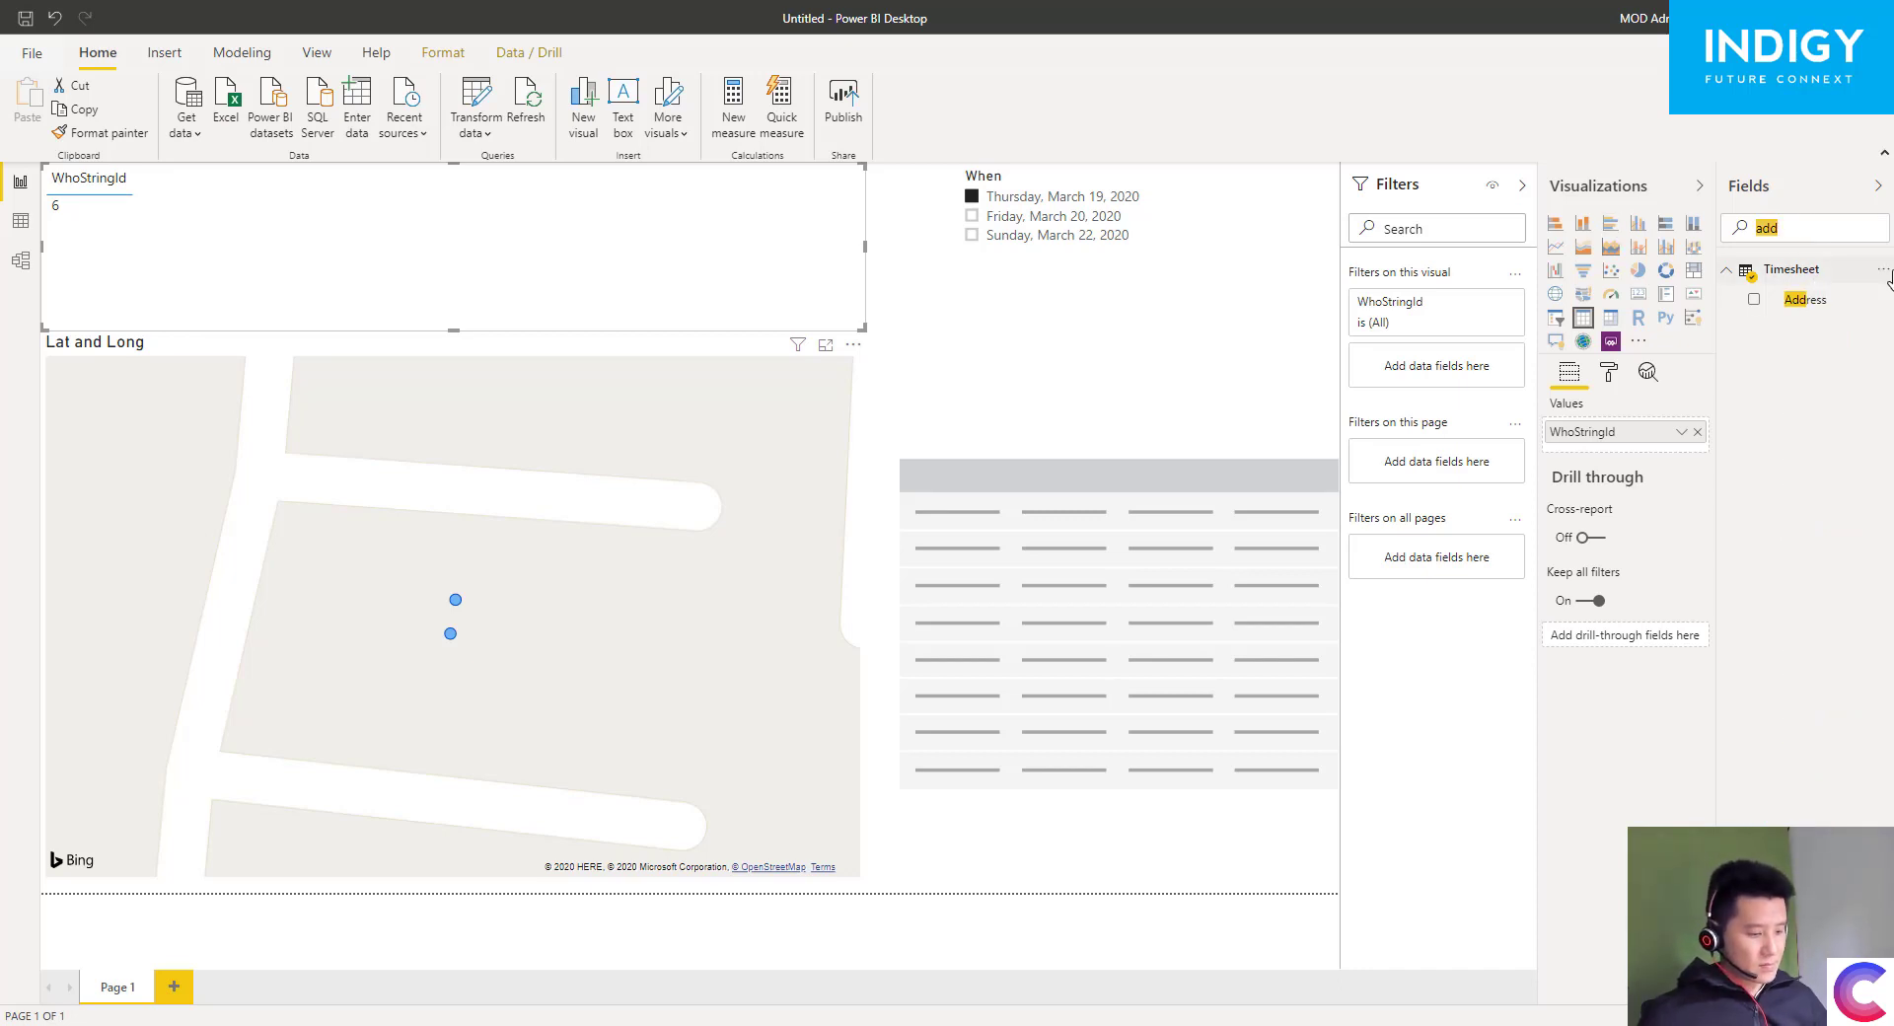
{"action": "type", "text": "status"}
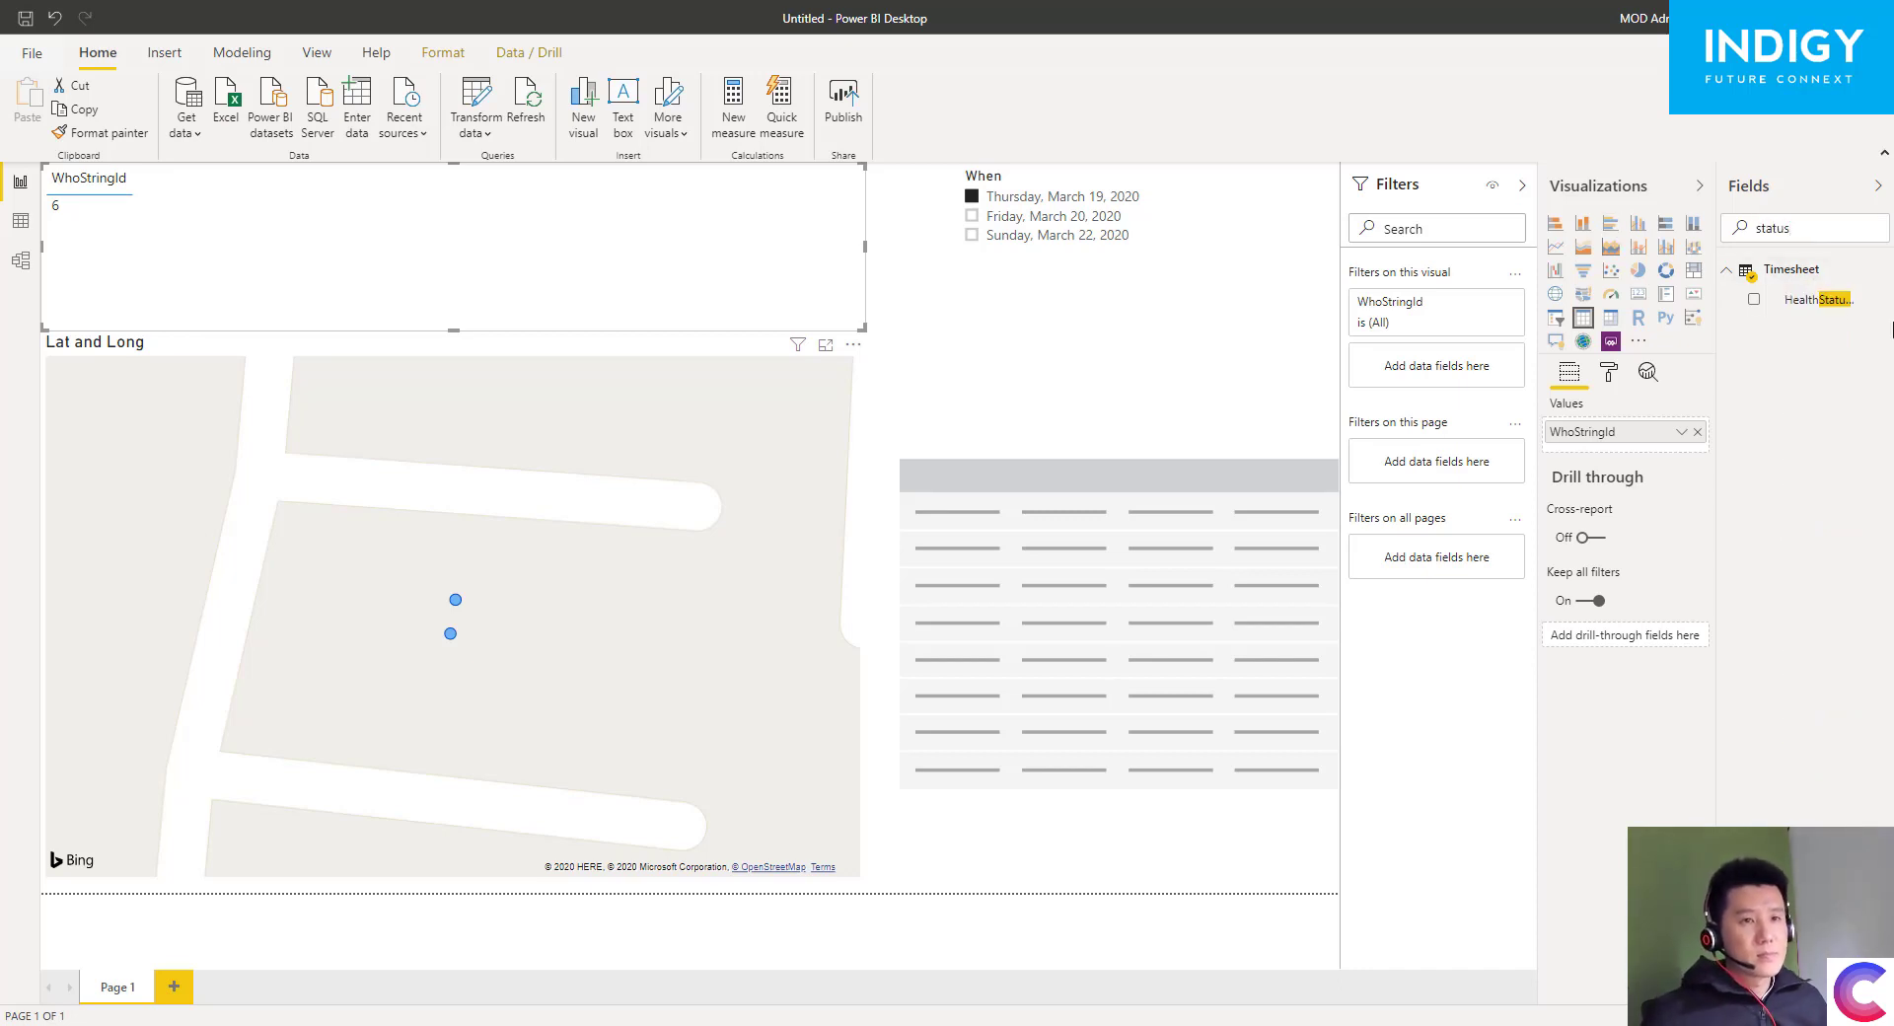
{"action": "mouse_move", "coordinate": [1821, 307]}
{"action": "left_mouse_down"}
{"action": "mouse_move", "coordinate": [1744, 388]}
{"action": "mouse_move", "coordinate": [1588, 483]}
{"action": "mouse_move", "coordinate": [1578, 444]}
{"action": "mouse_move", "coordinate": [1610, 455]}
{"action": "left_mouse_up"}
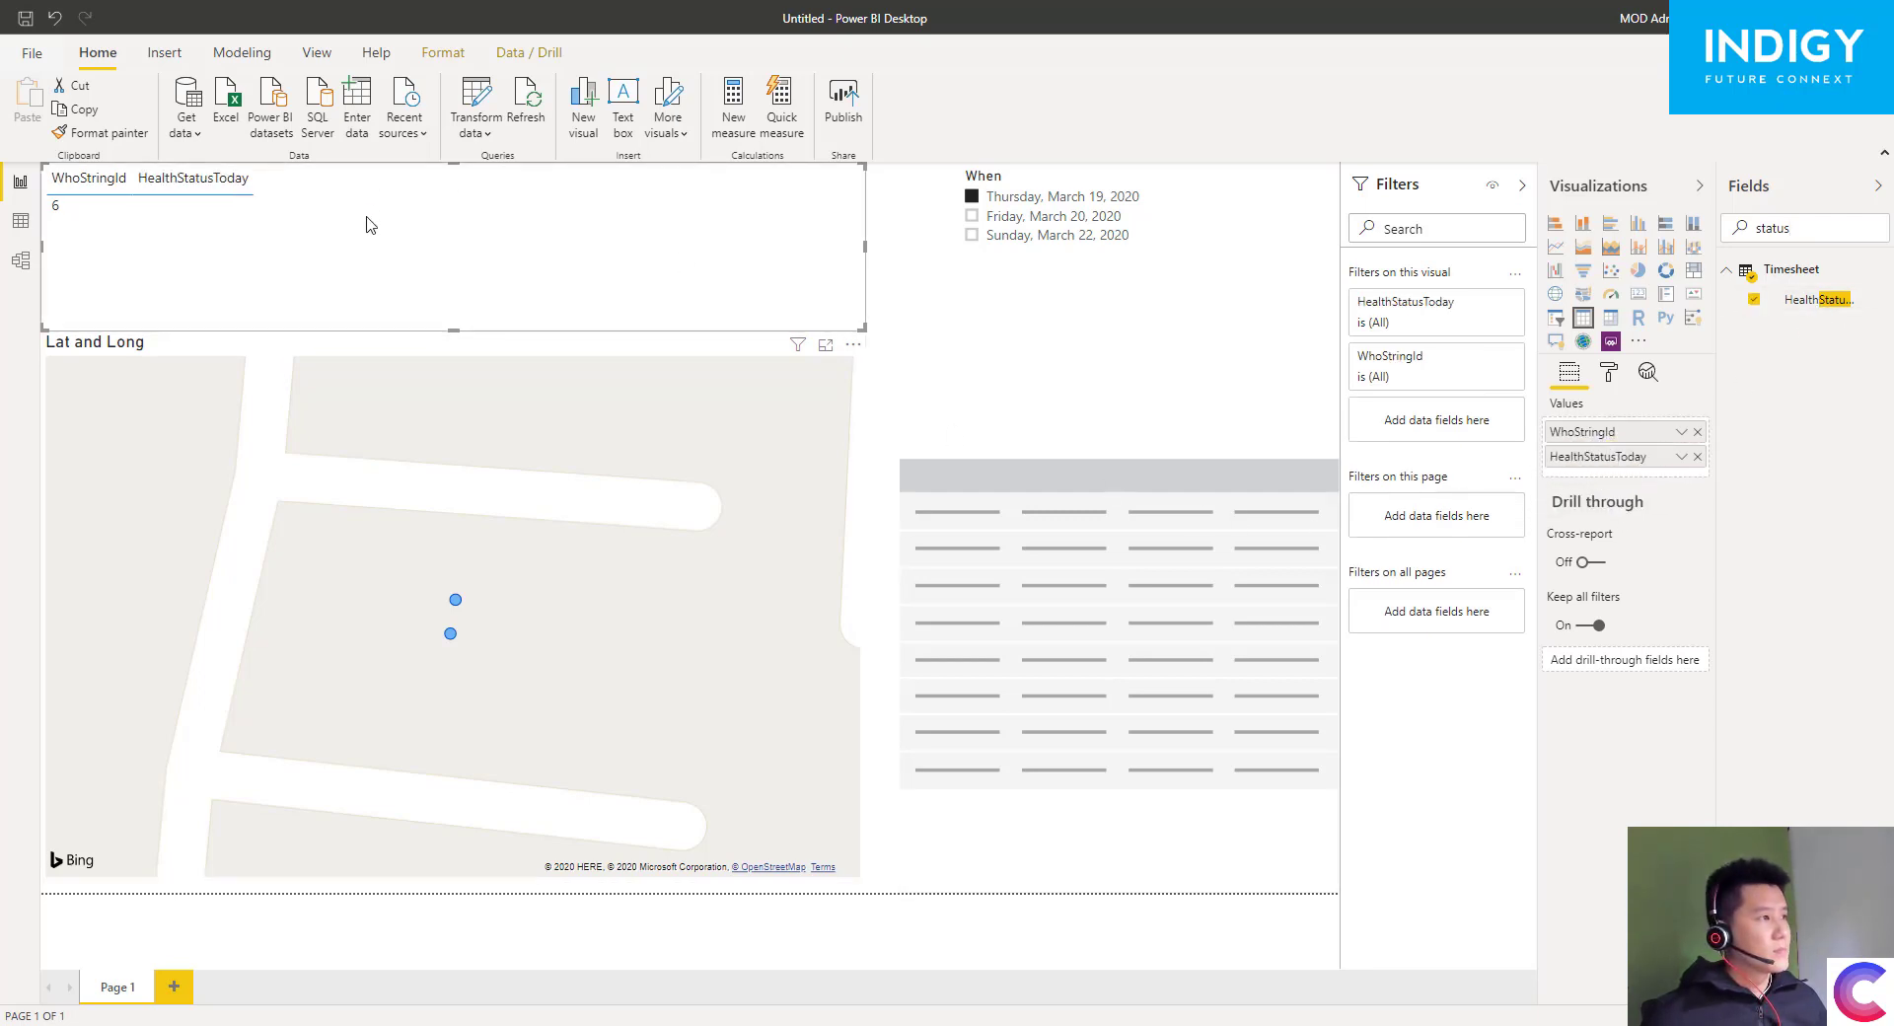
- Delete the empty table visual, and fit the WhoStringId and HealthStatusToday table beside the map below the When slicer
{"action": "left_click_drag", "start_coordinate": [370, 224], "coordinate": [1003, 305]}
{"action": "left_click", "coordinate": [1077, 553]}
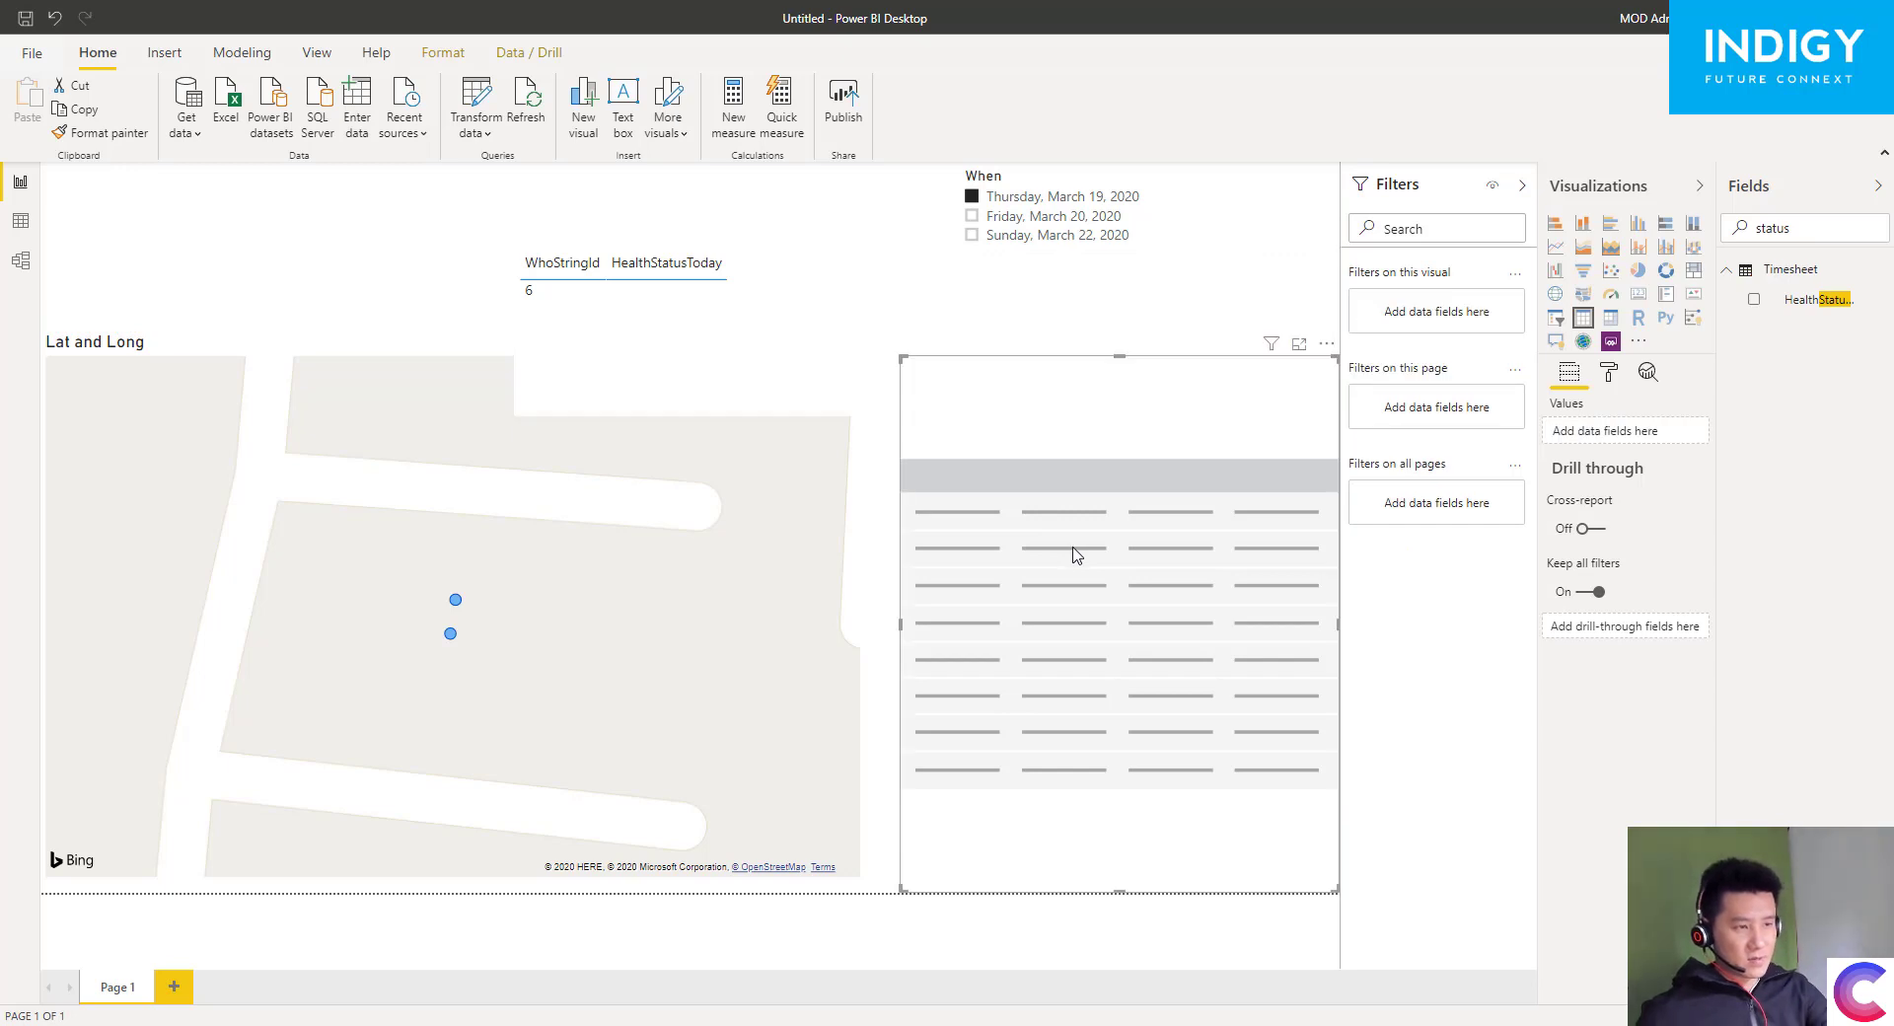
{"action": "key", "text": "Delete"}
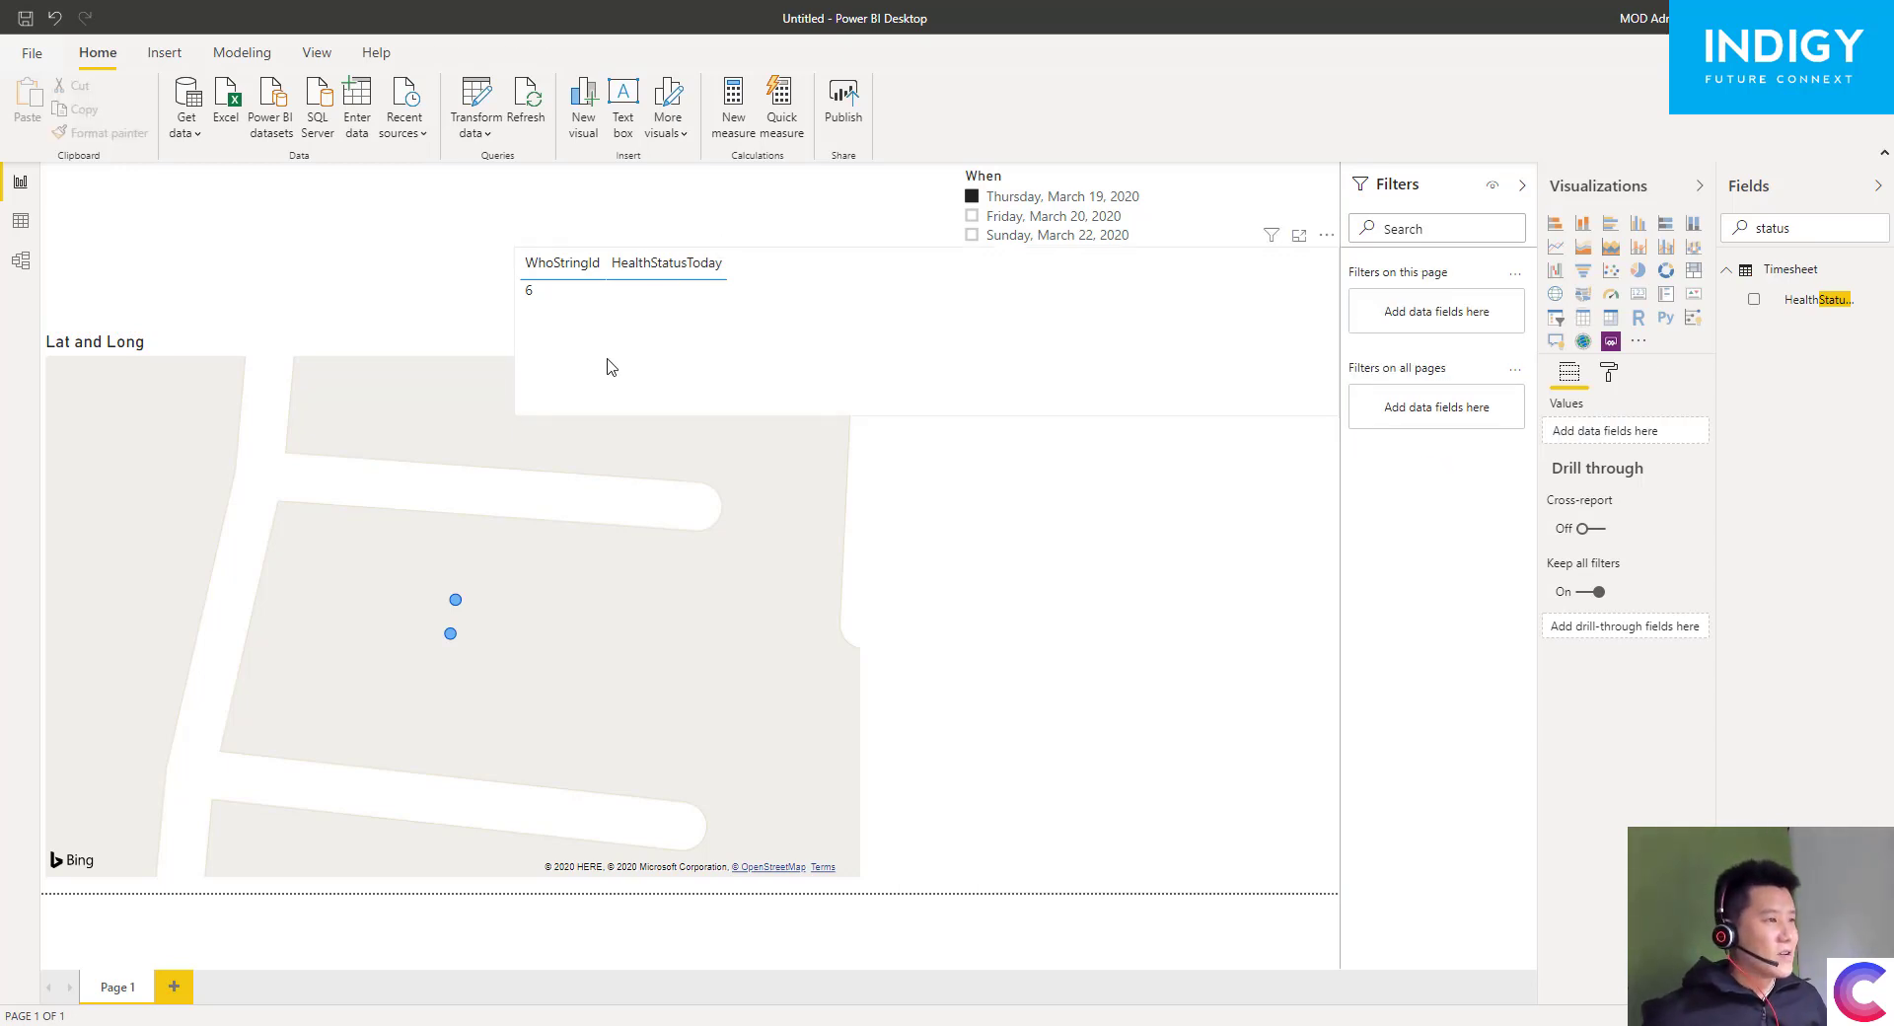
{"action": "left_click", "coordinate": [517, 410]}
{"action": "left_click_drag", "start_coordinate": [517, 409], "coordinate": [1027, 789]}
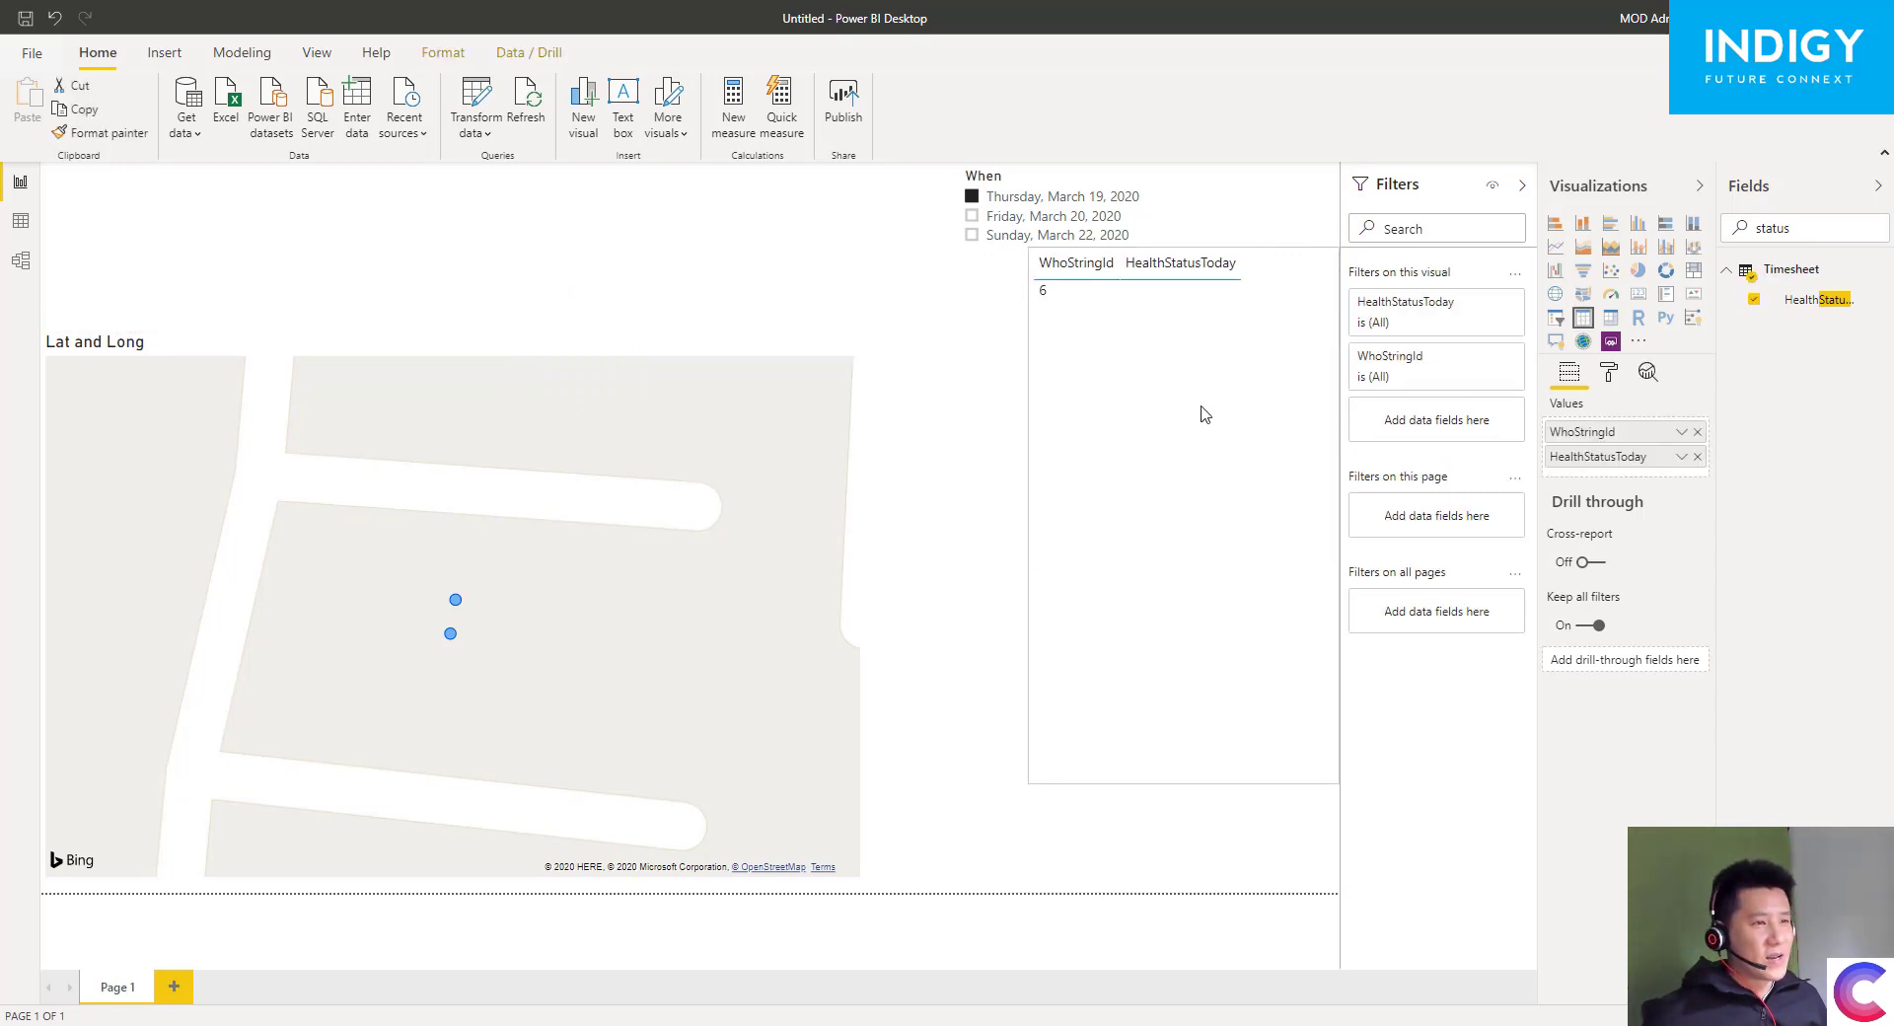
{"action": "left_click_drag", "start_coordinate": [1201, 414], "coordinate": [1171, 507]}
- Filter the report to Sunday, March 22, 2020 with the When slicer
{"action": "left_click", "coordinate": [1015, 255]}
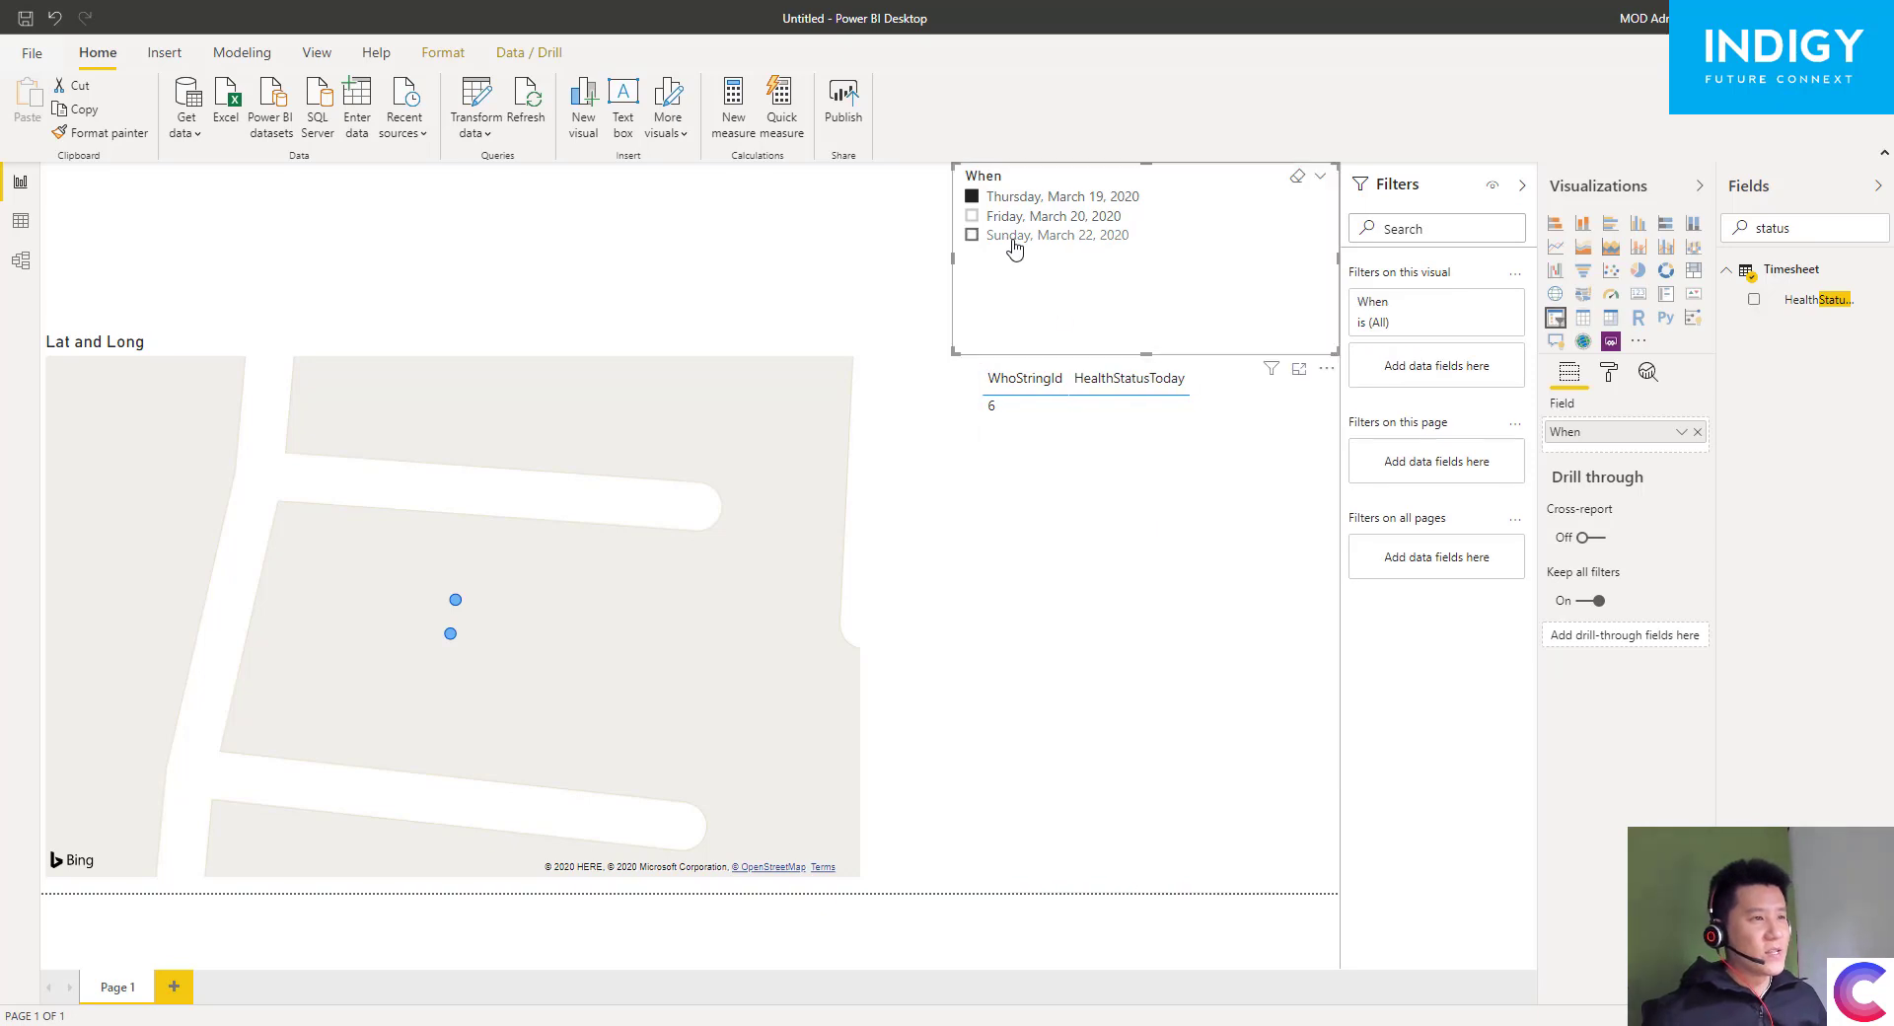
{"action": "left_click", "coordinate": [1008, 235]}
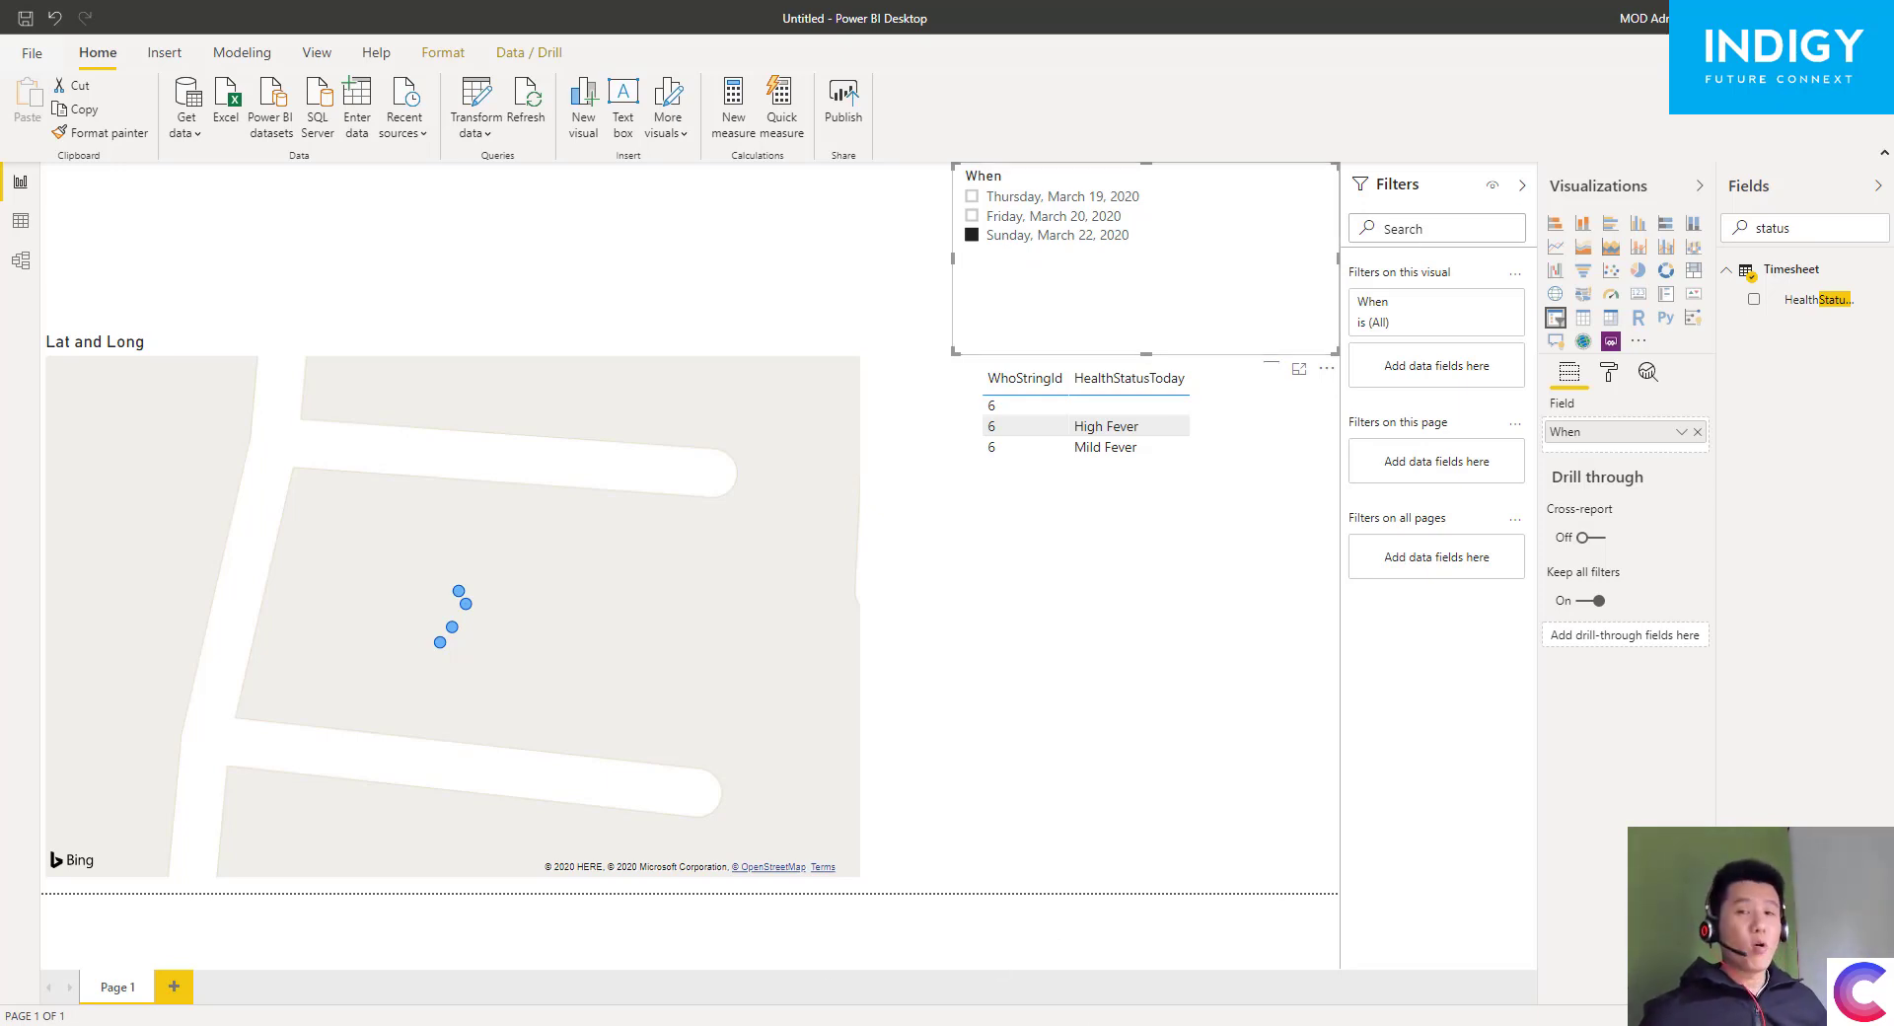
- Switch to Notepad and examine the SharePoint listdata.svc URL template
{"action": "key", "text": "alt+Tab"}
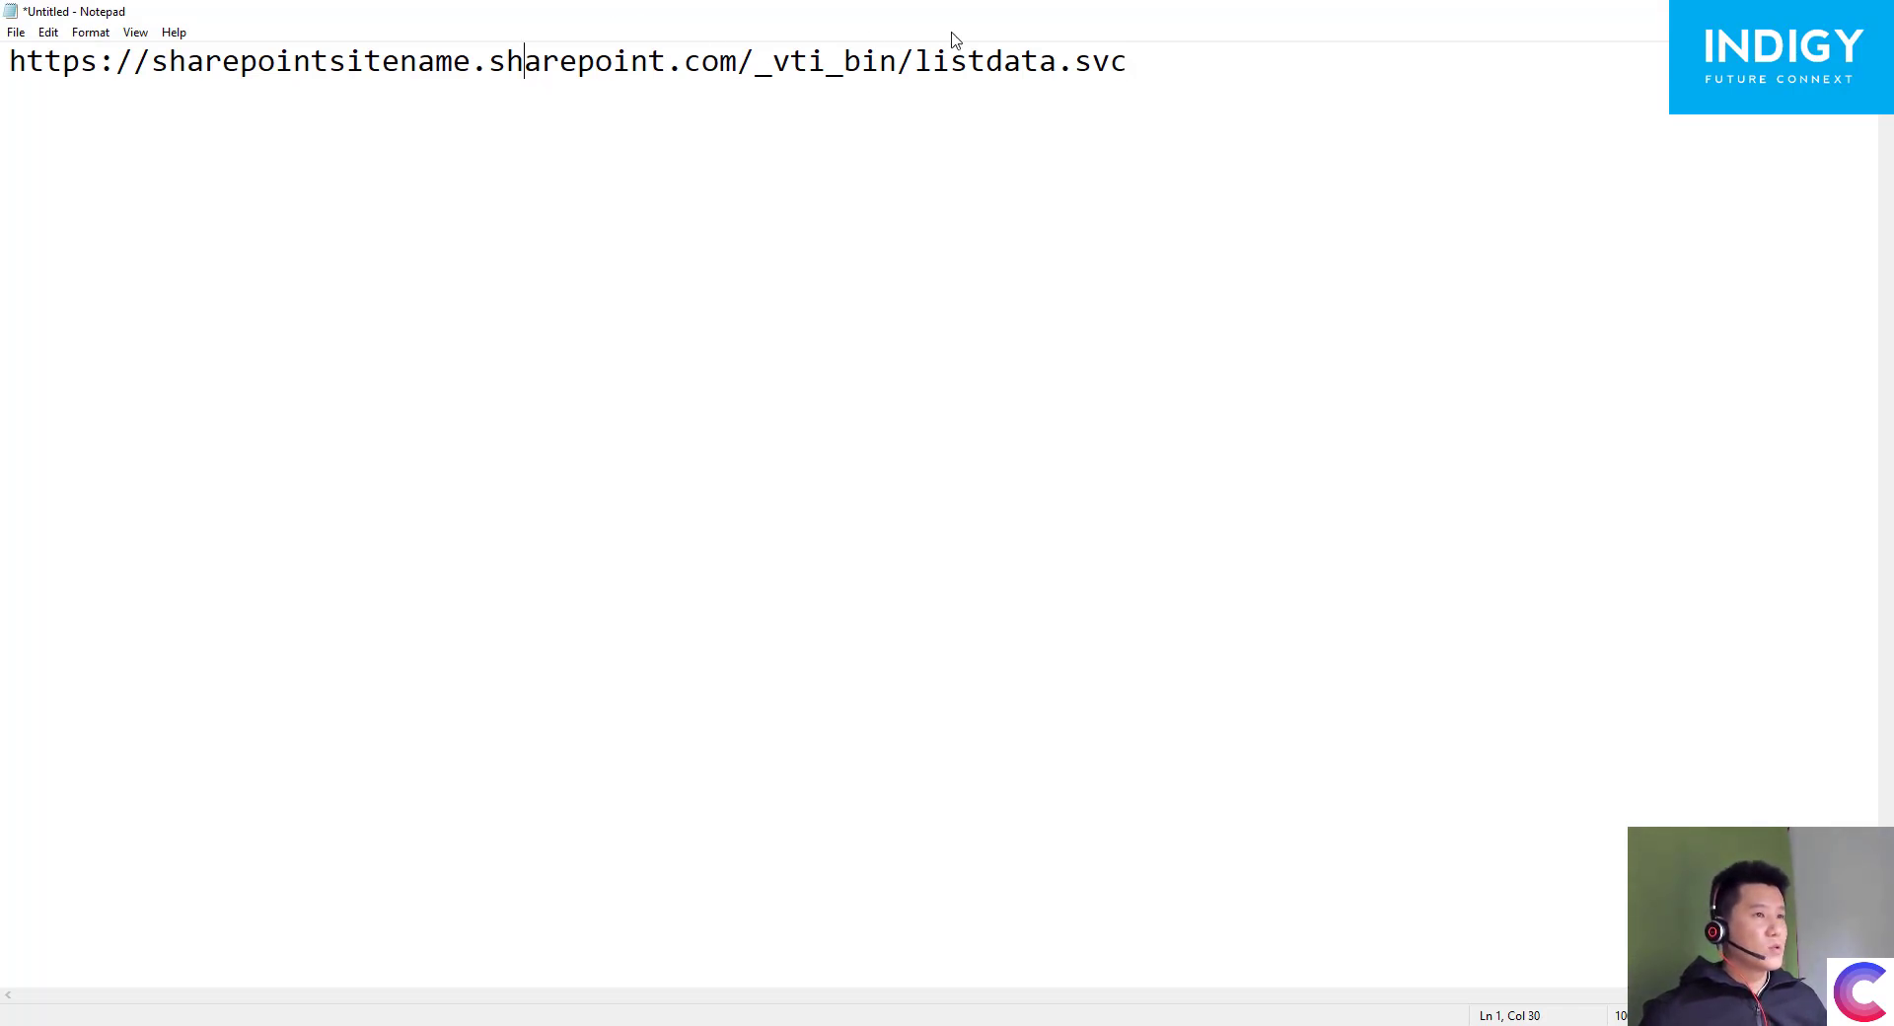
{"action": "left_click_drag", "start_coordinate": [1272, 62], "coordinate": [1, 87]}
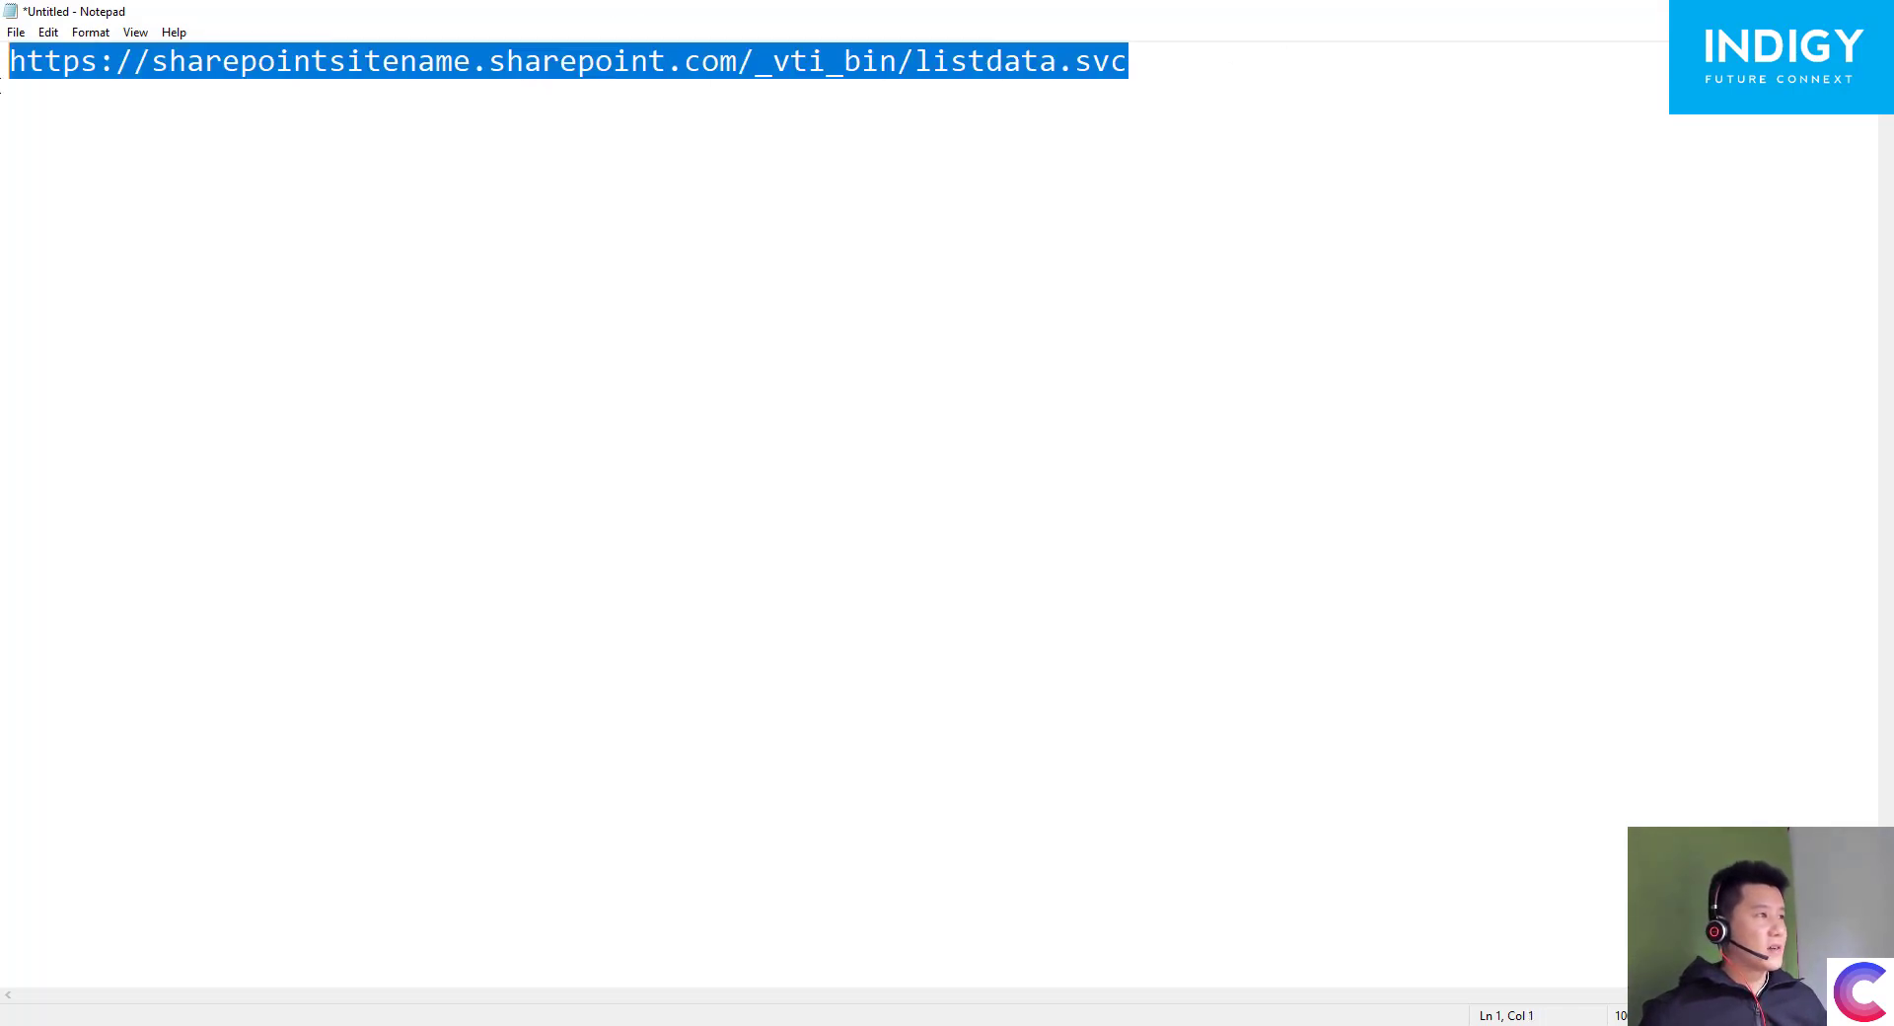
{"action": "left_click", "coordinate": [643, 165]}
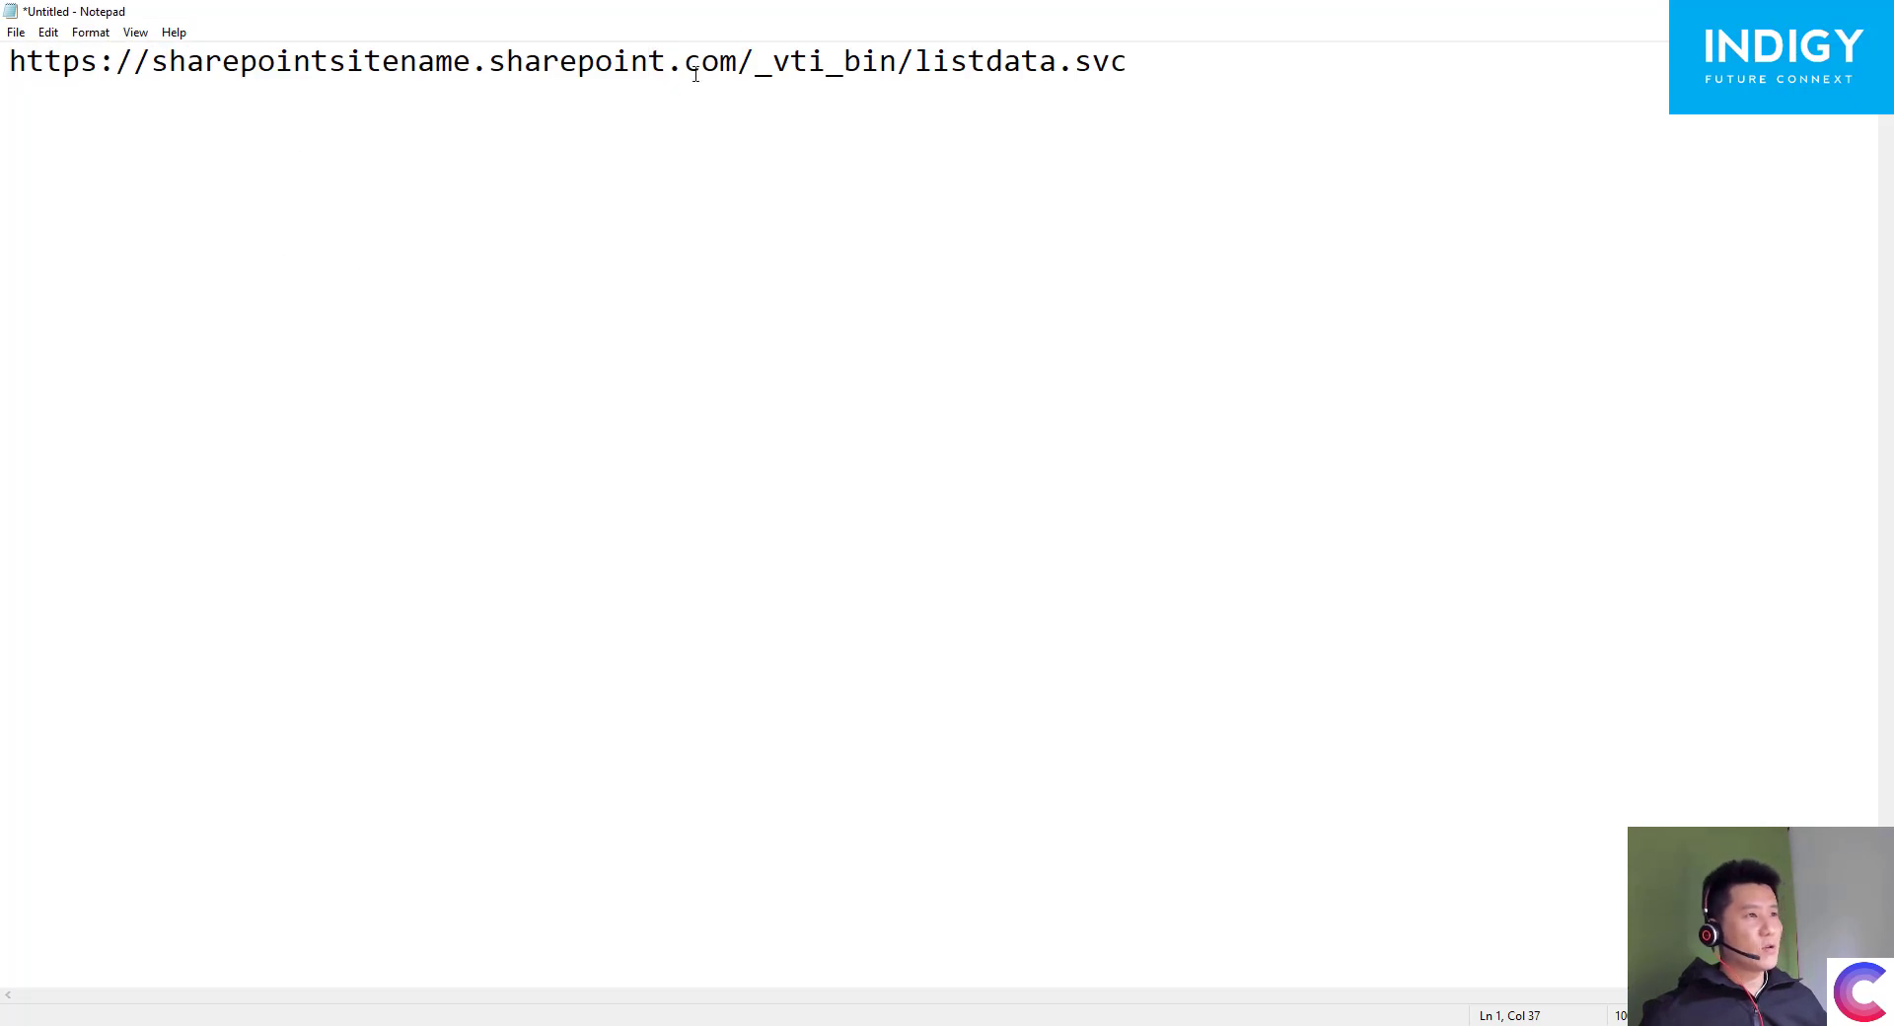
{"action": "left_click_drag", "start_coordinate": [1257, 60], "coordinate": [3, 69]}
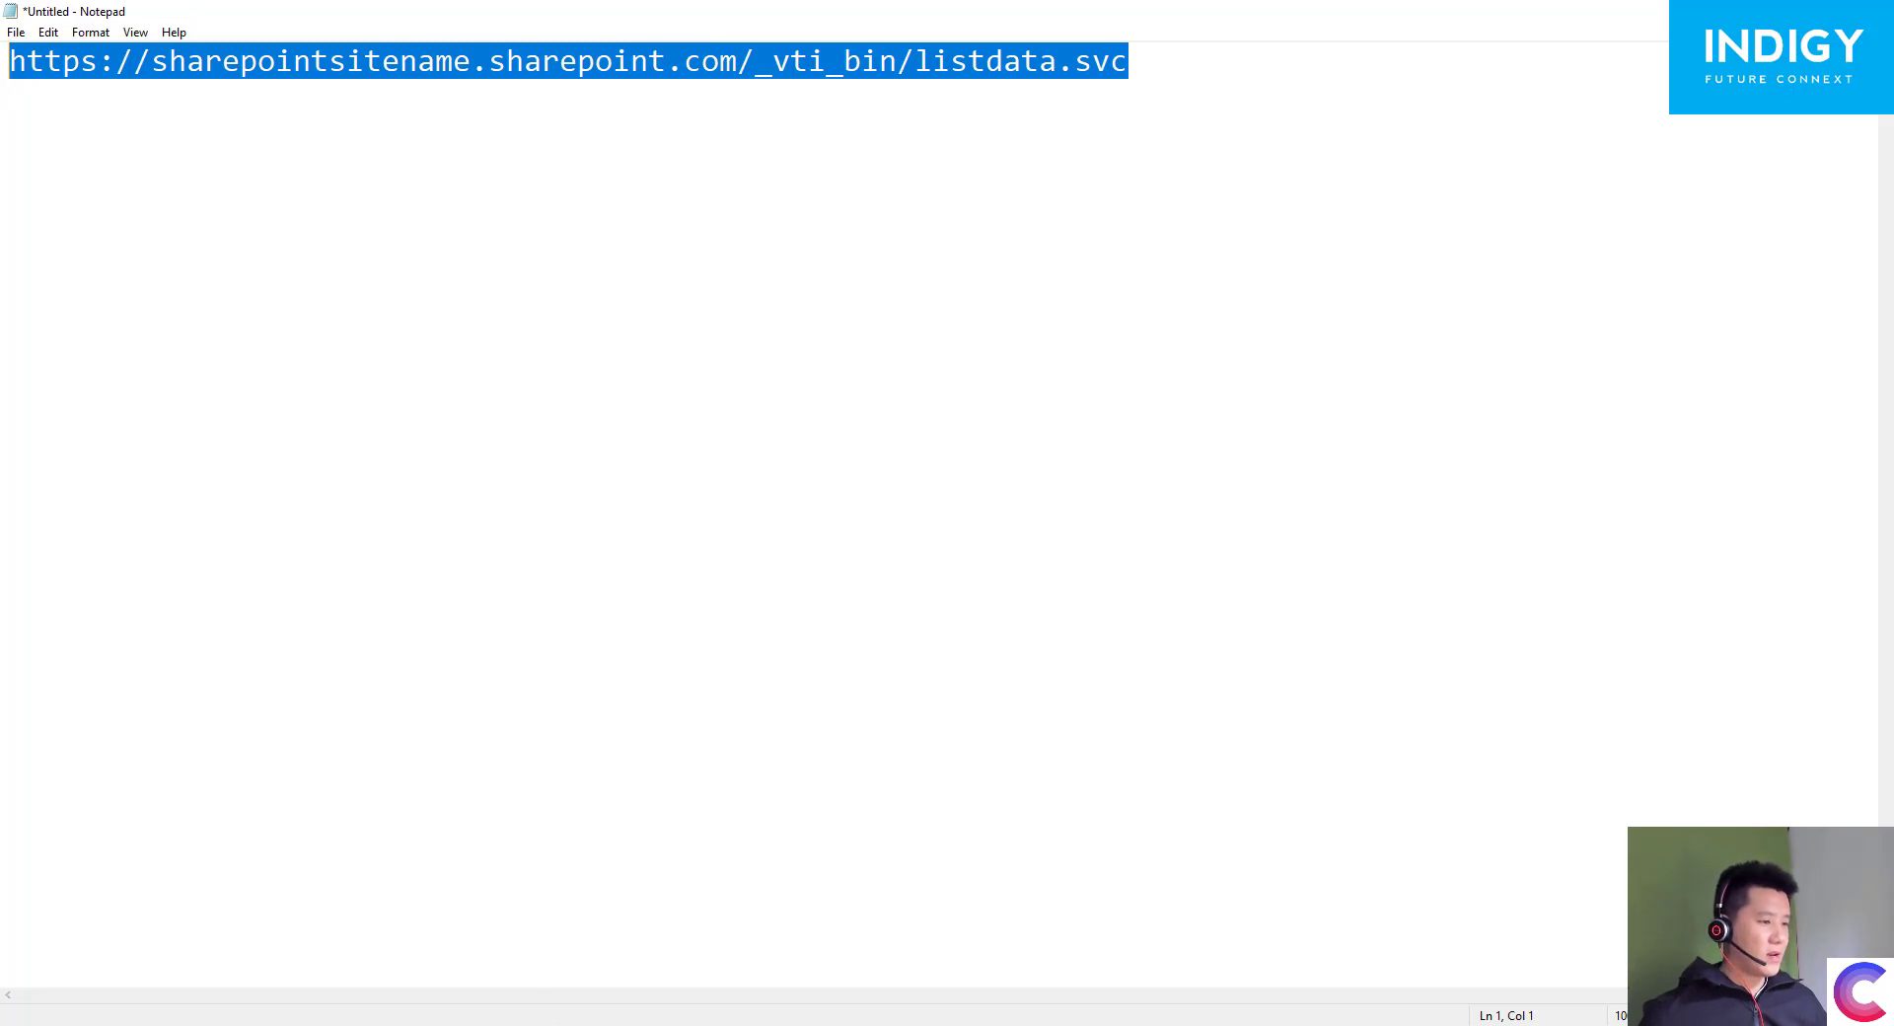
{"action": "key", "text": "alt+Tab"}
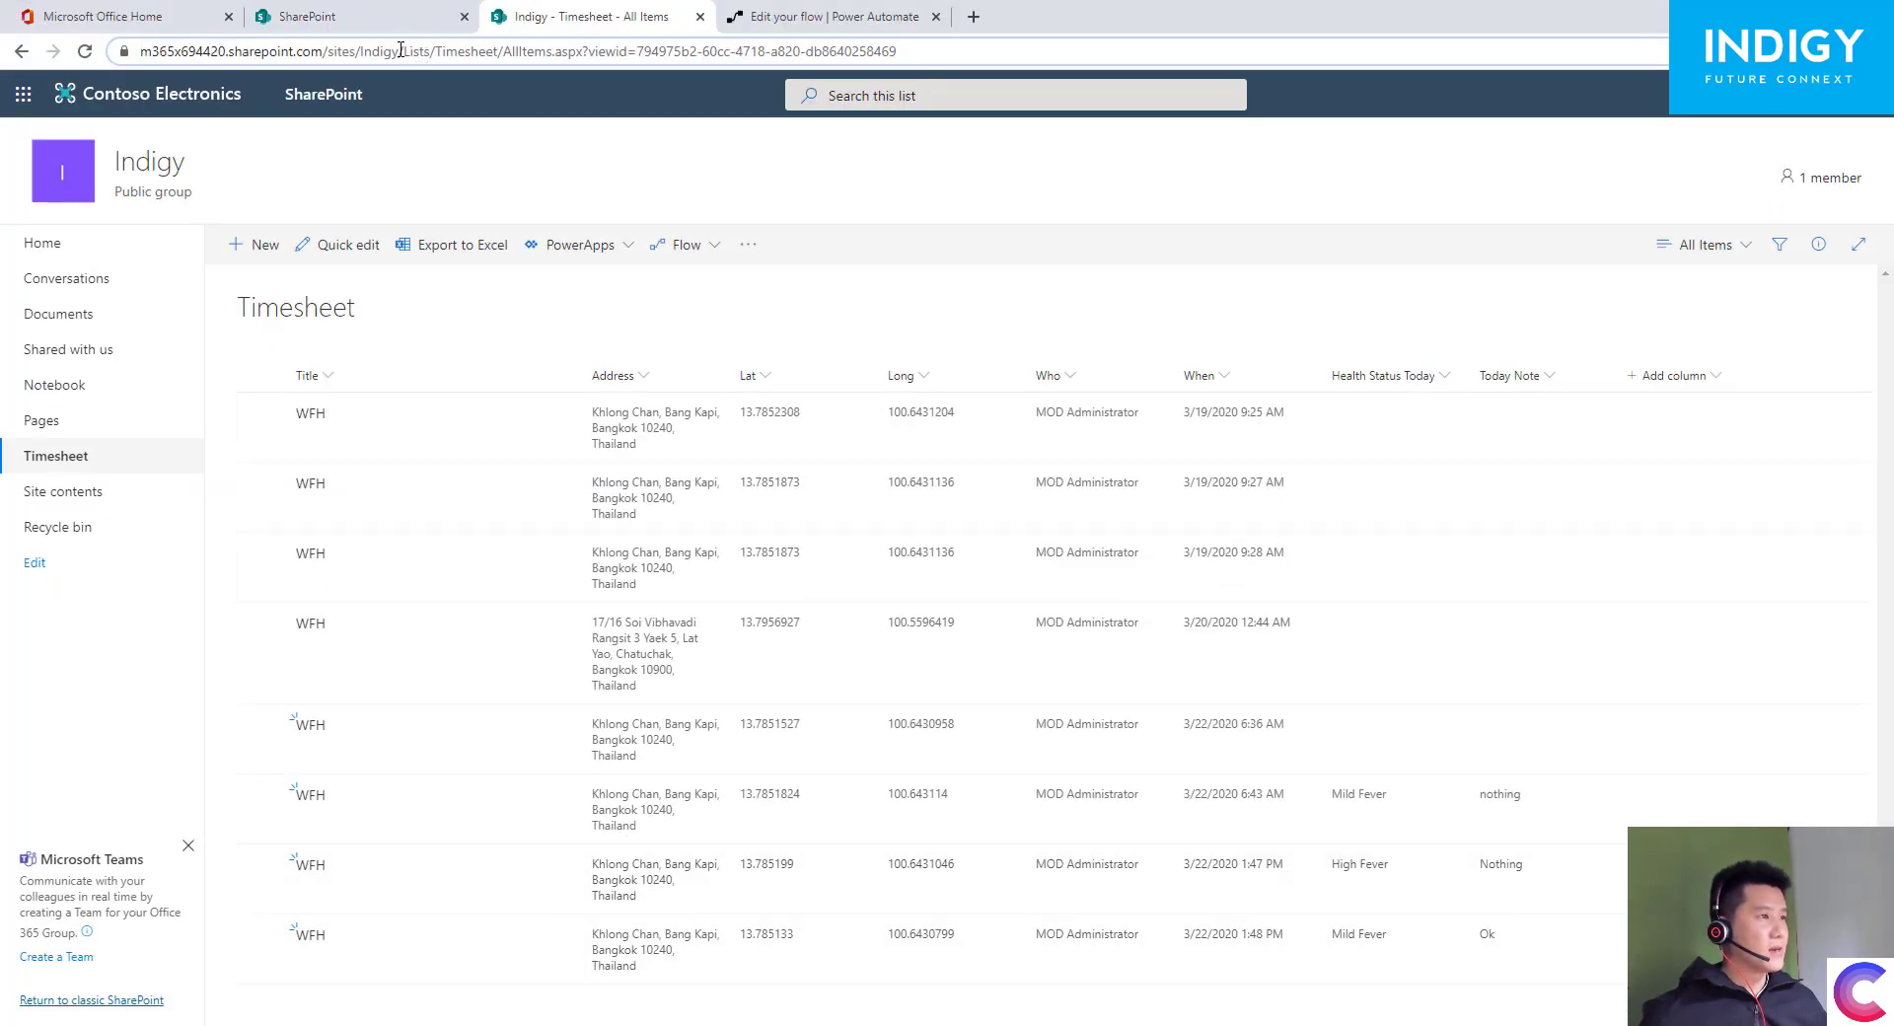
{"action": "left_click_drag", "start_coordinate": [401, 51], "coordinate": [2, 109]}
{"action": "key", "text": "ctrl+c"}
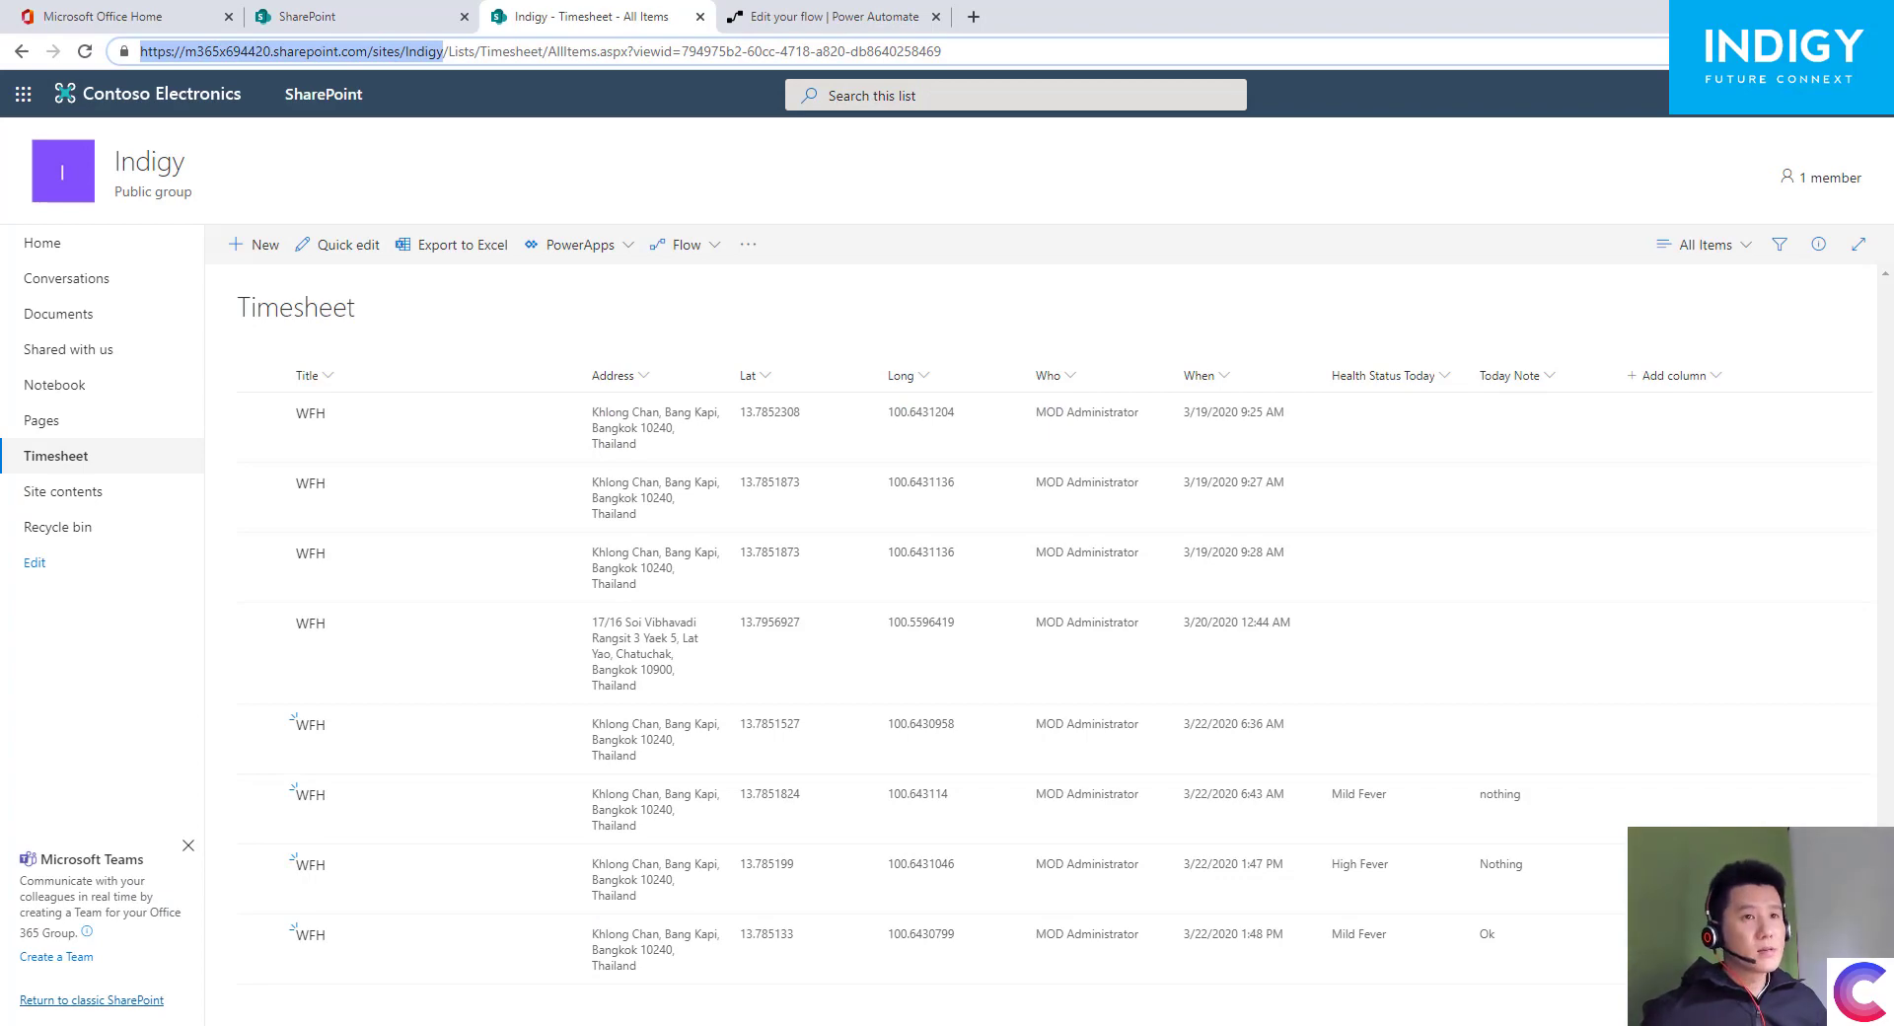
{"action": "key", "text": "alt+Tab"}
{"action": "left_click", "coordinate": [543, 62]}
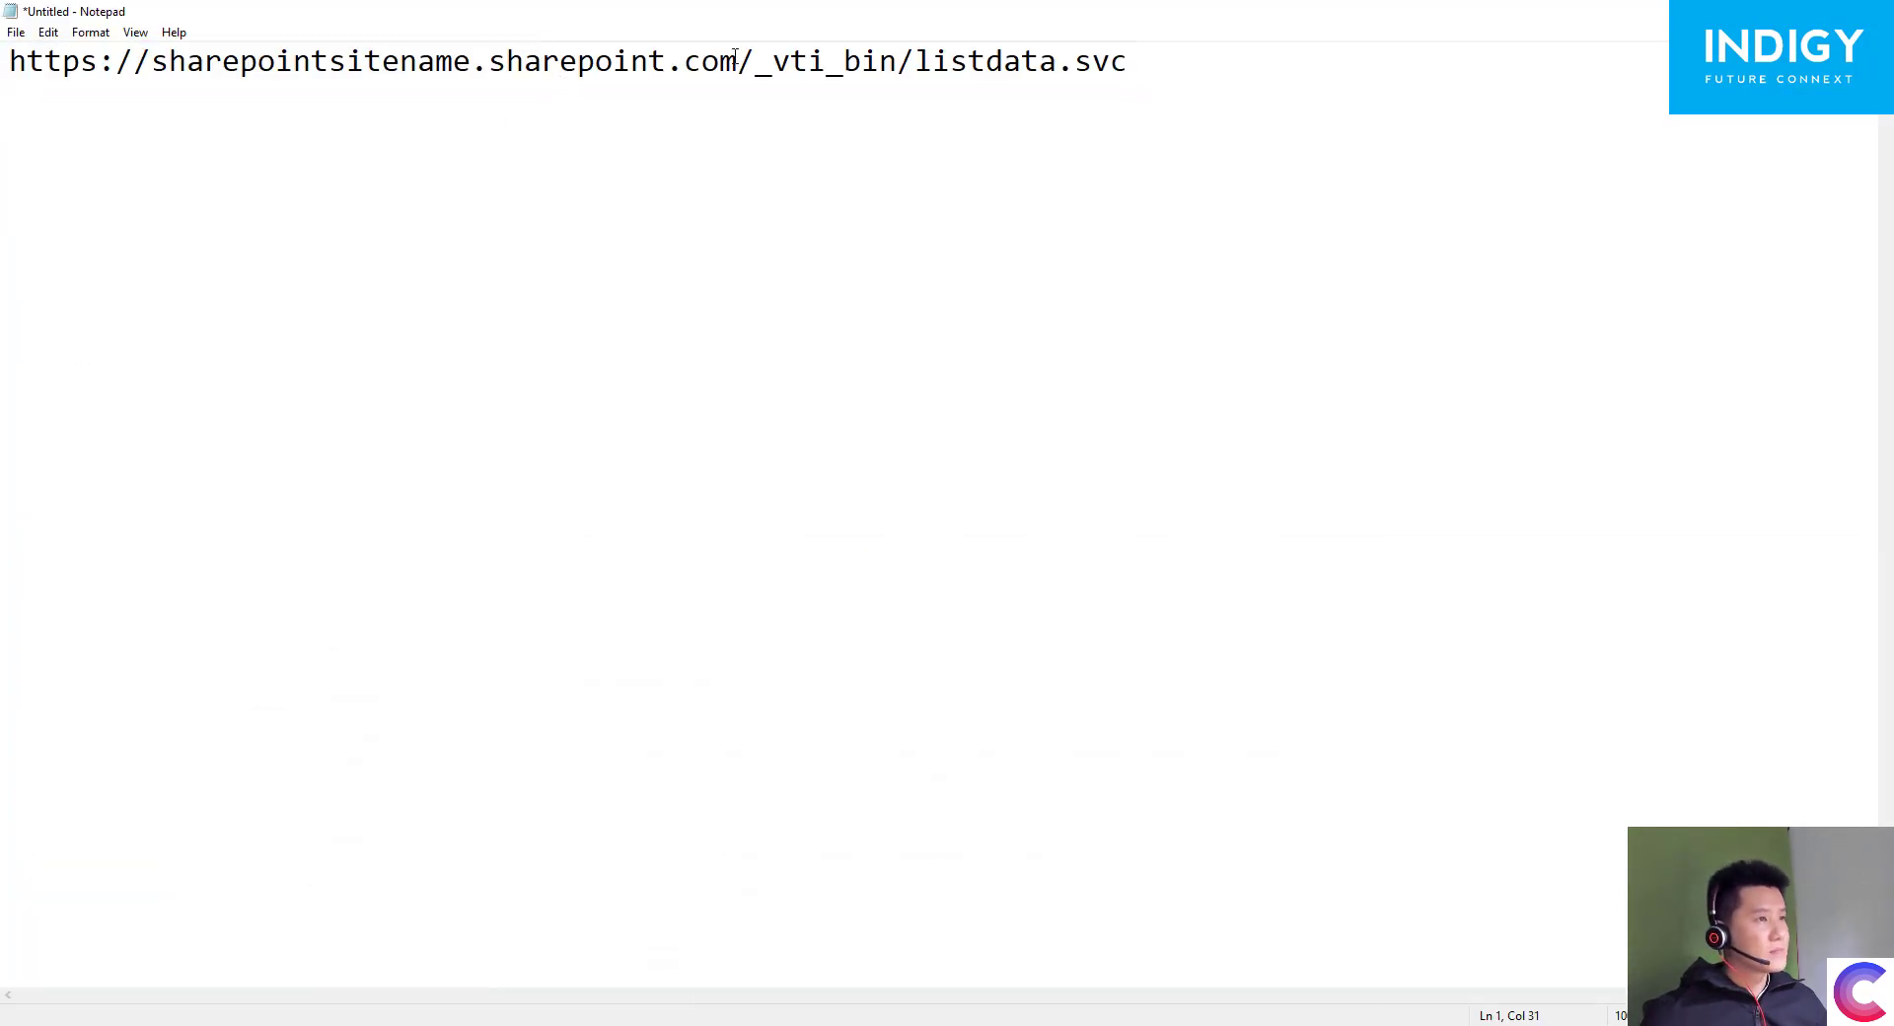
{"action": "left_click_drag", "start_coordinate": [737, 62], "coordinate": [8, 61]}
{"action": "key", "text": "ctrl+v"}
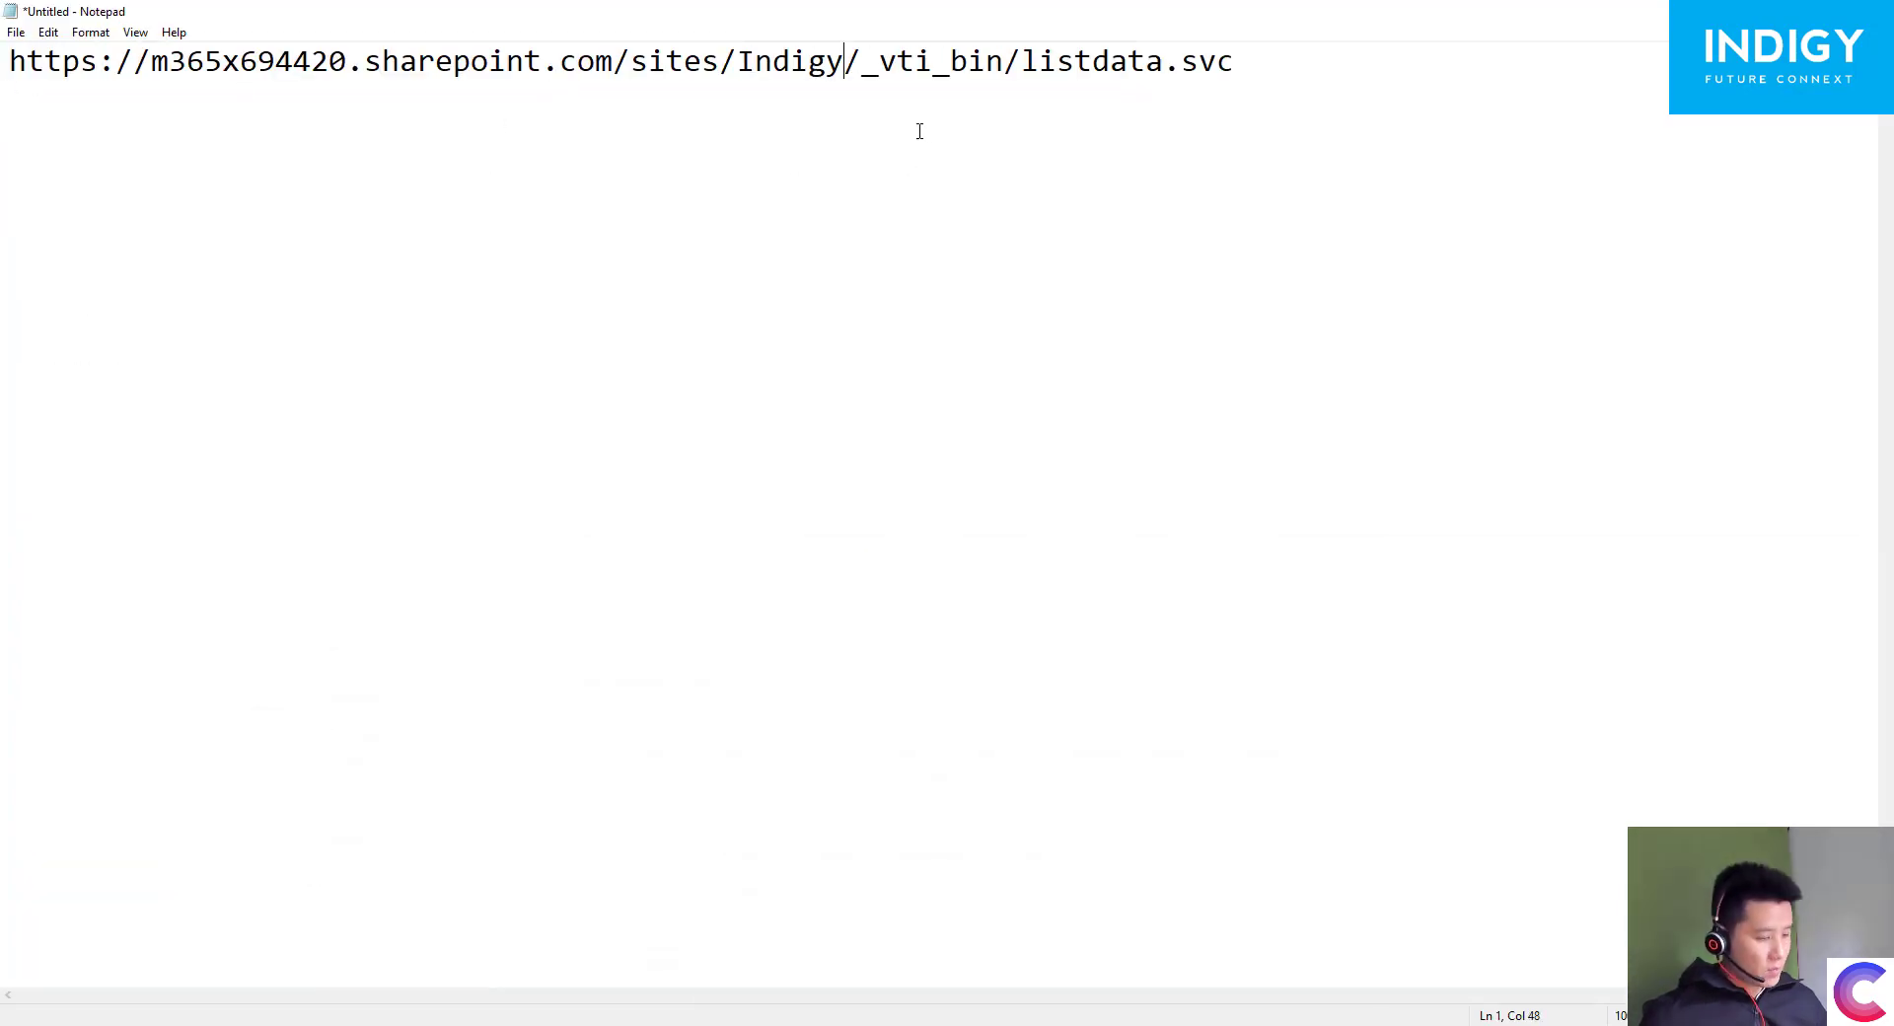
- Copy the complete /_vti_bin/listdata.svc URL from Notepad and switch back to Power BI Desktop
{"action": "key", "text": "ctrl+a"}
{"action": "key", "text": "ctrl+c"}
{"action": "key", "text": "alt+Tab"}
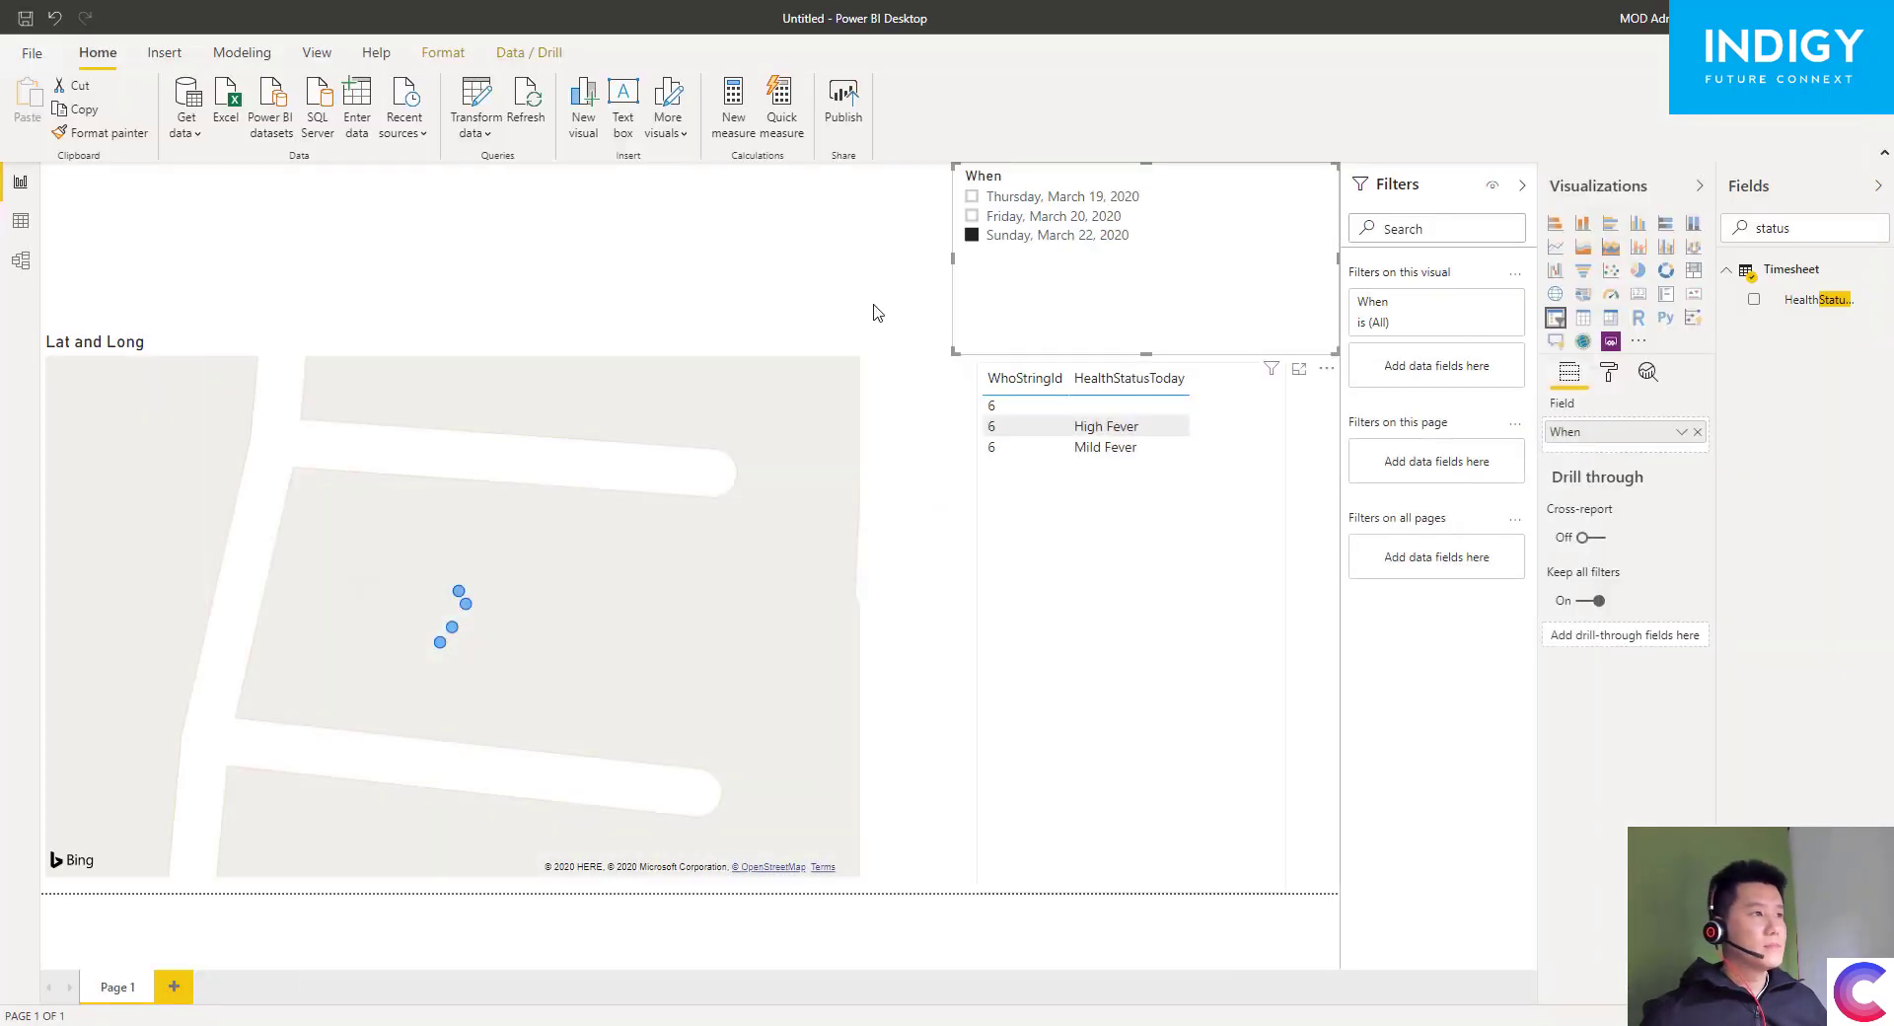
- Connect to an OData feed in Basic mode using the copied SharePoint listdata.svc URL
{"action": "left_click", "coordinate": [194, 144]}
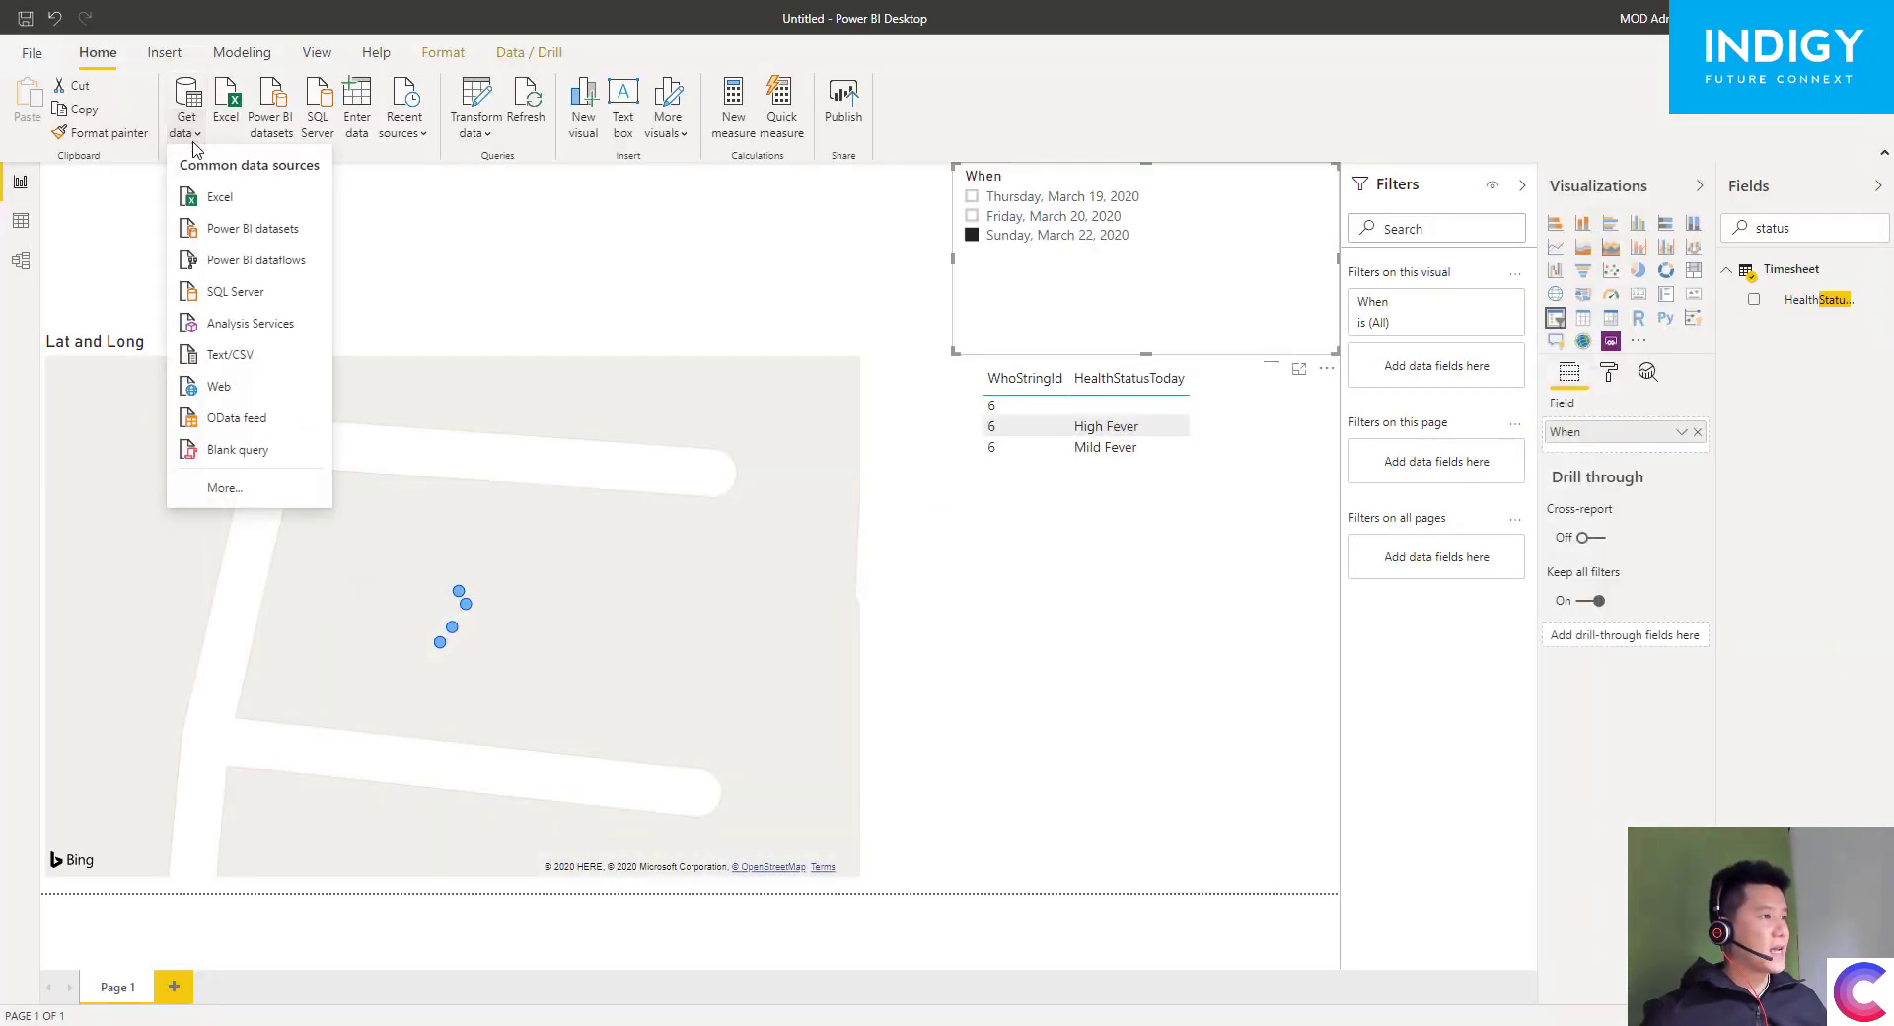
{"action": "left_click", "coordinate": [193, 144]}
{"action": "left_click", "coordinate": [190, 133]}
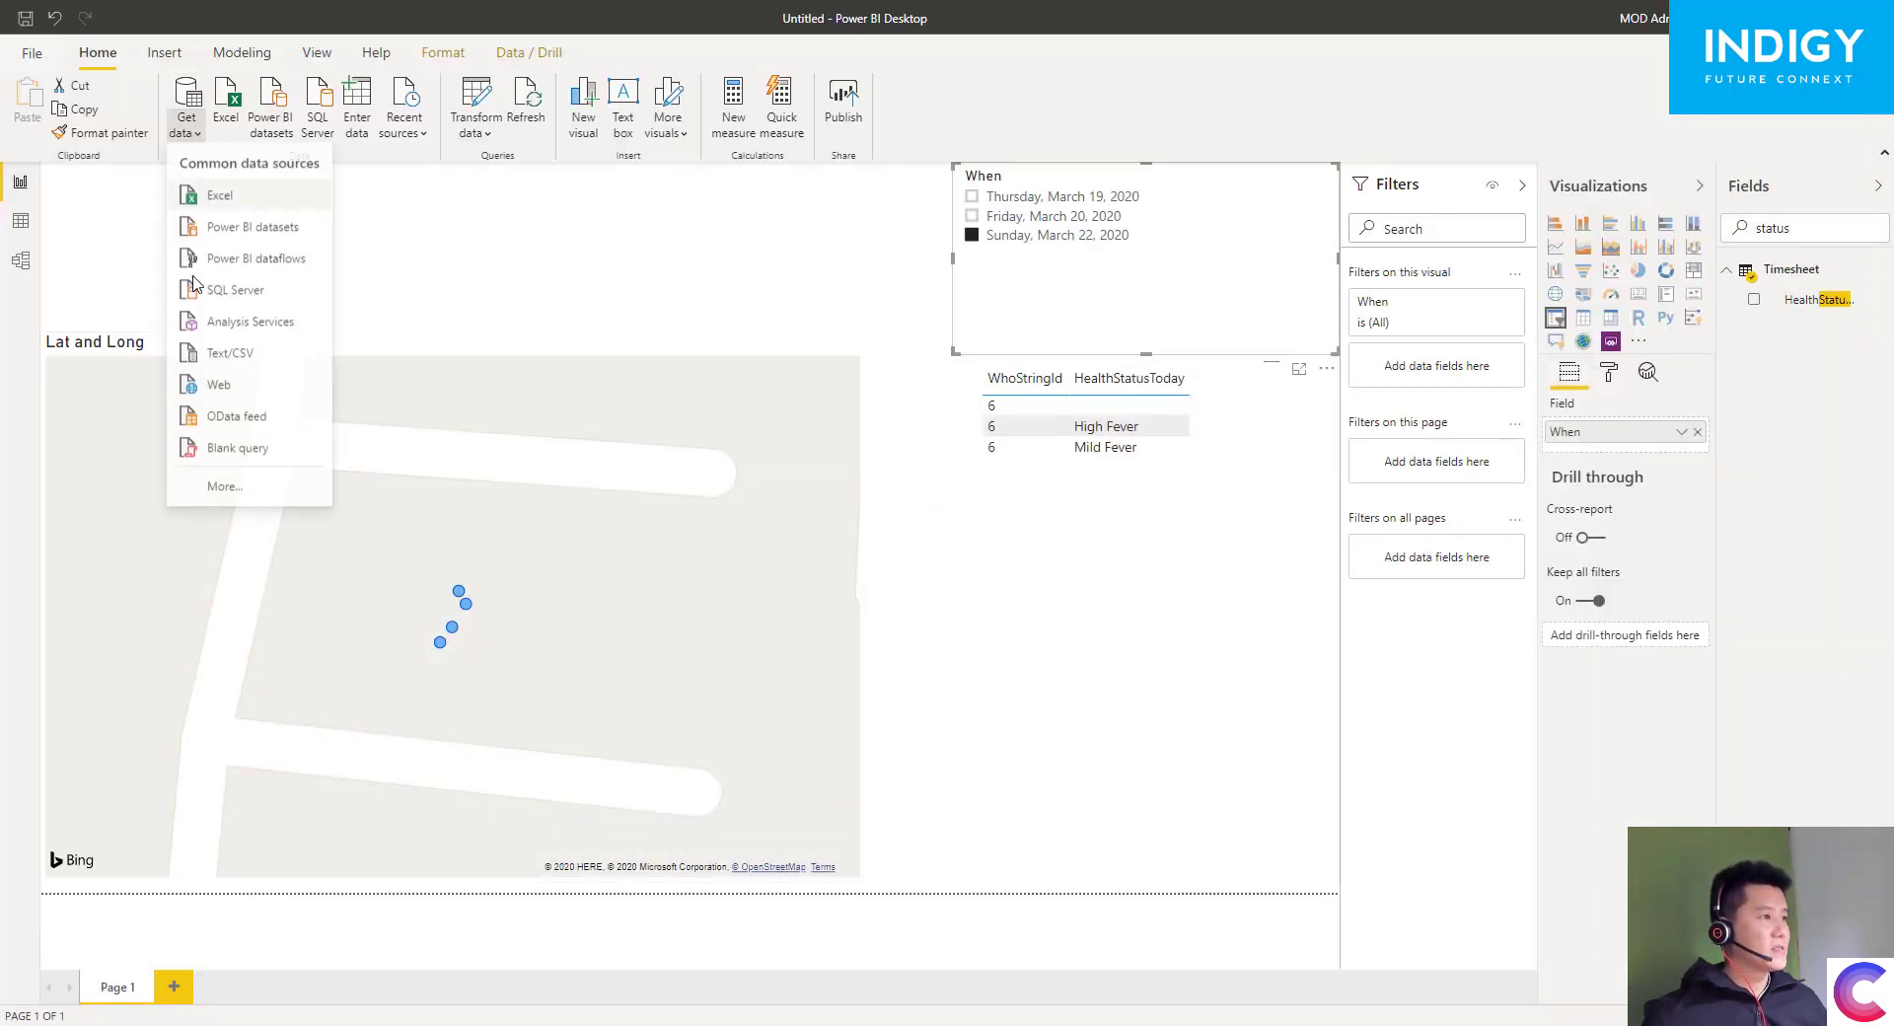
{"action": "left_click", "coordinate": [224, 419]}
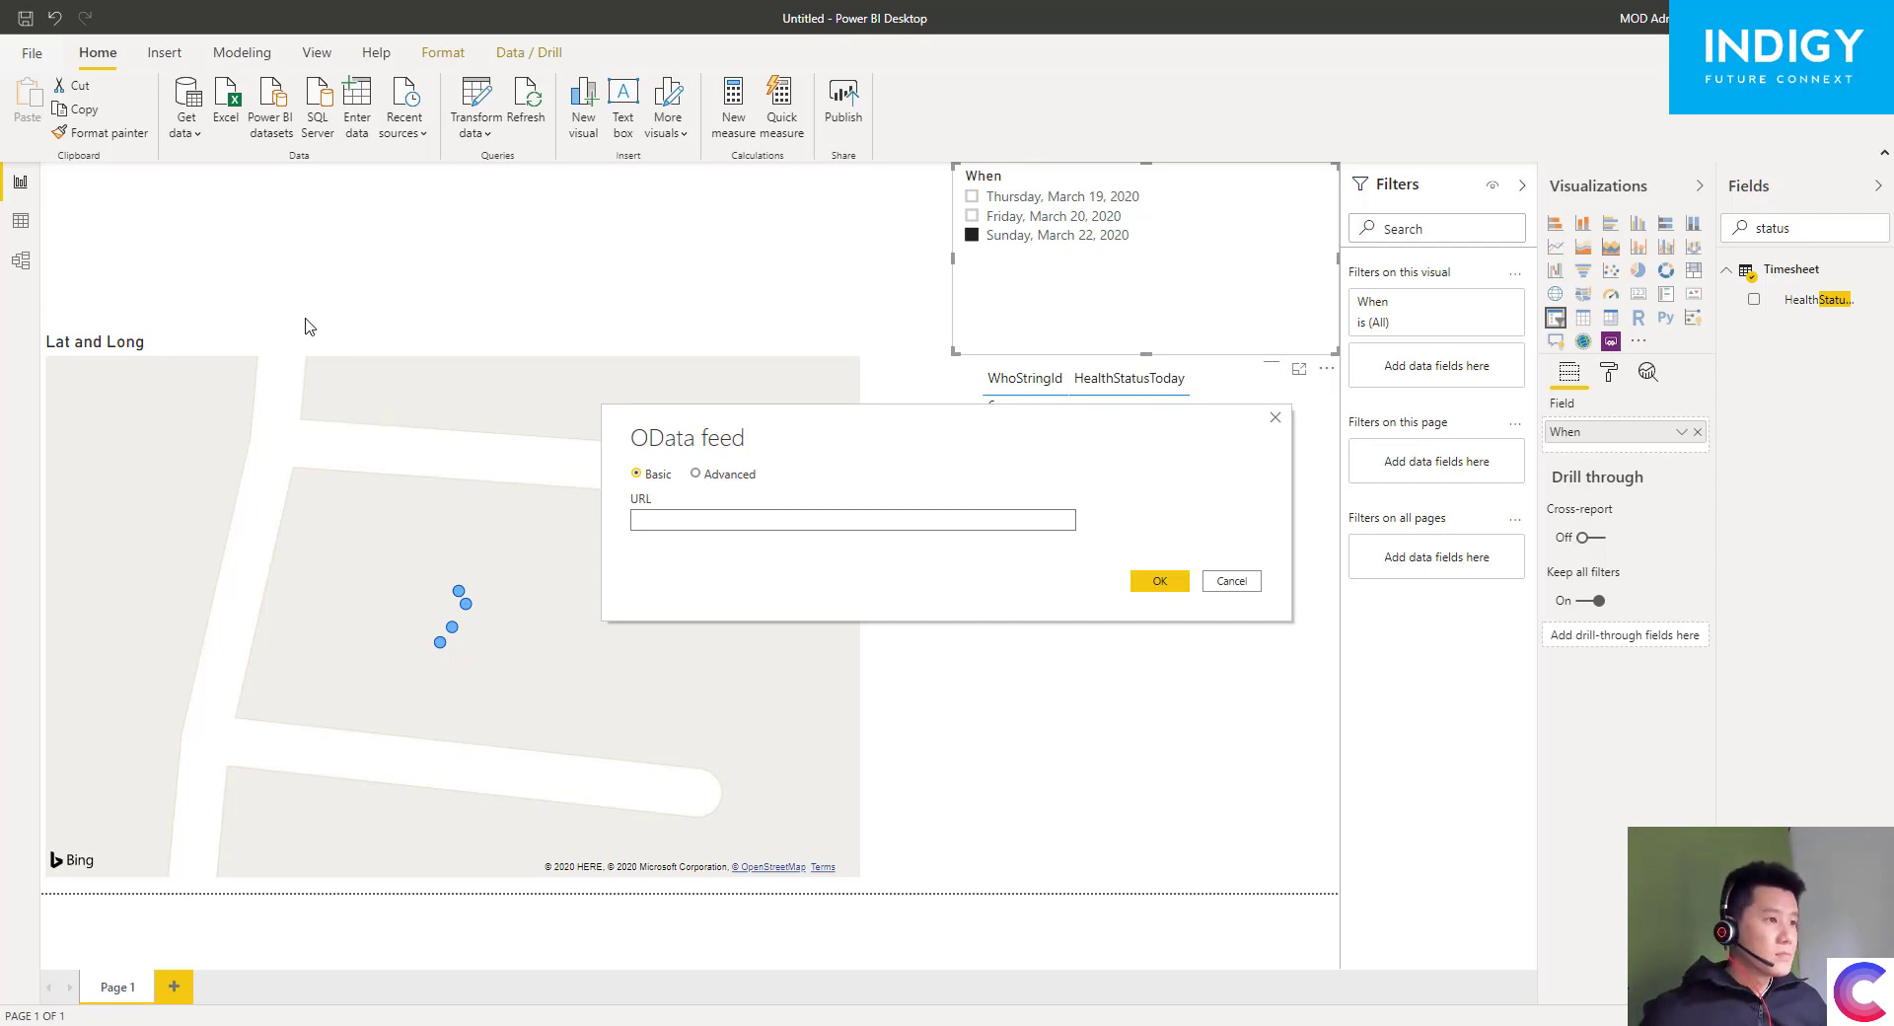
{"action": "left_click", "coordinate": [697, 475]}
{"action": "left_click", "coordinate": [655, 474]}
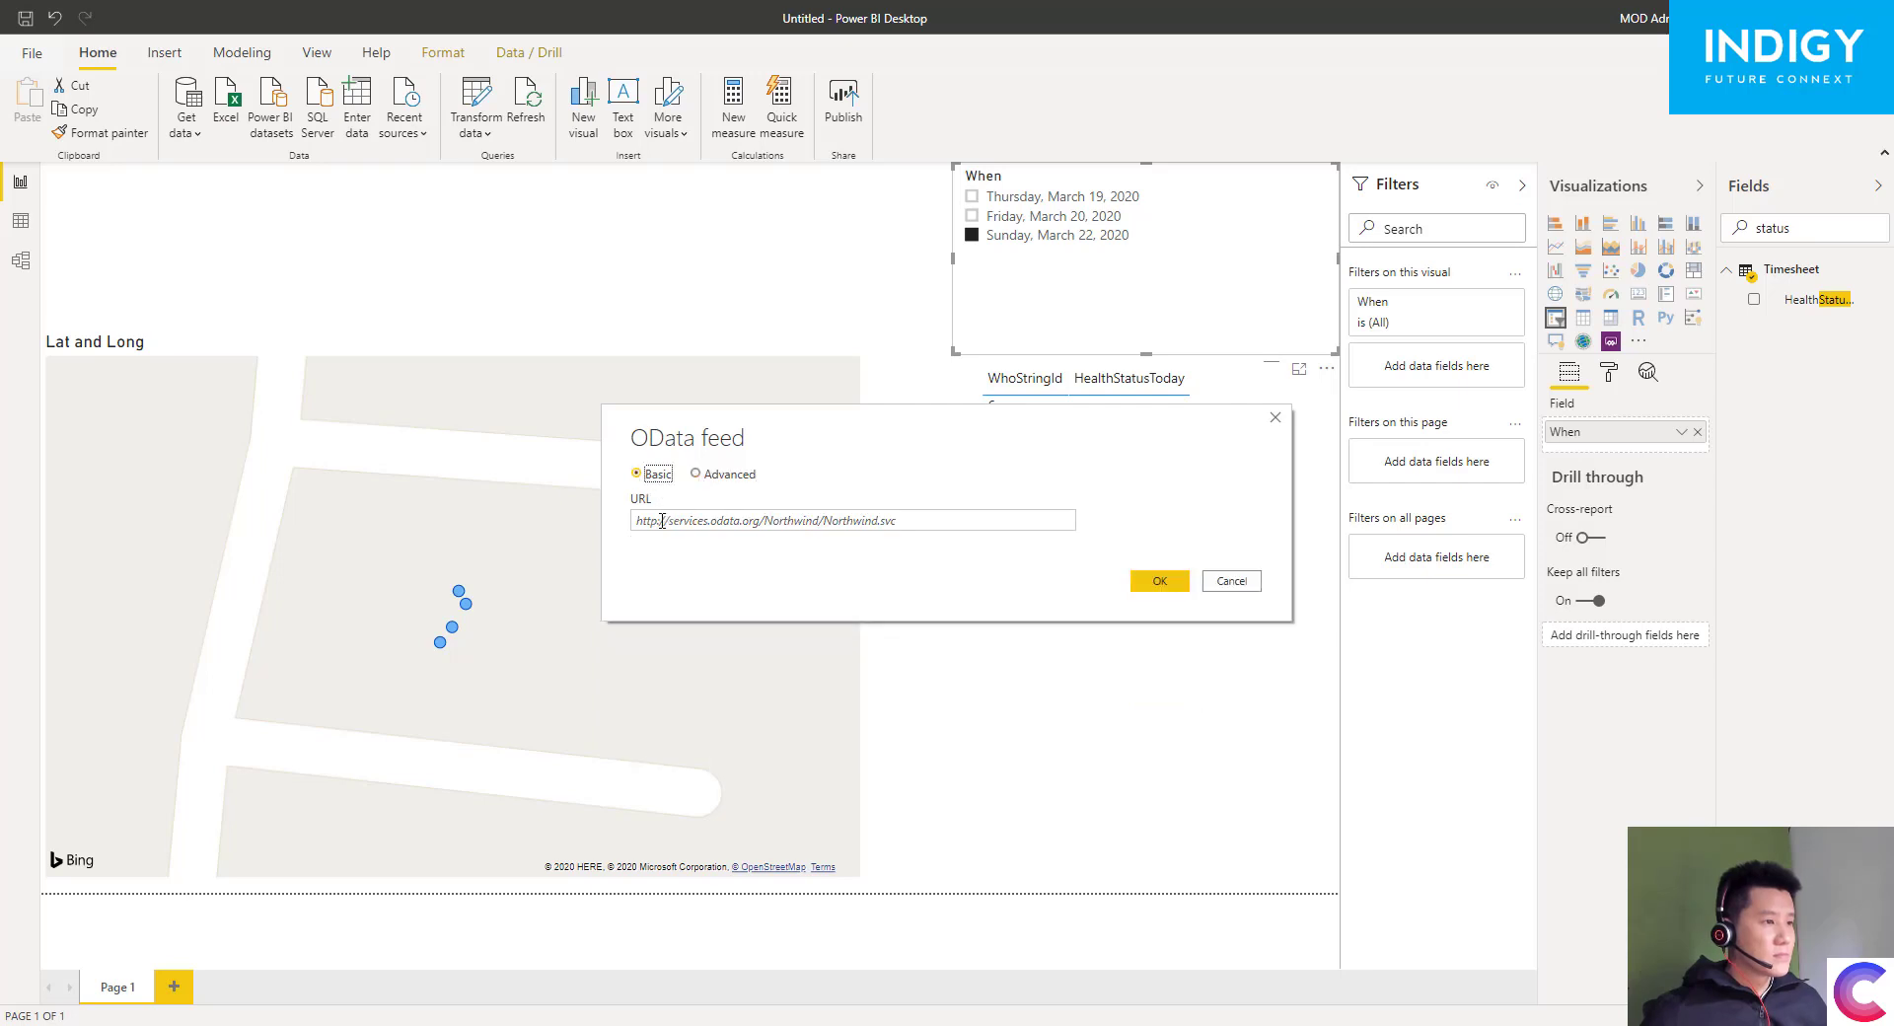
{"action": "left_click", "coordinate": [662, 521]}
{"action": "key", "text": "ctrl+v"}
{"action": "left_click", "coordinate": [1174, 582]}
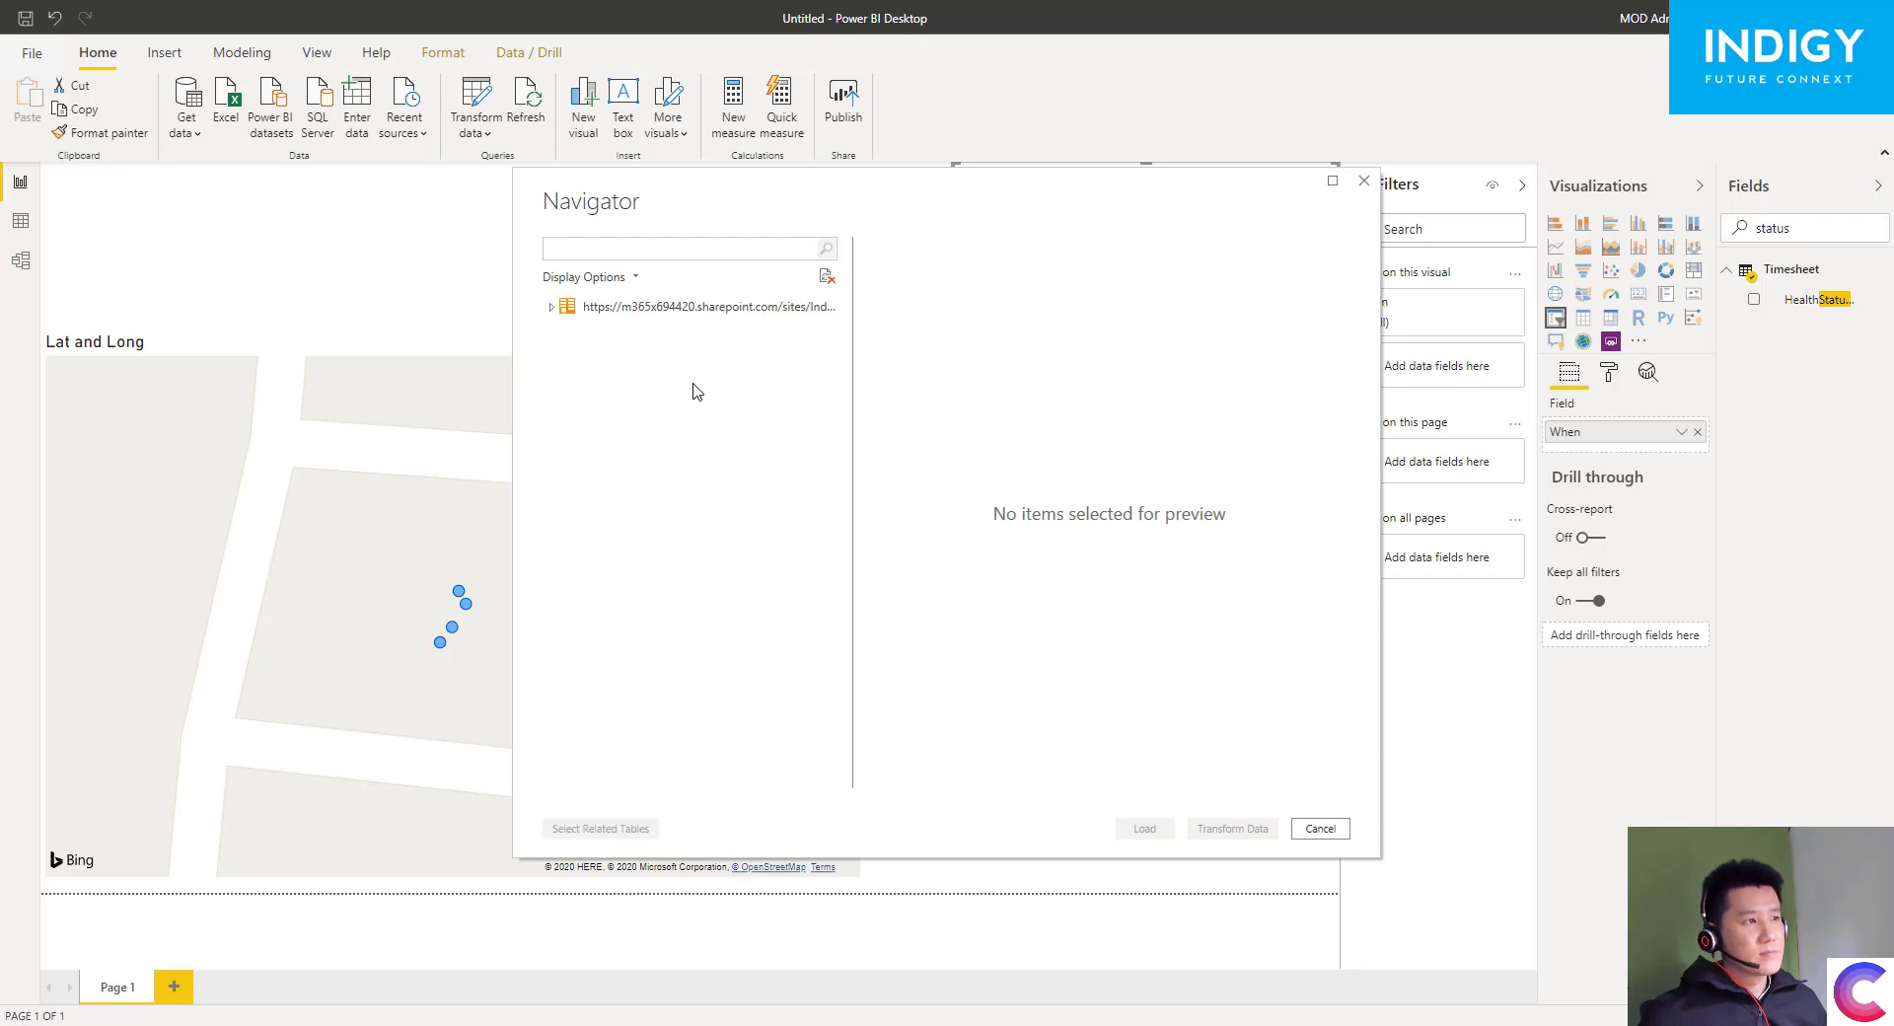
- Expand the Indigy site feed and load the UserInformationList table into the report
{"action": "left_click", "coordinate": [551, 307]}
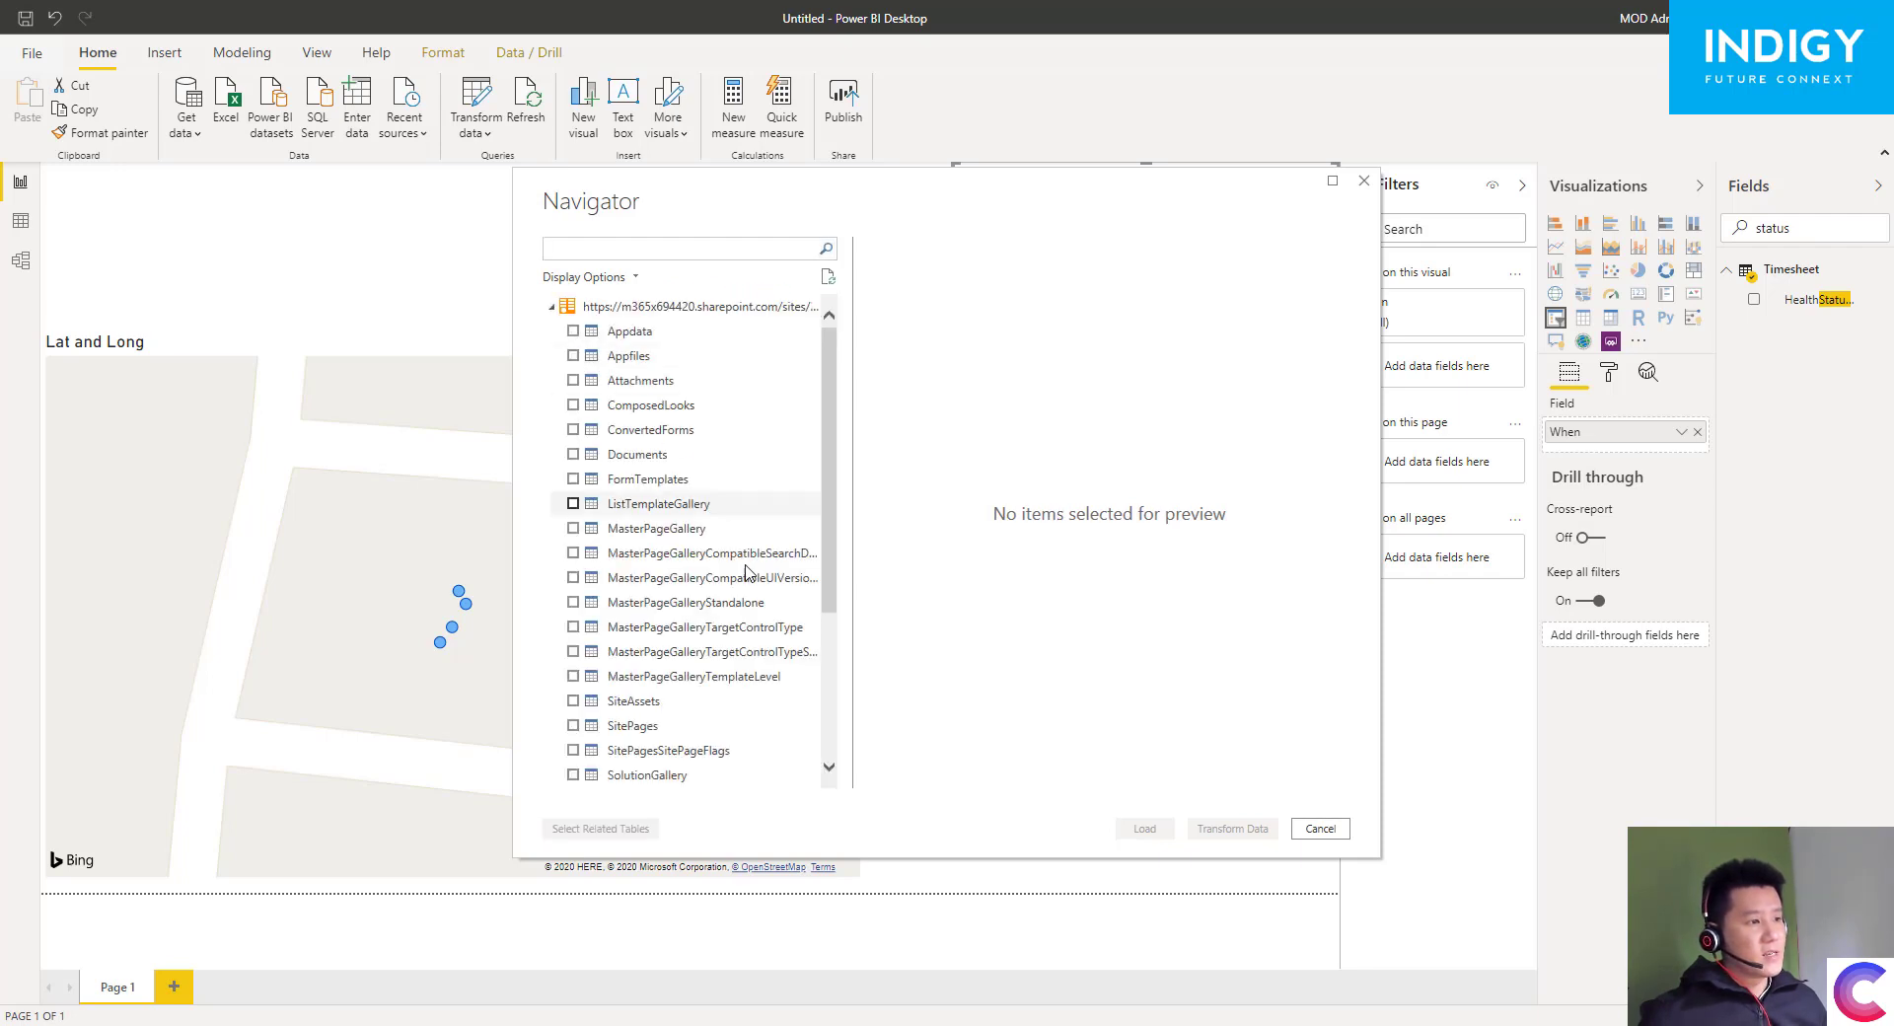
{"action": "scroll", "coordinate": [695, 693], "scroll_direction": "down", "scroll_amount": 5}
{"action": "left_click", "coordinate": [573, 677]}
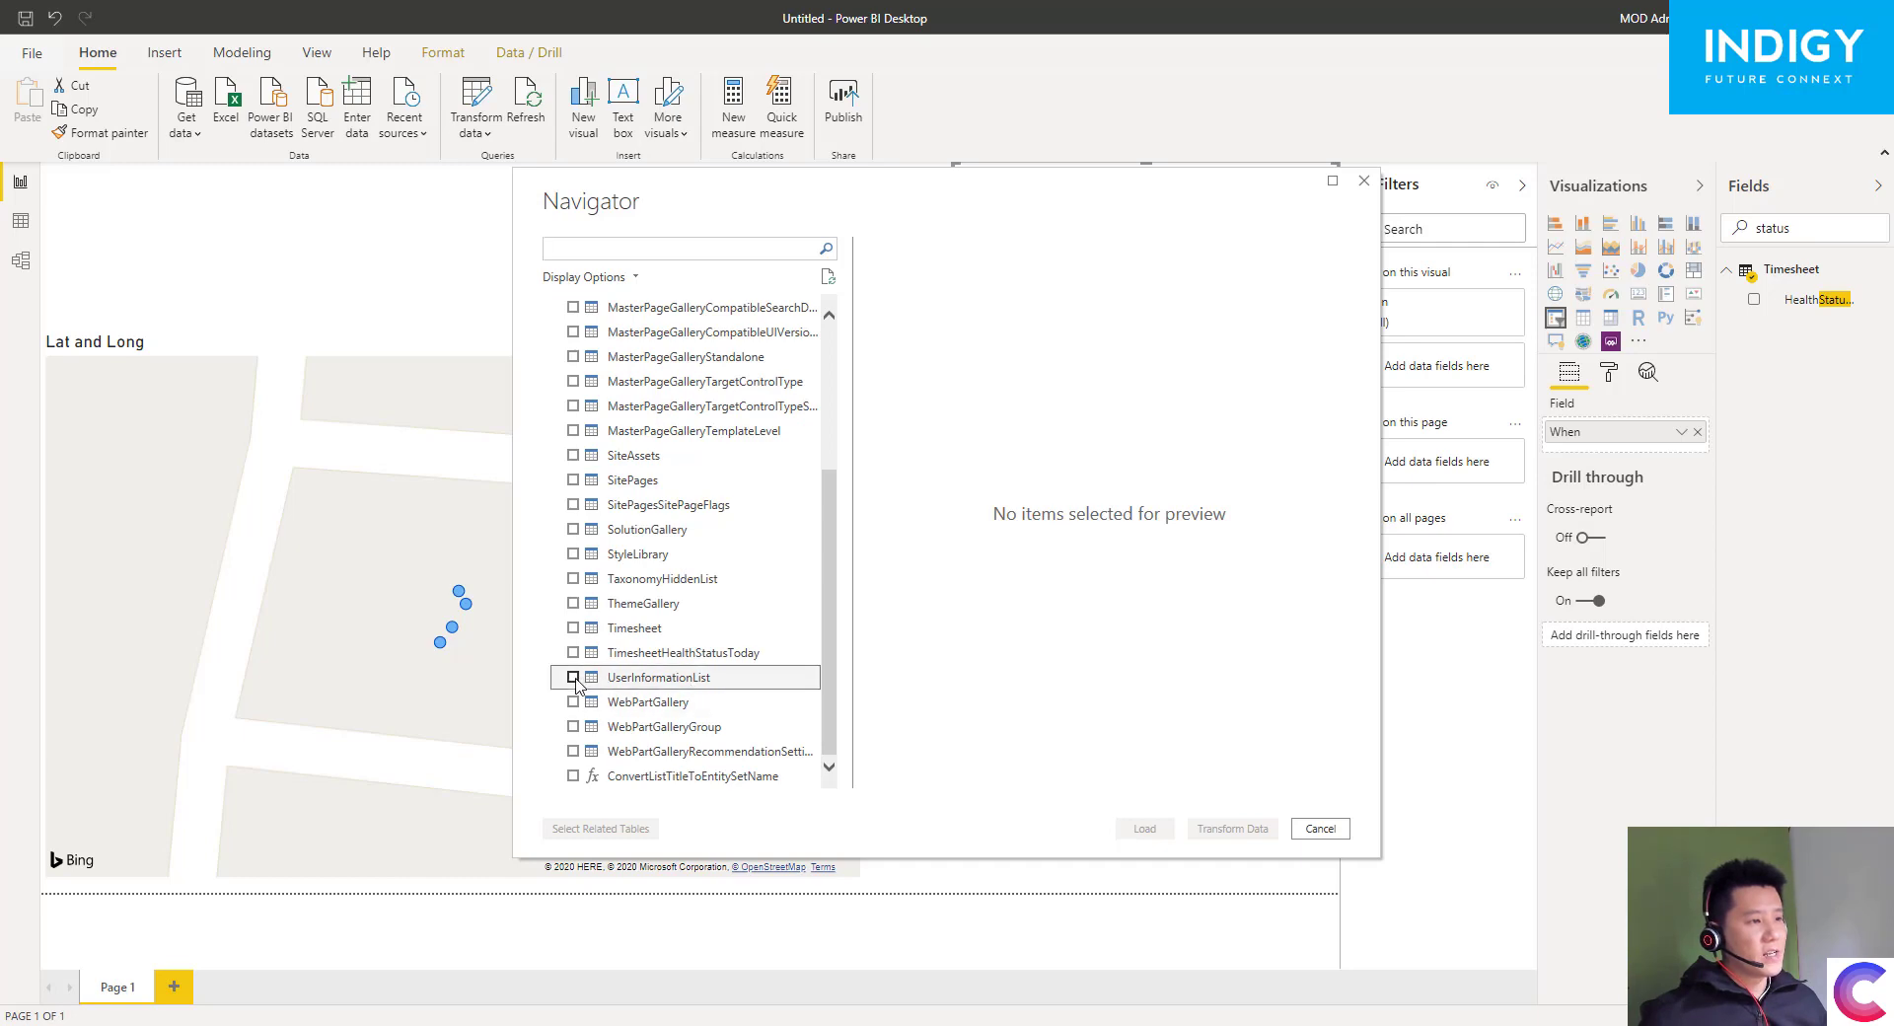
{"action": "left_click", "coordinate": [1134, 834]}
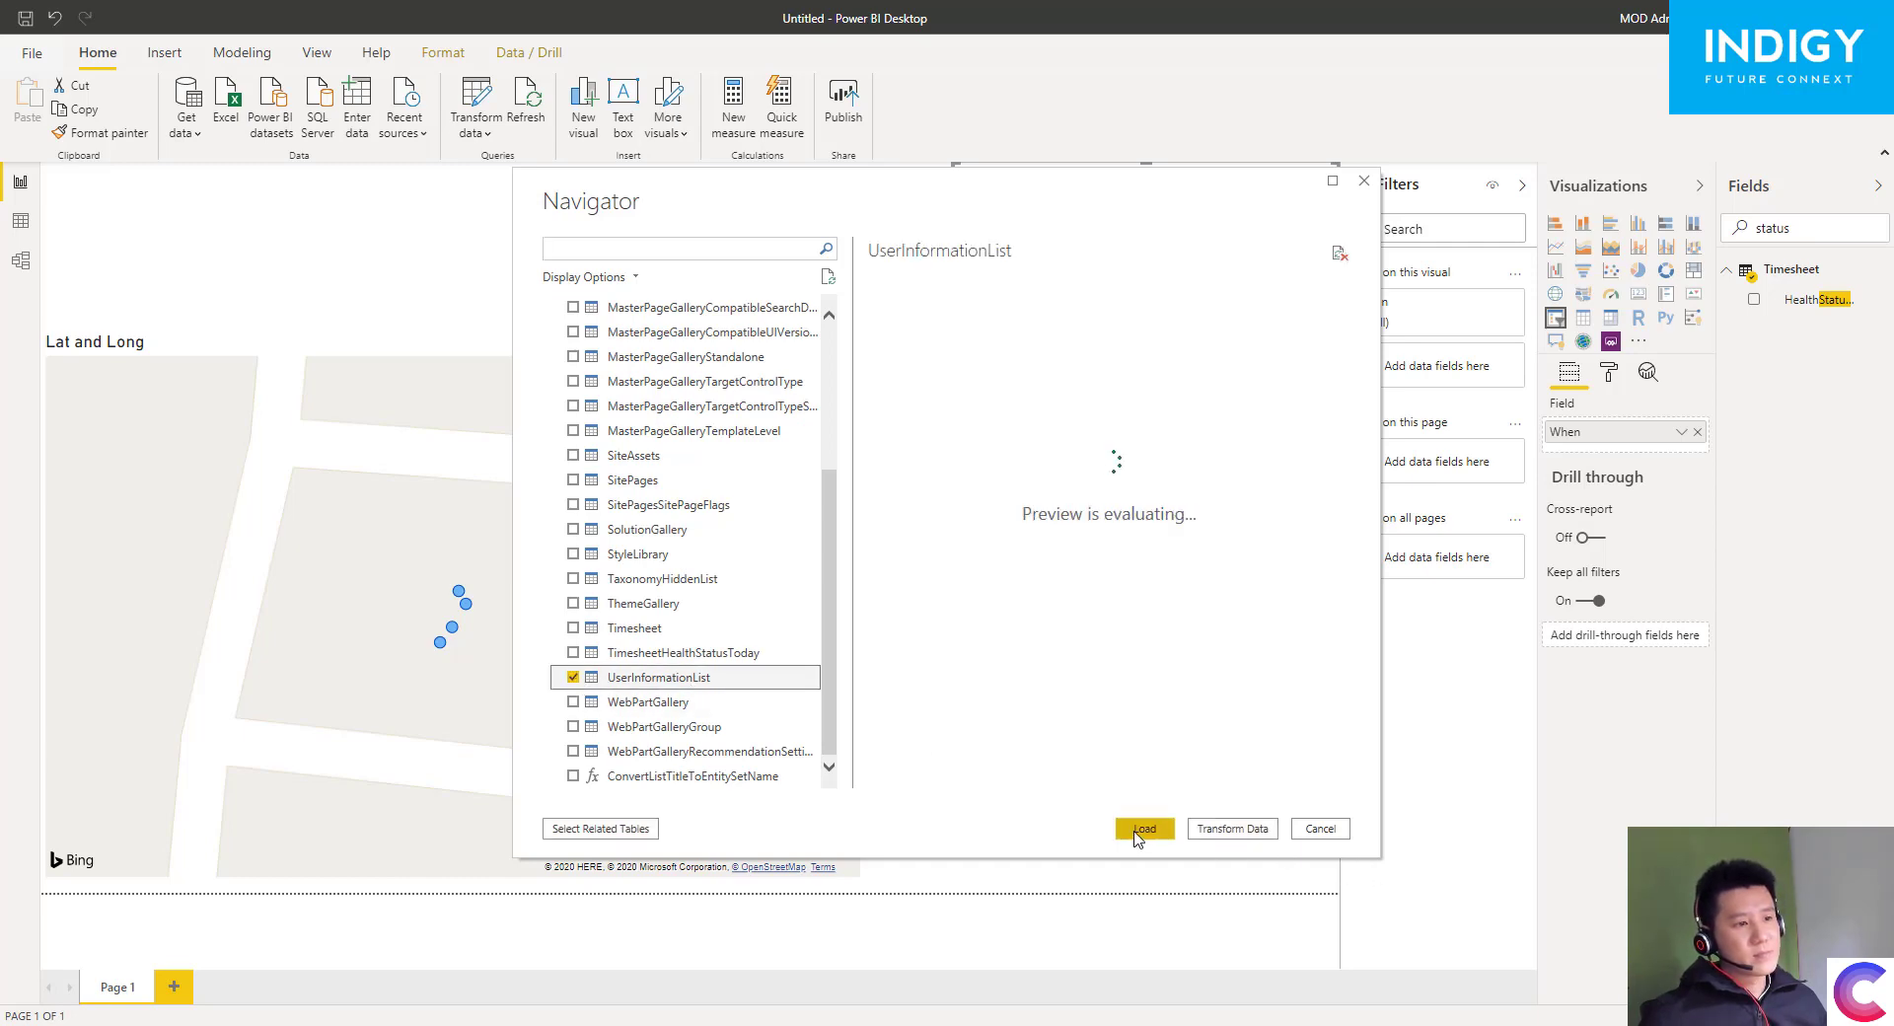
{"action": "left_click", "coordinate": [1137, 834]}
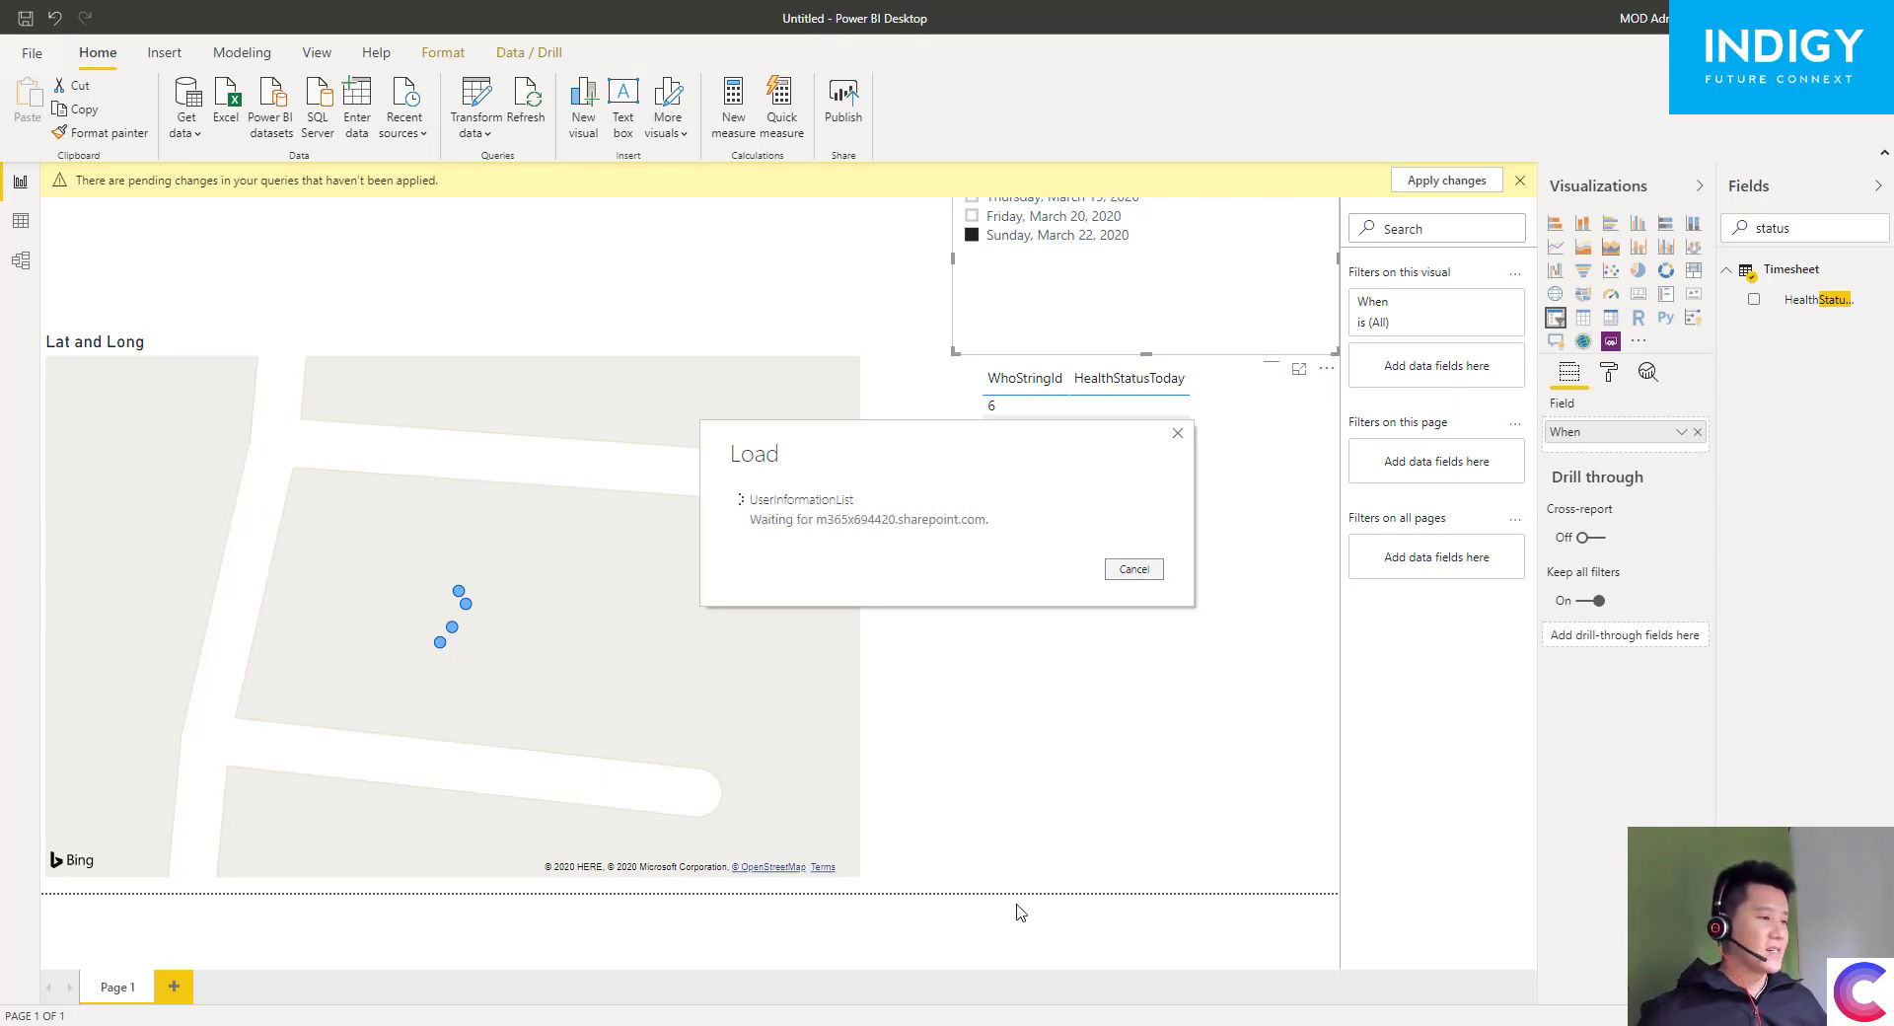
{"action": "mouse_move", "coordinate": [604, 1021]}
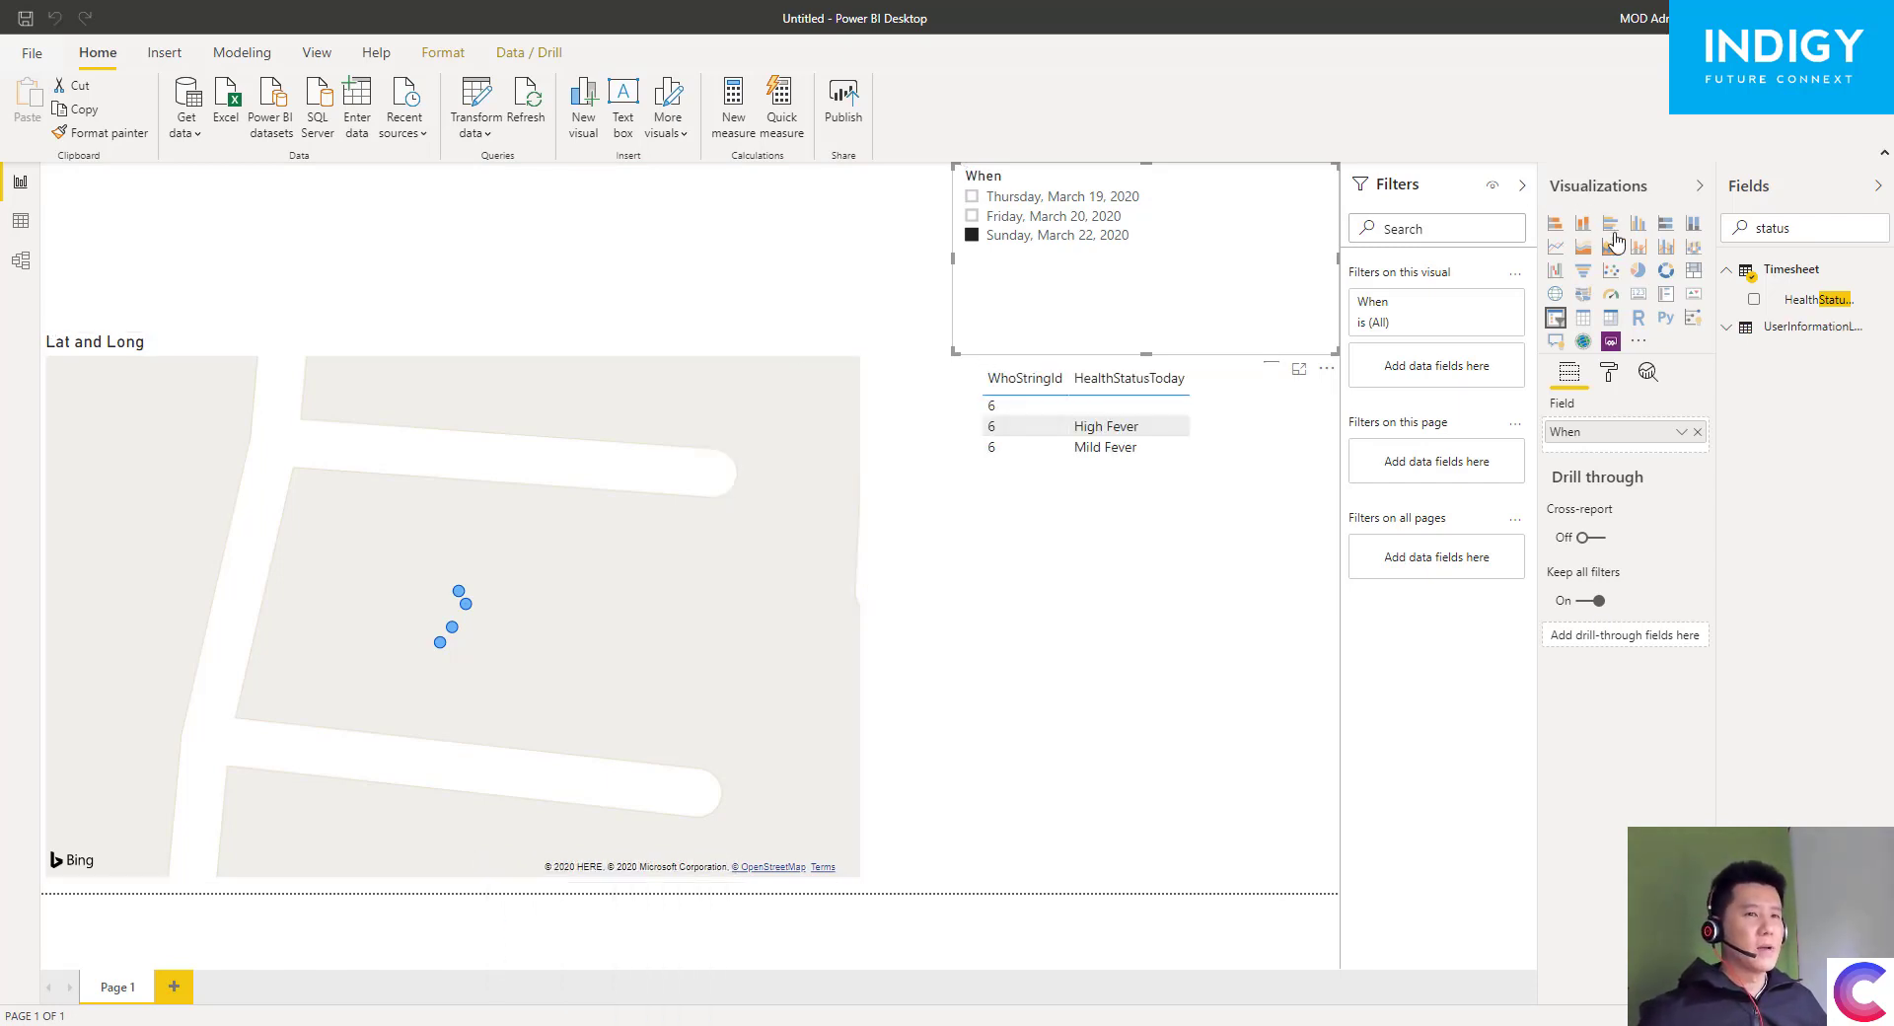
- Enlarge the UserInformationList table in the model view and relate Timesheet's WhoStringId to its Id field
{"action": "left_click", "coordinate": [22, 258]}
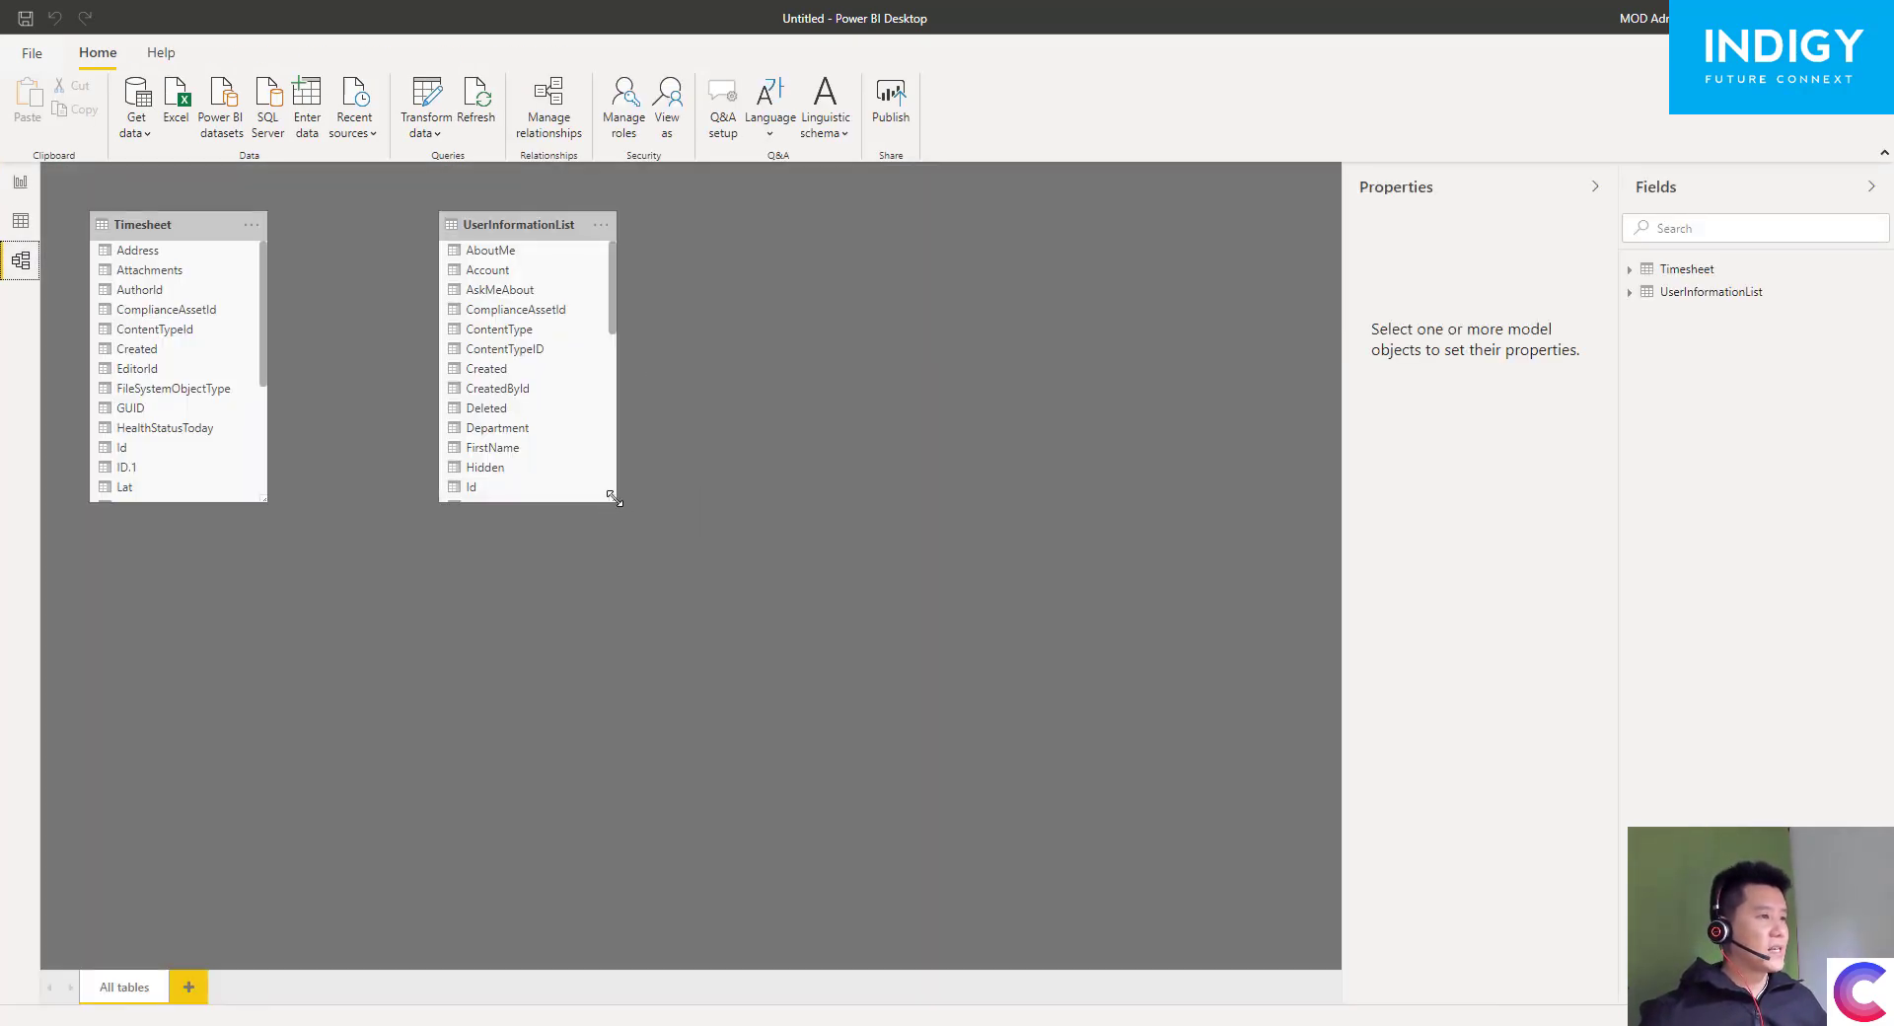
{"action": "left_click_drag", "start_coordinate": [617, 501], "coordinate": [631, 598]}
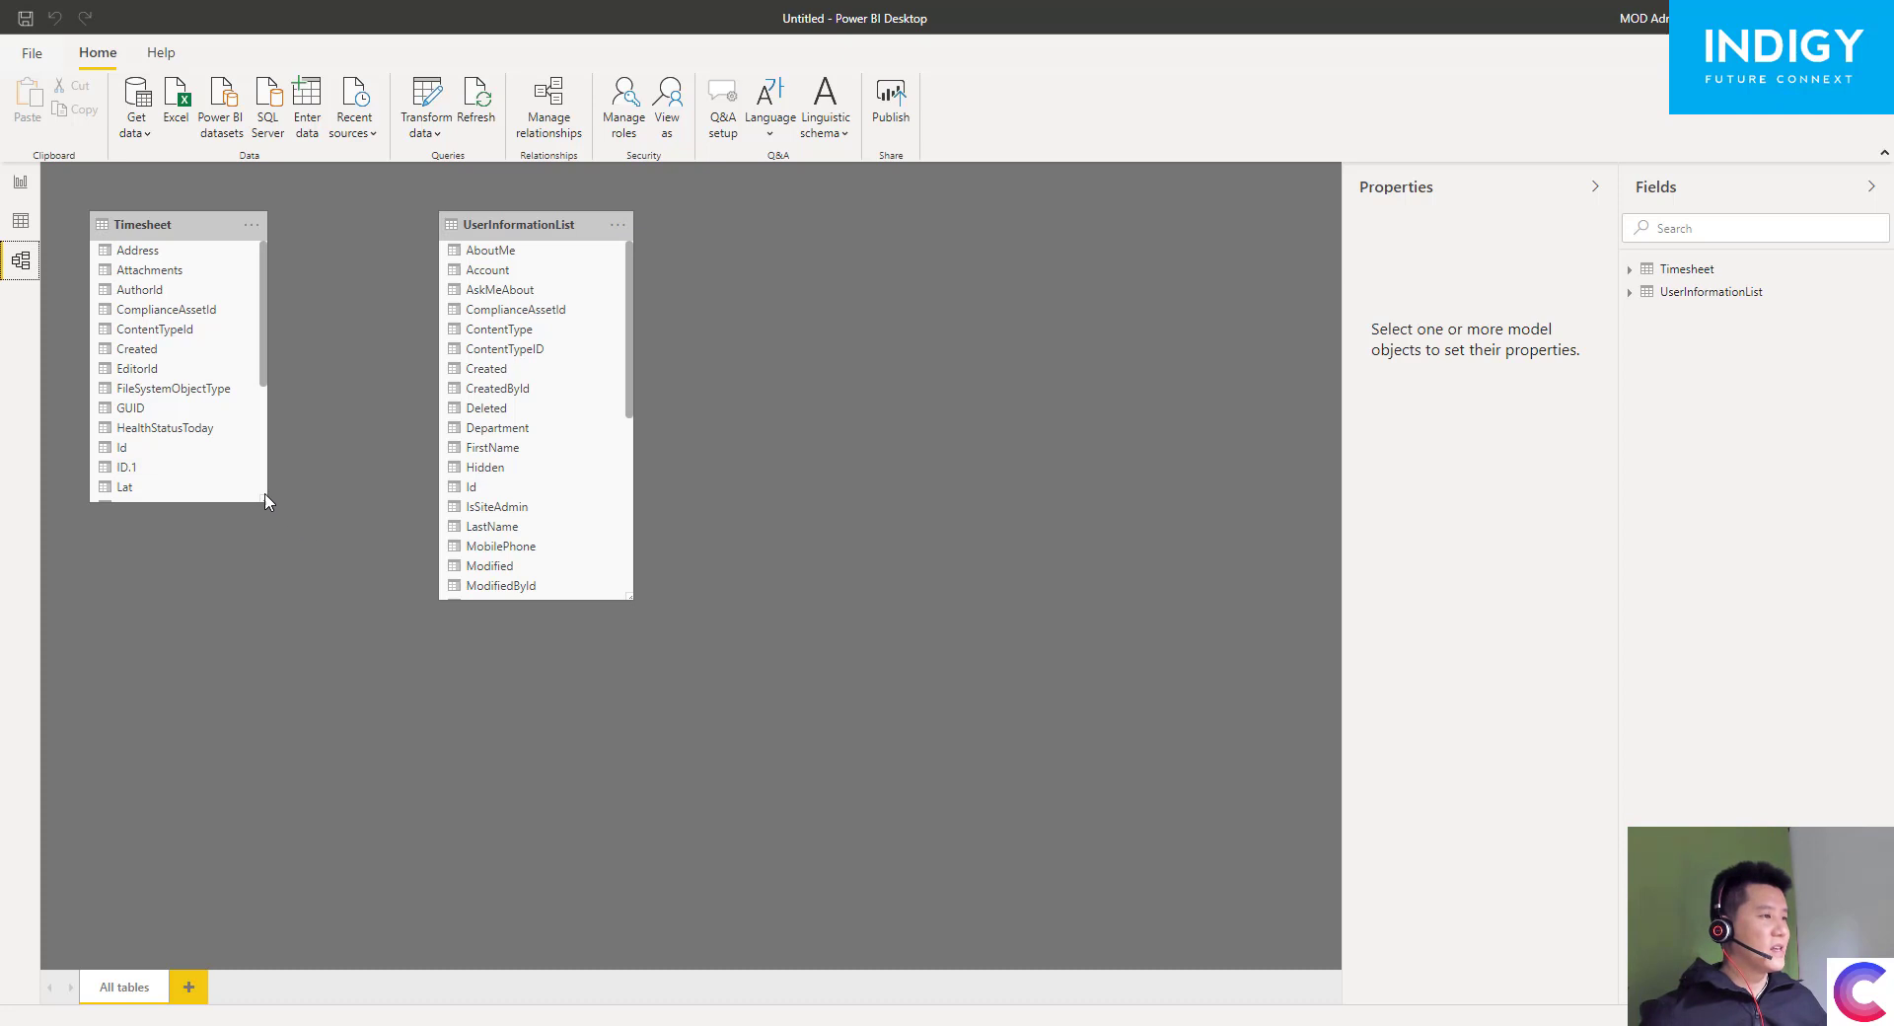
{"action": "scroll", "coordinate": [265, 502], "scroll_direction": "down", "scroll_amount": 5}
{"action": "scroll", "coordinate": [272, 392], "scroll_direction": "up", "scroll_amount": 5}
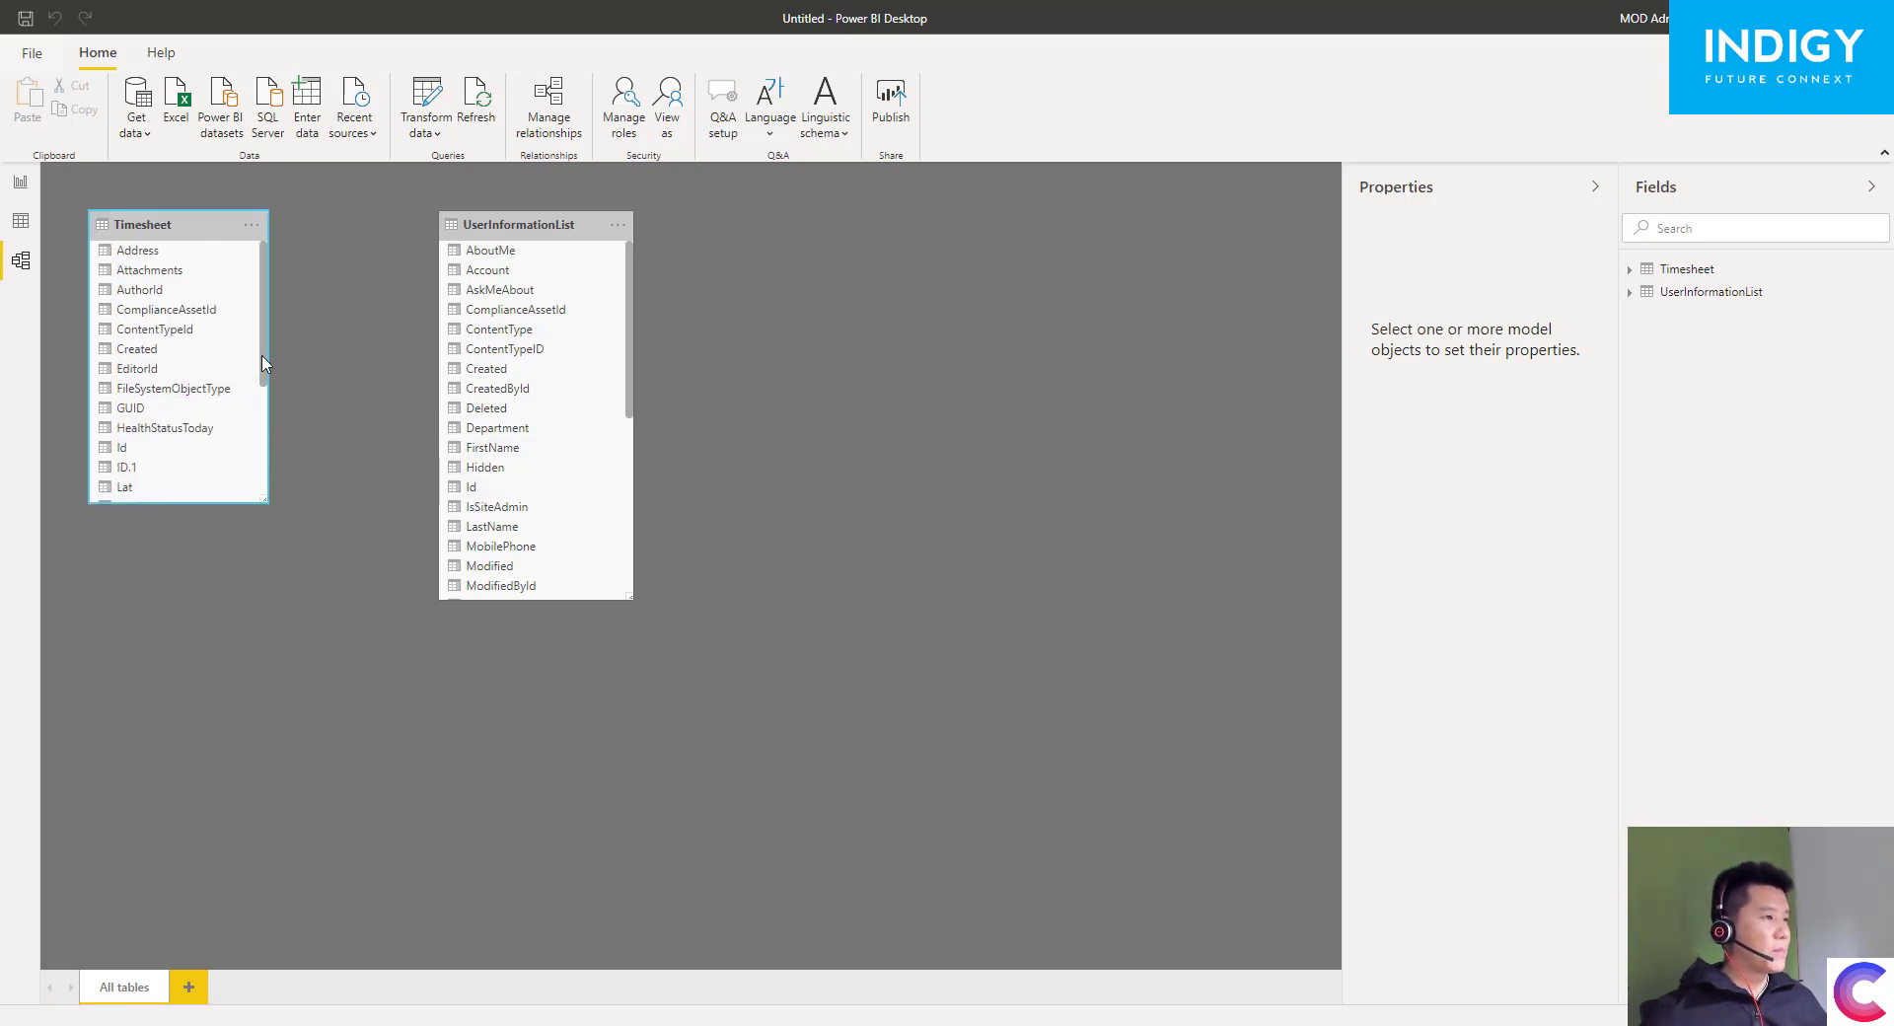
{"action": "scroll", "coordinate": [265, 363], "scroll_direction": "down", "scroll_amount": 5}
{"action": "left_click_drag", "start_coordinate": [254, 491], "coordinate": [166, 476]}
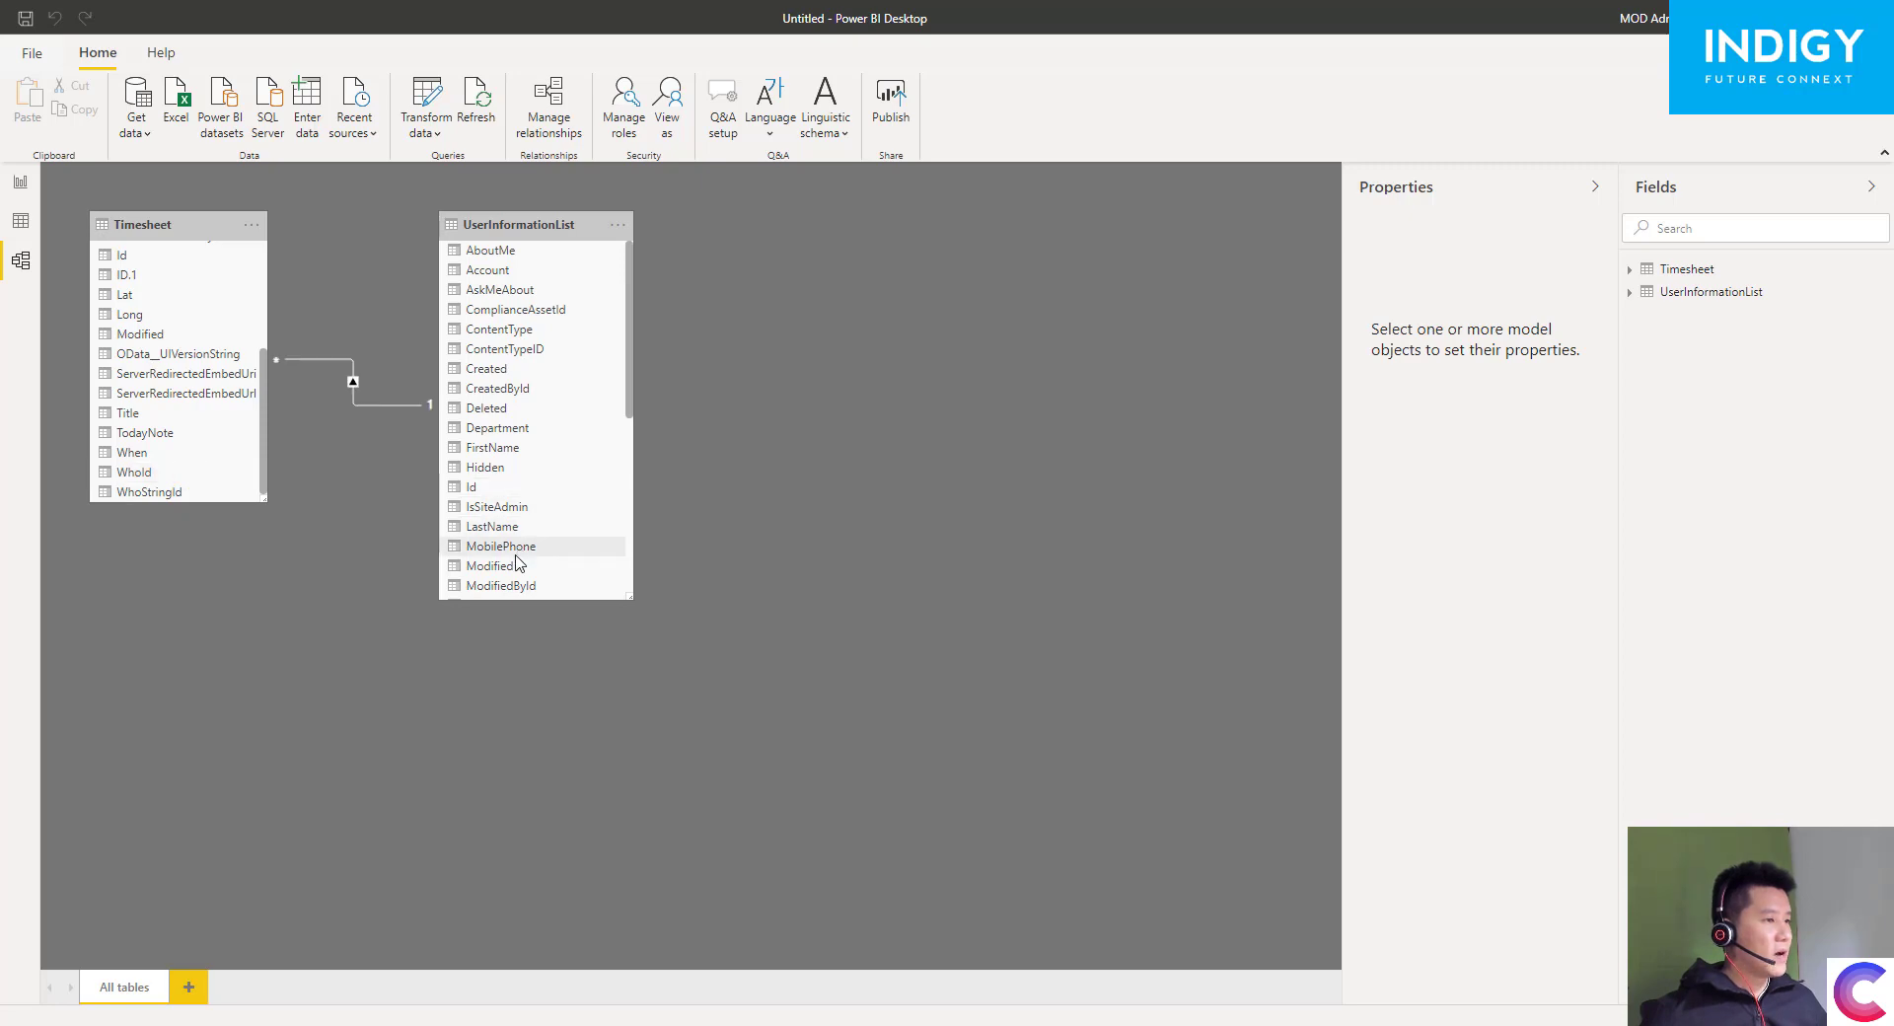
- Return to the report view and add FirstName from UserInformationList to the table between WhoStringId and HealthStatusToday
{"action": "left_click", "coordinate": [20, 182]}
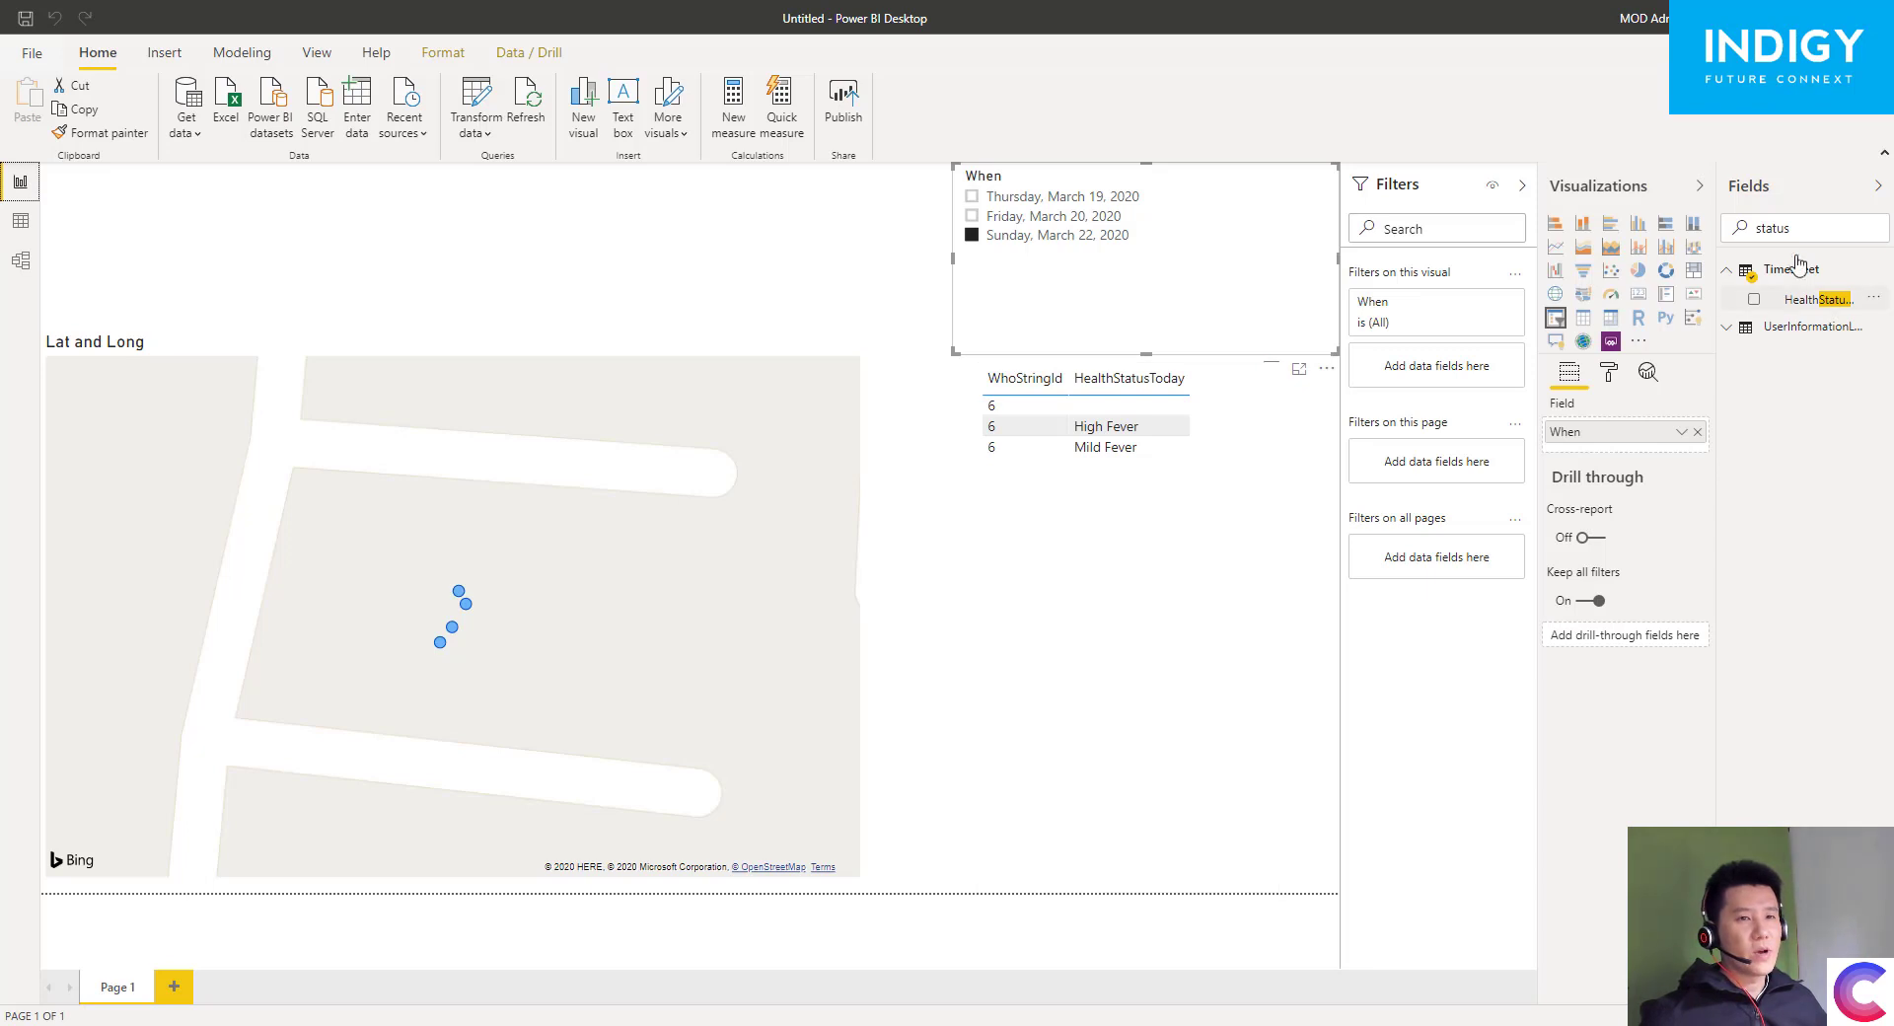
{"action": "key", "text": "ctrl+a"}
{"action": "type", "text": "first"}
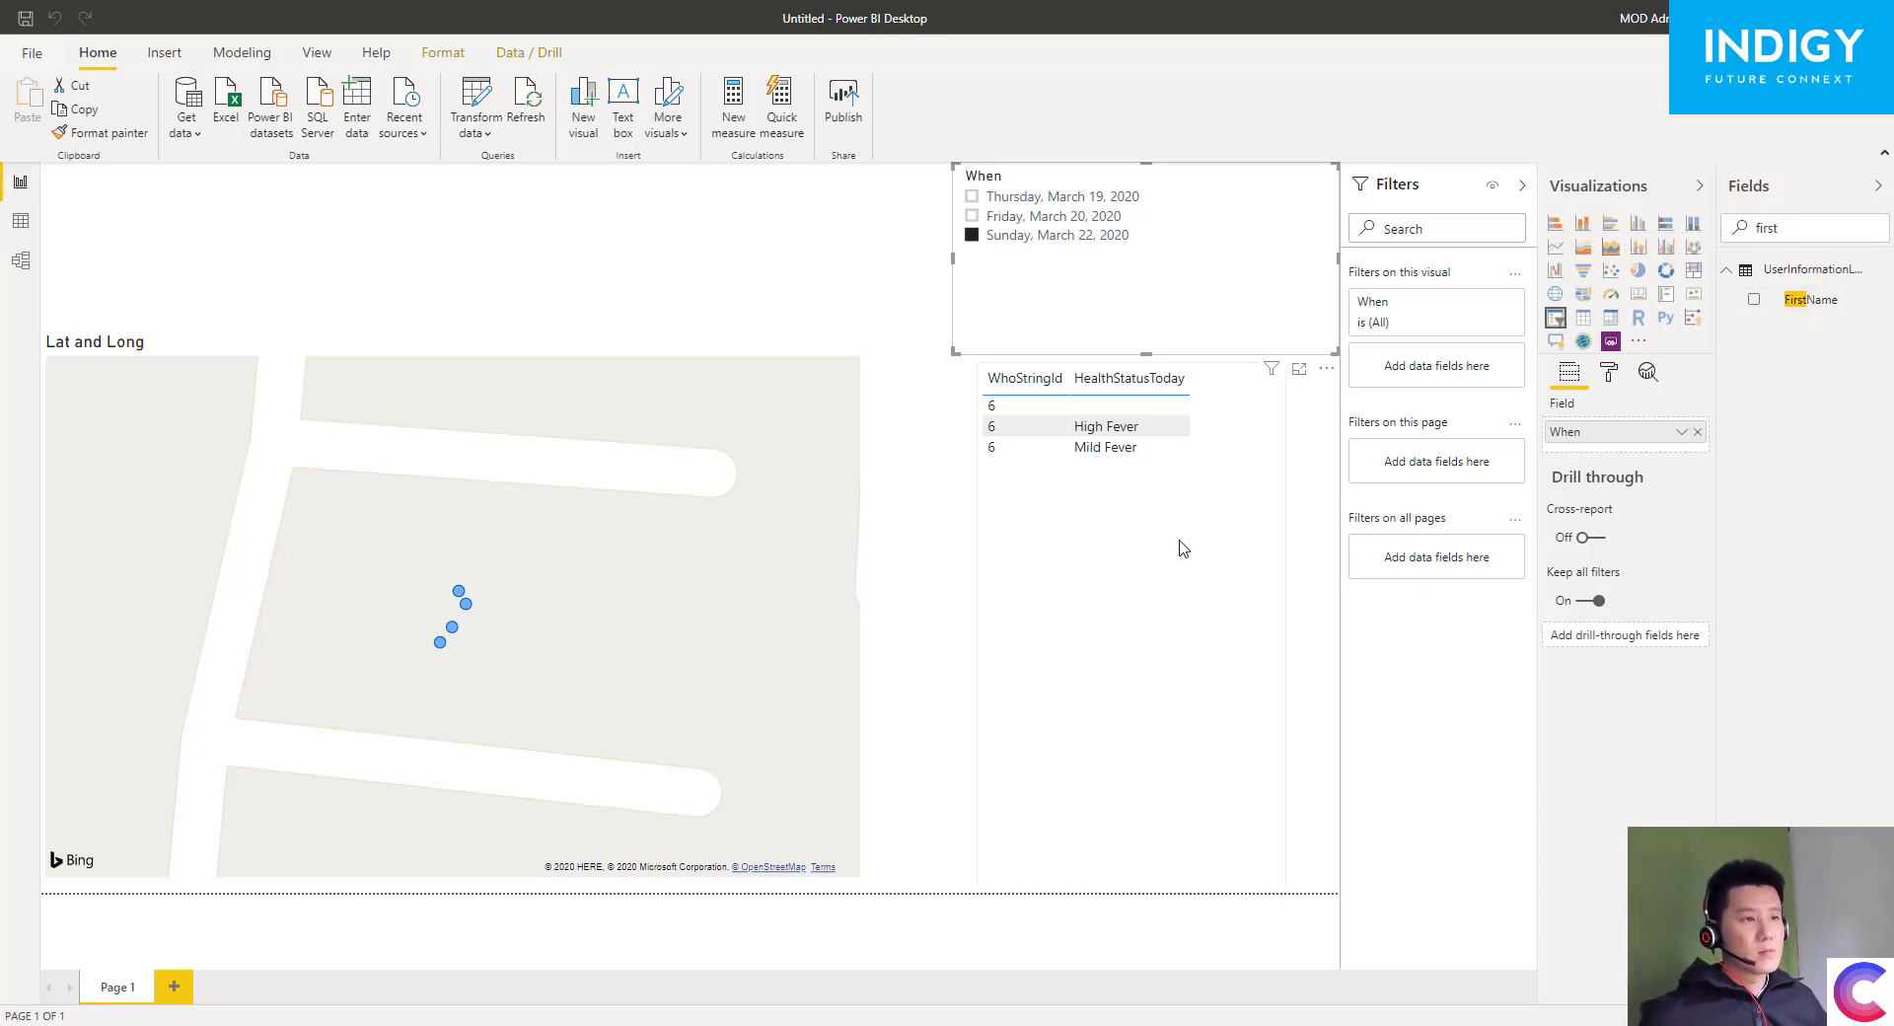
{"action": "left_click", "coordinate": [1134, 516]}
{"action": "left_click_drag", "start_coordinate": [1800, 302], "coordinate": [1626, 455]}
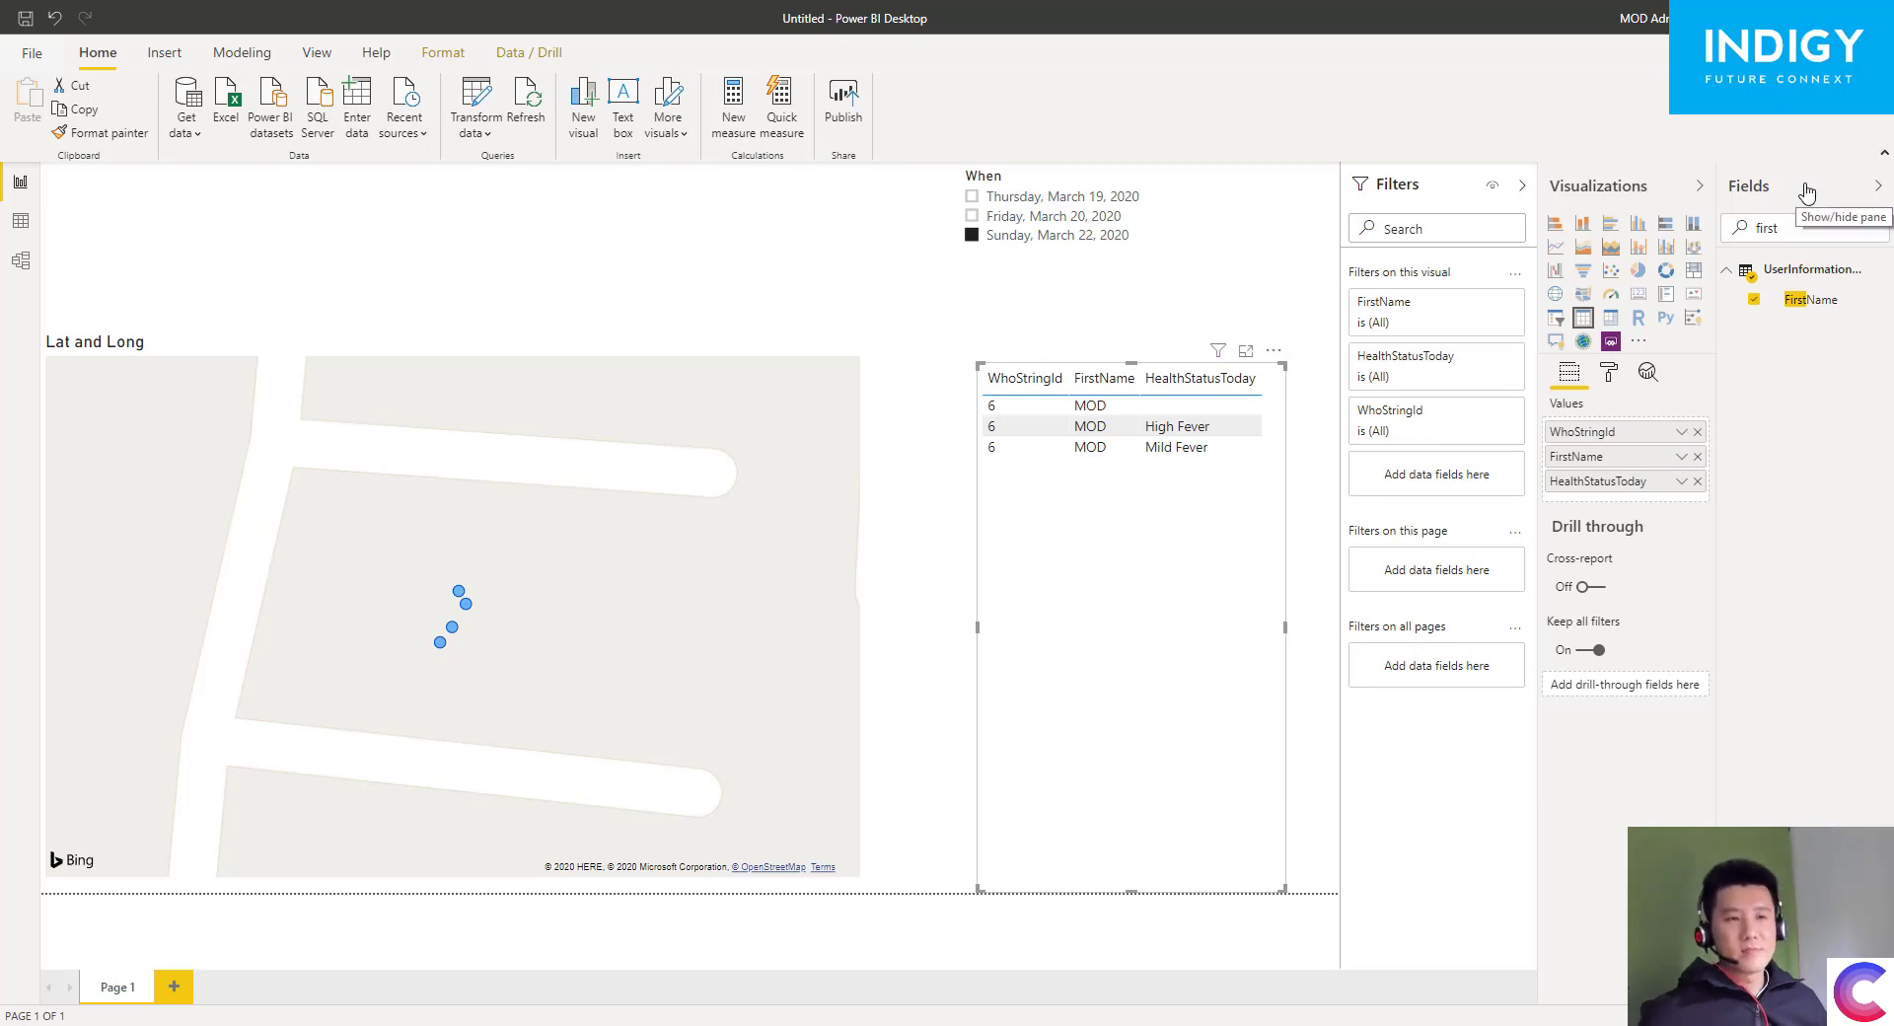
- Add LastName to the table after FirstName and widen the table toward the map
{"action": "key", "text": "BackSpace"}
{"action": "key", "text": "BackSpace"}
{"action": "key", "text": "BackSpace"}
{"action": "key", "text": "BackSpace"}
{"action": "key", "text": "BackSpace"}
{"action": "type", "text": "las"}
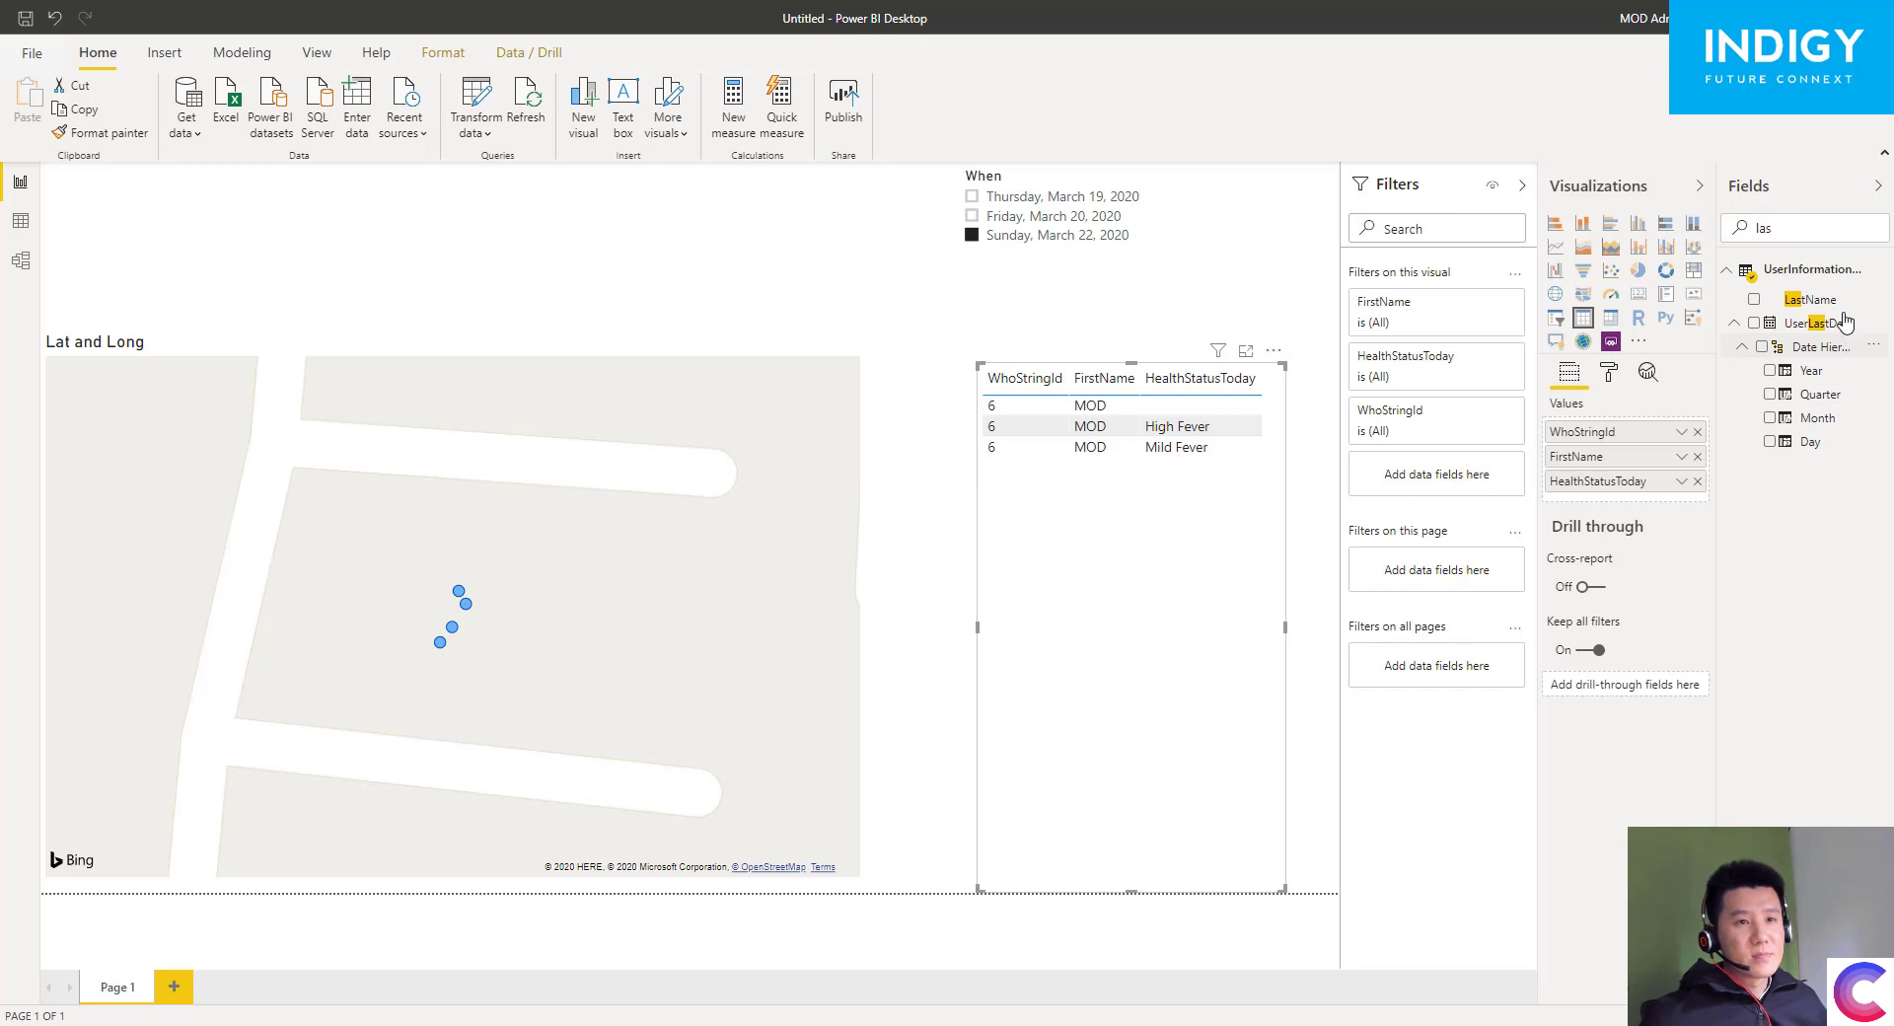
{"action": "mouse_move", "coordinate": [1840, 310]}
{"action": "left_mouse_down"}
{"action": "mouse_move", "coordinate": [1736, 326]}
{"action": "mouse_move", "coordinate": [1618, 439]}
{"action": "mouse_move", "coordinate": [1651, 476]}
{"action": "left_mouse_up"}
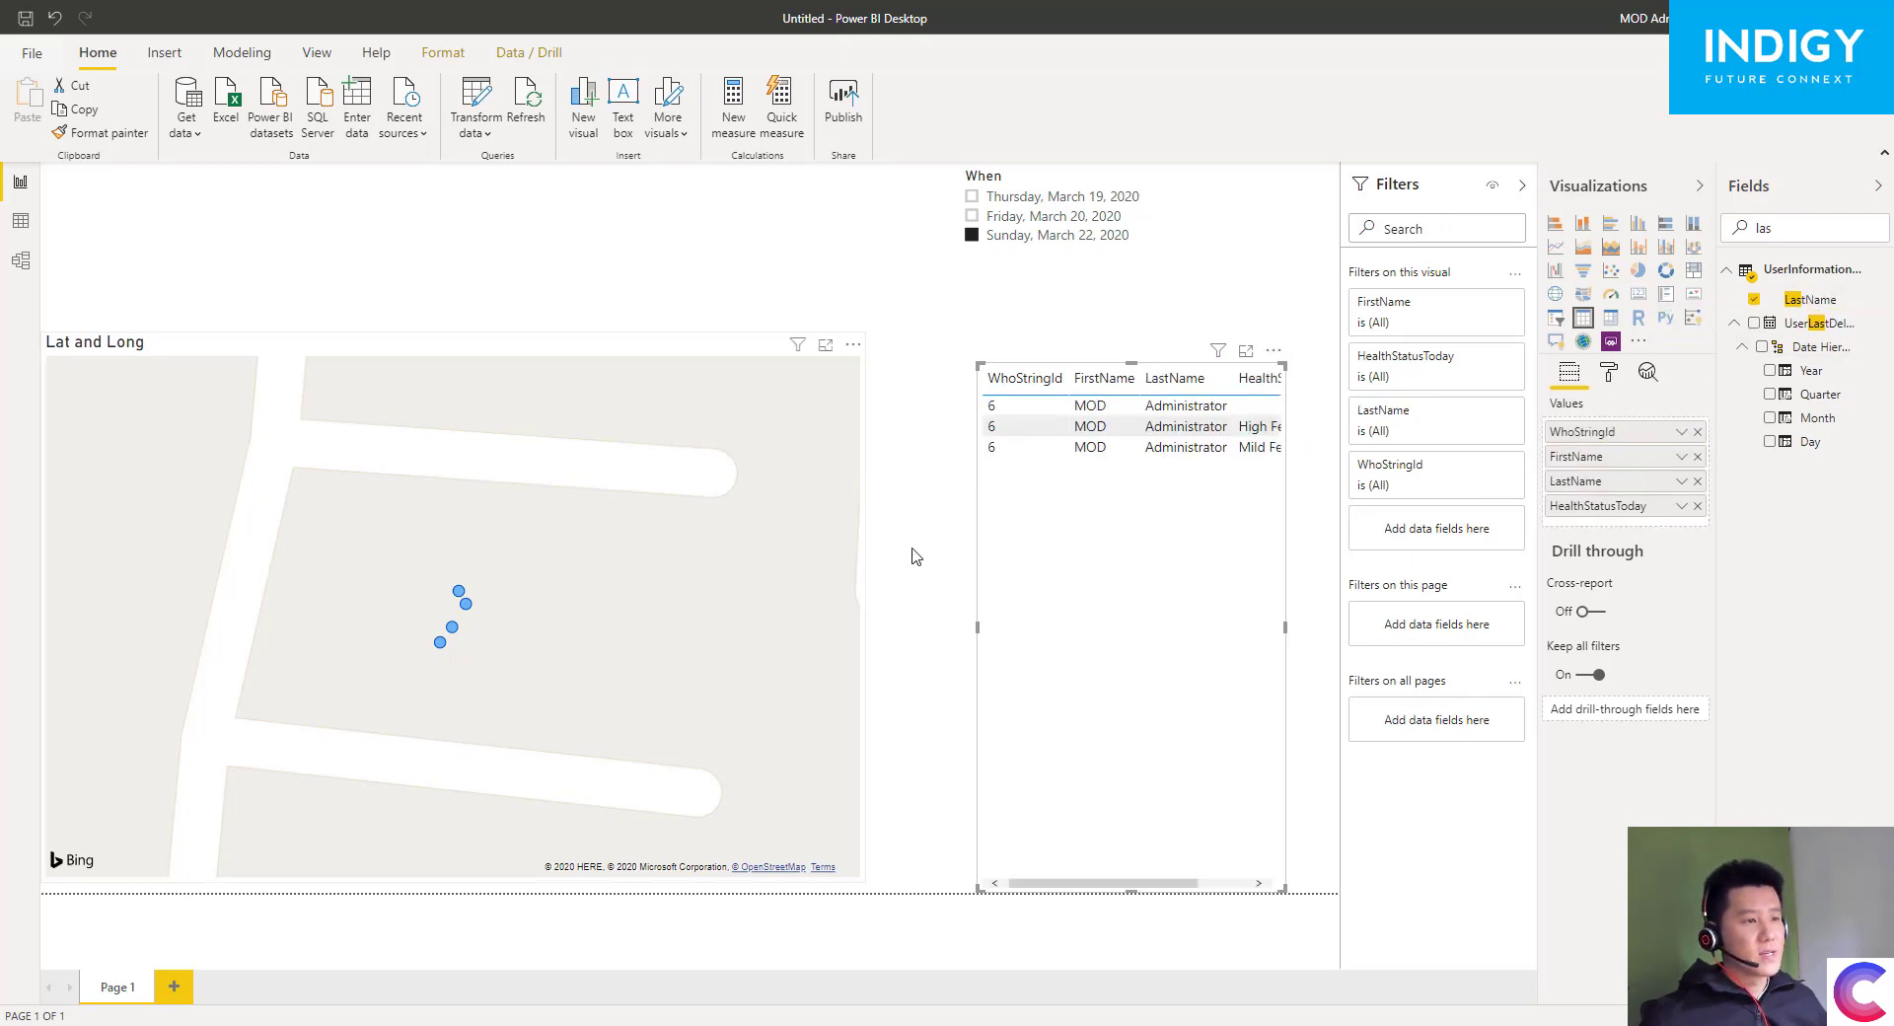
{"action": "left_click_drag", "start_coordinate": [975, 634], "coordinate": [931, 651]}
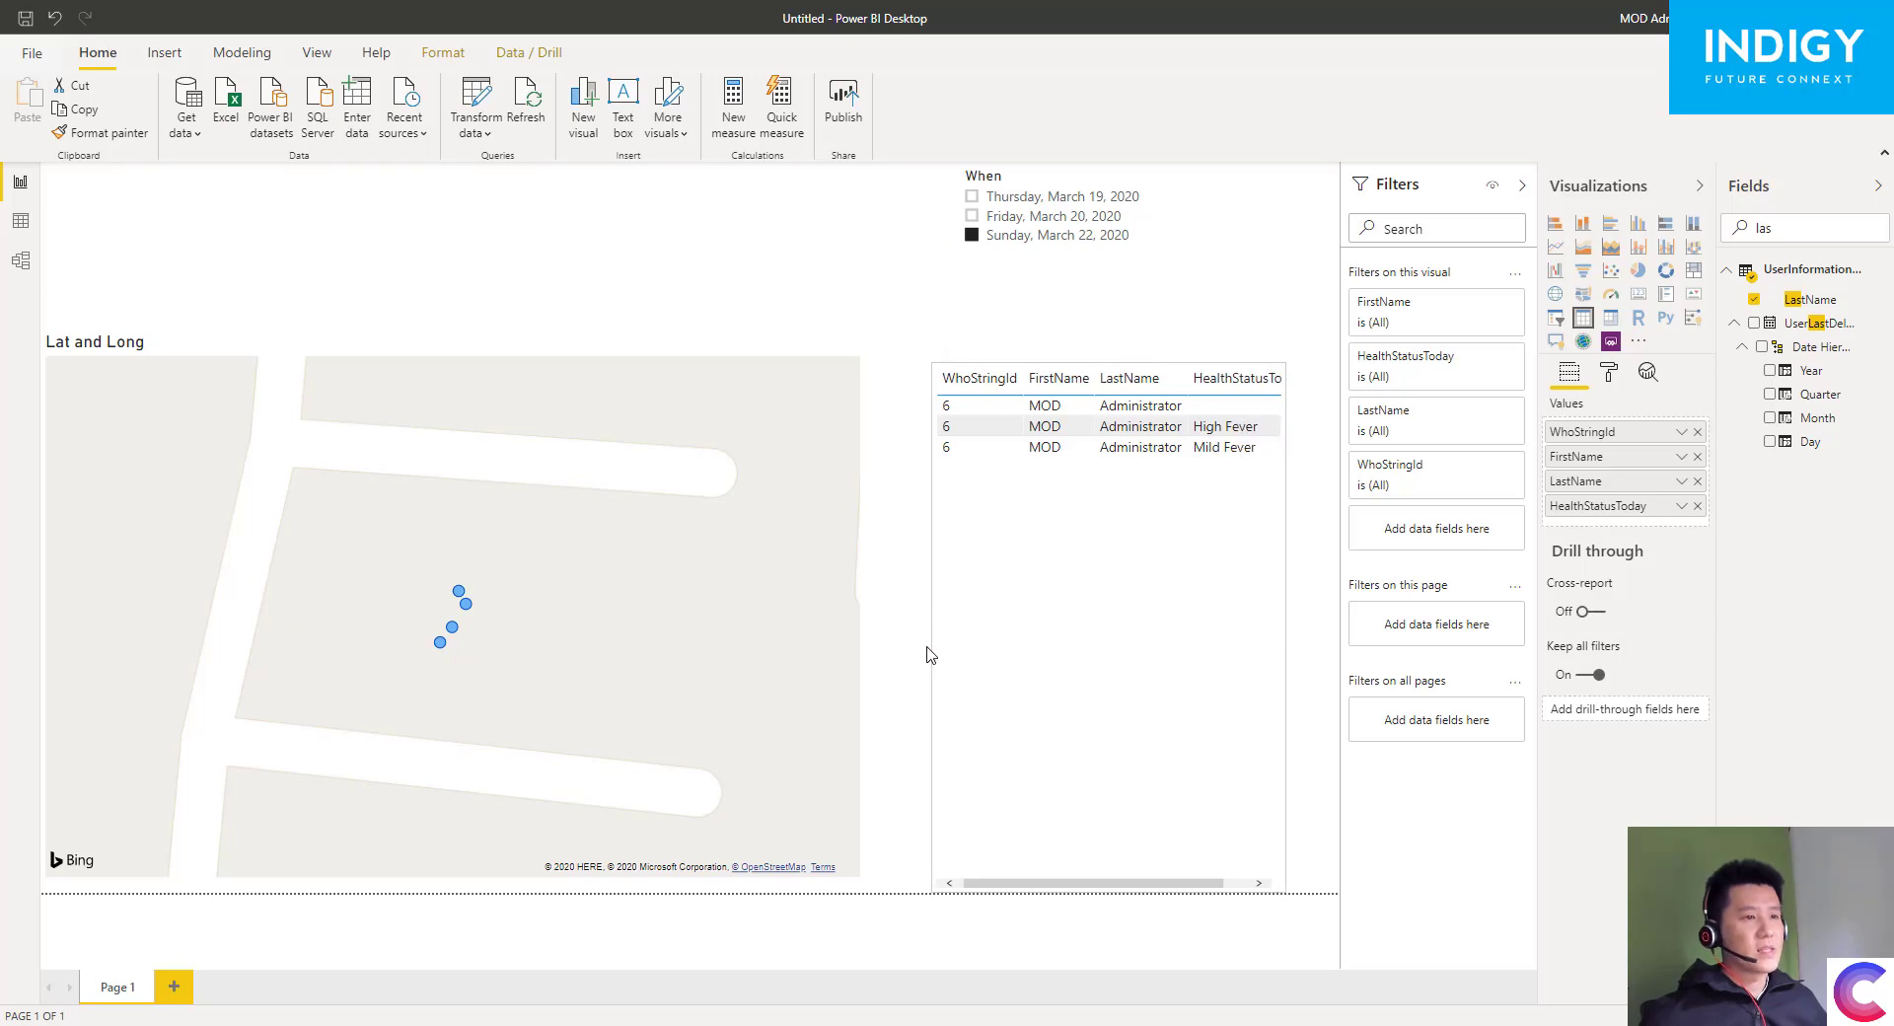
{"action": "left_click", "coordinate": [927, 659]}
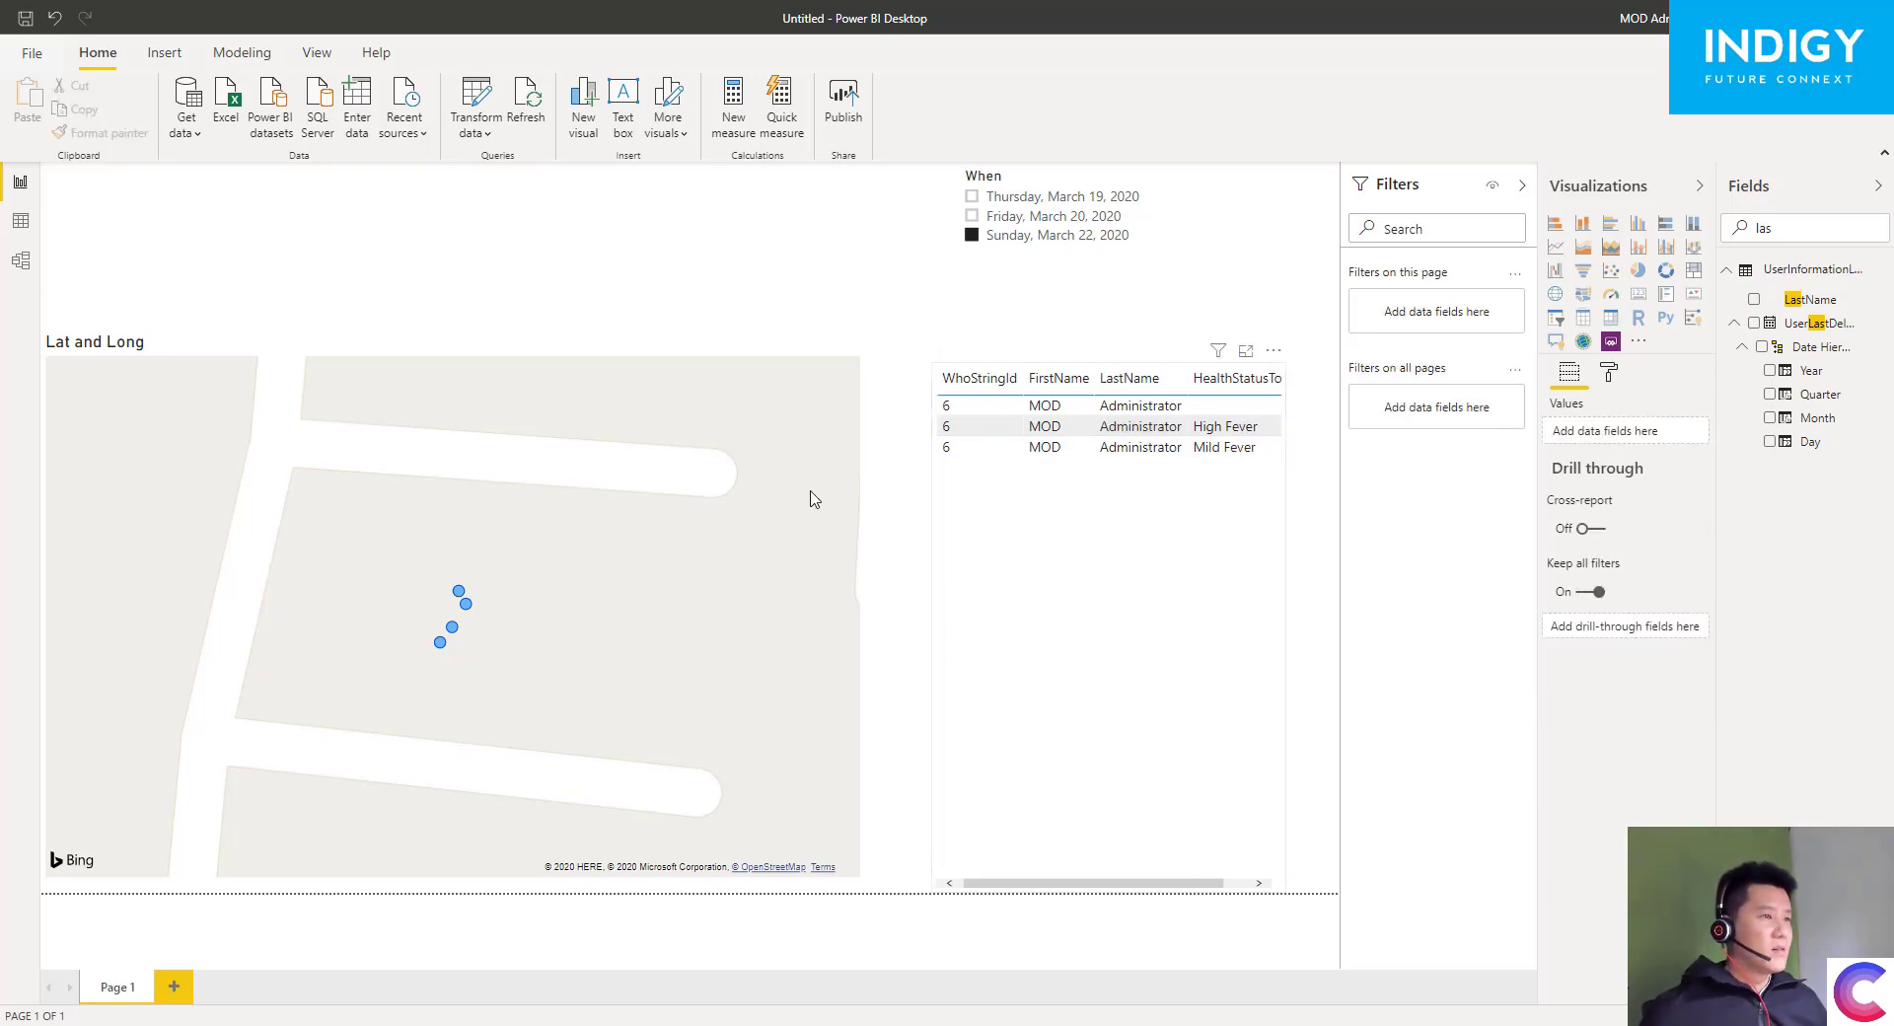
- Filter the When slicer to Friday, March 20, 2020, align the slicer with the table's left edge and shorten it to three rows
{"action": "left_click", "coordinate": [1067, 179]}
{"action": "left_click", "coordinate": [971, 217]}
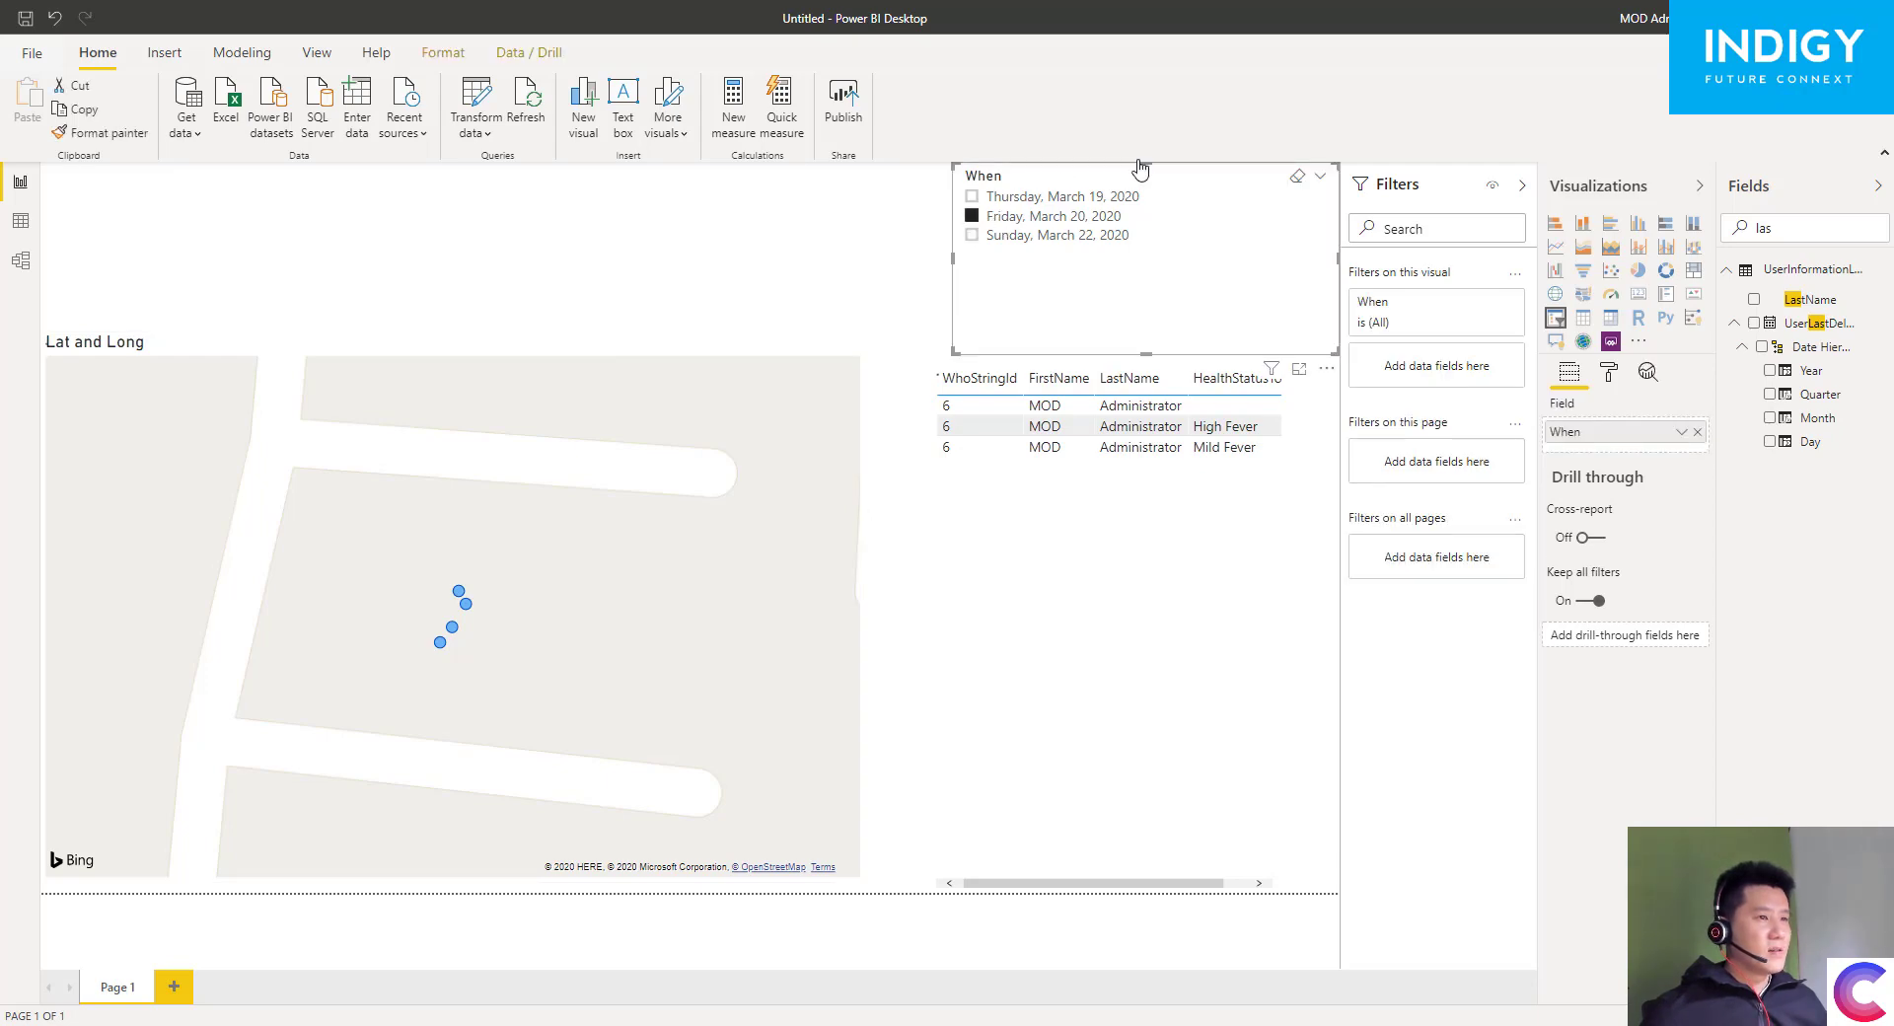
{"action": "left_click_drag", "start_coordinate": [1123, 163], "coordinate": [1091, 184]}
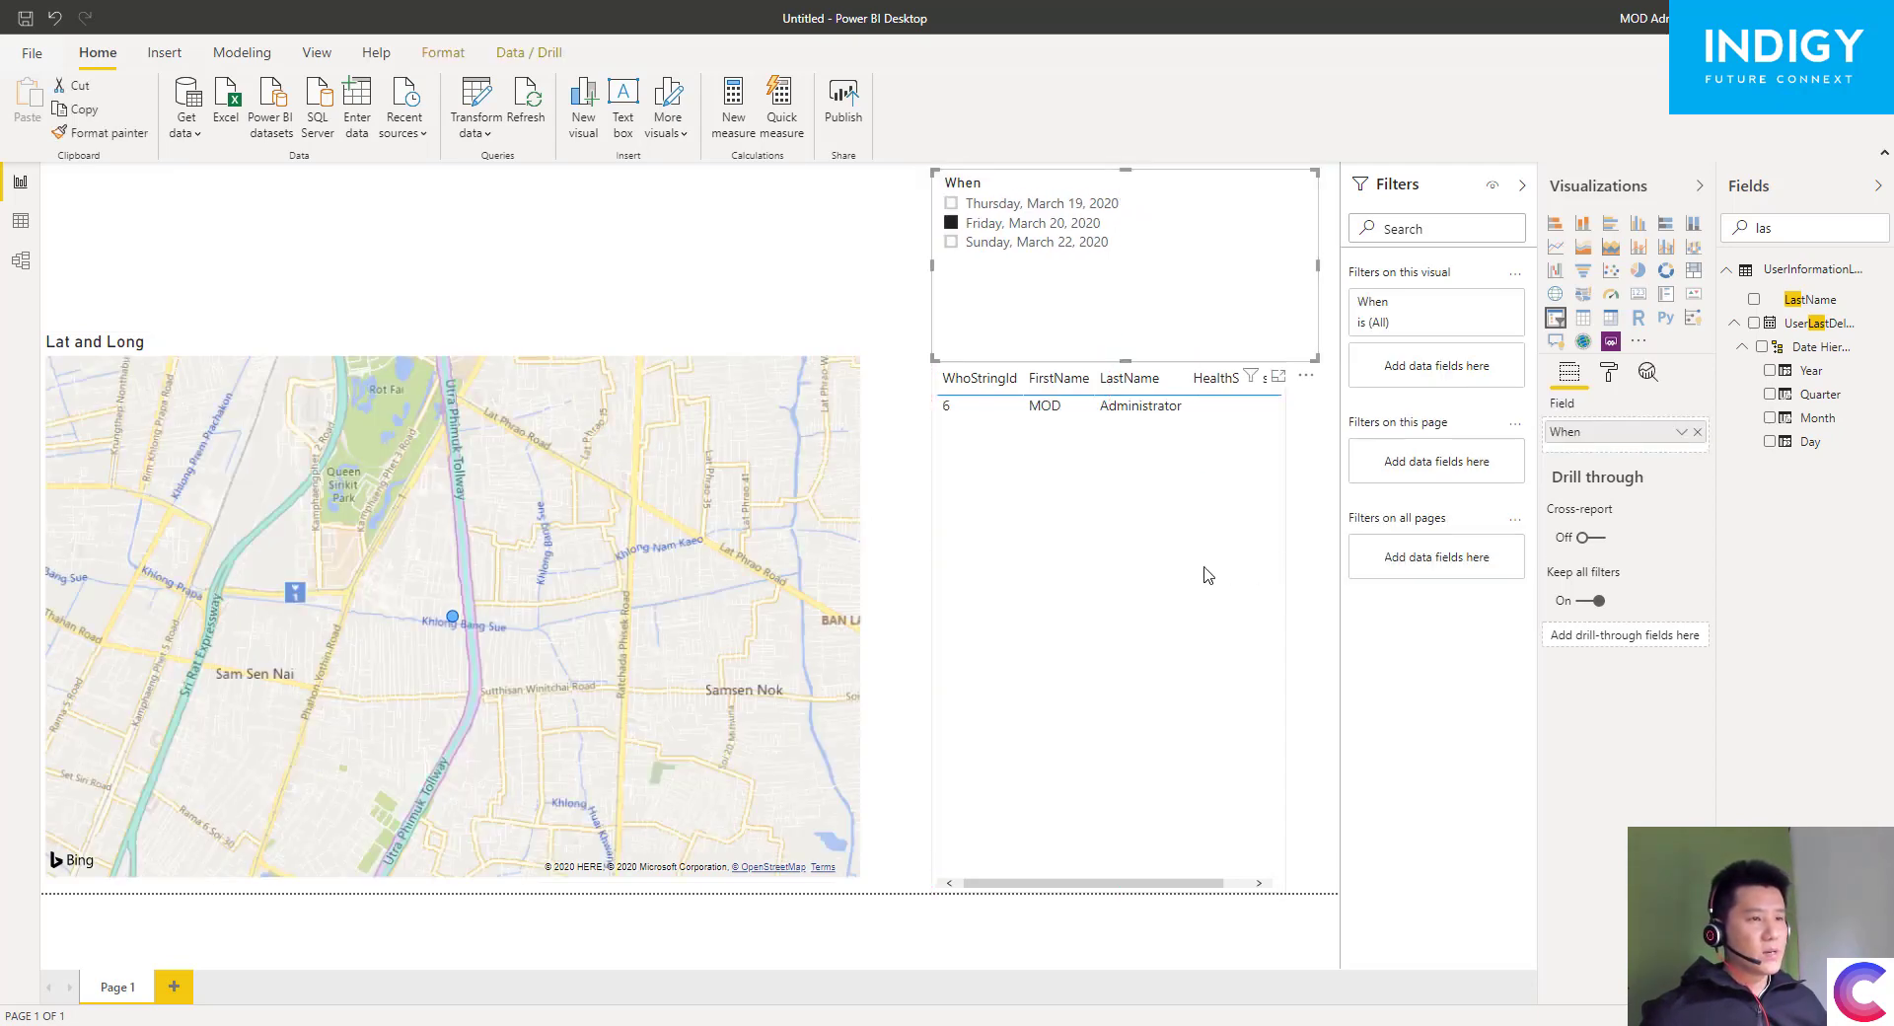
{"action": "left_click", "coordinate": [1254, 461]}
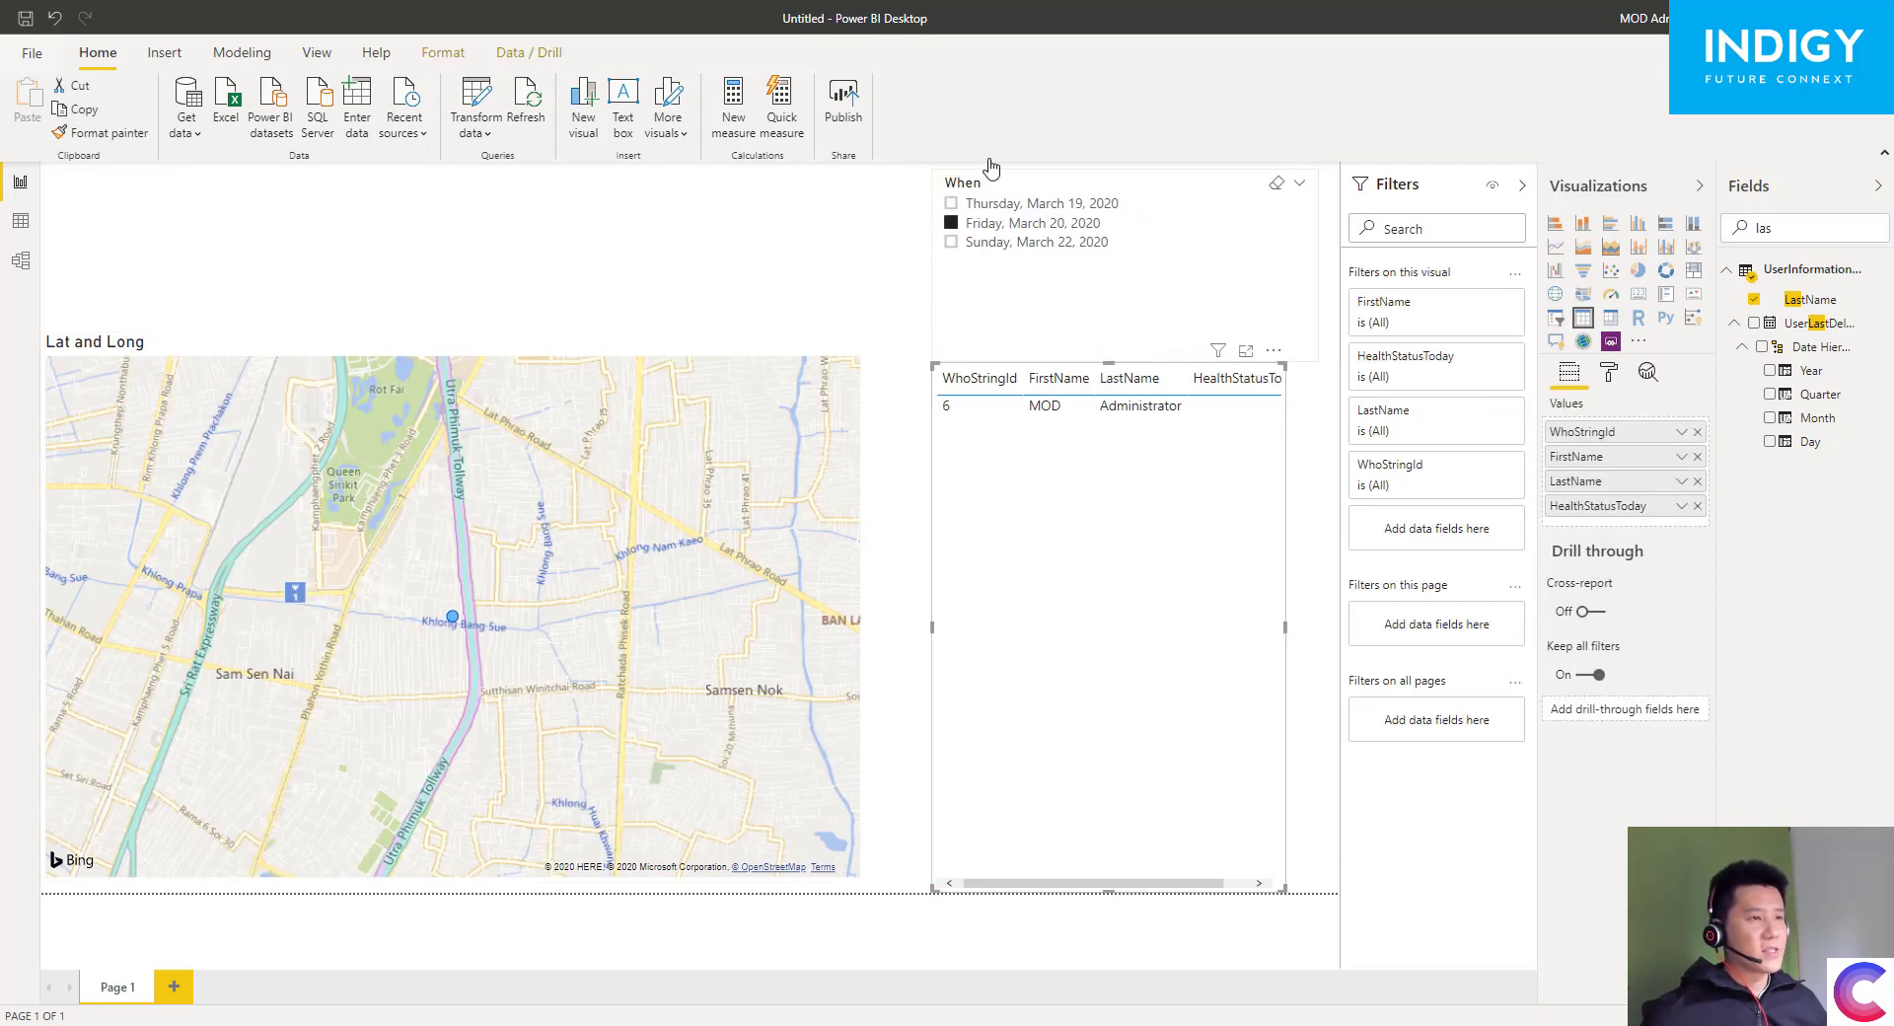
{"action": "left_click", "coordinate": [1014, 326]}
{"action": "left_click_drag", "start_coordinate": [1116, 346], "coordinate": [1127, 256]}
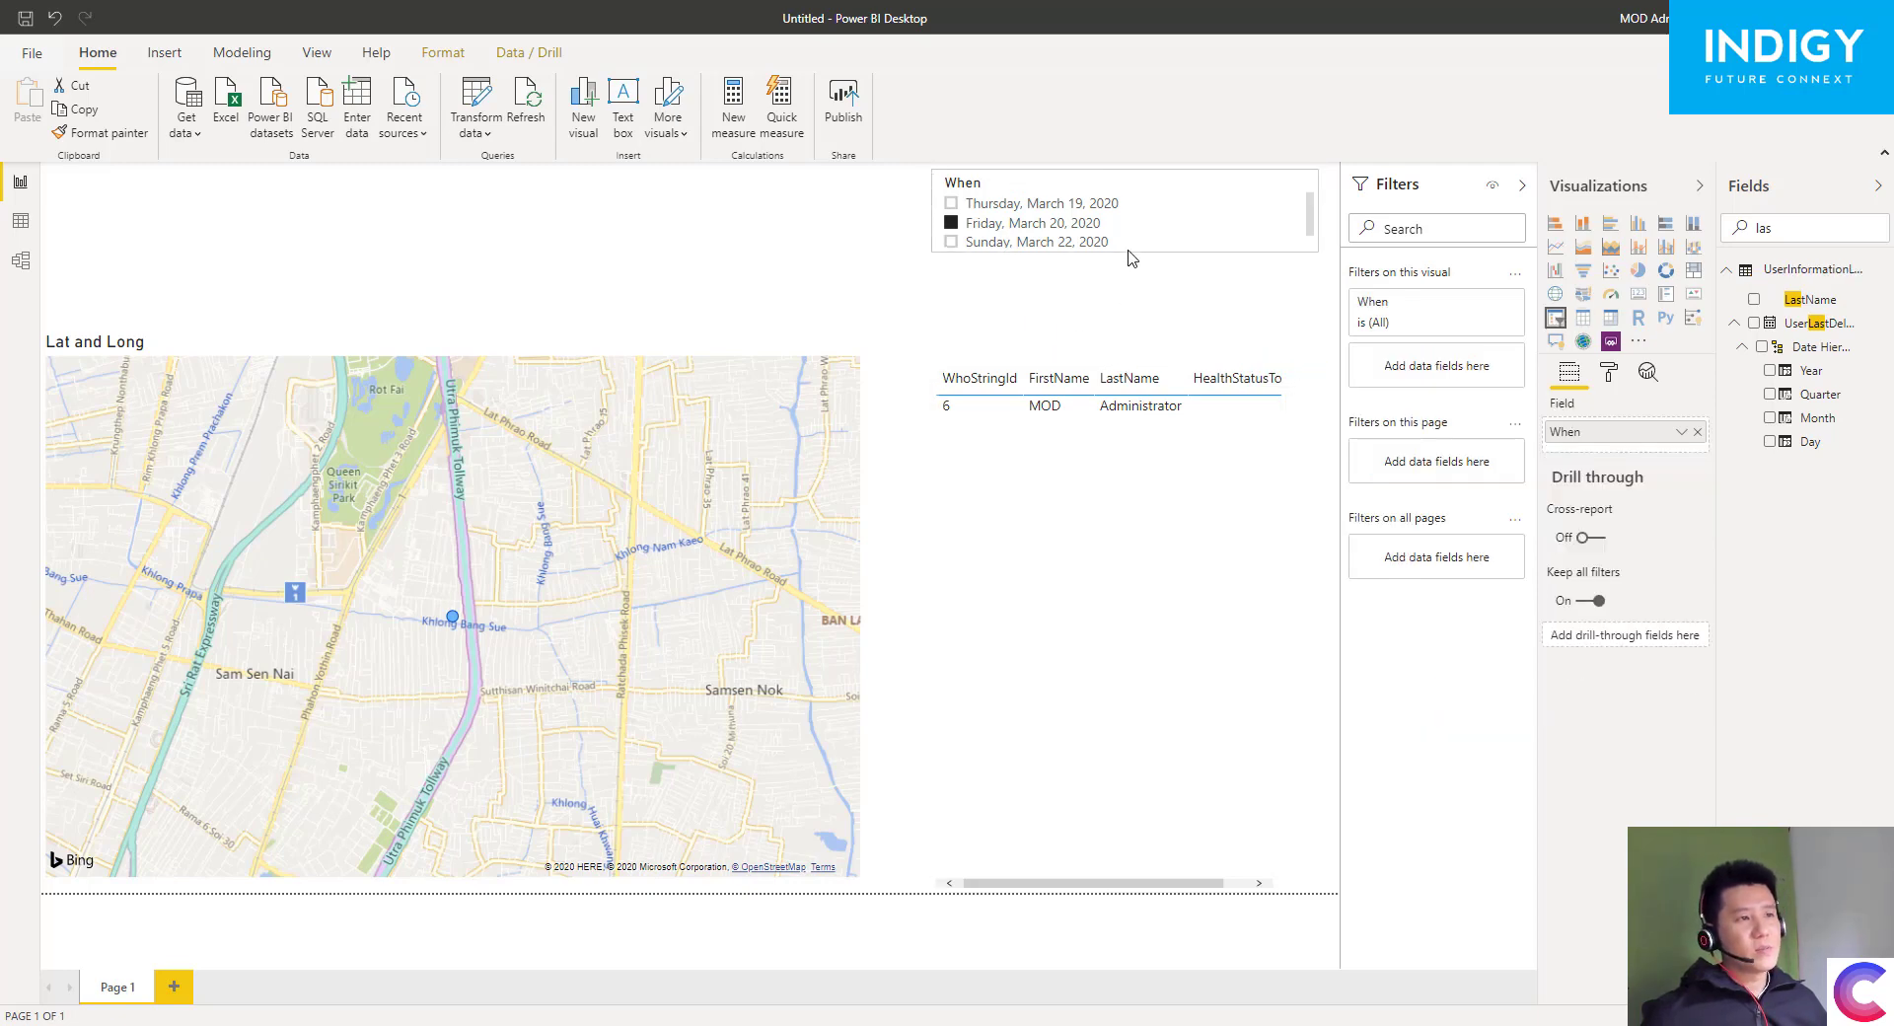
- Add a HealthStatusToday slicer from Timesheet and place it between the When slicer and the table
{"action": "left_click", "coordinate": [1252, 326]}
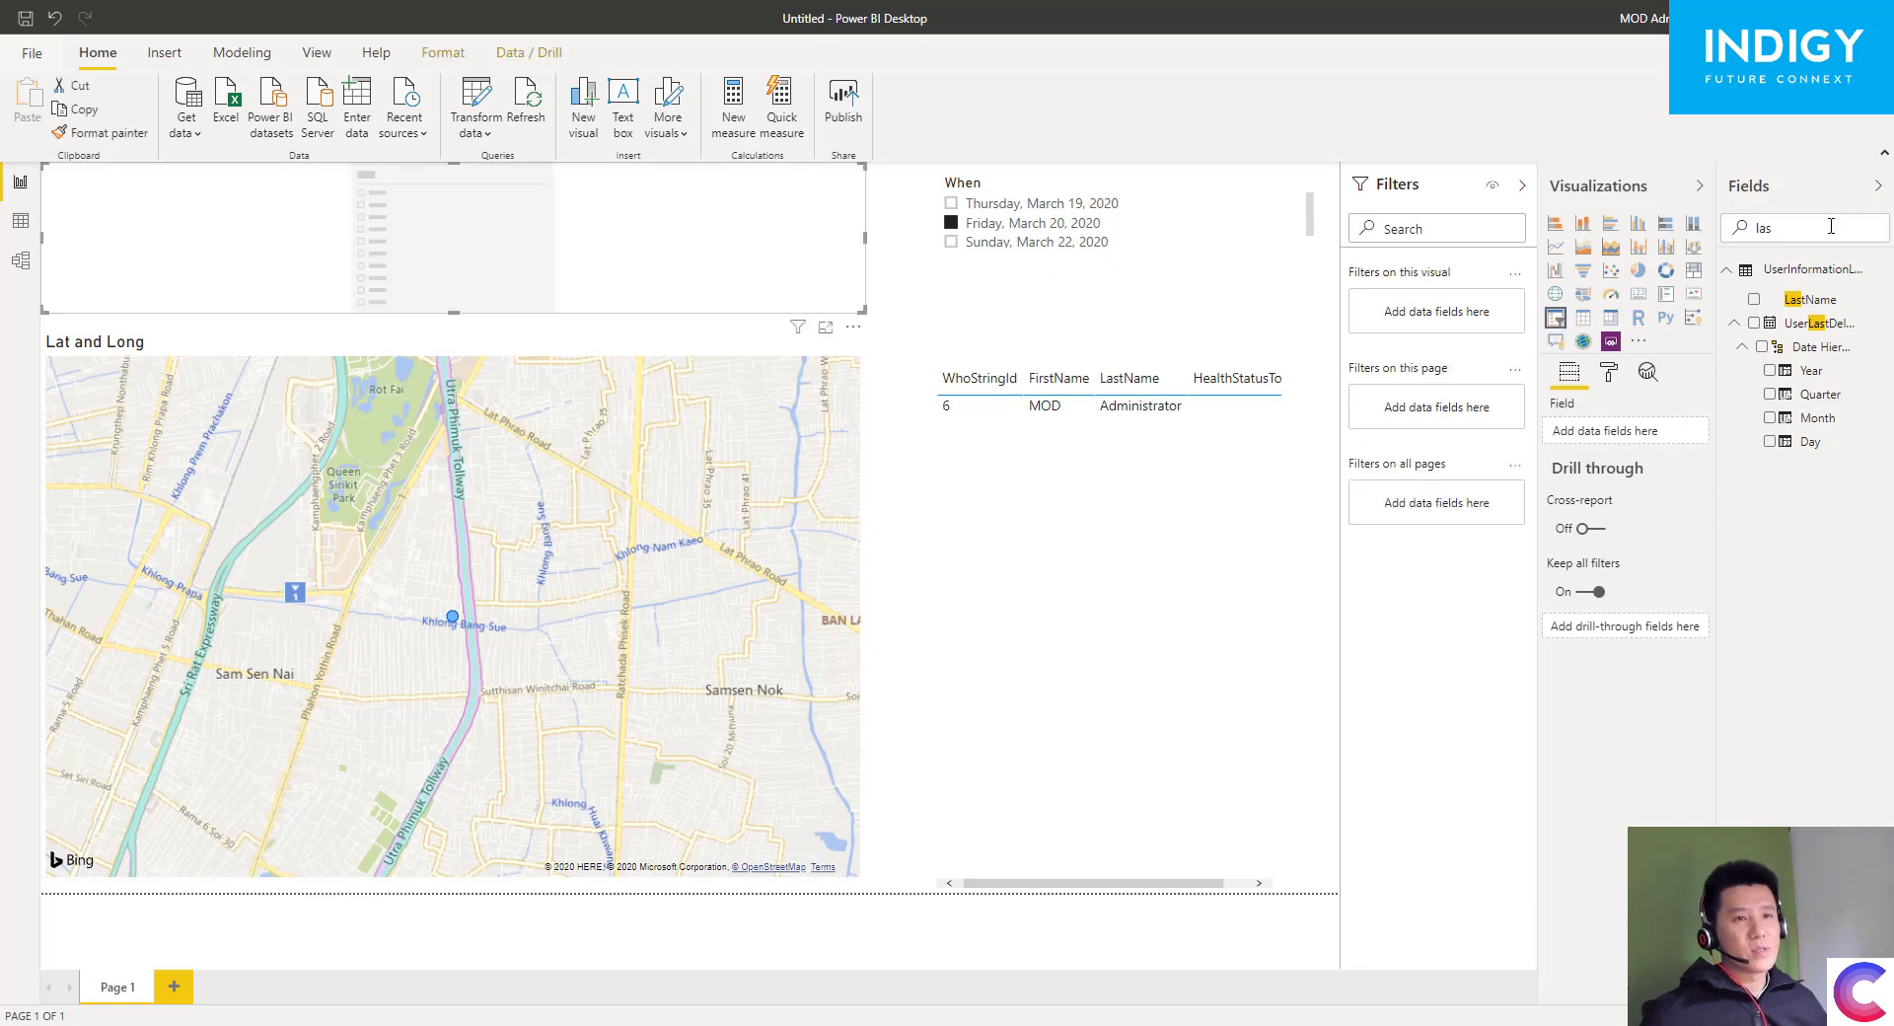
{"action": "type", "text": "statu"}
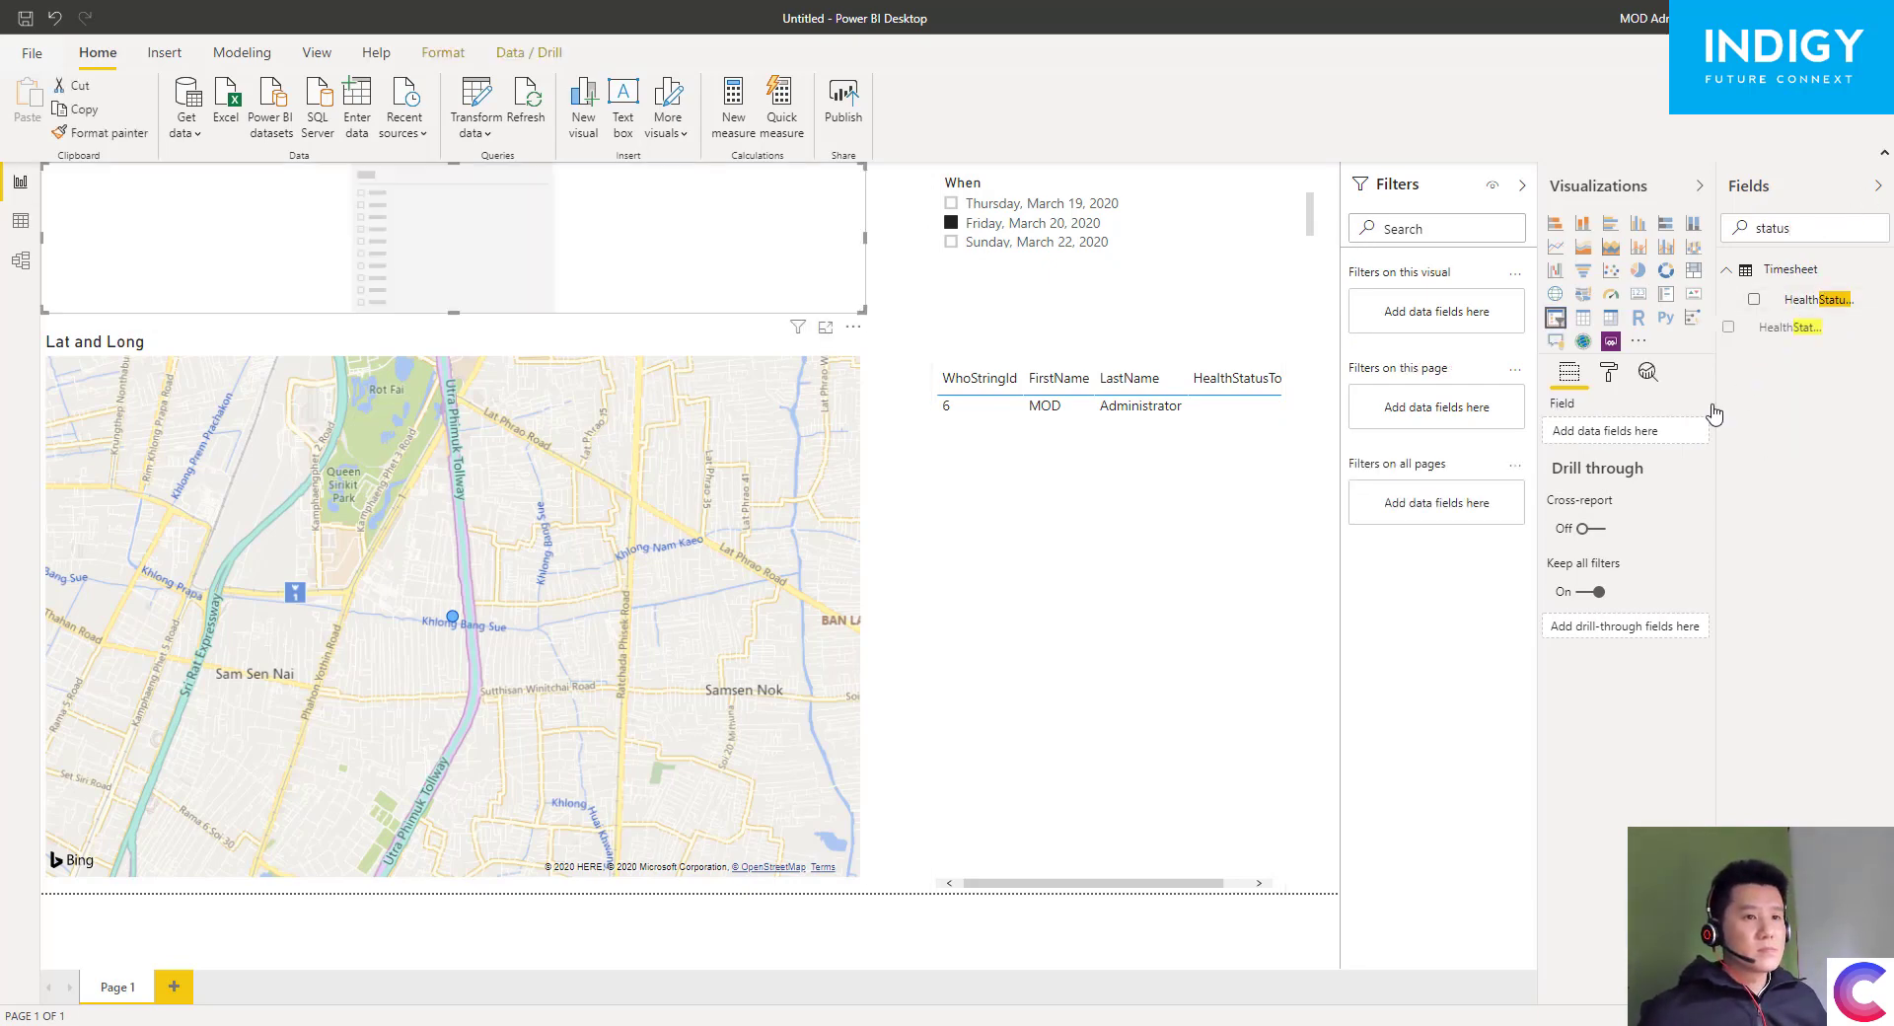
{"action": "left_click_drag", "start_coordinate": [1715, 414], "coordinate": [1598, 433]}
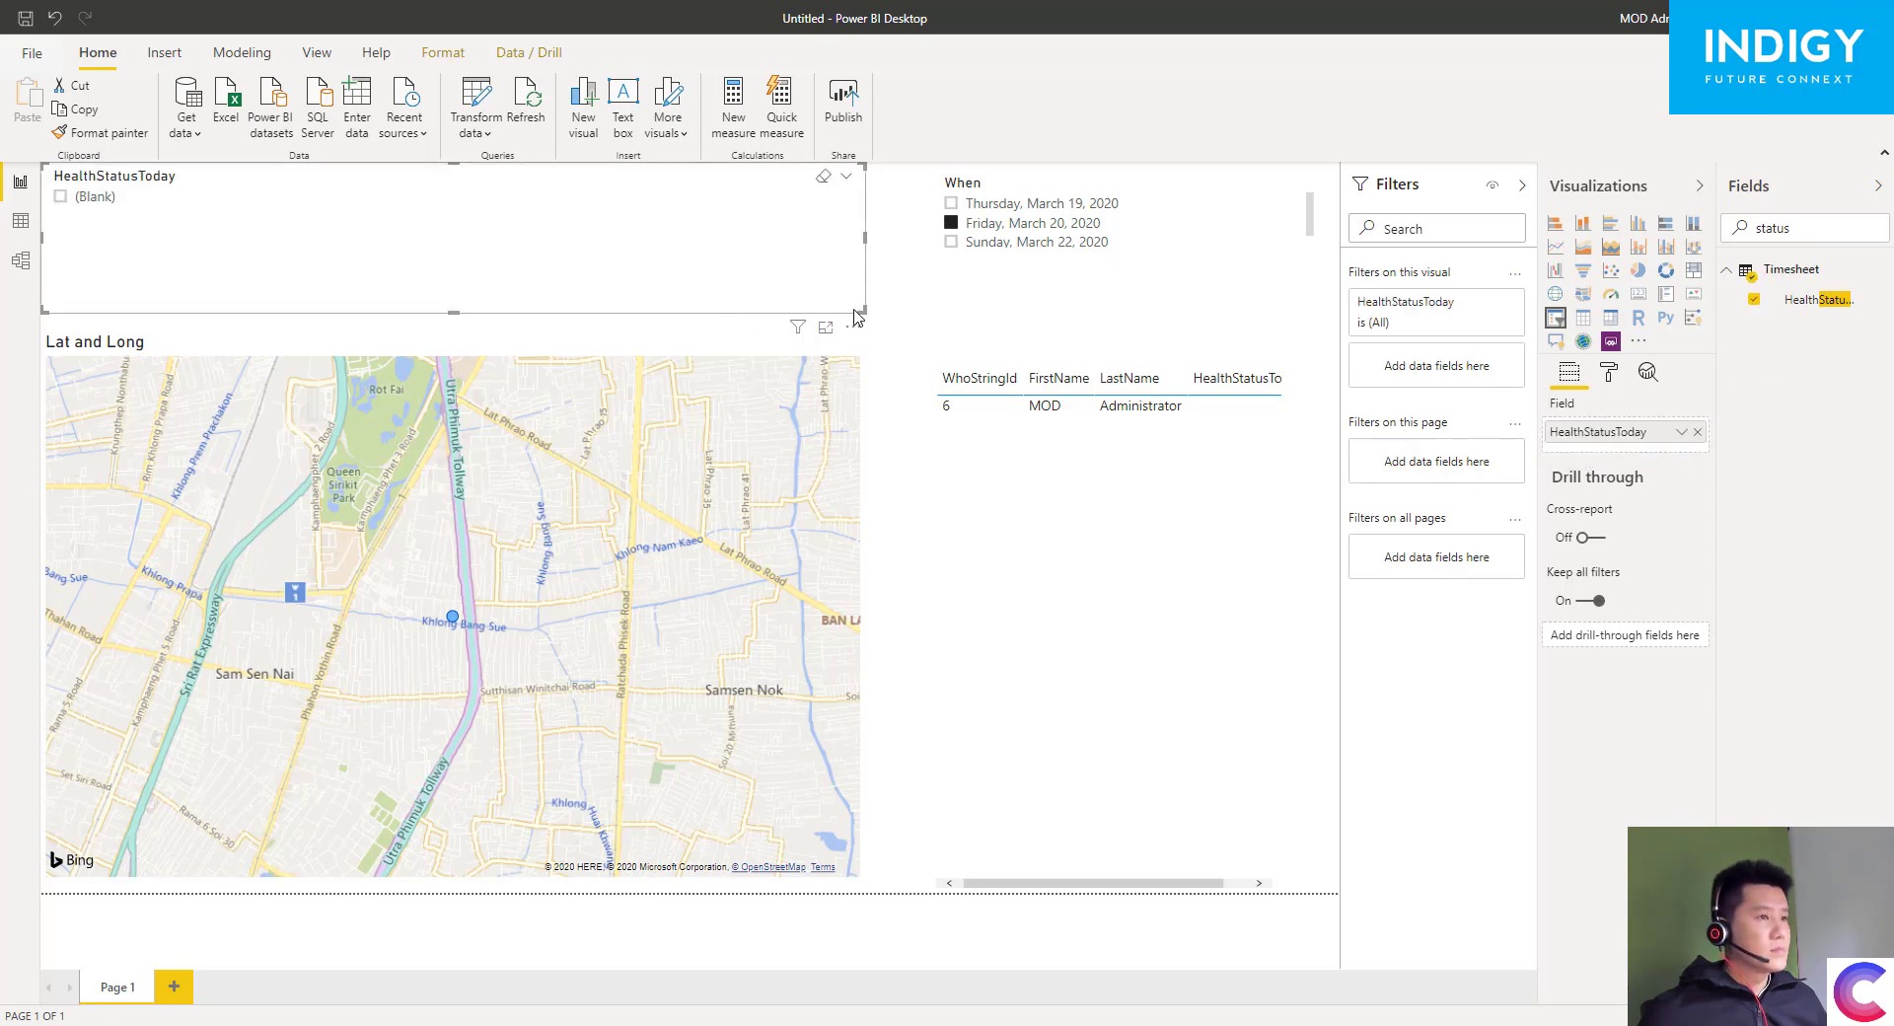
{"action": "mouse_move", "coordinate": [857, 316]}
{"action": "left_mouse_down"}
{"action": "mouse_move", "coordinate": [423, 261]}
{"action": "mouse_move", "coordinate": [1008, 286]}
{"action": "mouse_move", "coordinate": [982, 258]}
{"action": "mouse_move", "coordinate": [1027, 308]}
{"action": "left_mouse_up"}
- Filter the When slicer to Sunday, March 22, 2020 and the HealthStatusToday slicer to High Fever, then switch the status to Mild Fever
{"action": "left_click", "coordinate": [972, 243]}
{"action": "left_click", "coordinate": [953, 318]}
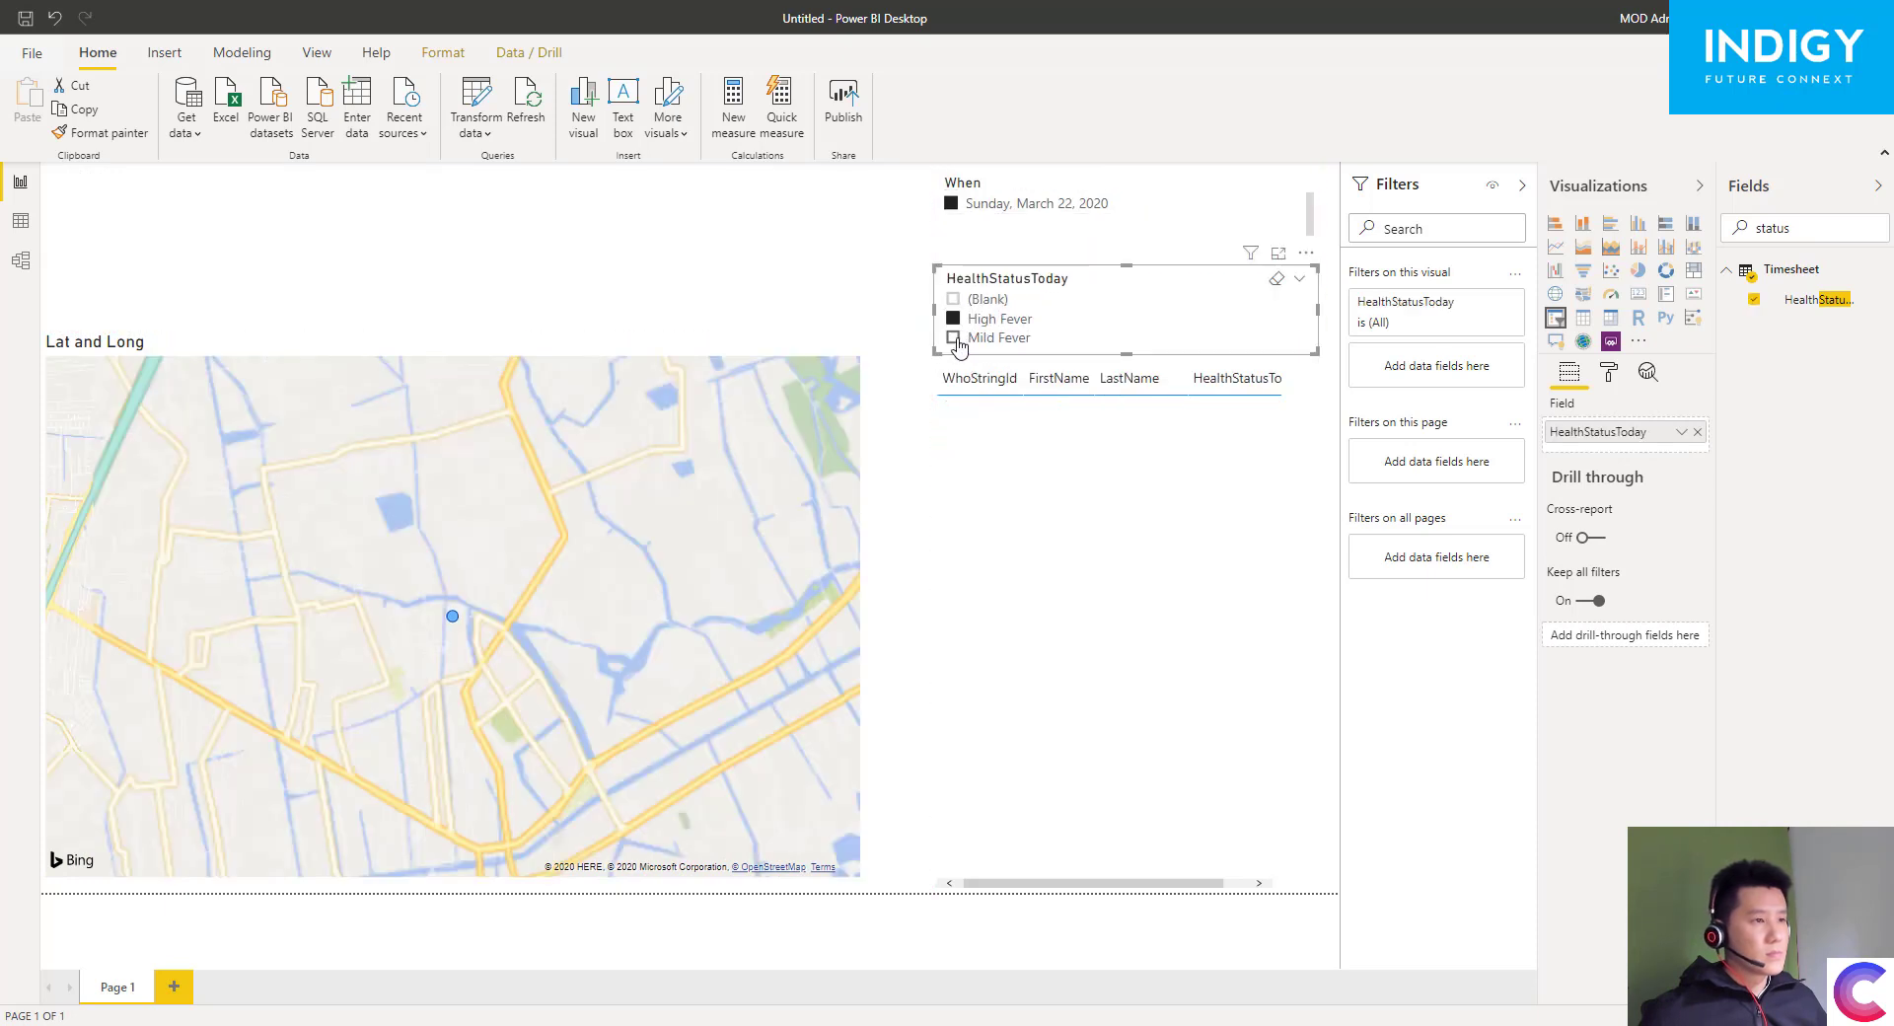
{"action": "left_click", "coordinate": [953, 338]}
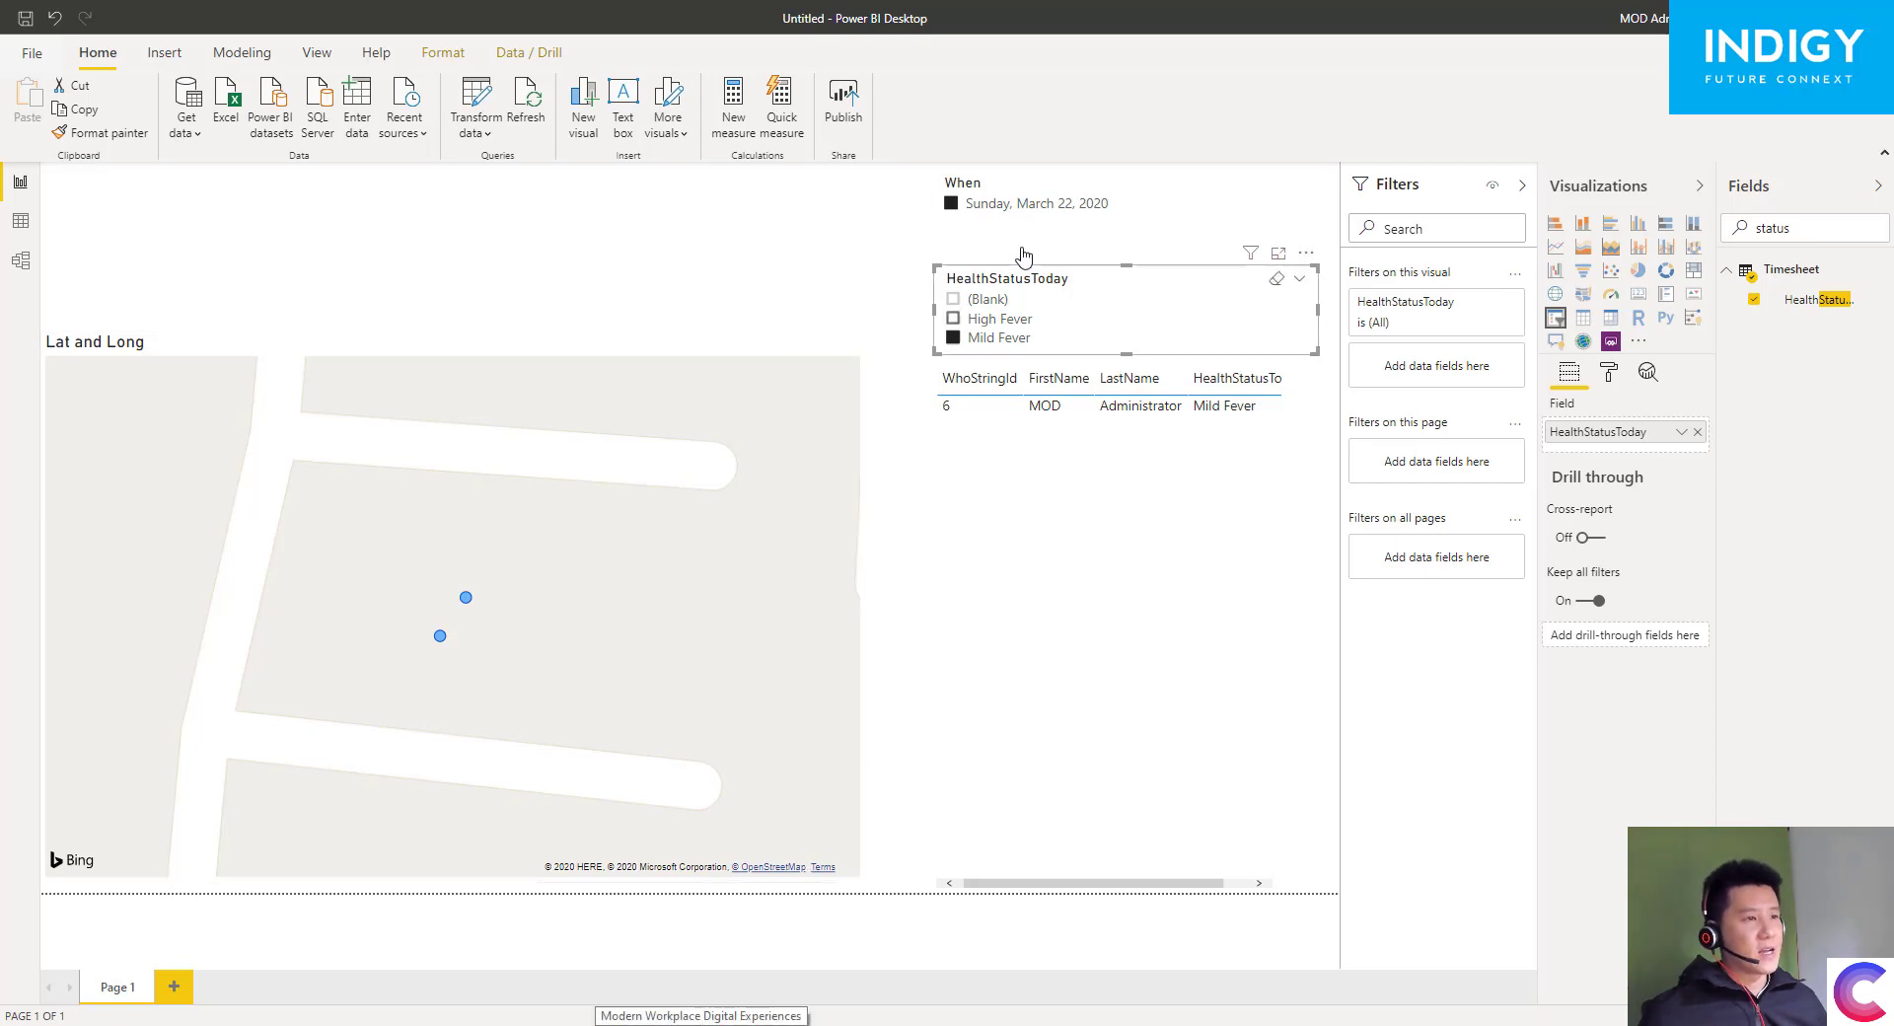
{"action": "scroll", "coordinate": [465, 554], "scroll_direction": "down", "scroll_amount": 3}
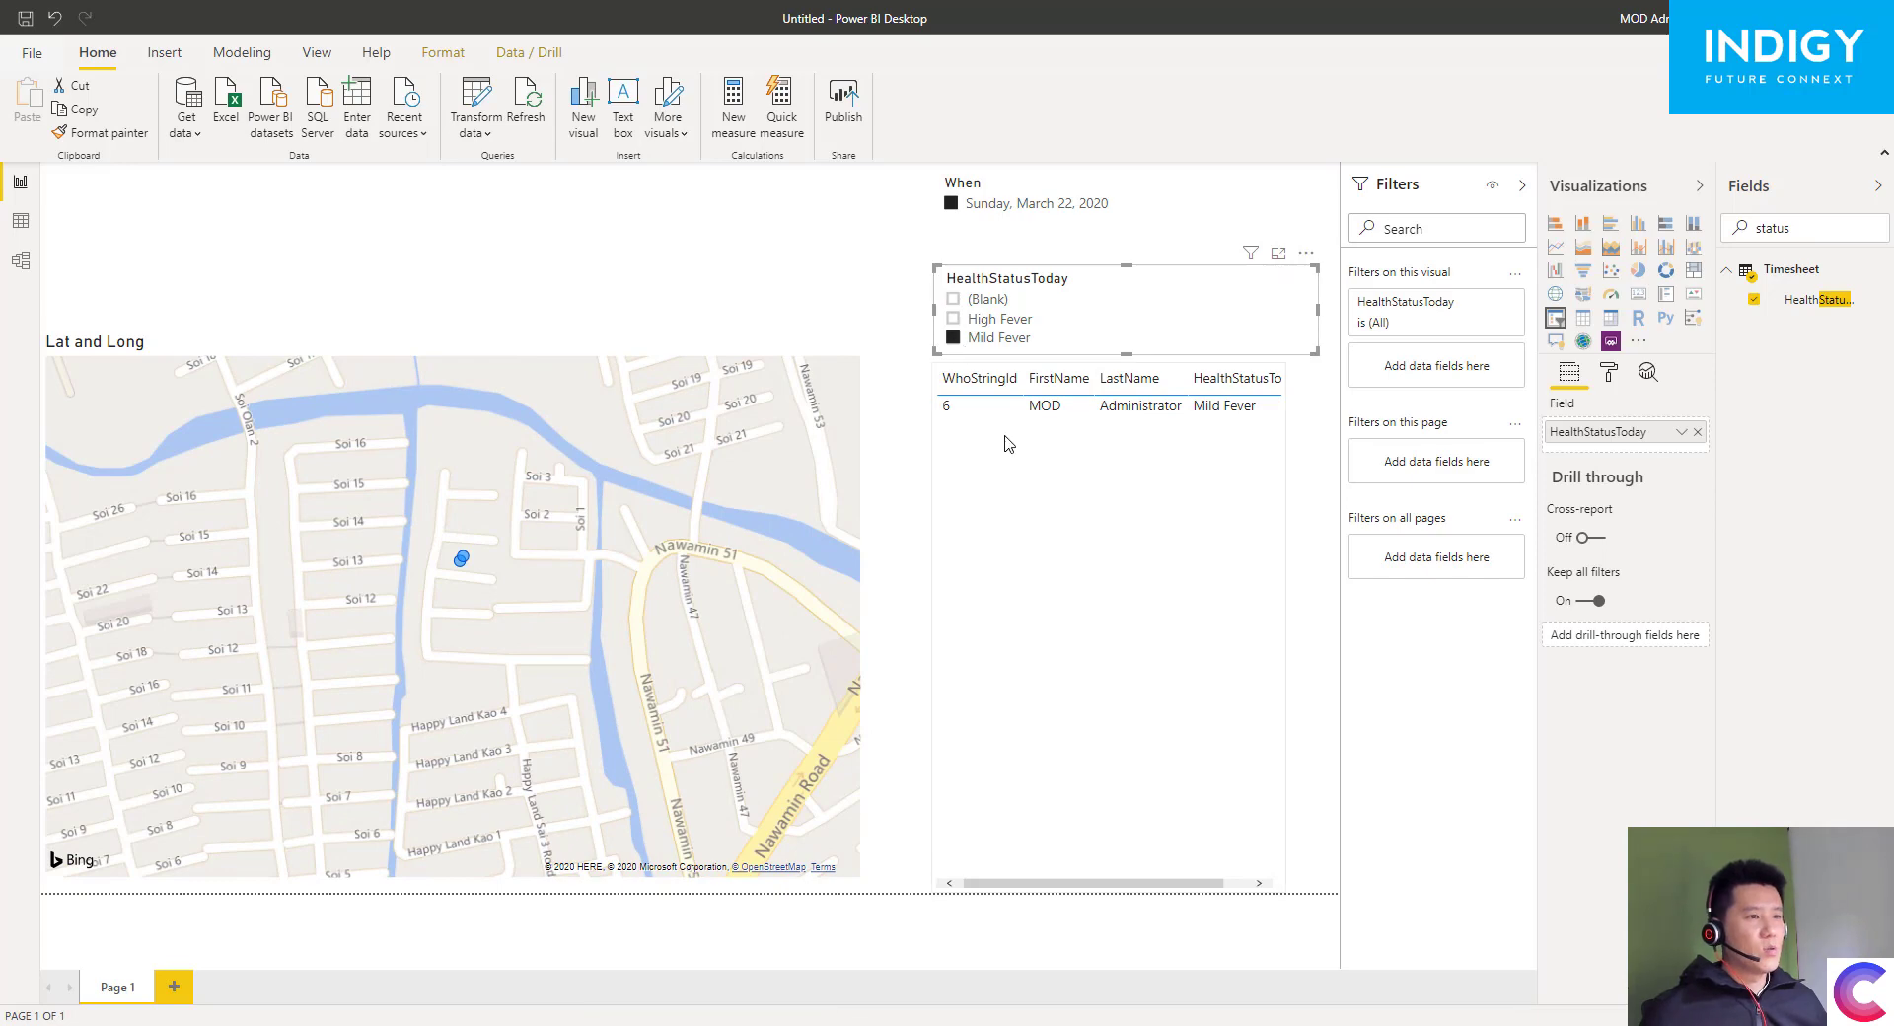
{"action": "left_click", "coordinate": [1023, 483]}
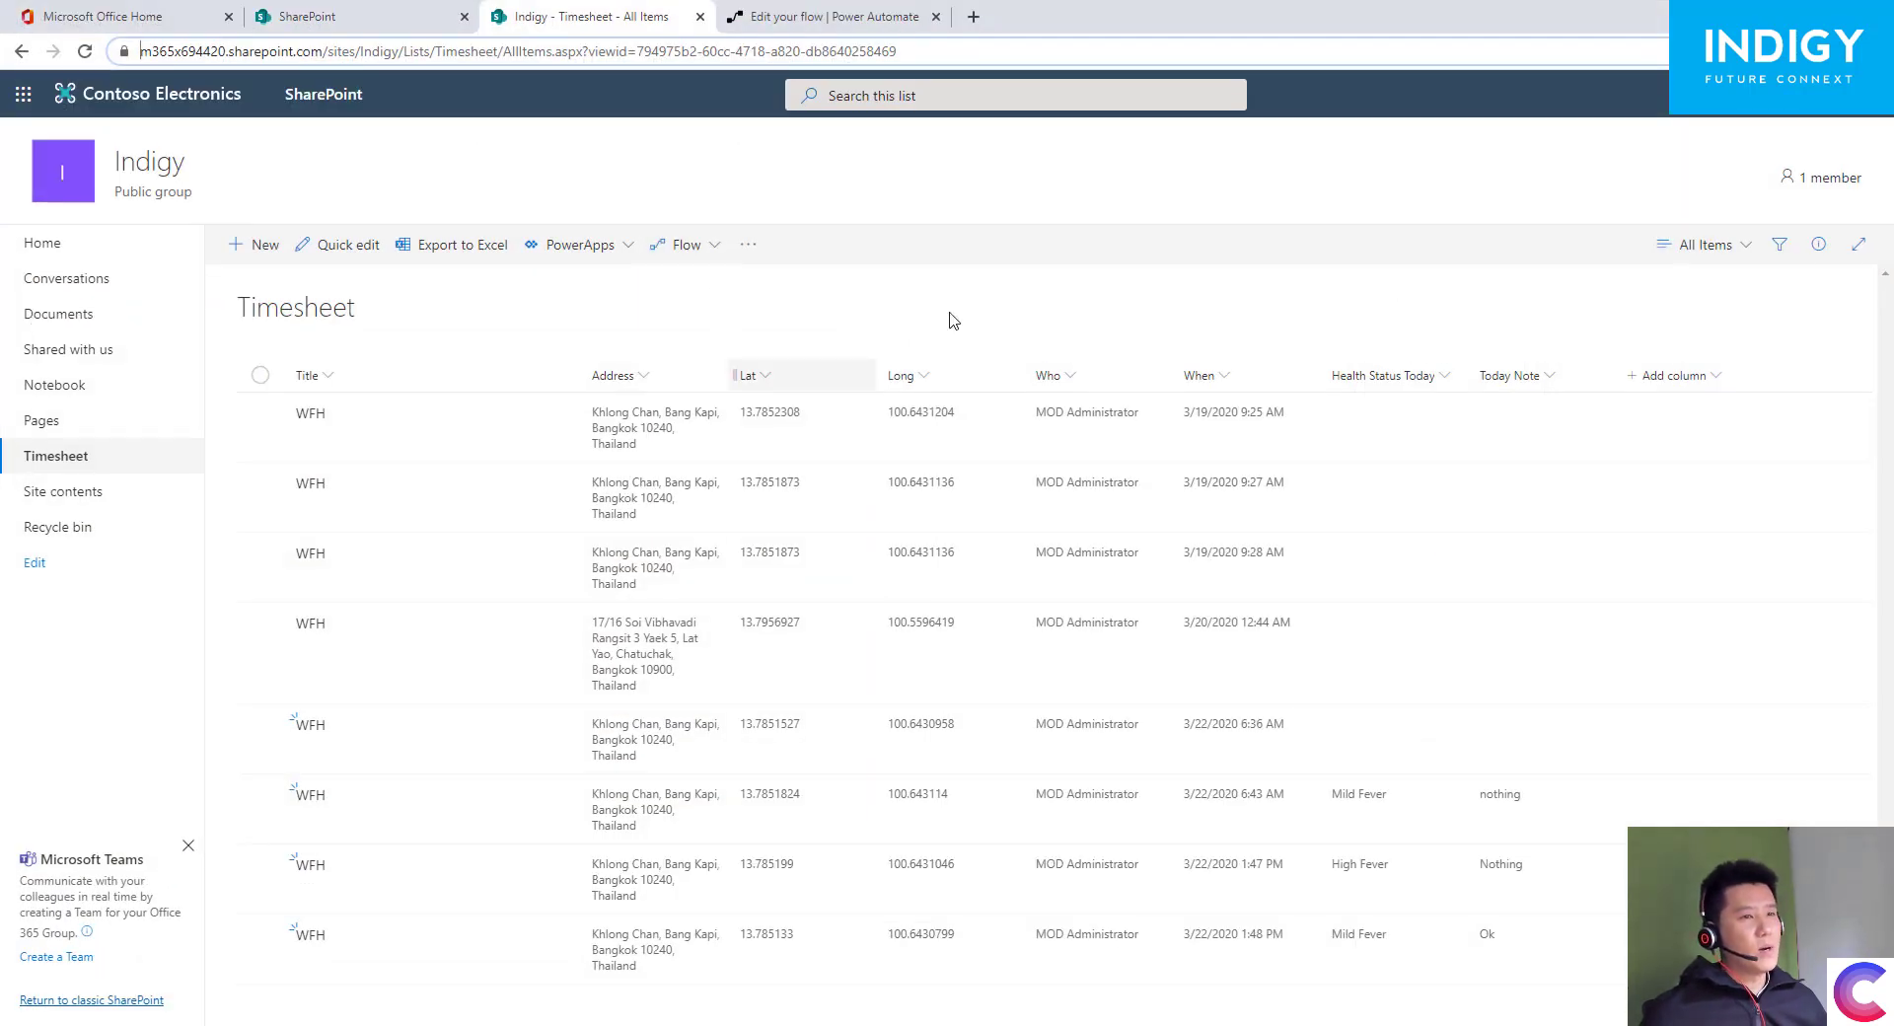
- Examine the Track_Time flow's trigger and Create item settings in Power Automate, view the Timesheet list and return to Power BI Desktop
{"action": "left_click", "coordinate": [826, 10]}
{"action": "scroll", "coordinate": [1307, 533], "scroll_direction": "up", "scroll_amount": 4}
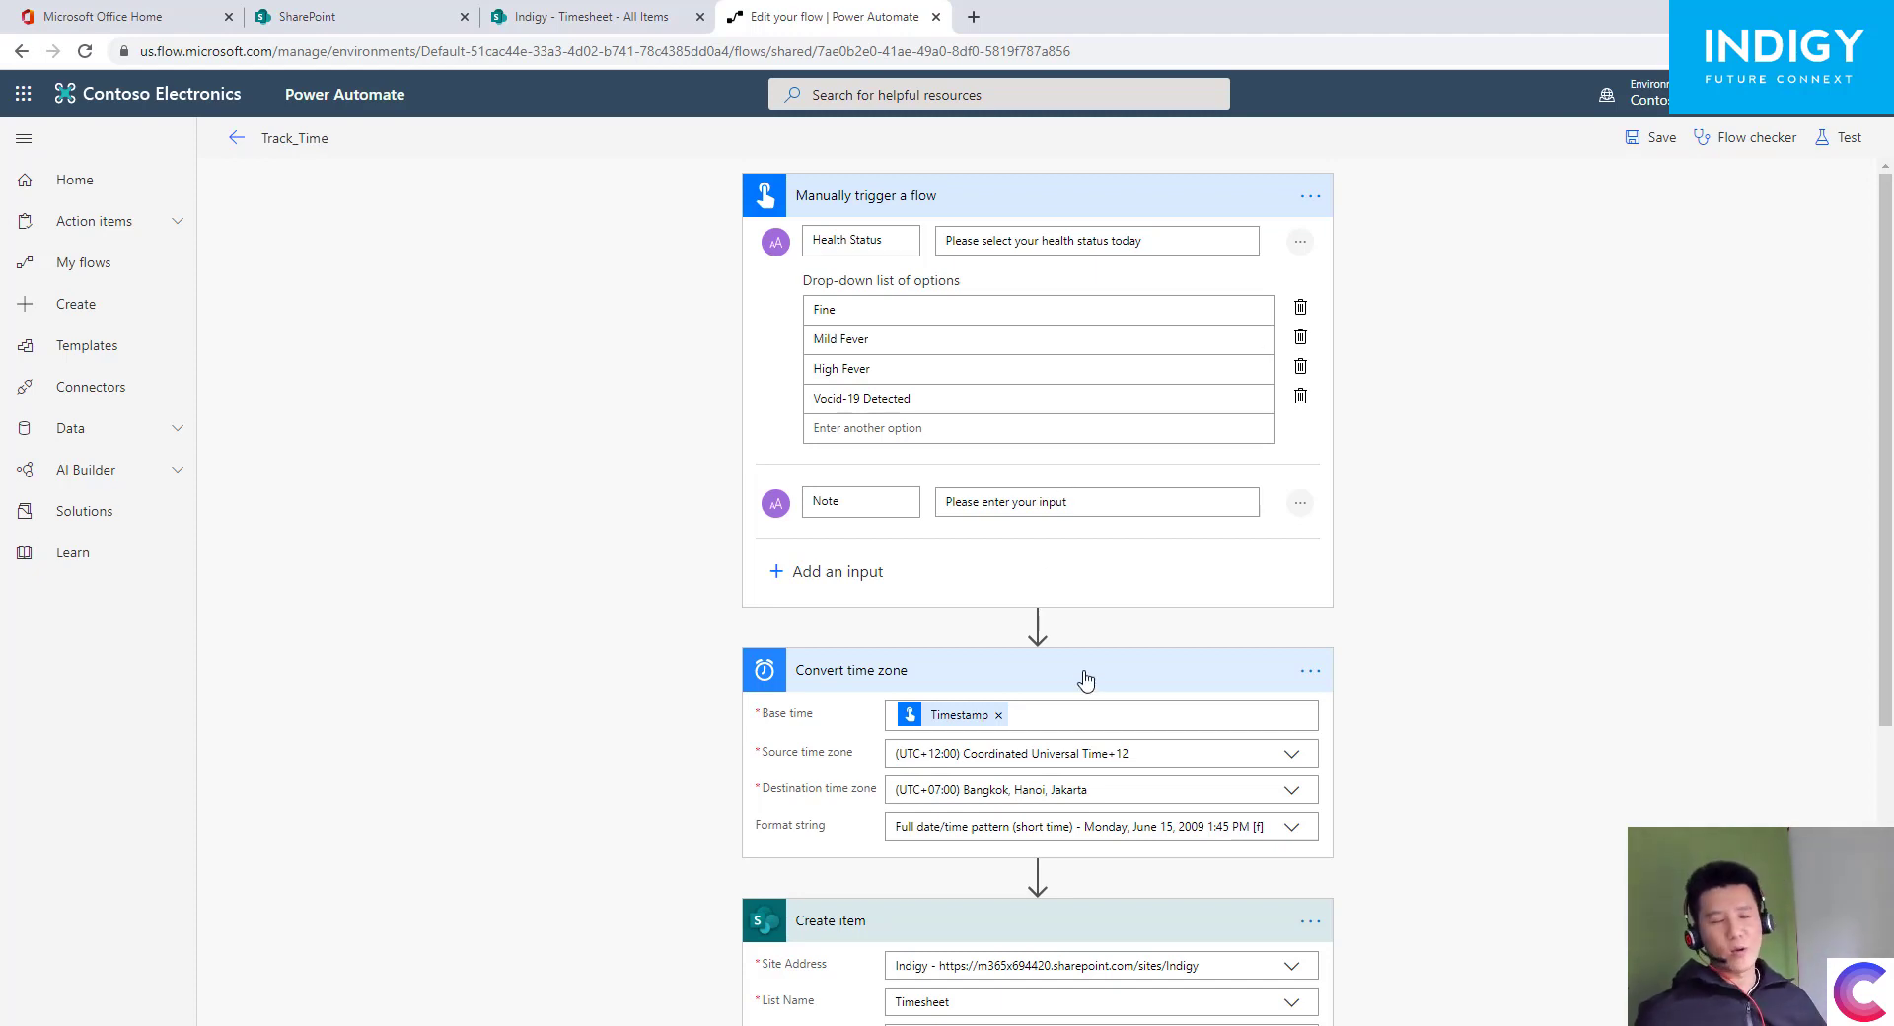
{"action": "scroll", "coordinate": [1049, 709], "scroll_direction": "down", "scroll_amount": 5}
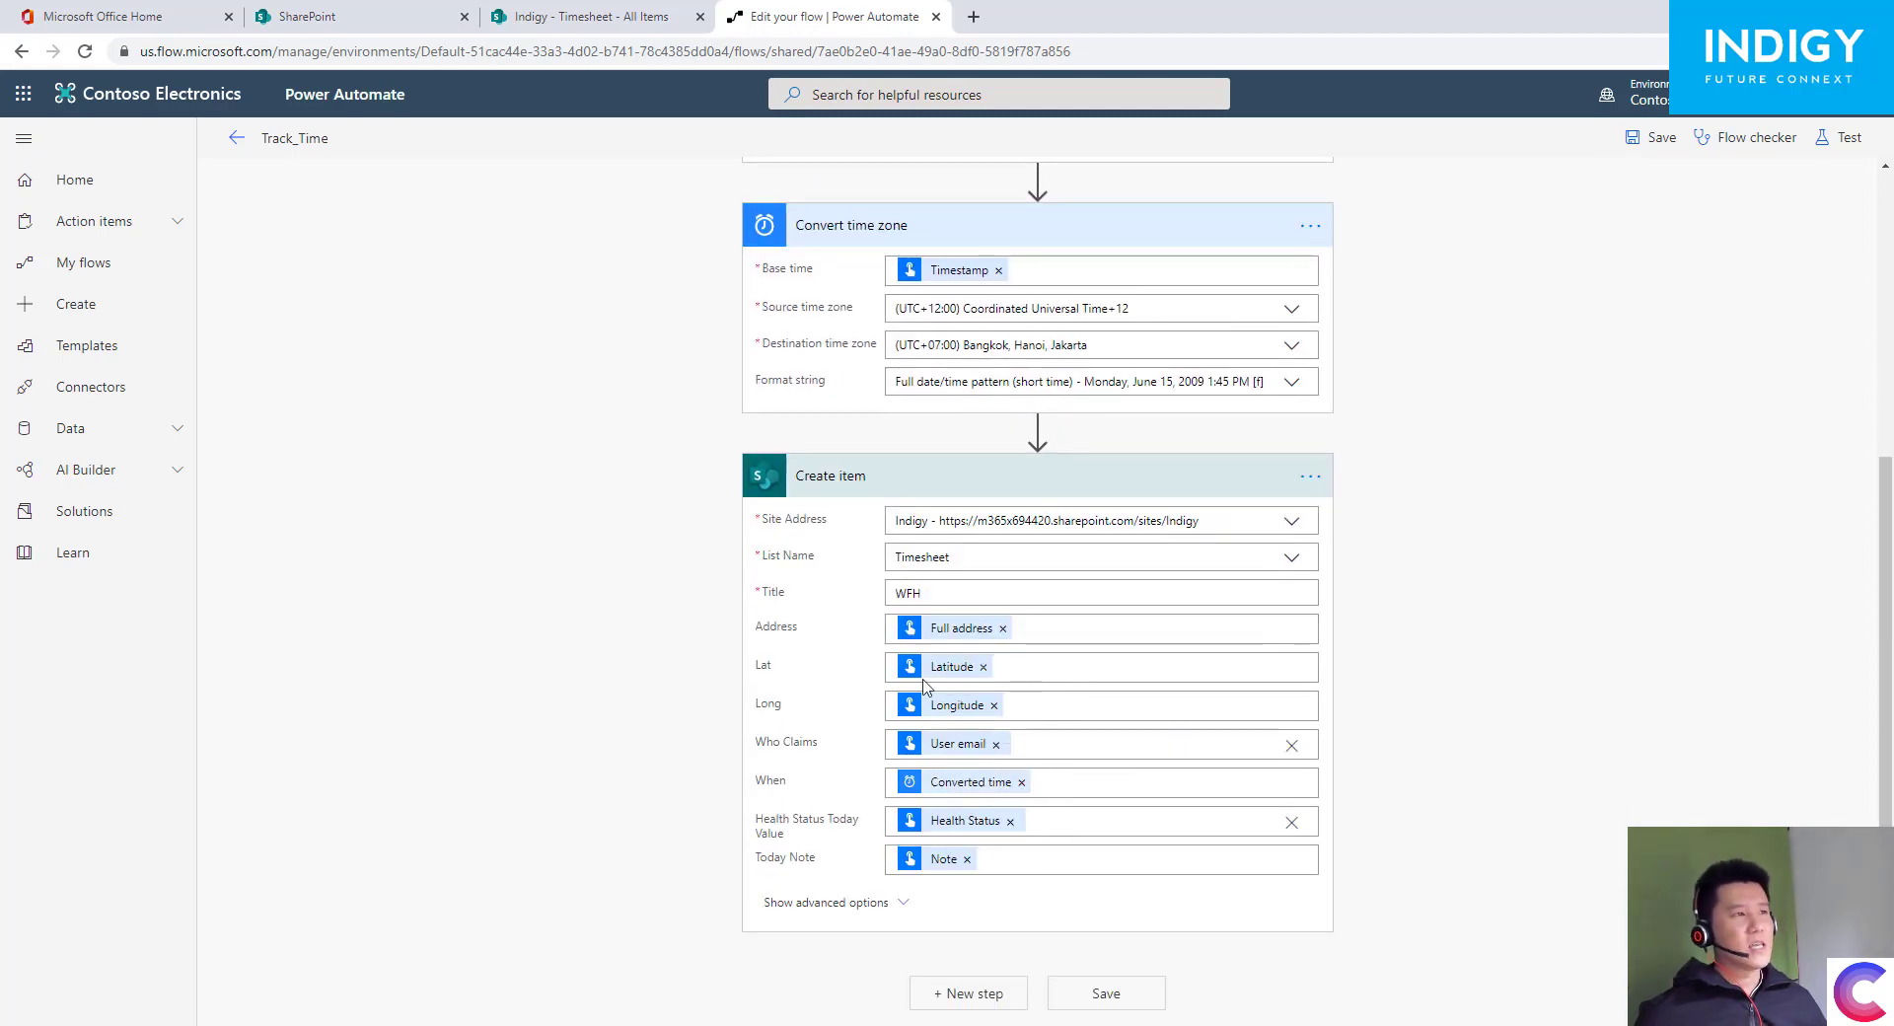
{"action": "left_click", "coordinate": [592, 16]}
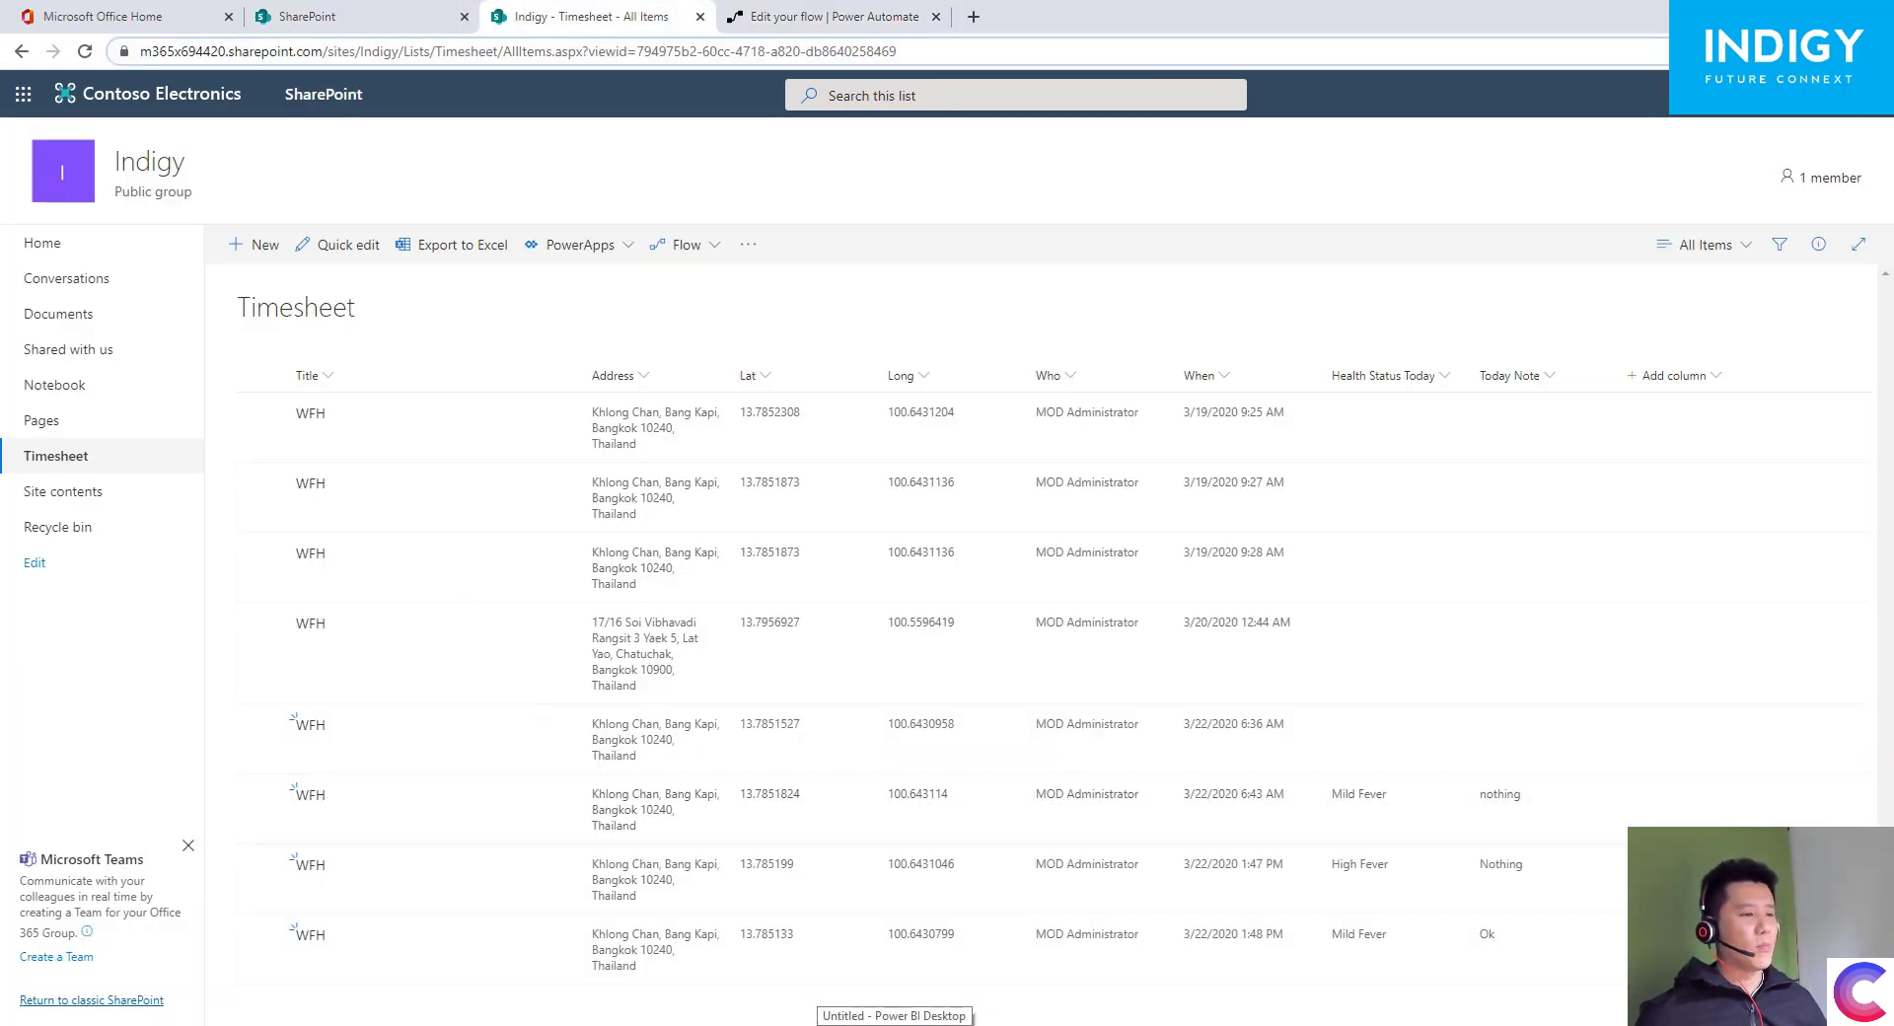
{"action": "key", "text": "alt+Tab"}
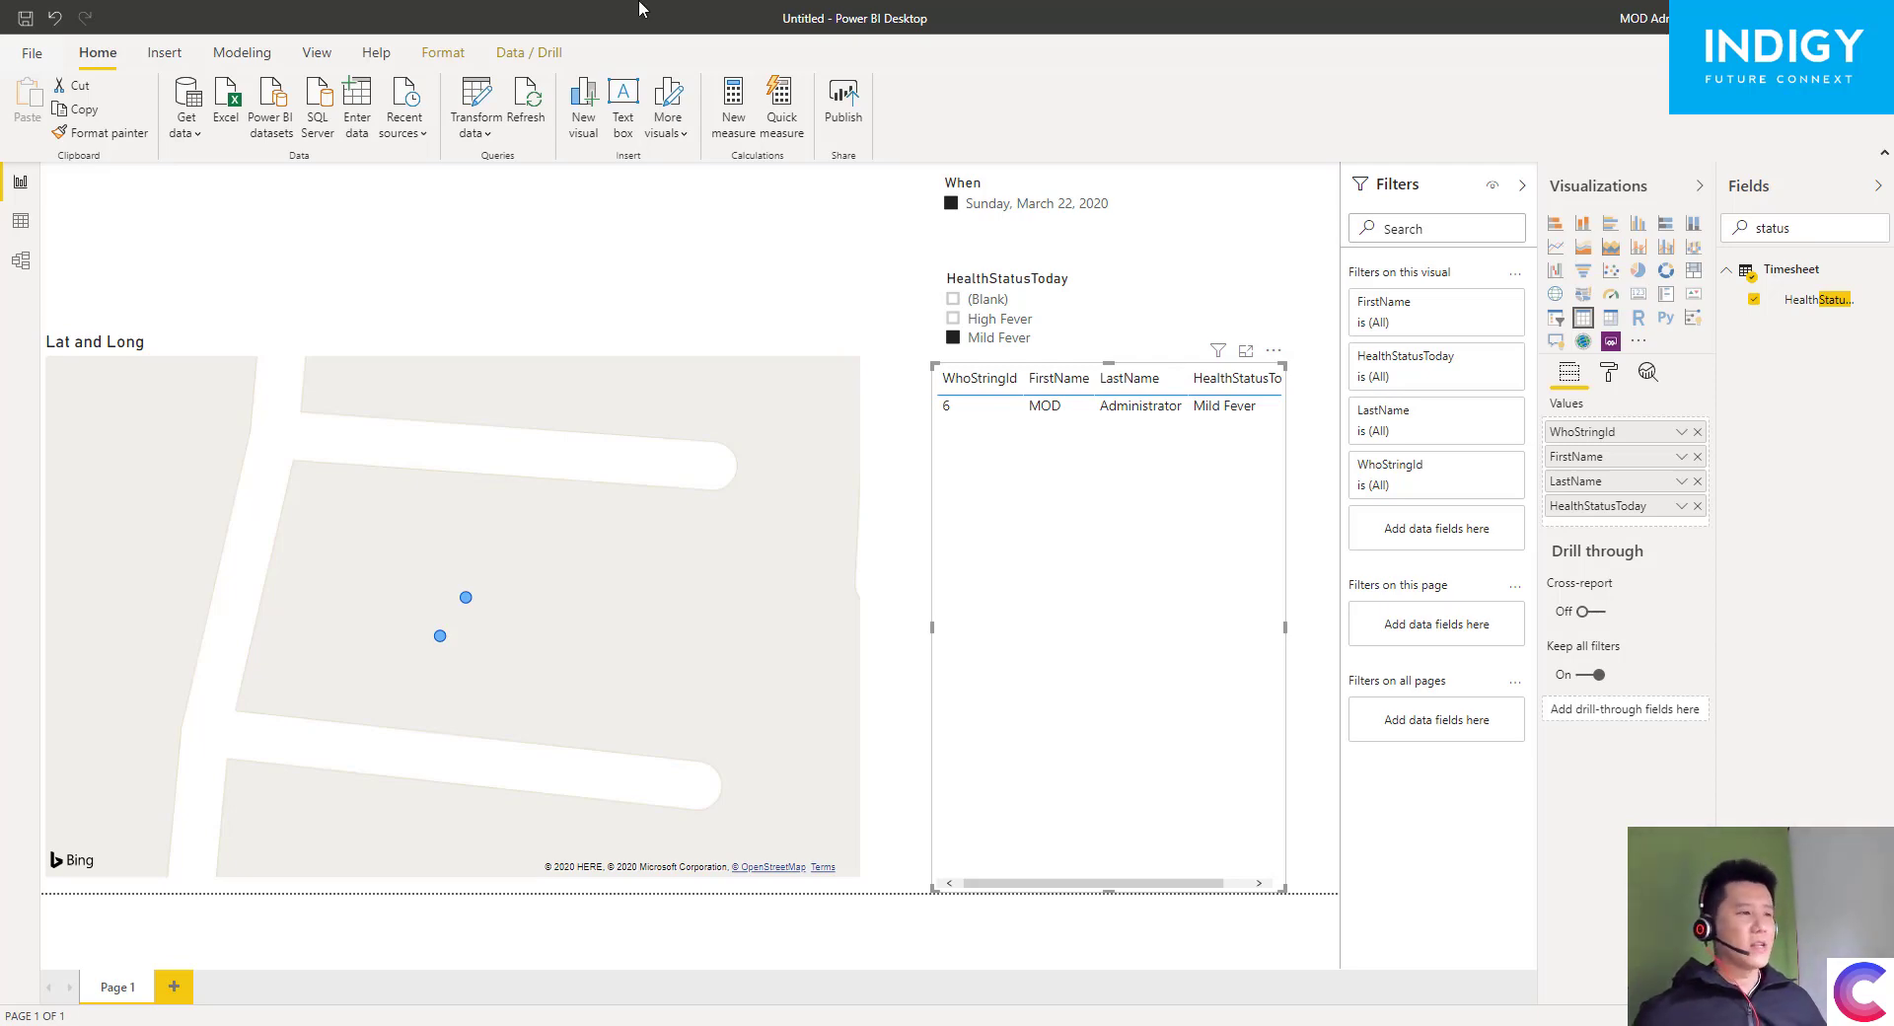
- Resize the Lat and Long map so its upper edge lines up with the table and it extends closer to the table
{"action": "scroll", "coordinate": [368, 594], "scroll_direction": "down", "scroll_amount": 5}
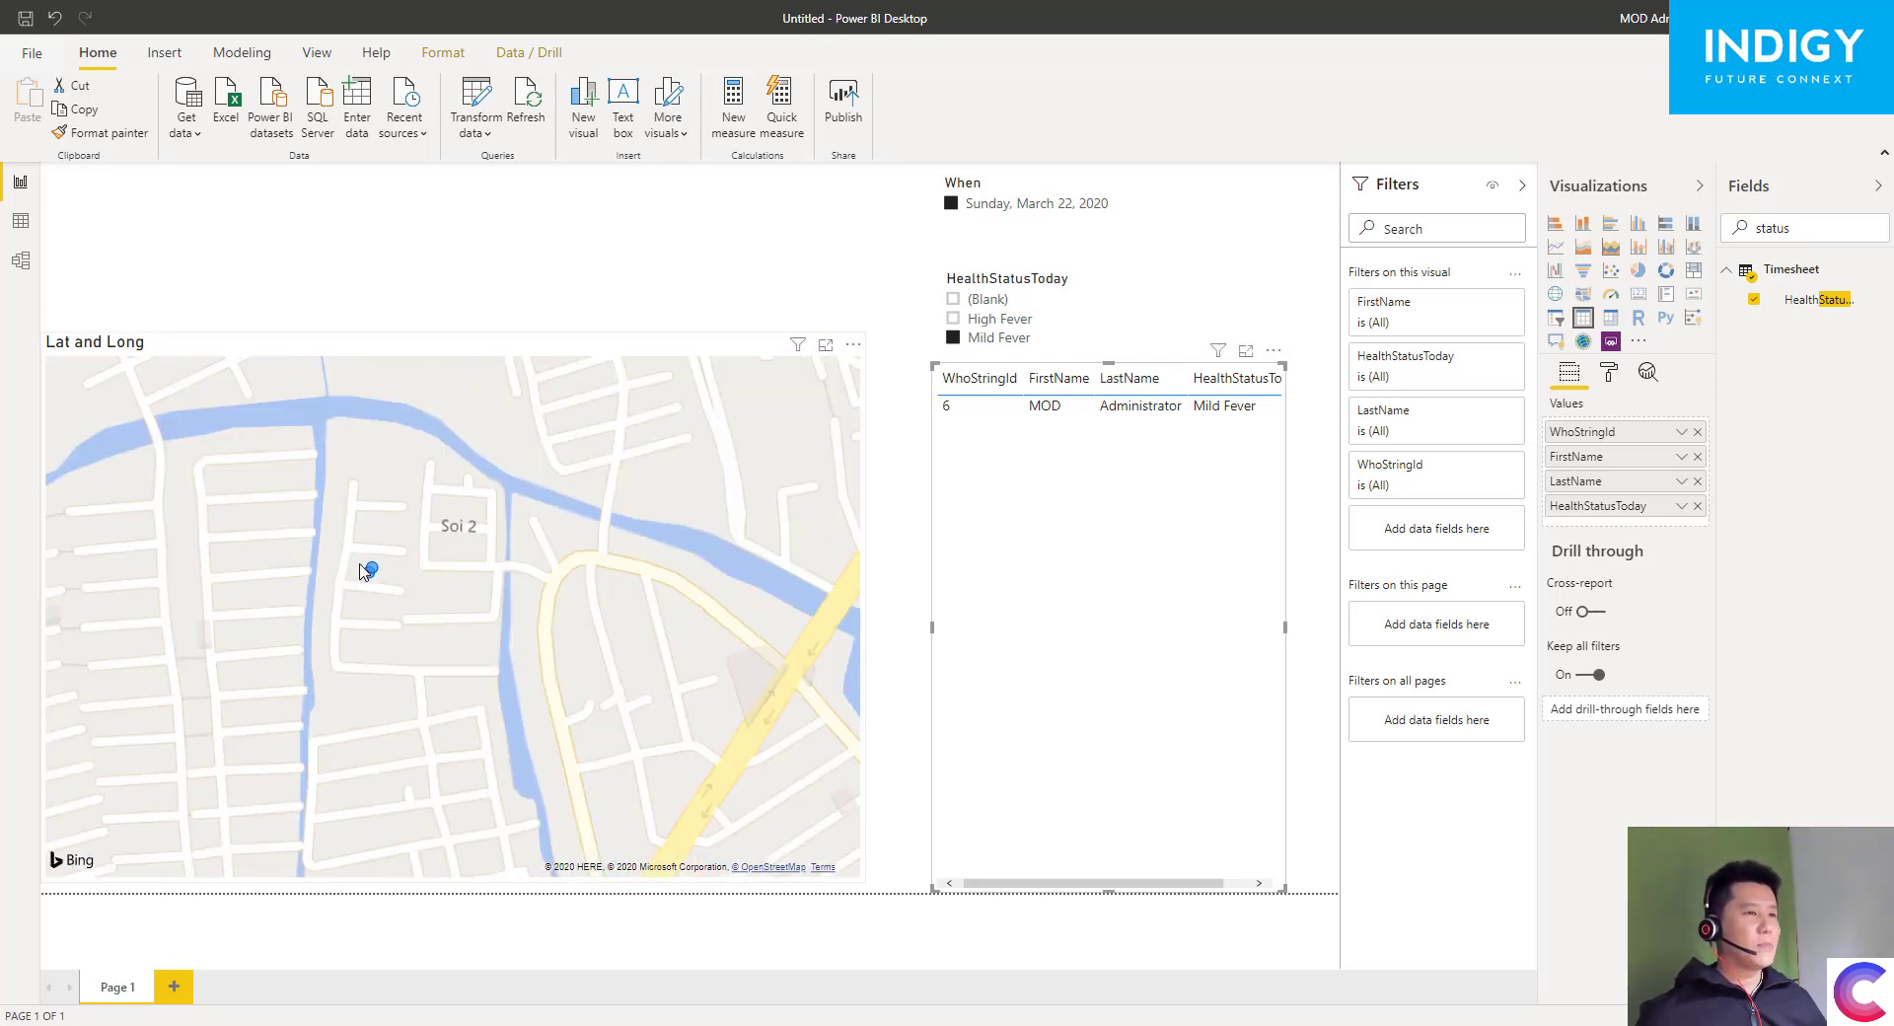
{"action": "left_click", "coordinate": [1076, 403]}
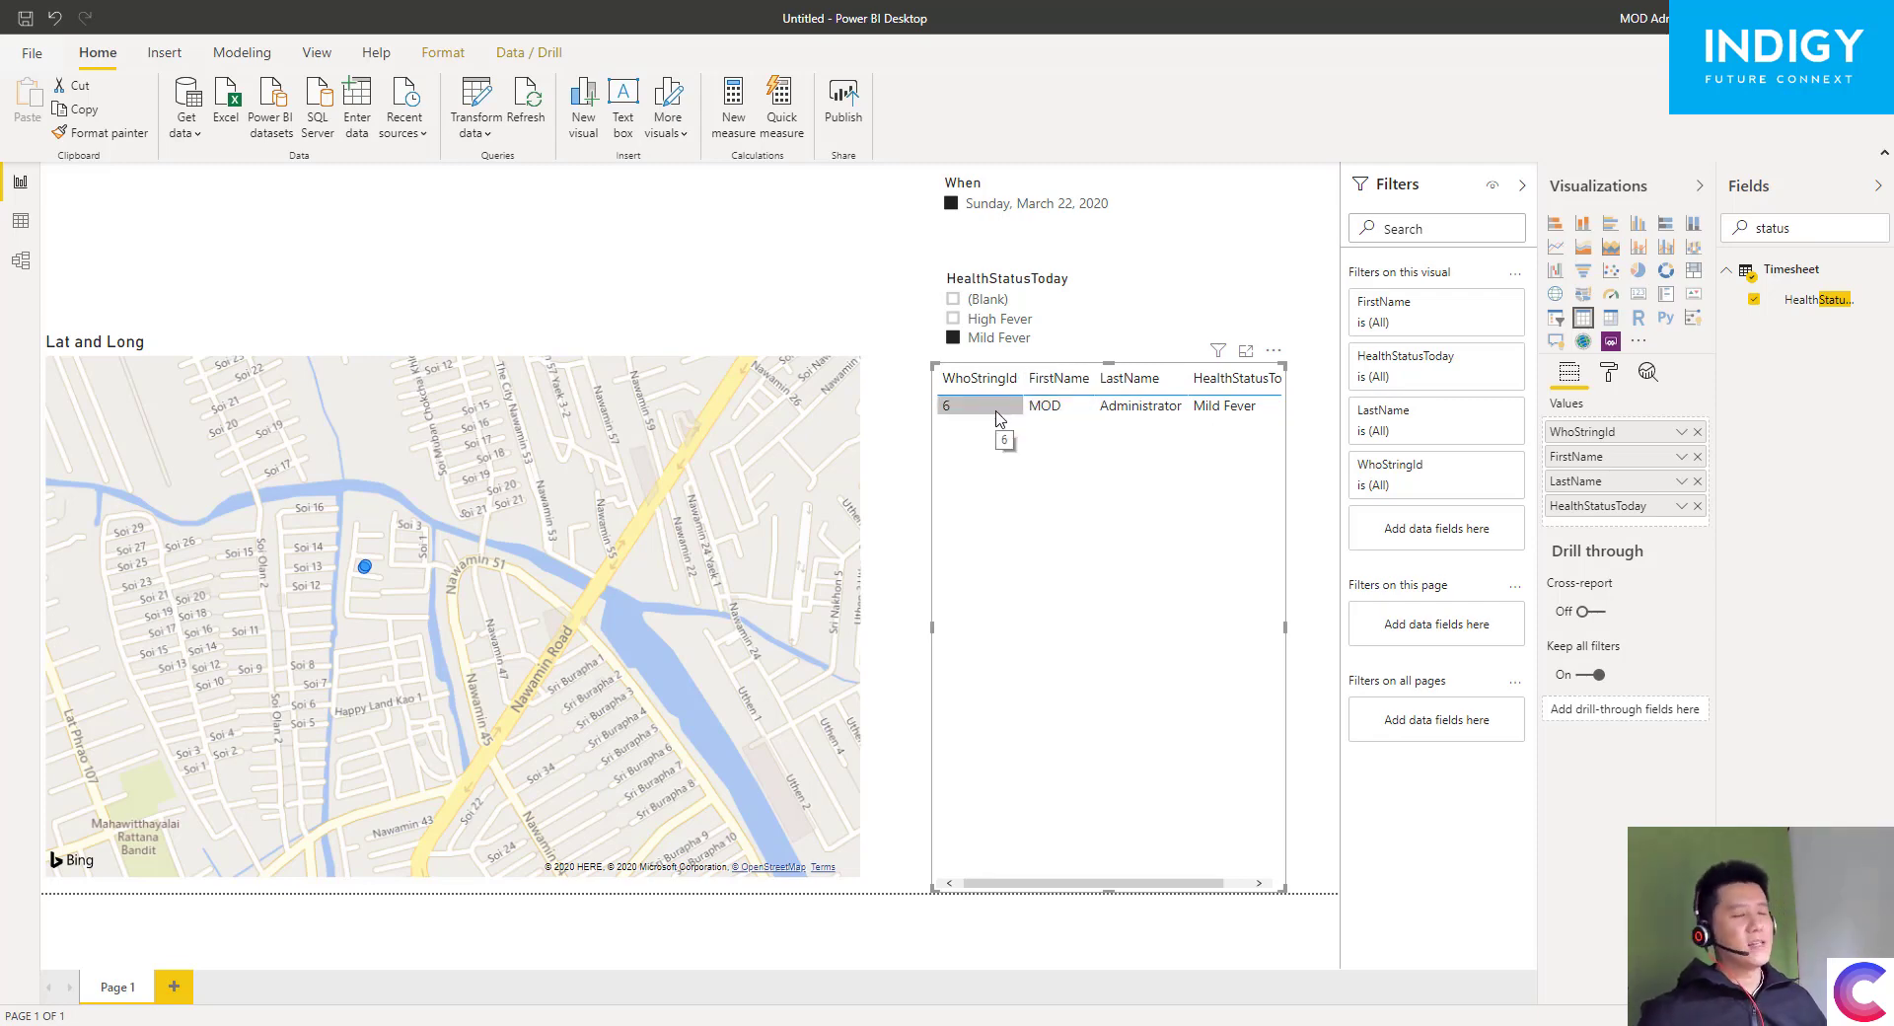
{"action": "left_click_drag", "start_coordinate": [393, 639], "coordinate": [591, 816]}
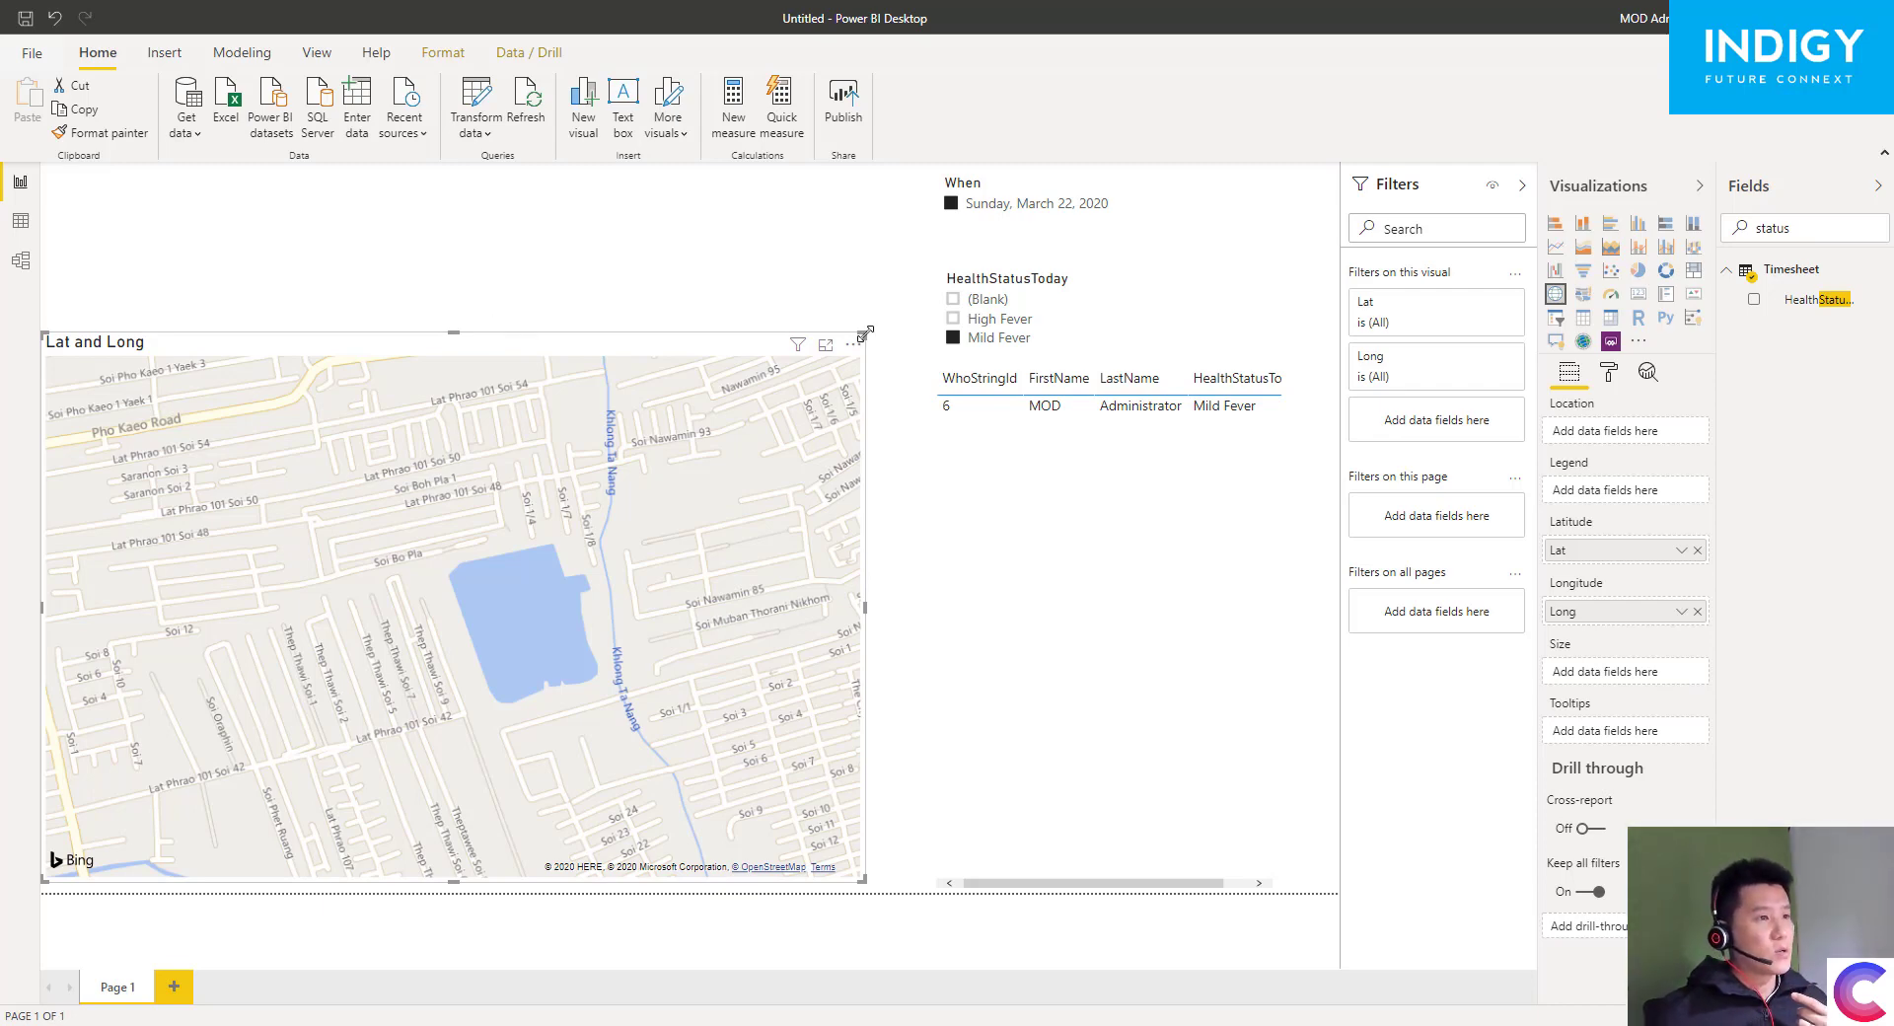
{"action": "left_click_drag", "start_coordinate": [881, 364], "coordinate": [891, 363]}
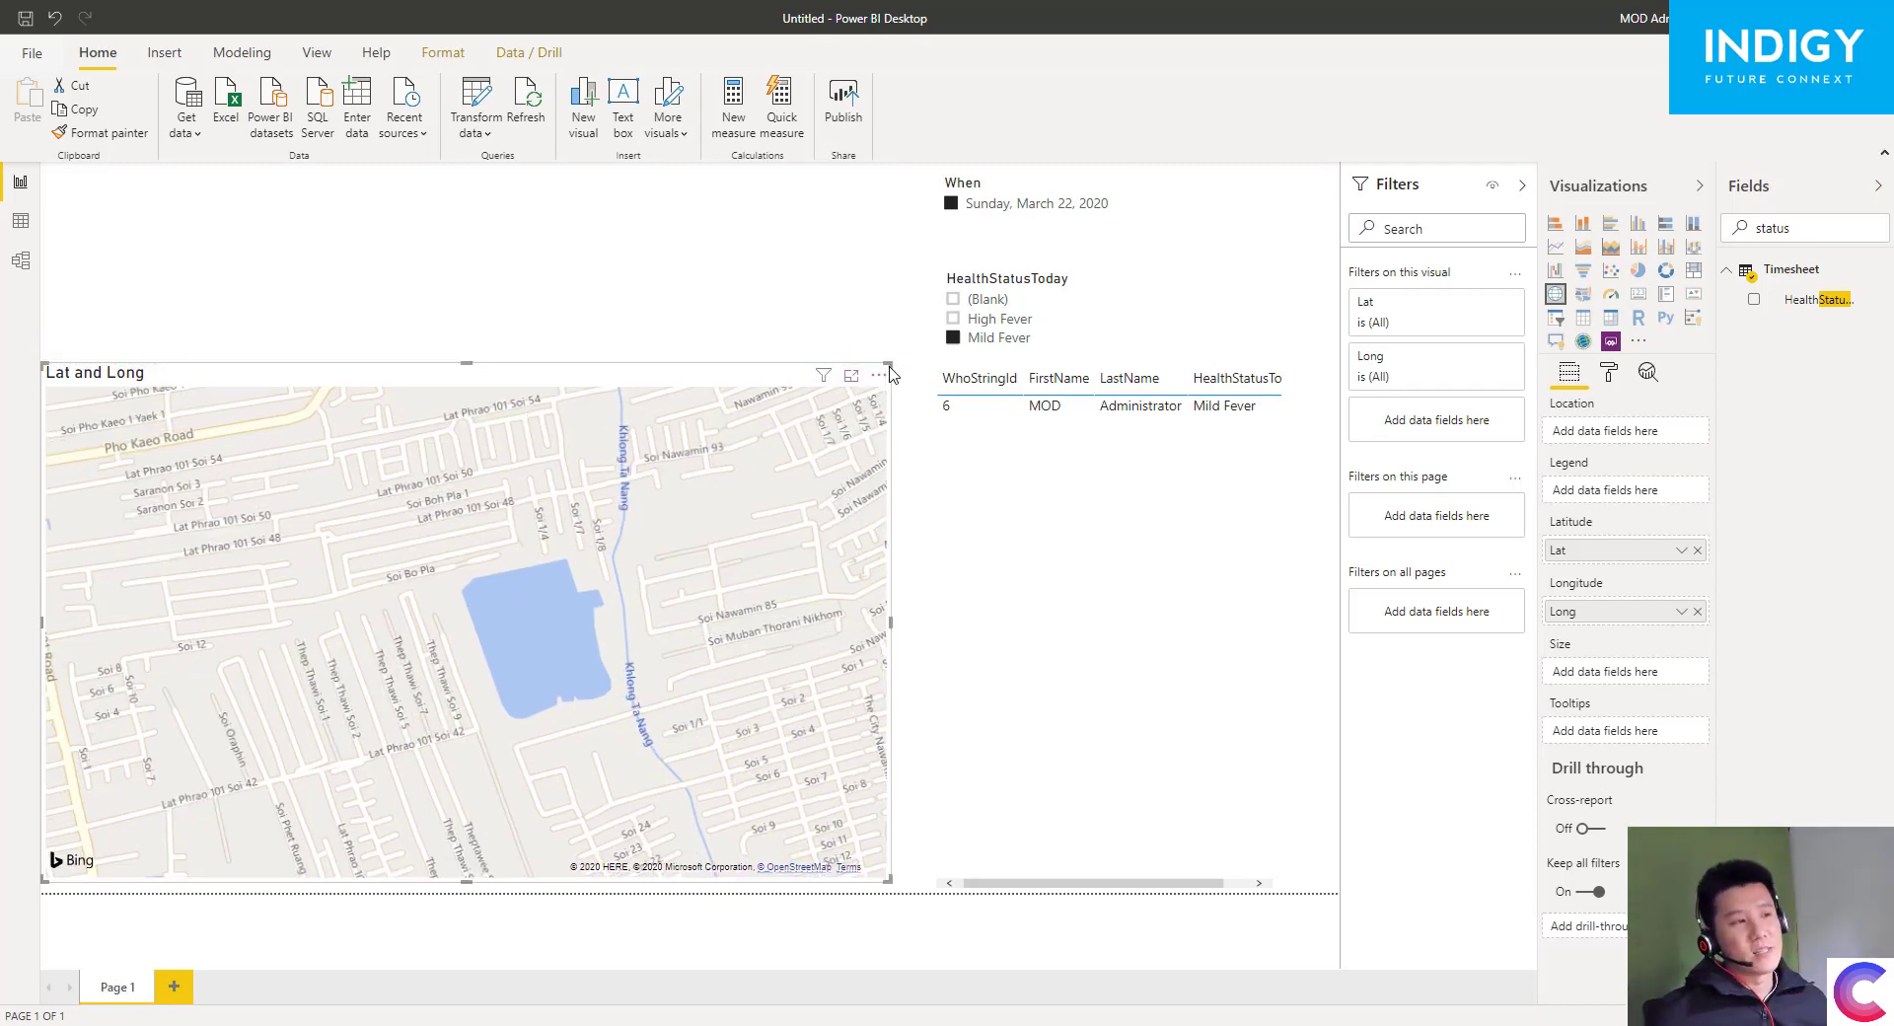